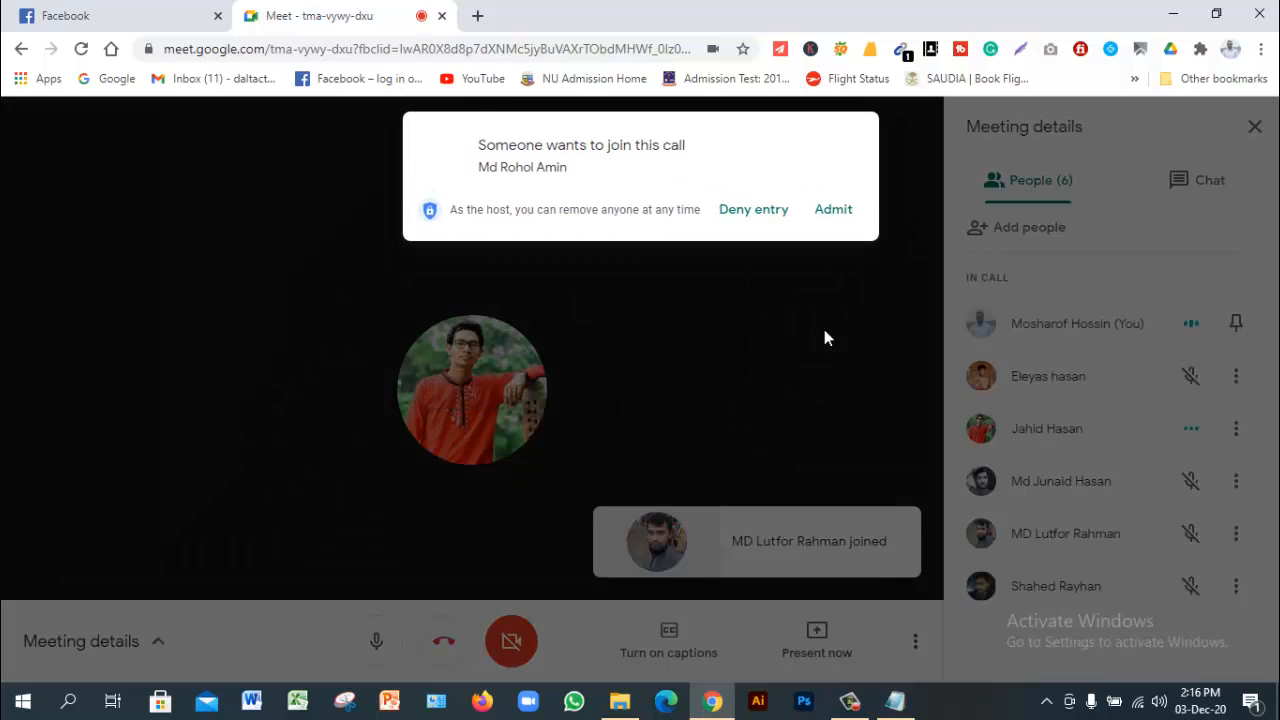
Admit both waiting people into the Meet call, bringing the count from 6 to 8.
{"action": "left_click", "coordinate": [834, 214]}
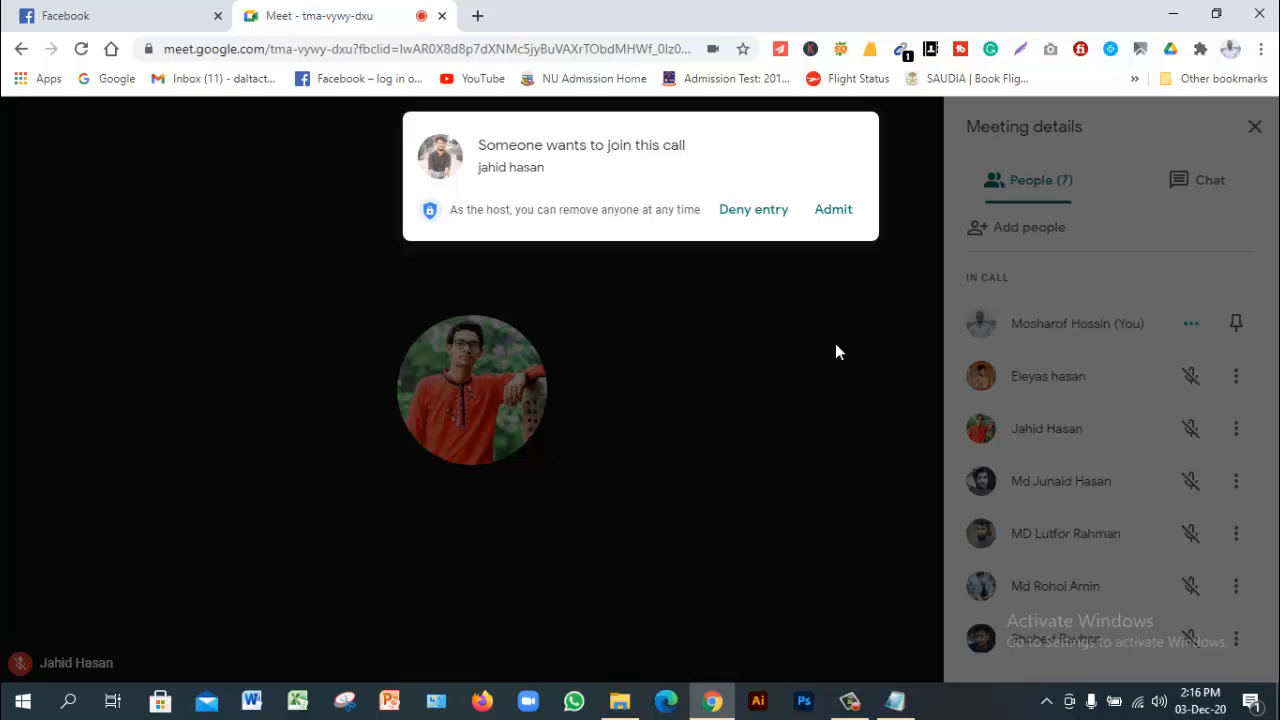
{"action": "left_click", "coordinate": [840, 212]}
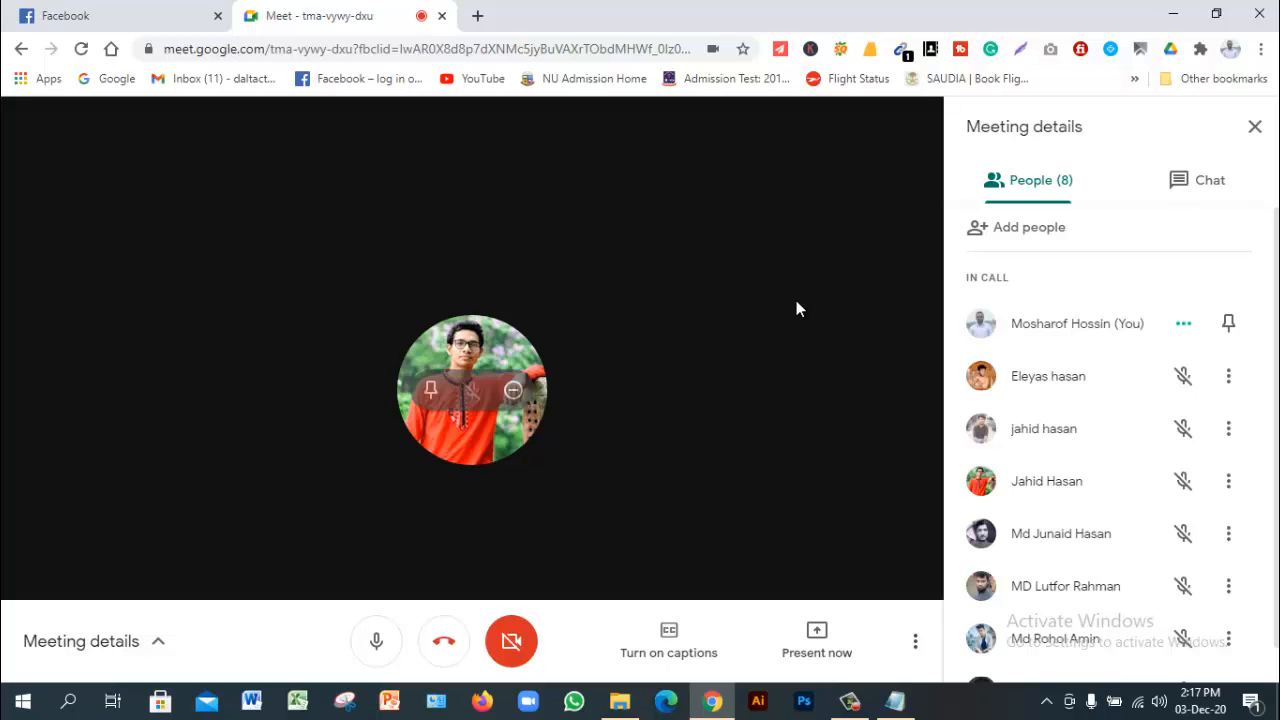
{"action": "scroll", "coordinate": [1163, 494], "scroll_direction": "down", "scroll_amount": 1}
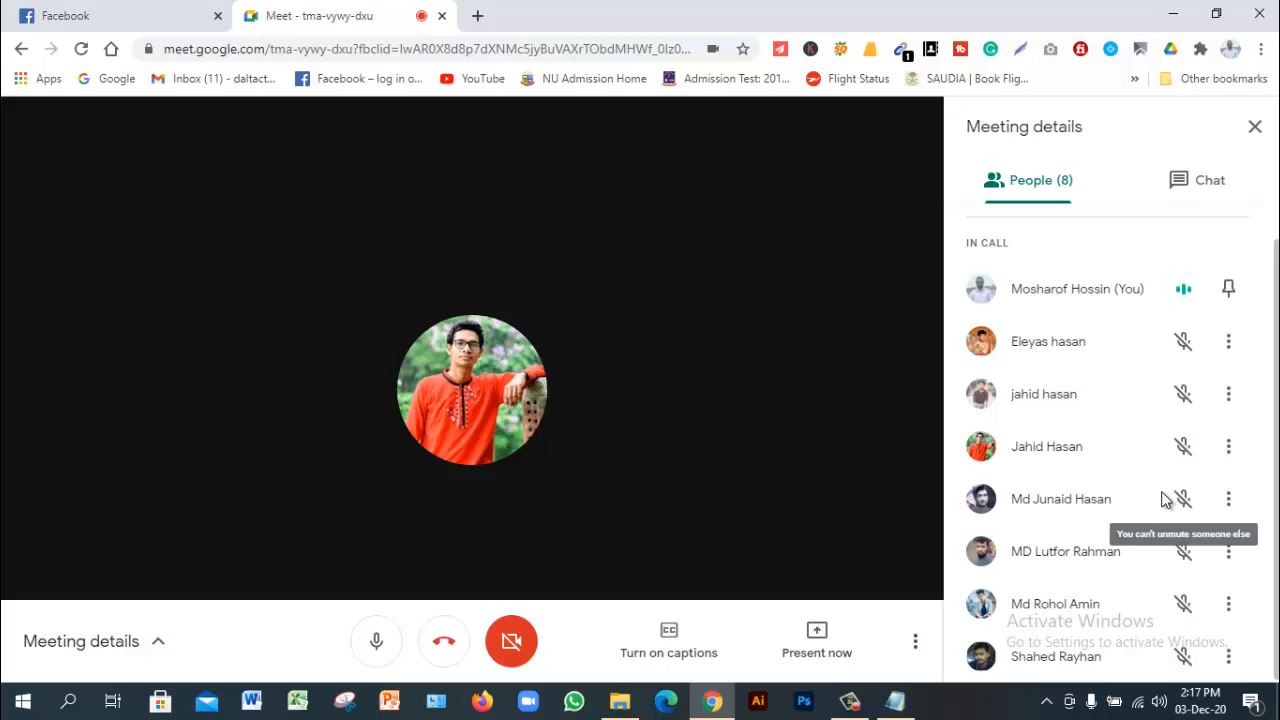
{"action": "scroll", "coordinate": [1163, 500], "scroll_direction": "up", "scroll_amount": 1}
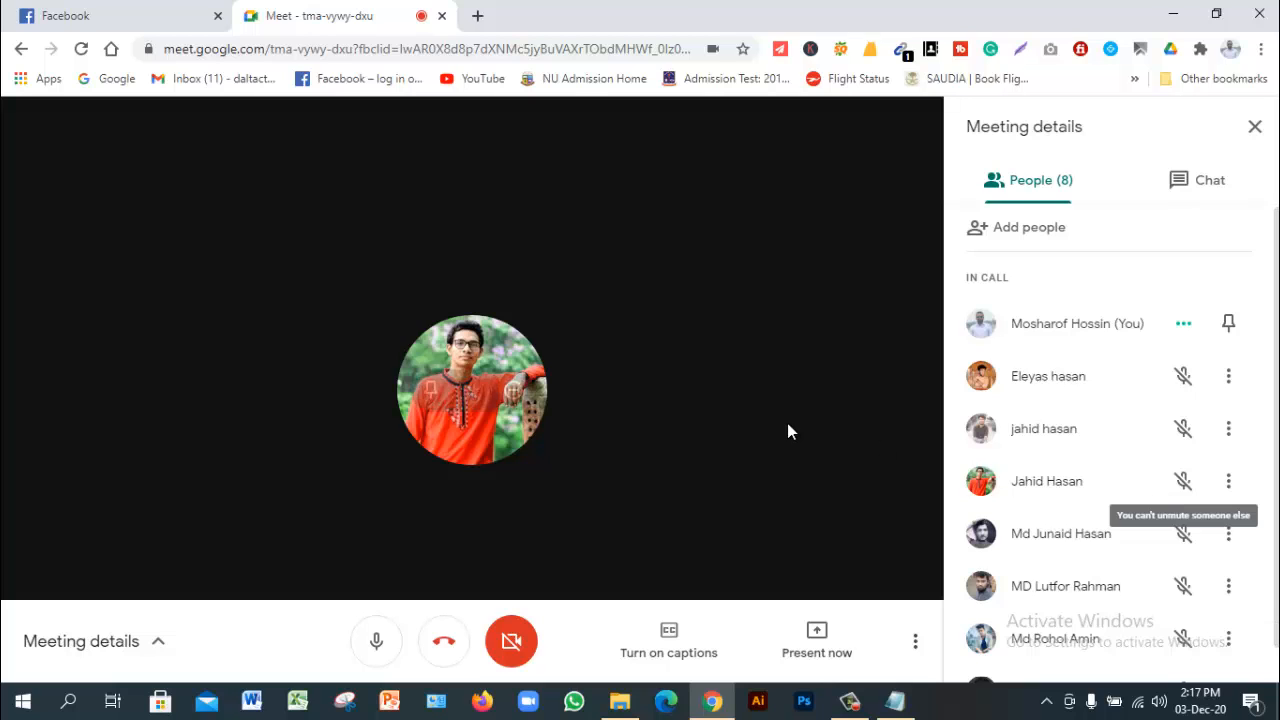
{"action": "scroll", "coordinate": [1217, 540], "scroll_direction": "down", "scroll_amount": 1}
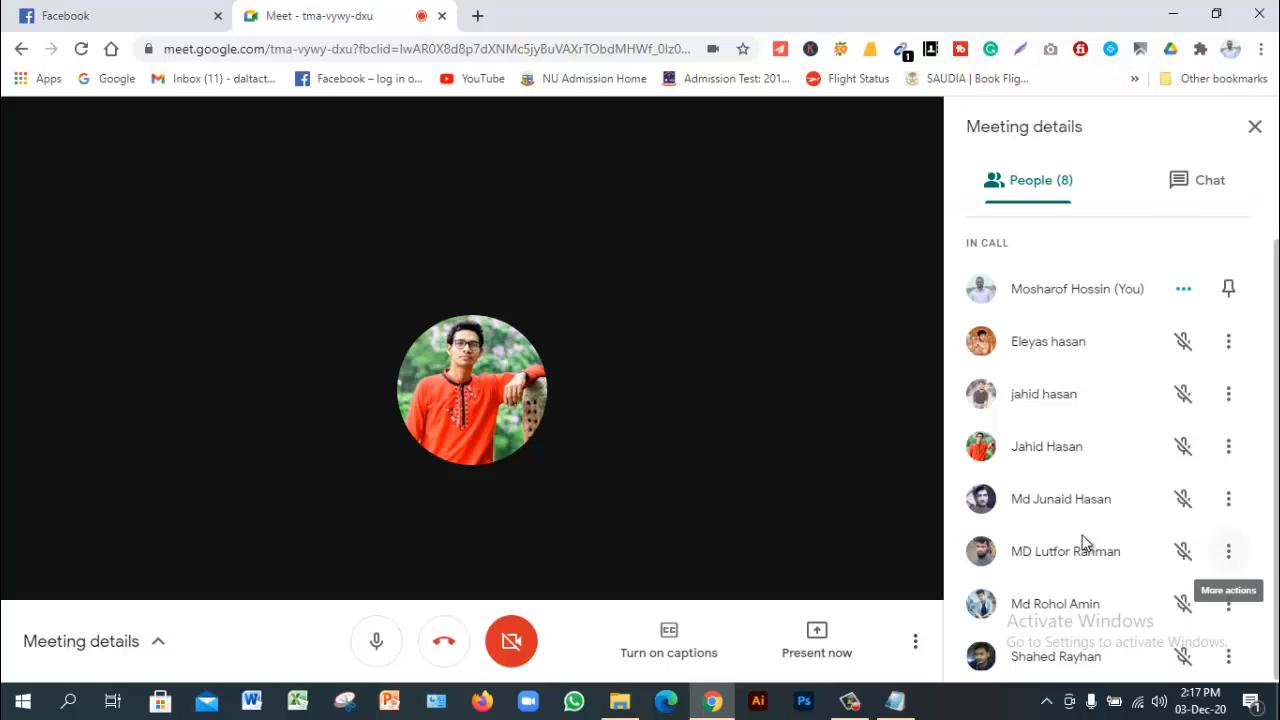
{"action": "mouse_move", "coordinate": [814, 449]}
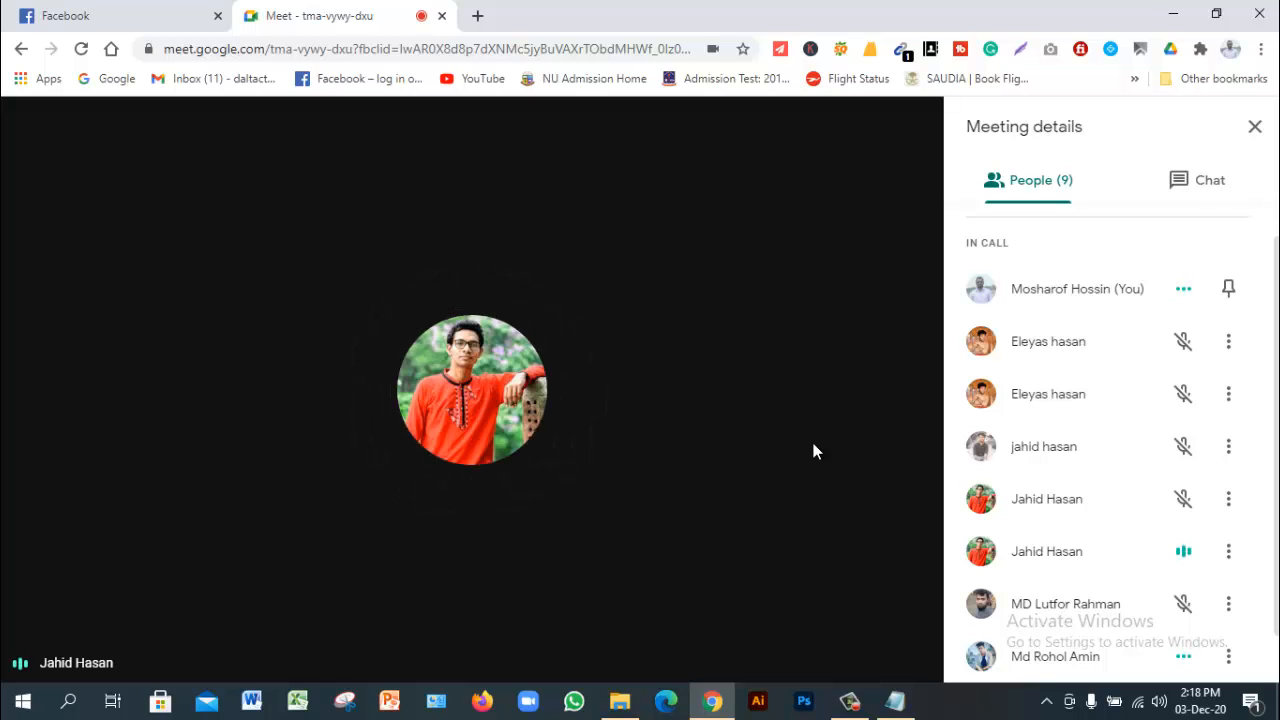
Mute one participant's mic from the People list and confirm Mute for everyone.
{"action": "left_click", "coordinate": [1185, 658]}
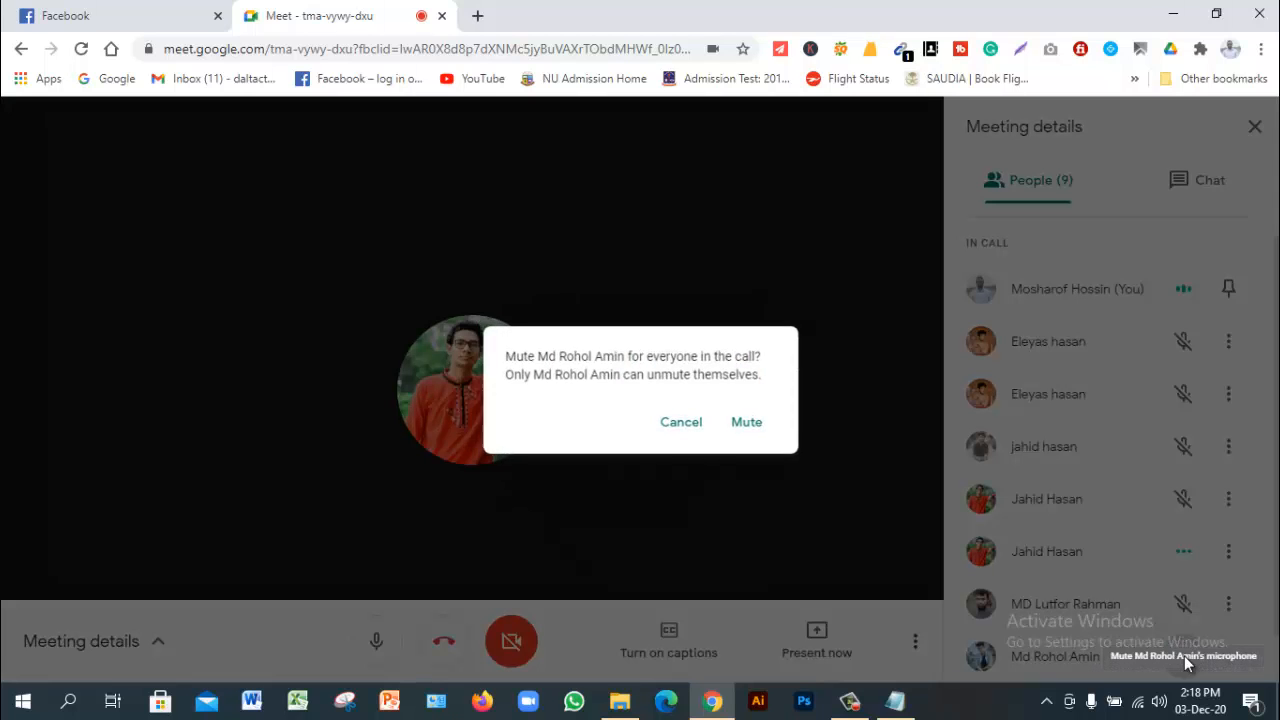
{"action": "left_click", "coordinate": [747, 432]}
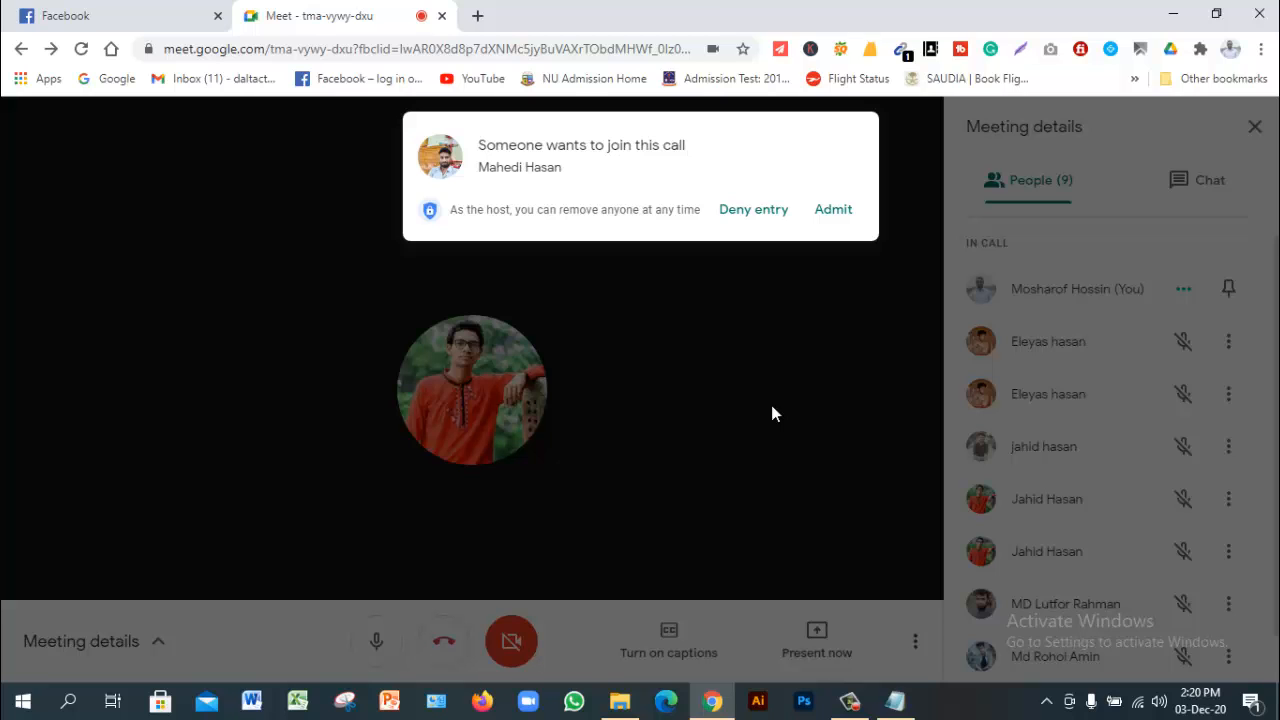
Admit the waiting person to reach ten people, then briefly check the Camtasia recorder.
{"action": "left_click", "coordinate": [840, 214]}
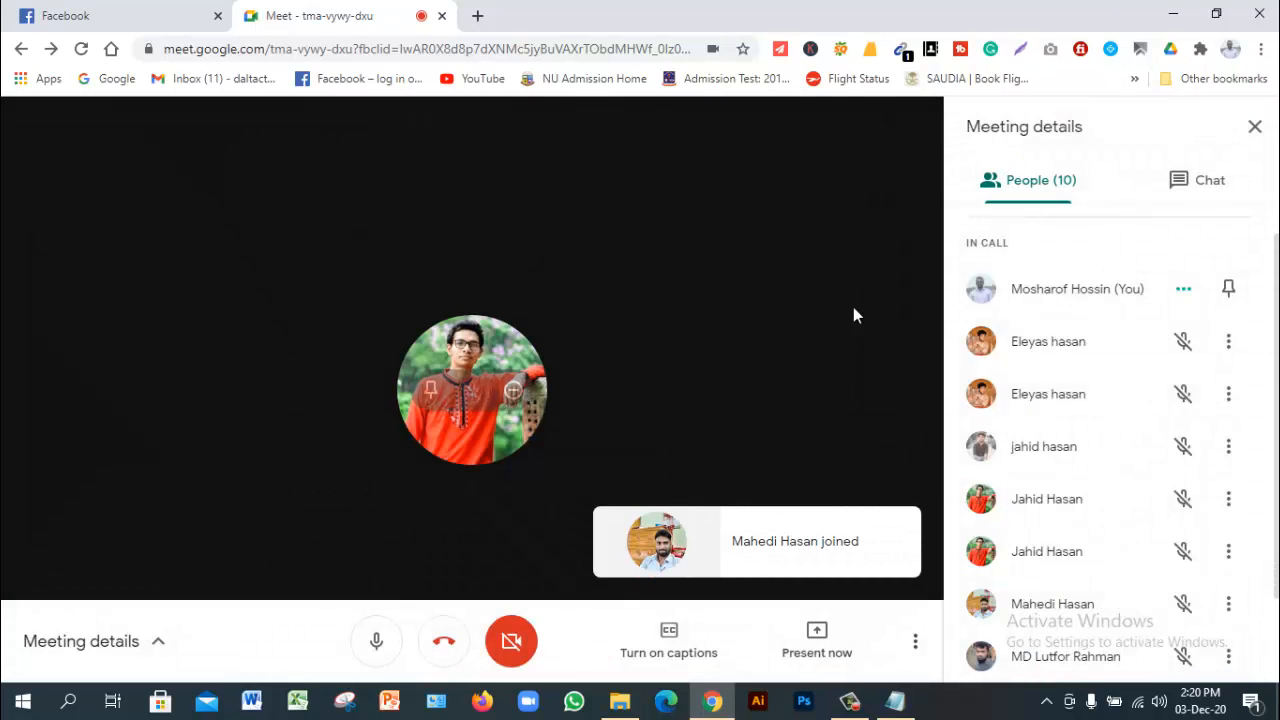
{"action": "left_click", "coordinate": [849, 701]}
{"action": "left_click", "coordinate": [849, 701]}
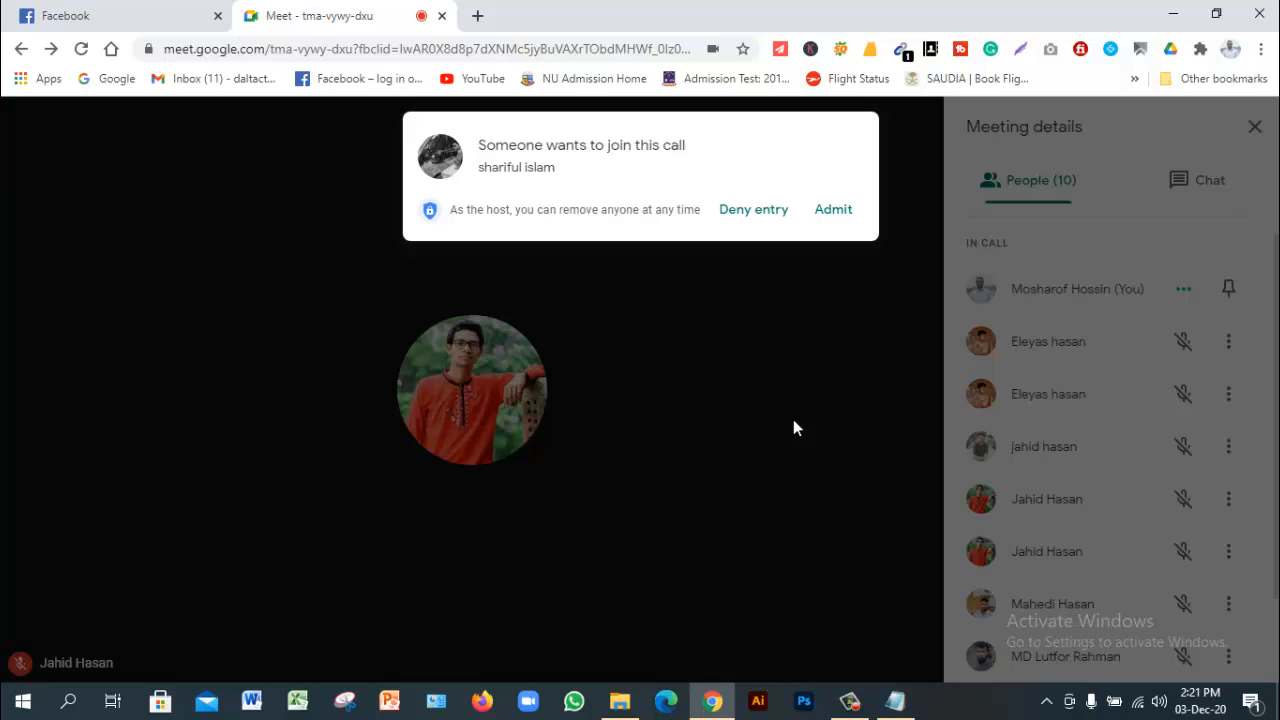
Admit two more waiting people and check the recording's elapsed time.
{"action": "left_click", "coordinate": [826, 210]}
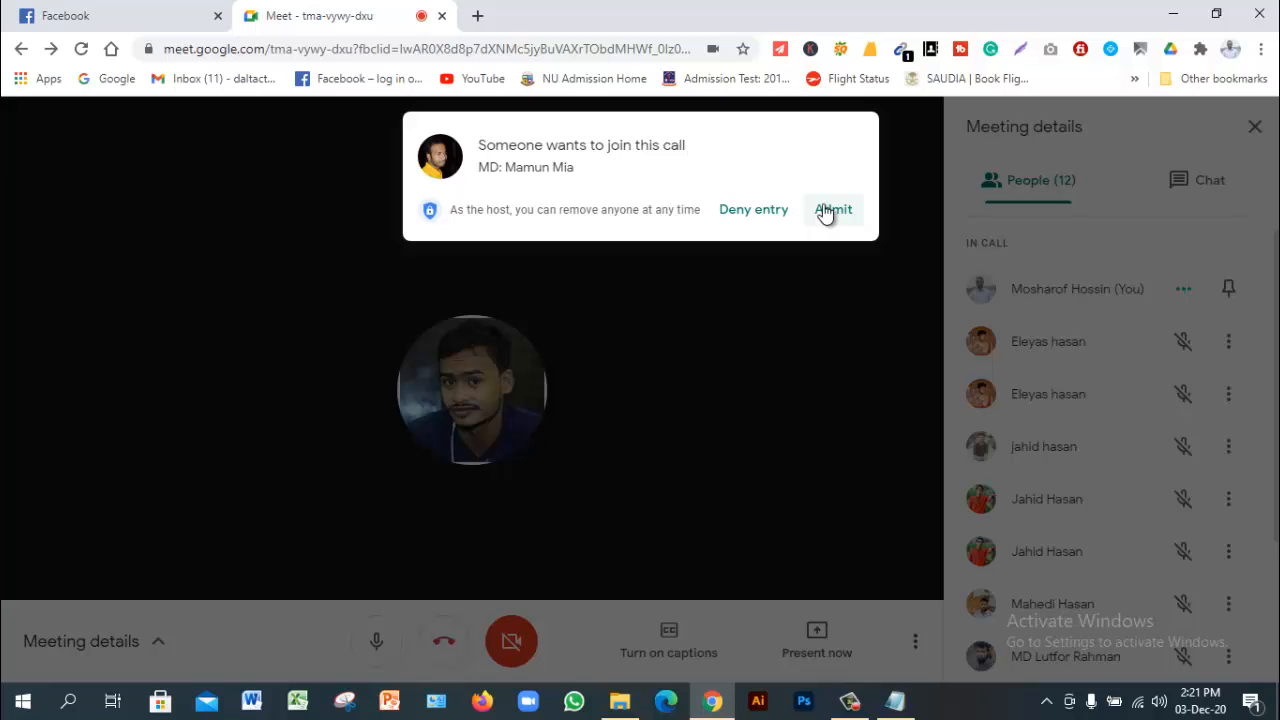
{"action": "left_click", "coordinate": [824, 210]}
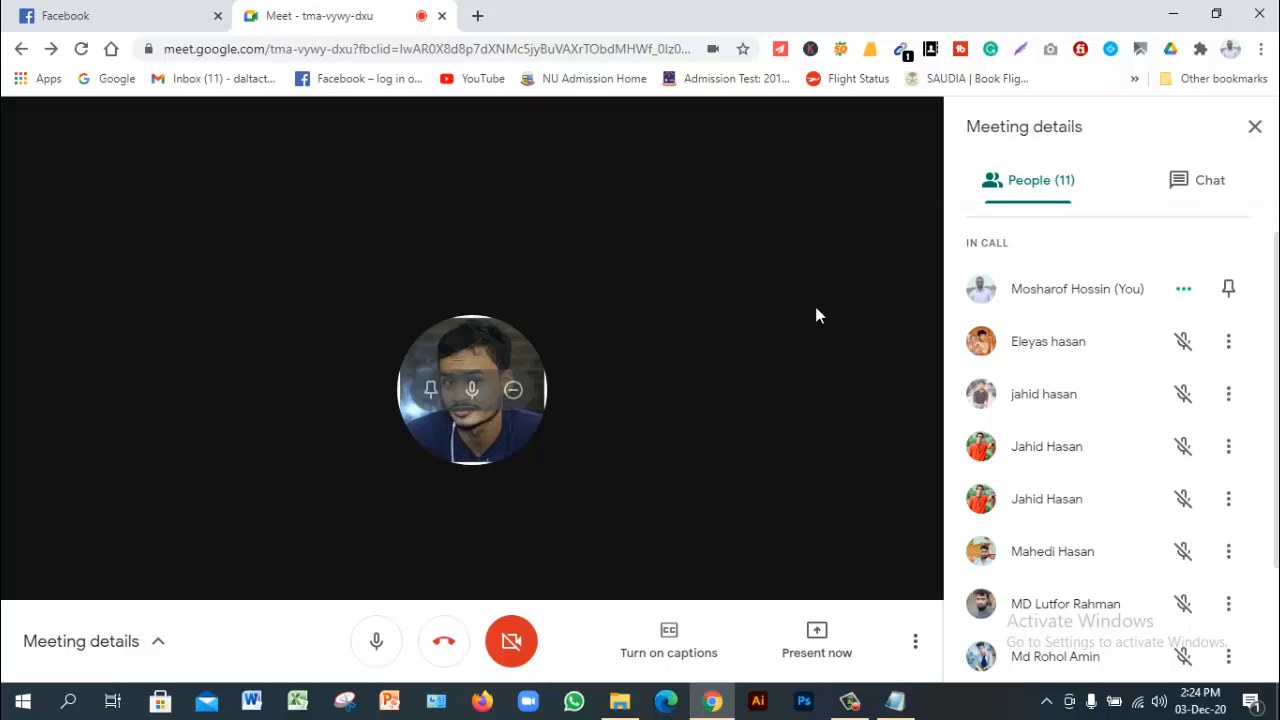
{"action": "left_click", "coordinate": [852, 703]}
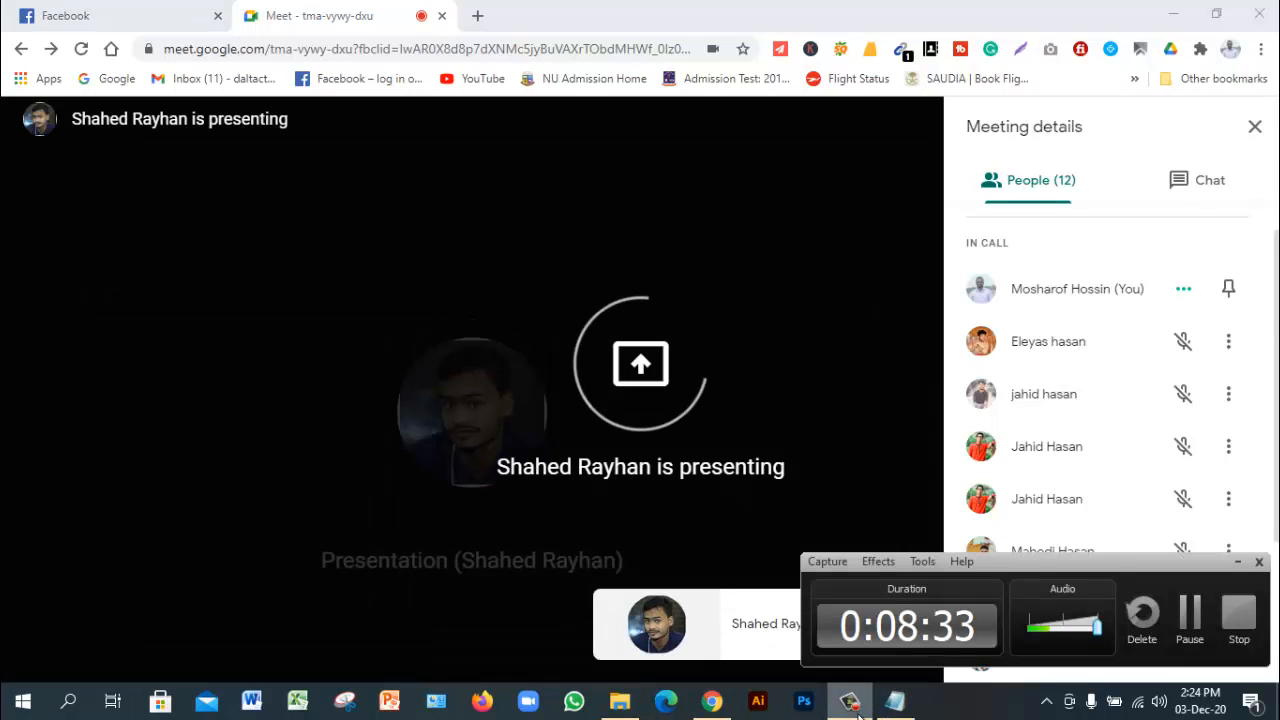
Hide the recorder and close Meeting details so the shared Piximtech logo fills the view.
{"action": "left_click", "coordinate": [852, 703]}
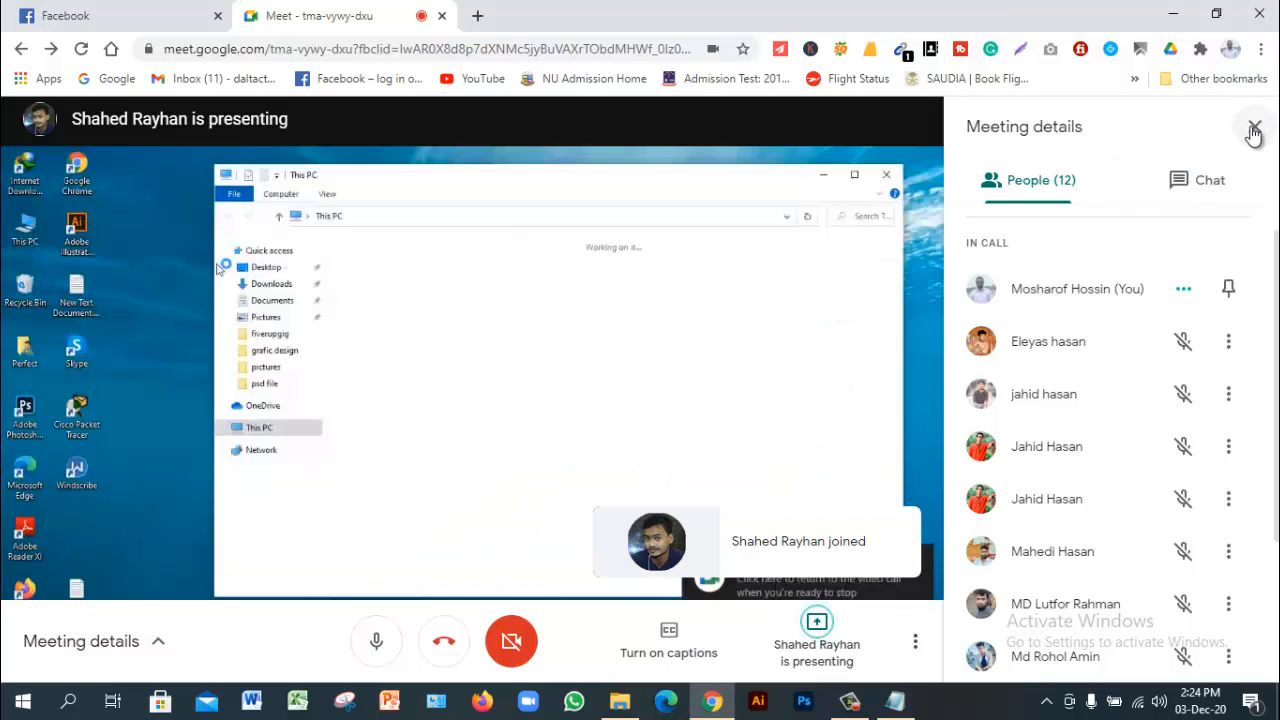
{"action": "left_click", "coordinate": [1255, 127]}
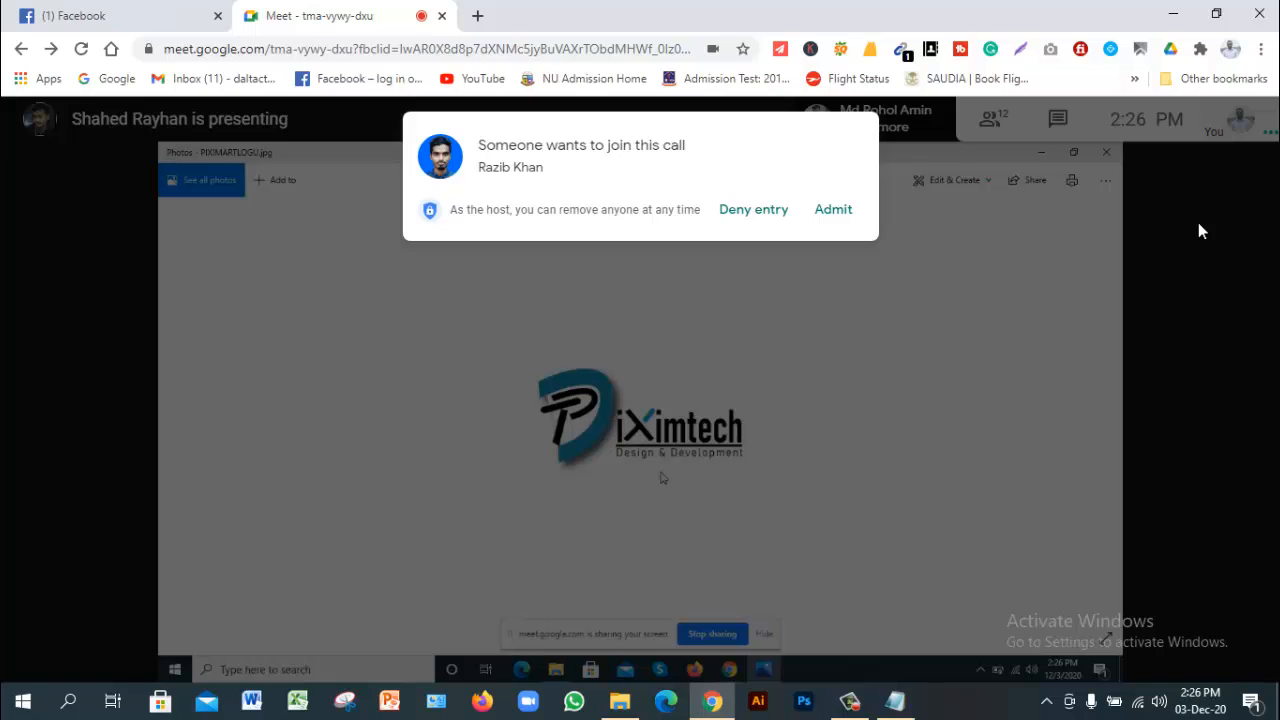
Admit both waiting guests, bringing the call to 13 people.
{"action": "left_click", "coordinate": [850, 216]}
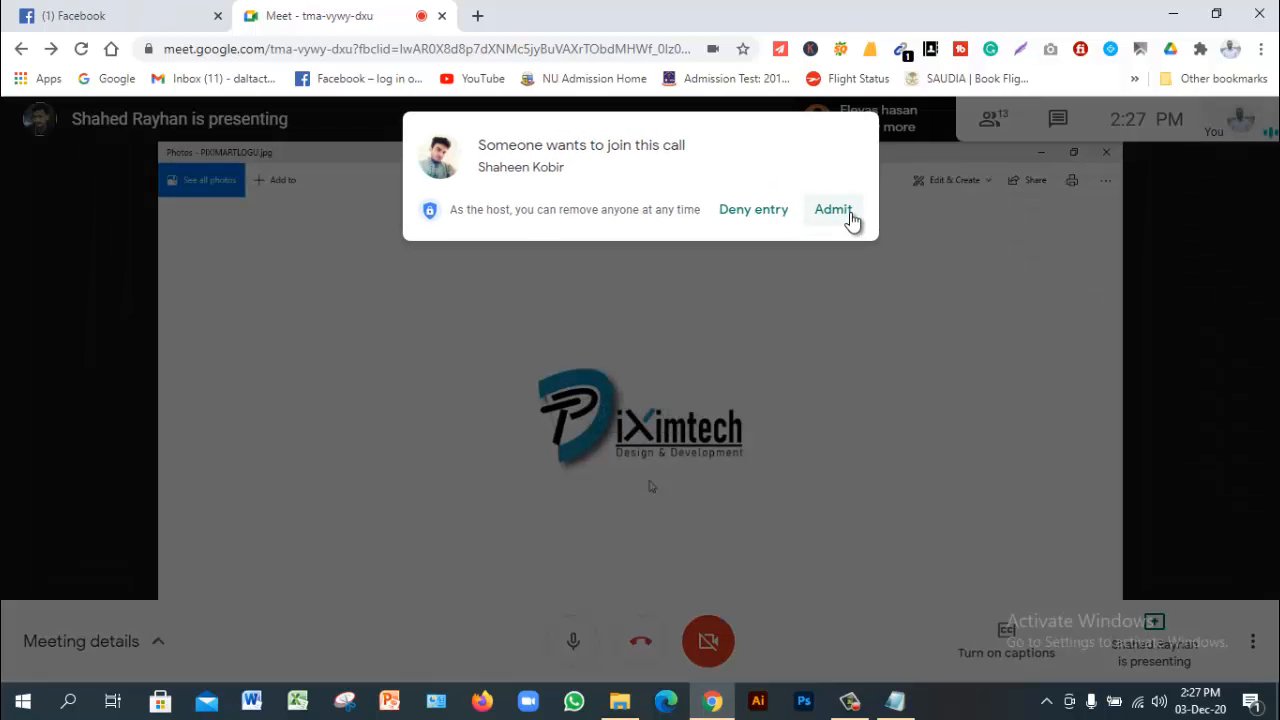
{"action": "left_click", "coordinate": [849, 212]}
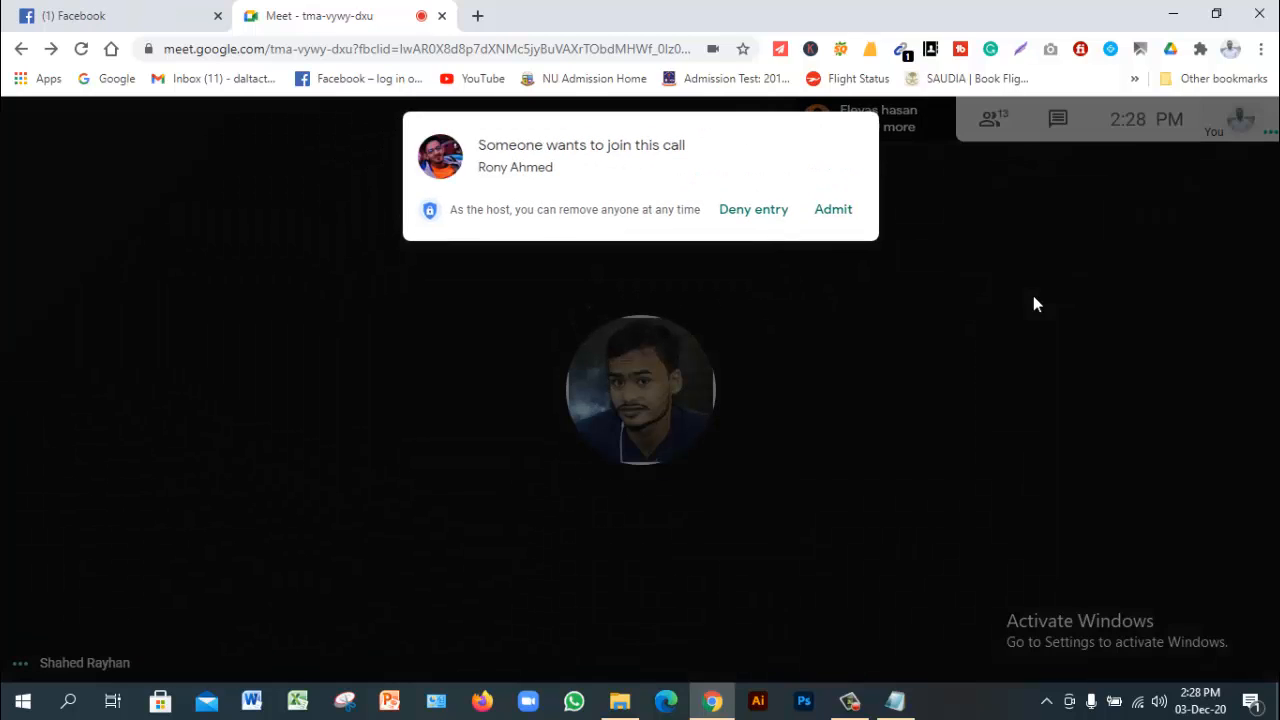
Admit the waiting guest, browse and close the hidden bookmarks list, then open Present now options.
{"action": "left_click", "coordinate": [835, 211]}
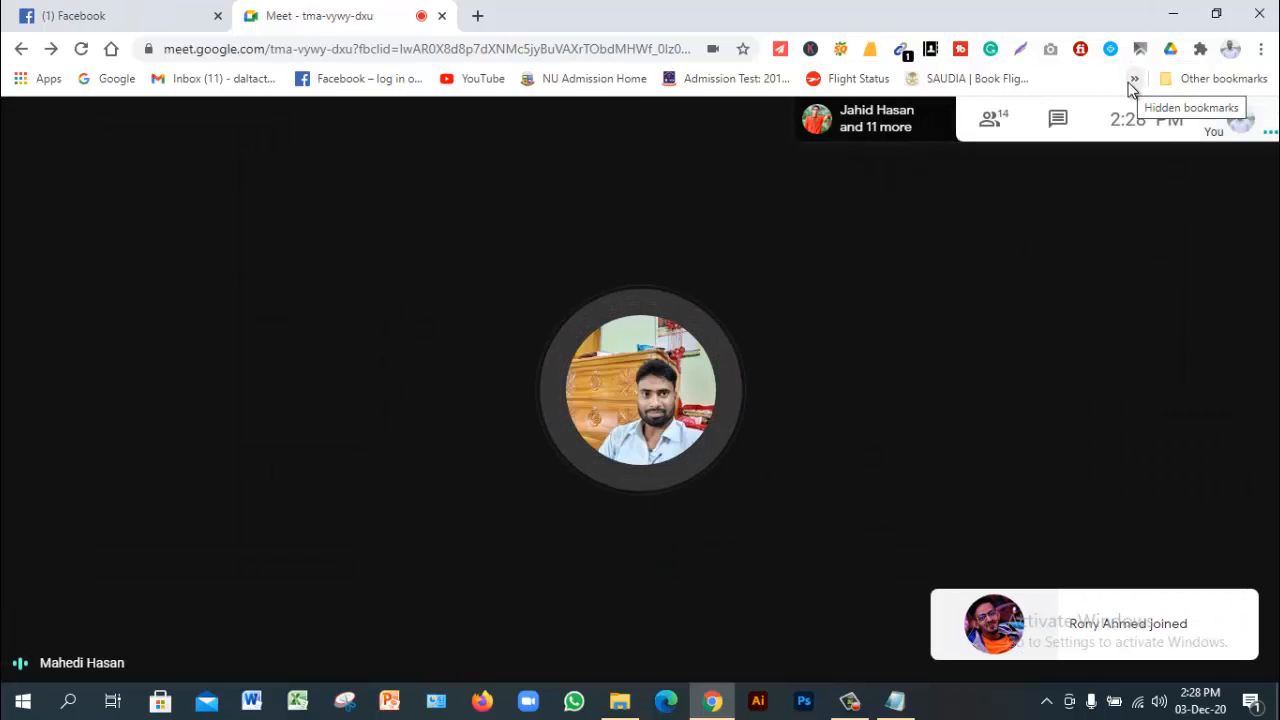
{"action": "left_click", "coordinate": [1133, 80]}
{"action": "scroll", "coordinate": [960, 275], "scroll_direction": "down", "scroll_amount": 7}
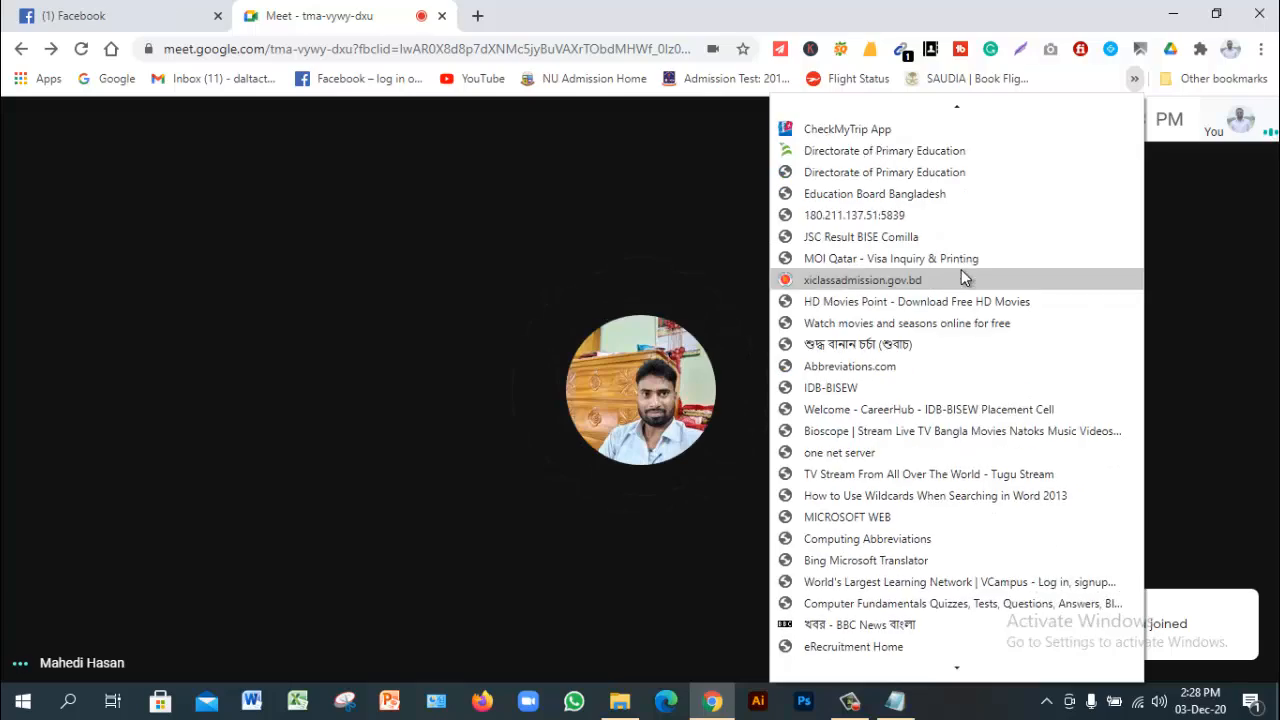
{"action": "scroll", "coordinate": [929, 403], "scroll_direction": "down", "scroll_amount": 14}
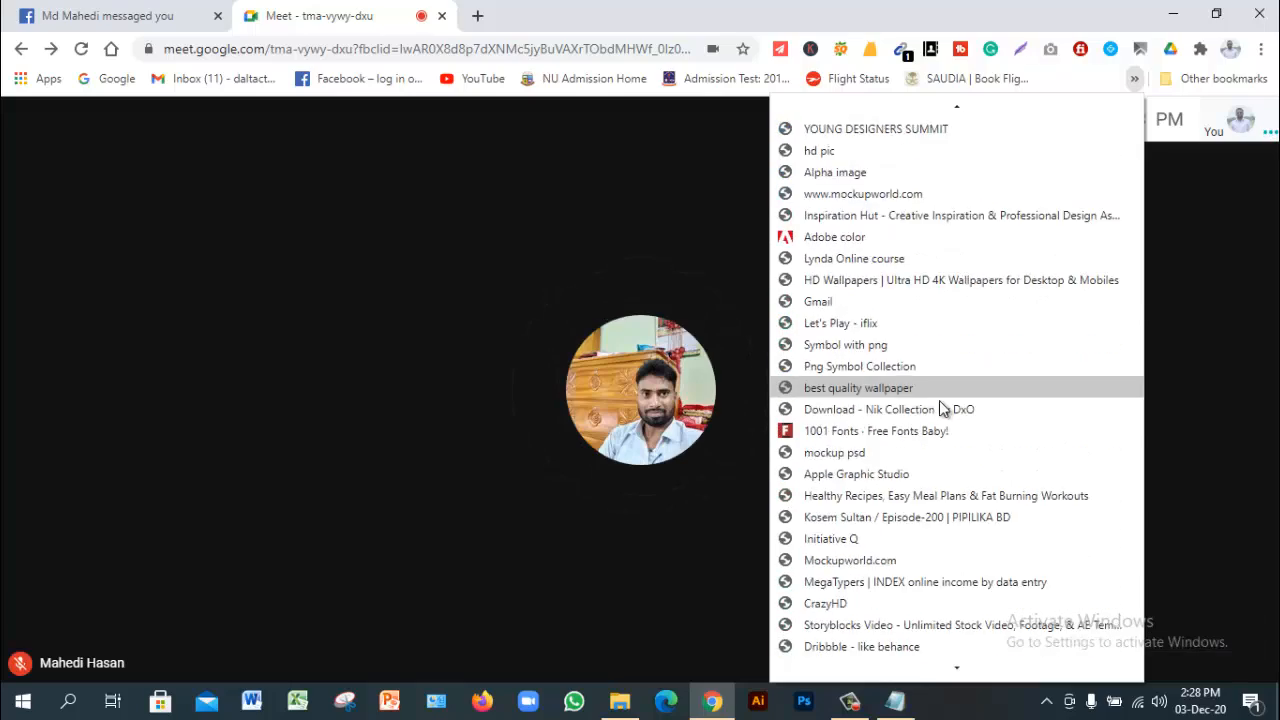
{"action": "scroll", "coordinate": [937, 418], "scroll_direction": "down", "scroll_amount": 8}
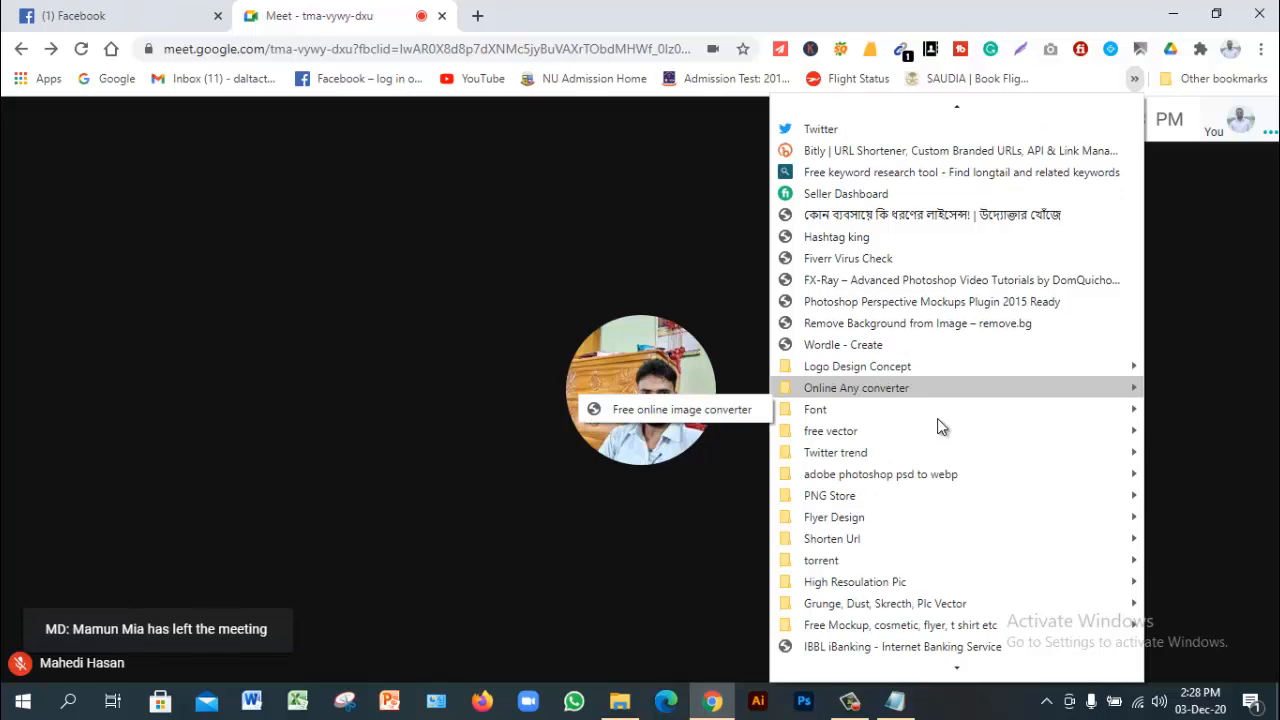
{"action": "scroll", "coordinate": [937, 425], "scroll_direction": "down", "scroll_amount": 3}
{"action": "left_click", "coordinate": [689, 524]}
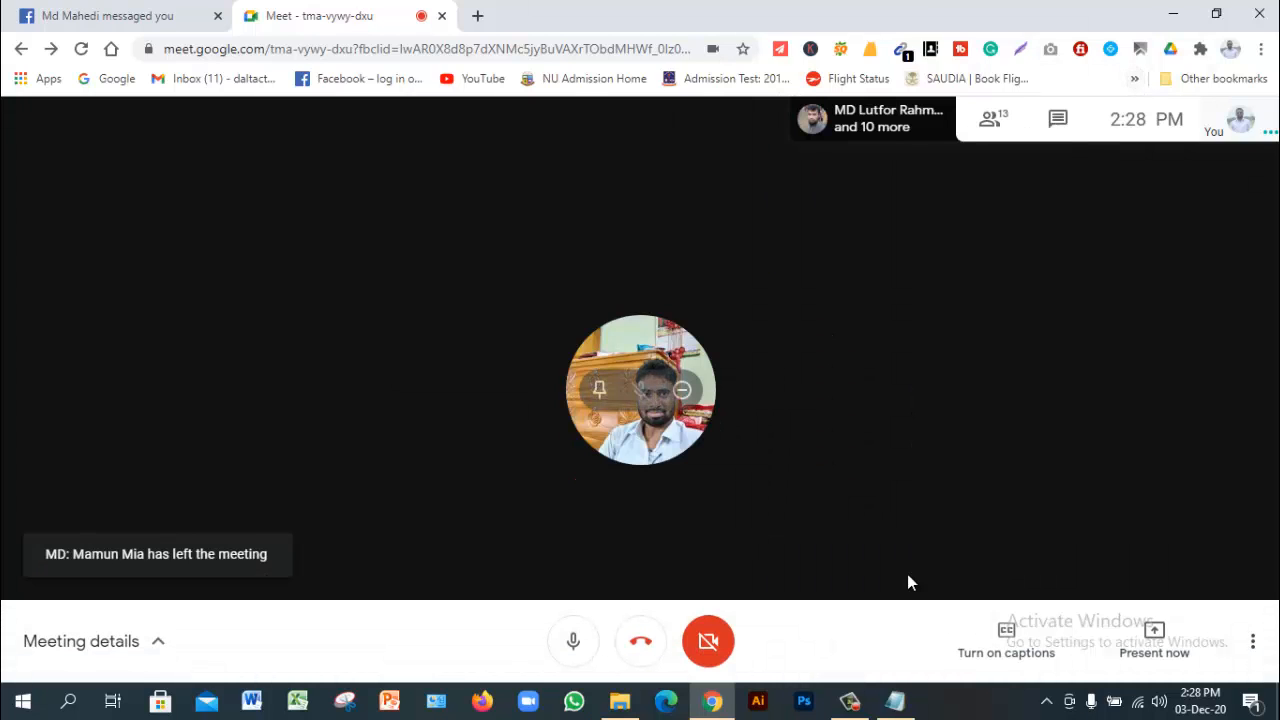
{"action": "left_click", "coordinate": [1154, 636]}
Start presenting your entire screen to the Meet call.
{"action": "left_click", "coordinate": [1137, 486]}
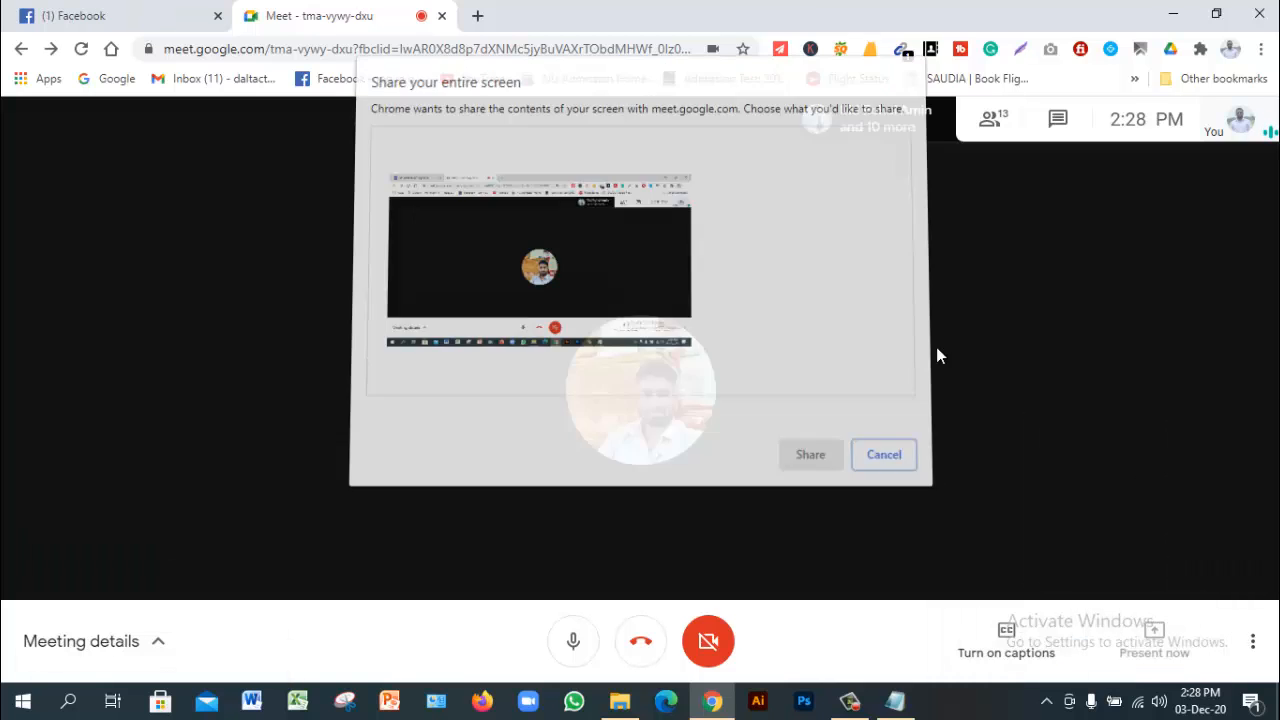
{"action": "left_click", "coordinate": [587, 265]}
{"action": "left_click", "coordinate": [806, 450]}
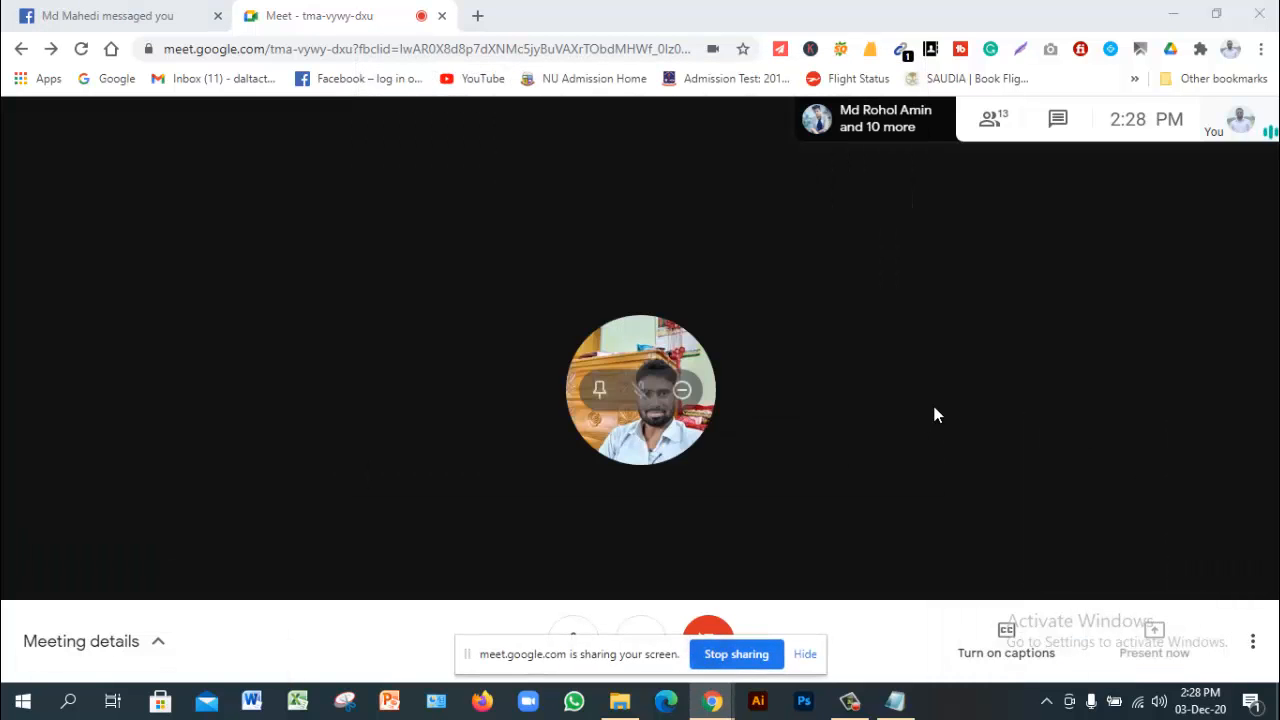
{"action": "left_click", "coordinate": [850, 701]}
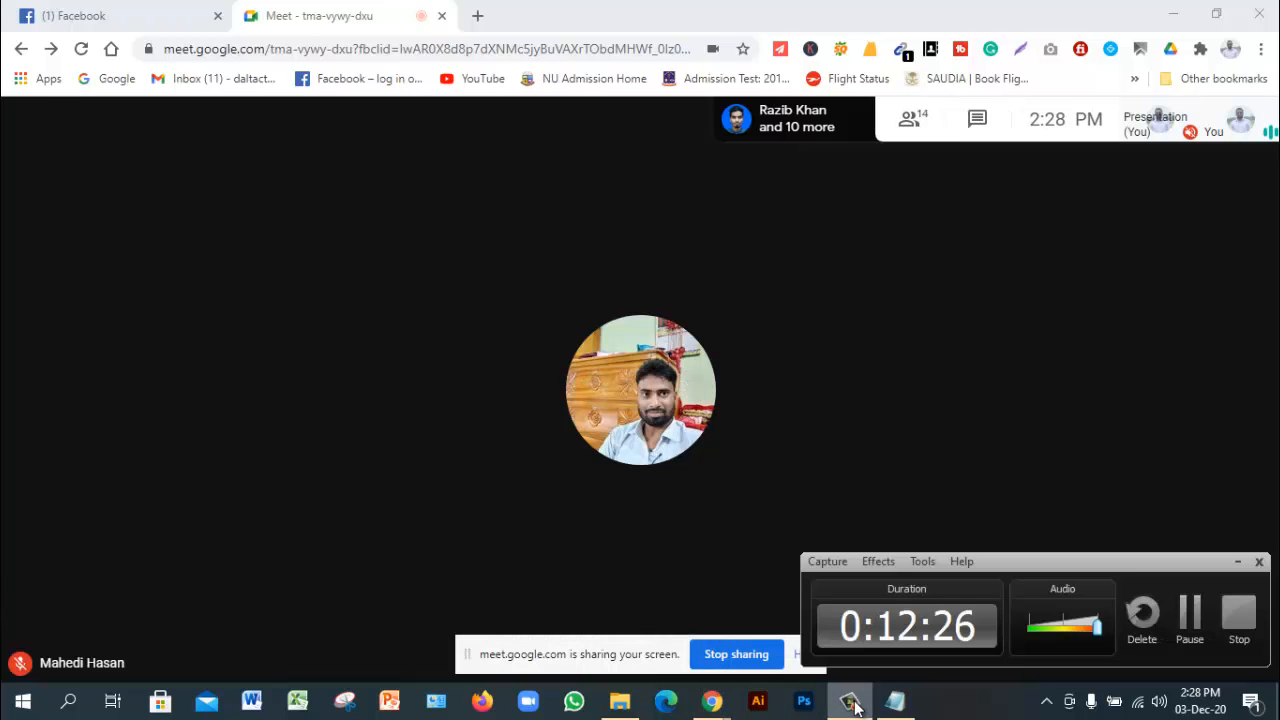
{"action": "left_click", "coordinate": [850, 702]}
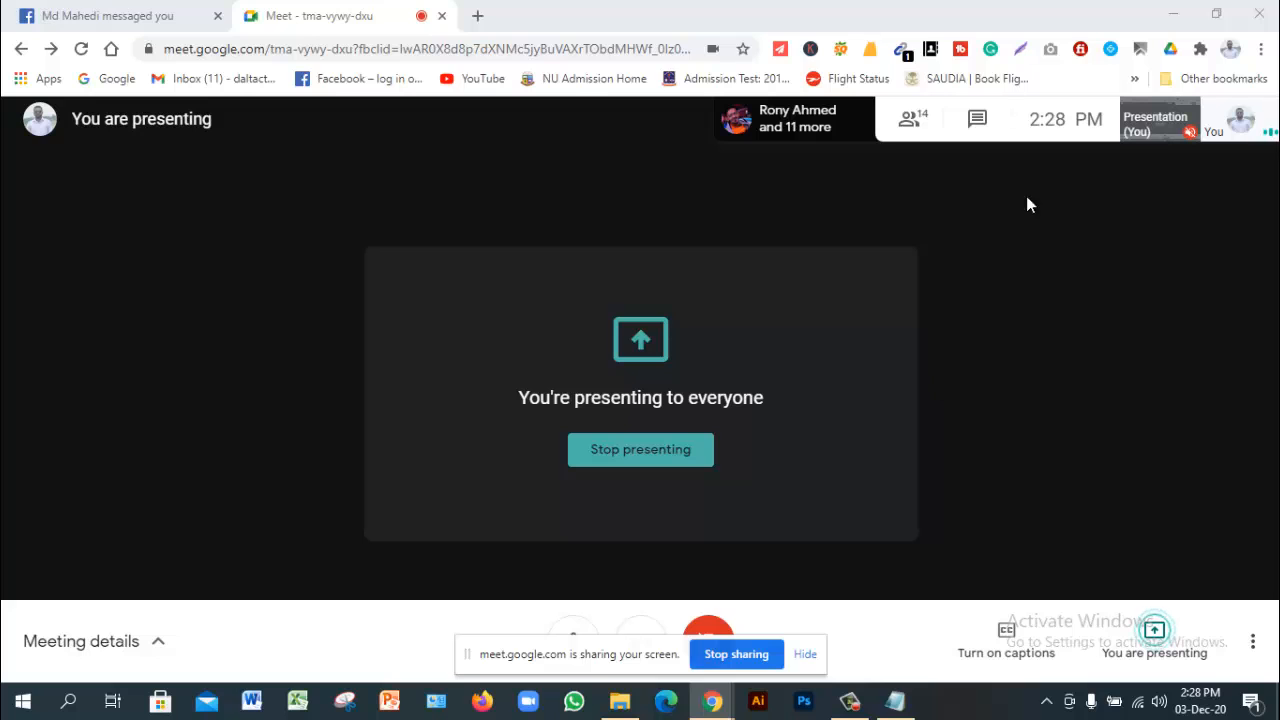
Open the Wix Logo Maker bookmark from Logo Design Concept in a new tab.
{"action": "left_click", "coordinate": [1133, 80]}
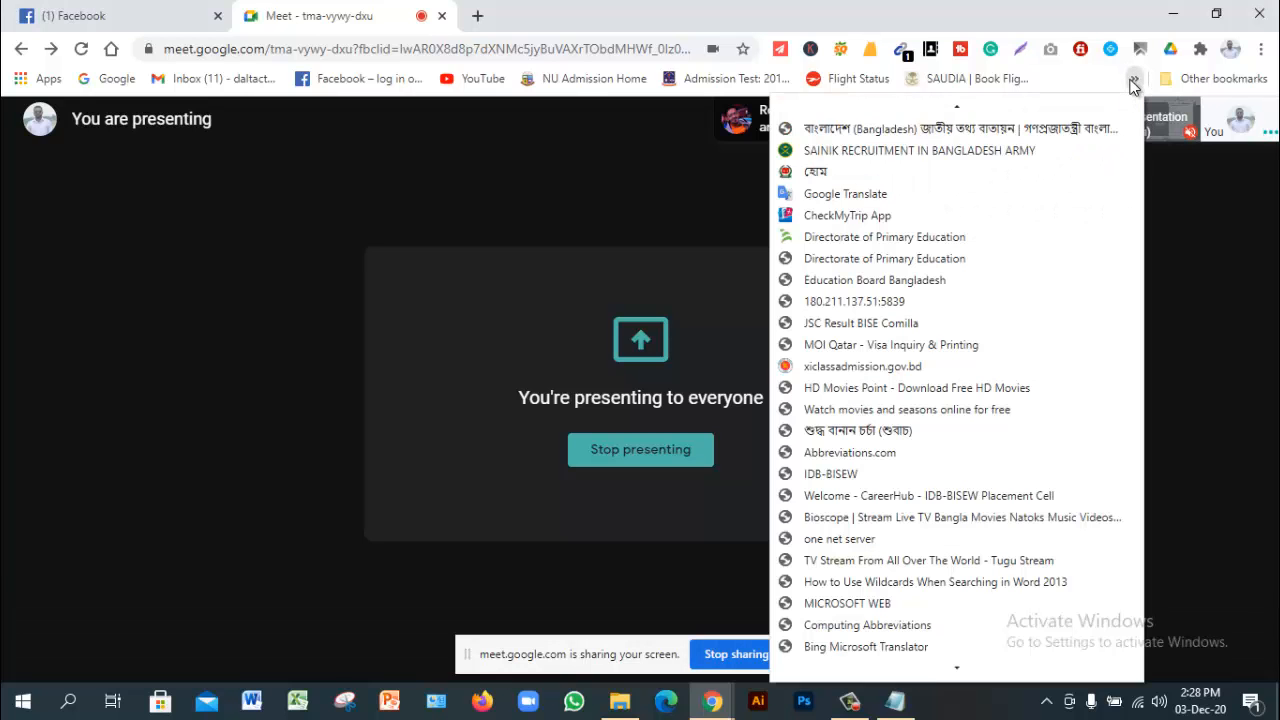
{"action": "scroll", "coordinate": [1038, 323], "scroll_direction": "down", "scroll_amount": 7}
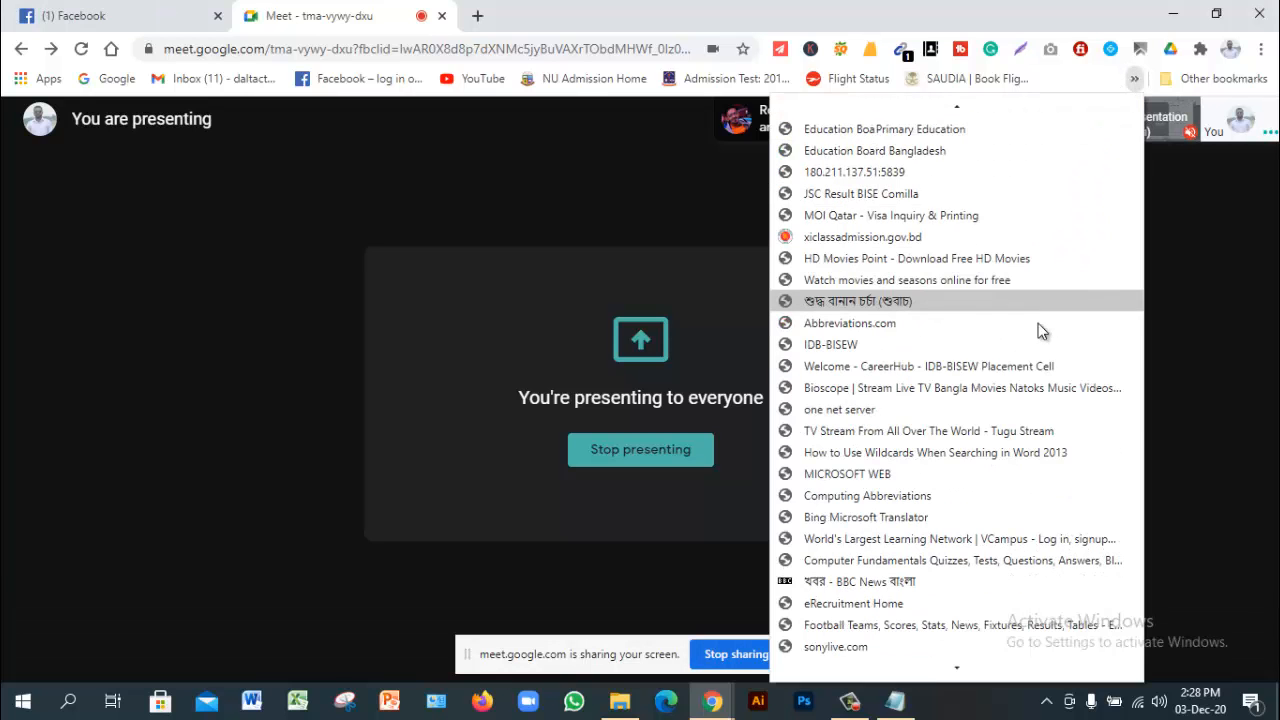
{"action": "scroll", "coordinate": [1039, 324], "scroll_direction": "down", "scroll_amount": 12}
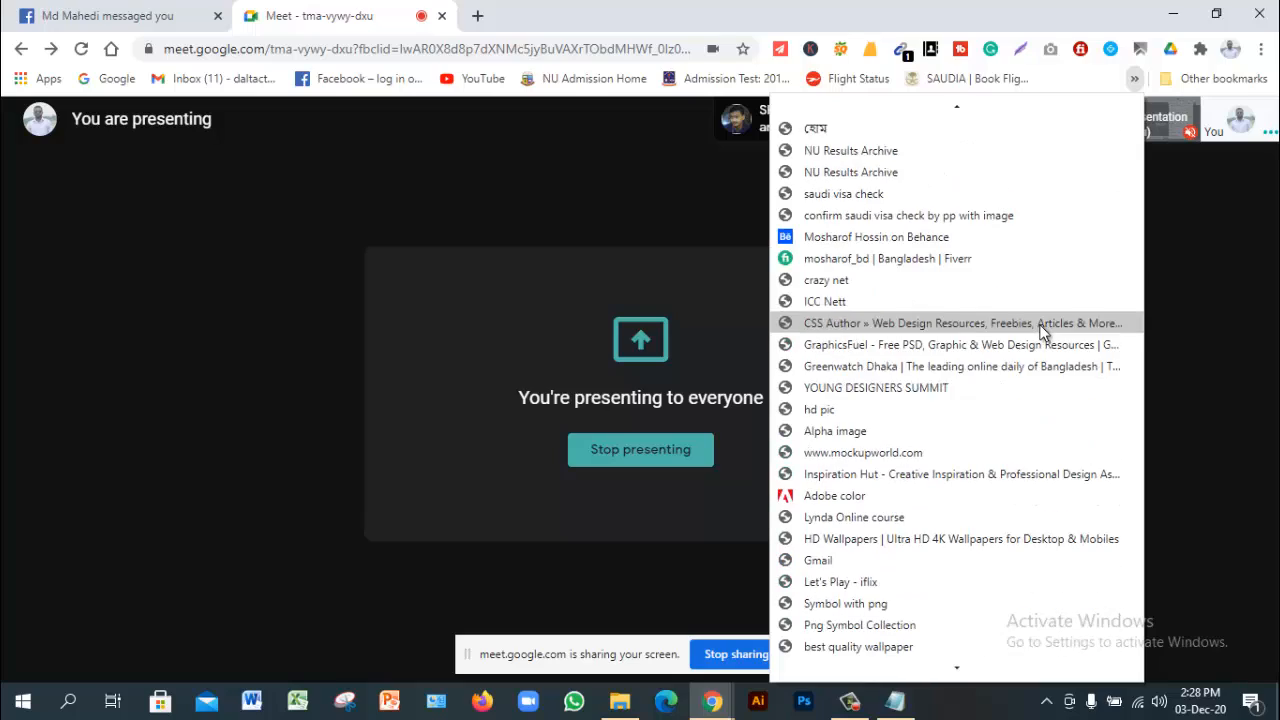
{"action": "scroll", "coordinate": [1041, 326], "scroll_direction": "down", "scroll_amount": 10}
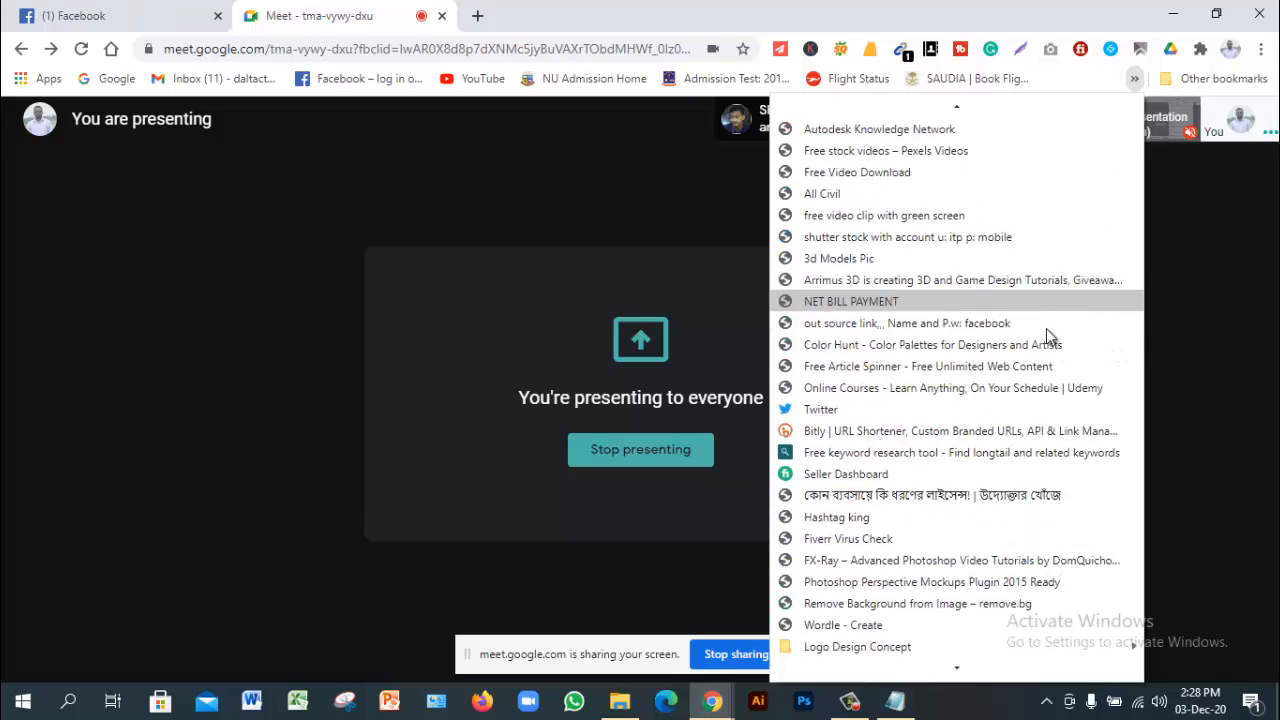
{"action": "scroll", "coordinate": [1049, 338], "scroll_direction": "down", "scroll_amount": 2}
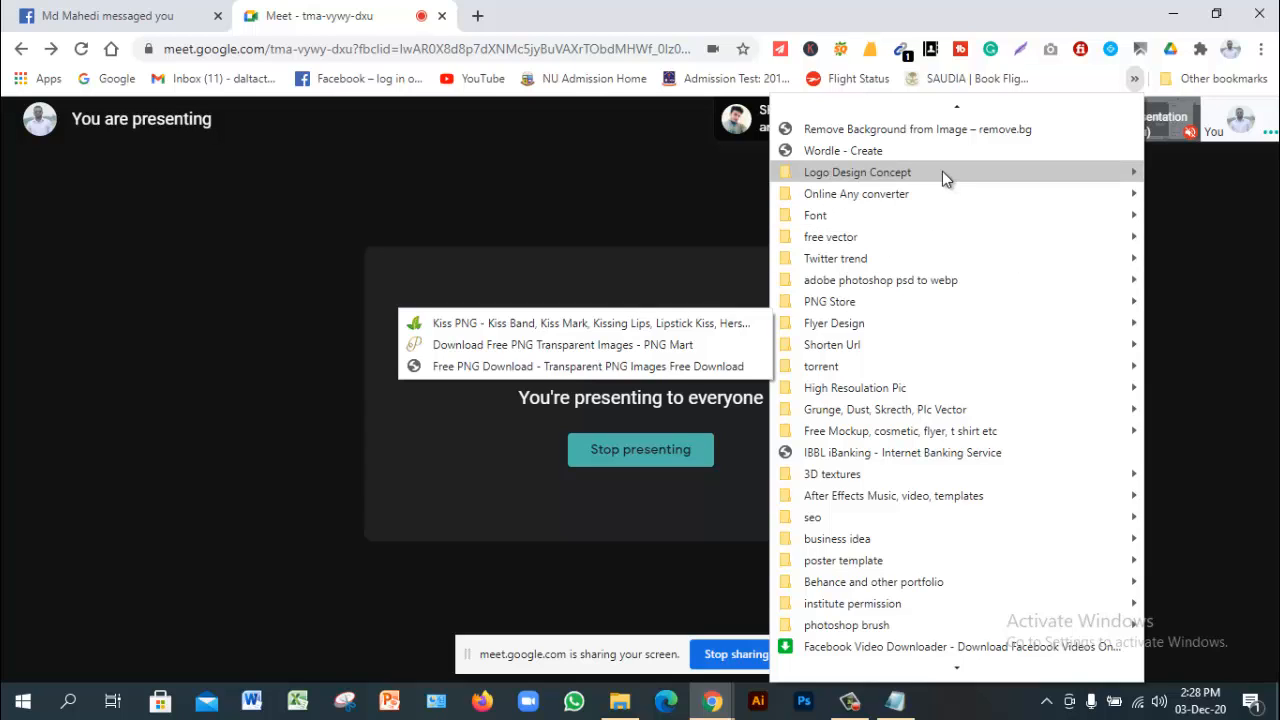
{"action": "mouse_move", "coordinate": [942, 174]}
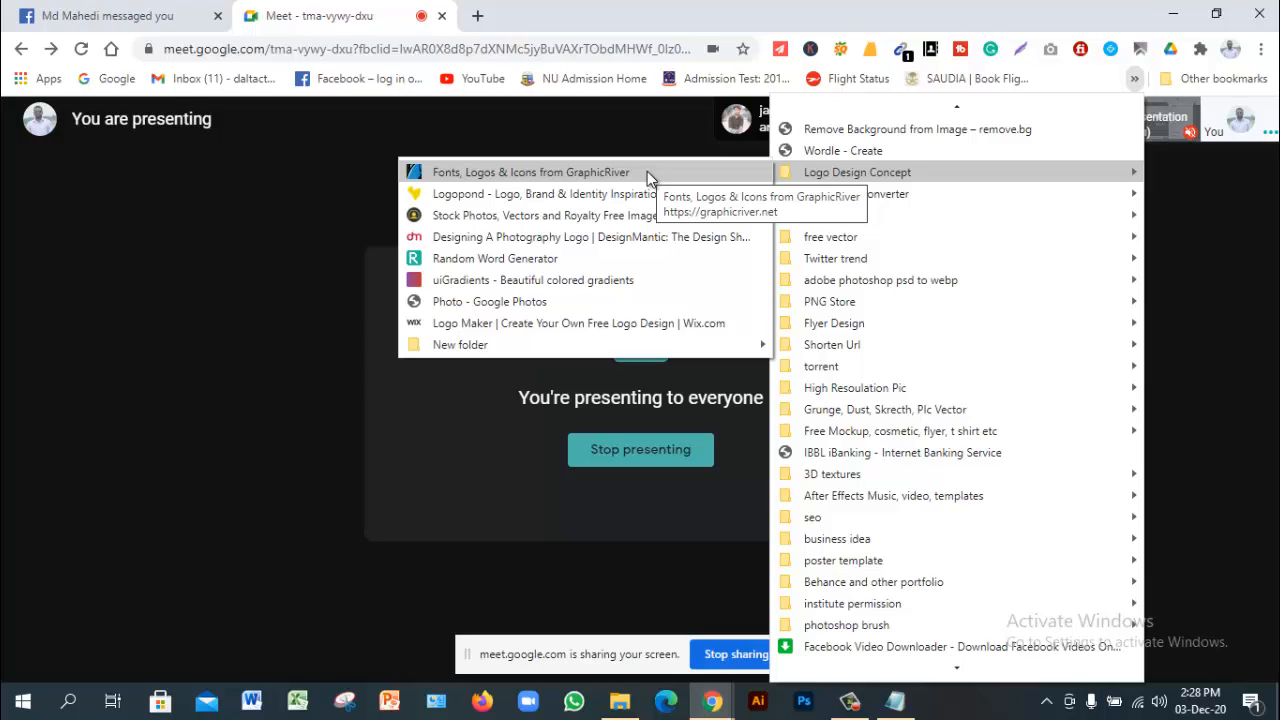
{"action": "mouse_move", "coordinate": [488, 352]}
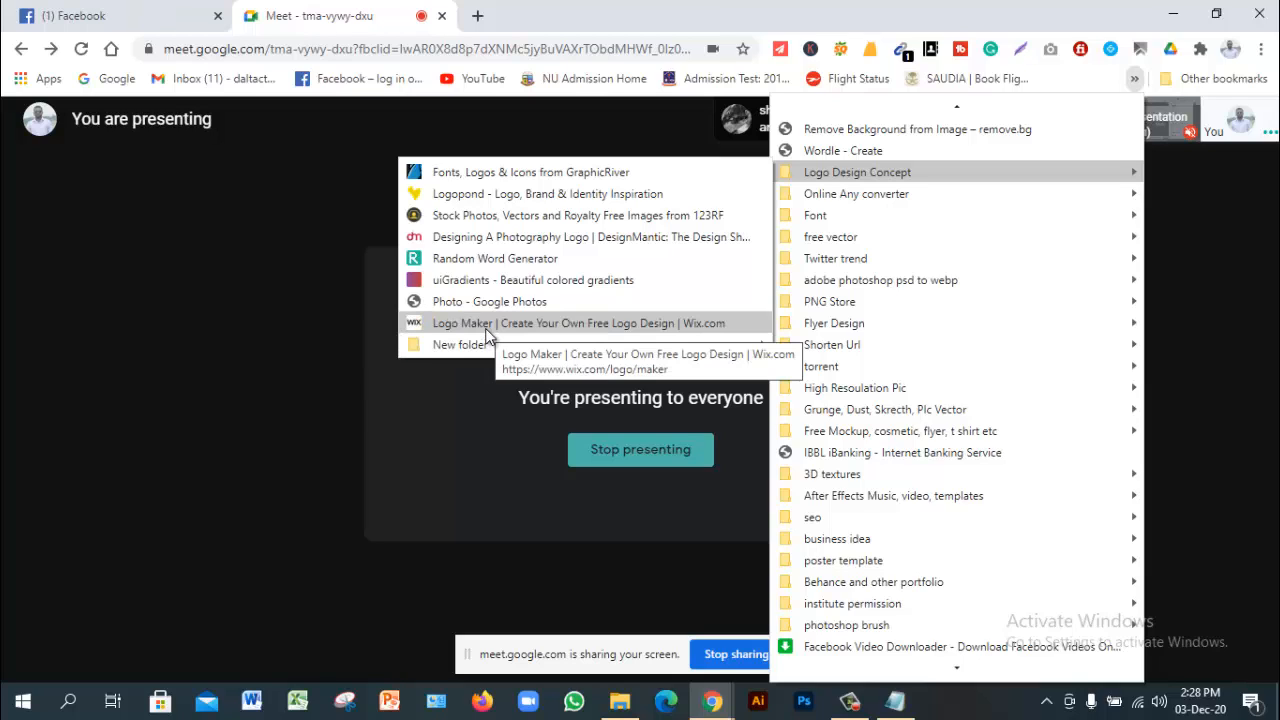
{"action": "right_click", "coordinate": [487, 330]}
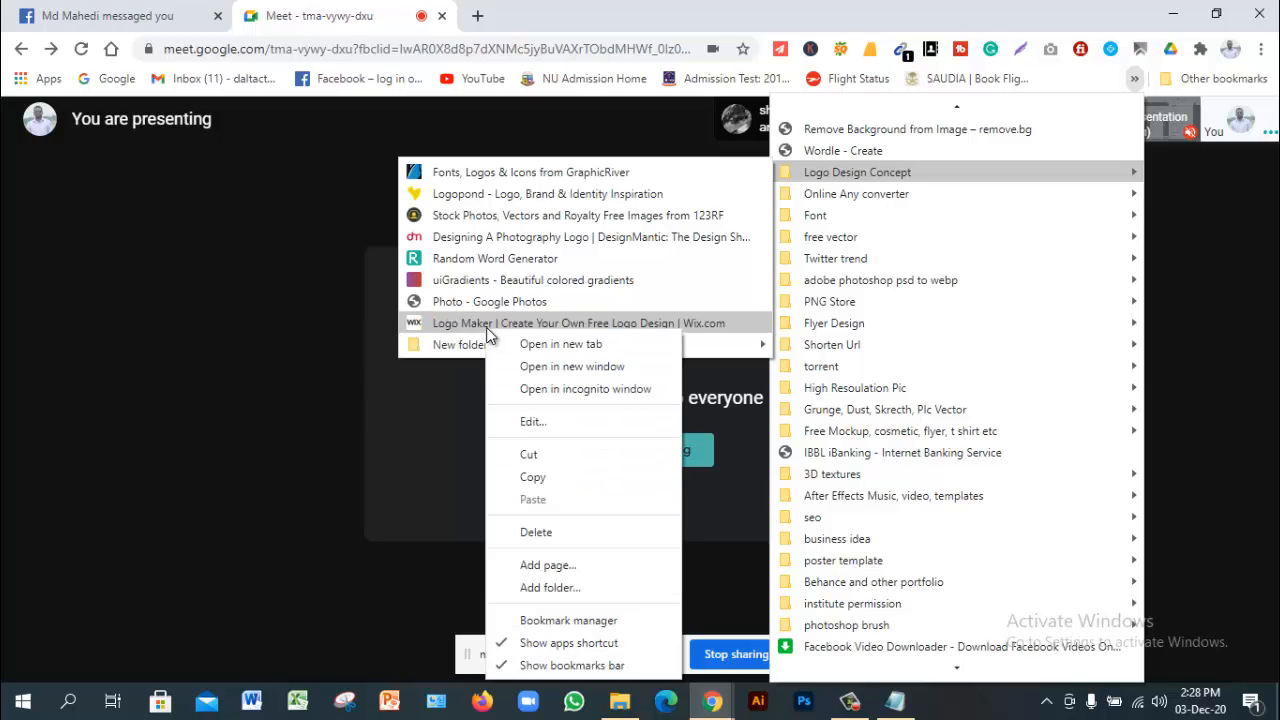
{"action": "left_click", "coordinate": [504, 340]}
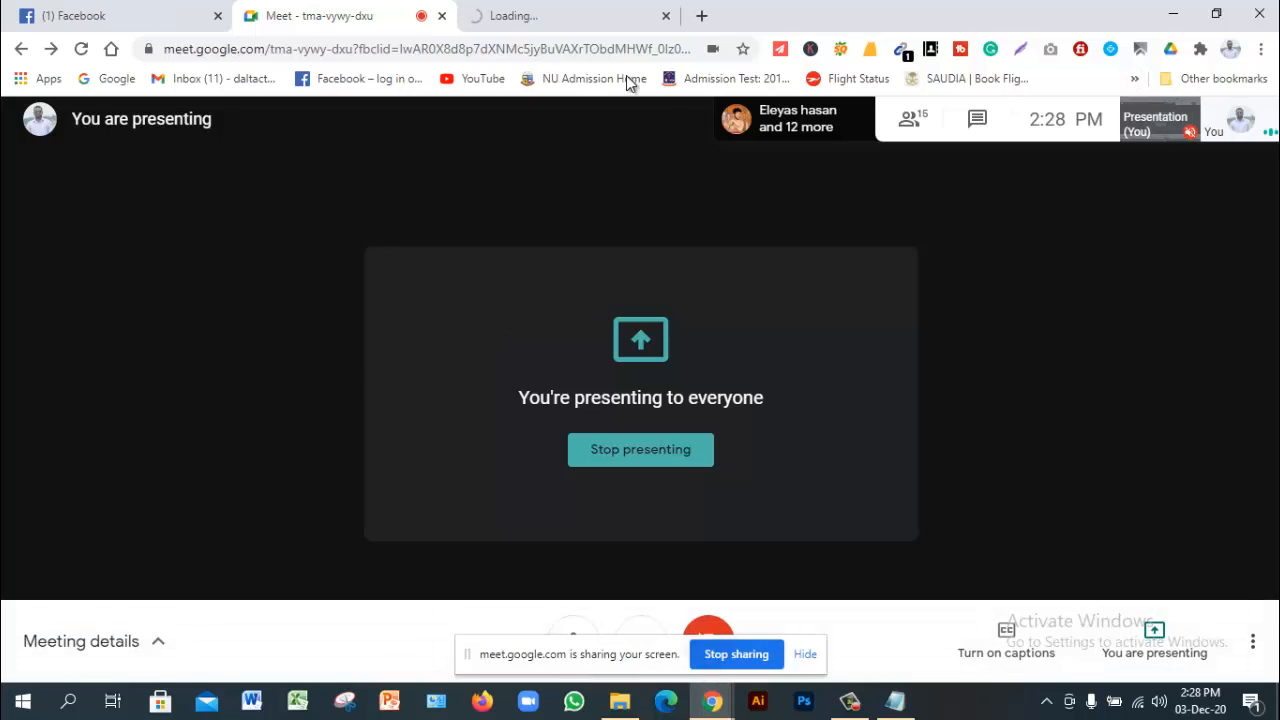
On the Wix Logo Maker tab, choose Start Now to reach the logo creation options.
{"action": "left_click", "coordinate": [589, 17]}
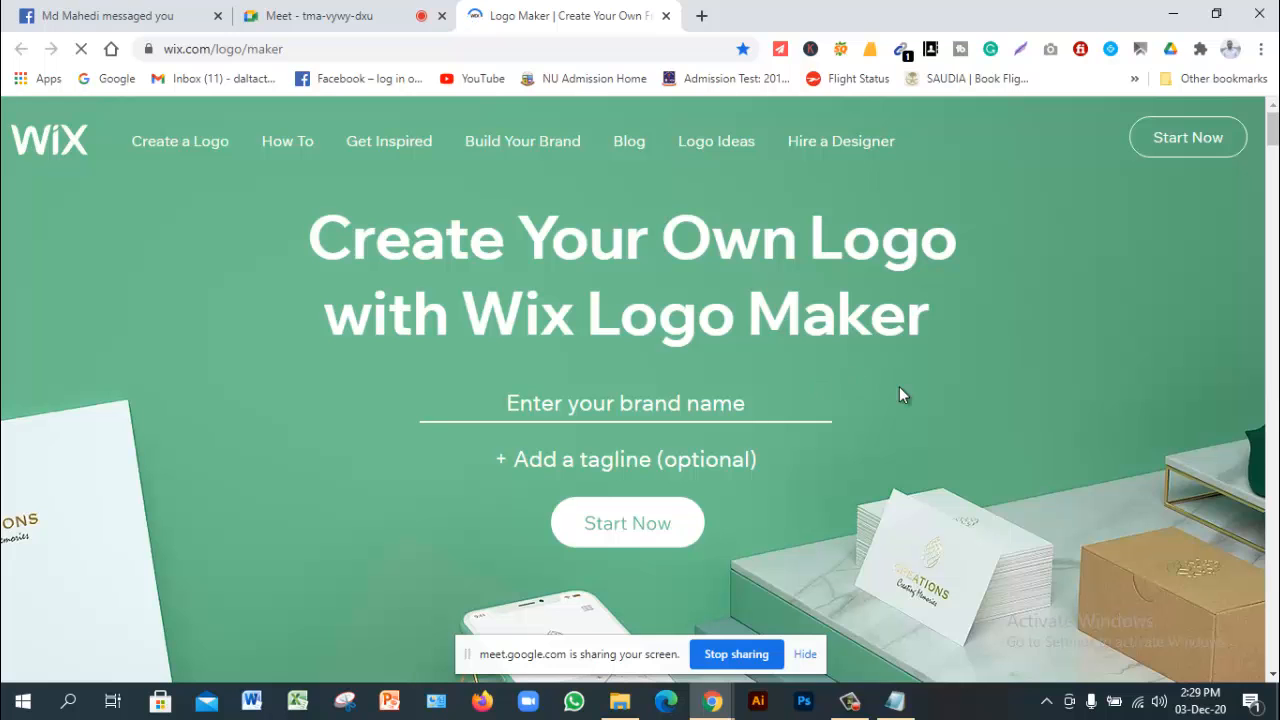
{"action": "scroll", "coordinate": [979, 422], "scroll_direction": "down", "scroll_amount": 7}
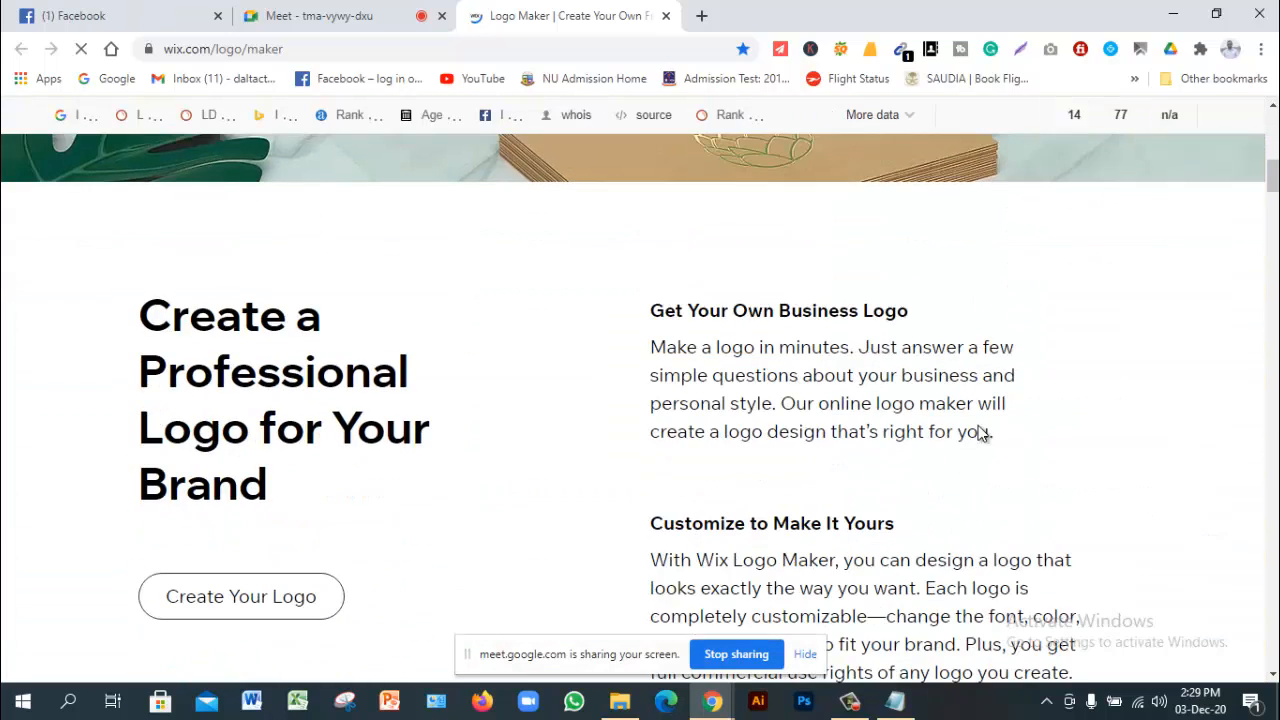
{"action": "scroll", "coordinate": [979, 425], "scroll_direction": "up", "scroll_amount": 3}
{"action": "scroll", "coordinate": [979, 425], "scroll_direction": "up", "scroll_amount": 5}
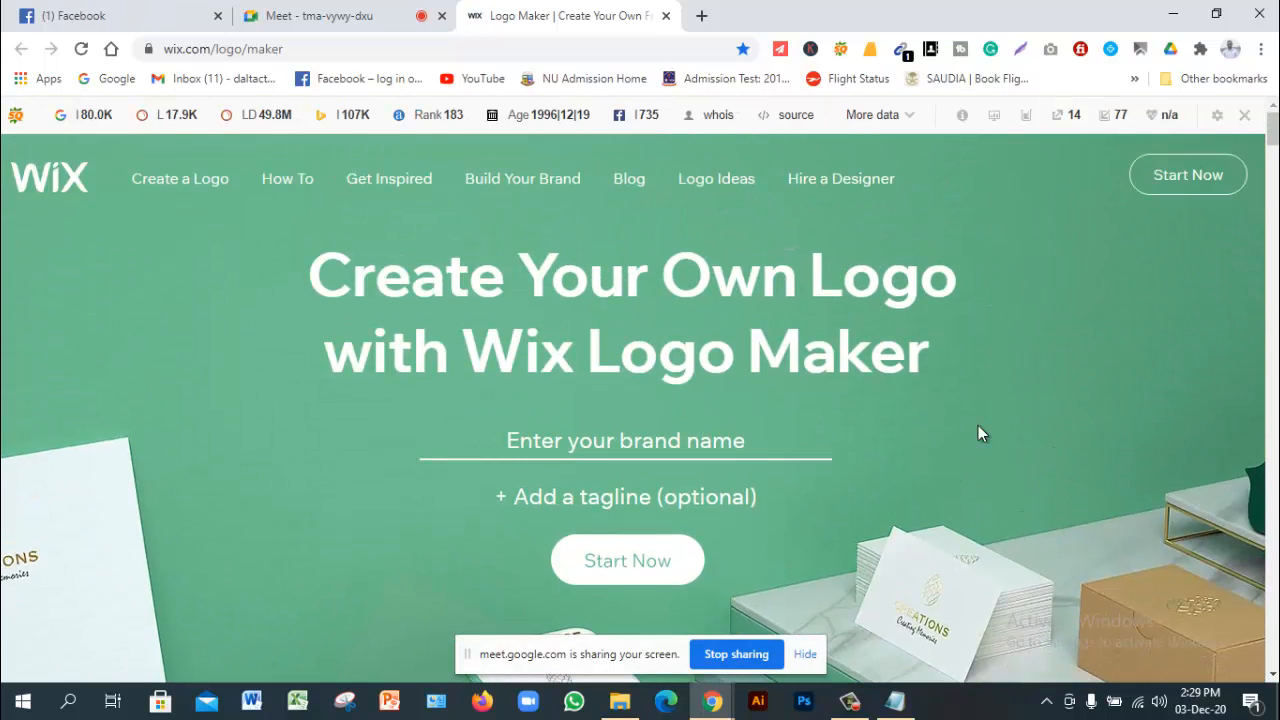
{"action": "left_click", "coordinate": [1188, 186]}
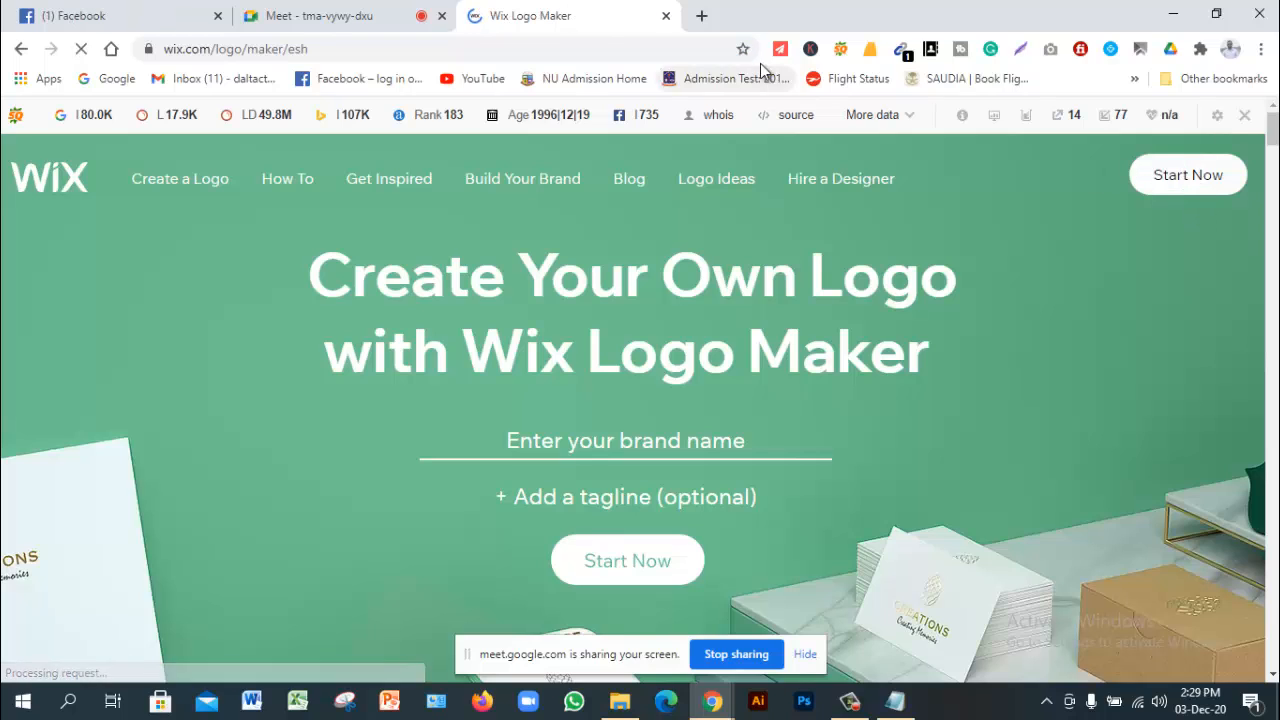
{"action": "scroll", "coordinate": [757, 372], "scroll_direction": "down", "scroll_amount": 4}
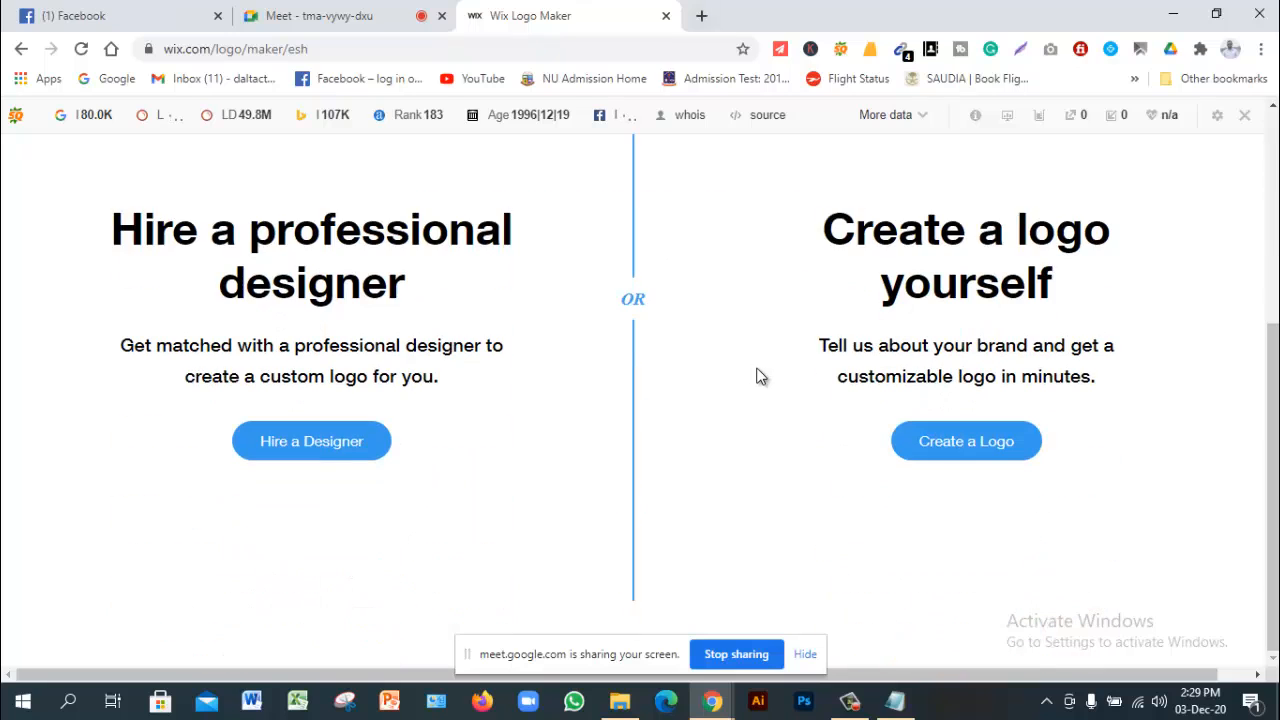
{"action": "scroll", "coordinate": [760, 376], "scroll_direction": "up", "scroll_amount": 4}
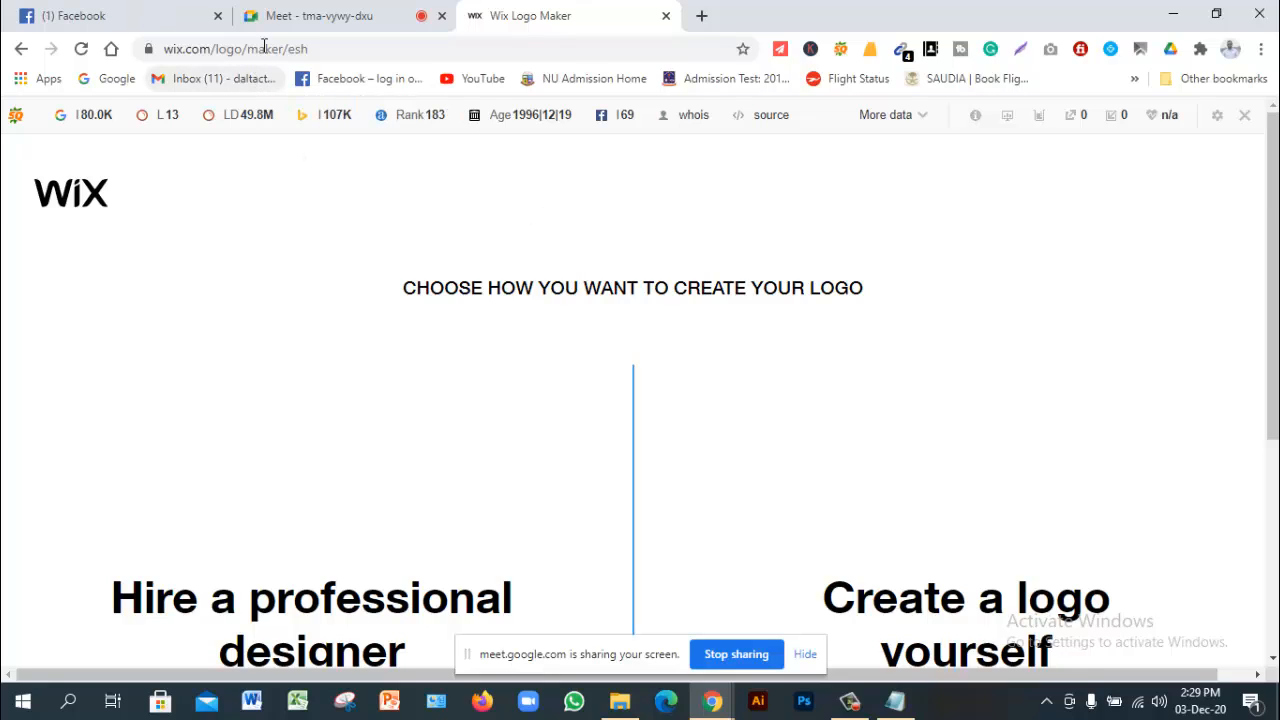
Copy the page URL and post it (wix.com/logo/maker/esh) in the Meet chat.
{"action": "left_click", "coordinate": [337, 49]}
{"action": "left_click", "coordinate": [389, 55]}
{"action": "left_click_drag", "start_coordinate": [439, 53], "coordinate": [152, 50]}
{"action": "key", "text": "ctrl+c"}
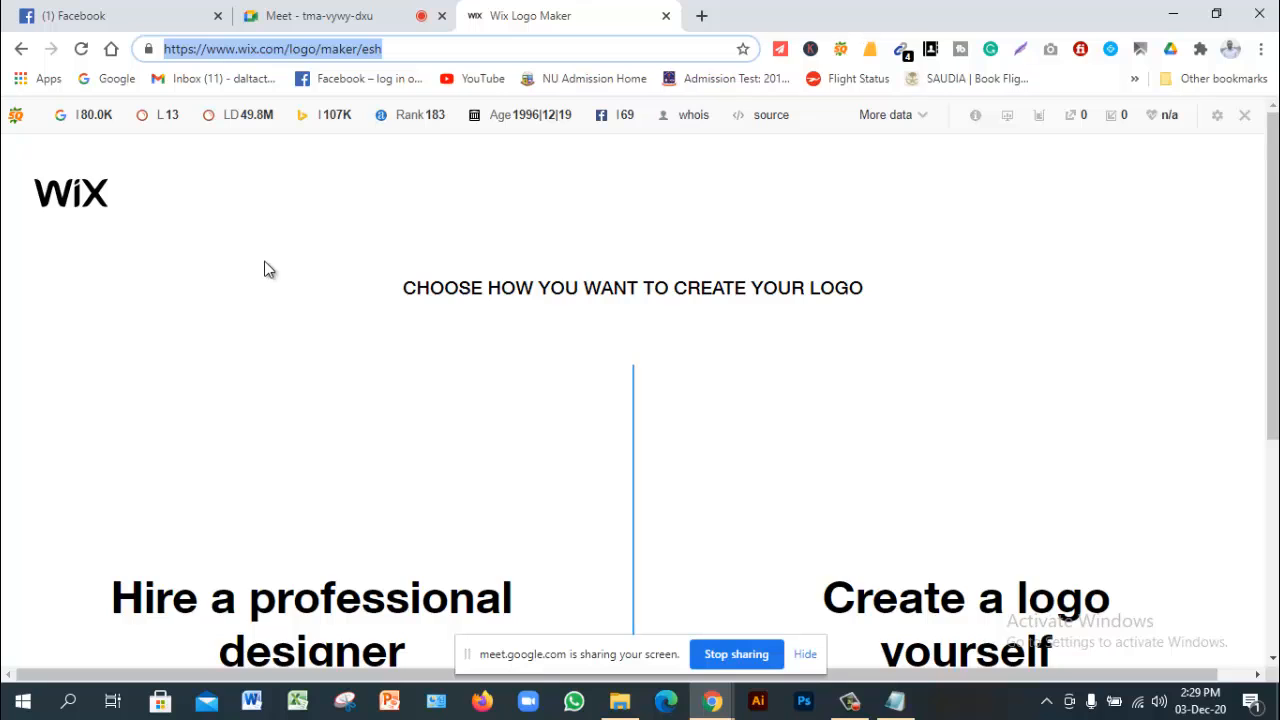
{"action": "left_click", "coordinate": [343, 14]}
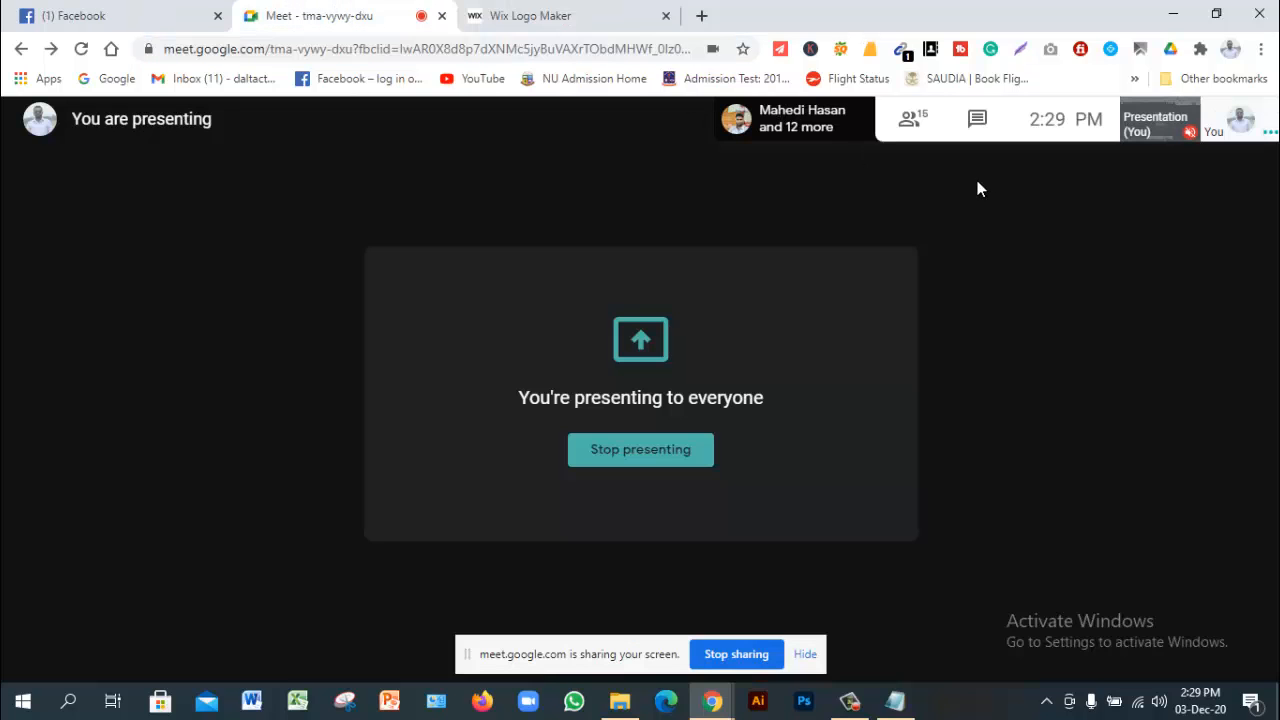
{"action": "left_click", "coordinate": [980, 121]}
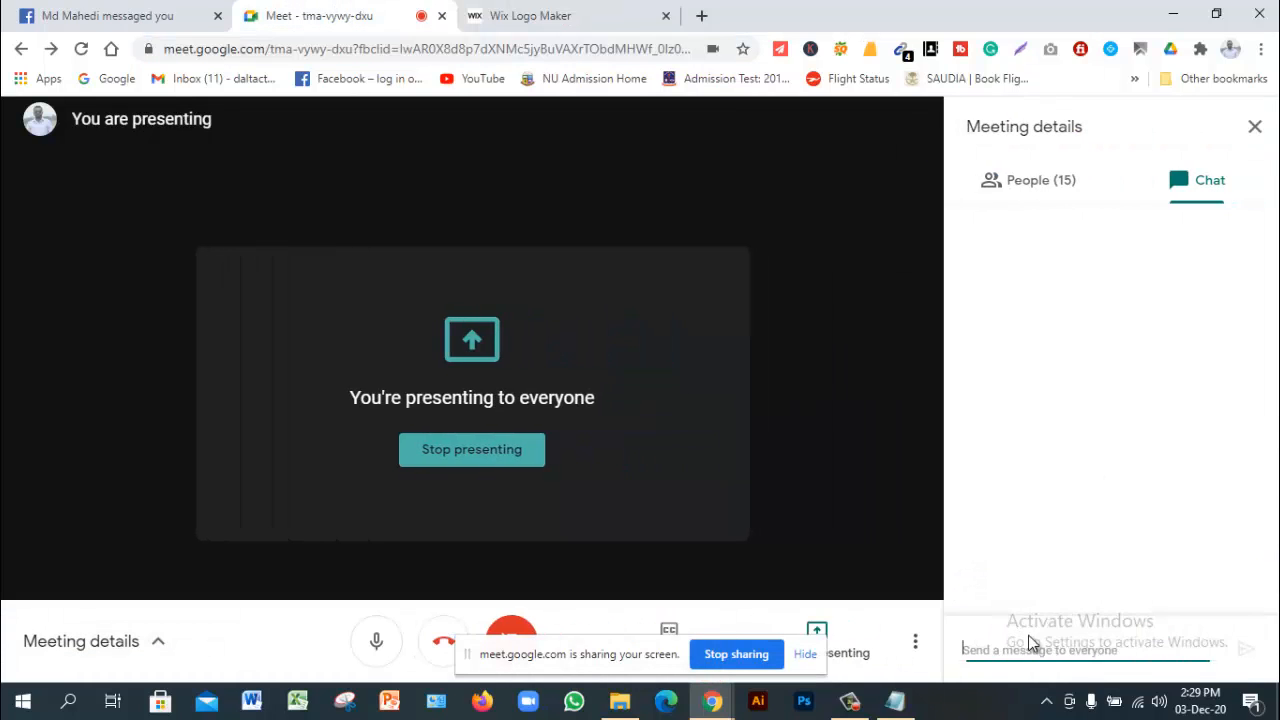
{"action": "key", "text": "ctrl+v"}
{"action": "key", "text": "Return"}
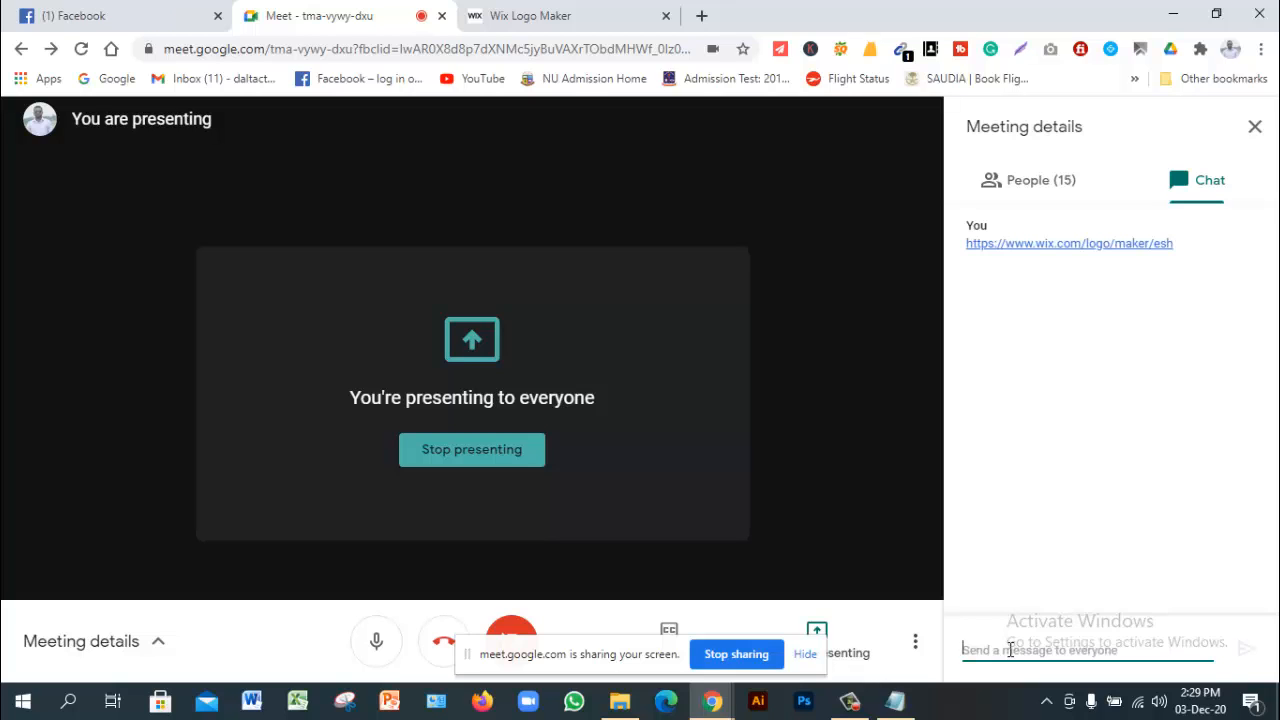
Back on the Wix tab, pick Create a Logo under 'Create a logo yourself', reaching Log In.
{"action": "left_click", "coordinate": [624, 22]}
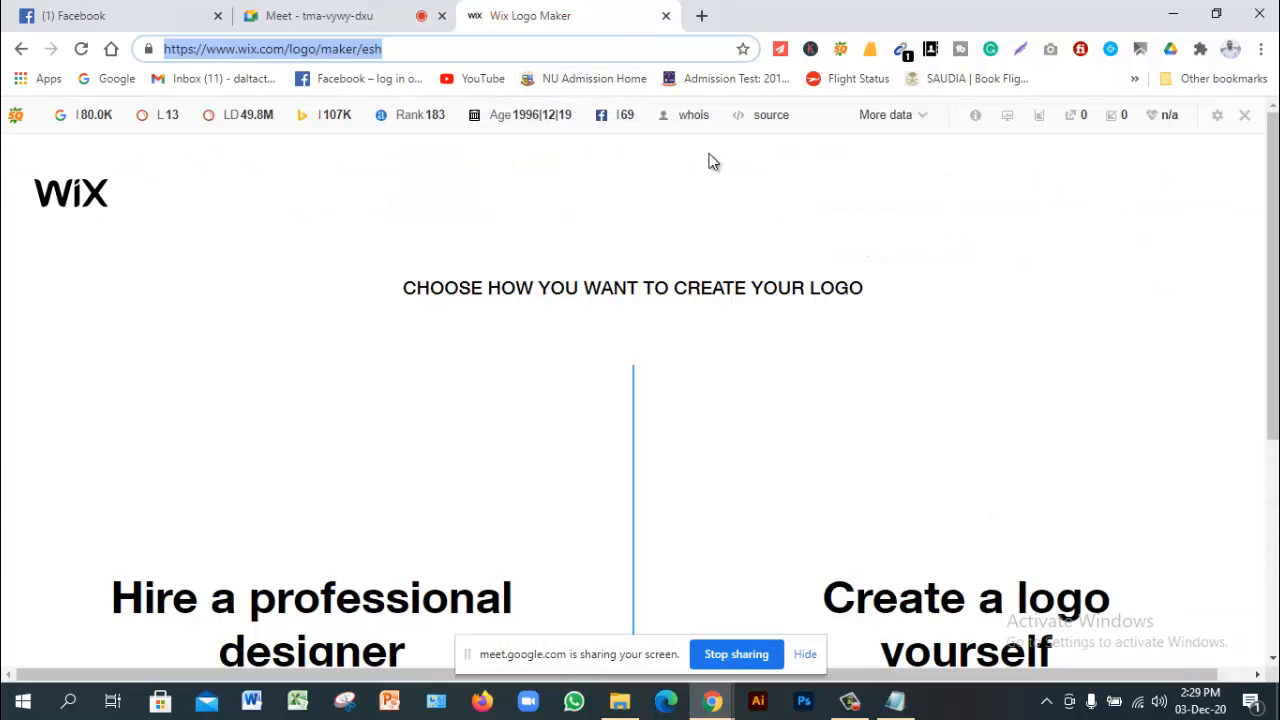
{"action": "scroll", "coordinate": [840, 385], "scroll_direction": "down", "scroll_amount": 4}
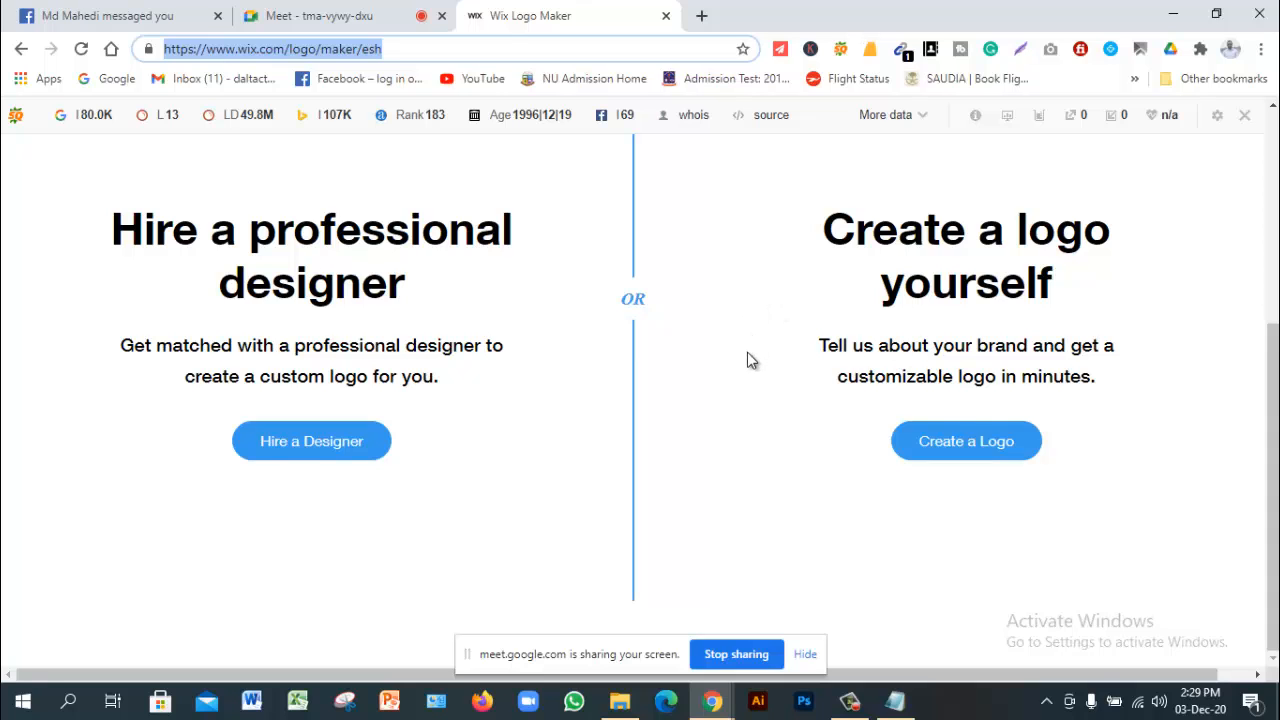
{"action": "scroll", "coordinate": [747, 359], "scroll_direction": "up", "scroll_amount": 3}
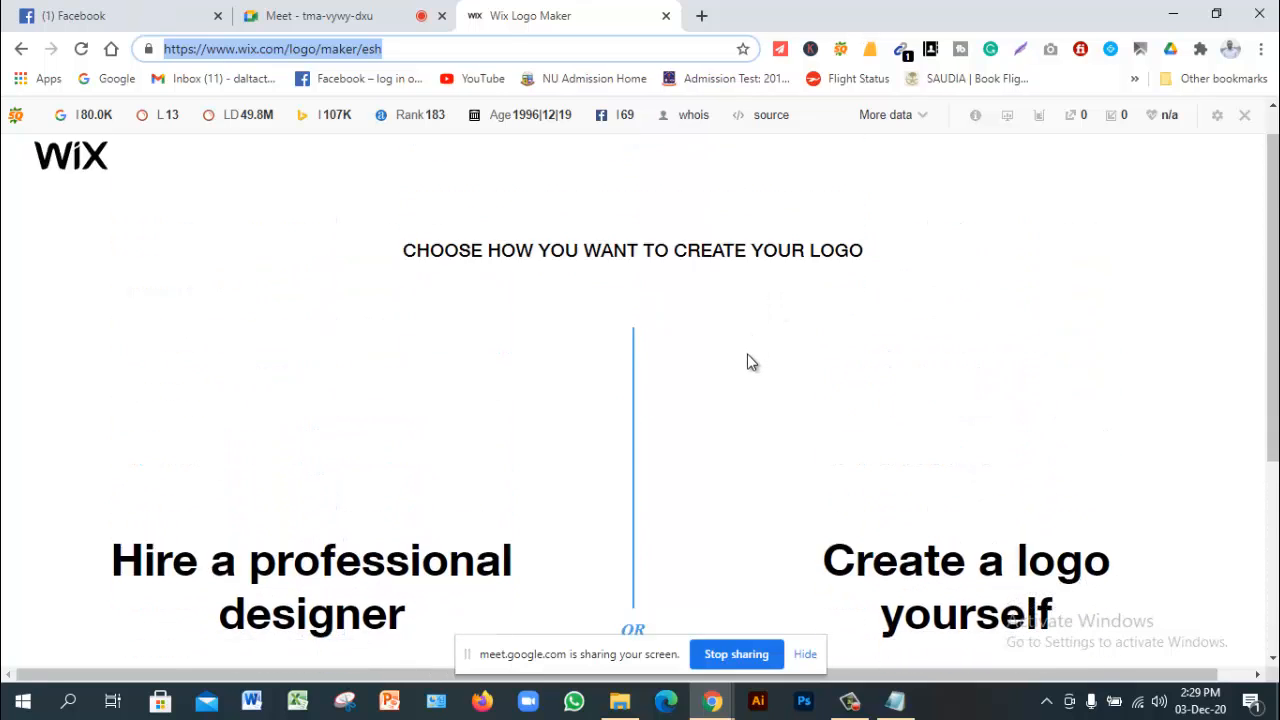
{"action": "scroll", "coordinate": [747, 362], "scroll_direction": "down", "scroll_amount": 2}
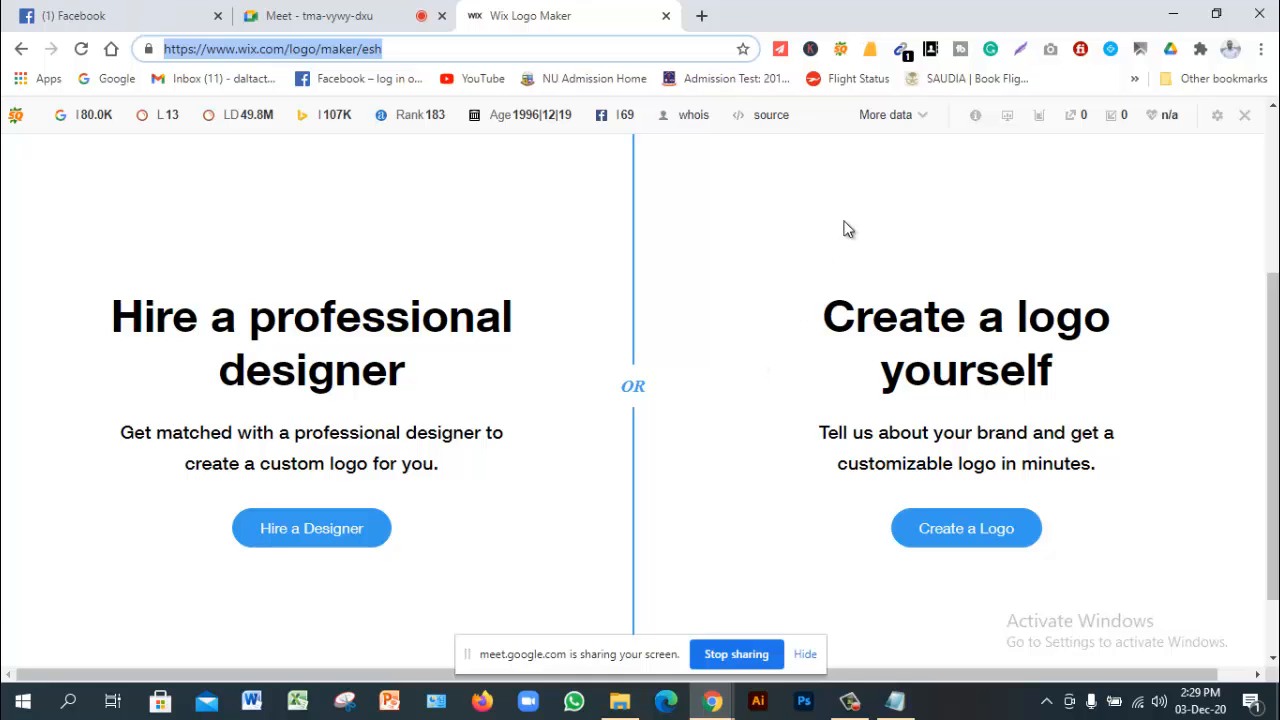
{"action": "scroll", "coordinate": [948, 414], "scroll_direction": "down", "scroll_amount": 1}
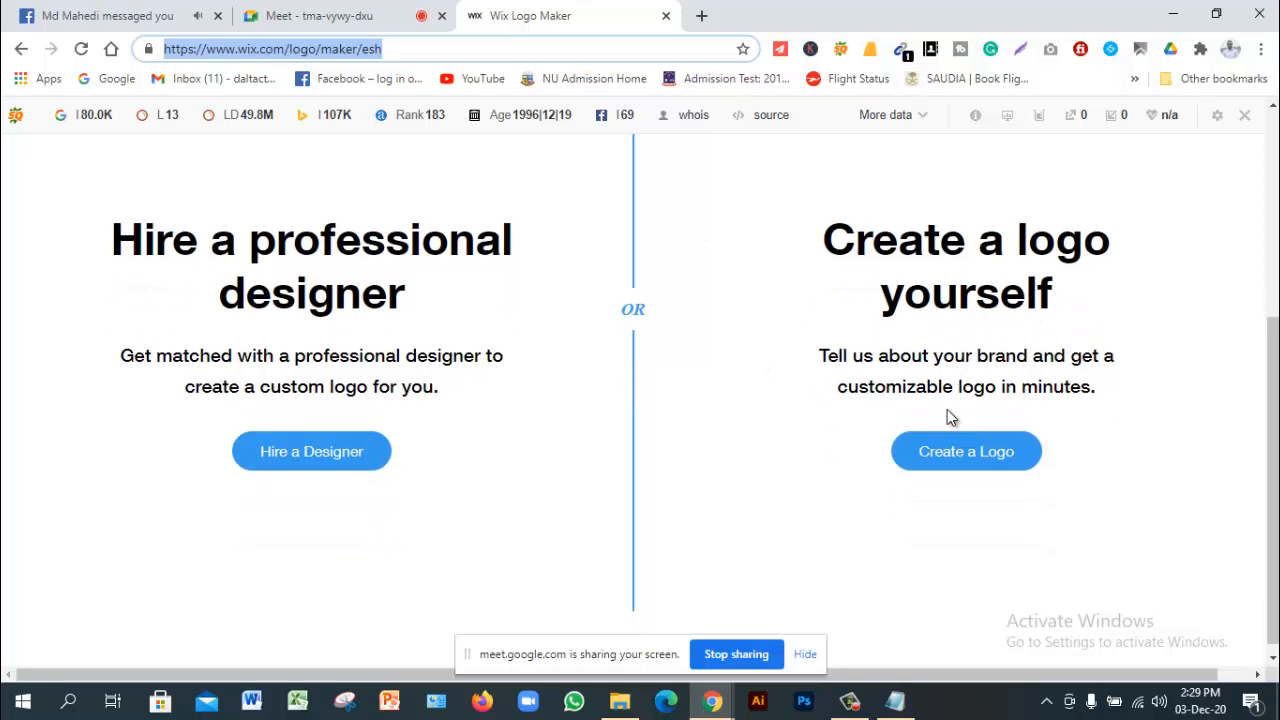
{"action": "left_click", "coordinate": [966, 442]}
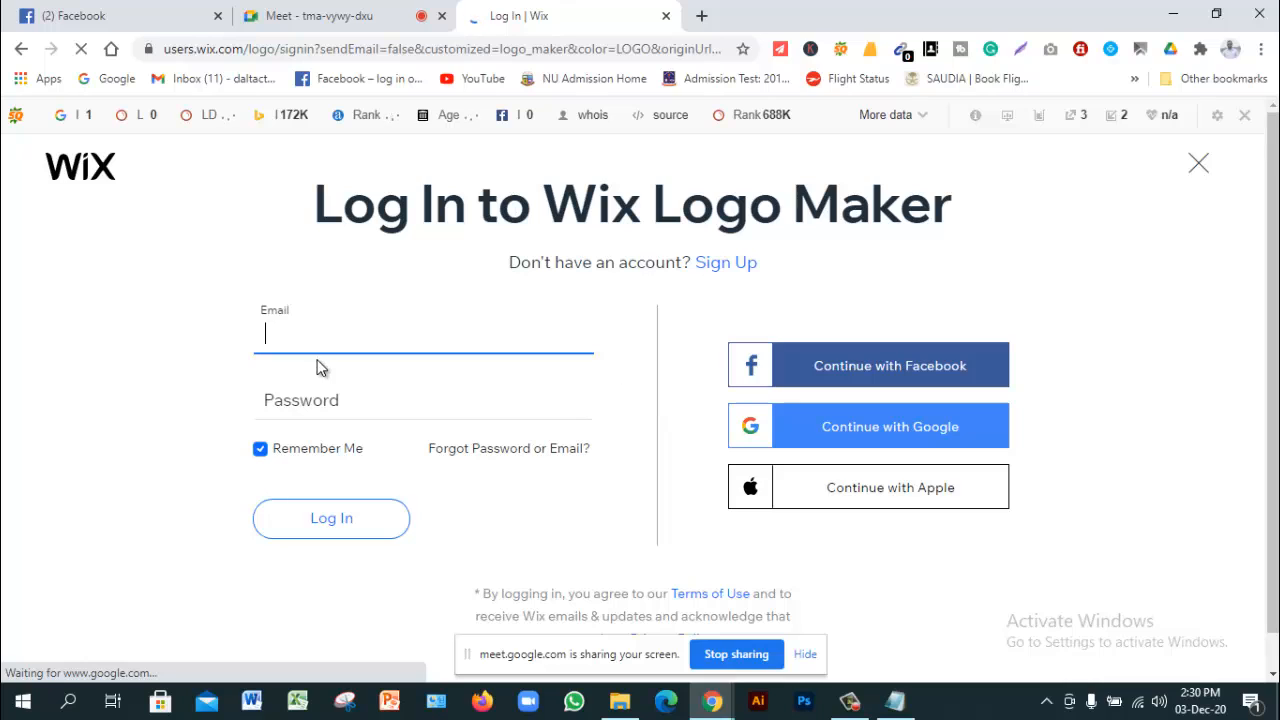
Scroll down the Wix login page toward the Continue with Google option.
{"action": "scroll", "coordinate": [312, 418], "scroll_direction": "down", "scroll_amount": 1}
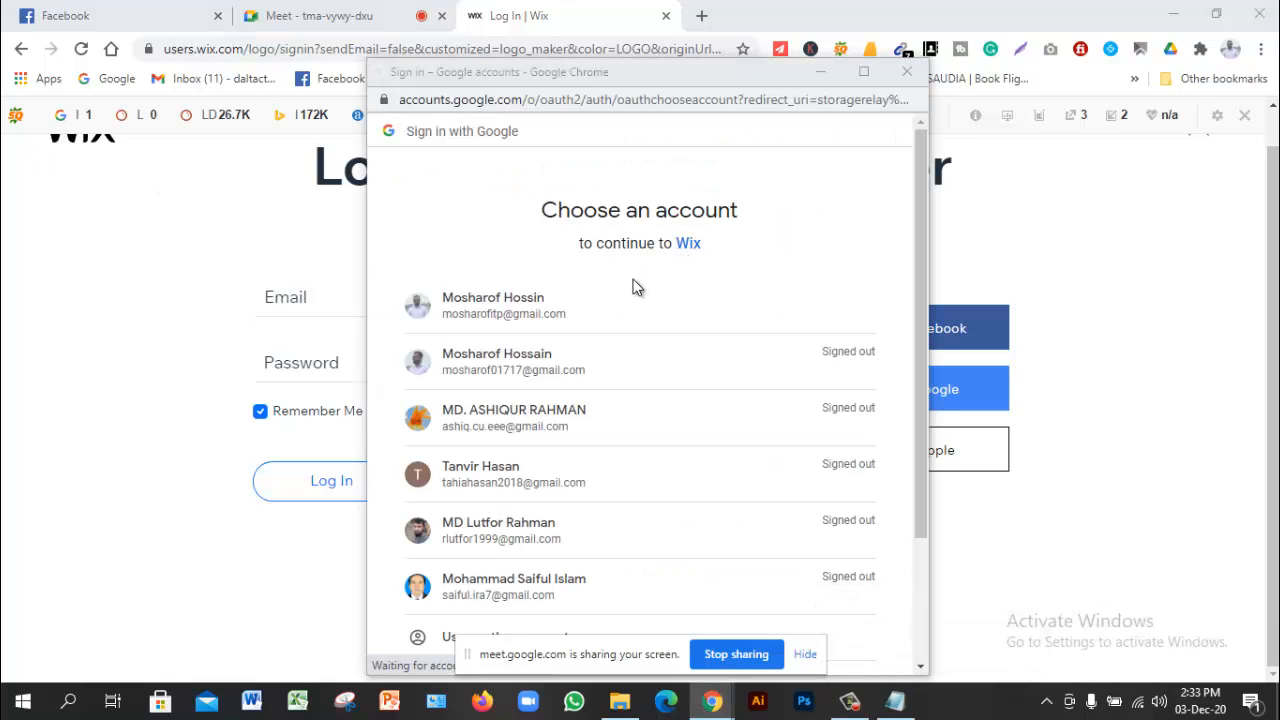
Sign in to Wix with the first saved Google account in the chooser.
{"action": "left_click", "coordinate": [570, 311]}
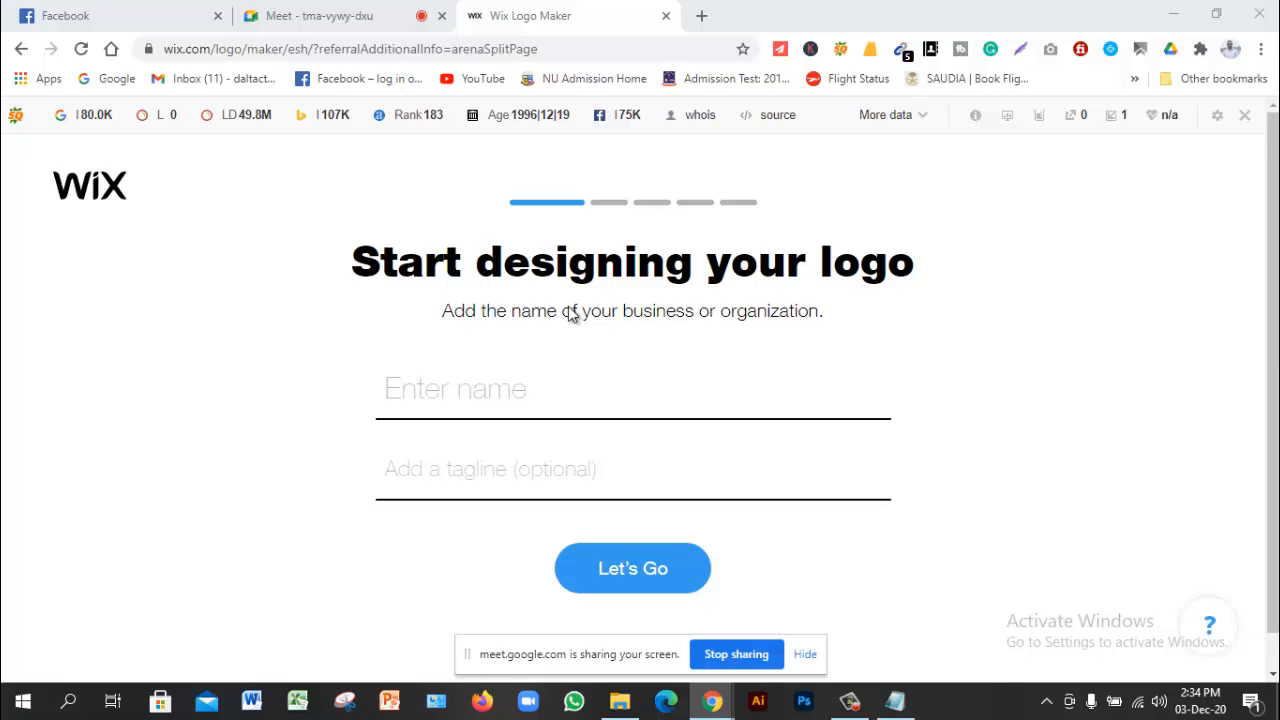
Enter business name 'Piximtech' and tagline 'Design & Development', then submit with Let's Go.
{"action": "left_click", "coordinate": [511, 386]}
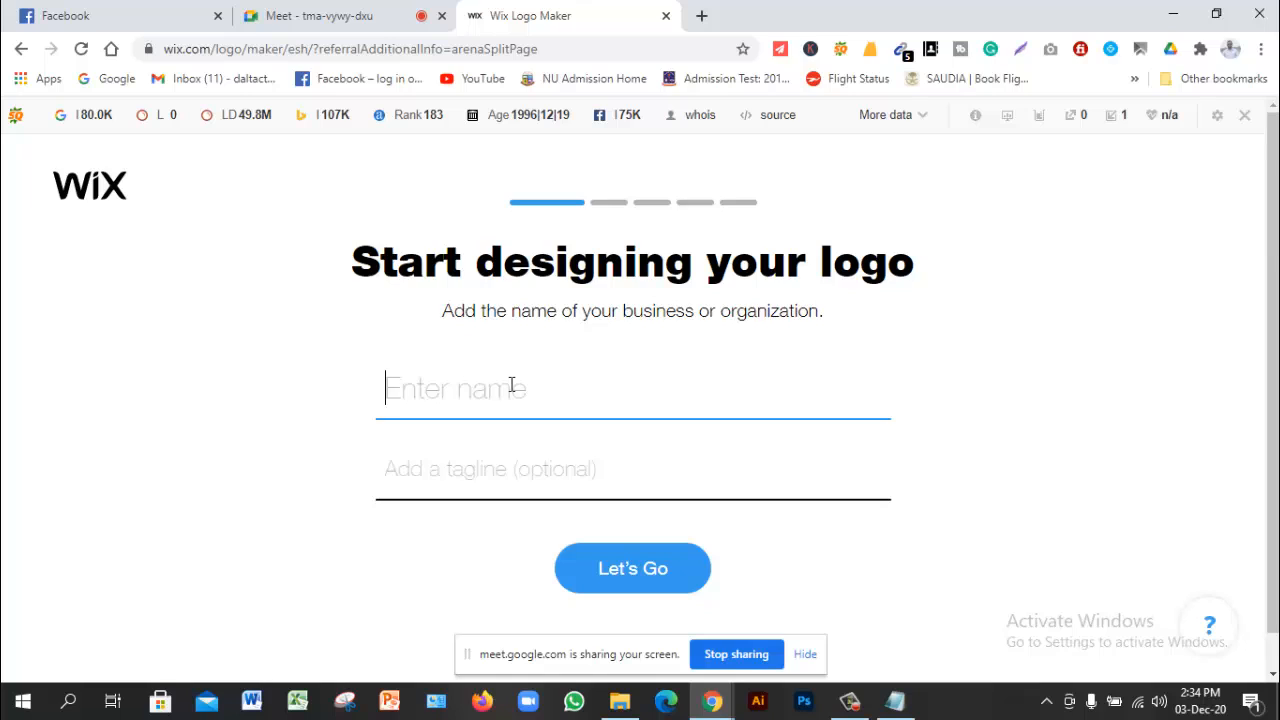
{"action": "type", "text": "Pi"}
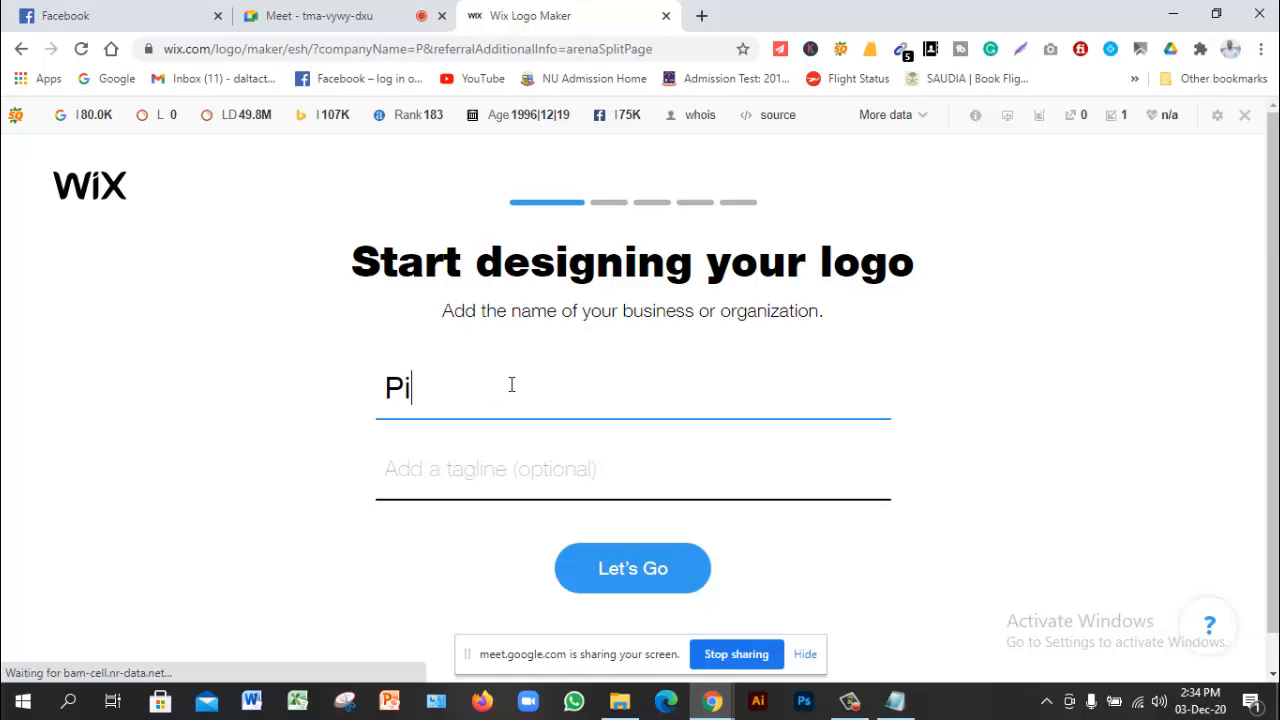
{"action": "type", "text": "ximtech"}
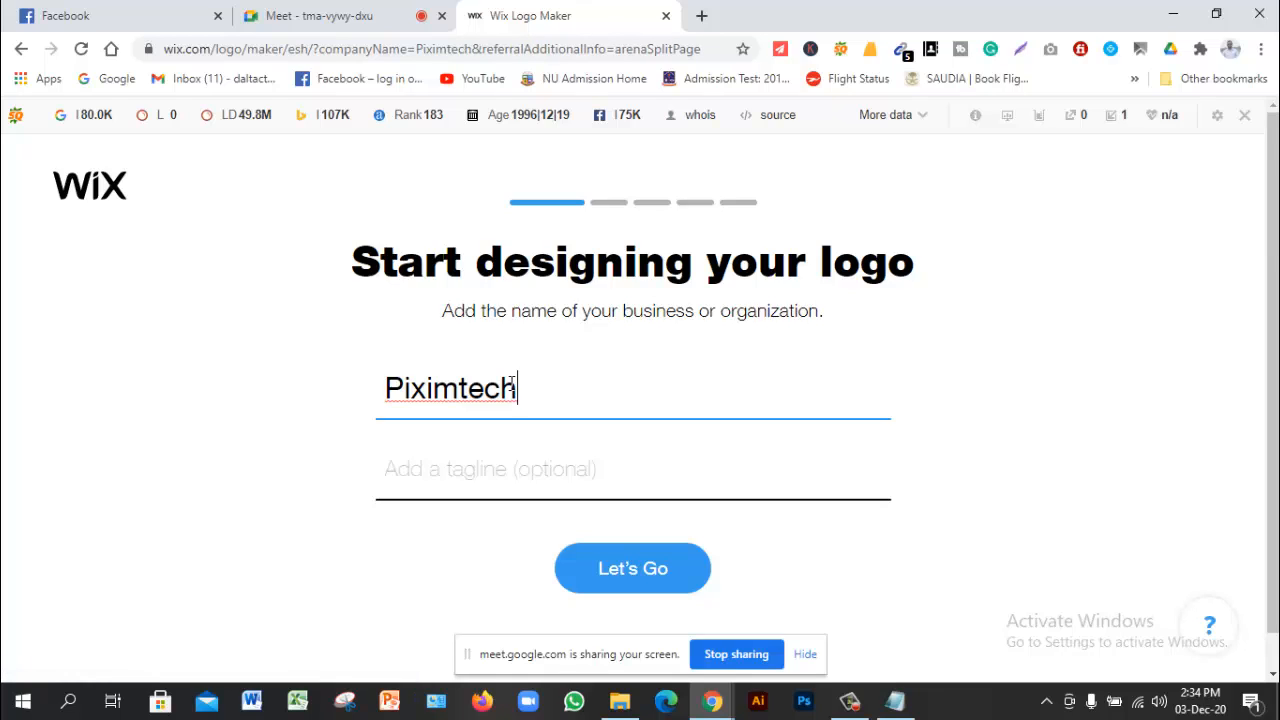
{"action": "scroll", "coordinate": [510, 389], "scroll_direction": "down", "scroll_amount": 1}
{"action": "left_click", "coordinate": [507, 411]}
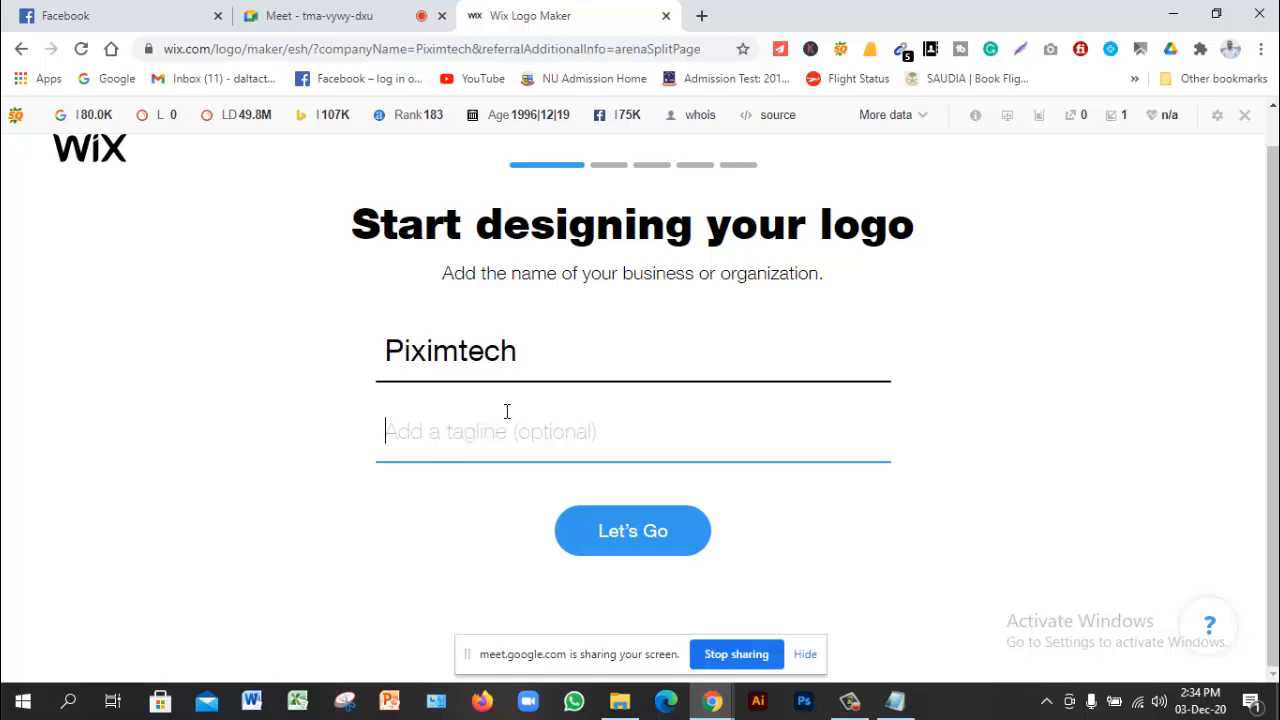
{"action": "type", "text": "Design "}
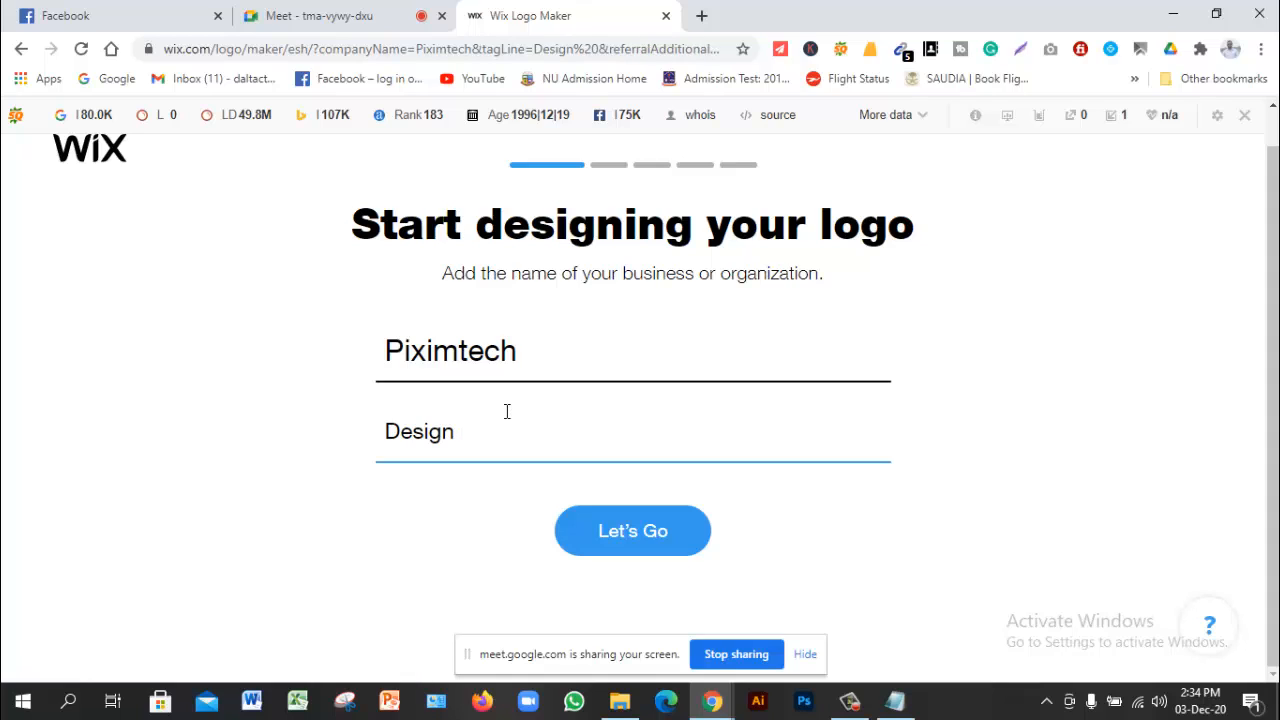
{"action": "type", "text": "& De"}
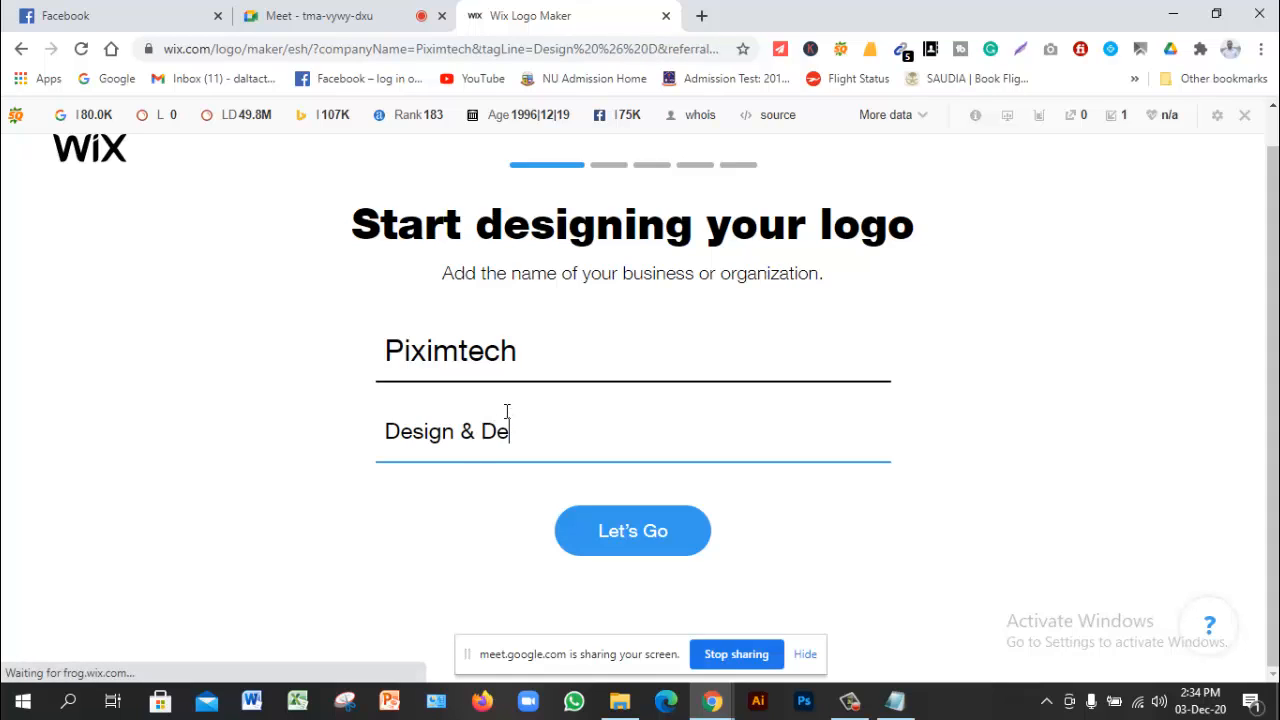
{"action": "type", "text": "velopment"}
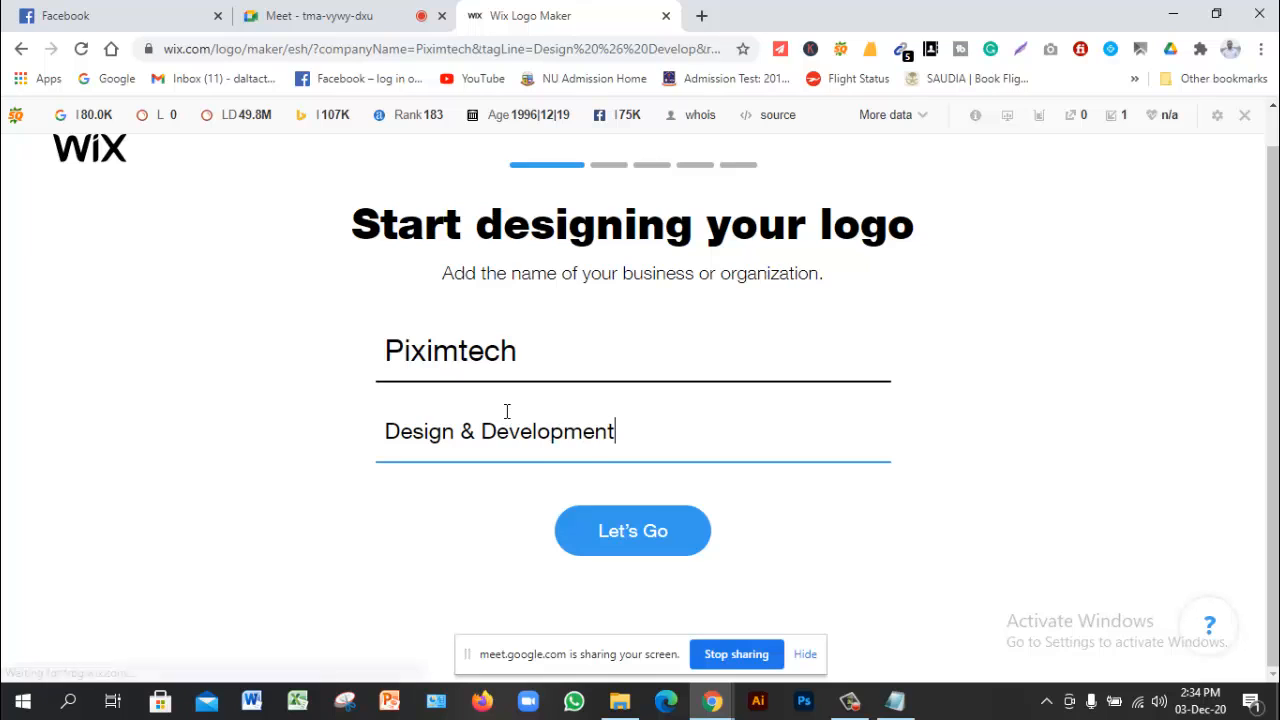
{"action": "left_click", "coordinate": [667, 552]}
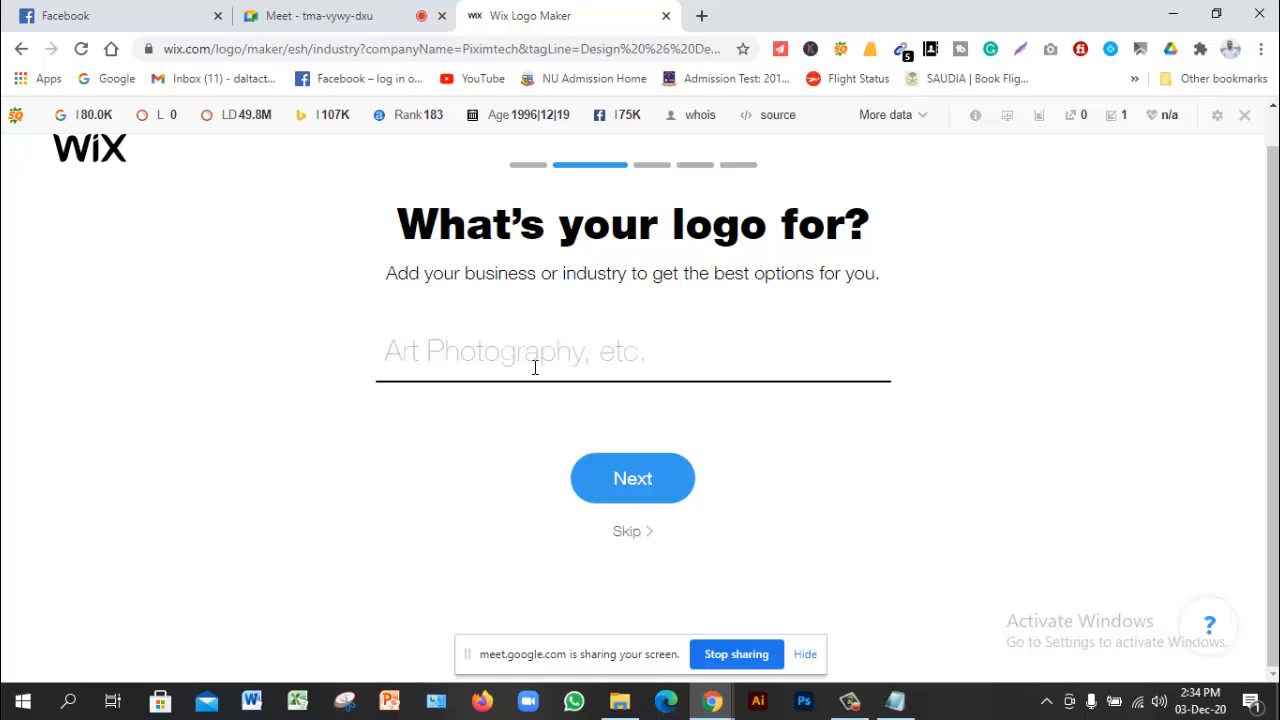
Try 'Graphic' as the business industry, then replace it with 'facebook page'.
{"action": "left_click", "coordinate": [576, 352]}
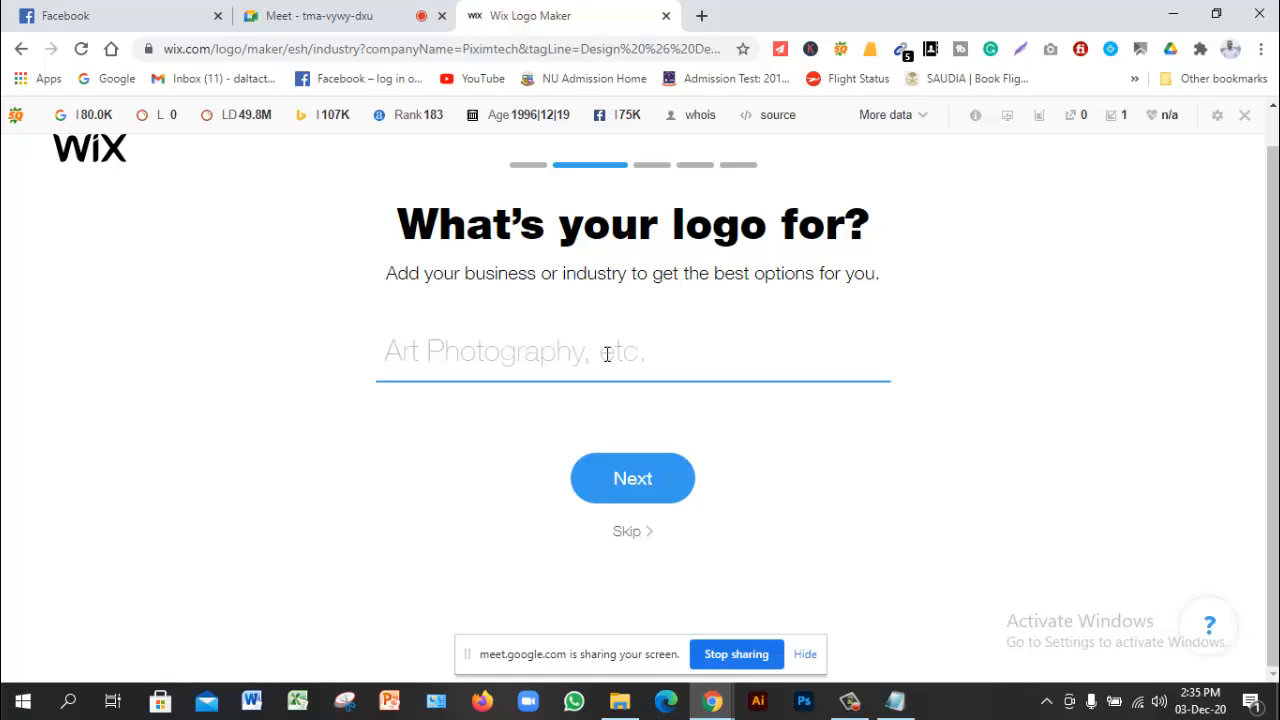
{"action": "type", "text": "Graph"}
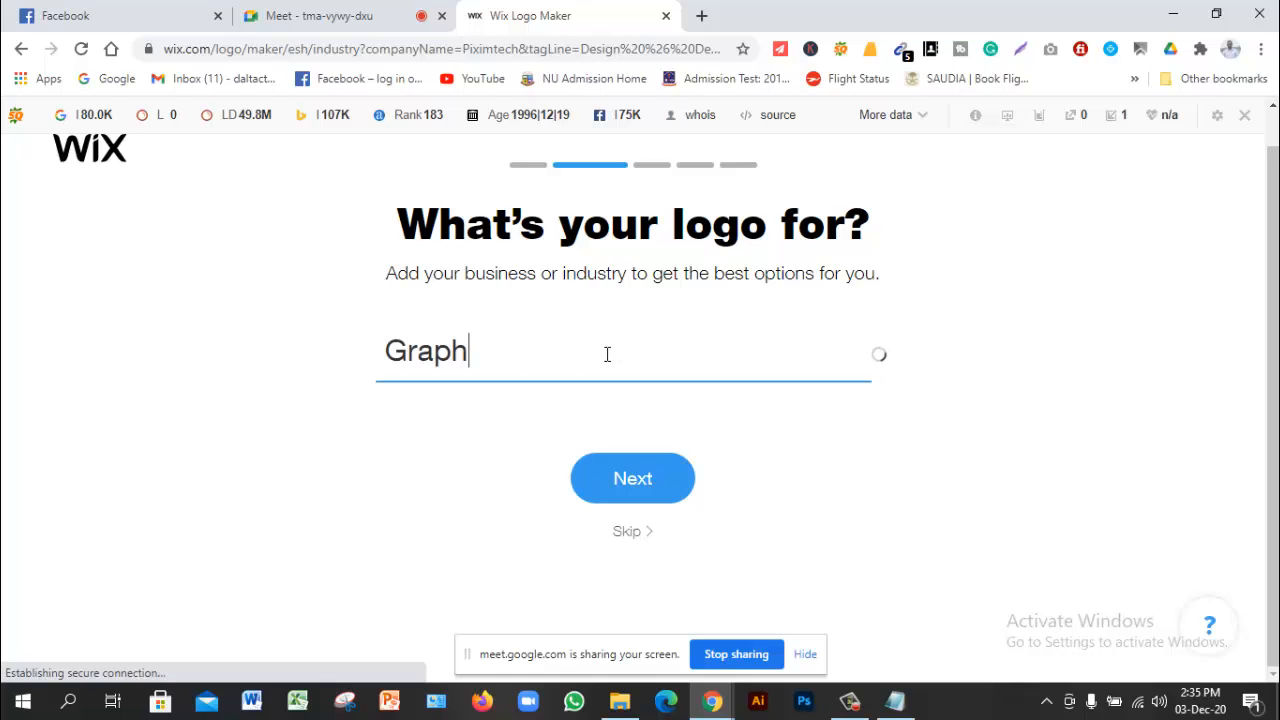
{"action": "type", "text": "ic"}
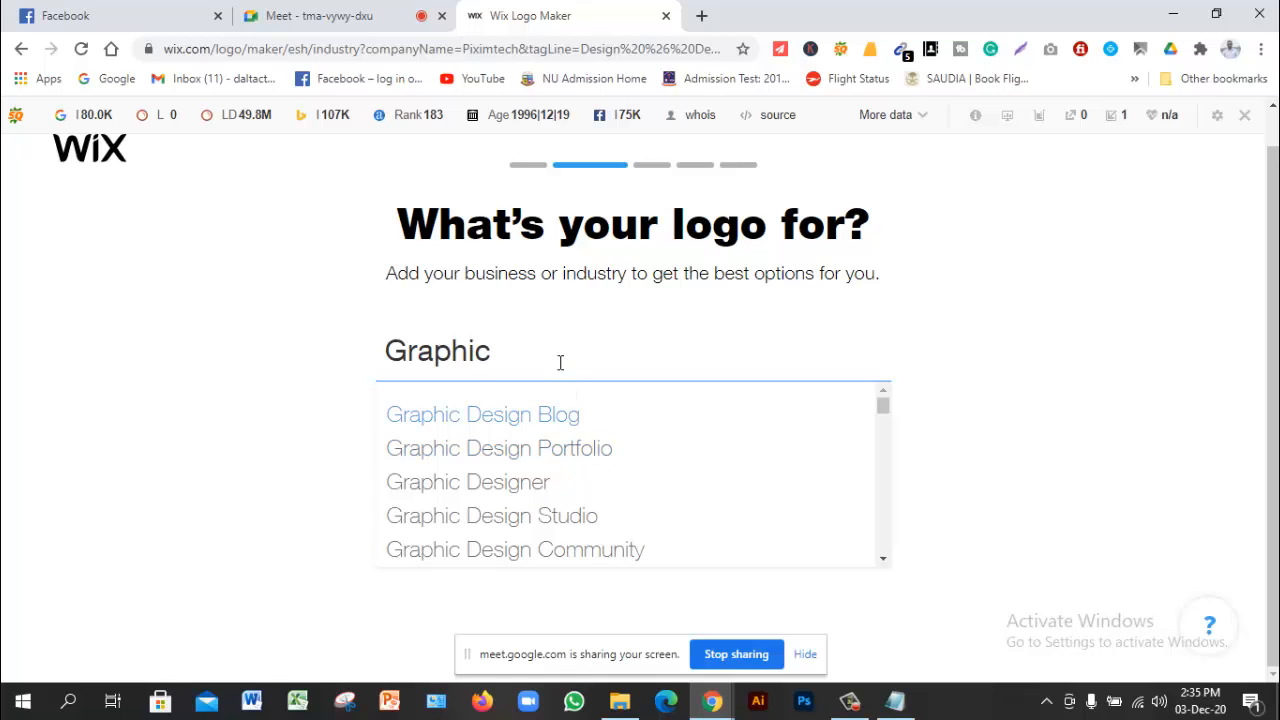
{"action": "key", "text": "BackSpace"}
{"action": "key", "text": "BackSpace"}
{"action": "key", "text": "BackSpace"}
{"action": "key", "text": "BackSpace"}
{"action": "key", "text": "BackSpace"}
{"action": "key", "text": "BackSpace"}
{"action": "key", "text": "BackSpace"}
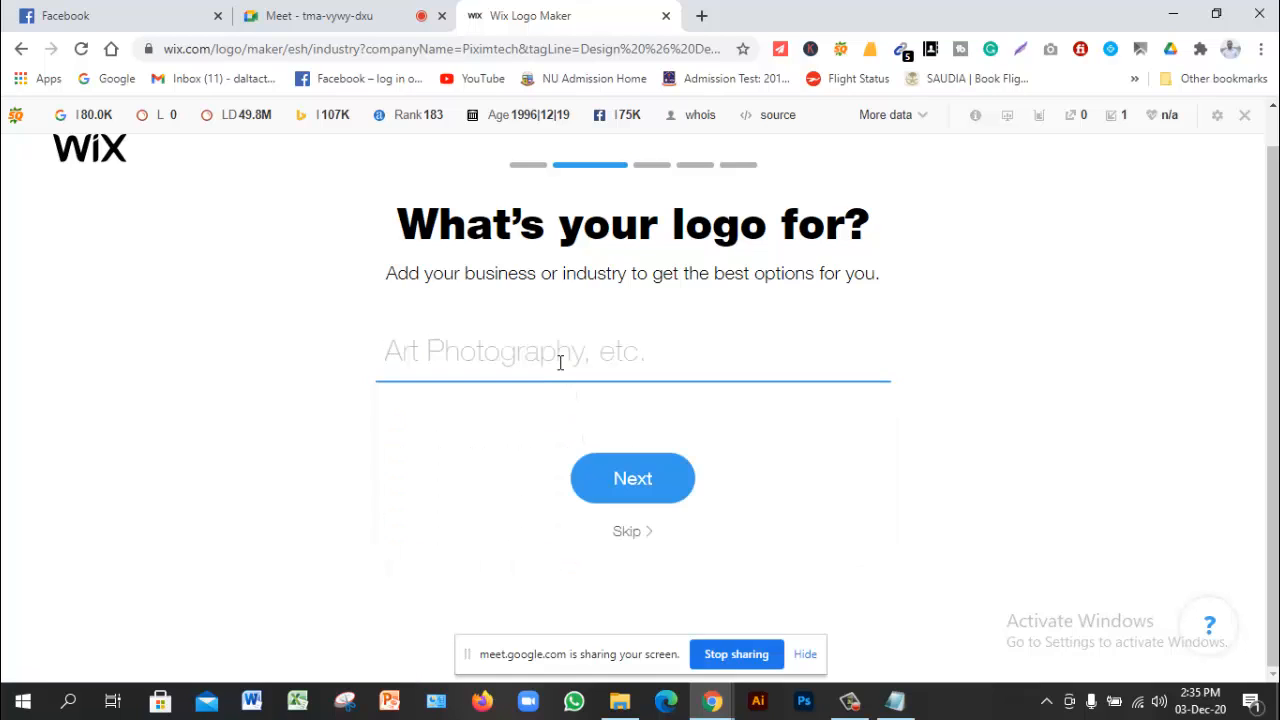
{"action": "type", "text": "facebo"}
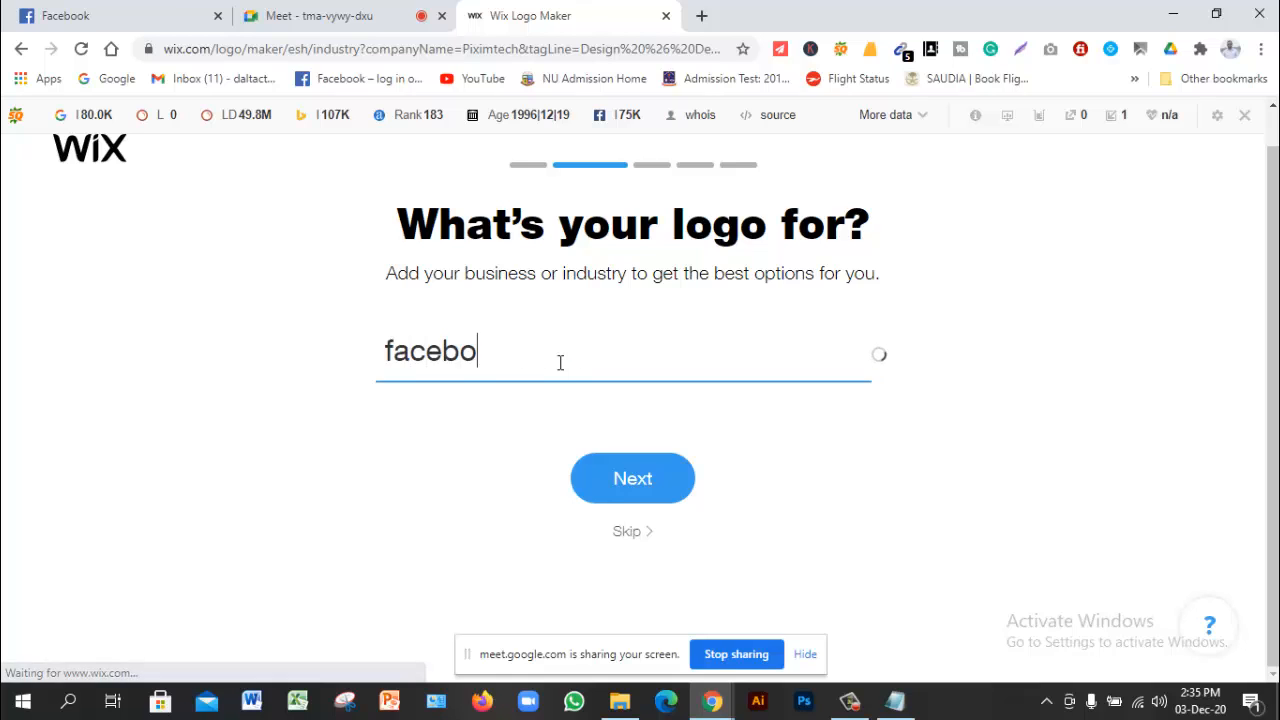
{"action": "type", "text": "ok fa"}
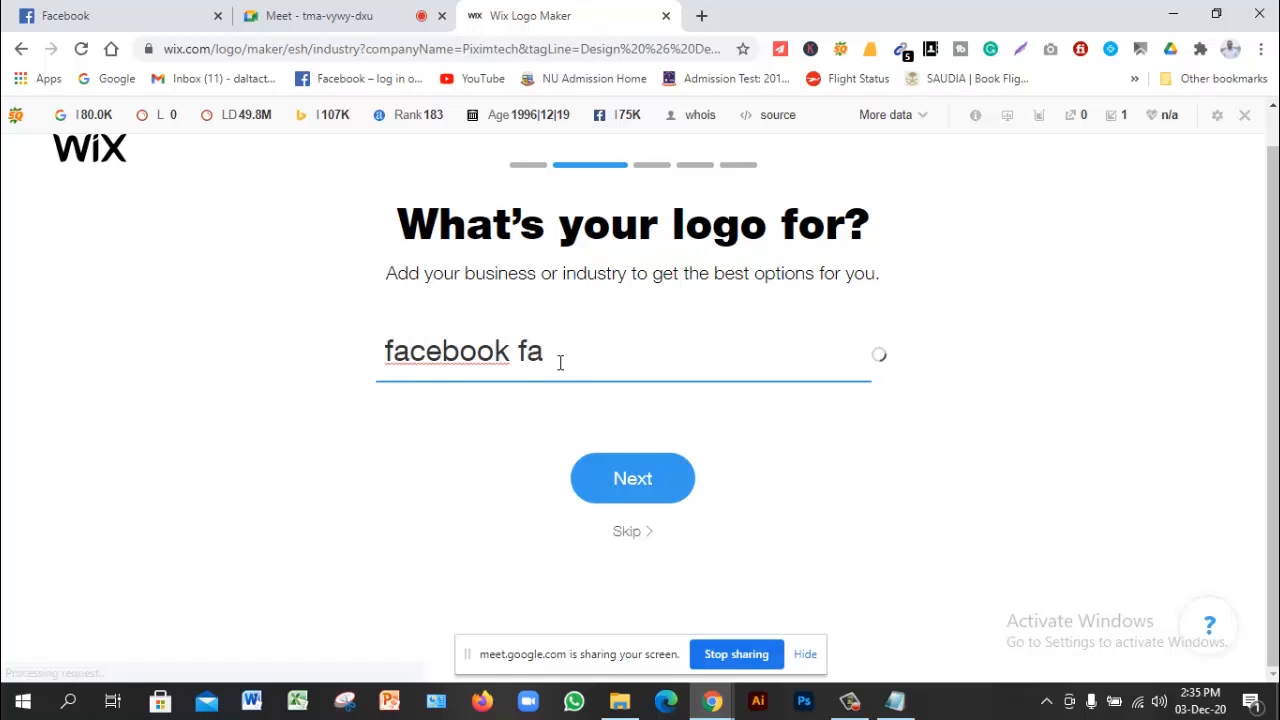
{"action": "type", "text": "ge"}
{"action": "key", "text": "BackSpace"}
{"action": "key", "text": "BackSpace"}
{"action": "key", "text": "BackSpace"}
{"action": "key", "text": "BackSpace"}
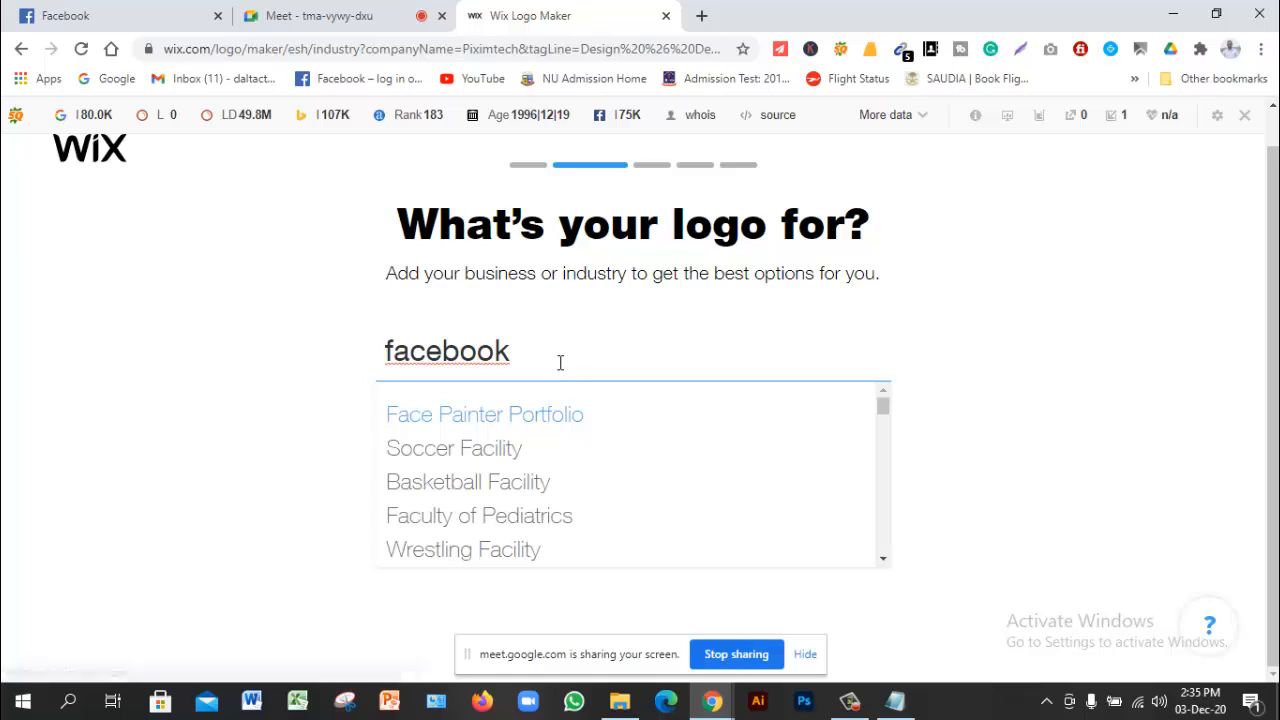
{"action": "type", "text": "page"}
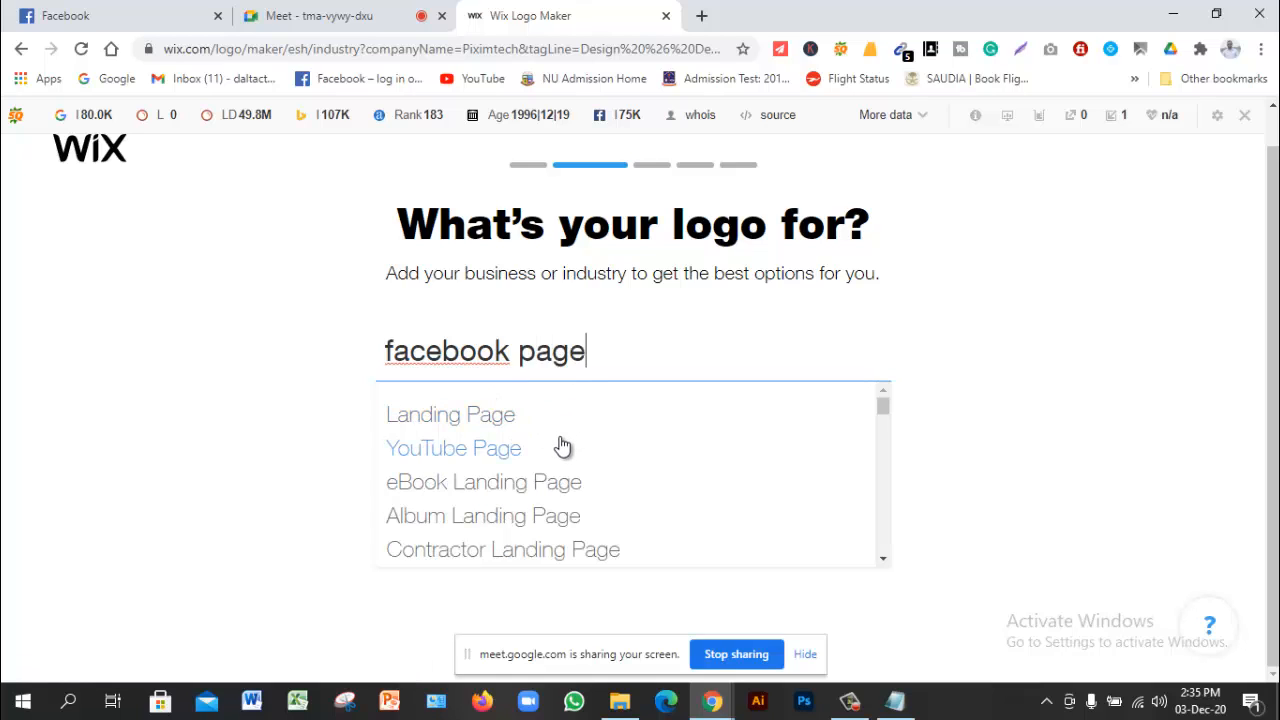
Browse the industry suggestions and trim the entry back to 'face'.
{"action": "scroll", "coordinate": [565, 445], "scroll_direction": "down", "scroll_amount": 3}
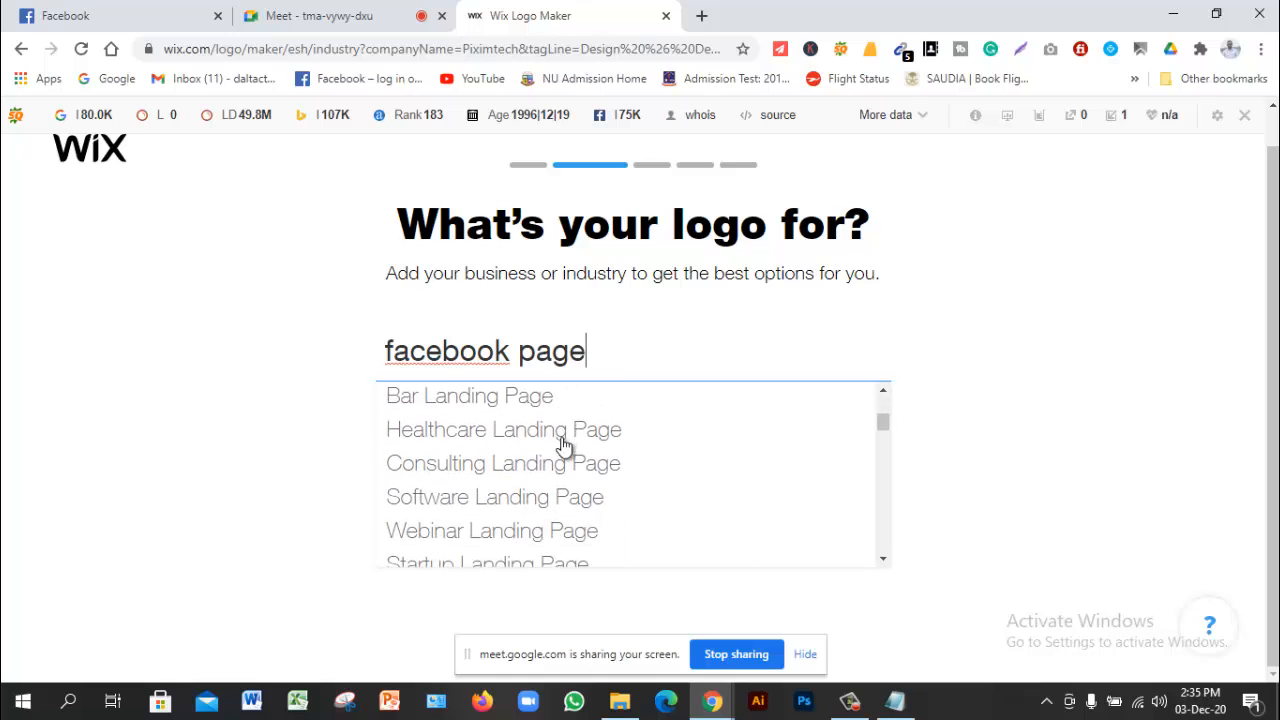
{"action": "scroll", "coordinate": [565, 447], "scroll_direction": "down", "scroll_amount": 6}
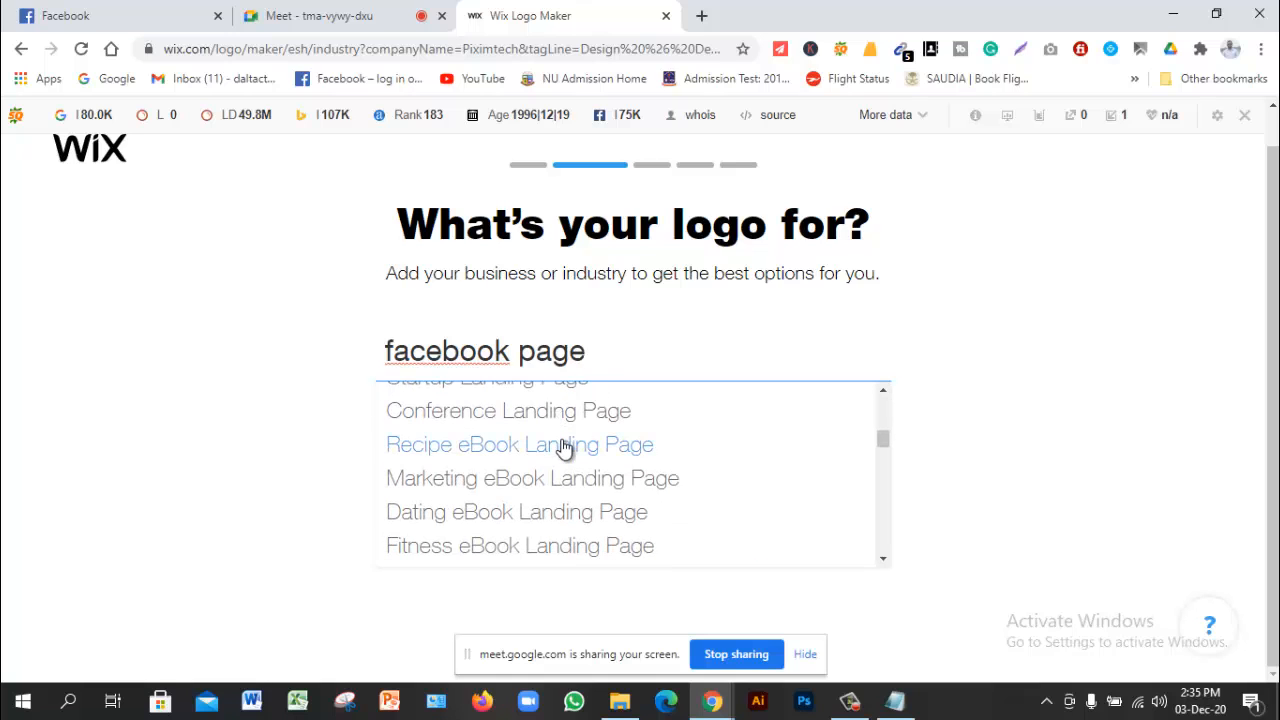
{"action": "scroll", "coordinate": [565, 450], "scroll_direction": "down", "scroll_amount": 8}
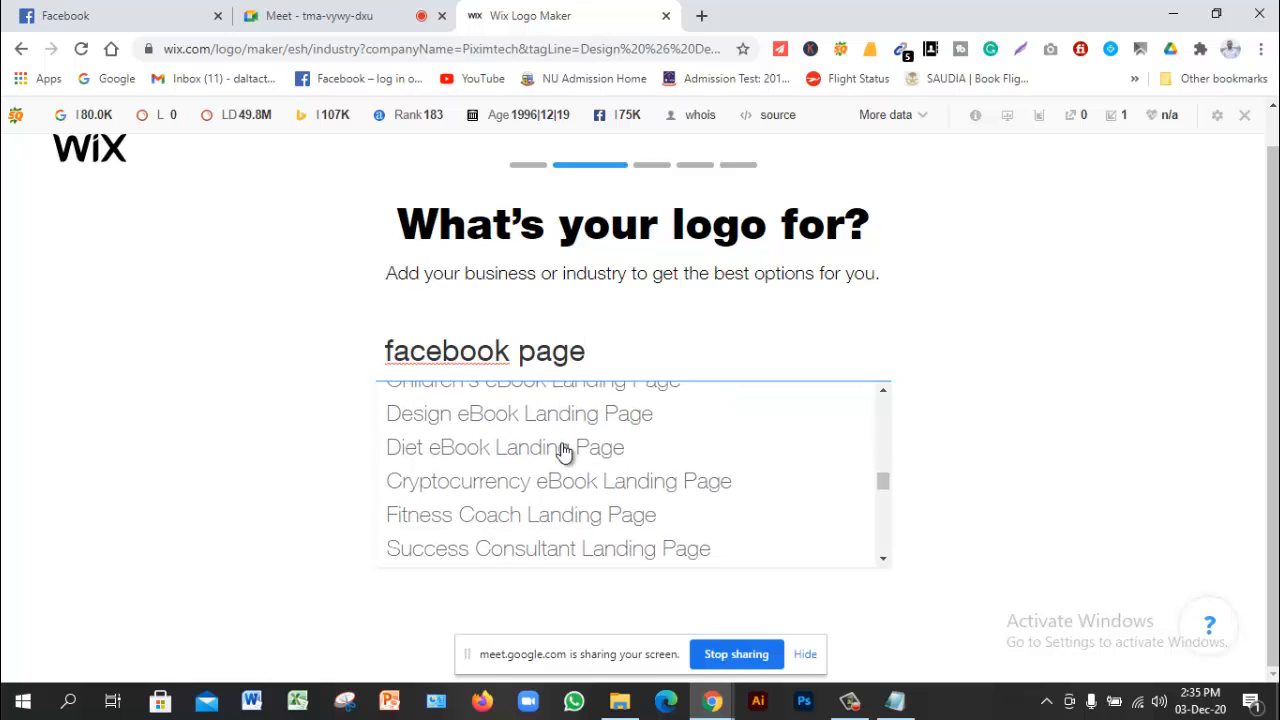
{"action": "scroll", "coordinate": [562, 452], "scroll_direction": "down", "scroll_amount": 4}
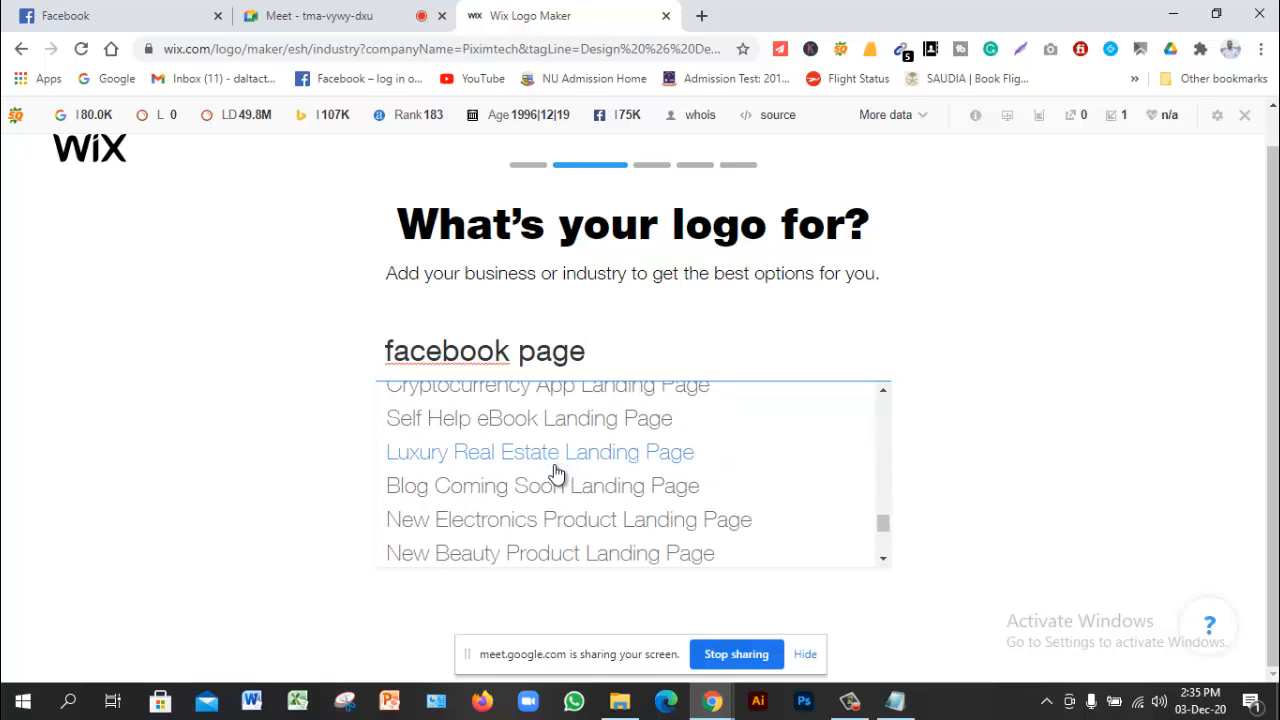
{"action": "key", "text": "BackSpace"}
{"action": "key", "text": "BackSpace"}
{"action": "key", "text": "BackSpace"}
{"action": "key", "text": "BackSpace"}
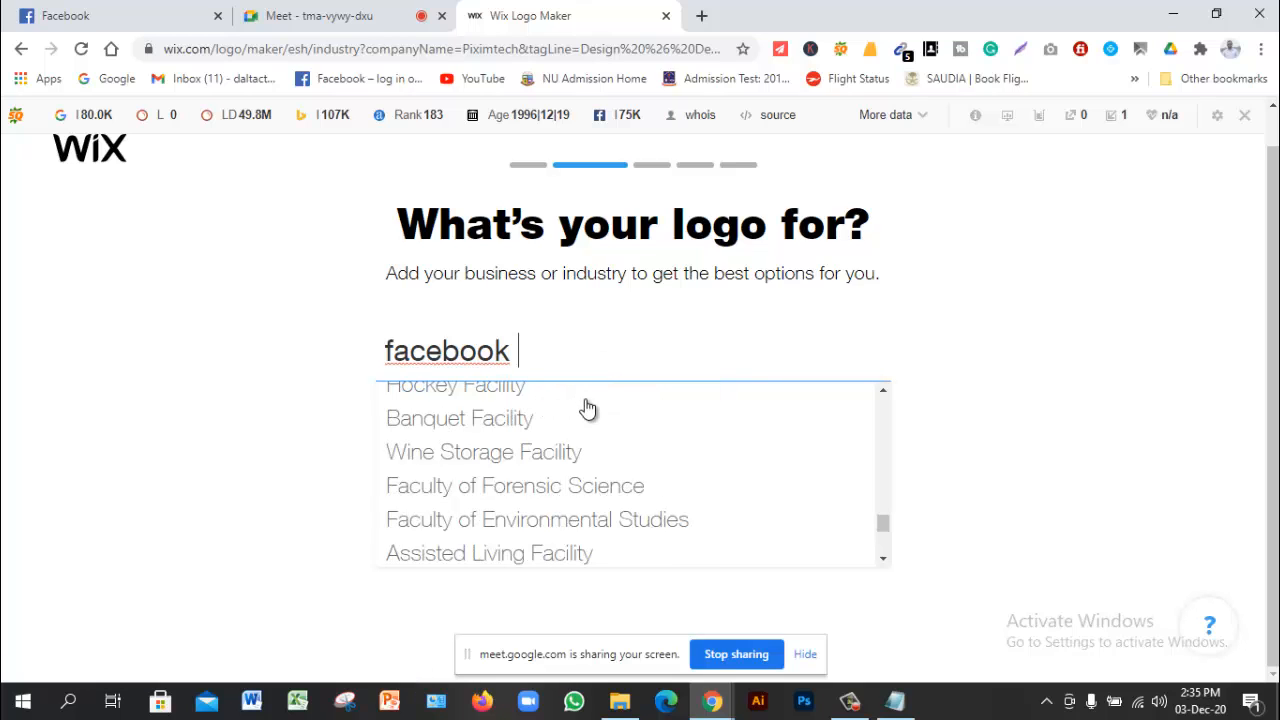
{"action": "key", "text": "BackSpace"}
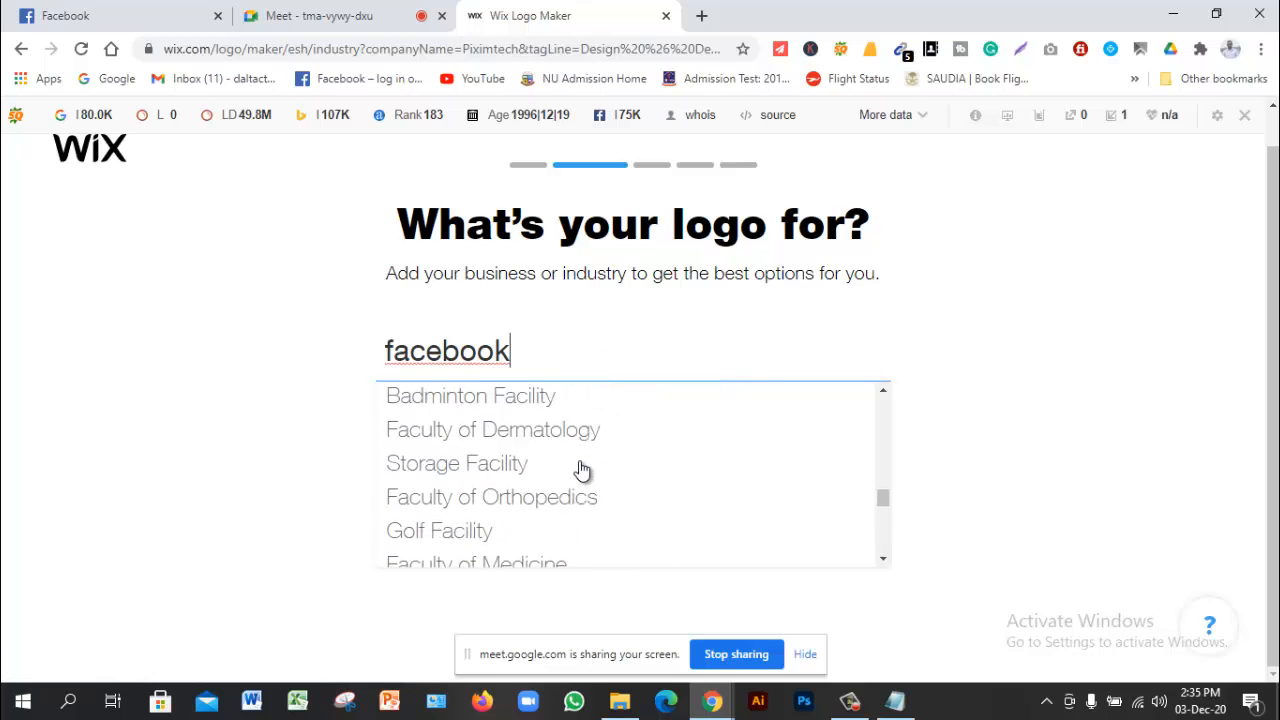
{"action": "scroll", "coordinate": [582, 470], "scroll_direction": "up", "scroll_amount": 10}
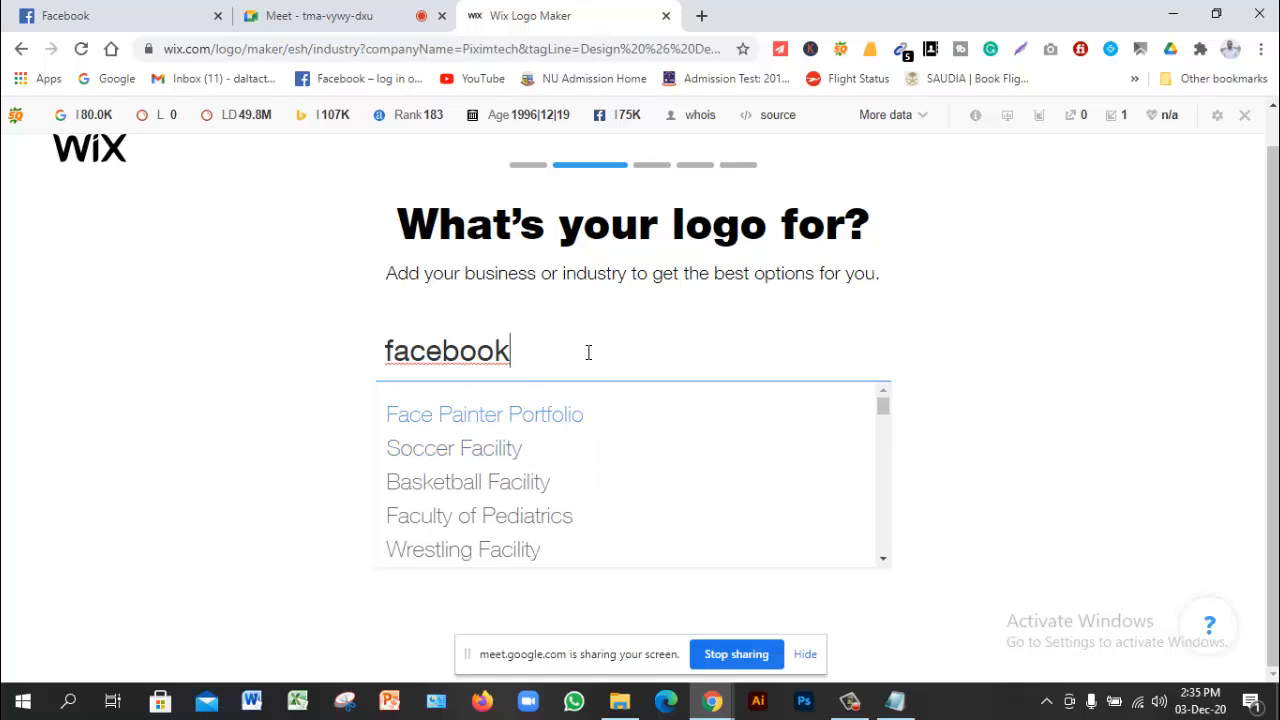
{"action": "key", "text": "BackSpace"}
{"action": "key", "text": "BackSpace"}
{"action": "key", "text": "BackSpace"}
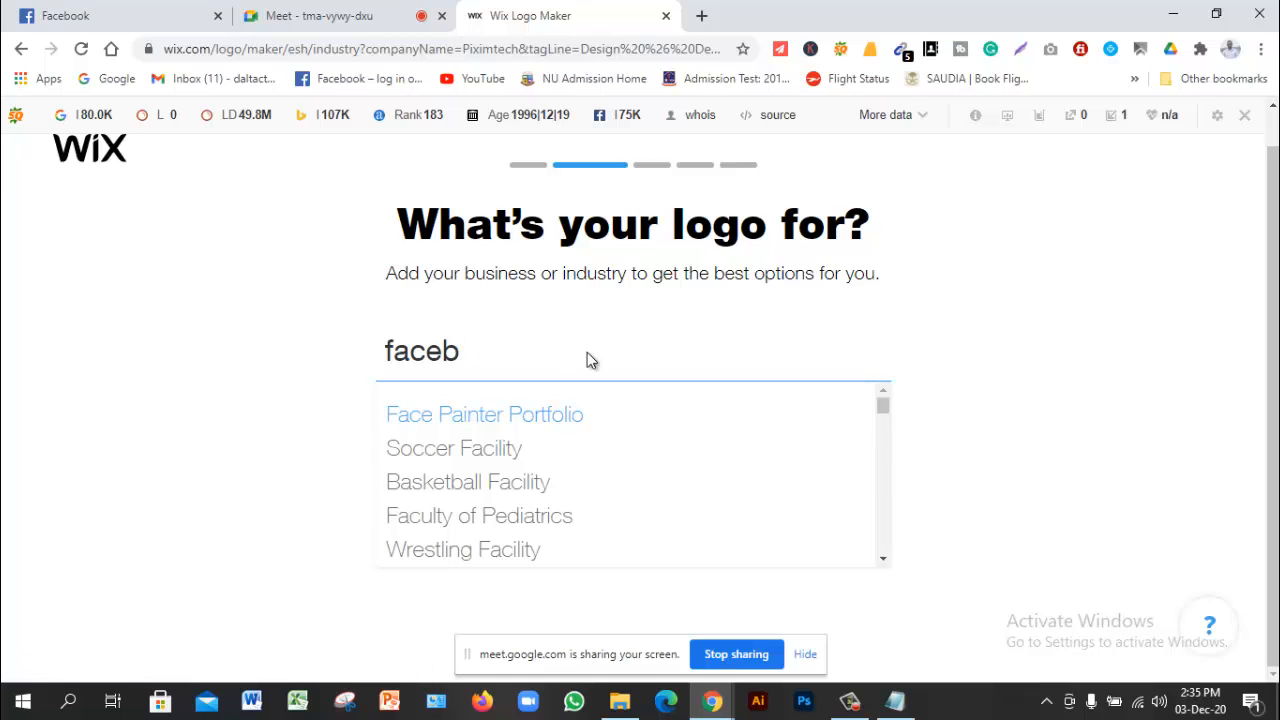
Admit the waiting participant in Google Meet and return to the Wix Logo Maker tab.
{"action": "left_click", "coordinate": [410, 14]}
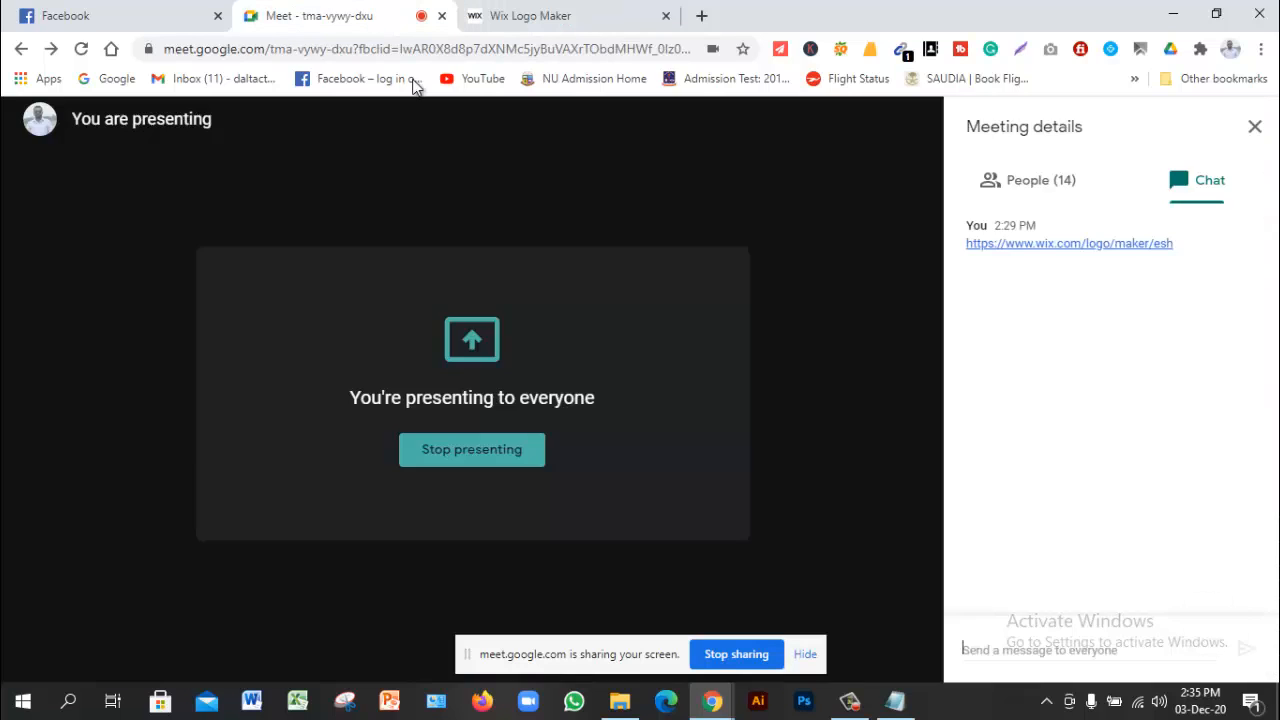
{"action": "left_click", "coordinate": [830, 208]}
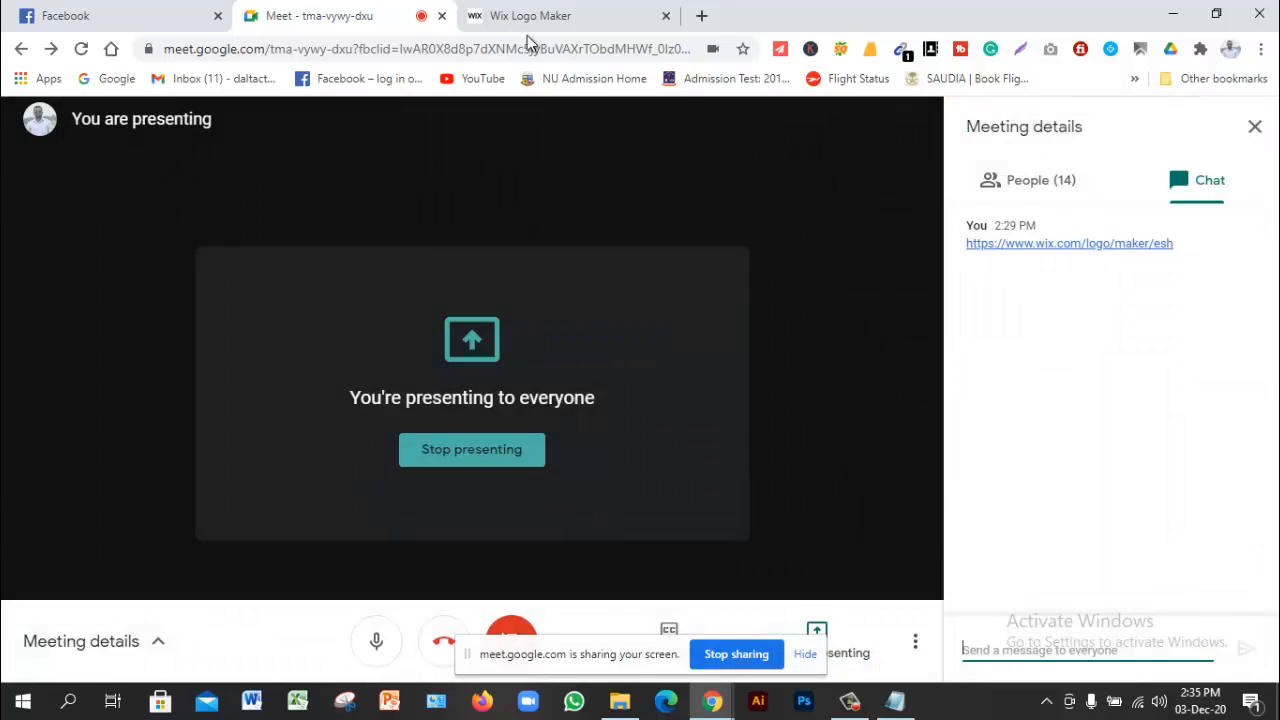
{"action": "left_click", "coordinate": [518, 14]}
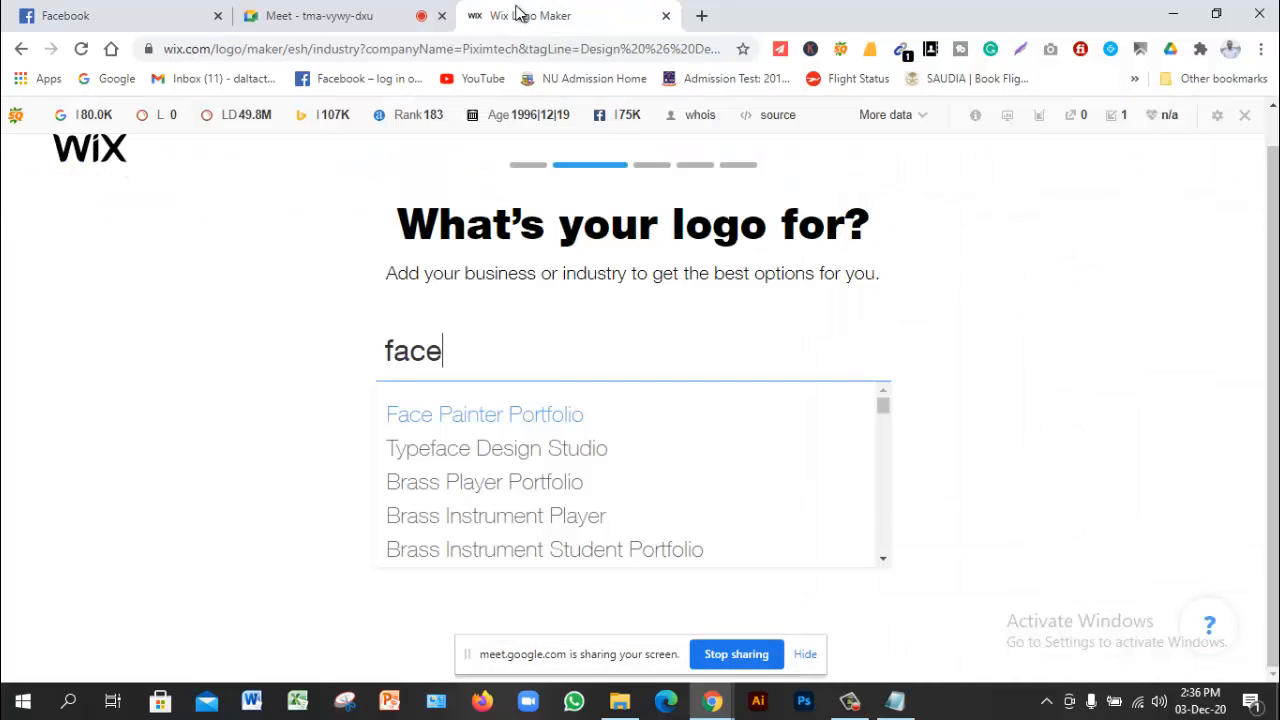
Replace 'face' with 'Facebook' in the industry field, browse the matches, then erase it.
{"action": "left_click", "coordinate": [504, 350]}
{"action": "key", "text": "BackSpace"}
{"action": "key", "text": "BackSpace"}
{"action": "key", "text": "BackSpace"}
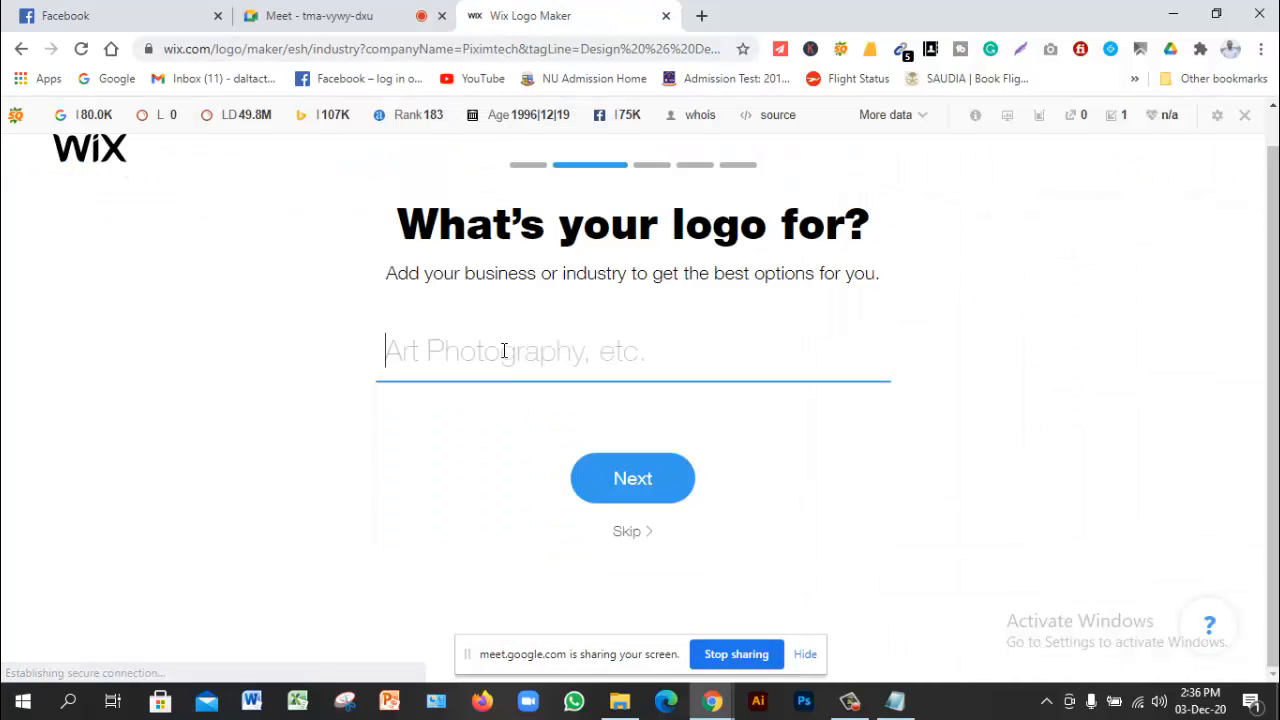
{"action": "type", "text": "Face"}
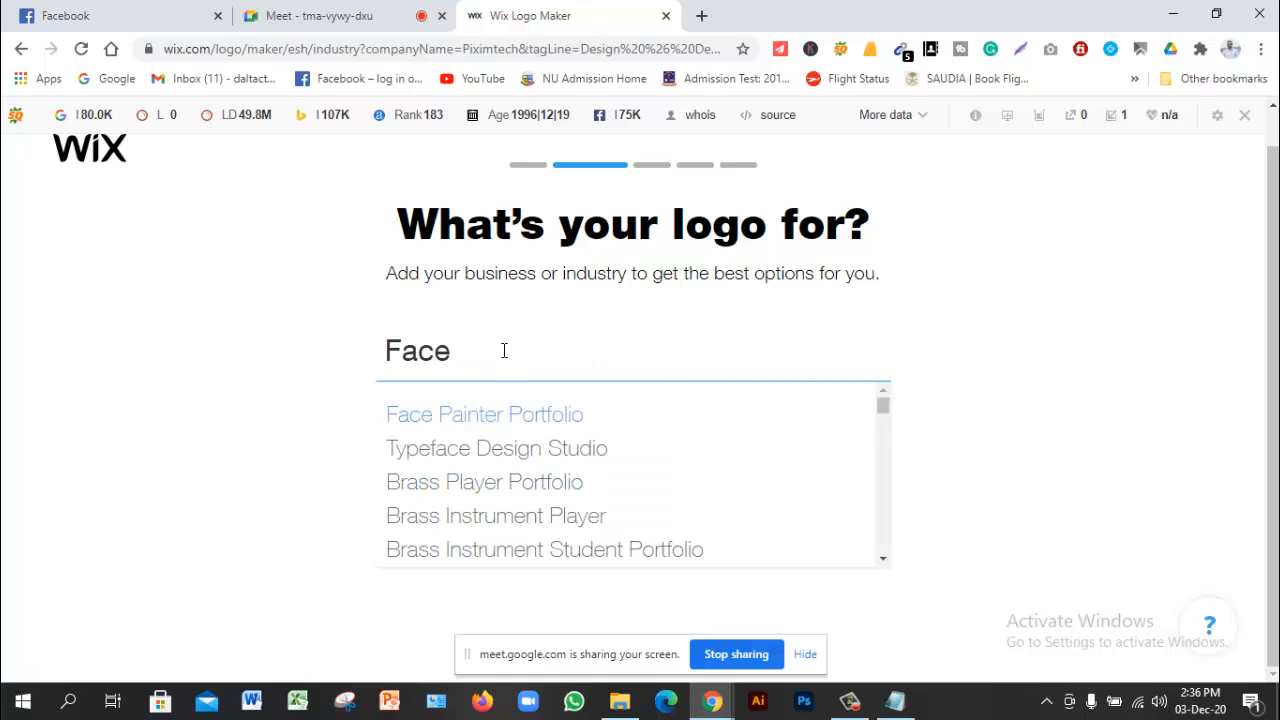
{"action": "type", "text": "book"}
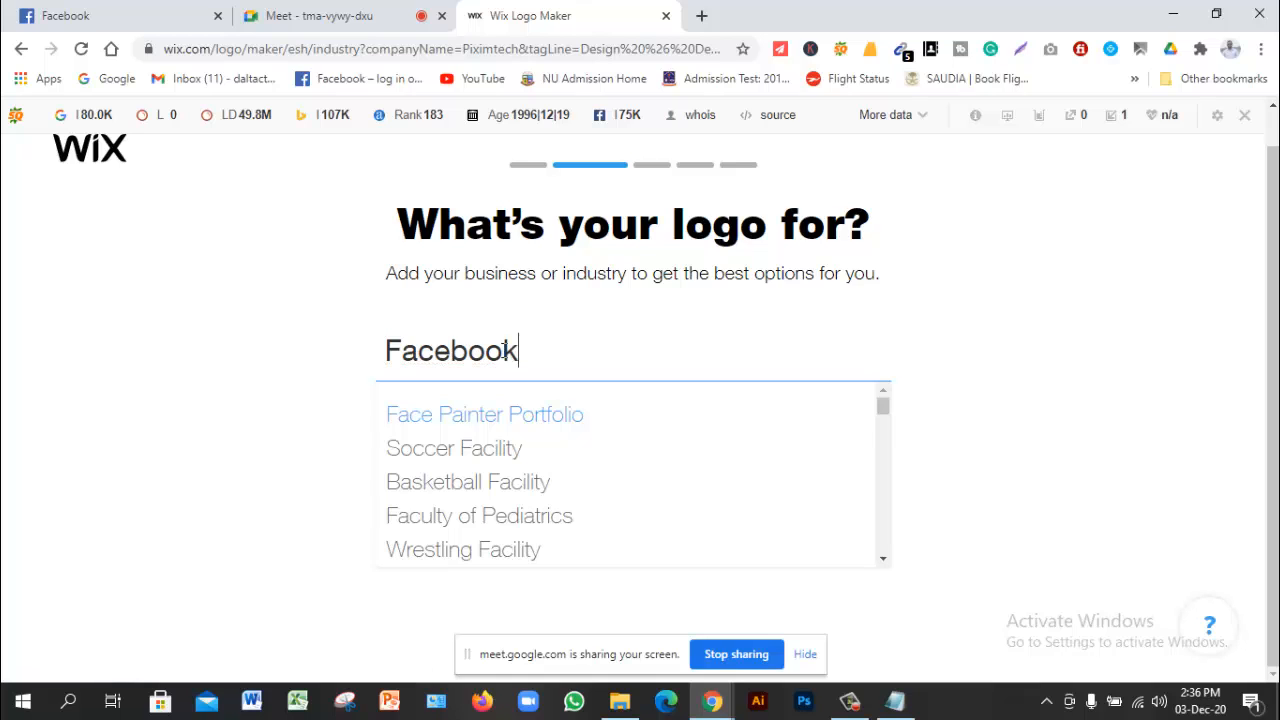
{"action": "scroll", "coordinate": [551, 495], "scroll_direction": "down", "scroll_amount": 3}
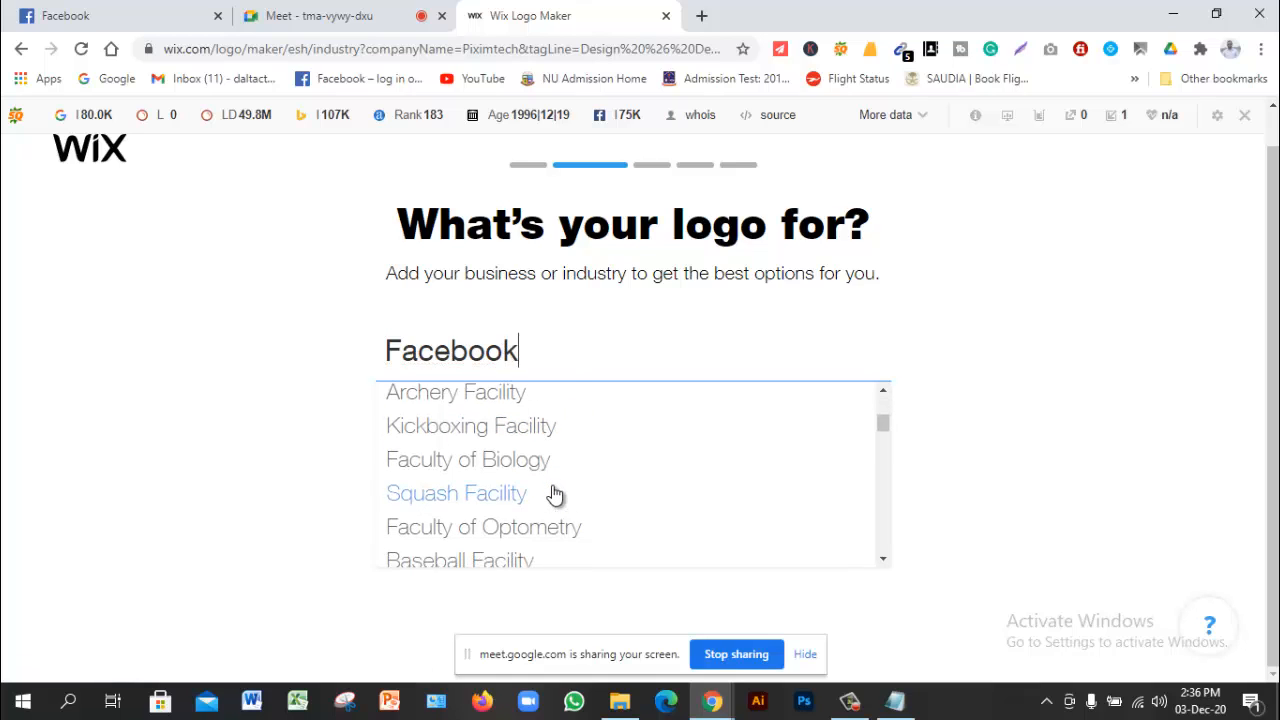
{"action": "scroll", "coordinate": [555, 495], "scroll_direction": "down", "scroll_amount": 5}
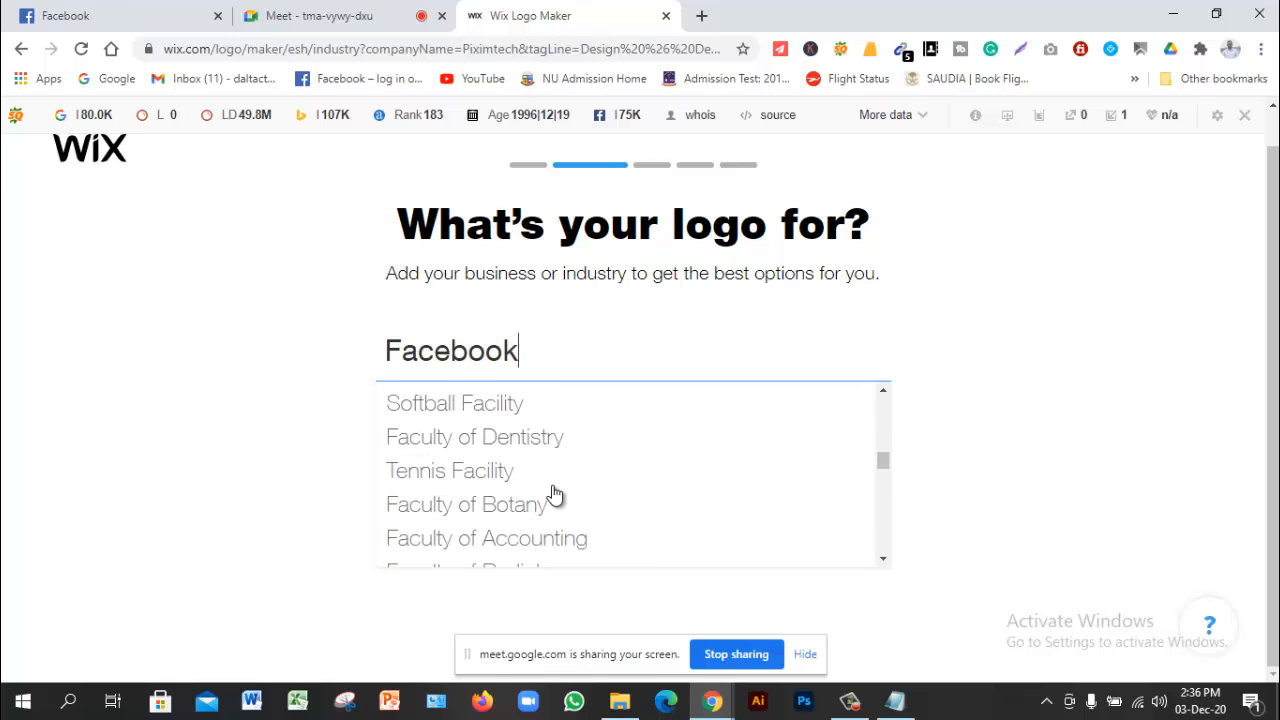
{"action": "scroll", "coordinate": [555, 495], "scroll_direction": "down", "scroll_amount": 1}
{"action": "scroll", "coordinate": [555, 495], "scroll_direction": "up", "scroll_amount": 1}
{"action": "scroll", "coordinate": [555, 495], "scroll_direction": "down", "scroll_amount": 1}
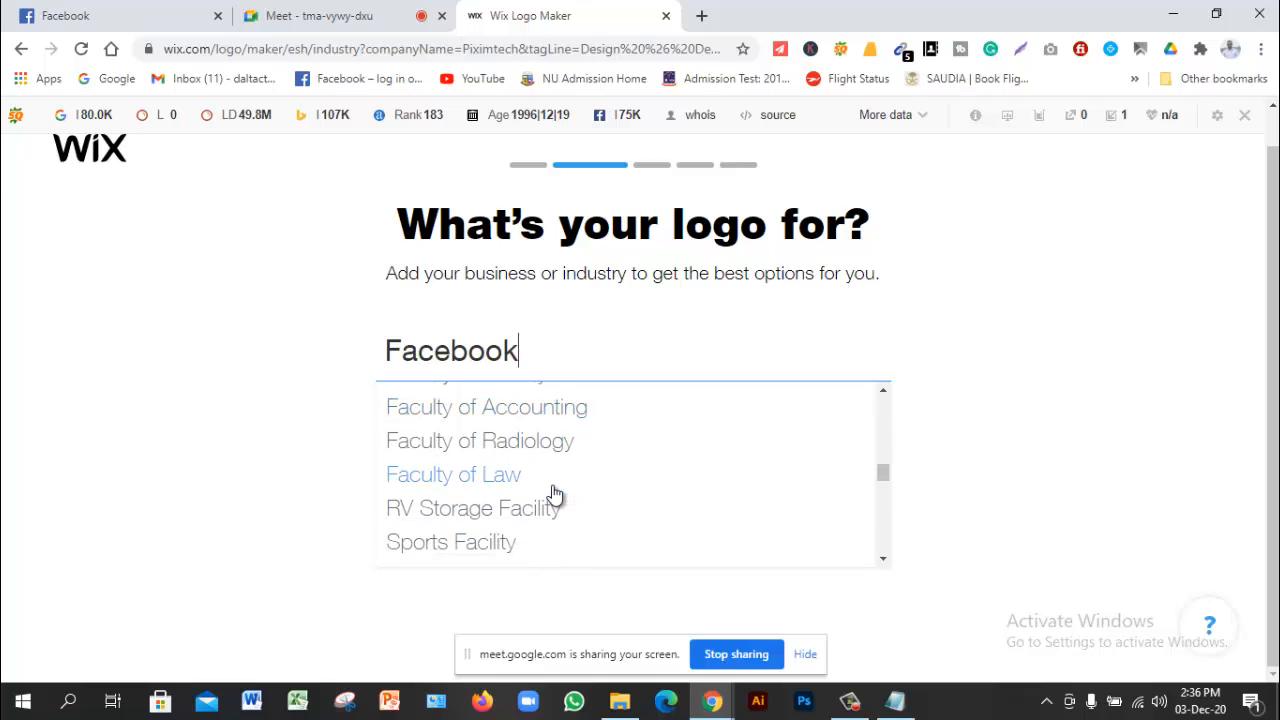
{"action": "scroll", "coordinate": [555, 495], "scroll_direction": "down", "scroll_amount": 4}
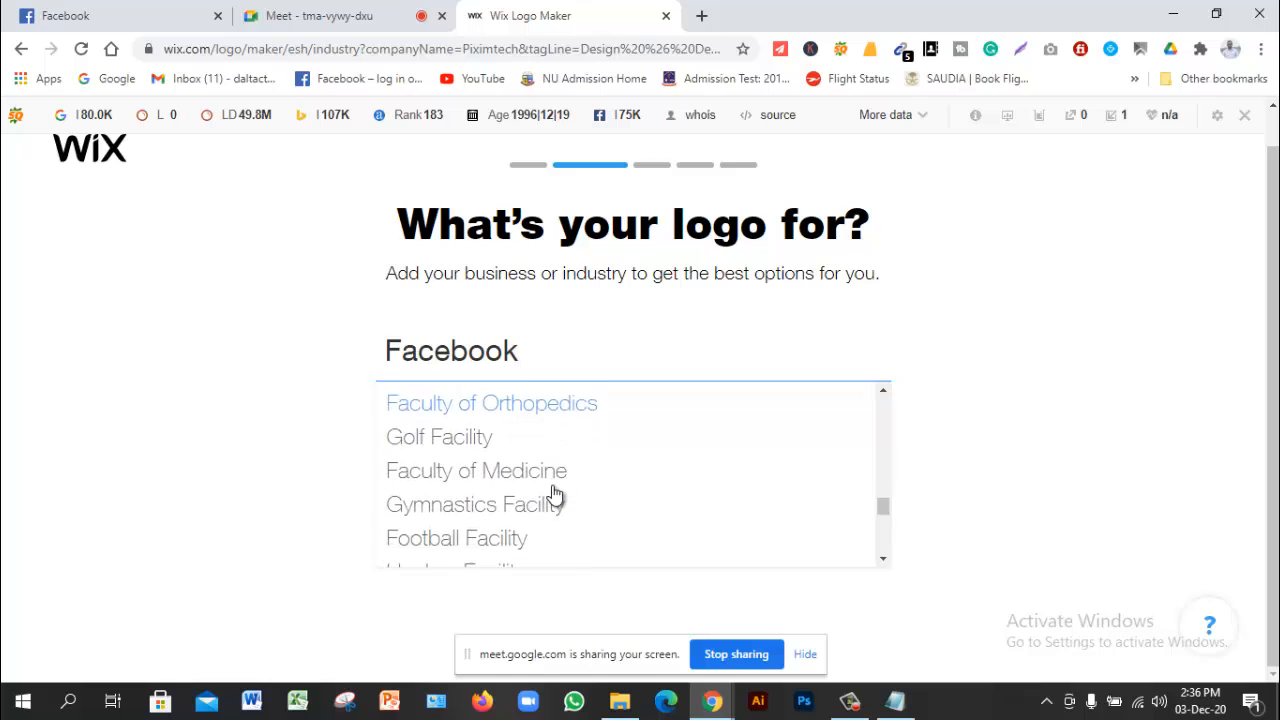
{"action": "scroll", "coordinate": [555, 495], "scroll_direction": "down", "scroll_amount": 5}
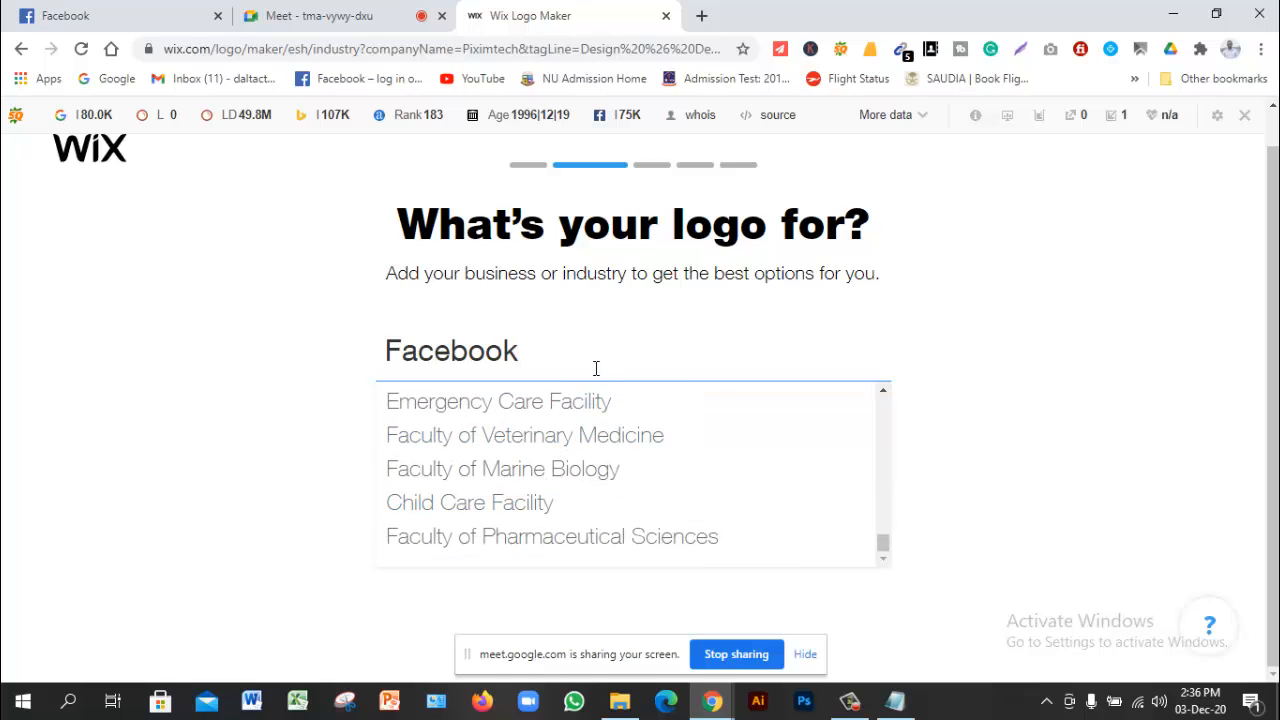
{"action": "key", "text": "BackSpace"}
{"action": "key", "text": "BackSpace"}
{"action": "key", "text": "BackSpace"}
{"action": "key", "text": "BackSpace"}
{"action": "key", "text": "BackSpace"}
{"action": "key", "text": "BackSpace"}
{"action": "key", "text": "BackSpace"}
{"action": "key", "text": "BackSpace"}
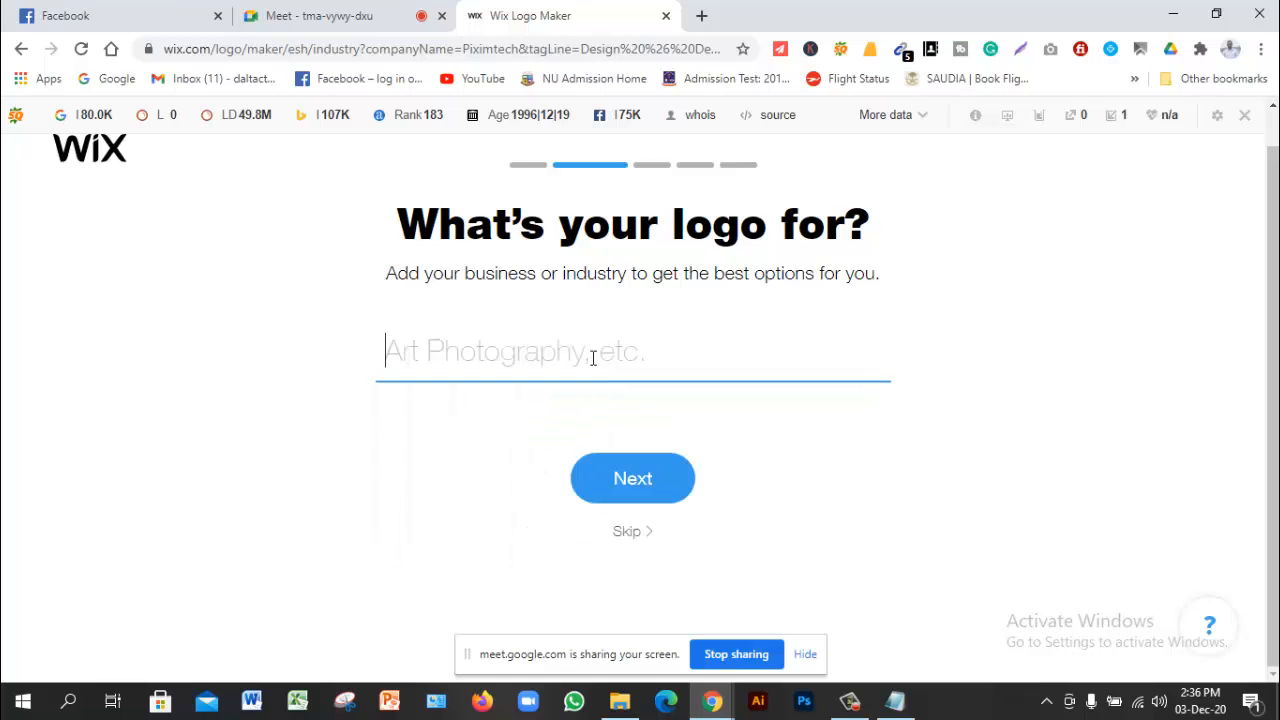
Type 'Social' as the industry and scroll through suggestions such as Social Media Blog.
{"action": "type", "text": "Social"}
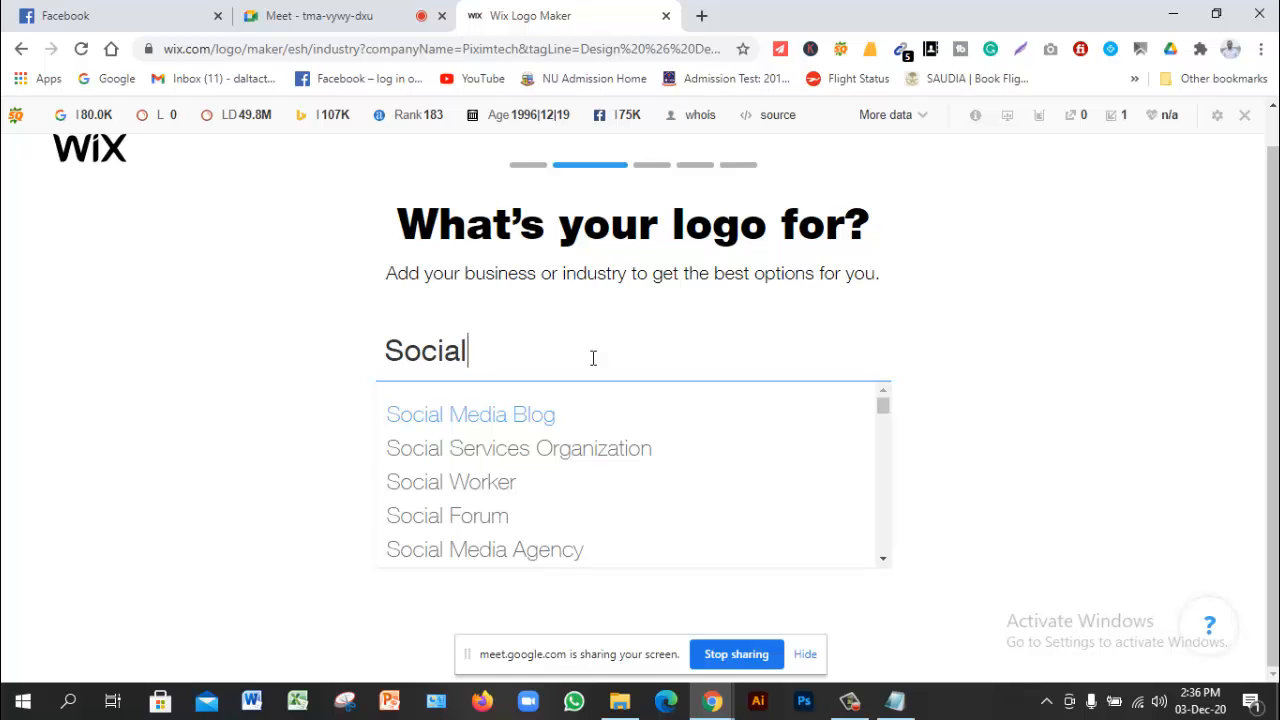
{"action": "scroll", "coordinate": [601, 486], "scroll_direction": "down", "scroll_amount": 1}
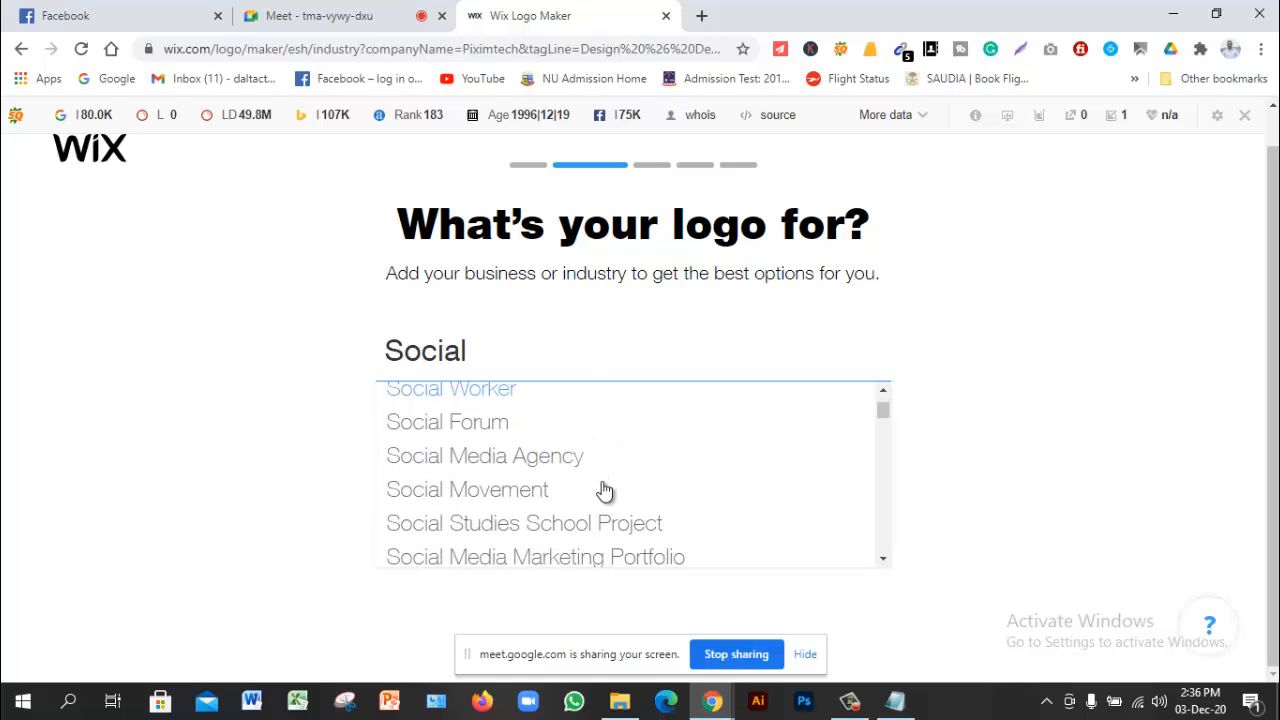
{"action": "scroll", "coordinate": [610, 488], "scroll_direction": "down", "scroll_amount": 1}
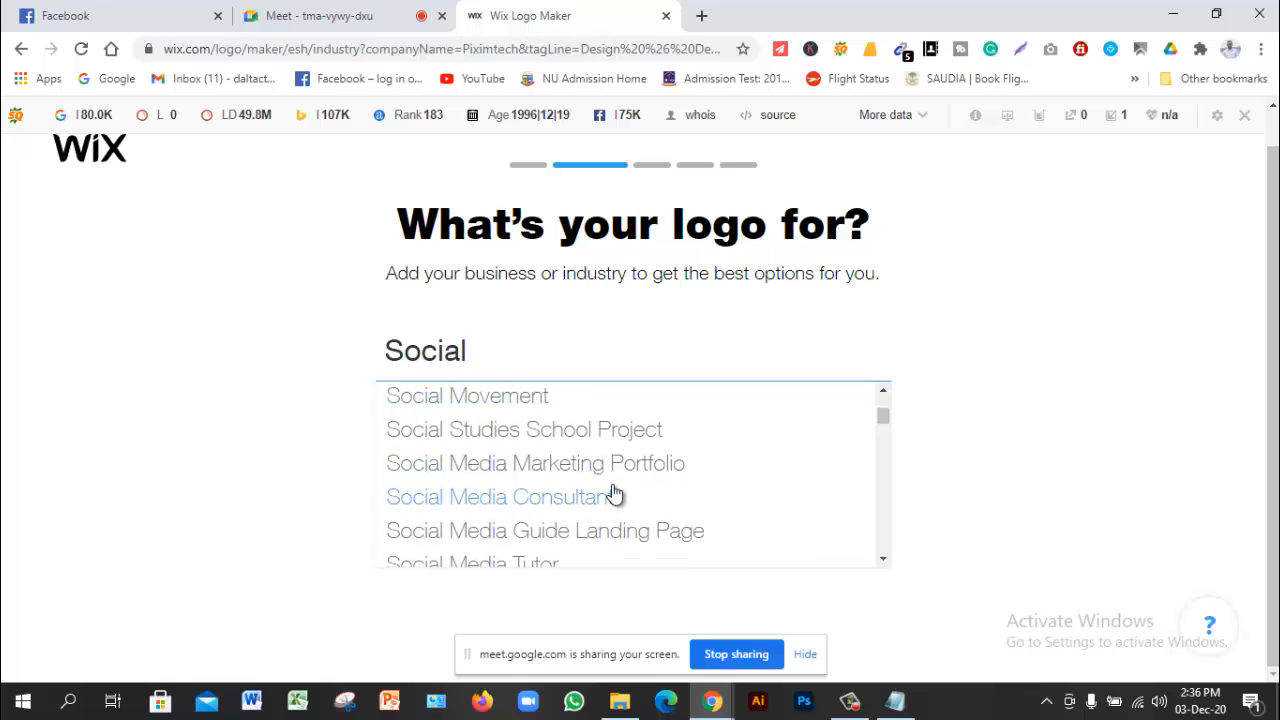
{"action": "scroll", "coordinate": [614, 494], "scroll_direction": "down", "scroll_amount": 2}
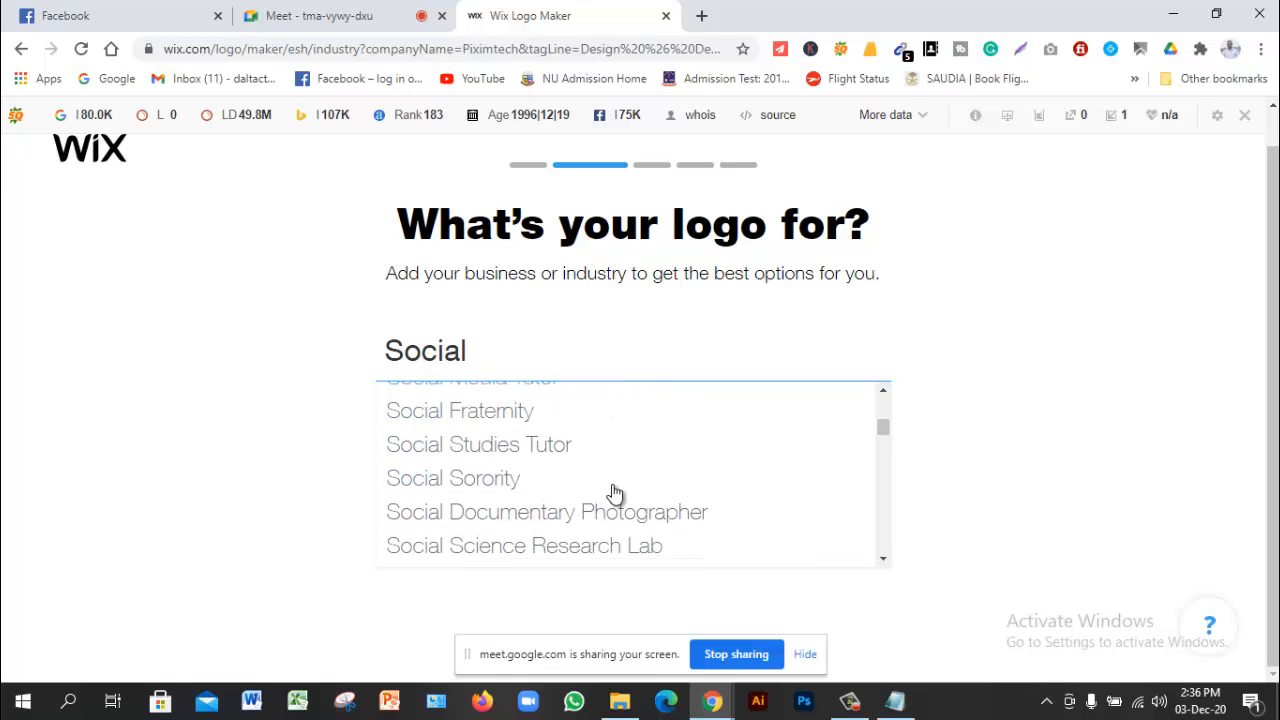
{"action": "scroll", "coordinate": [614, 494], "scroll_direction": "down", "scroll_amount": 4}
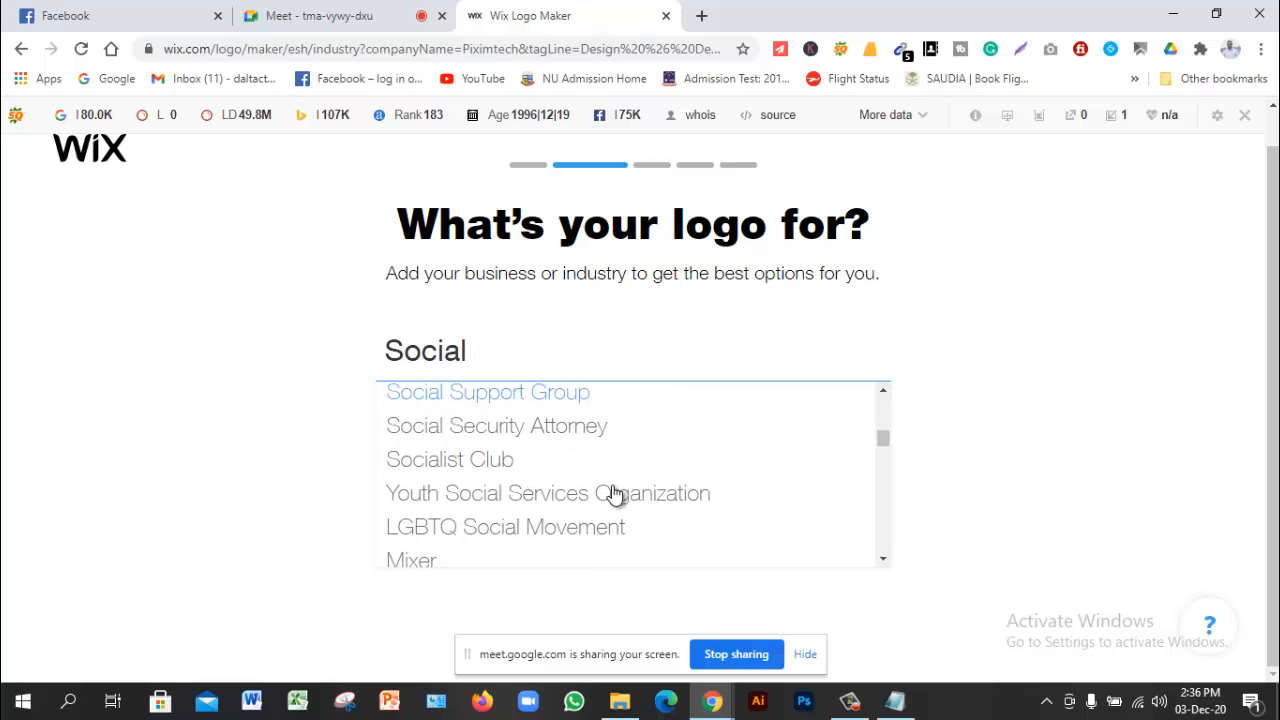
{"action": "scroll", "coordinate": [614, 498], "scroll_direction": "down", "scroll_amount": 4}
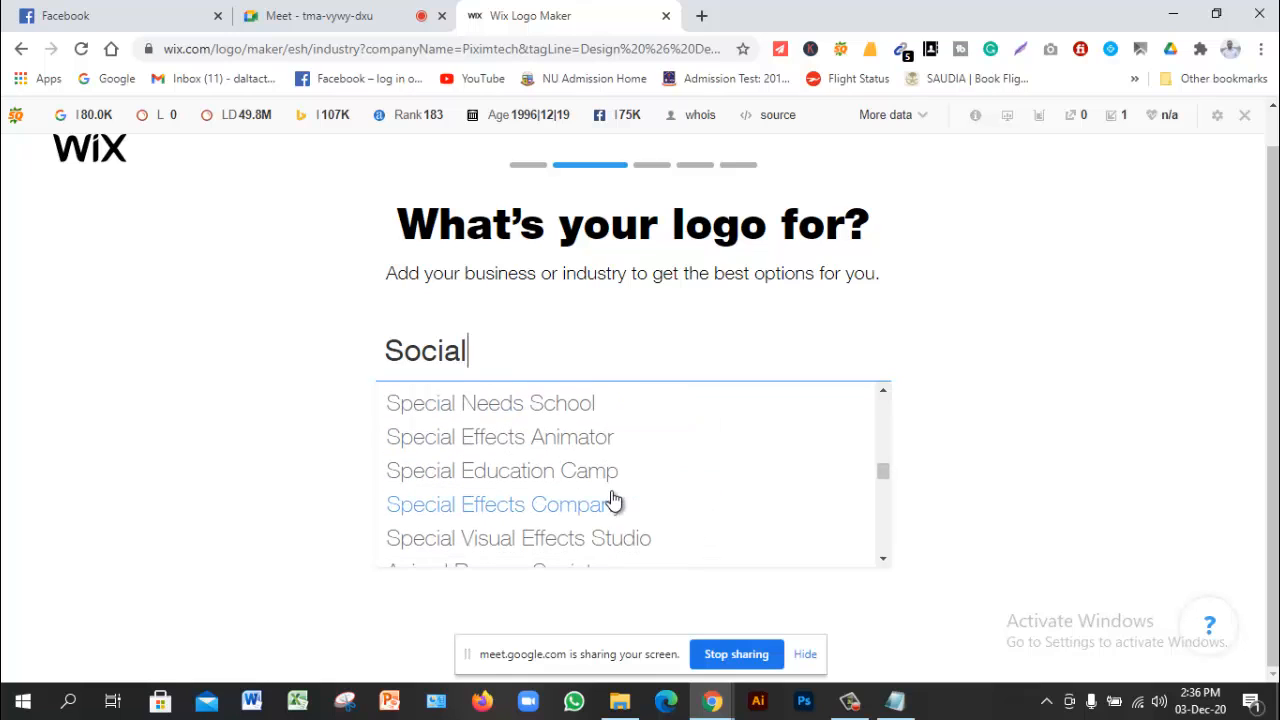
{"action": "scroll", "coordinate": [614, 500], "scroll_direction": "down", "scroll_amount": 4}
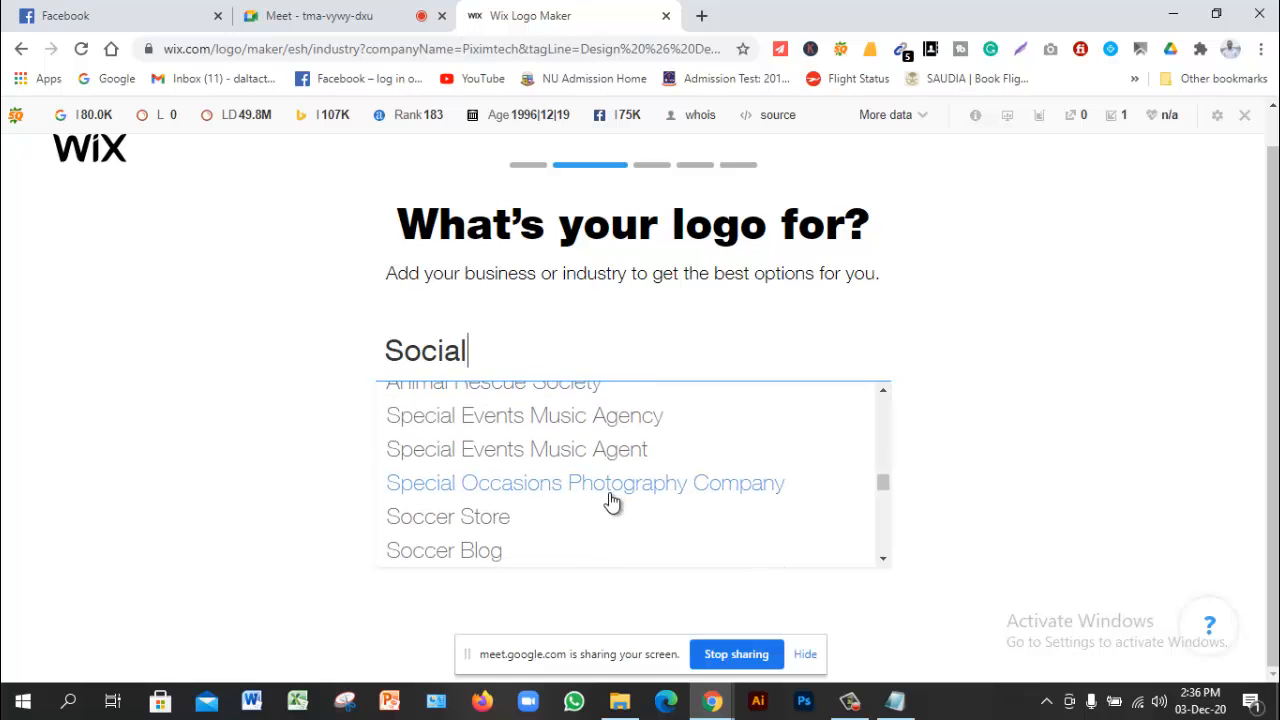
{"action": "scroll", "coordinate": [614, 500], "scroll_direction": "down", "scroll_amount": 3}
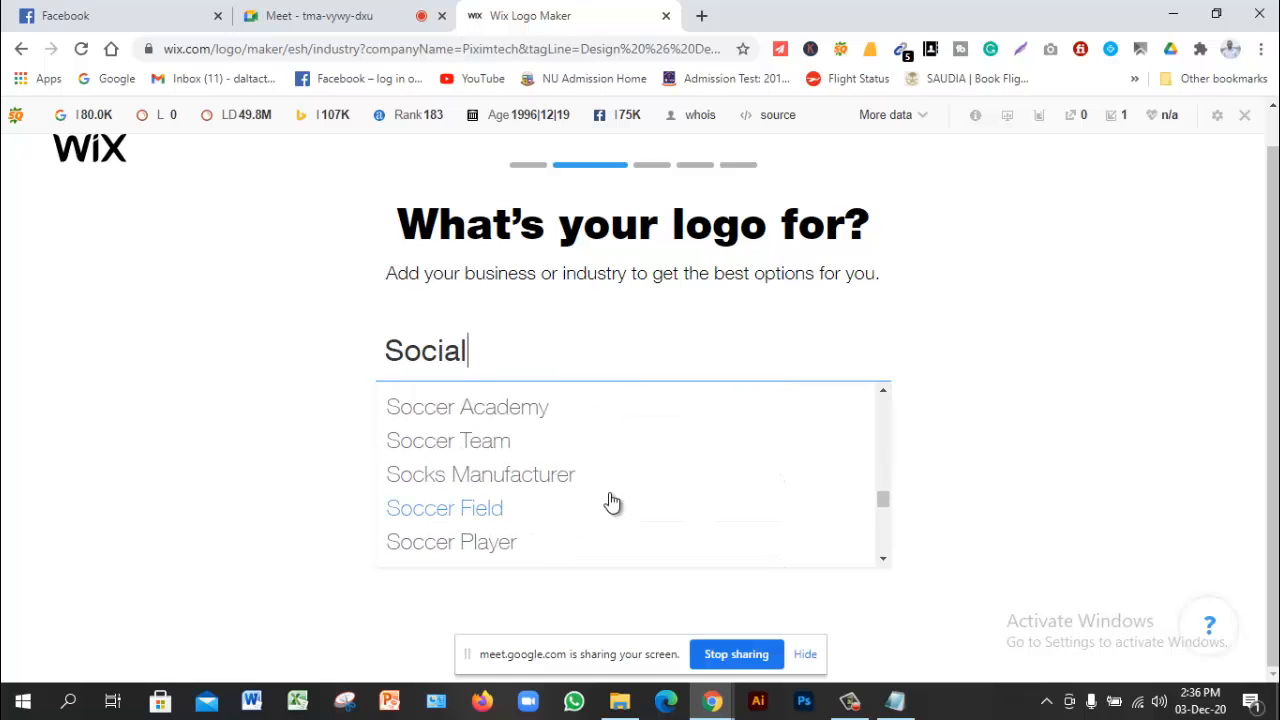
{"action": "scroll", "coordinate": [612, 502], "scroll_direction": "down", "scroll_amount": 1}
{"action": "scroll", "coordinate": [610, 502], "scroll_direction": "up", "scroll_amount": 10}
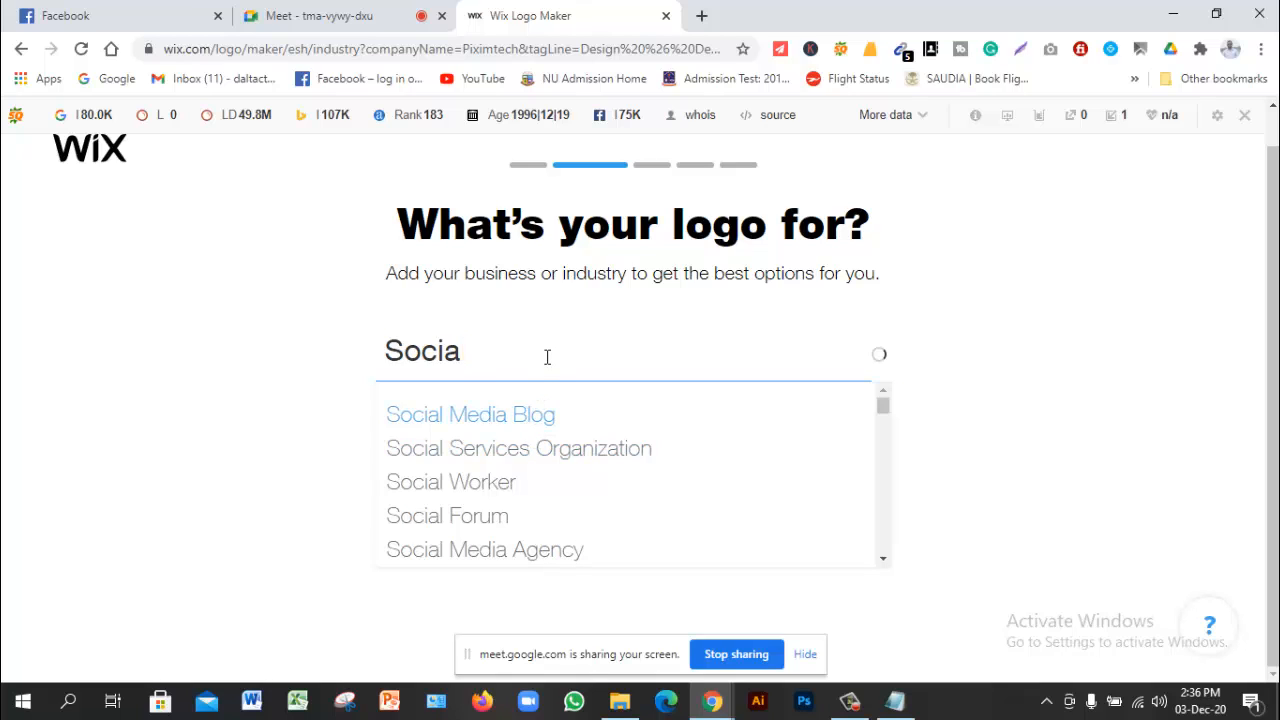
Replace 'Social' with 'Page', browse the landing-page suggestions, and dismiss the list.
{"action": "key", "text": "BackSpace"}
{"action": "key", "text": "BackSpace"}
{"action": "key", "text": "BackSpace"}
{"action": "key", "text": "BackSpace"}
{"action": "key", "text": "BackSpace"}
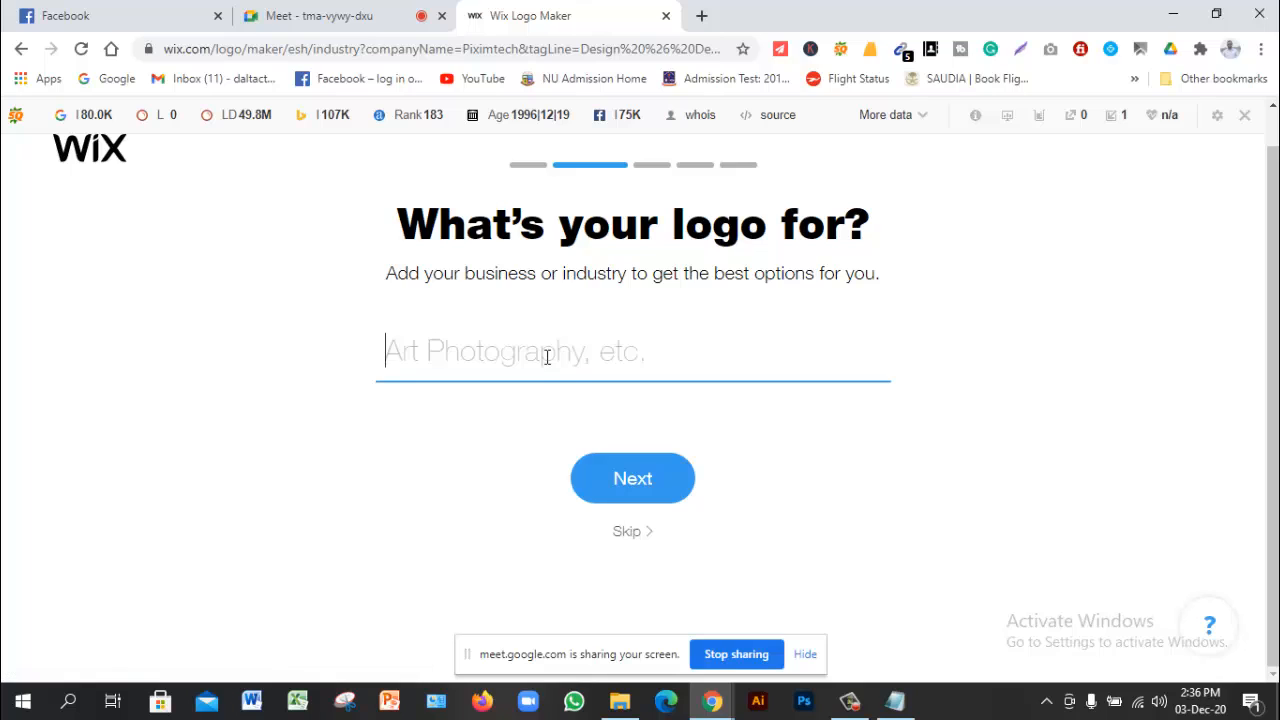
{"action": "type", "text": "Page"}
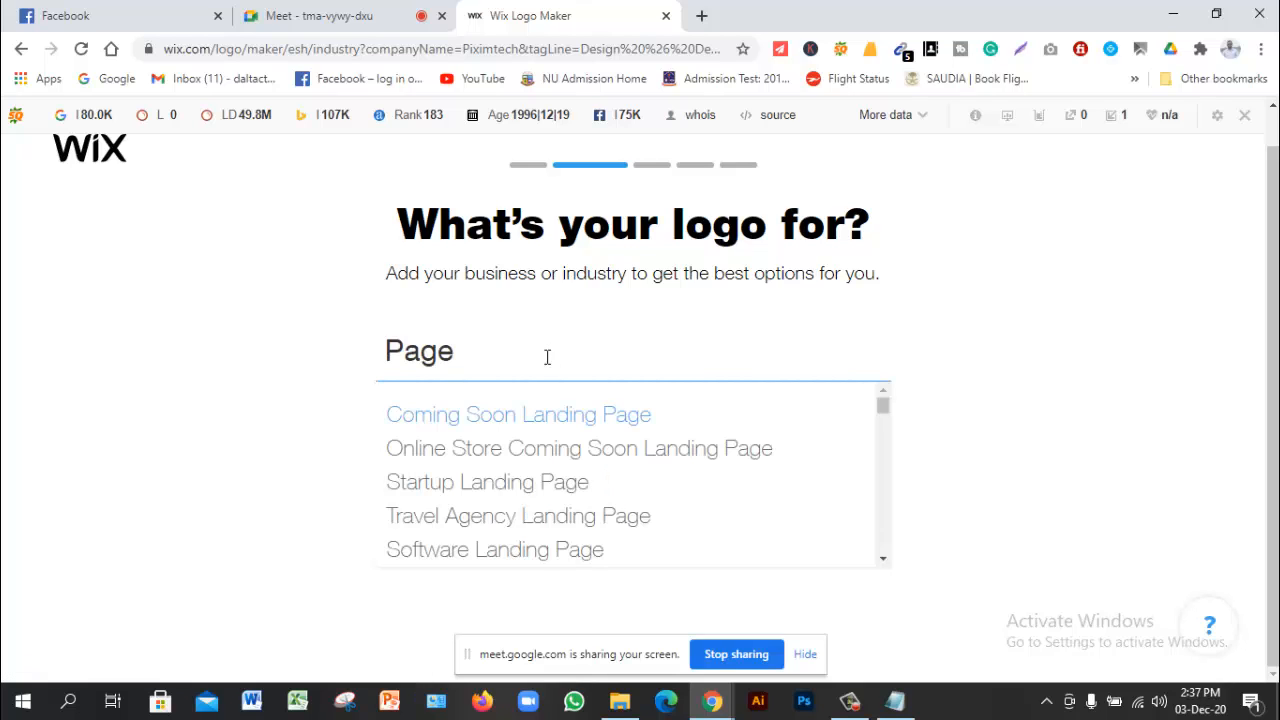
{"action": "scroll", "coordinate": [585, 452], "scroll_direction": "down", "scroll_amount": 3}
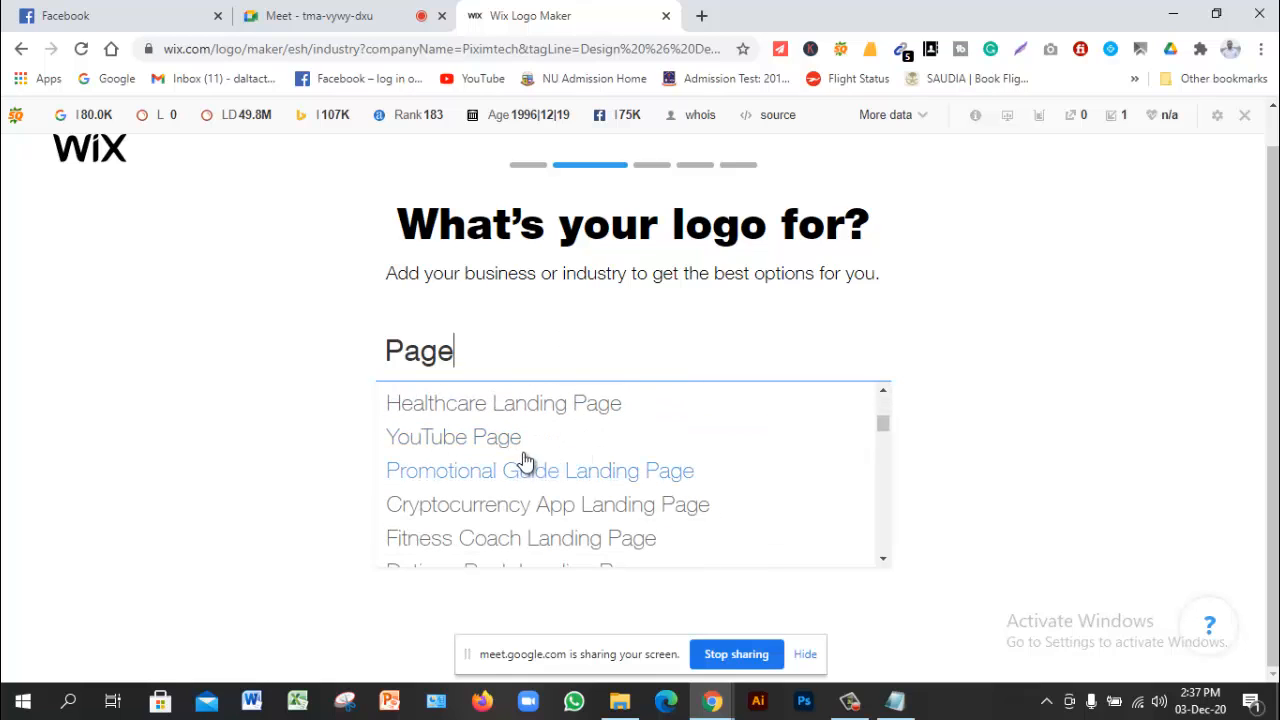
{"action": "scroll", "coordinate": [605, 458], "scroll_direction": "down", "scroll_amount": 5}
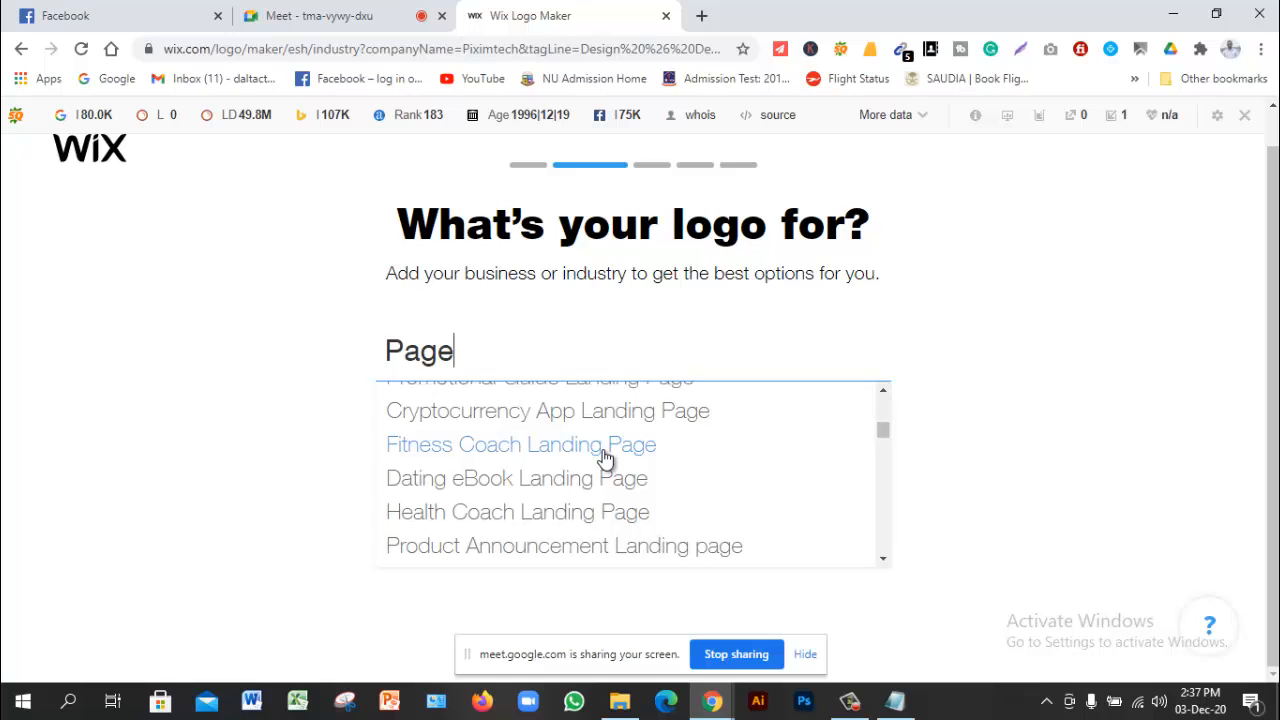
{"action": "scroll", "coordinate": [605, 460], "scroll_direction": "down", "scroll_amount": 4}
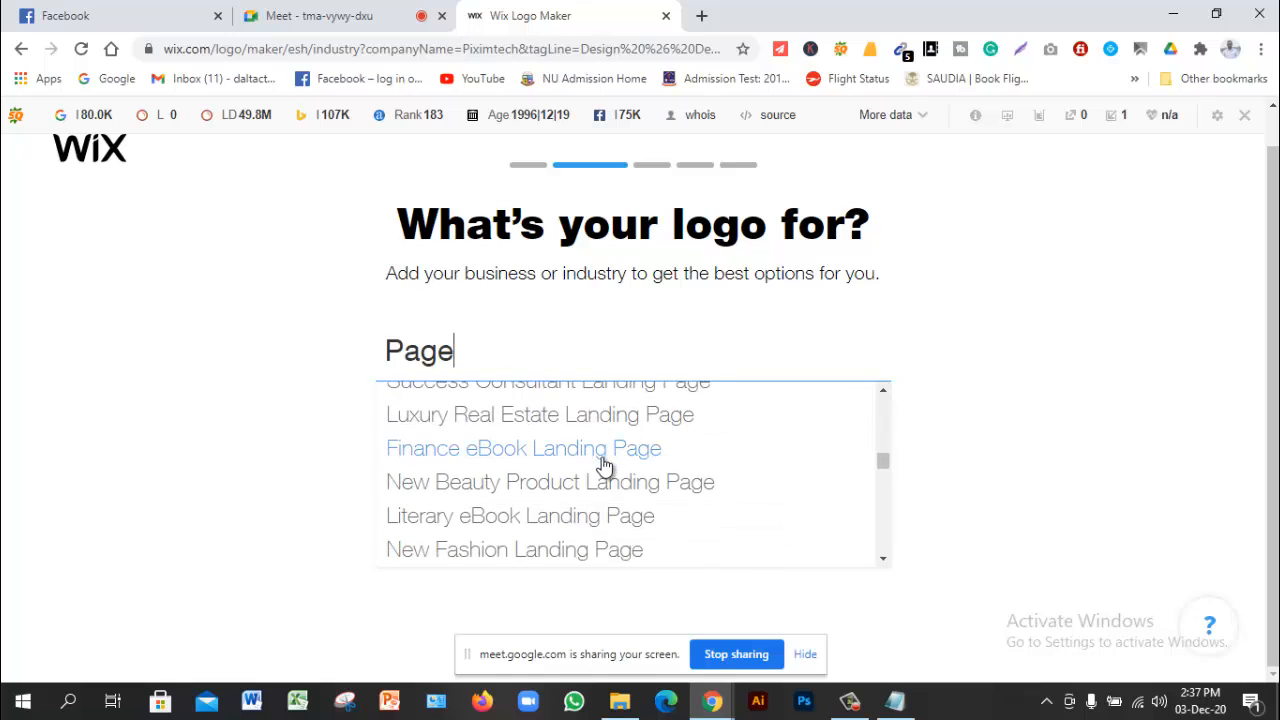
{"action": "scroll", "coordinate": [605, 465], "scroll_direction": "down", "scroll_amount": 6}
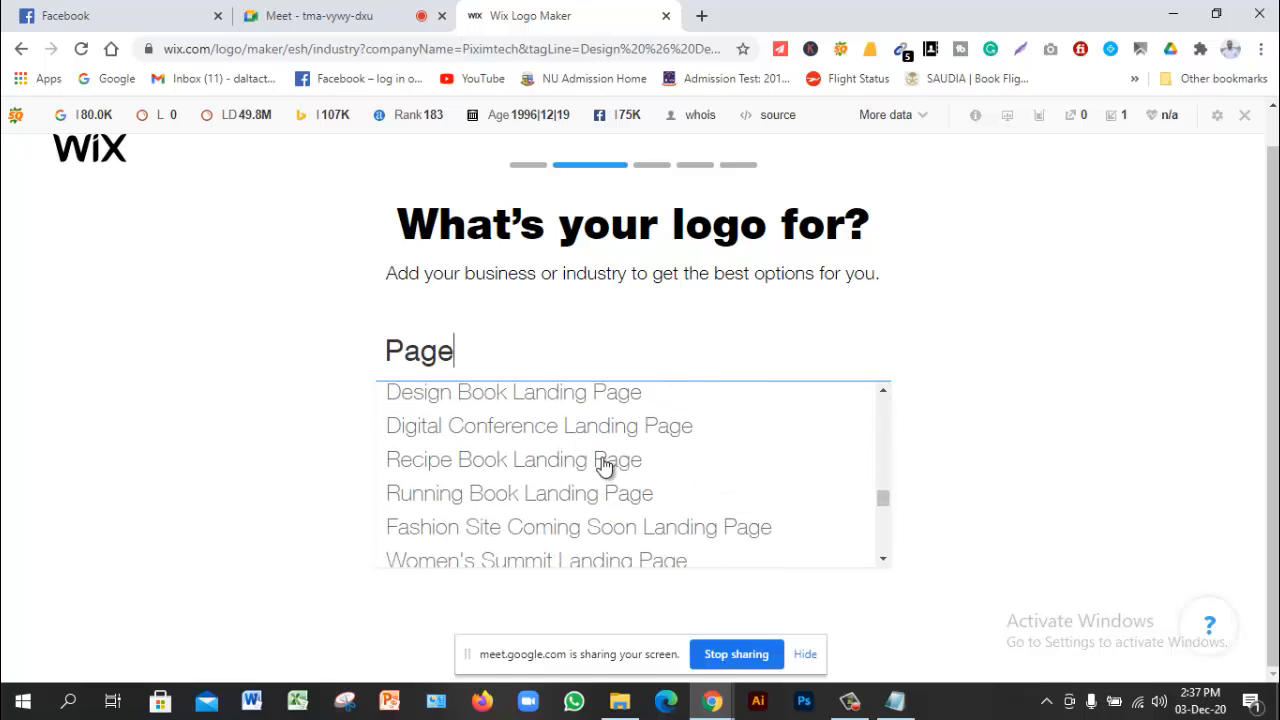
{"action": "scroll", "coordinate": [605, 466], "scroll_direction": "down", "scroll_amount": 3}
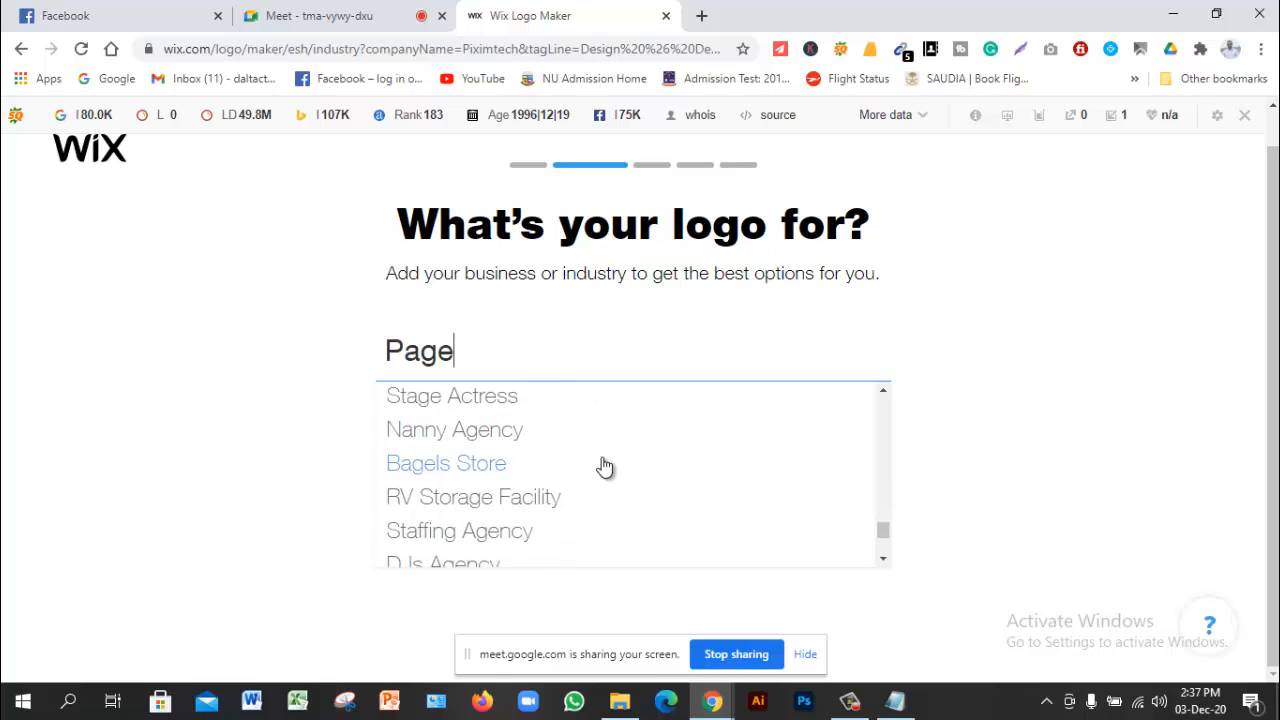
{"action": "scroll", "coordinate": [605, 467], "scroll_direction": "up", "scroll_amount": 2}
{"action": "scroll", "coordinate": [605, 466], "scroll_direction": "up", "scroll_amount": 2}
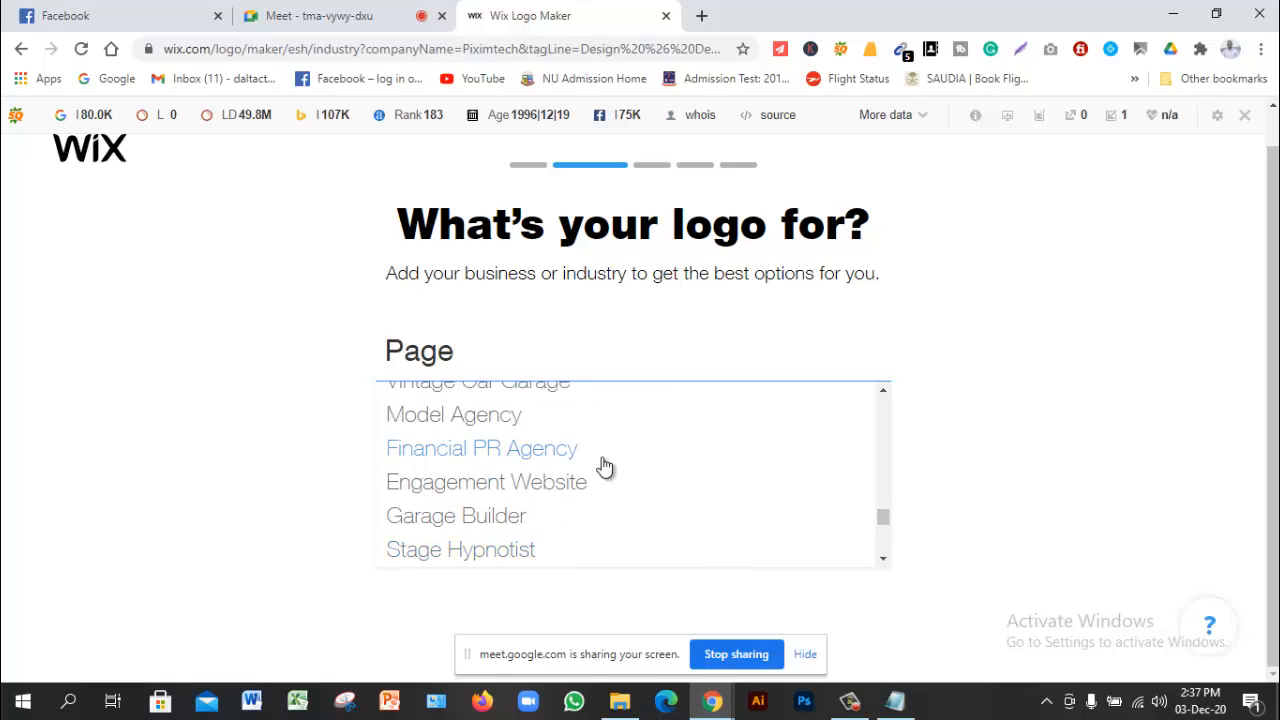
{"action": "scroll", "coordinate": [605, 466], "scroll_direction": "up", "scroll_amount": 2}
{"action": "scroll", "coordinate": [605, 468], "scroll_direction": "down", "scroll_amount": 5}
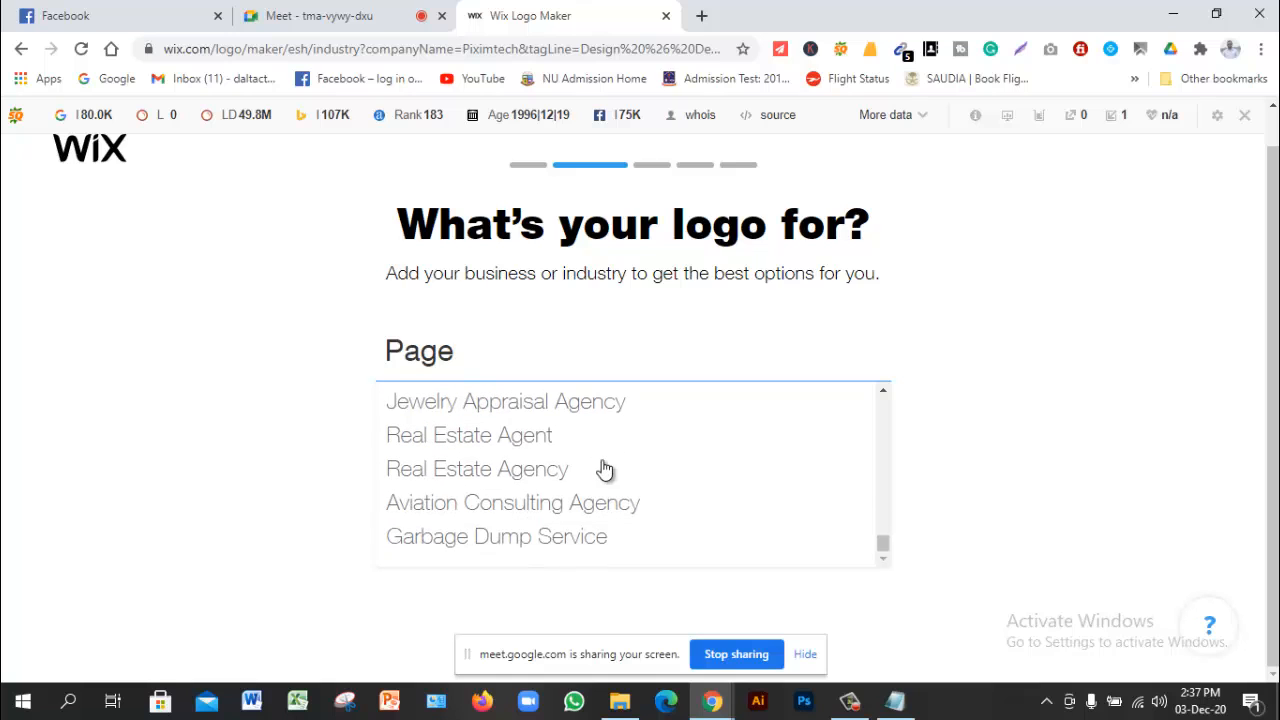
{"action": "scroll", "coordinate": [605, 466], "scroll_direction": "up", "scroll_amount": 10}
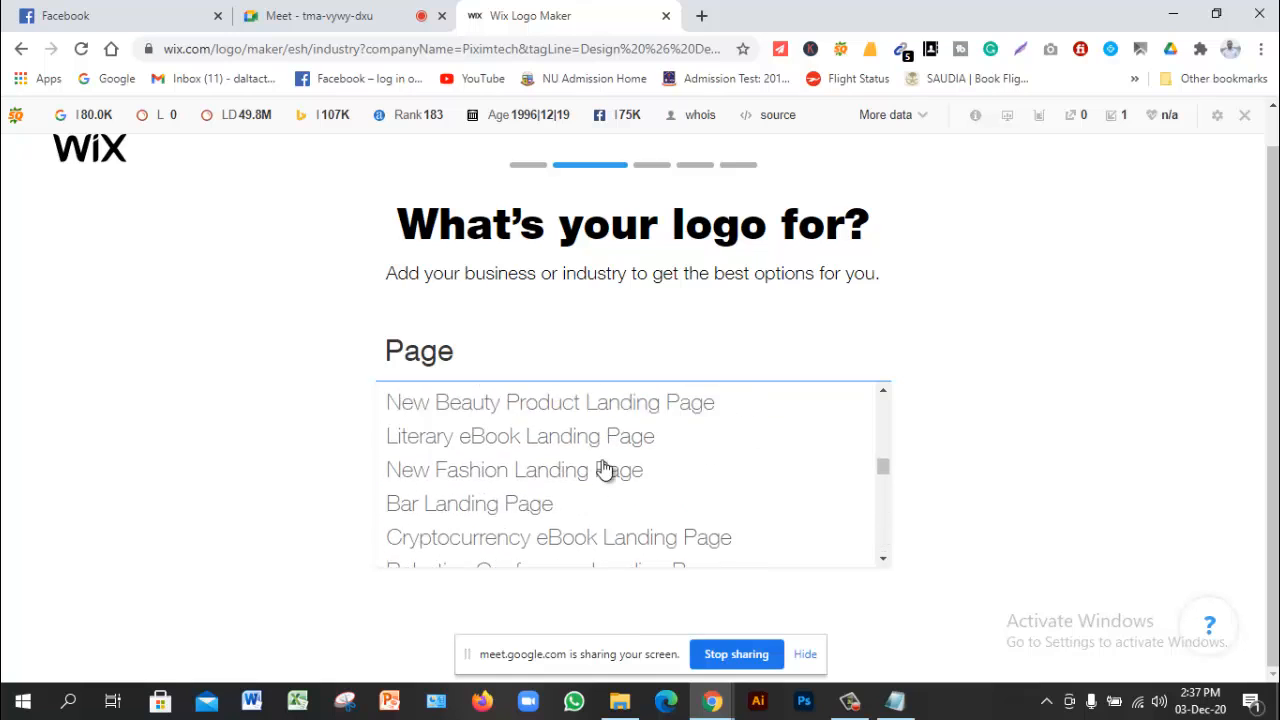
{"action": "left_click", "coordinate": [1145, 417]}
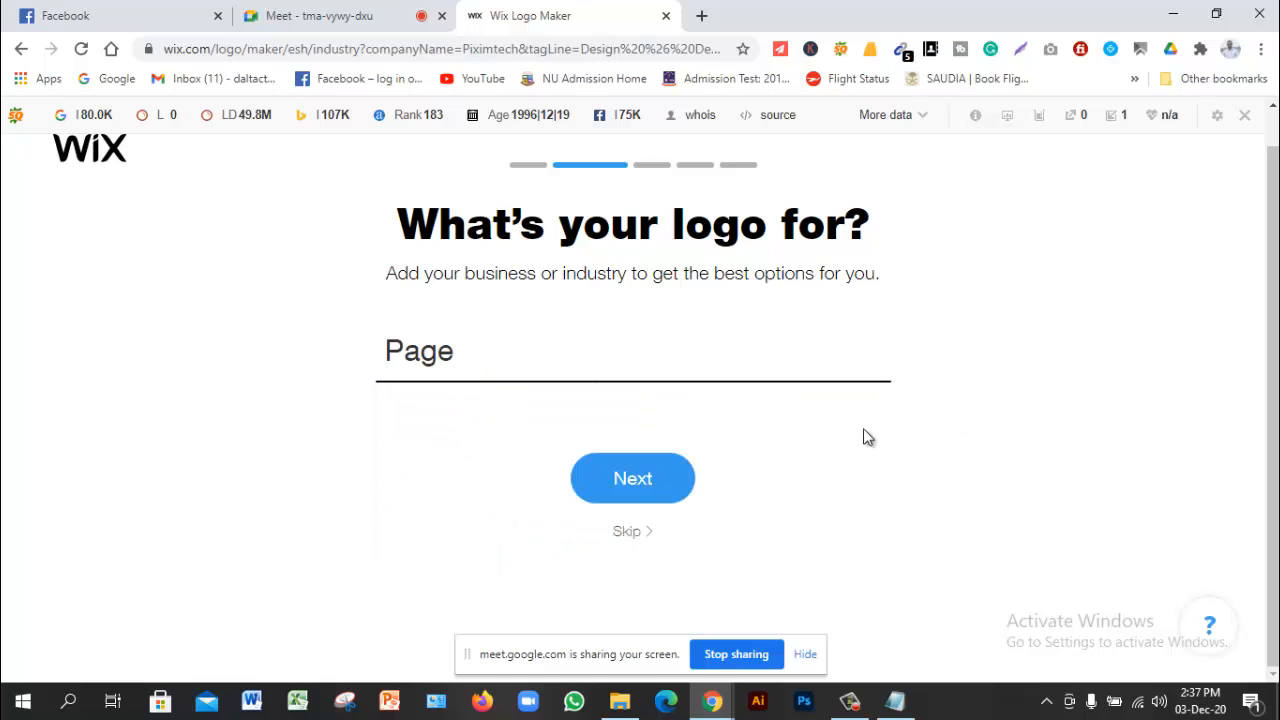
Skip the industry question, choose the Creative look and feel, and continue.
{"action": "left_click", "coordinate": [633, 535]}
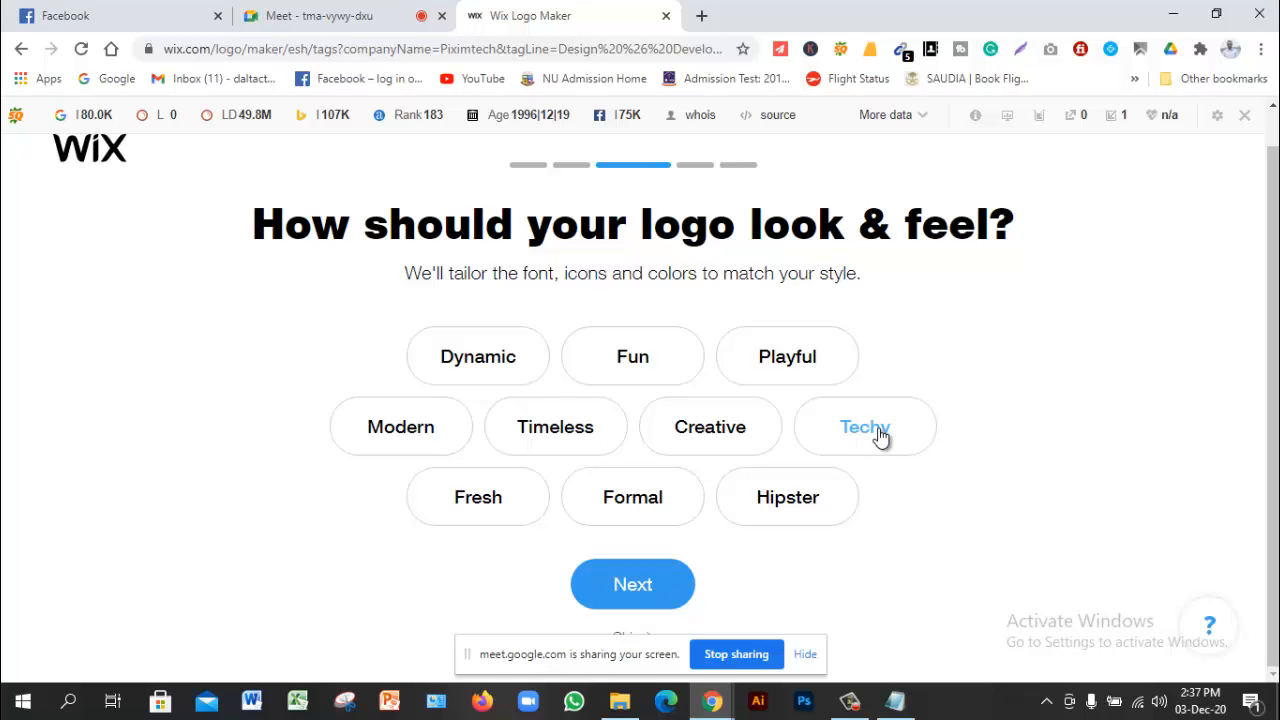
{"action": "left_click", "coordinate": [728, 444]}
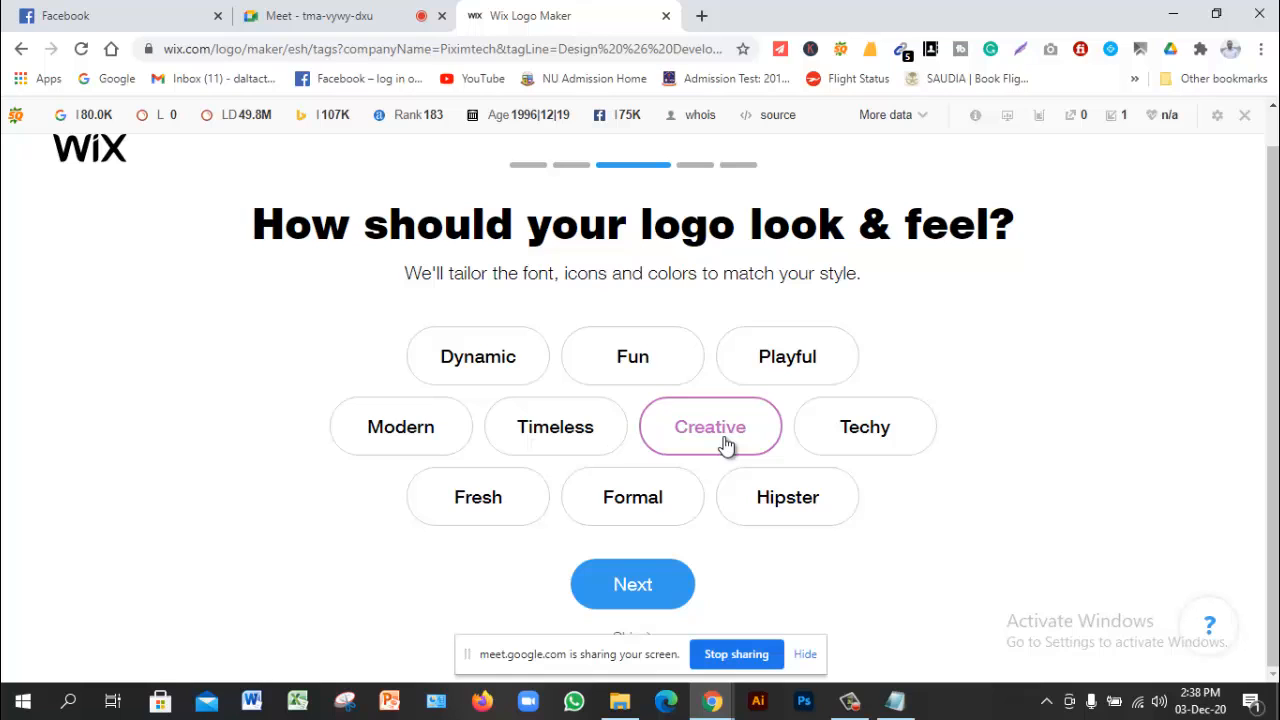
{"action": "left_click", "coordinate": [667, 587]}
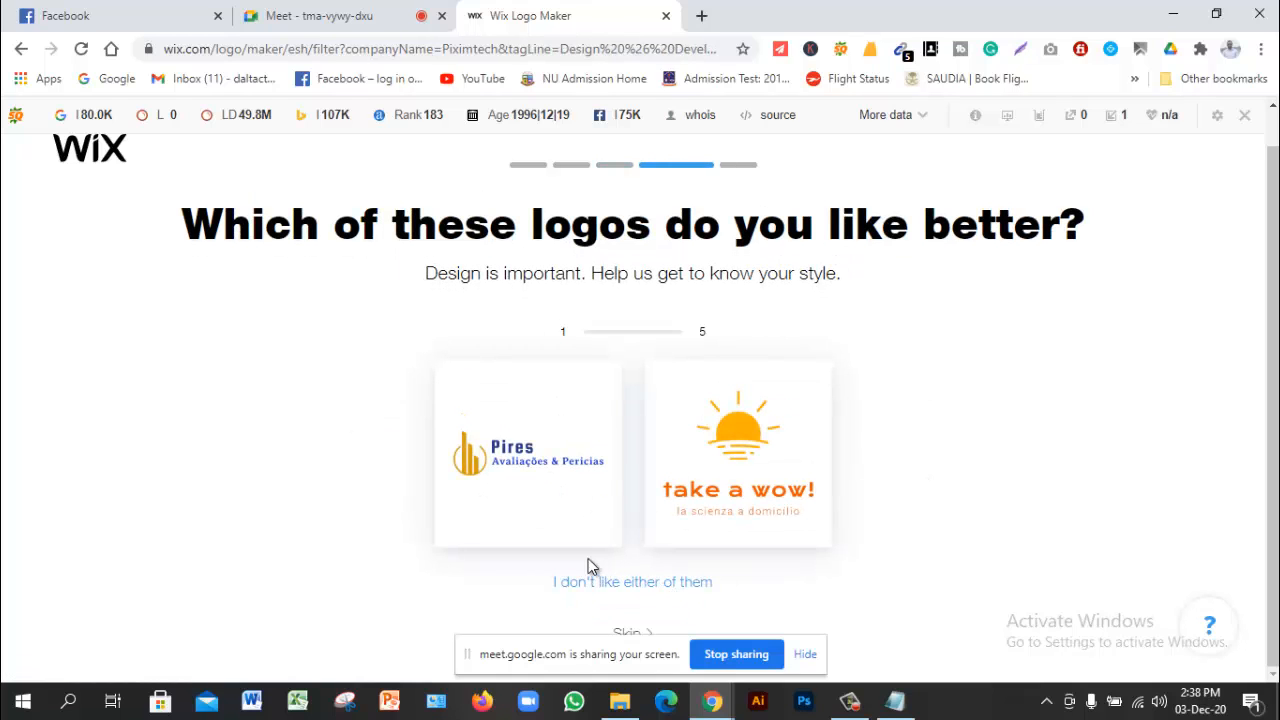
Prefer the Pires logo over take a wow!, hide the sharing notice, and skip the comparison.
{"action": "left_click", "coordinate": [693, 492]}
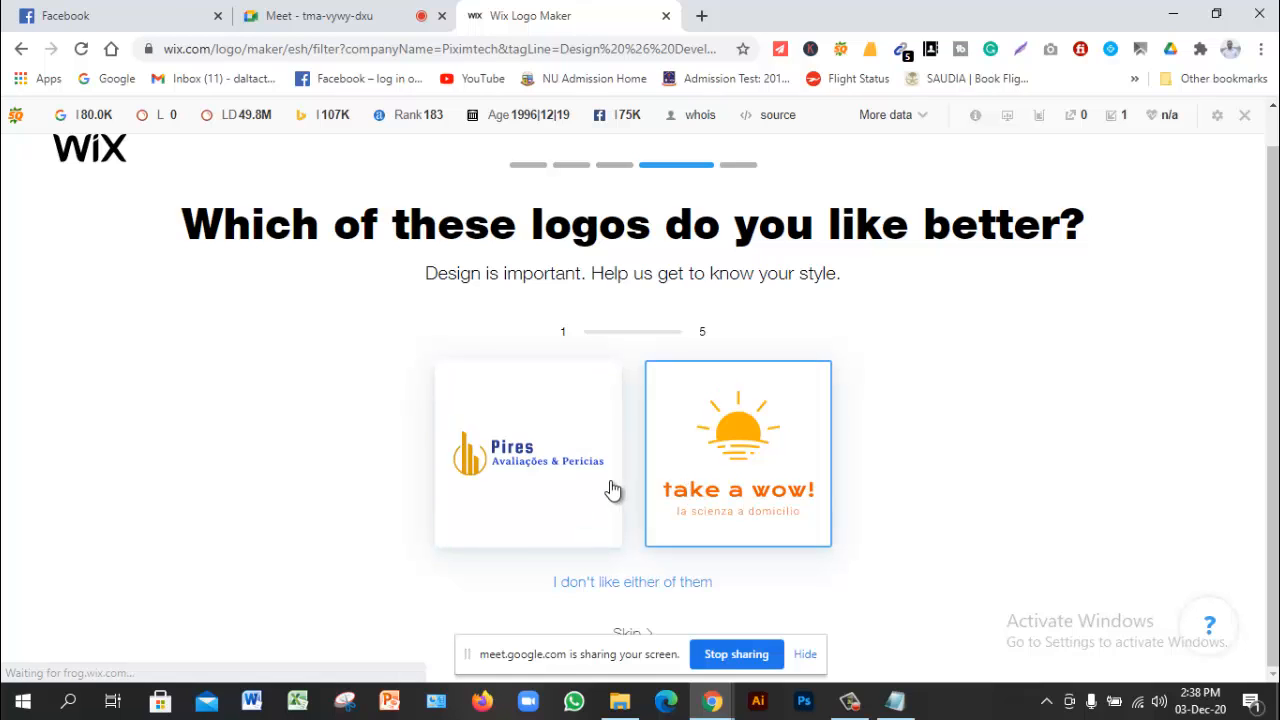
{"action": "left_click", "coordinate": [610, 490]}
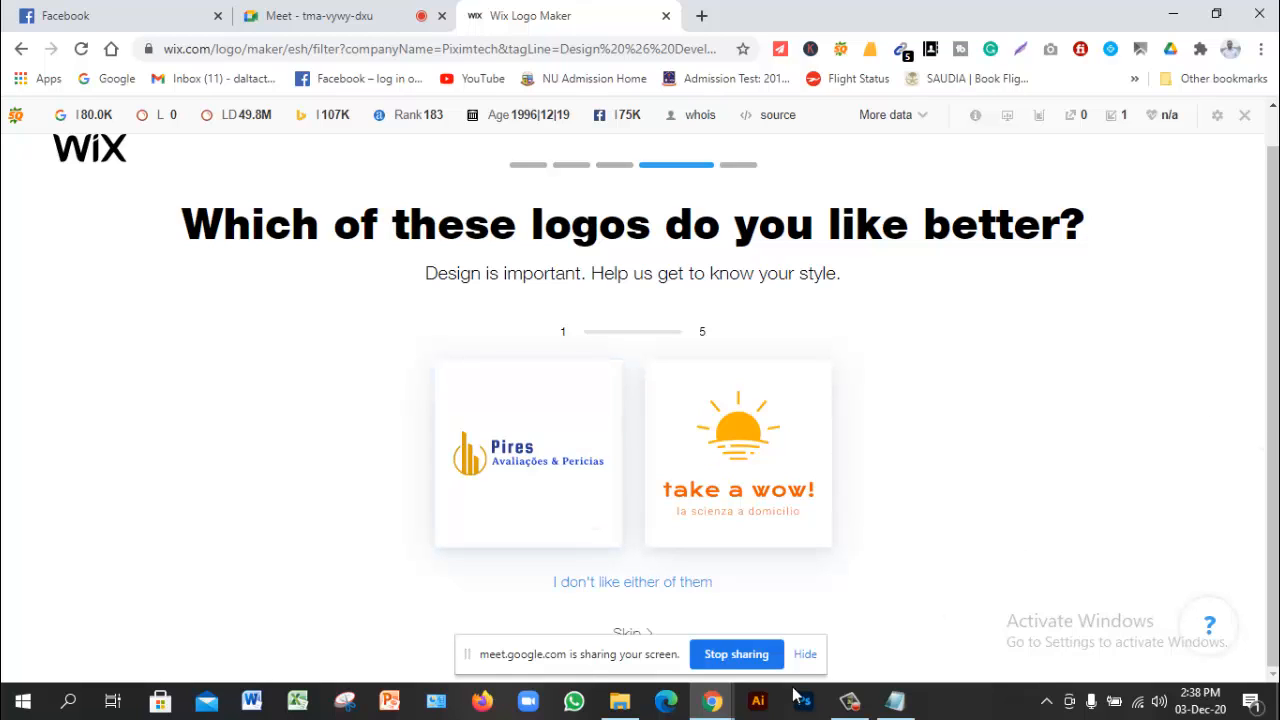
{"action": "left_click", "coordinate": [805, 654]}
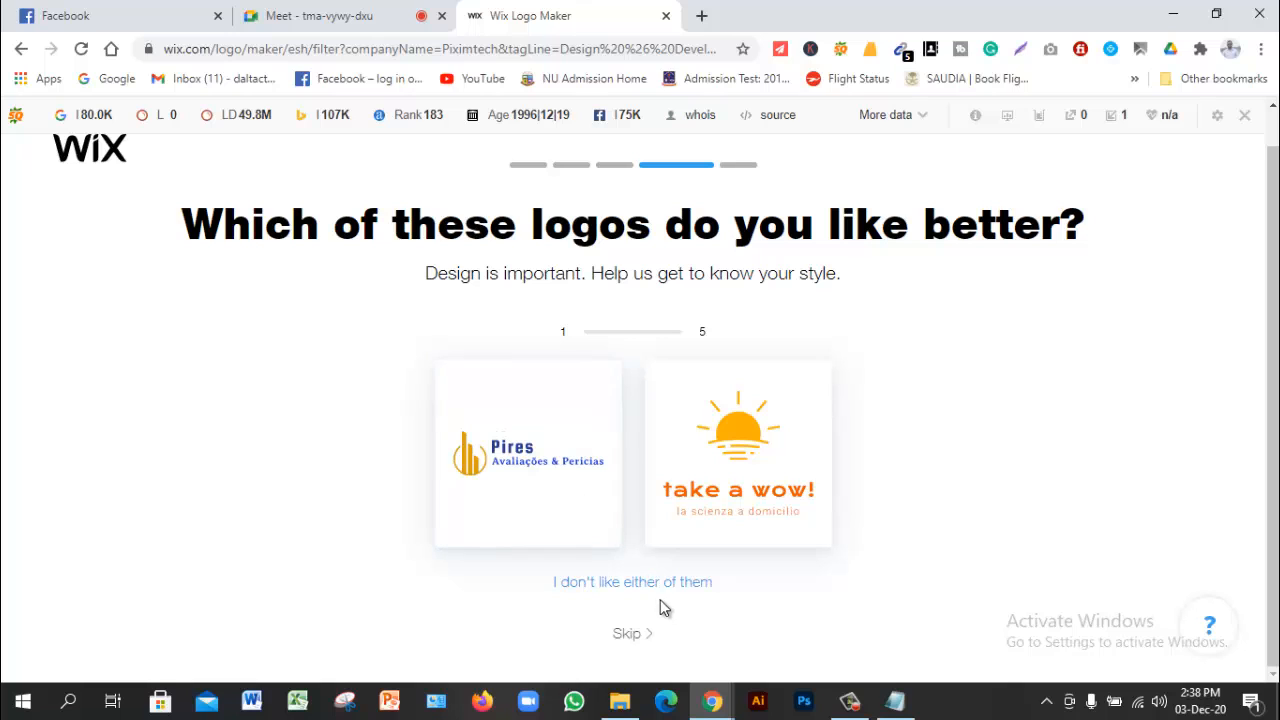
{"action": "left_click", "coordinate": [632, 632]}
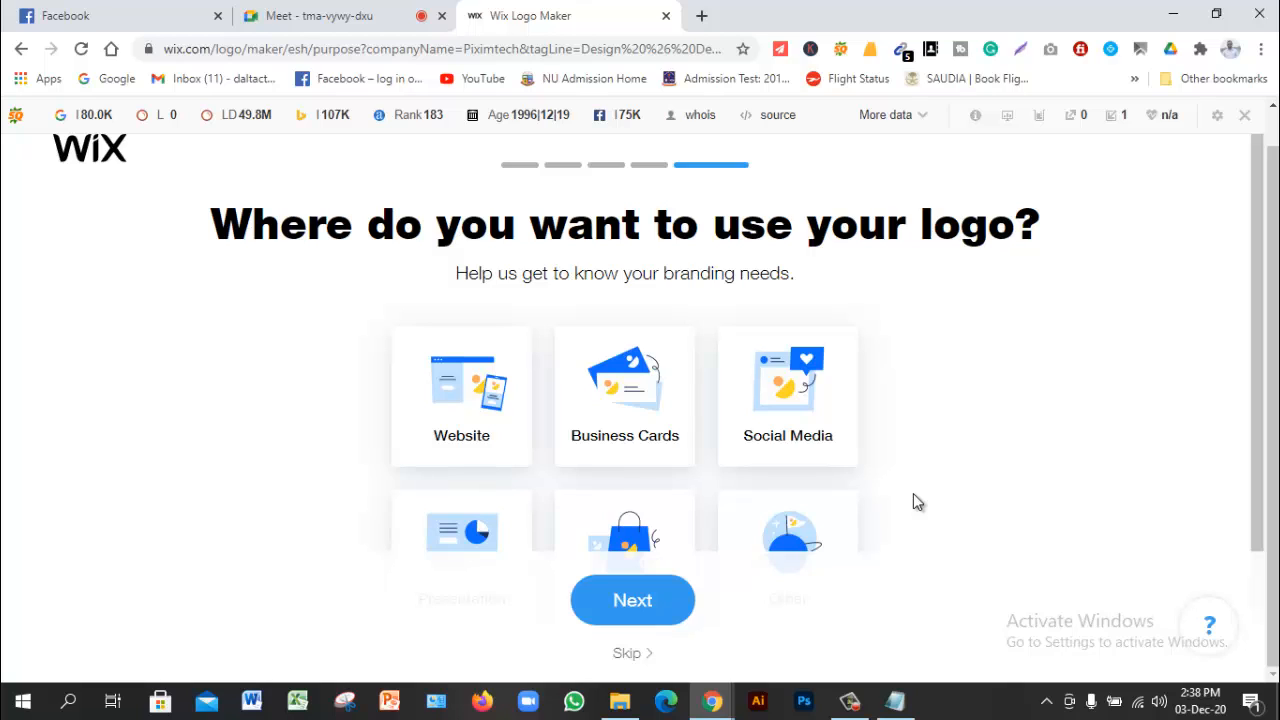
Select Social Media as the logo's use and submit to see the Piximtech templates.
{"action": "left_click", "coordinate": [841, 428]}
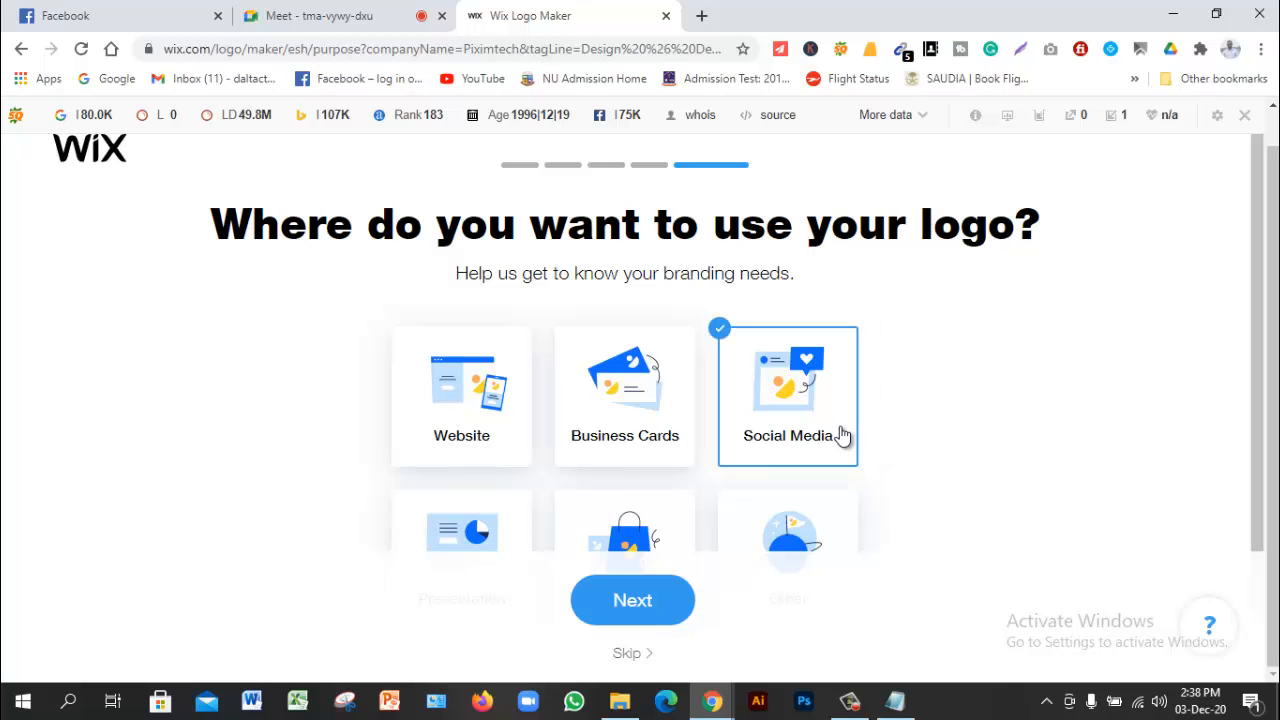
{"action": "left_click", "coordinate": [629, 600]}
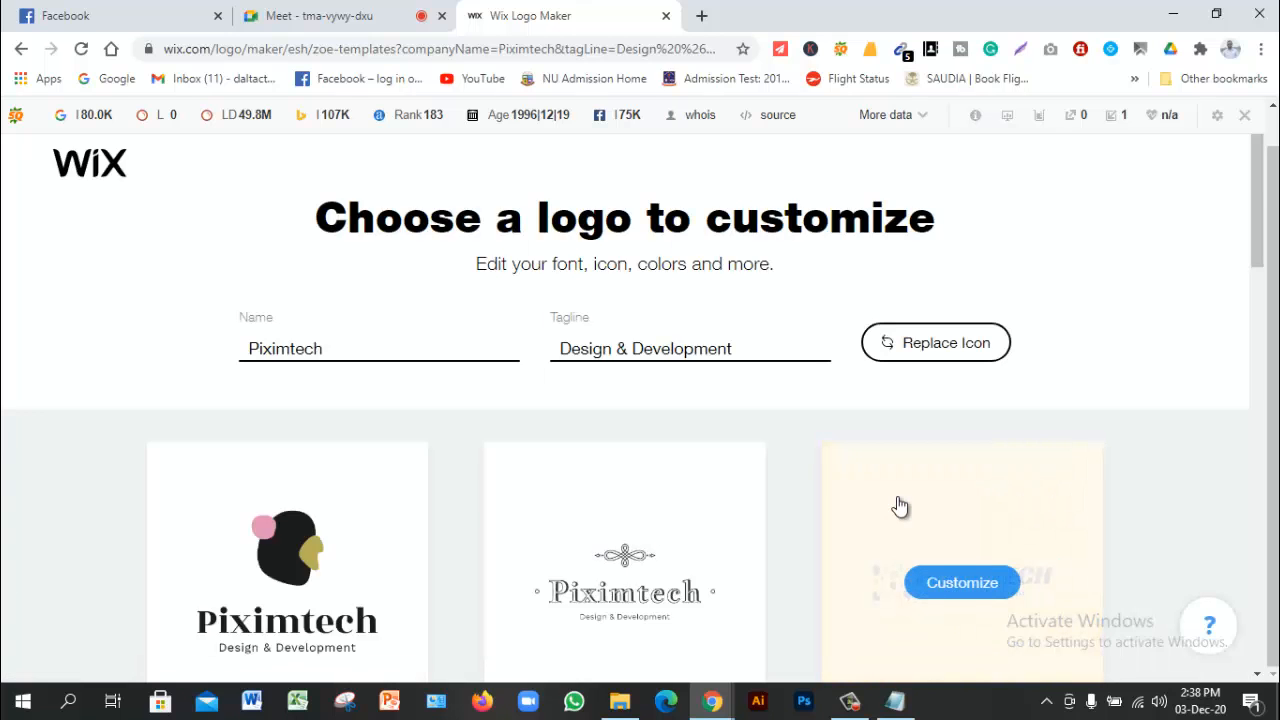
{"action": "scroll", "coordinate": [900, 507], "scroll_direction": "down", "scroll_amount": 3}
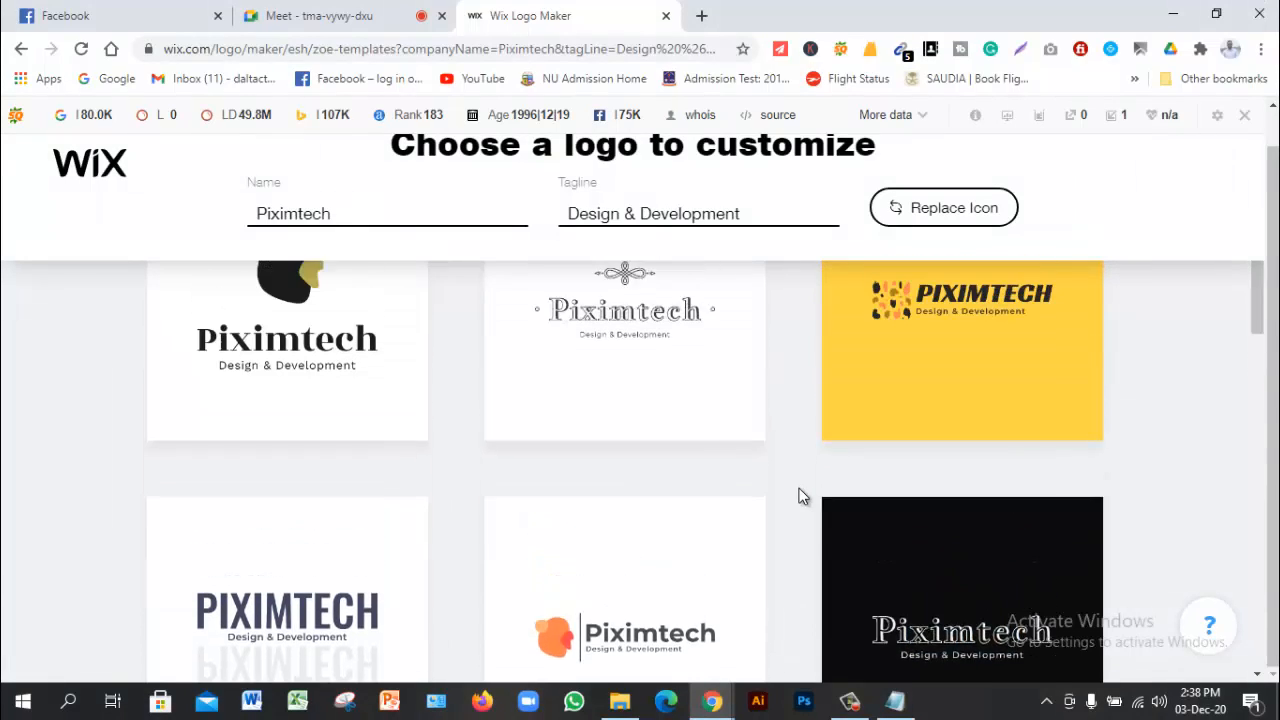
{"action": "scroll", "coordinate": [800, 496], "scroll_direction": "up", "scroll_amount": 1}
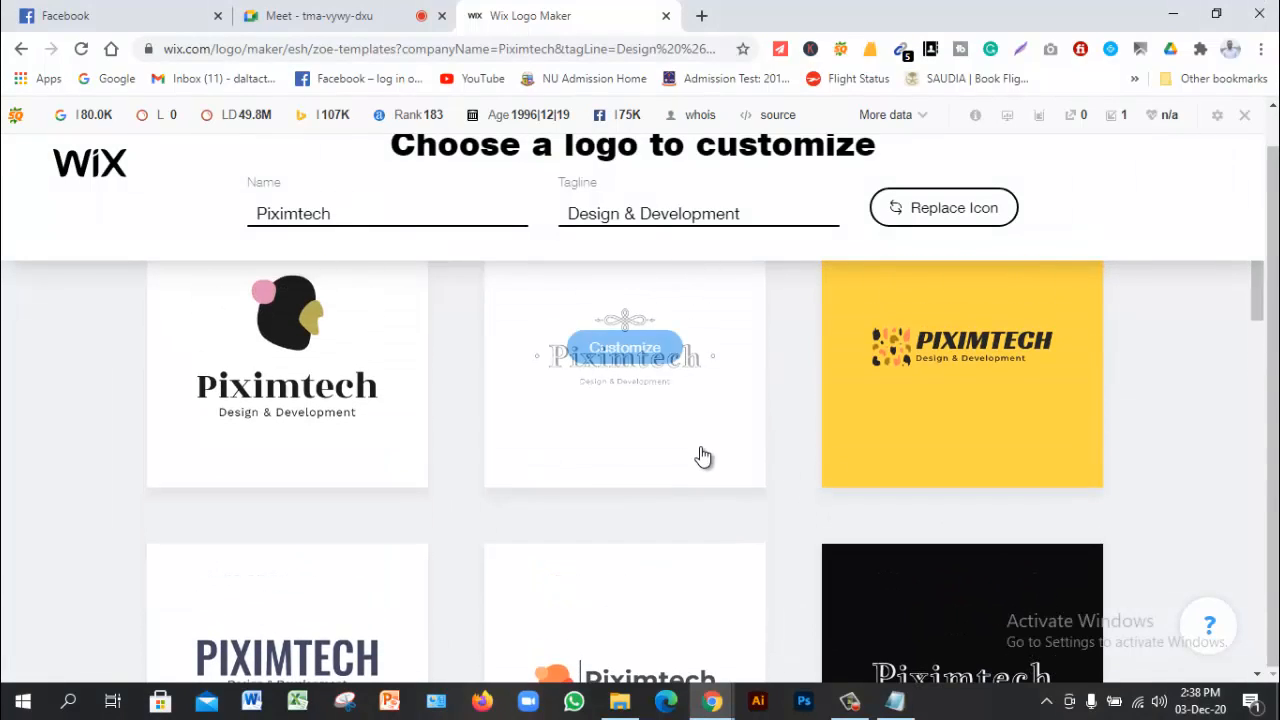
{"action": "mouse_move", "coordinate": [908, 481]}
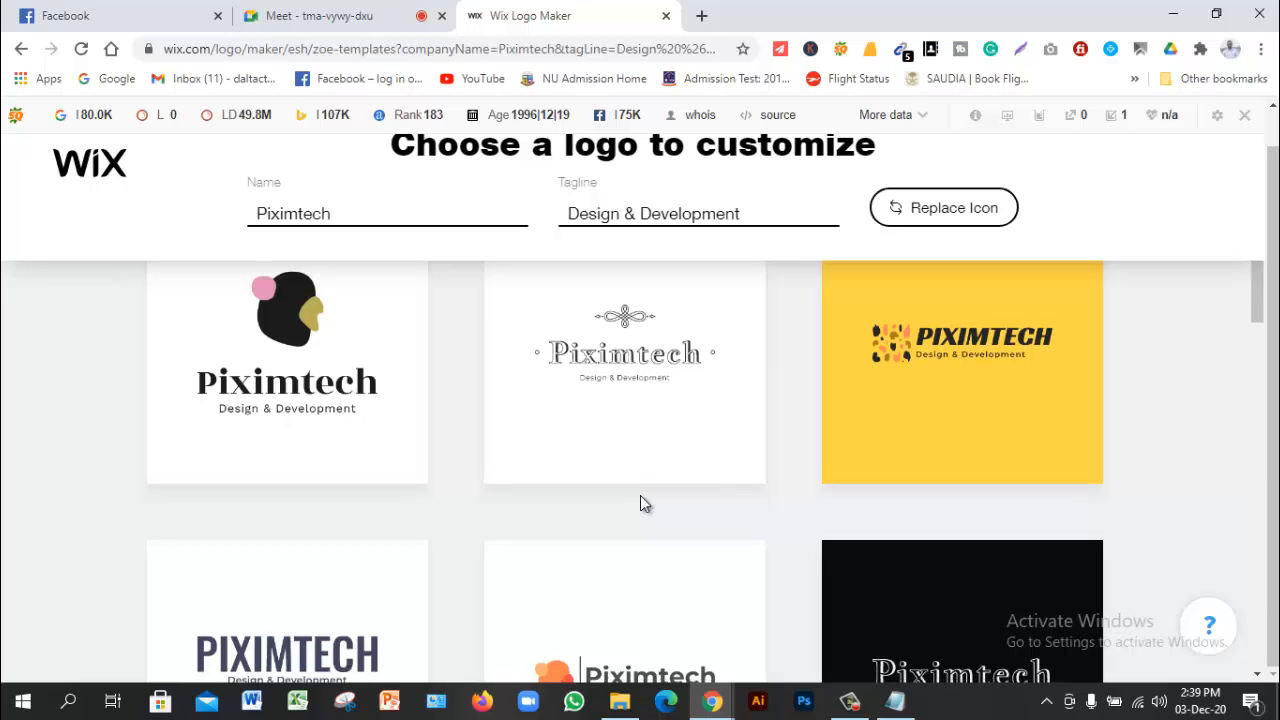
{"action": "scroll", "coordinate": [640, 495], "scroll_direction": "down", "scroll_amount": 1}
{"action": "scroll", "coordinate": [643, 505], "scroll_direction": "down", "scroll_amount": 1}
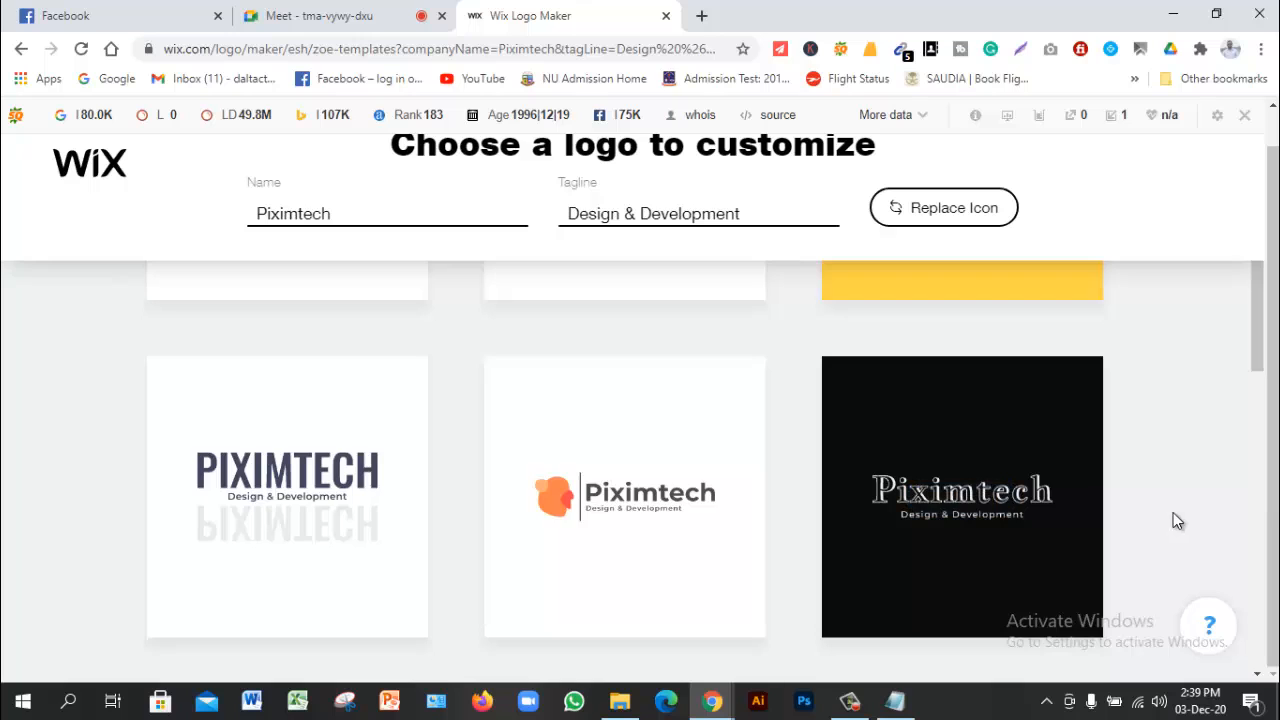
{"action": "scroll", "coordinate": [1173, 512], "scroll_direction": "down", "scroll_amount": 3}
{"action": "scroll", "coordinate": [1173, 512], "scroll_direction": "down", "scroll_amount": 3}
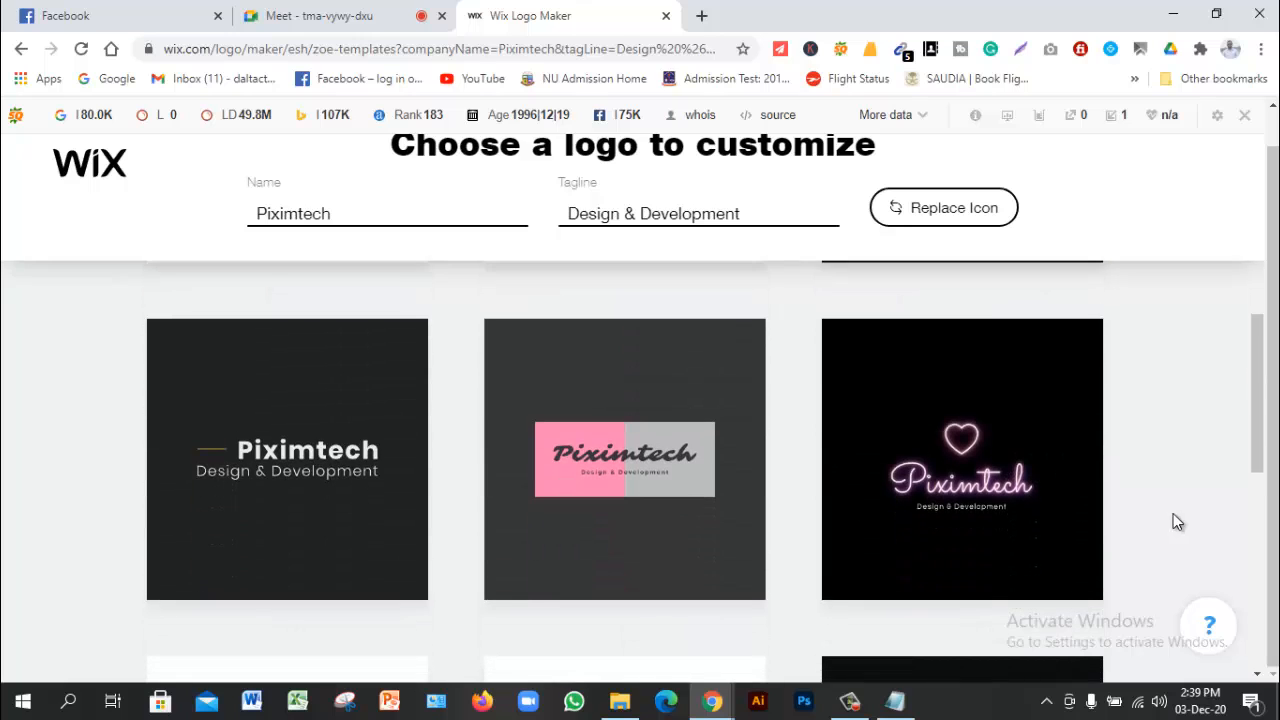
{"action": "scroll", "coordinate": [1176, 521], "scroll_direction": "down", "scroll_amount": 2}
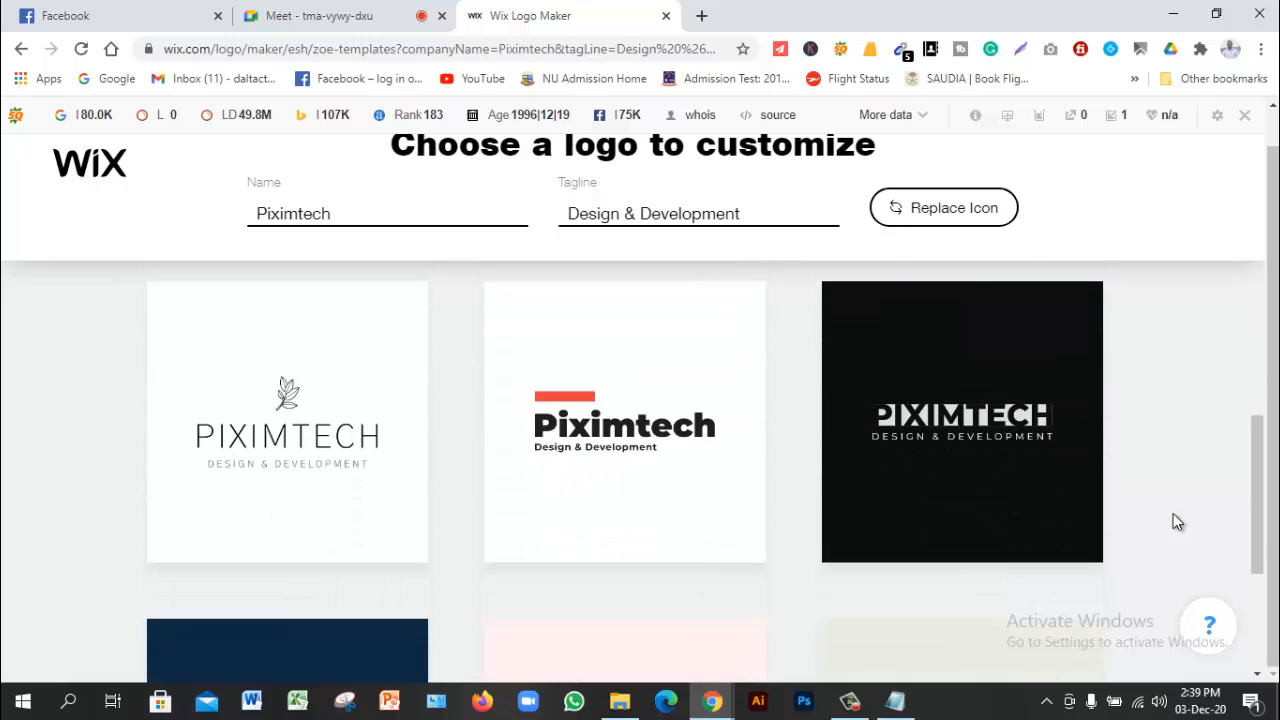
{"action": "scroll", "coordinate": [1173, 513], "scroll_direction": "down", "scroll_amount": 3}
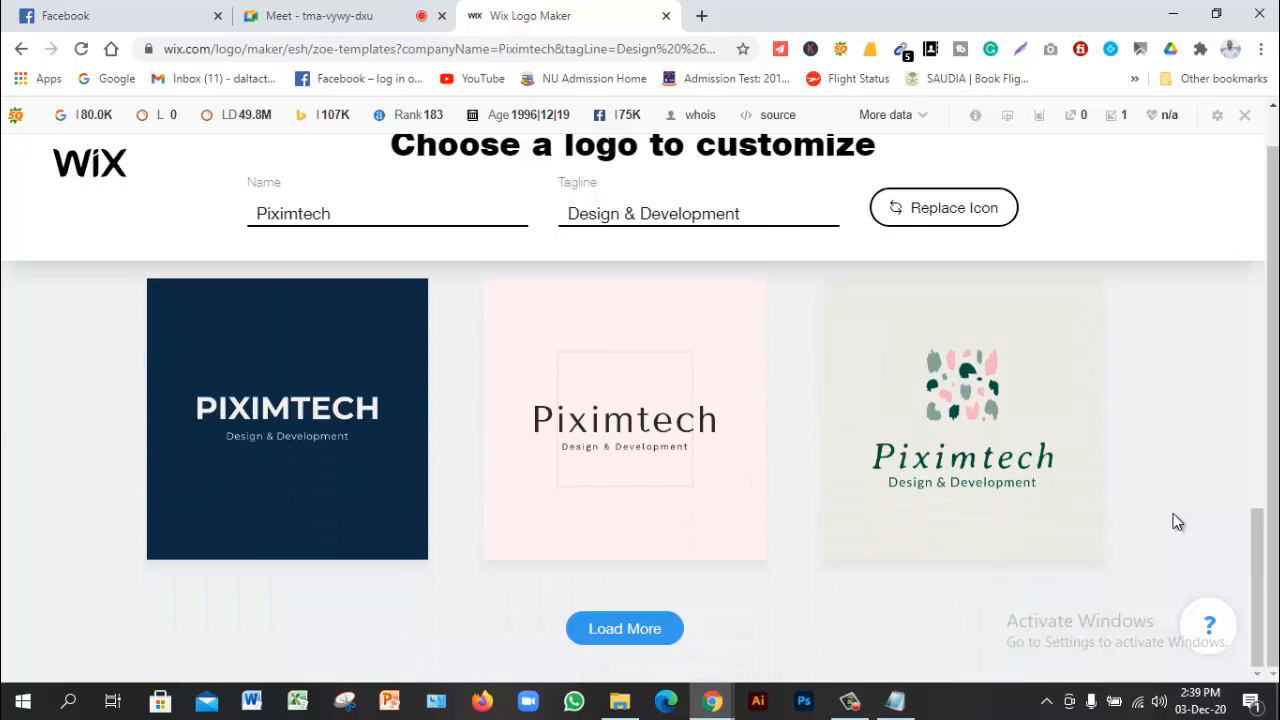
{"action": "scroll", "coordinate": [1173, 514], "scroll_direction": "up", "scroll_amount": 10}
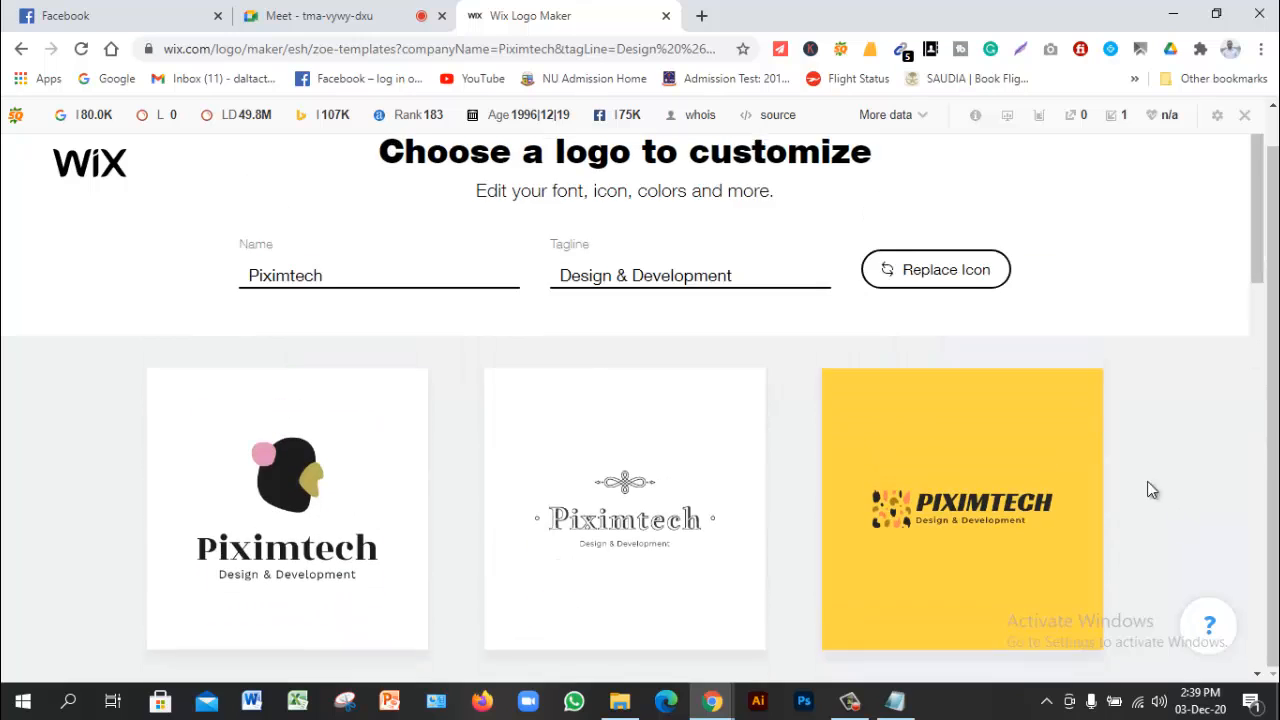
Browse the Trendy replacement icons, then close Replace Icon without choosing one.
{"action": "left_click", "coordinate": [955, 296]}
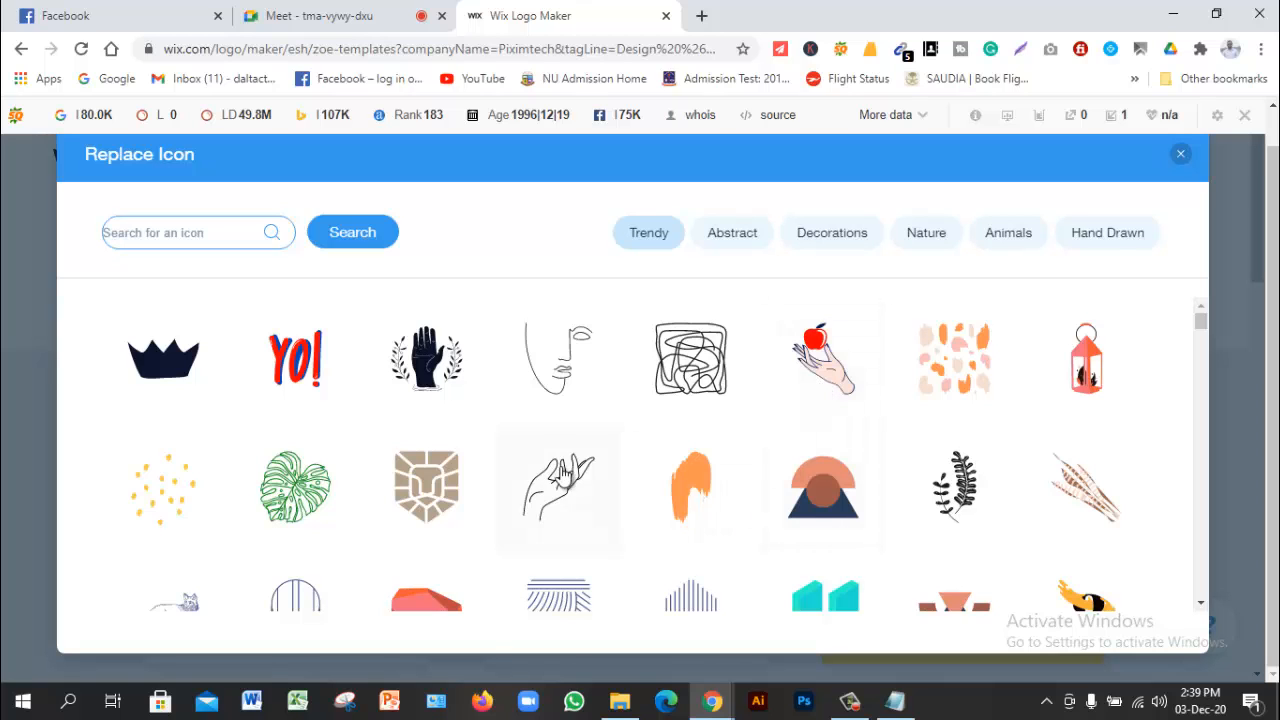
{"action": "scroll", "coordinate": [600, 476], "scroll_direction": "down", "scroll_amount": 2}
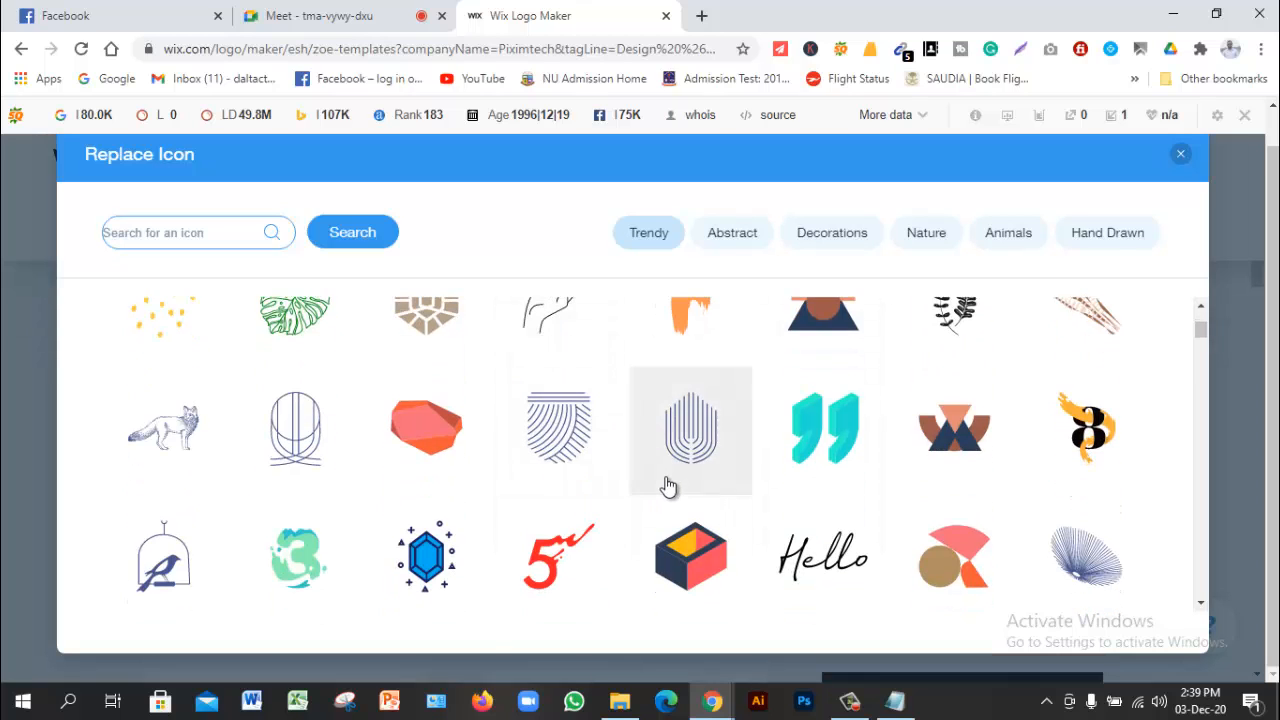
{"action": "scroll", "coordinate": [506, 466], "scroll_direction": "down", "scroll_amount": 1}
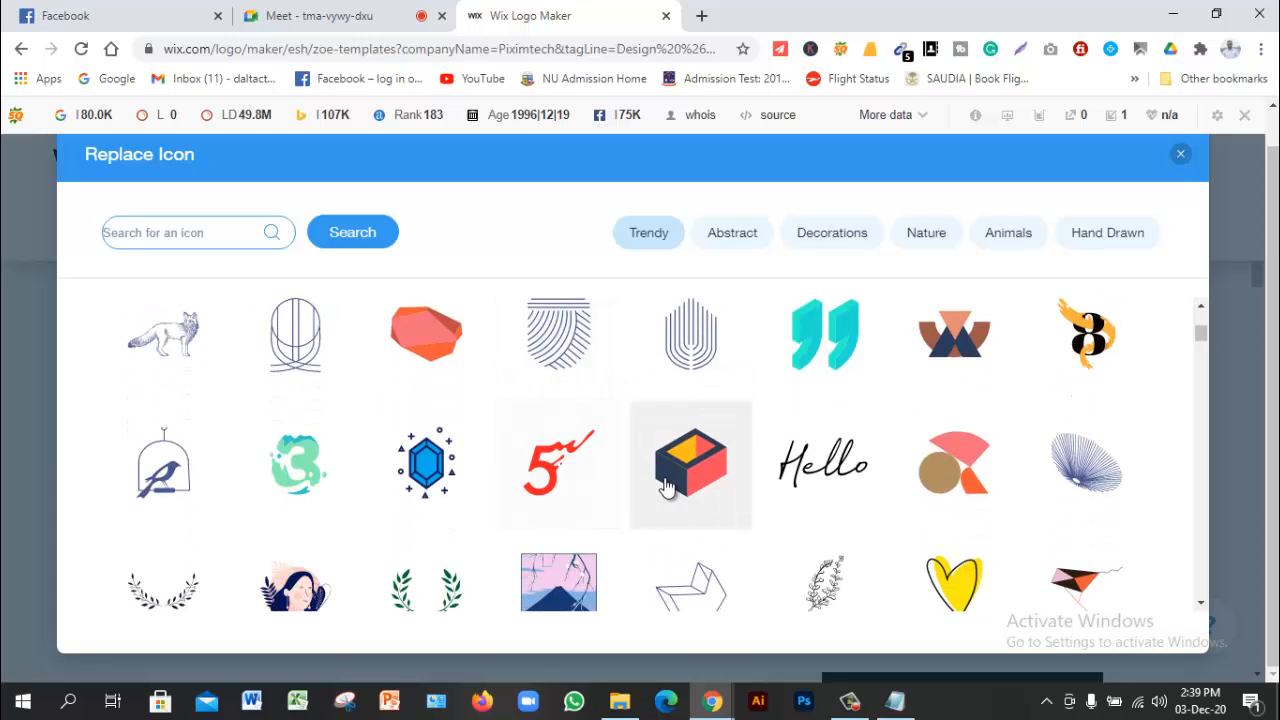
{"action": "scroll", "coordinate": [670, 478], "scroll_direction": "down", "scroll_amount": 1}
{"action": "scroll", "coordinate": [686, 490], "scroll_direction": "down", "scroll_amount": 1}
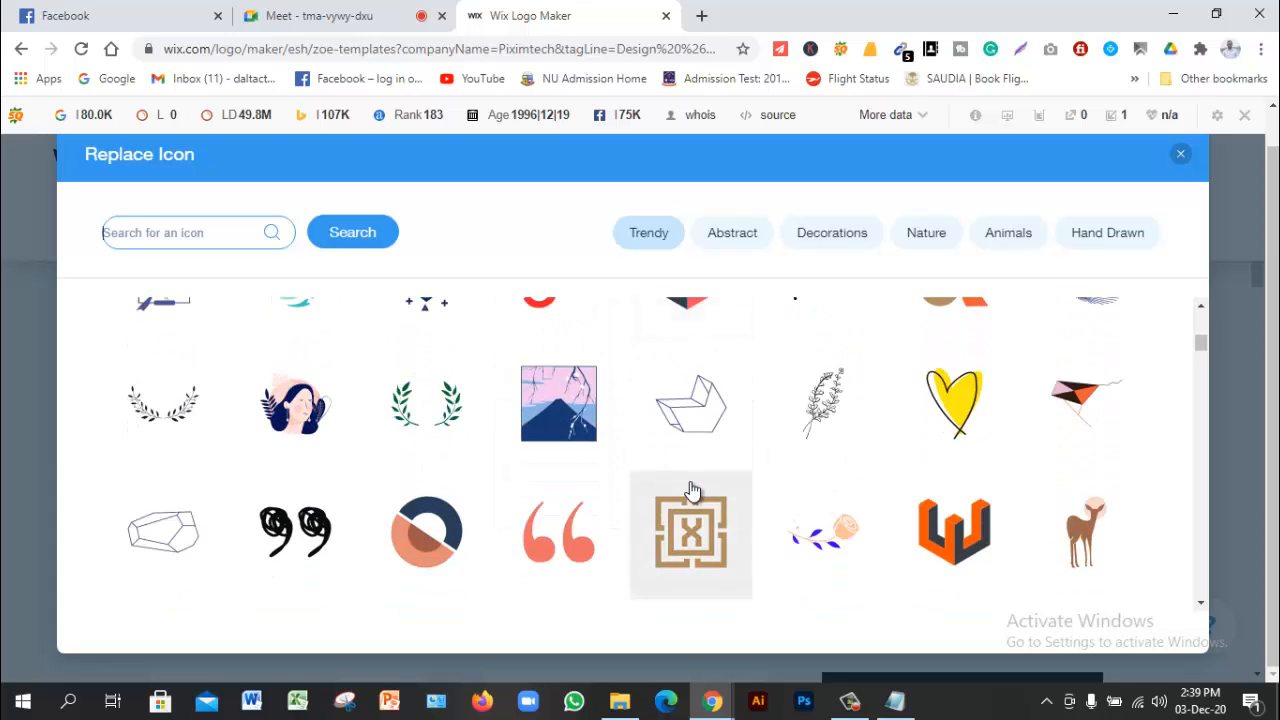
{"action": "scroll", "coordinate": [690, 490], "scroll_direction": "down", "scroll_amount": 1}
{"action": "scroll", "coordinate": [693, 490], "scroll_direction": "down", "scroll_amount": 2}
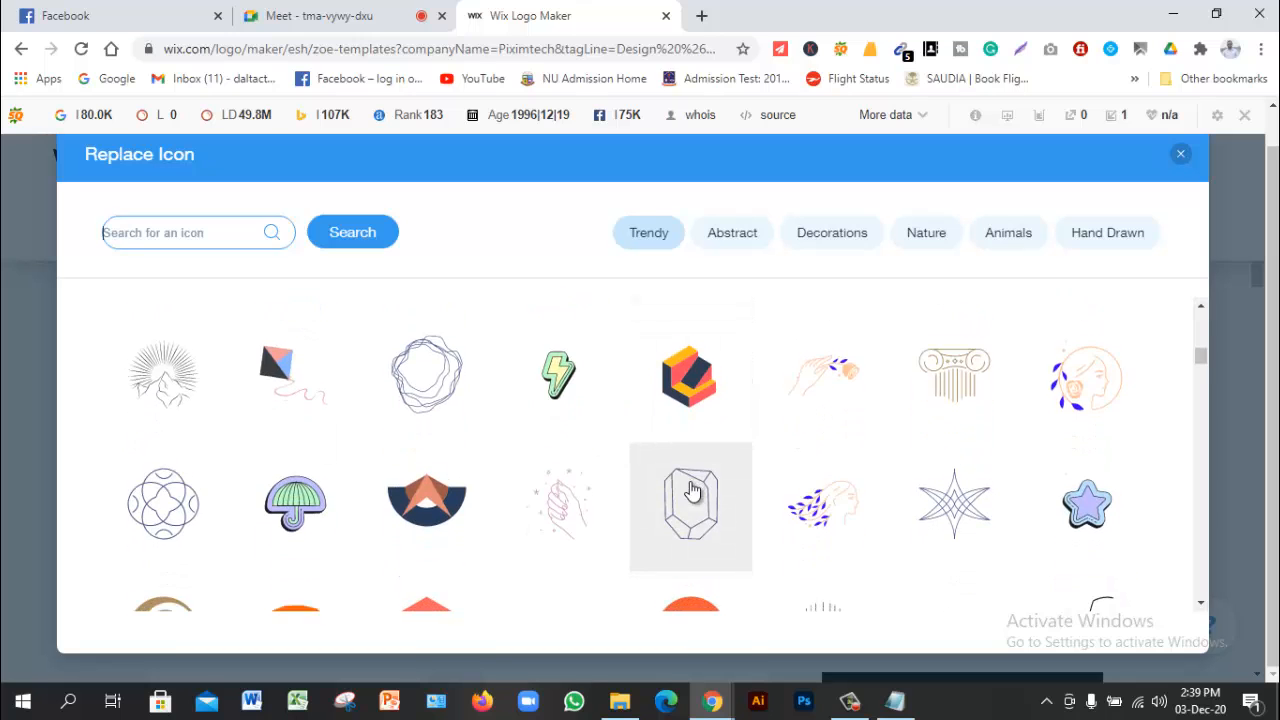
{"action": "scroll", "coordinate": [690, 490], "scroll_direction": "down", "scroll_amount": 2}
{"action": "scroll", "coordinate": [690, 490], "scroll_direction": "down", "scroll_amount": 2}
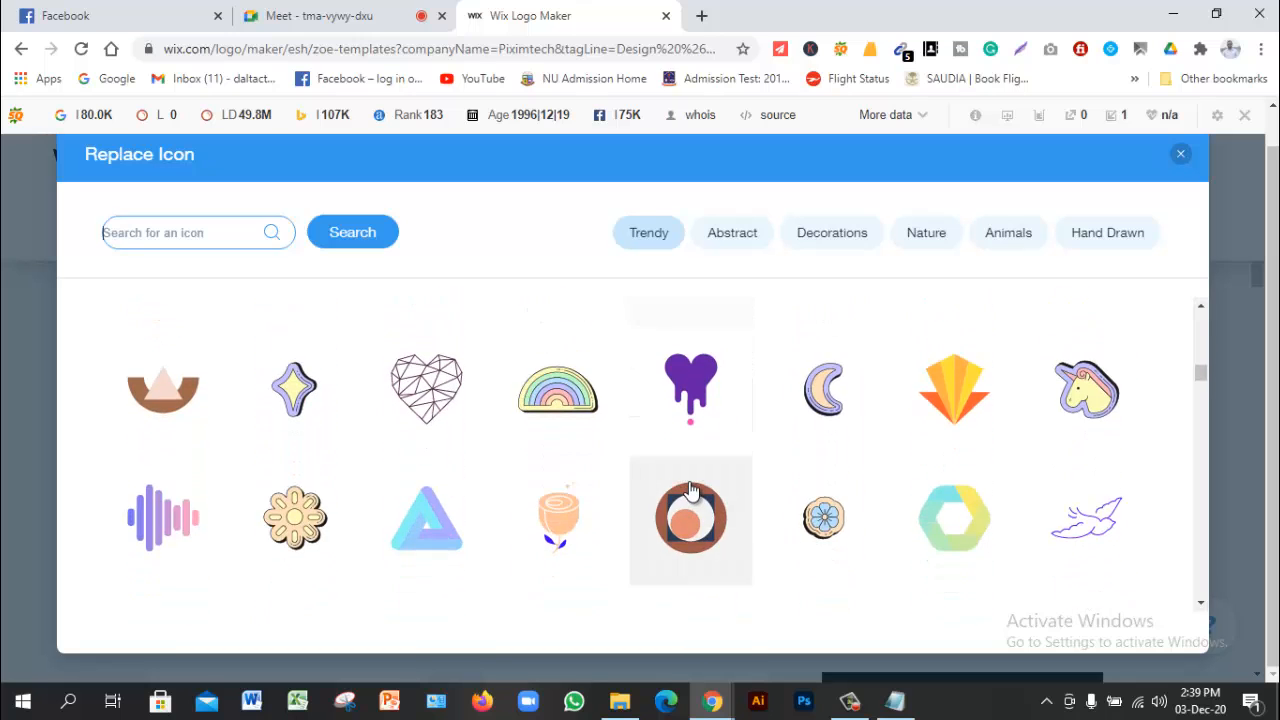
{"action": "scroll", "coordinate": [697, 487], "scroll_direction": "down", "scroll_amount": 10}
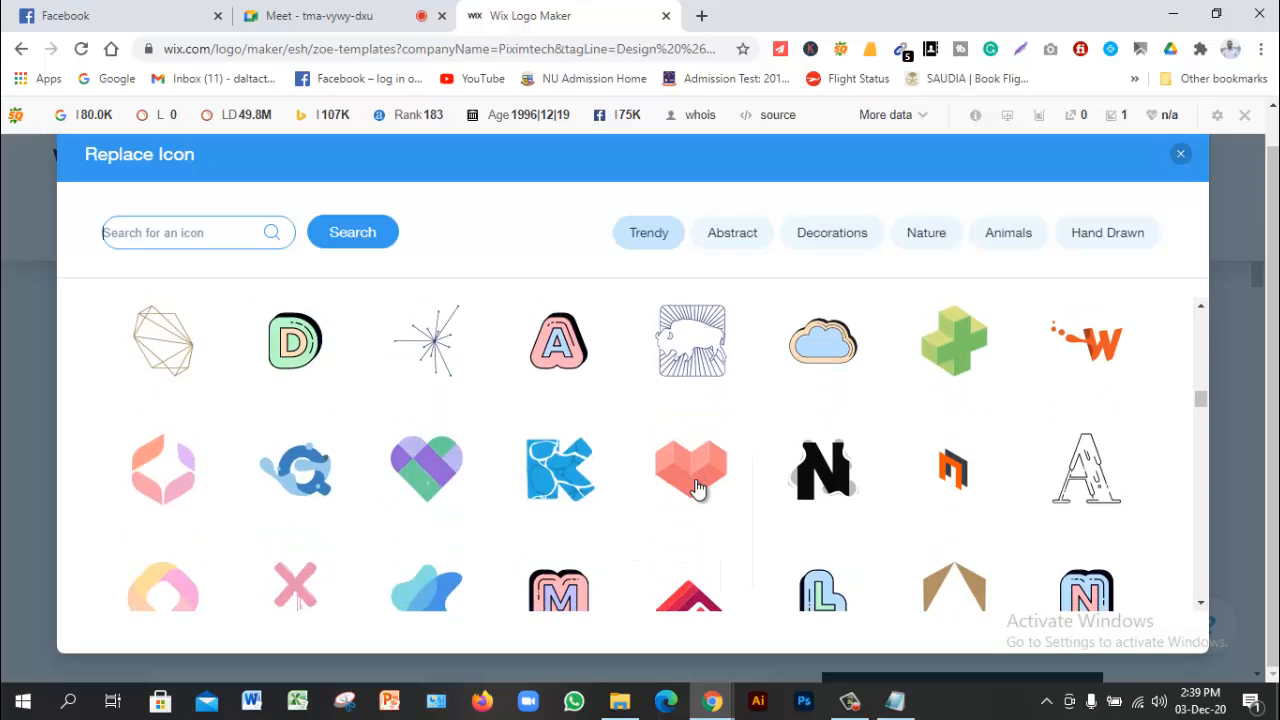
{"action": "scroll", "coordinate": [697, 490], "scroll_direction": "down", "scroll_amount": 5}
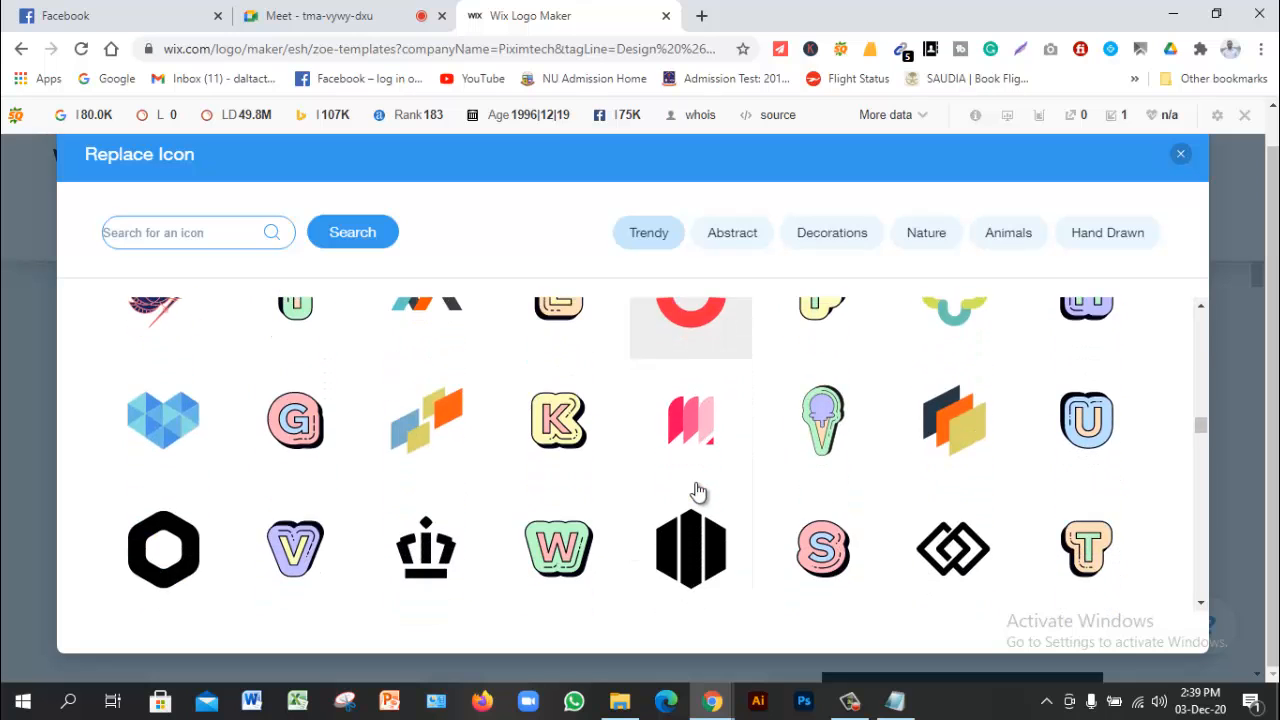
{"action": "scroll", "coordinate": [697, 493], "scroll_direction": "down", "scroll_amount": 2}
{"action": "scroll", "coordinate": [697, 493], "scroll_direction": "down", "scroll_amount": 2}
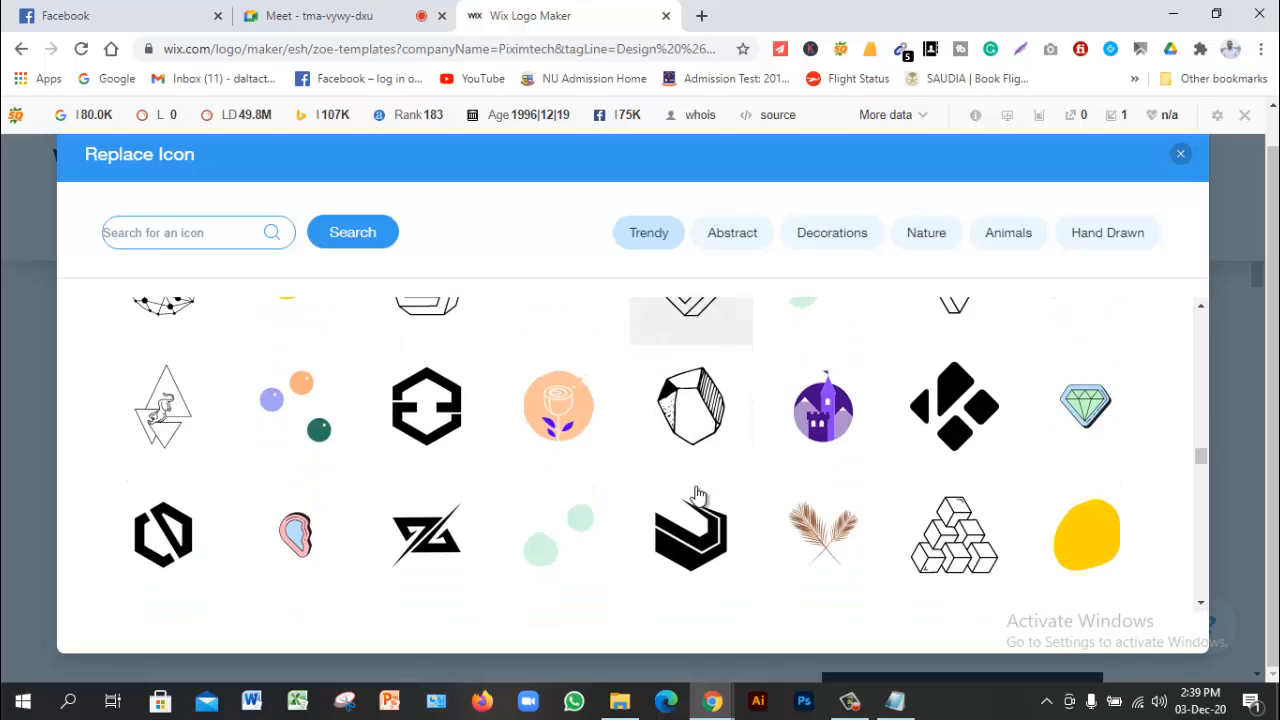
{"action": "scroll", "coordinate": [697, 497], "scroll_direction": "down", "scroll_amount": 2}
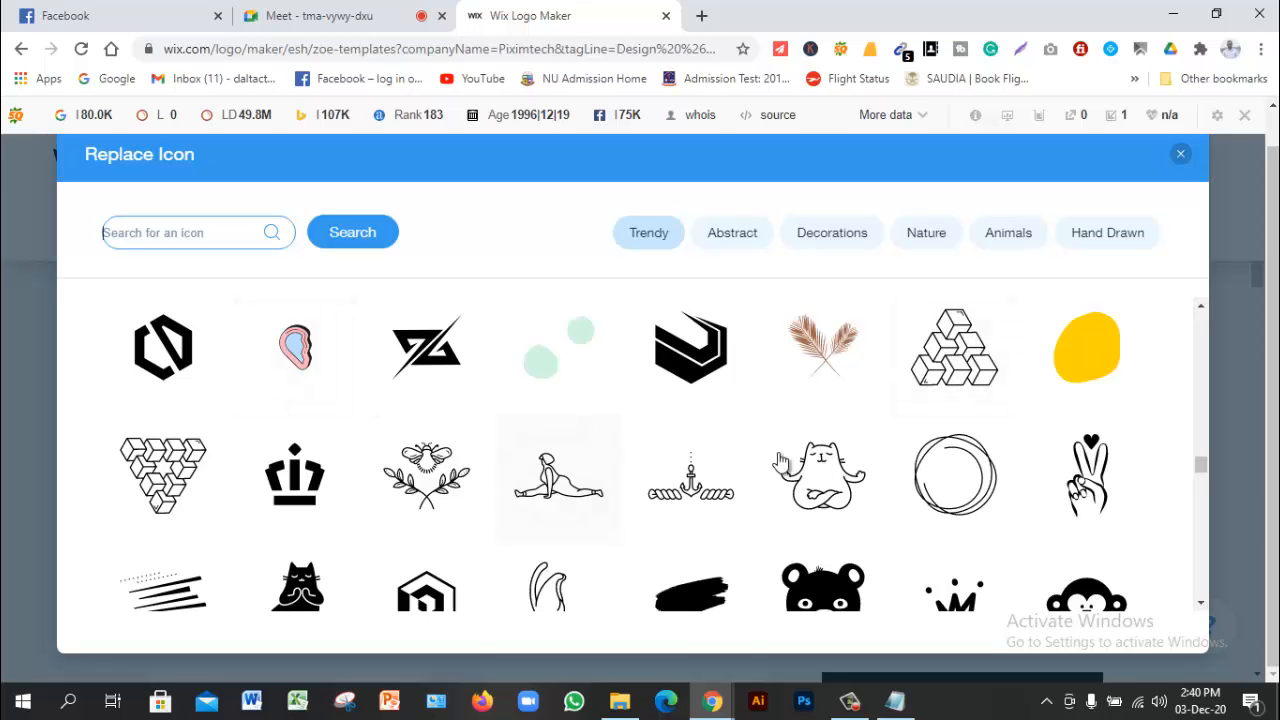
{"action": "scroll", "coordinate": [866, 437], "scroll_direction": "down", "scroll_amount": 3}
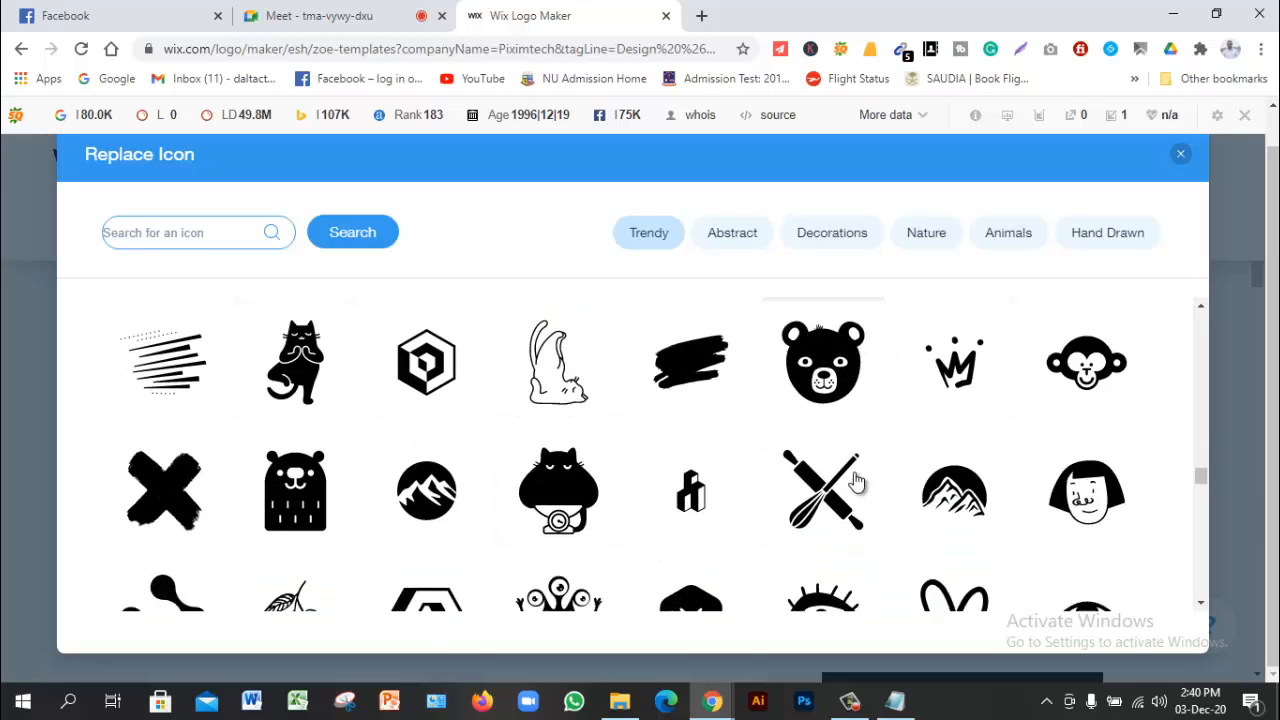
{"action": "scroll", "coordinate": [856, 482], "scroll_direction": "down", "scroll_amount": 5}
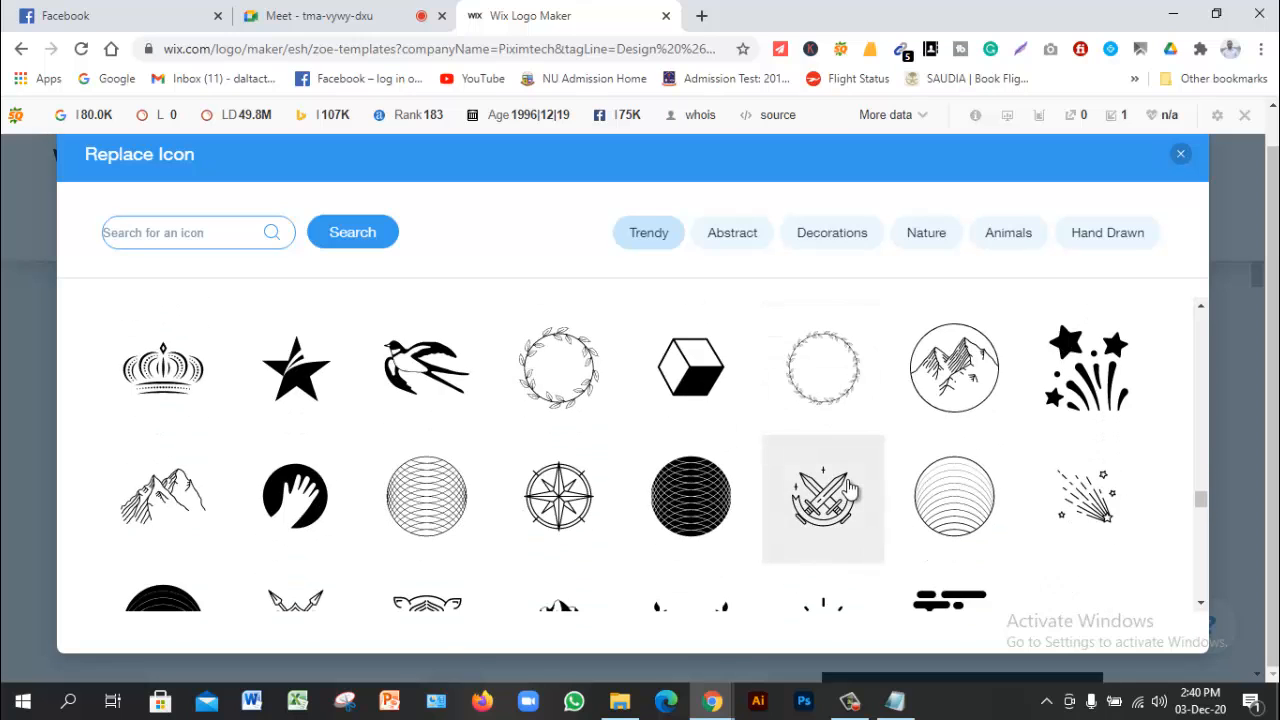
{"action": "scroll", "coordinate": [848, 488], "scroll_direction": "down", "scroll_amount": 5}
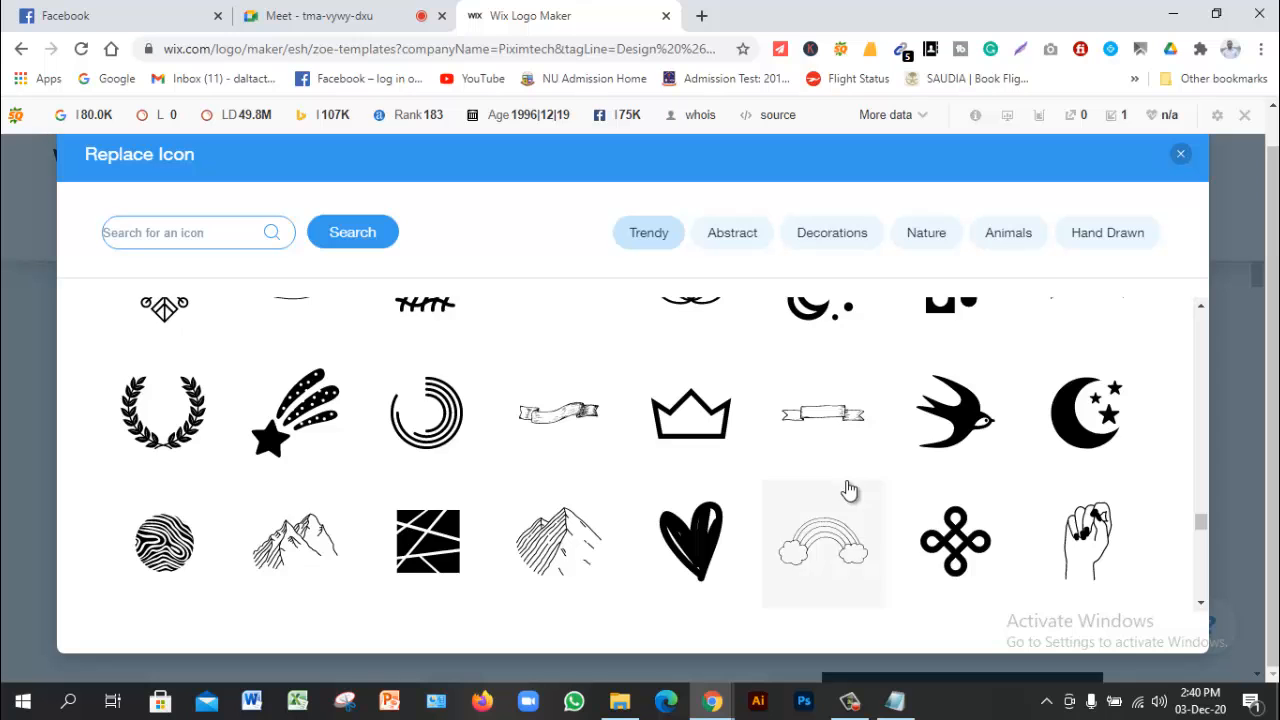
{"action": "scroll", "coordinate": [848, 490], "scroll_direction": "down", "scroll_amount": 2}
{"action": "scroll", "coordinate": [848, 490], "scroll_direction": "down", "scroll_amount": 10}
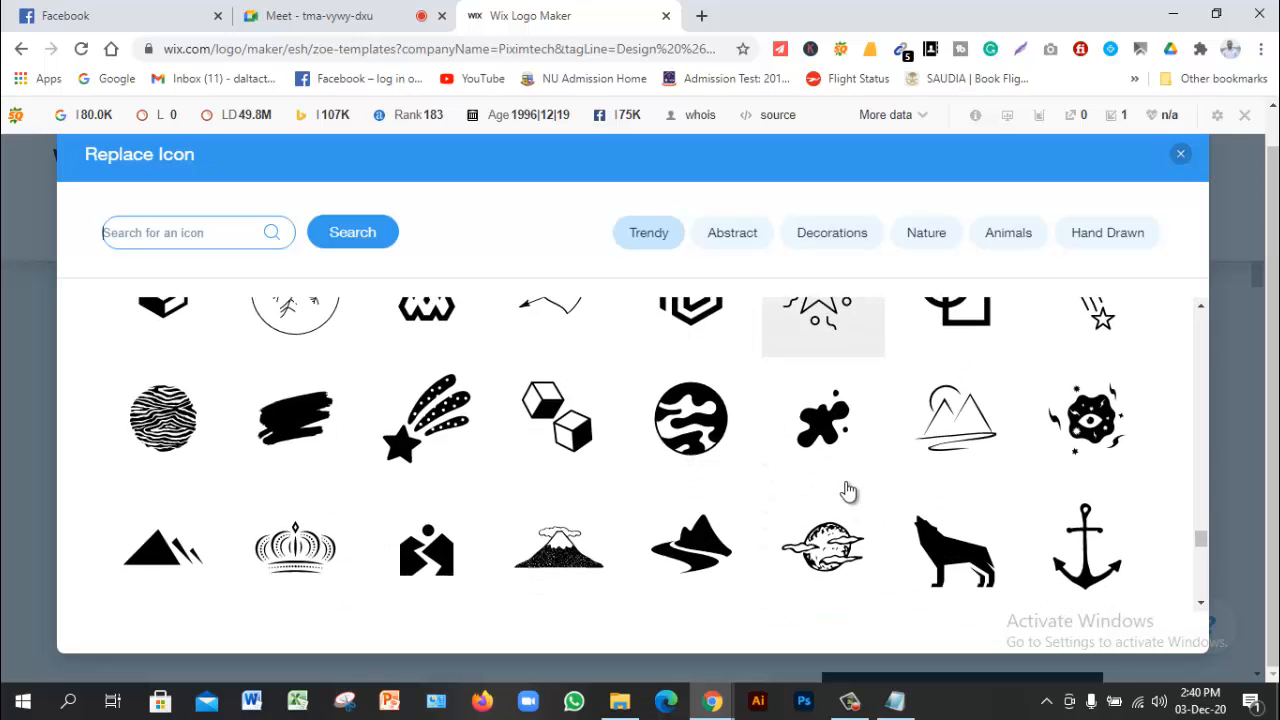
{"action": "scroll", "coordinate": [848, 492], "scroll_direction": "down", "scroll_amount": 3}
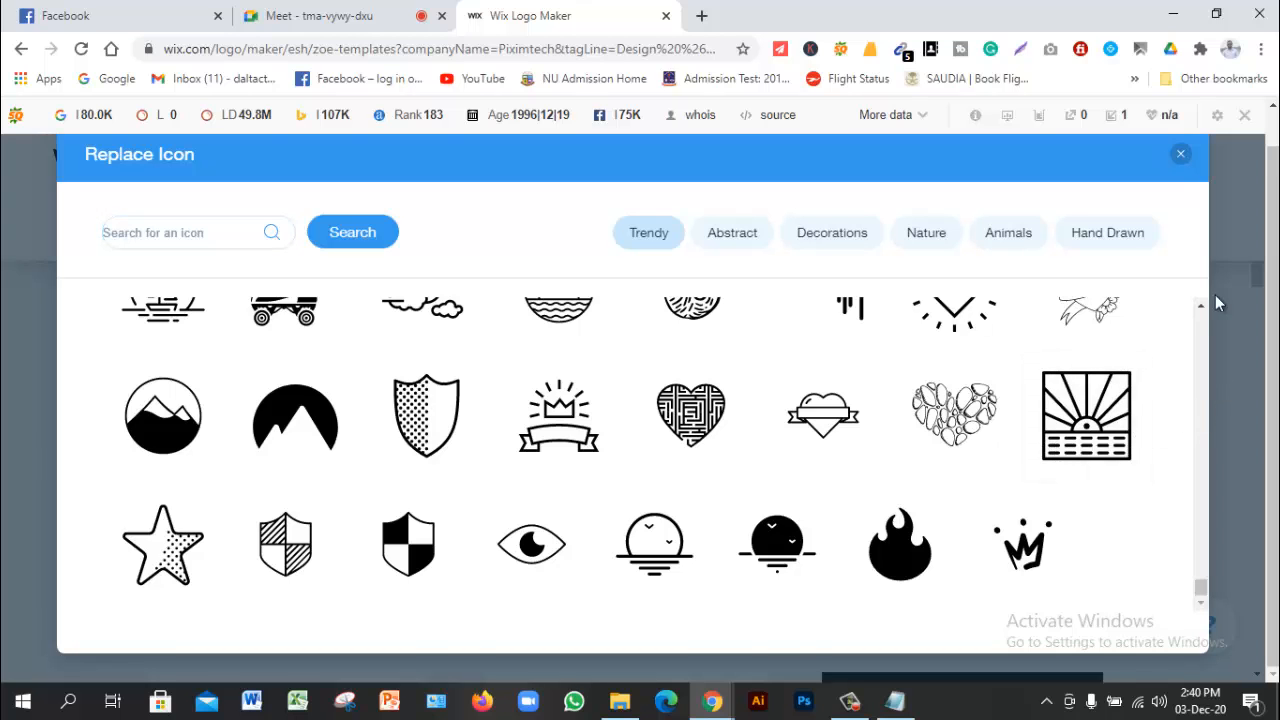
{"action": "left_click", "coordinate": [1180, 154]}
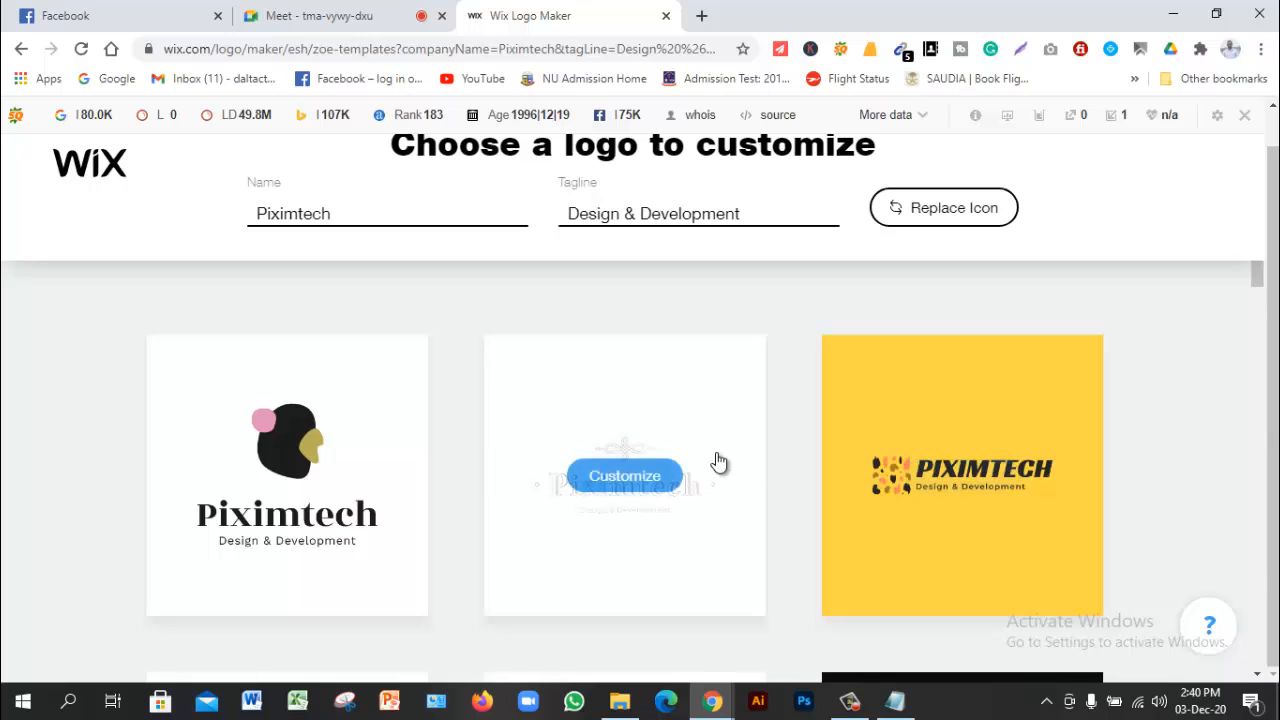
Admit all waiting guests to the Google Meet call, reaching 16 people, then return to Wix.
{"action": "scroll", "coordinate": [720, 460], "scroll_direction": "down", "scroll_amount": 3}
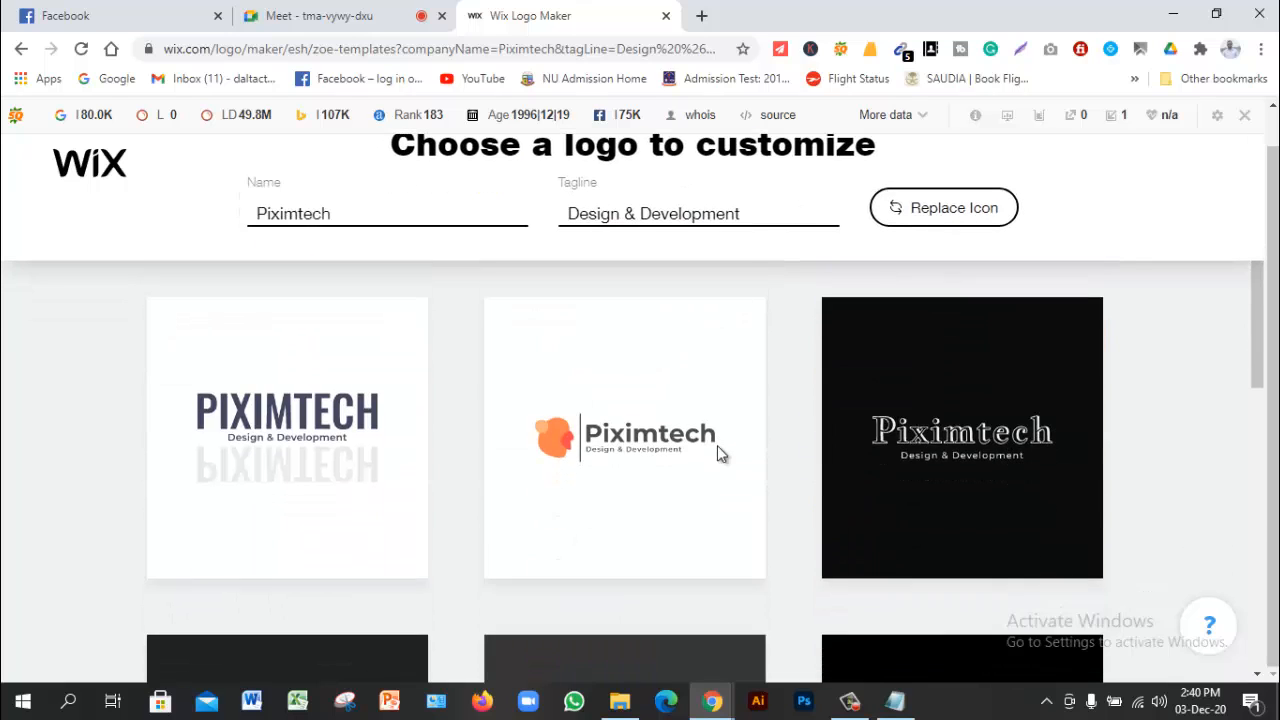
{"action": "scroll", "coordinate": [720, 455], "scroll_direction": "down", "scroll_amount": 1}
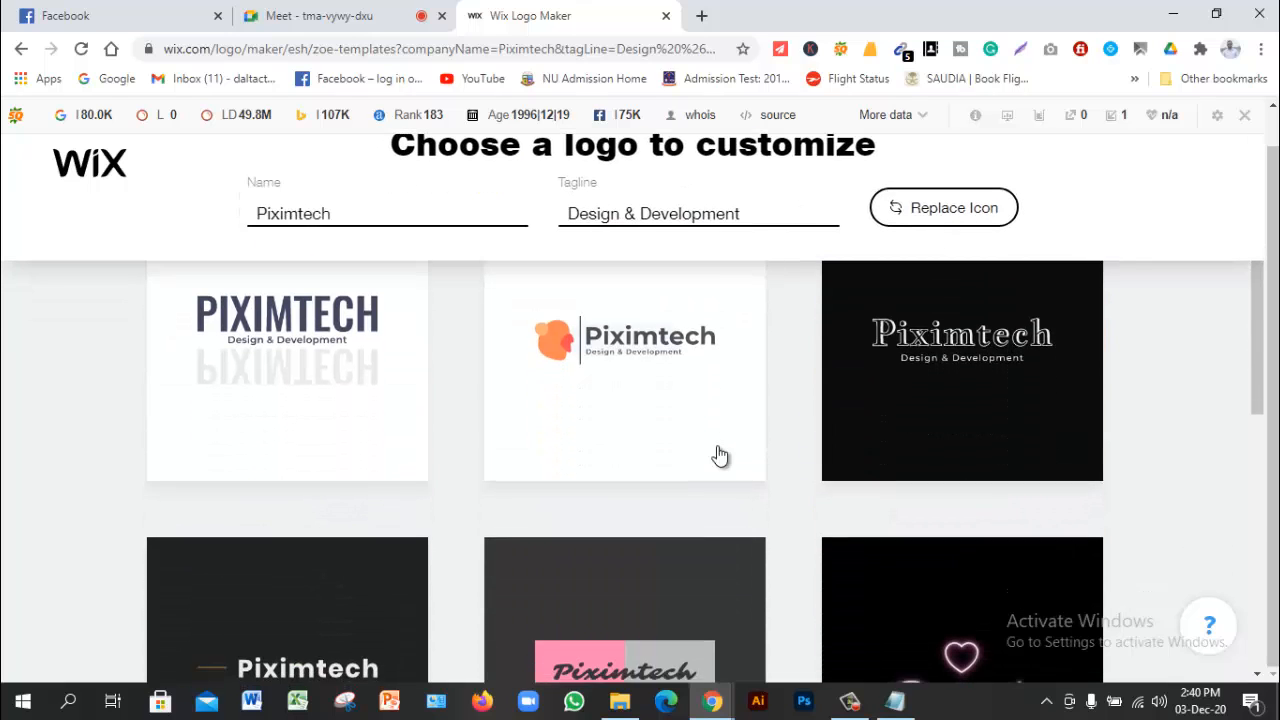
{"action": "scroll", "coordinate": [717, 455], "scroll_direction": "down", "scroll_amount": 2}
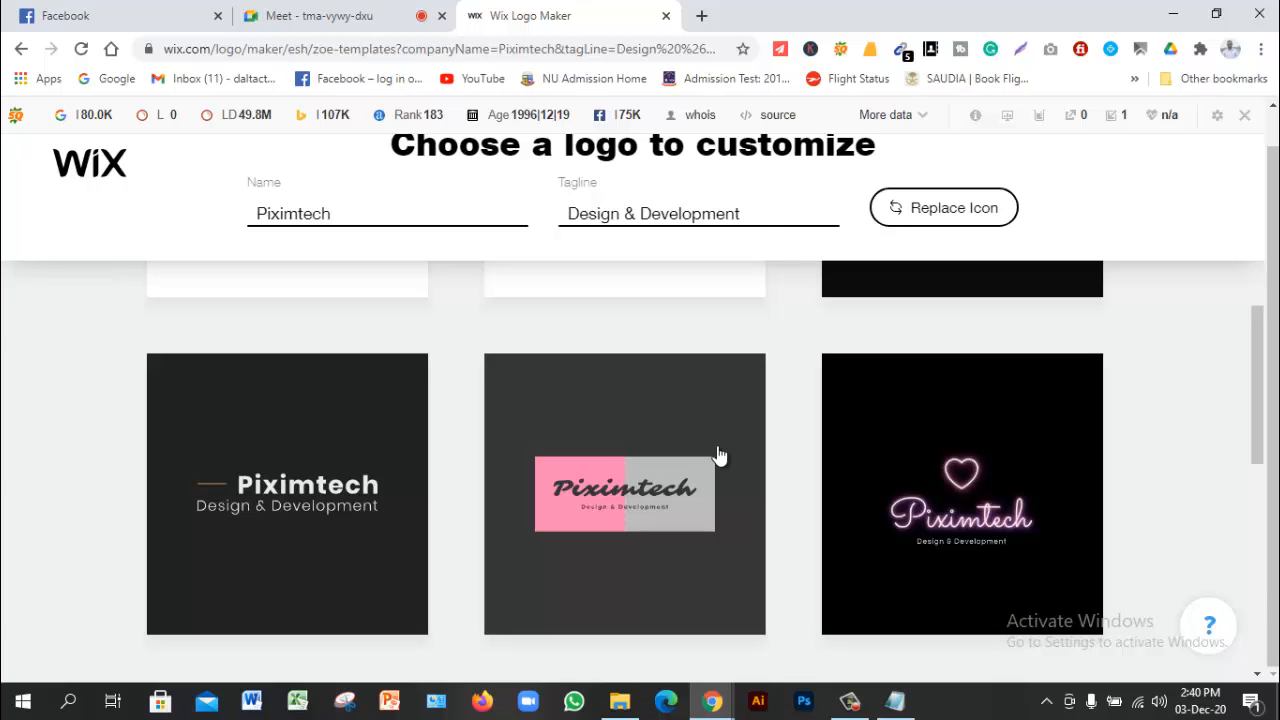
{"action": "scroll", "coordinate": [717, 455], "scroll_direction": "down", "scroll_amount": 2}
{"action": "left_click", "coordinate": [349, 18]}
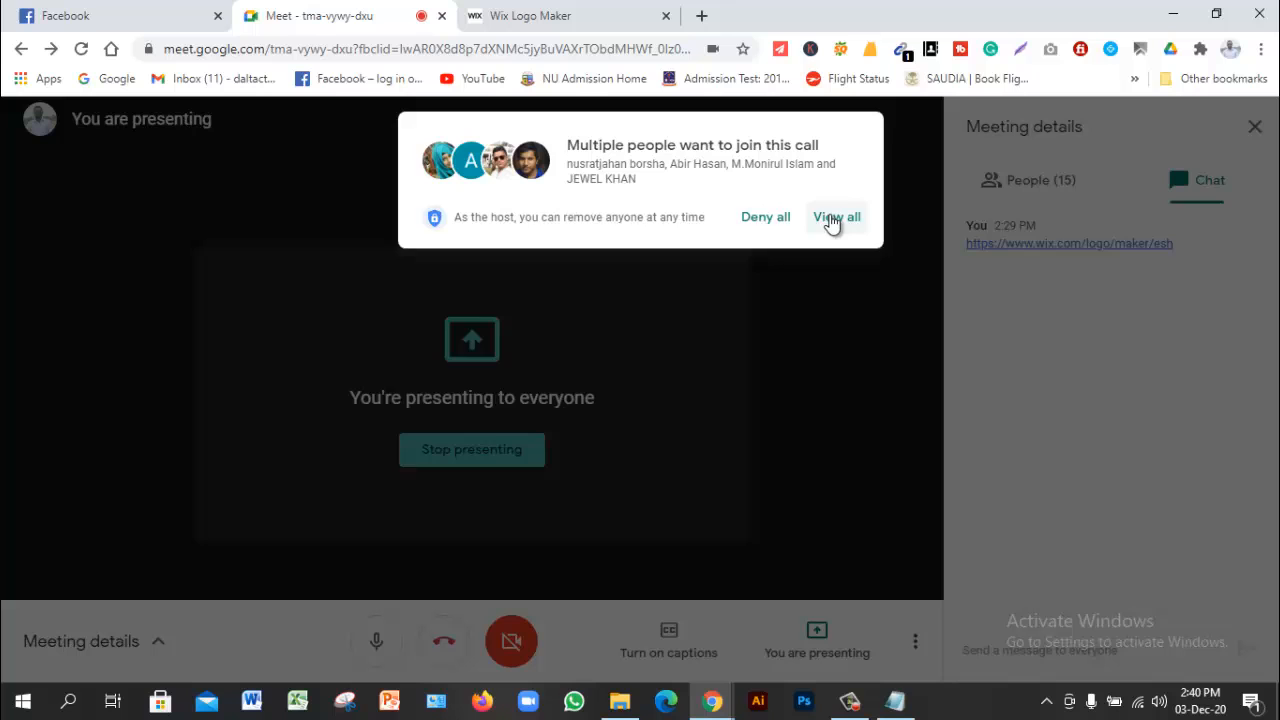
{"action": "left_click", "coordinate": [832, 217]}
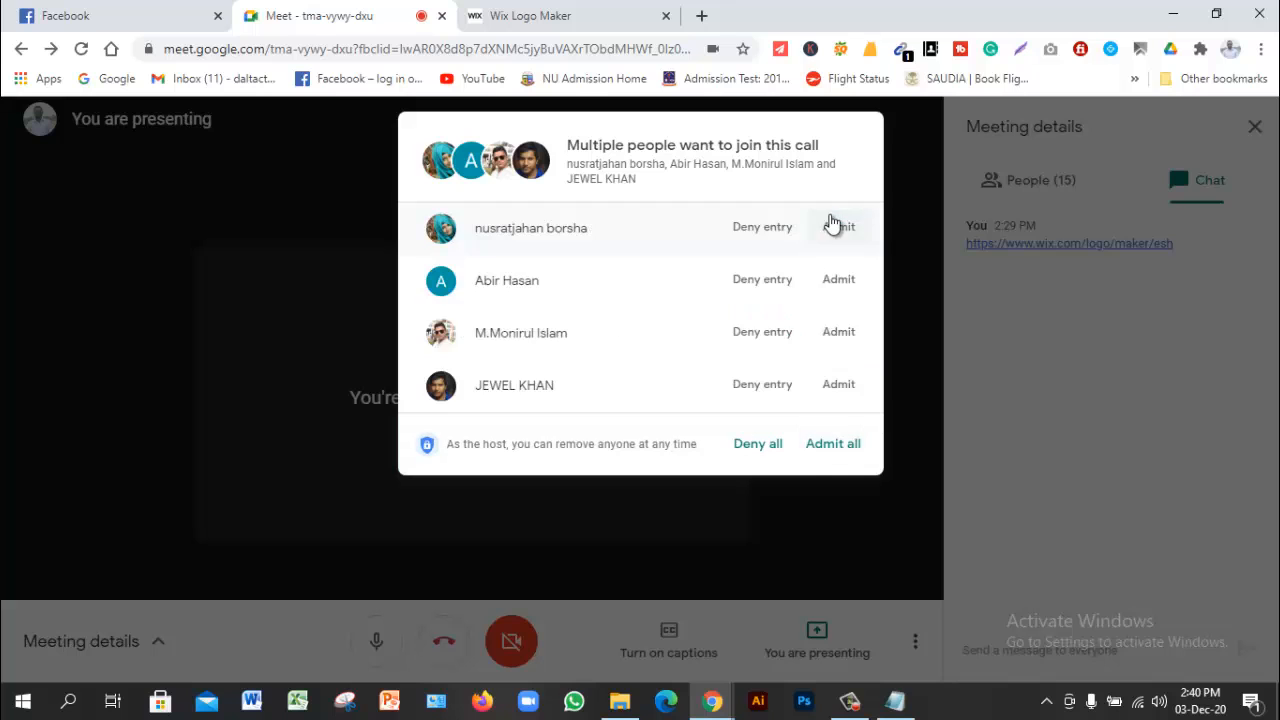
{"action": "left_click", "coordinate": [833, 450]}
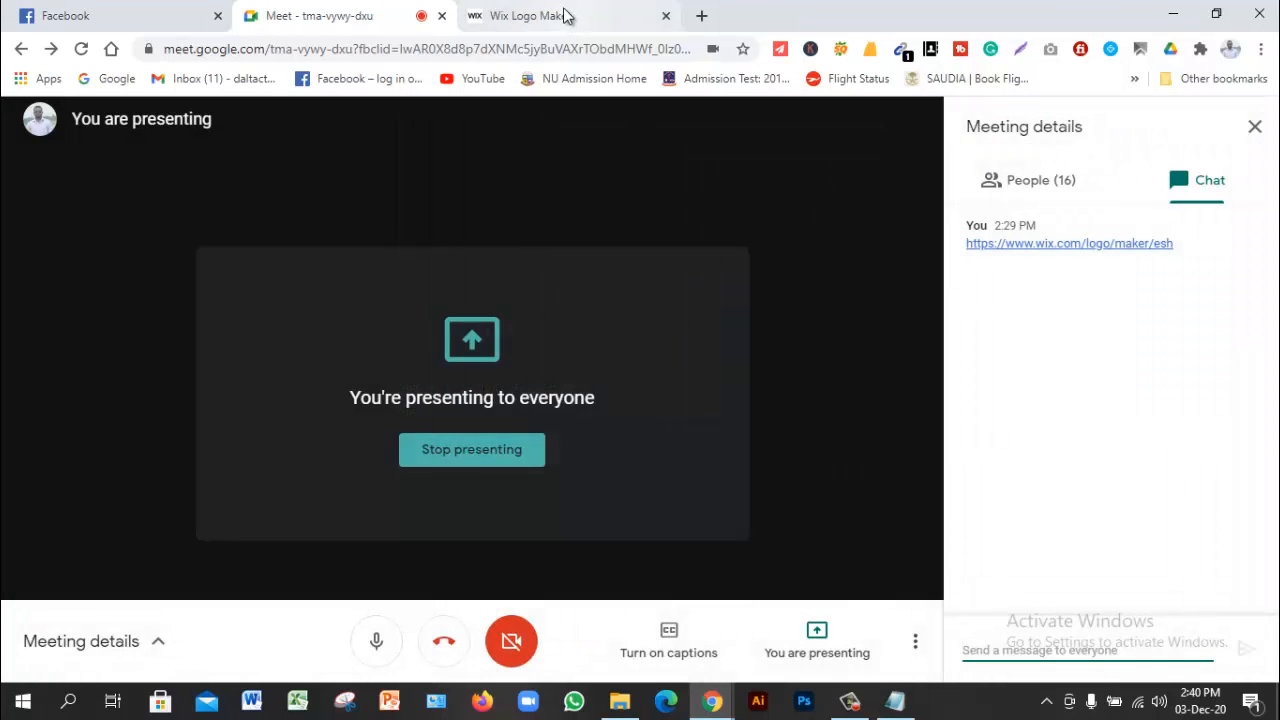
{"action": "left_click", "coordinate": [565, 15]}
Load more Piximtech templates and scroll through the newly added designs.
{"action": "scroll", "coordinate": [686, 523], "scroll_direction": "down", "scroll_amount": 2}
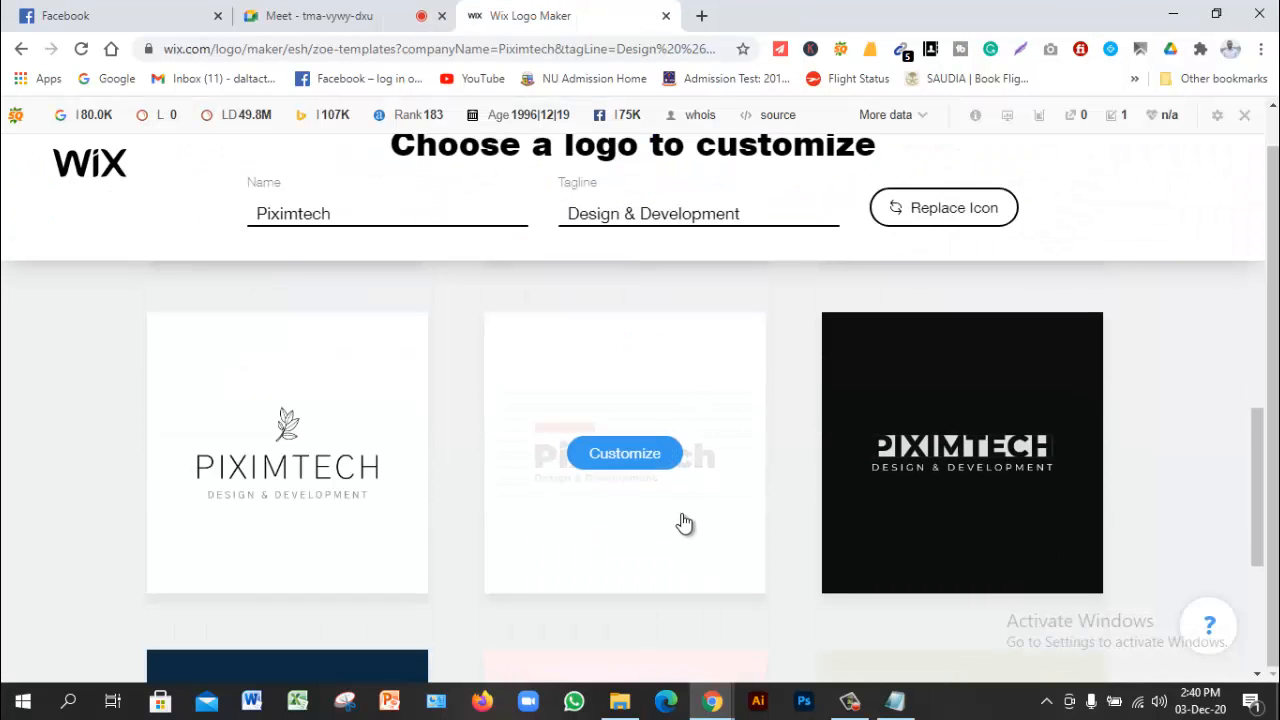
{"action": "scroll", "coordinate": [684, 523], "scroll_direction": "down", "scroll_amount": 2}
{"action": "scroll", "coordinate": [684, 523], "scroll_direction": "down", "scroll_amount": 2}
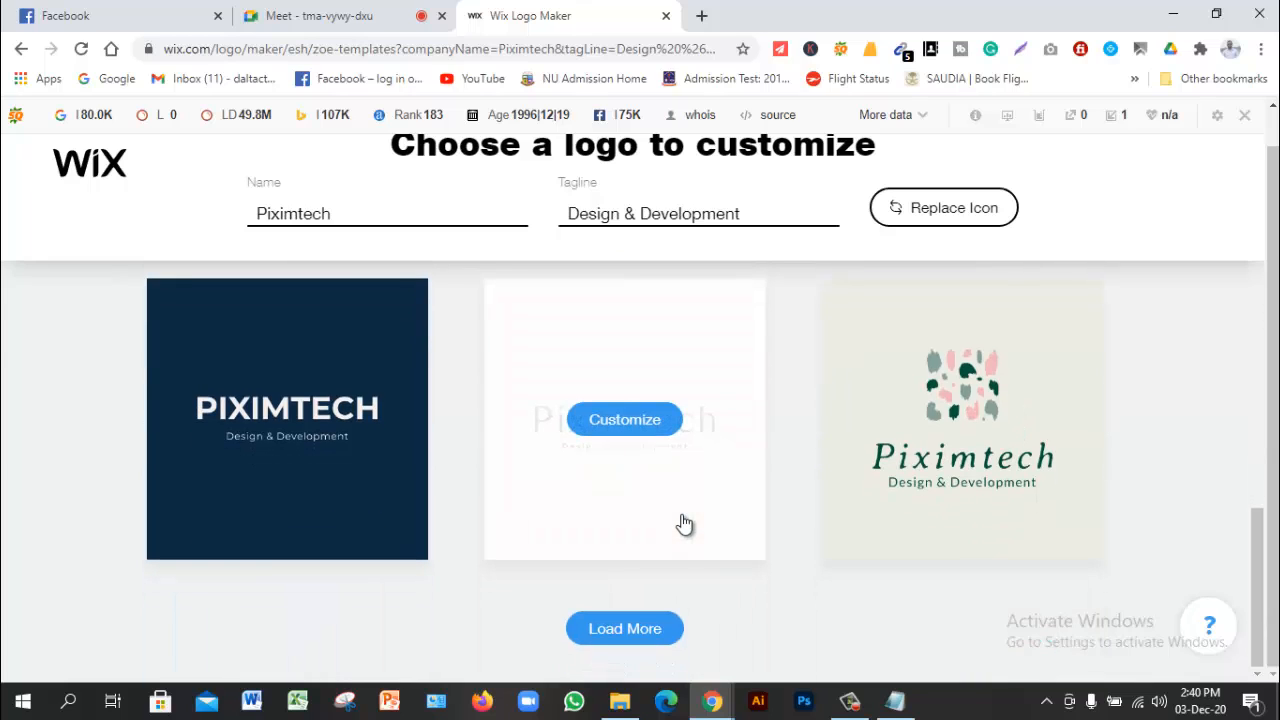
{"action": "left_click", "coordinate": [673, 634]}
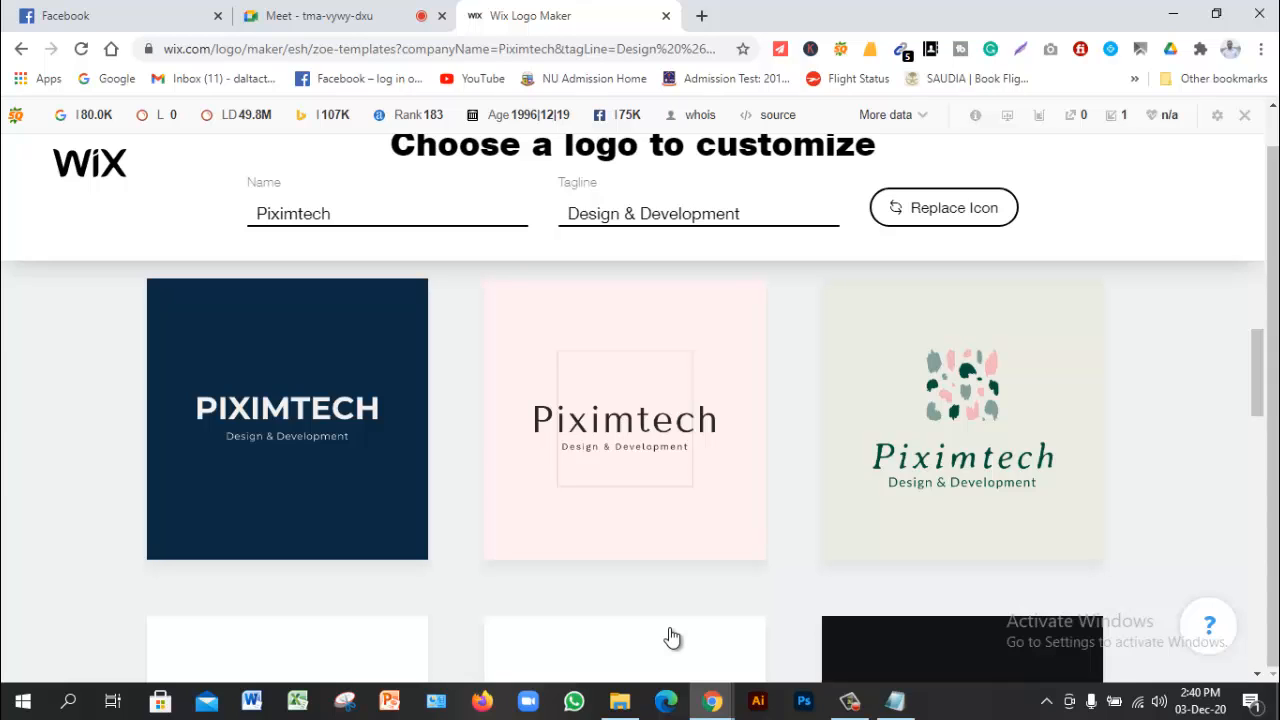
{"action": "scroll", "coordinate": [649, 560], "scroll_direction": "down", "scroll_amount": 2}
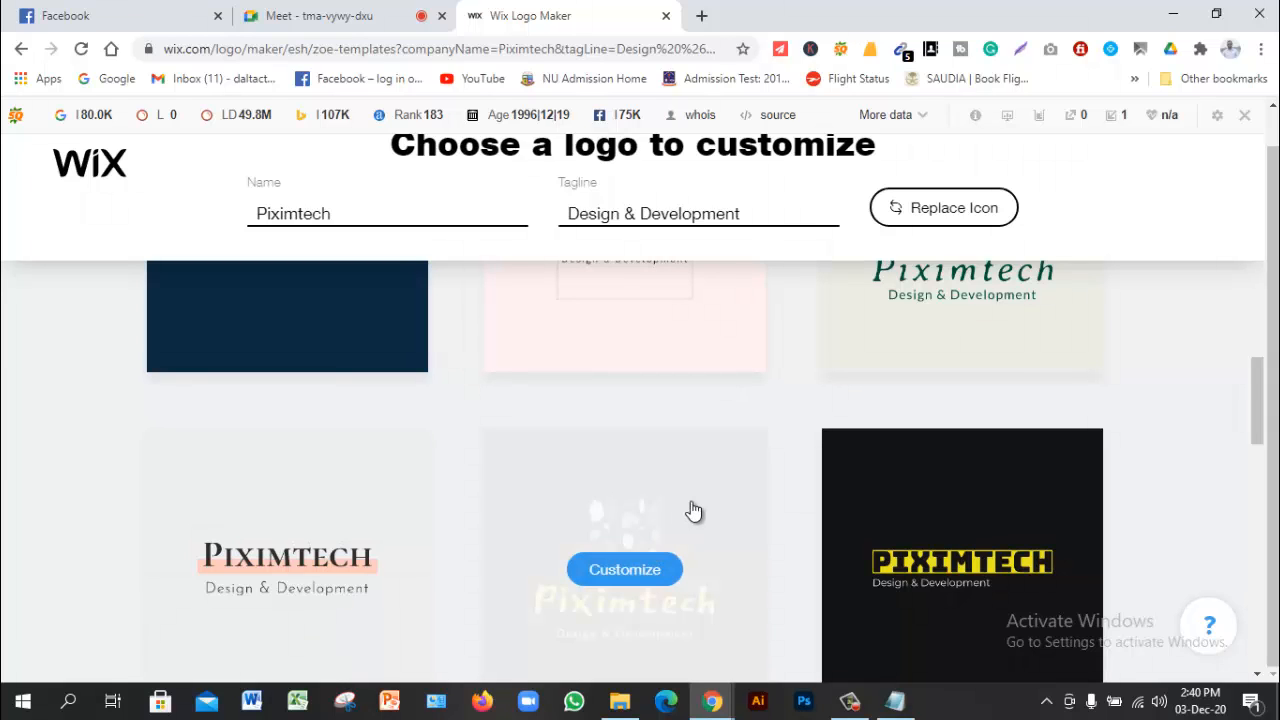
{"action": "scroll", "coordinate": [694, 511], "scroll_direction": "down", "scroll_amount": 2}
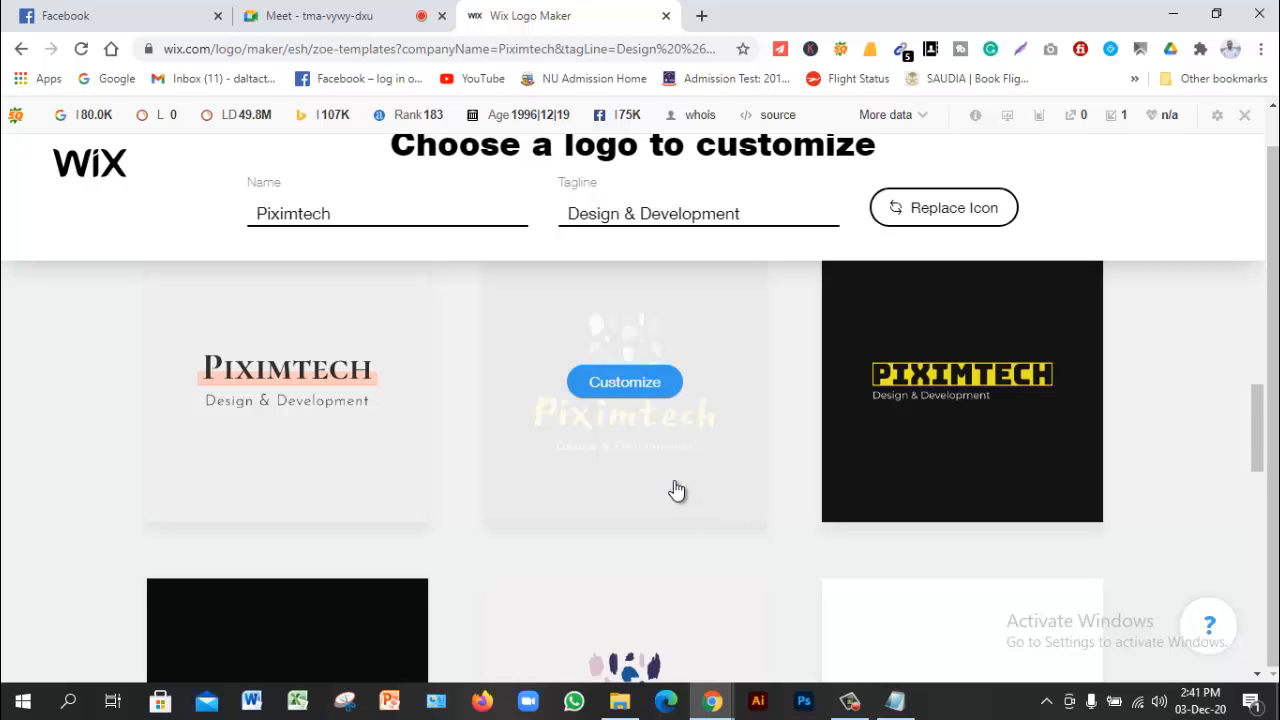
{"action": "scroll", "coordinate": [676, 490], "scroll_direction": "down", "scroll_amount": 3}
{"action": "scroll", "coordinate": [676, 490], "scroll_direction": "down", "scroll_amount": 4}
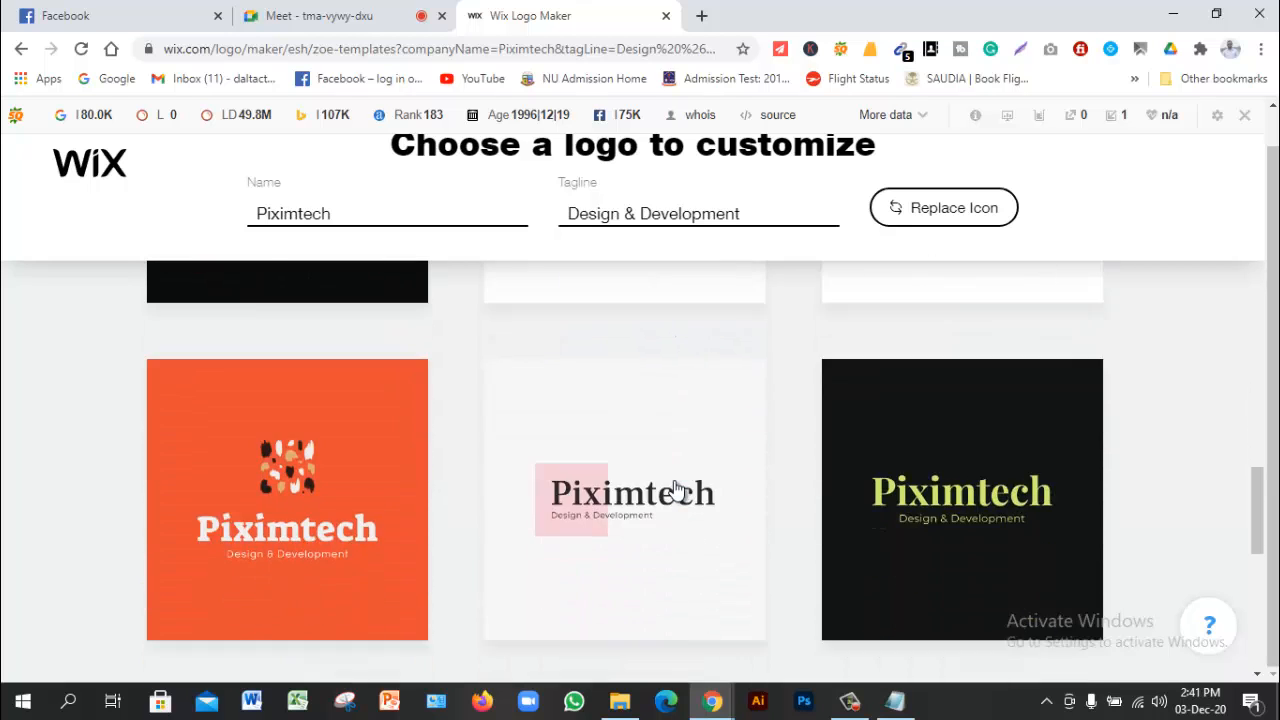
{"action": "scroll", "coordinate": [676, 490], "scroll_direction": "down", "scroll_amount": 4}
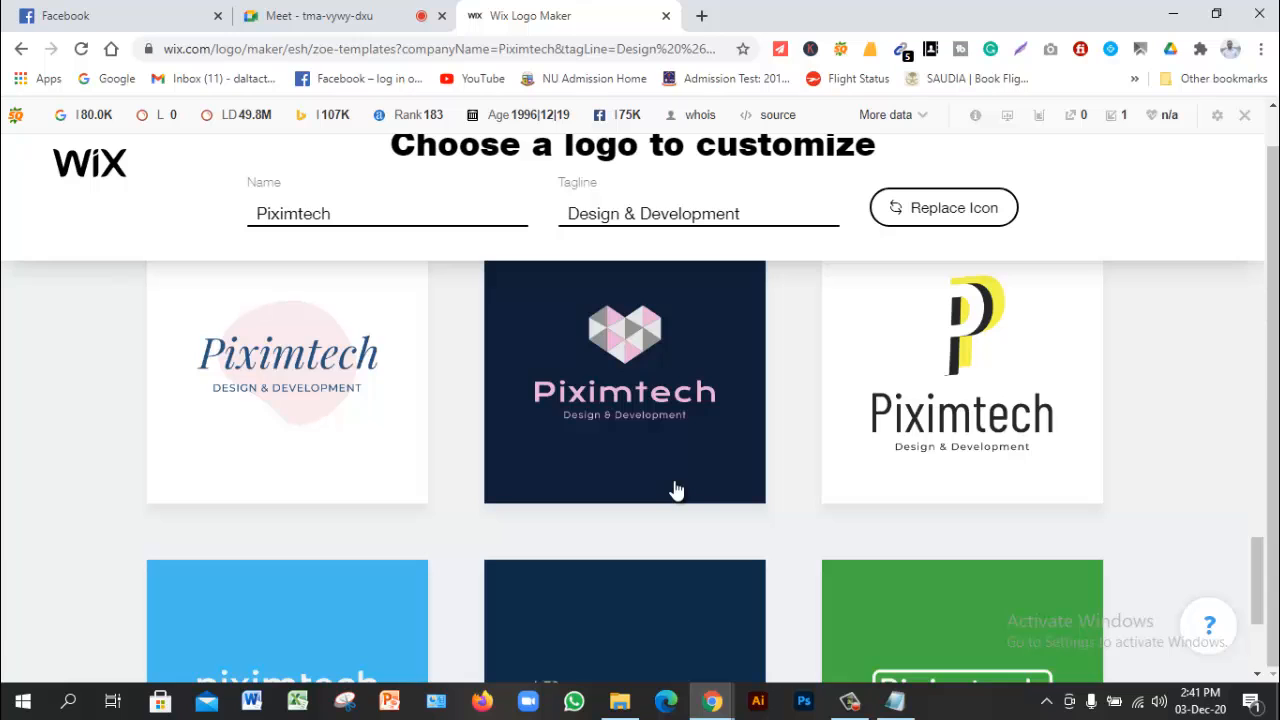
{"action": "scroll", "coordinate": [676, 490], "scroll_direction": "down", "scroll_amount": 3}
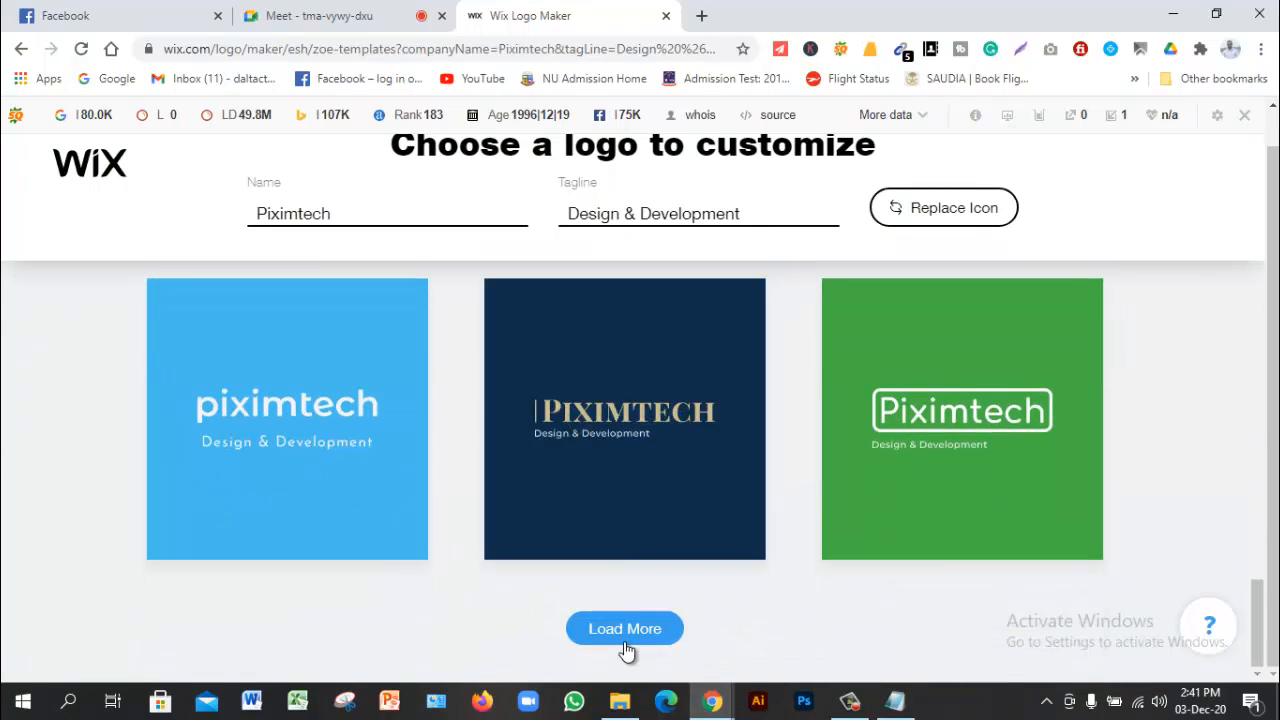
Load a further batch of Piximtech designs and browse down to the next Load More.
{"action": "left_click", "coordinate": [624, 640]}
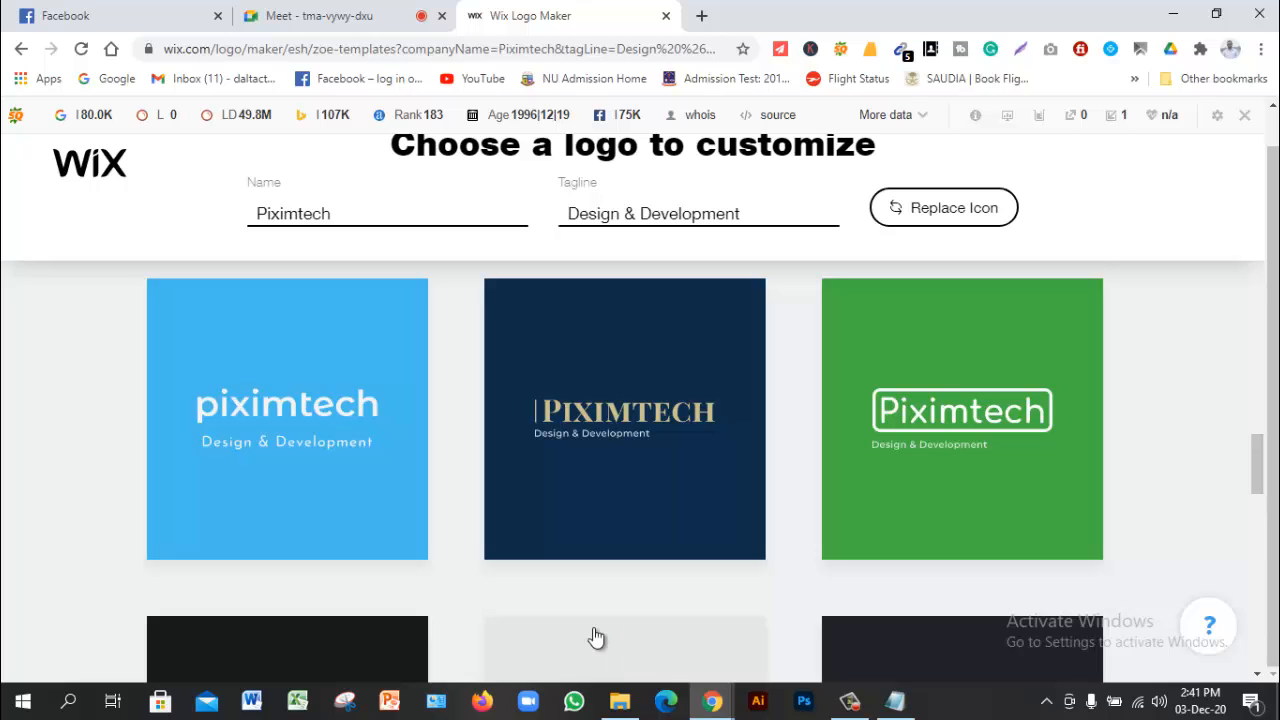
{"action": "scroll", "coordinate": [602, 568], "scroll_direction": "down", "scroll_amount": 1}
{"action": "scroll", "coordinate": [602, 560], "scroll_direction": "down", "scroll_amount": 3}
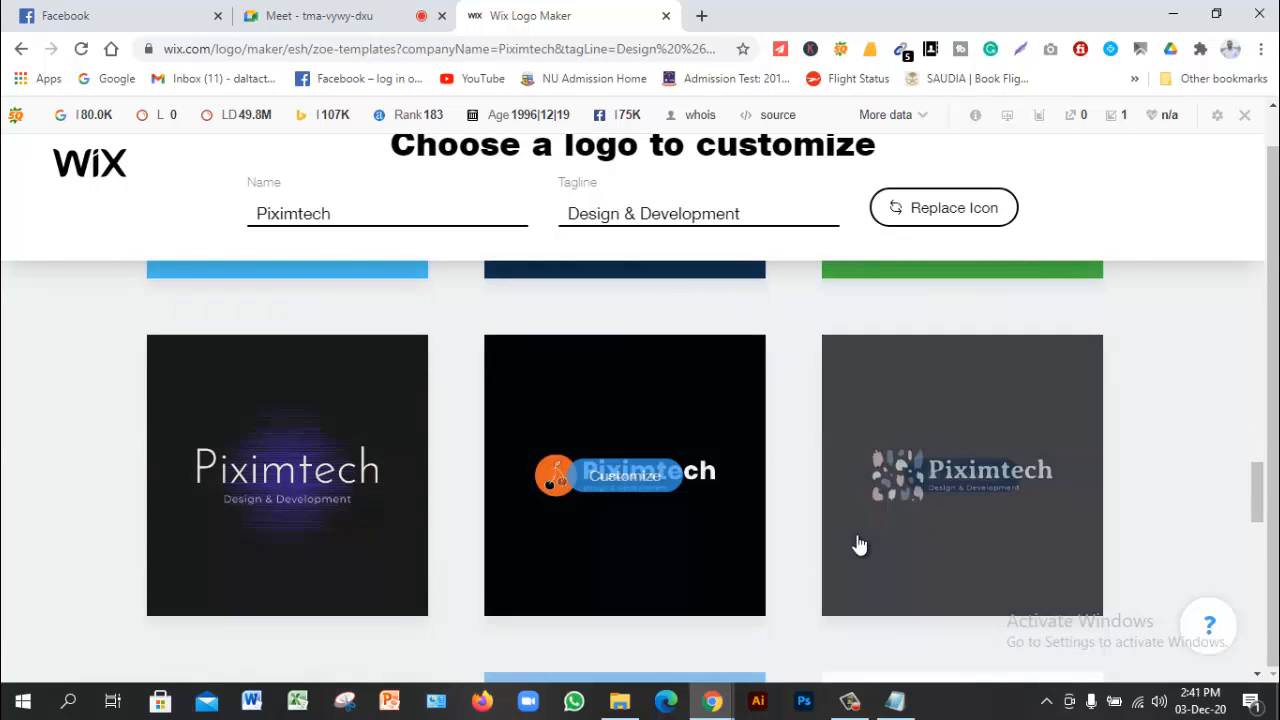
{"action": "scroll", "coordinate": [857, 543], "scroll_direction": "down", "scroll_amount": 3}
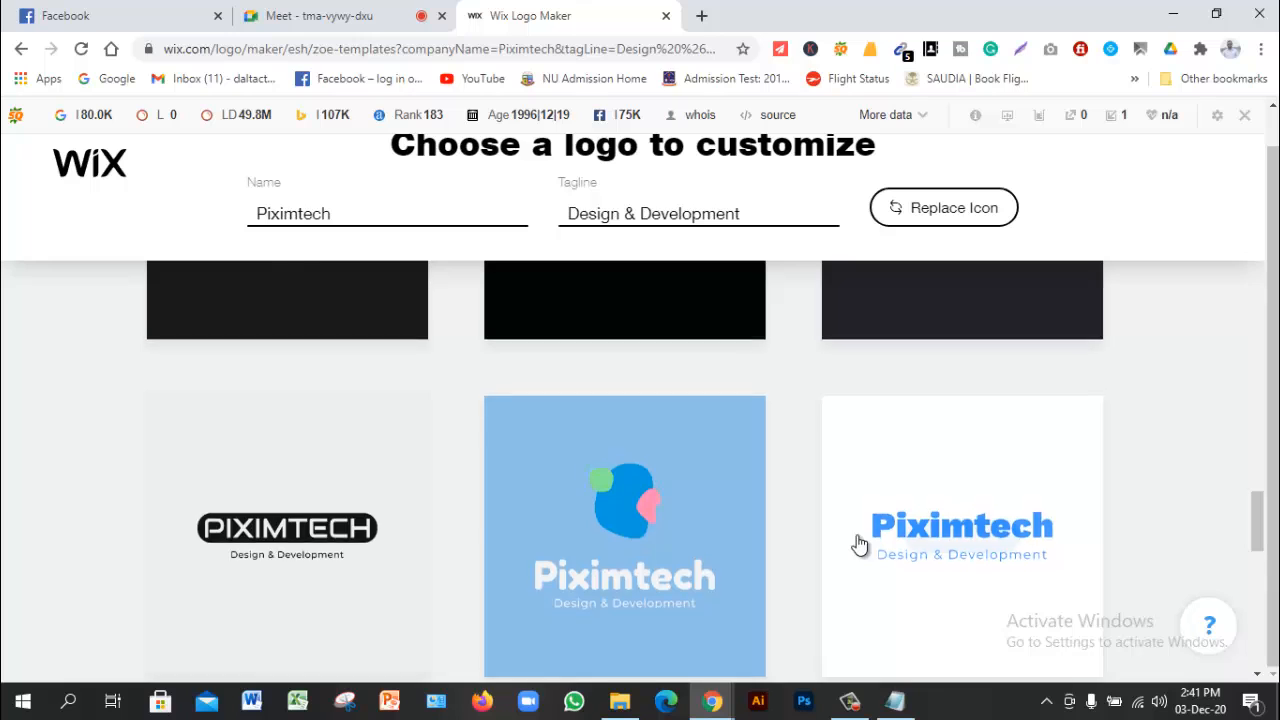
{"action": "scroll", "coordinate": [857, 543], "scroll_direction": "up", "scroll_amount": 2}
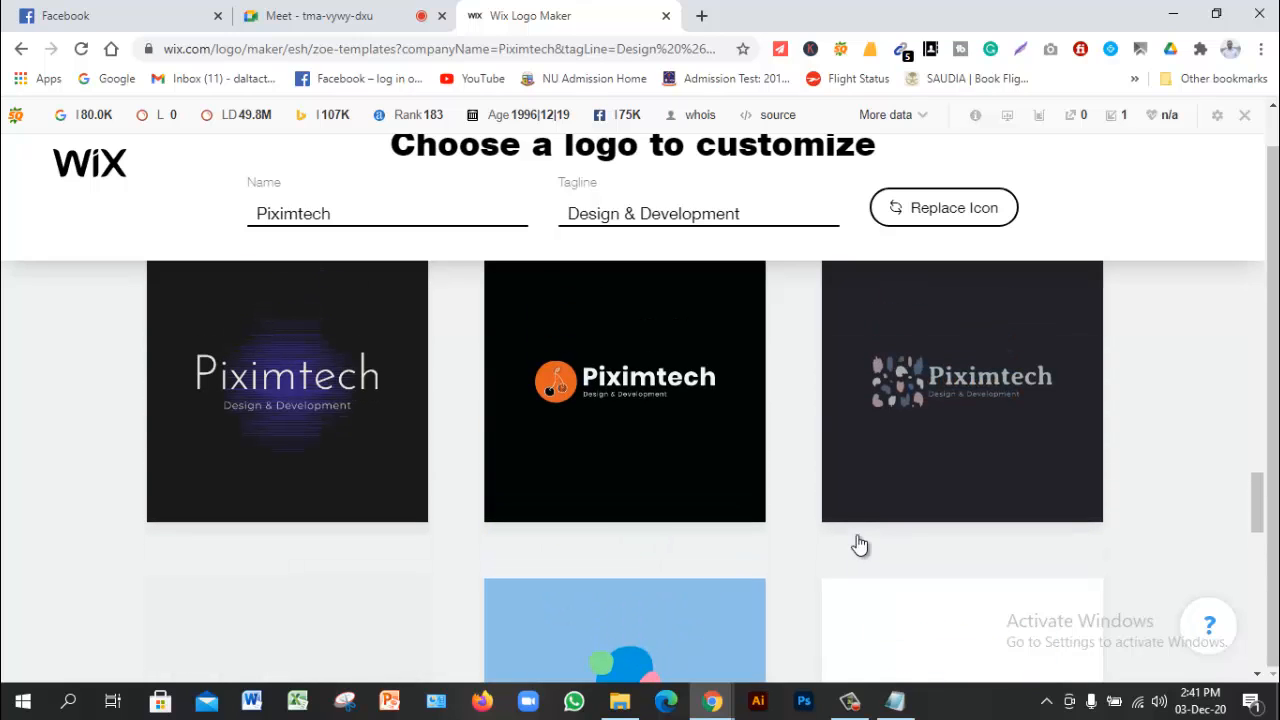
{"action": "scroll", "coordinate": [857, 543], "scroll_direction": "down", "scroll_amount": 5}
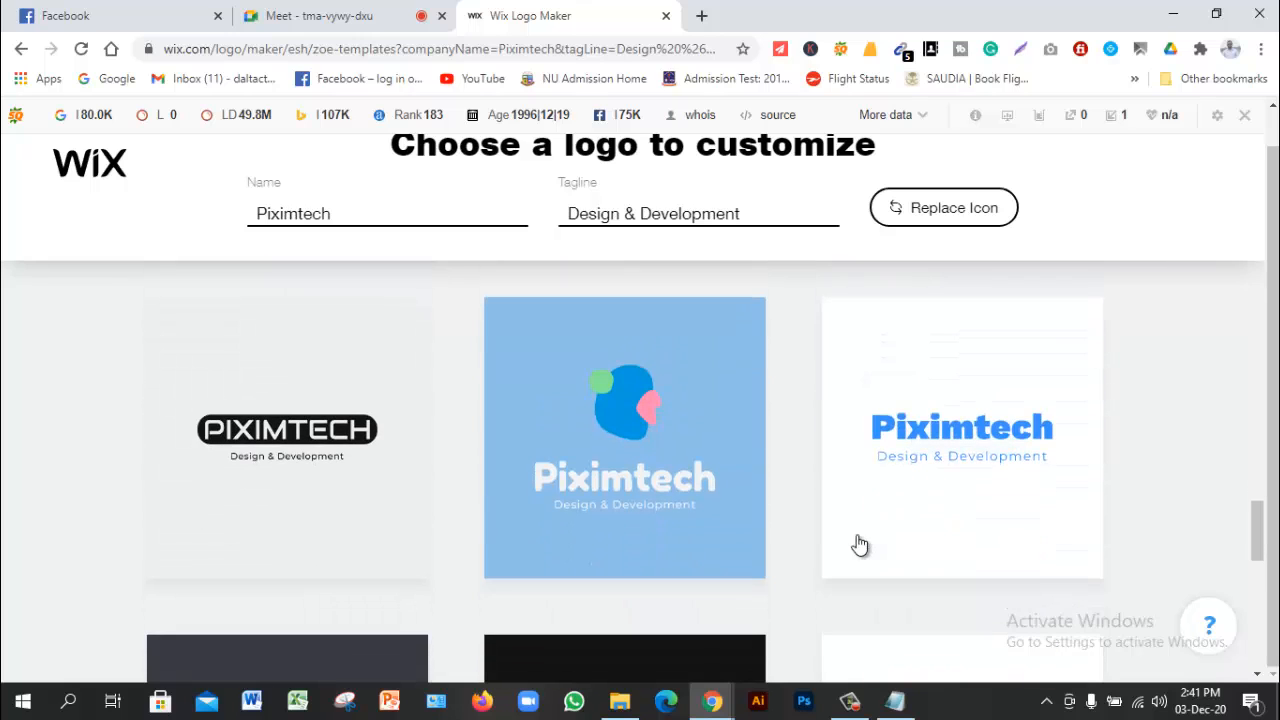
{"action": "scroll", "coordinate": [857, 543], "scroll_direction": "down", "scroll_amount": 3}
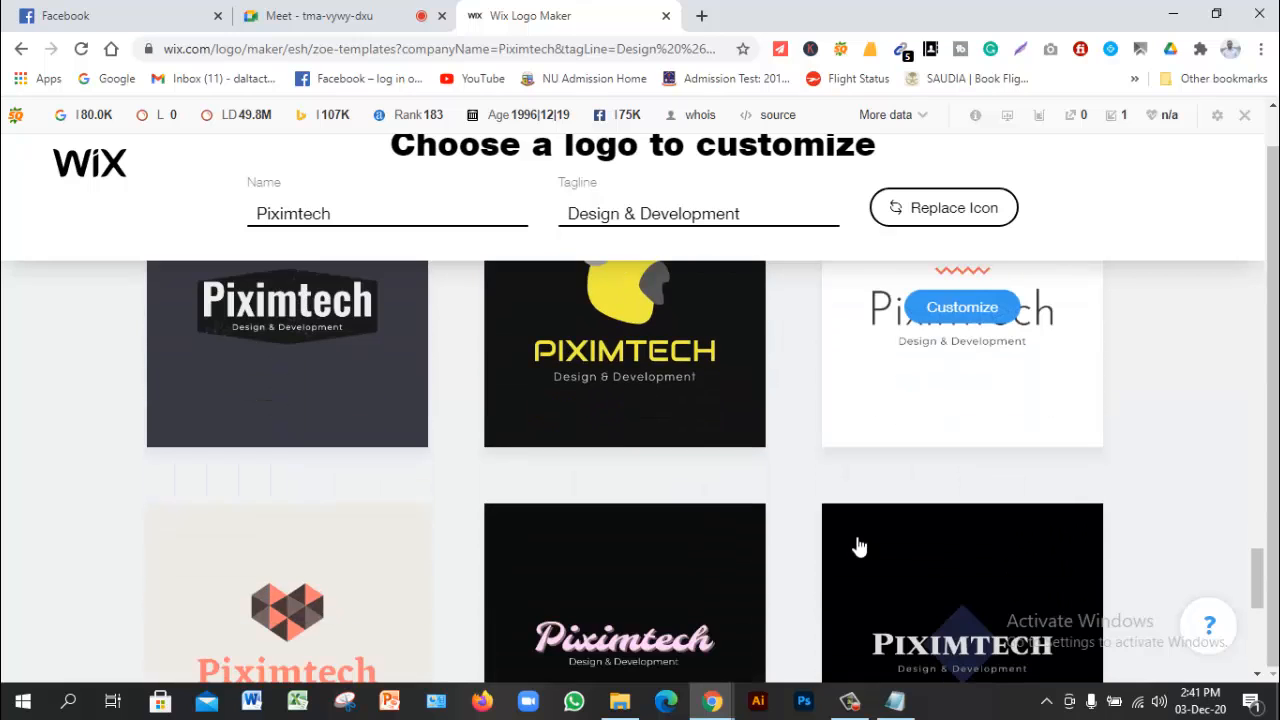
{"action": "scroll", "coordinate": [857, 543], "scroll_direction": "down", "scroll_amount": 2}
{"action": "scroll", "coordinate": [857, 545], "scroll_direction": "down", "scroll_amount": 3}
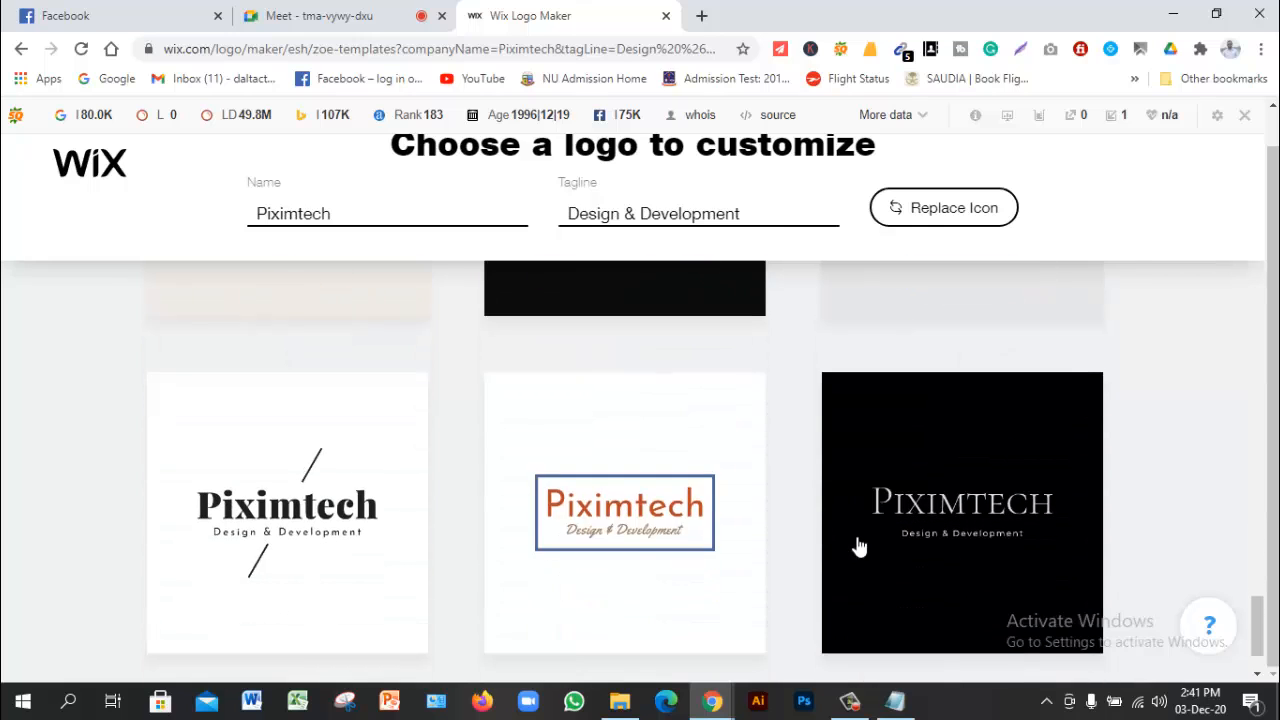
{"action": "scroll", "coordinate": [857, 545], "scroll_direction": "down", "scroll_amount": 1}
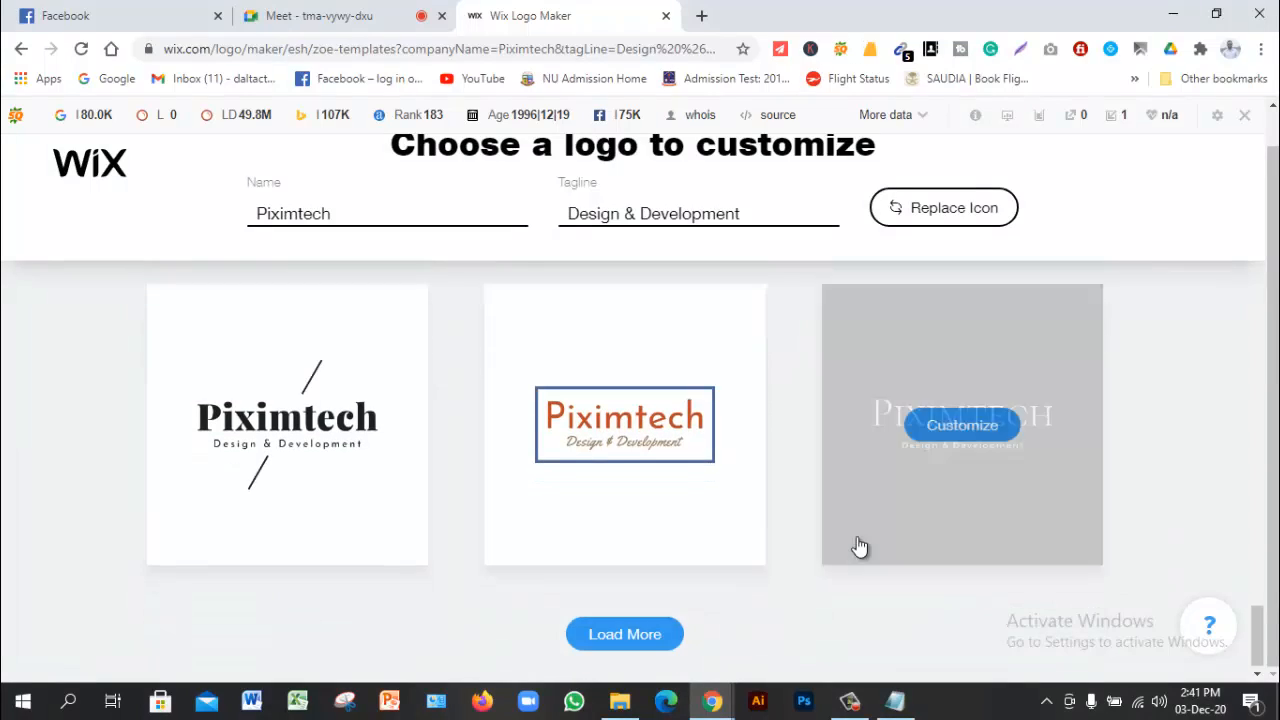
Load another batch of templates and dismiss the 'Need Help with Your Logo?' popup.
{"action": "left_click", "coordinate": [652, 628]}
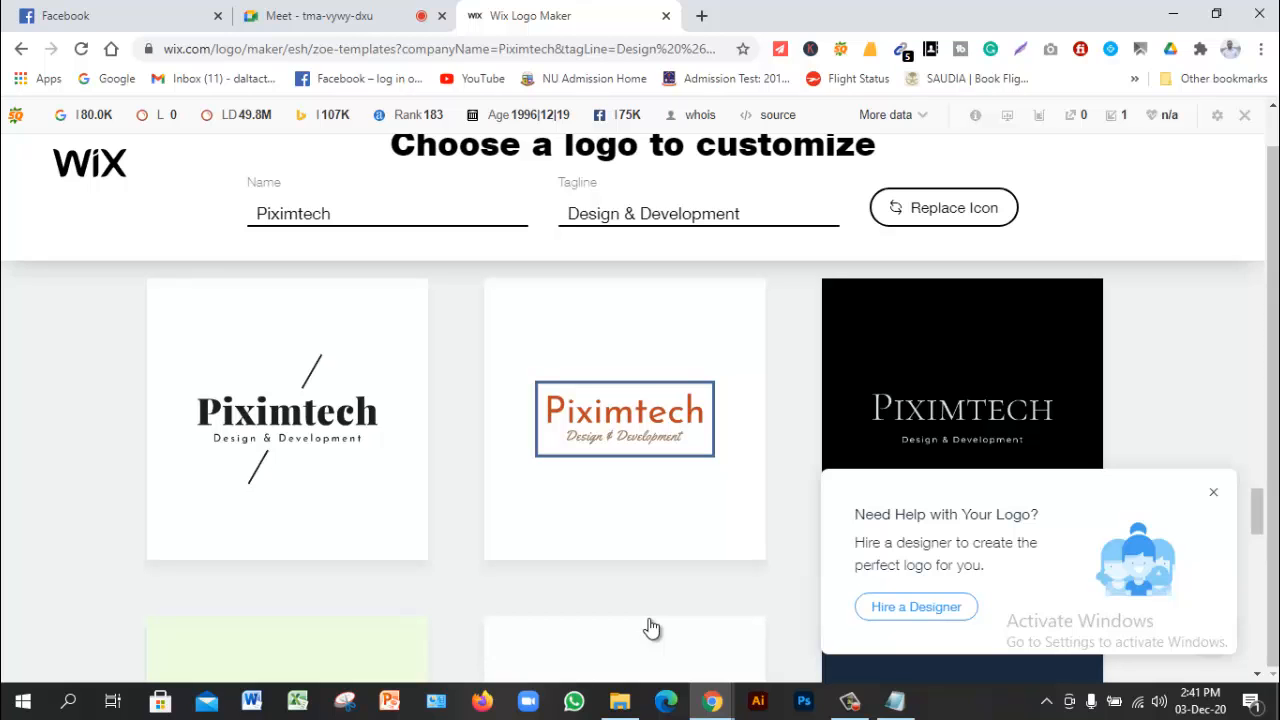
{"action": "scroll", "coordinate": [711, 489], "scroll_direction": "down", "scroll_amount": 5}
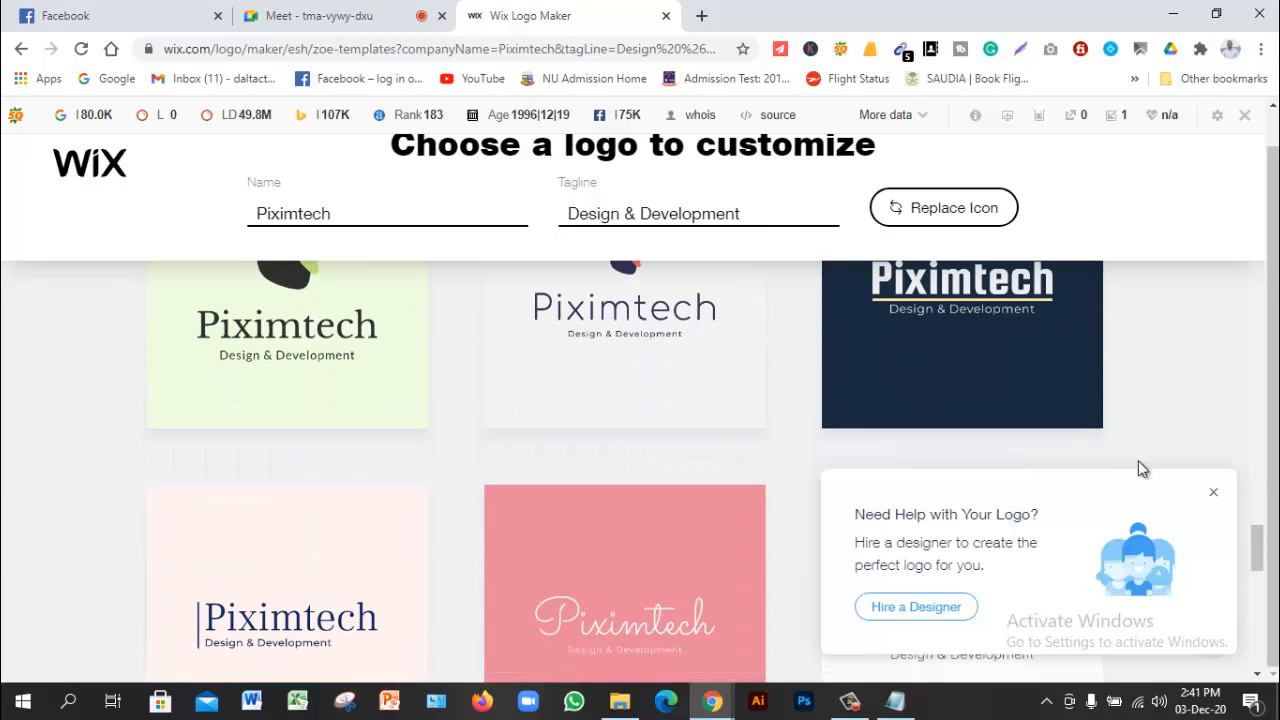
{"action": "left_click", "coordinate": [1213, 492]}
{"action": "scroll", "coordinate": [782, 481], "scroll_direction": "down", "scroll_amount": 3}
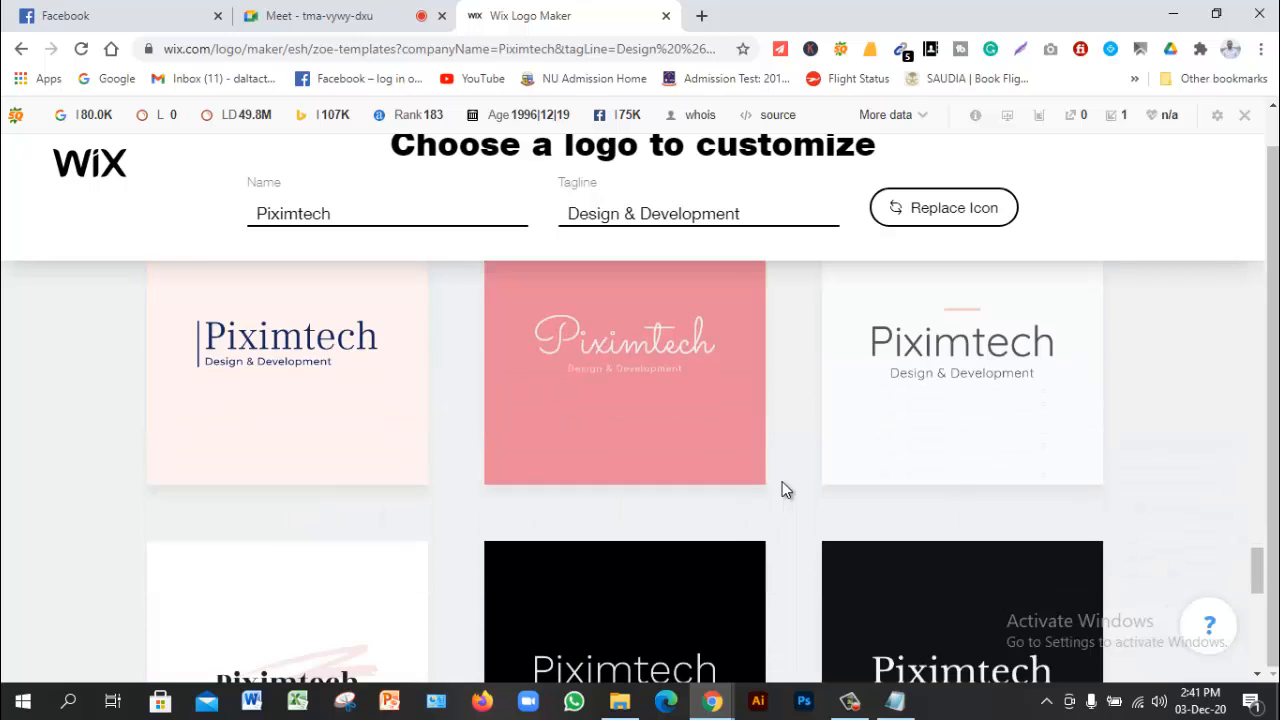
{"action": "scroll", "coordinate": [785, 489], "scroll_direction": "down", "scroll_amount": 3}
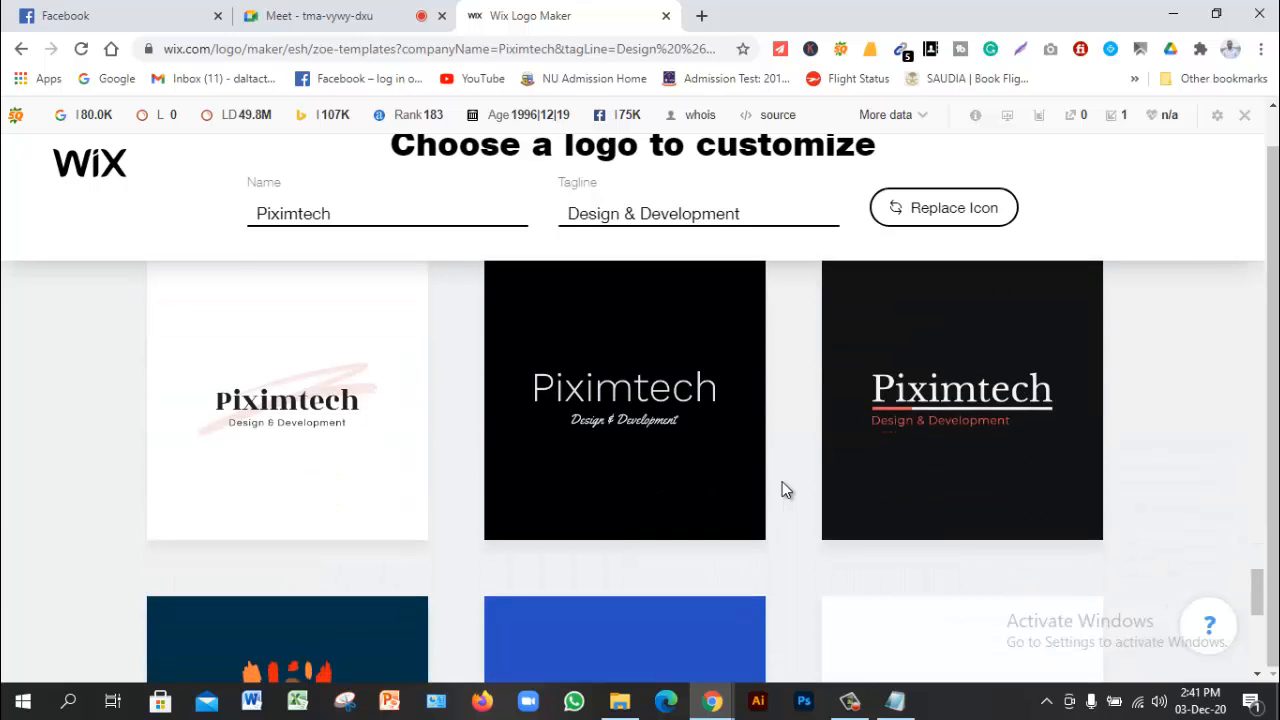
{"action": "scroll", "coordinate": [785, 489], "scroll_direction": "down", "scroll_amount": 2}
{"action": "scroll", "coordinate": [785, 489], "scroll_direction": "down", "scroll_amount": 2}
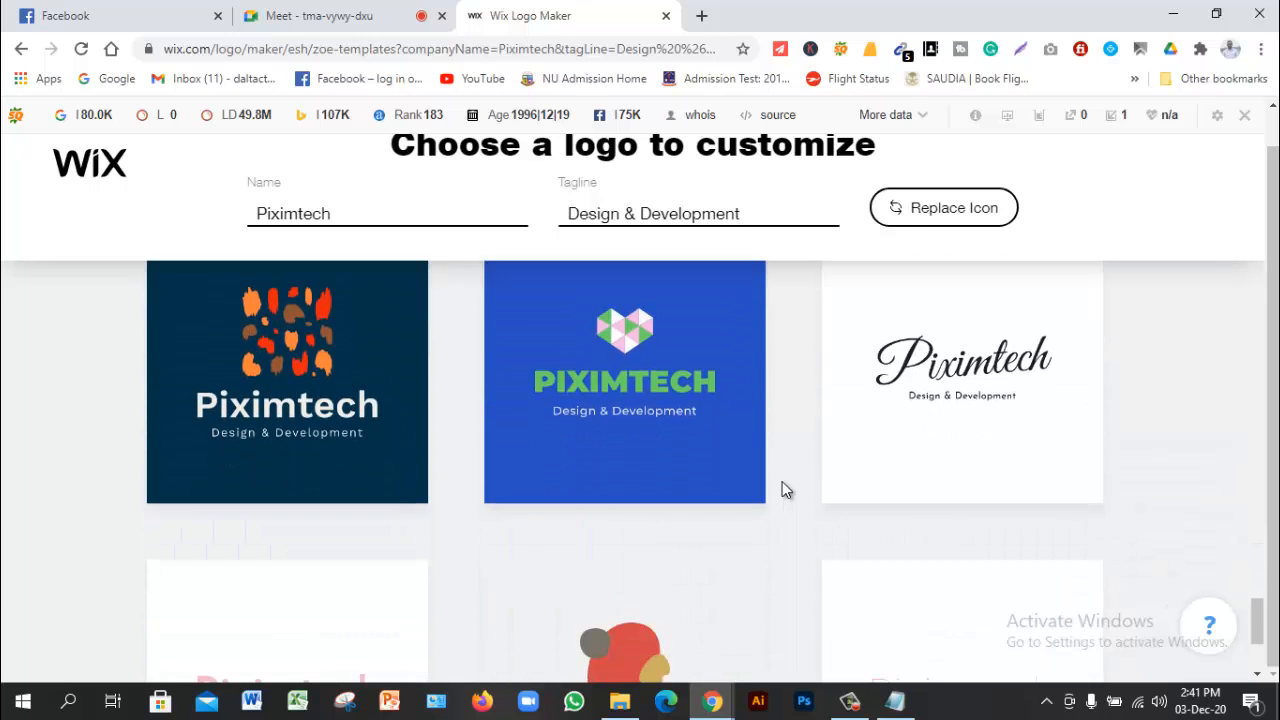
{"action": "scroll", "coordinate": [783, 489], "scroll_direction": "down", "scroll_amount": 3}
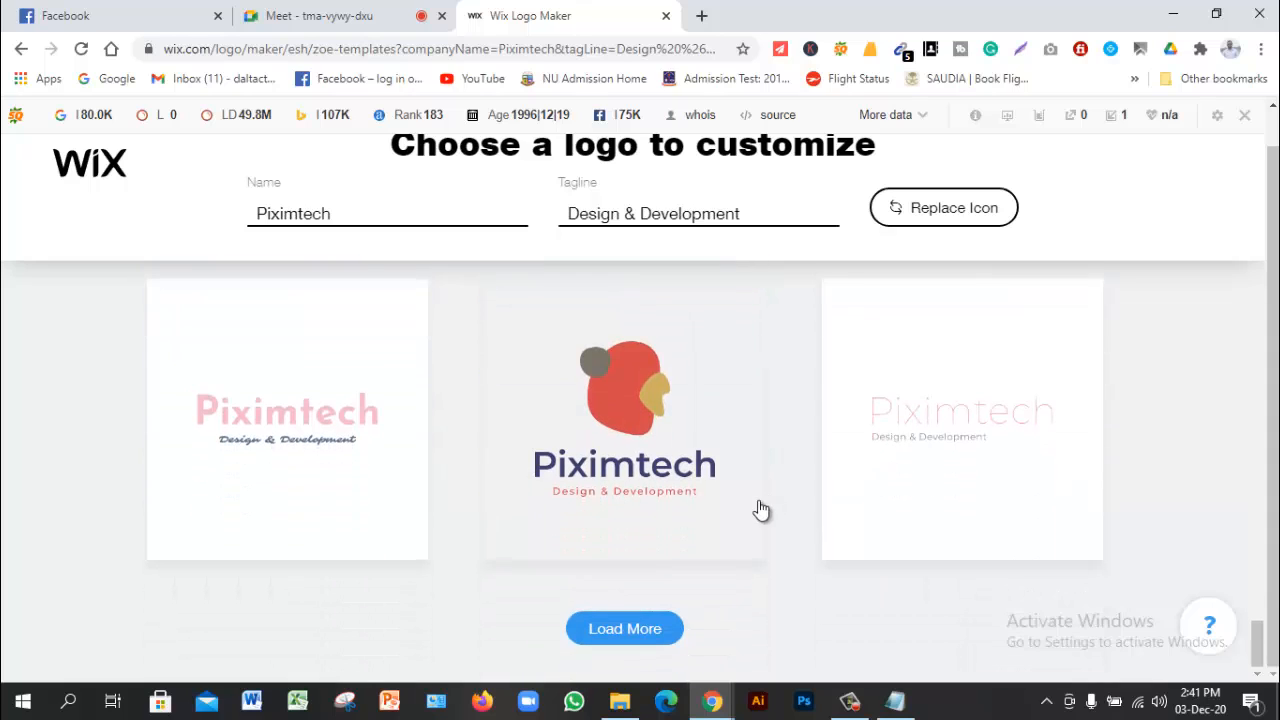
Load more templates and browse the dark-background 'Design & Development' Piximtech designs.
{"action": "left_click", "coordinate": [645, 640]}
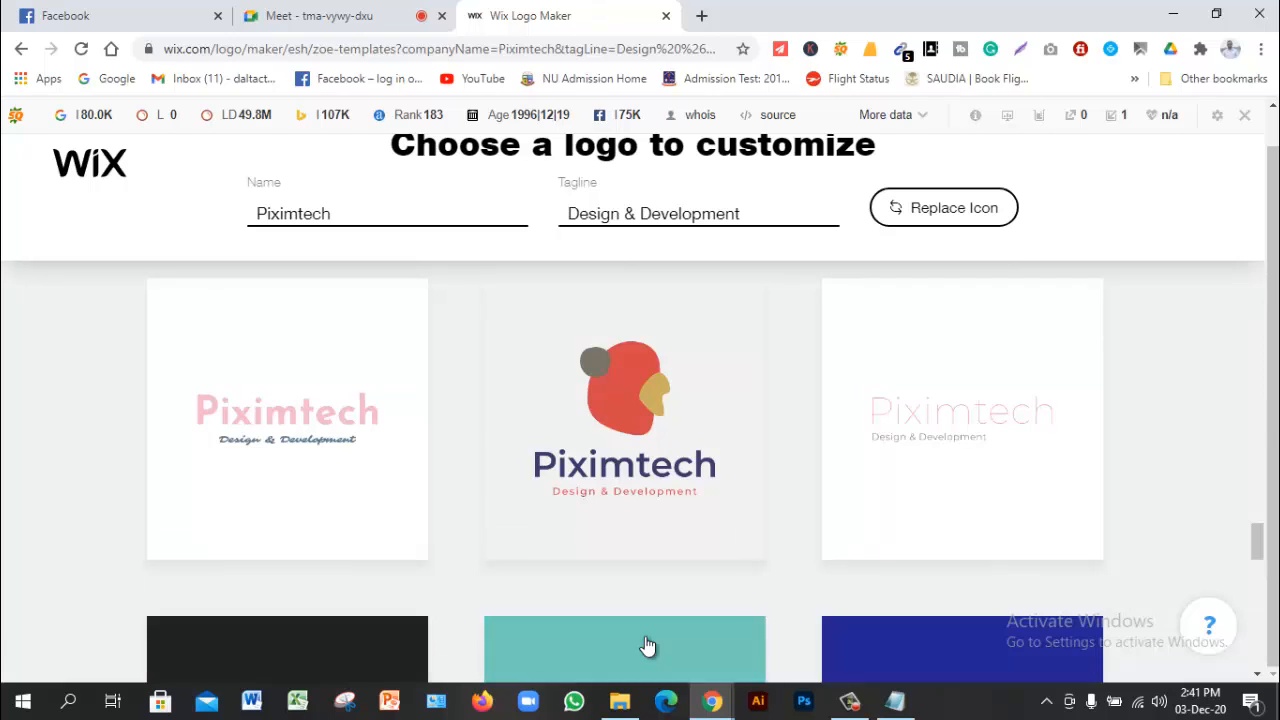
{"action": "scroll", "coordinate": [655, 520], "scroll_direction": "down", "scroll_amount": 1}
{"action": "scroll", "coordinate": [677, 500], "scroll_direction": "down", "scroll_amount": 2}
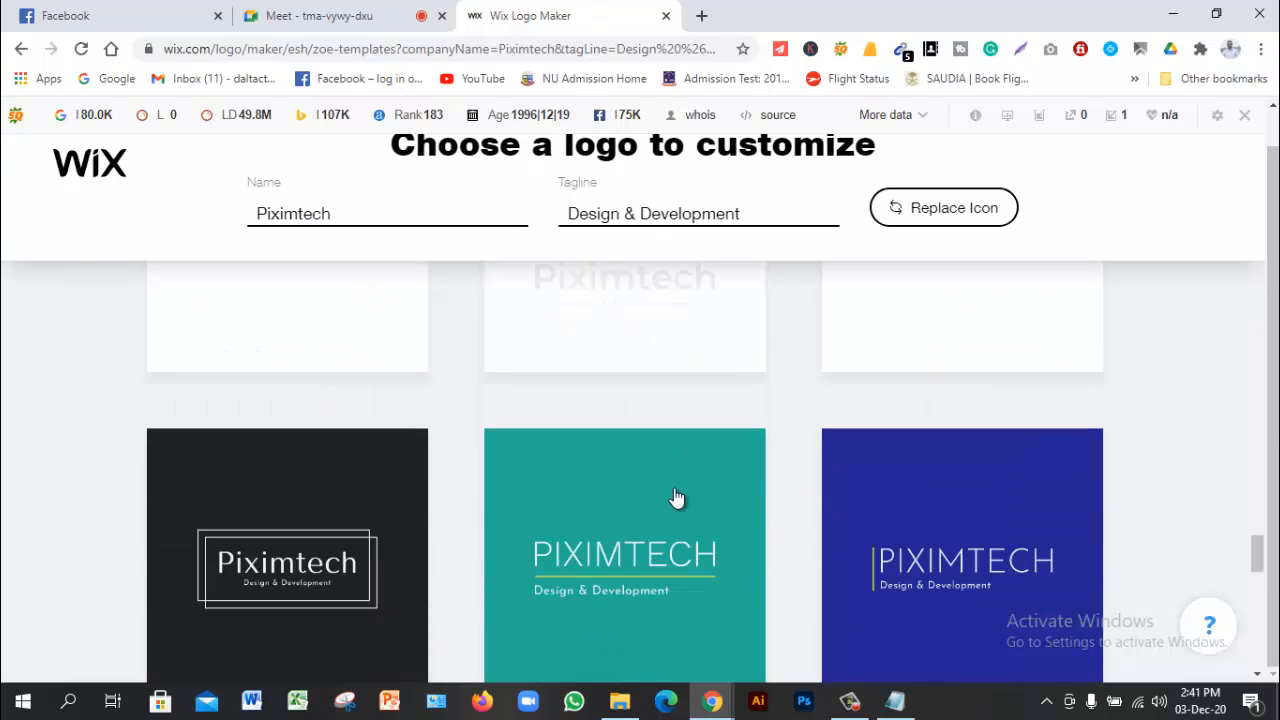
{"action": "scroll", "coordinate": [680, 505], "scroll_direction": "down", "scroll_amount": 2}
{"action": "scroll", "coordinate": [680, 505], "scroll_direction": "down", "scroll_amount": 2}
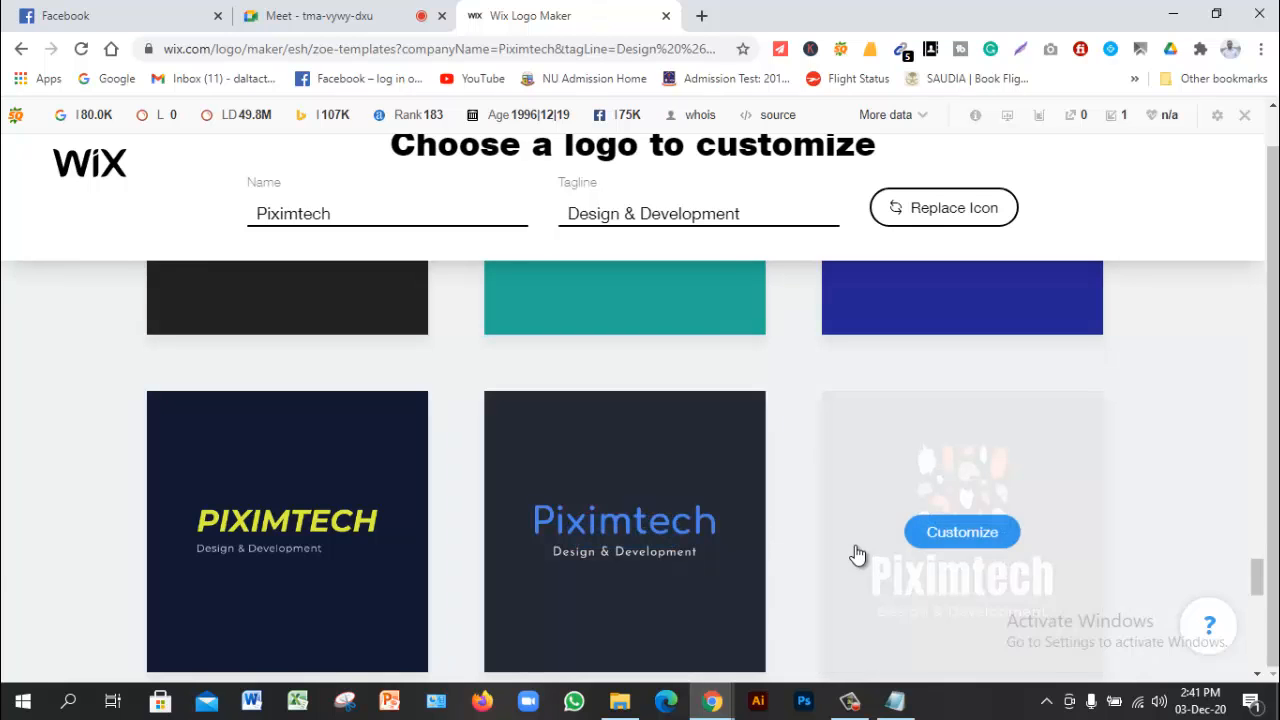
{"action": "scroll", "coordinate": [857, 557], "scroll_direction": "down", "scroll_amount": 5}
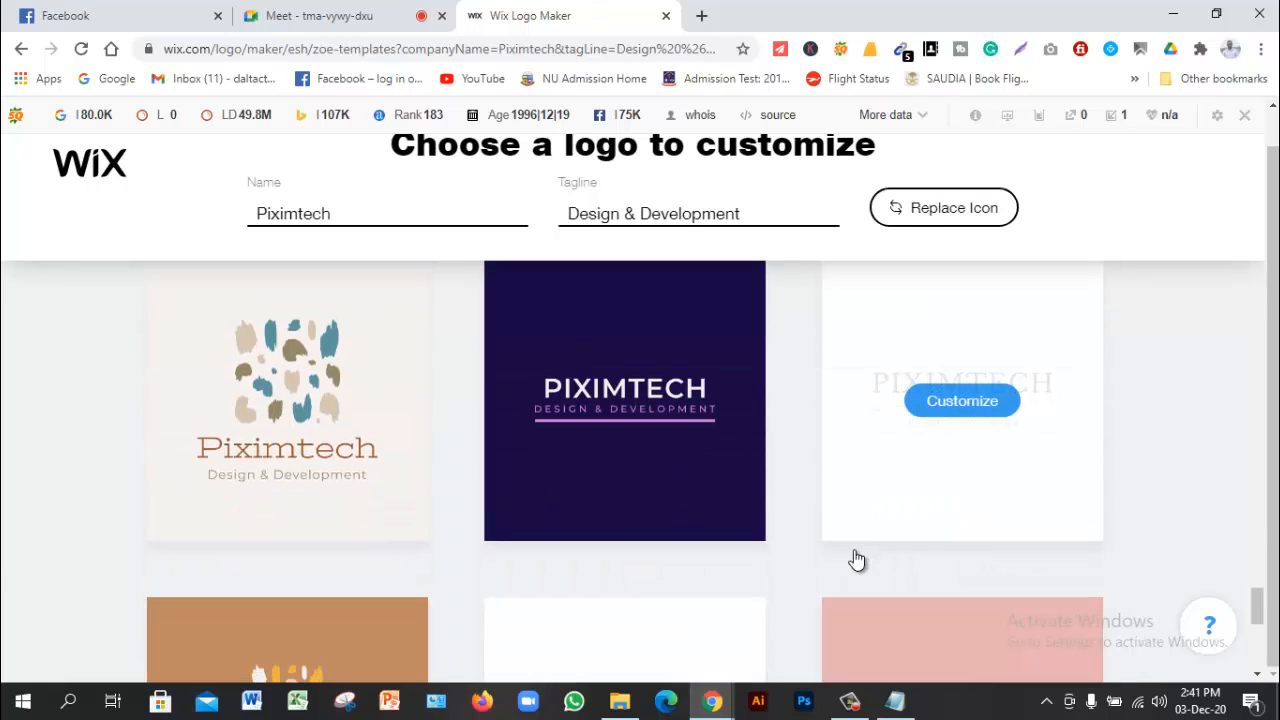
{"action": "scroll", "coordinate": [857, 559], "scroll_direction": "down", "scroll_amount": 2}
{"action": "scroll", "coordinate": [857, 560], "scroll_direction": "down", "scroll_amount": 4}
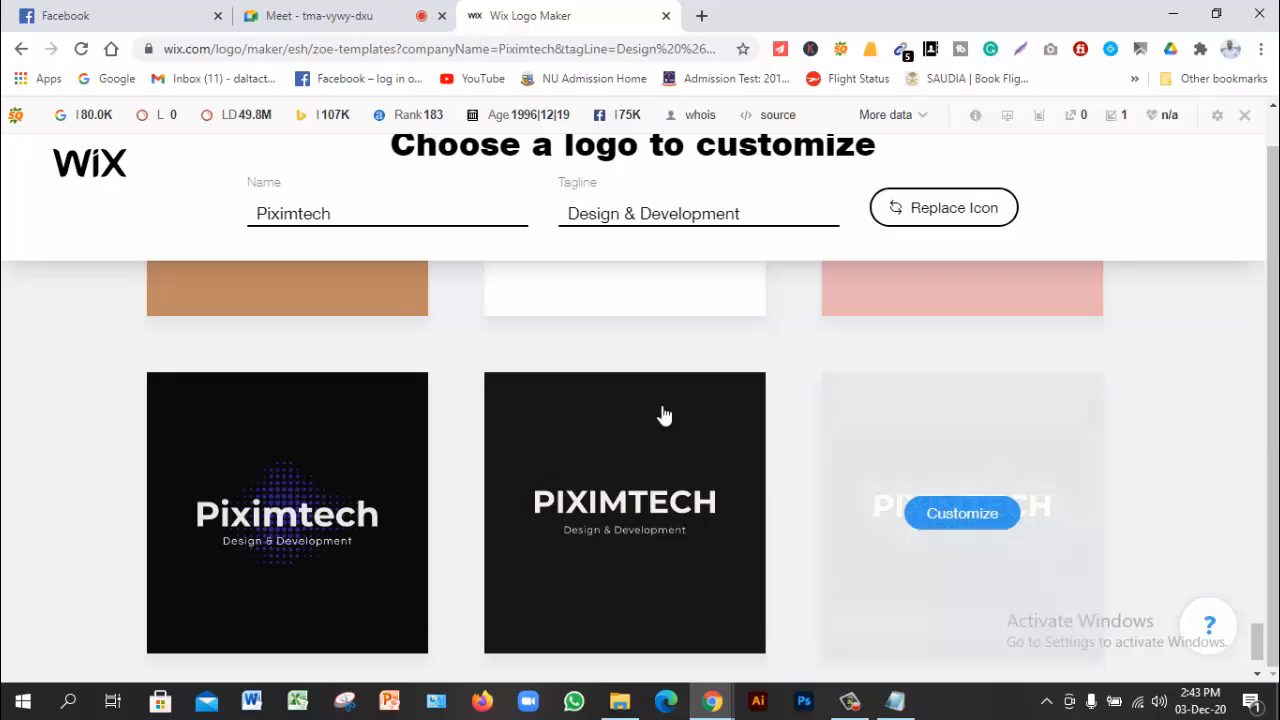
Admit the waiting guest to the Google Meet call, bringing it to 17 people.
{"action": "left_click", "coordinate": [320, 14]}
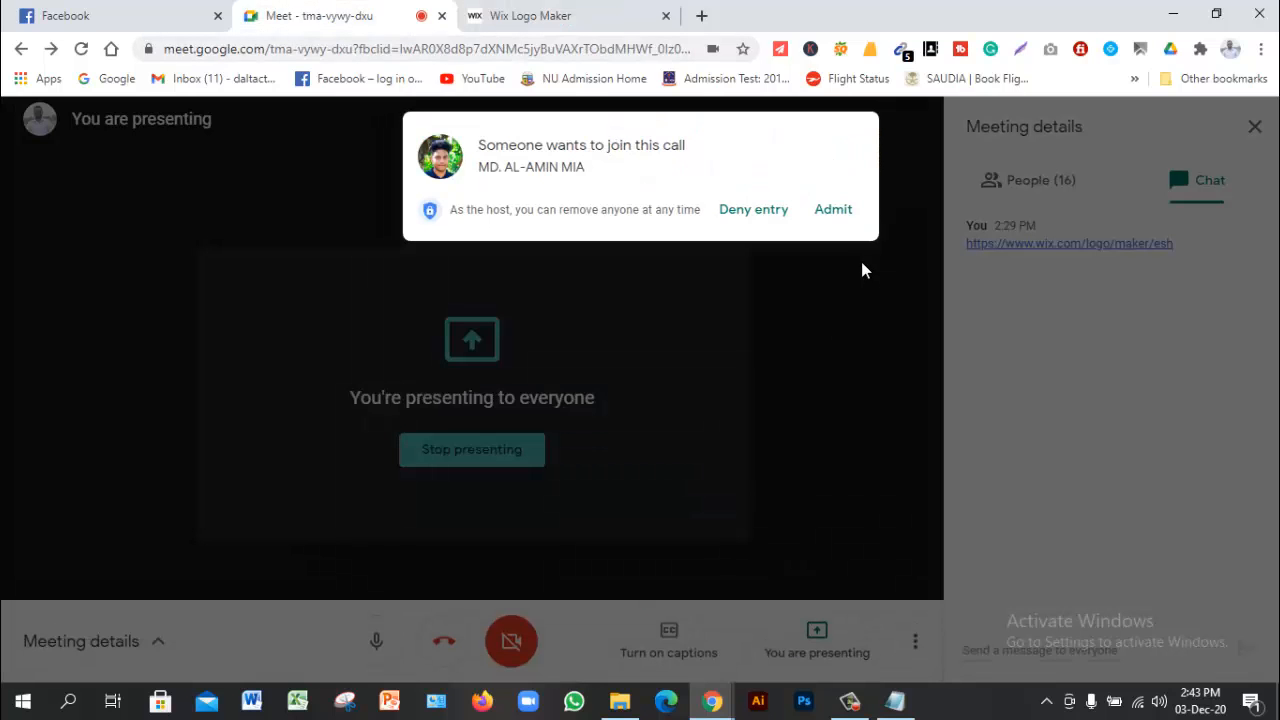
{"action": "left_click", "coordinate": [834, 222]}
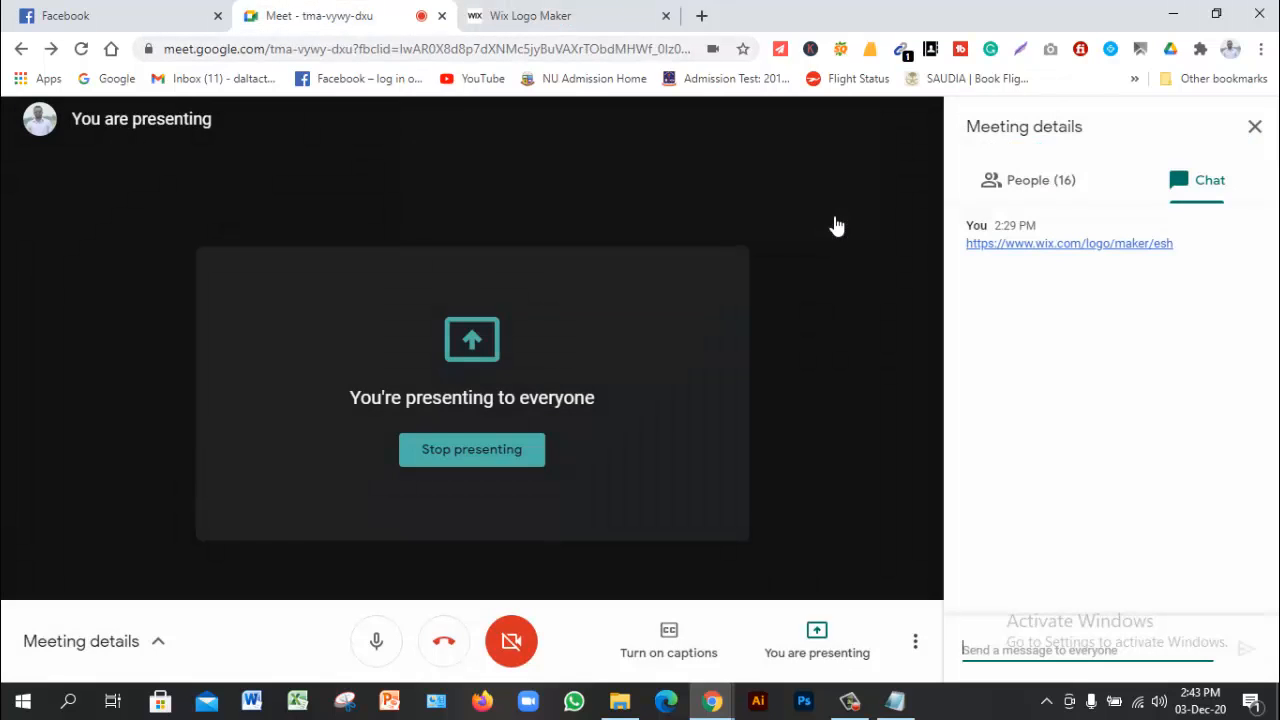
{"action": "left_click", "coordinate": [560, 15]}
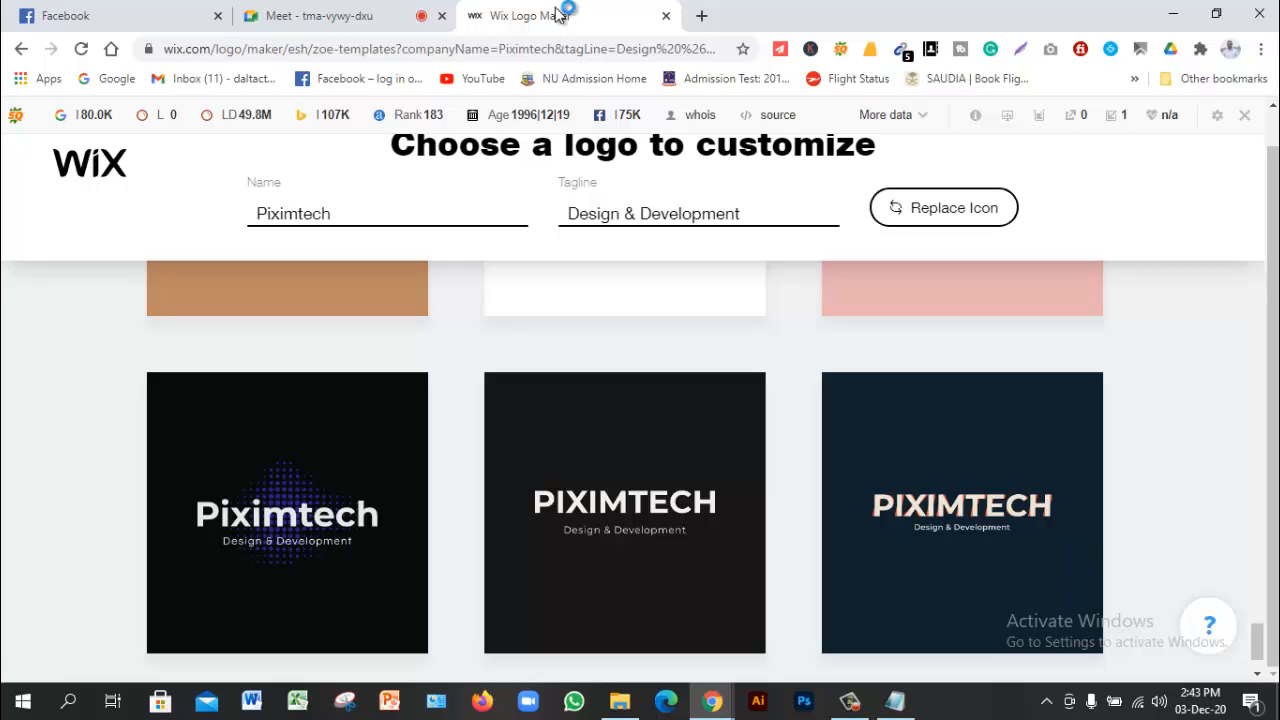
Close the Meeting details panel in Meet and return to the Piximtech template gallery.
{"action": "left_click", "coordinate": [355, 15]}
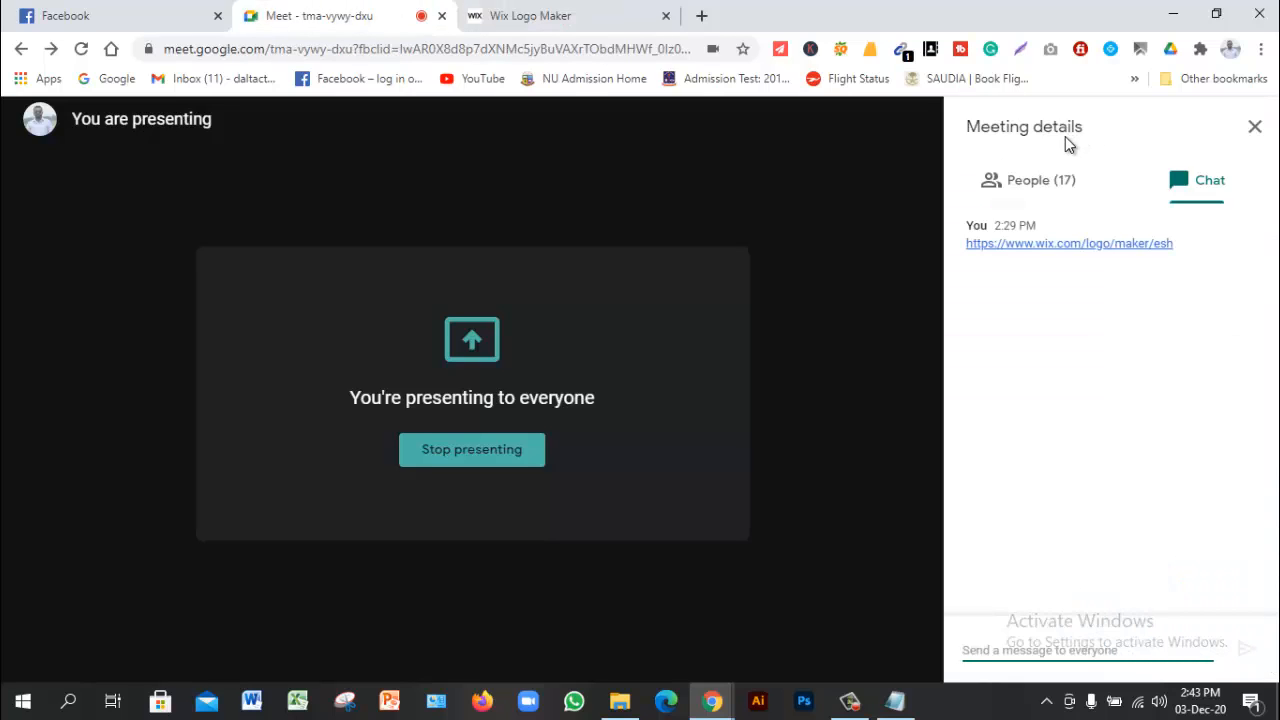
{"action": "left_click", "coordinate": [1256, 128]}
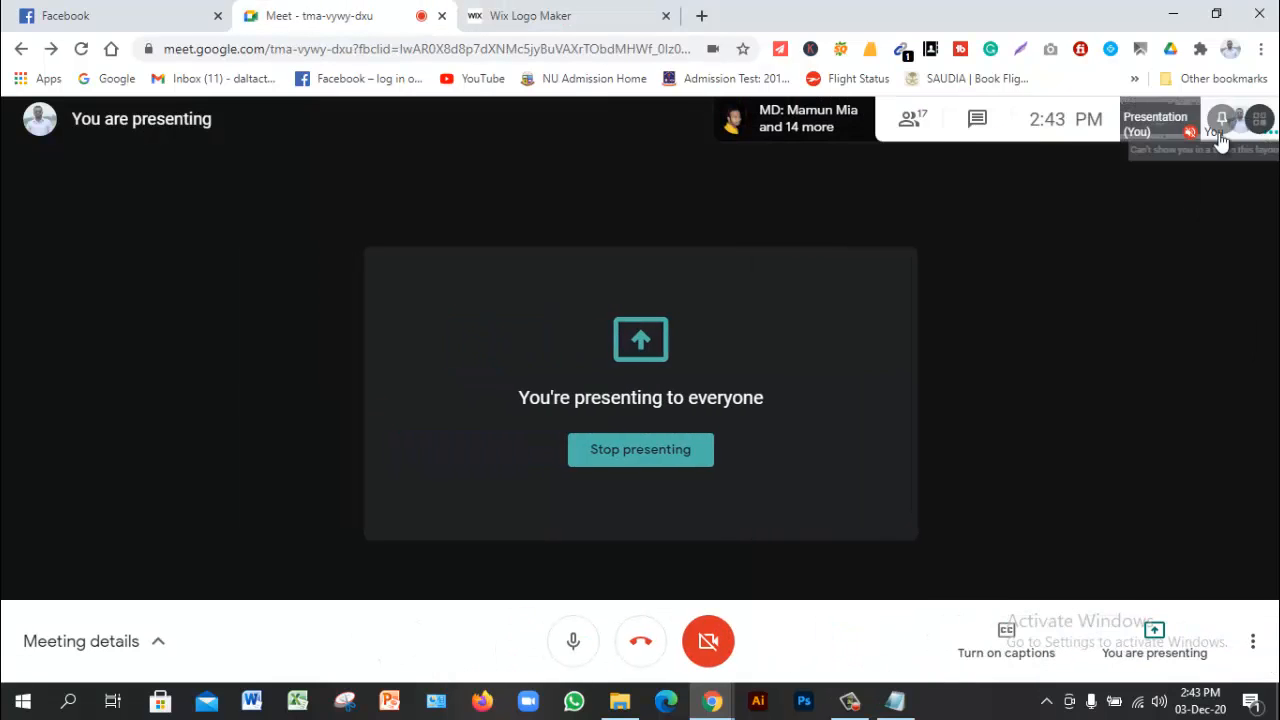
{"action": "left_click", "coordinate": [518, 20]}
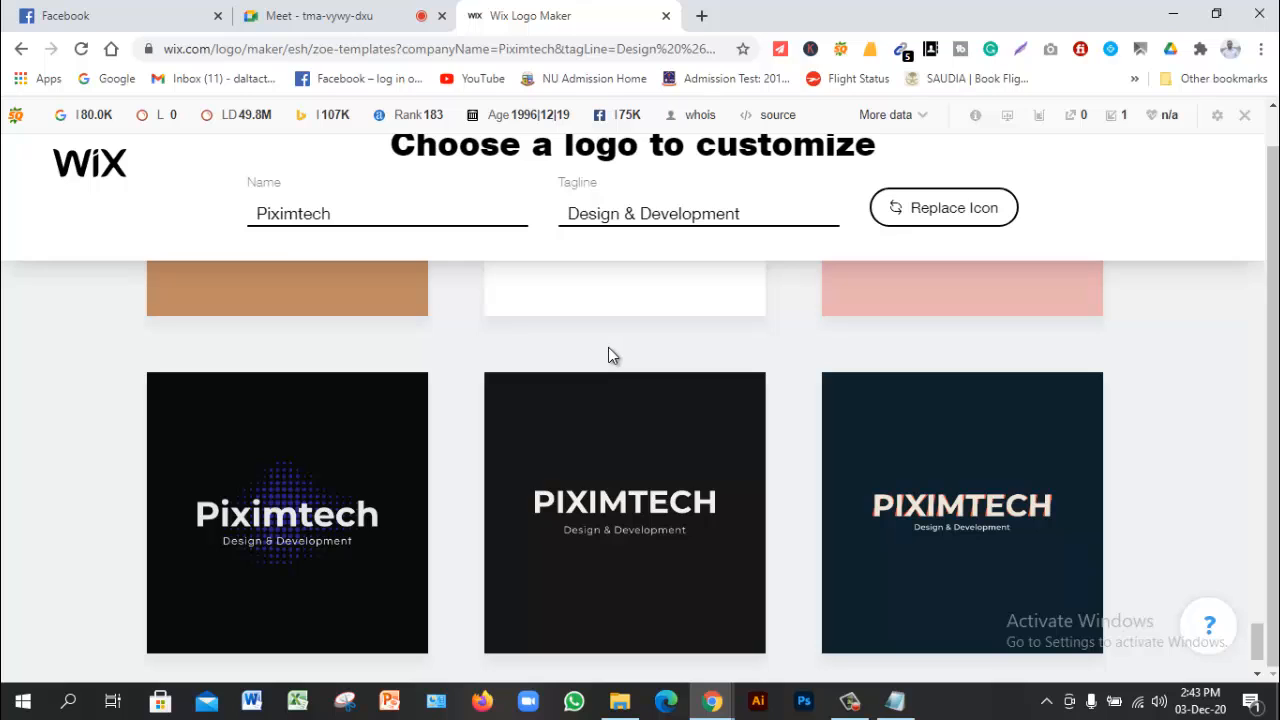
Open the first Piximtech template in the editor and apply the Acai Kick palette.
{"action": "mouse_move", "coordinate": [320, 491]}
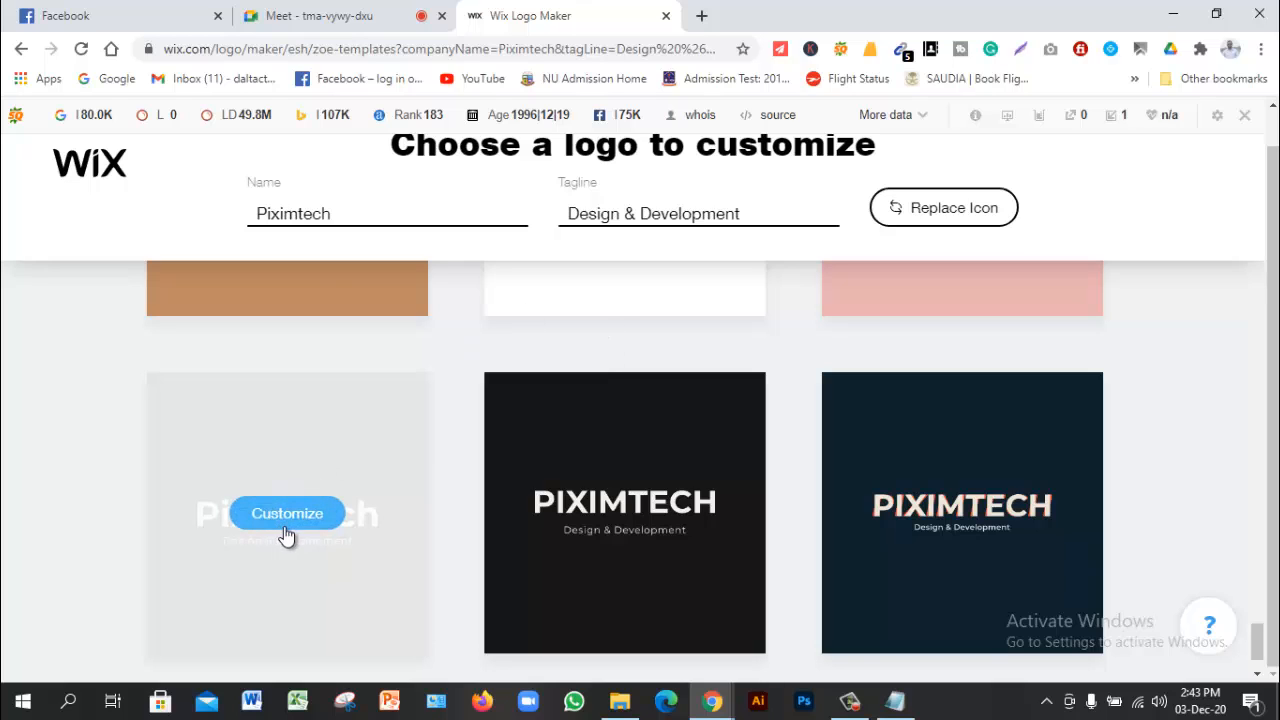
{"action": "left_click", "coordinate": [317, 527]}
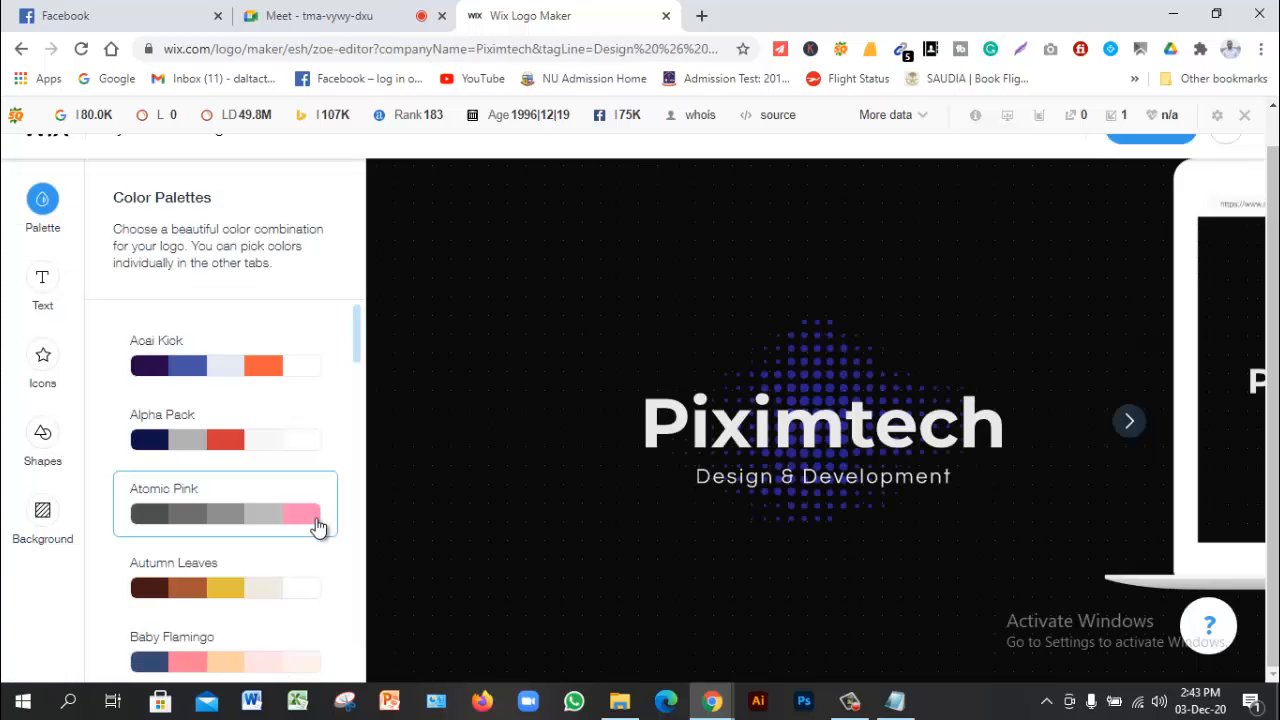
{"action": "left_click", "coordinate": [1131, 424]}
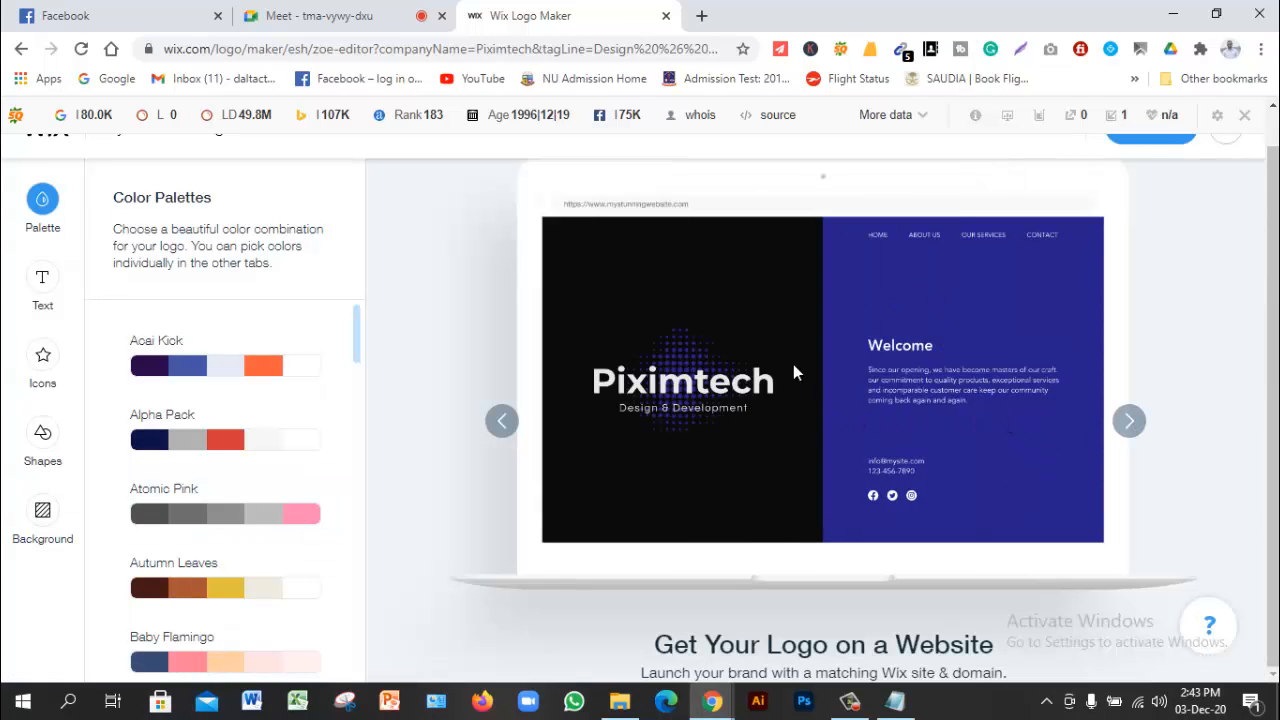
{"action": "left_click", "coordinate": [502, 420]}
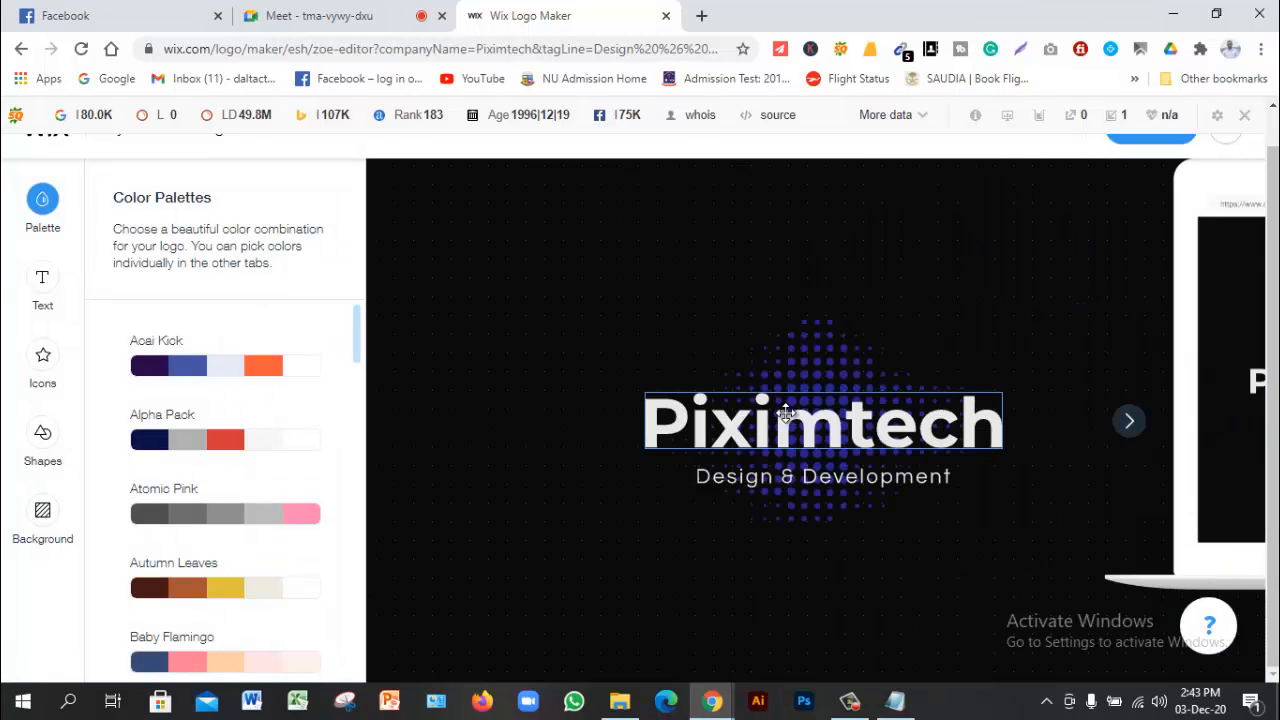
{"action": "left_click", "coordinate": [190, 380]}
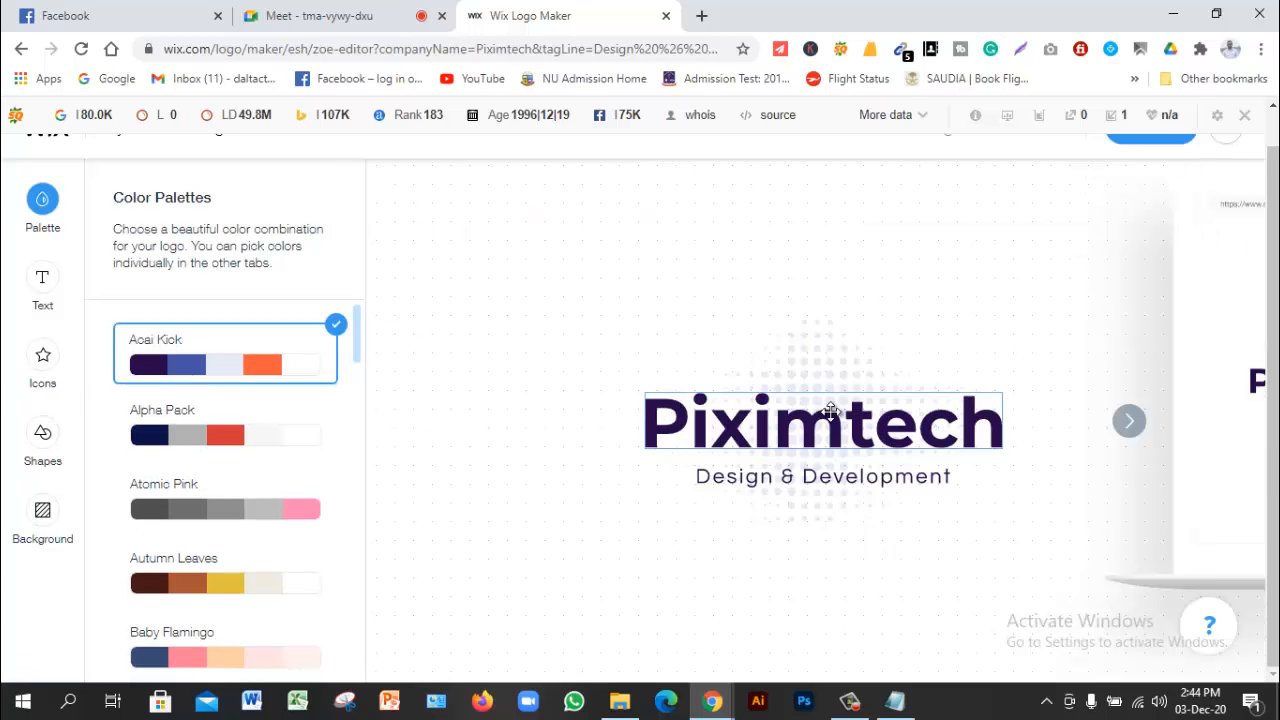
Admit both waiting guests to the Google Meet call and return to the logo editor.
{"action": "left_click", "coordinate": [340, 18]}
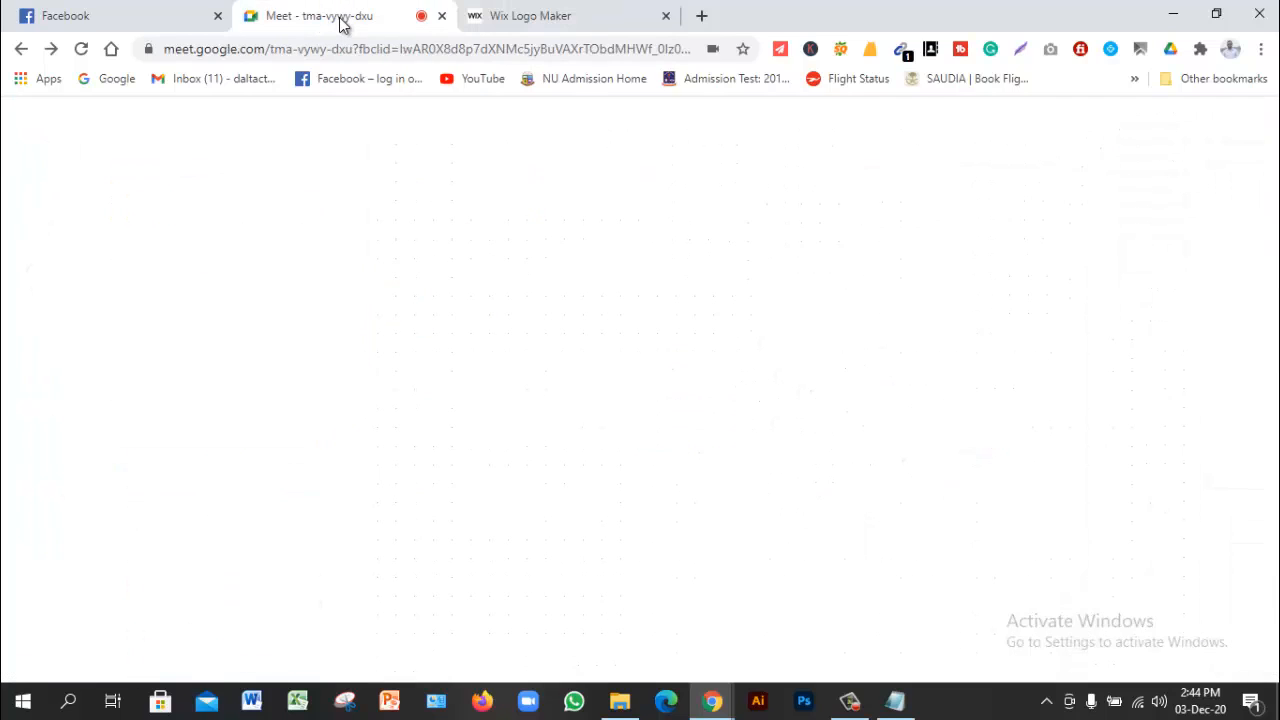
{"action": "left_click", "coordinate": [818, 206]}
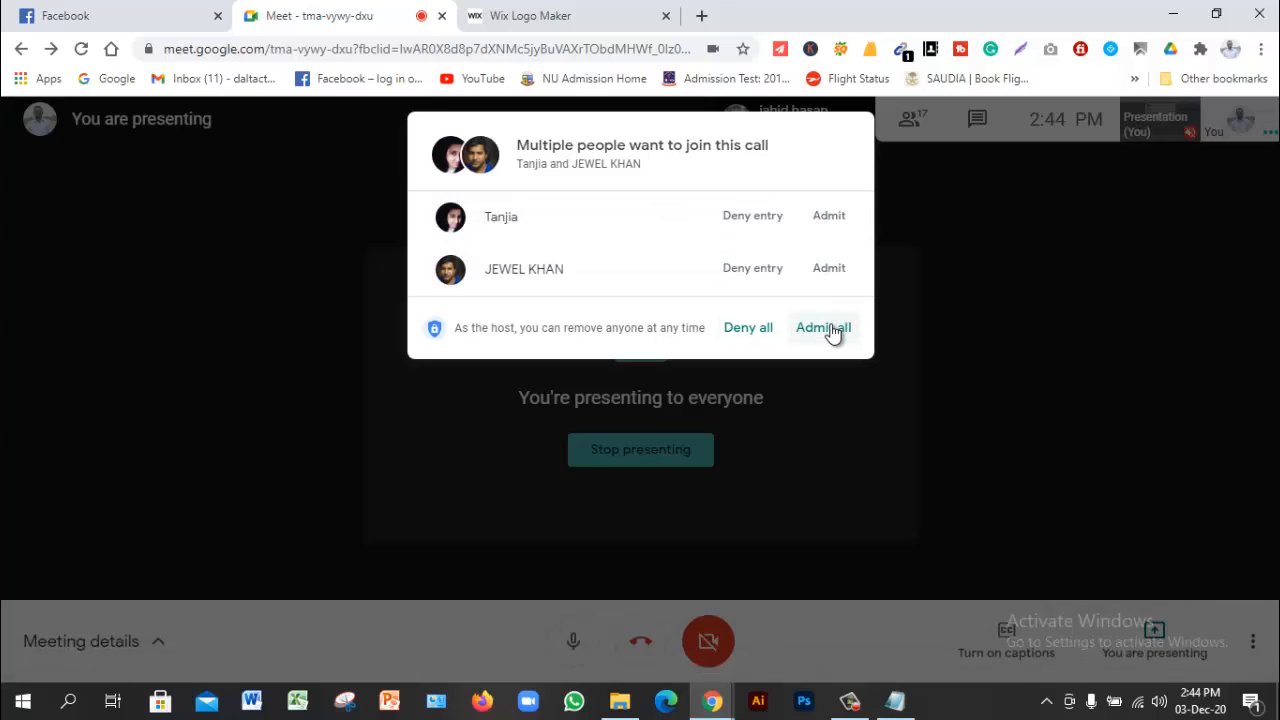
{"action": "left_click", "coordinate": [826, 329]}
{"action": "left_click", "coordinate": [510, 18]}
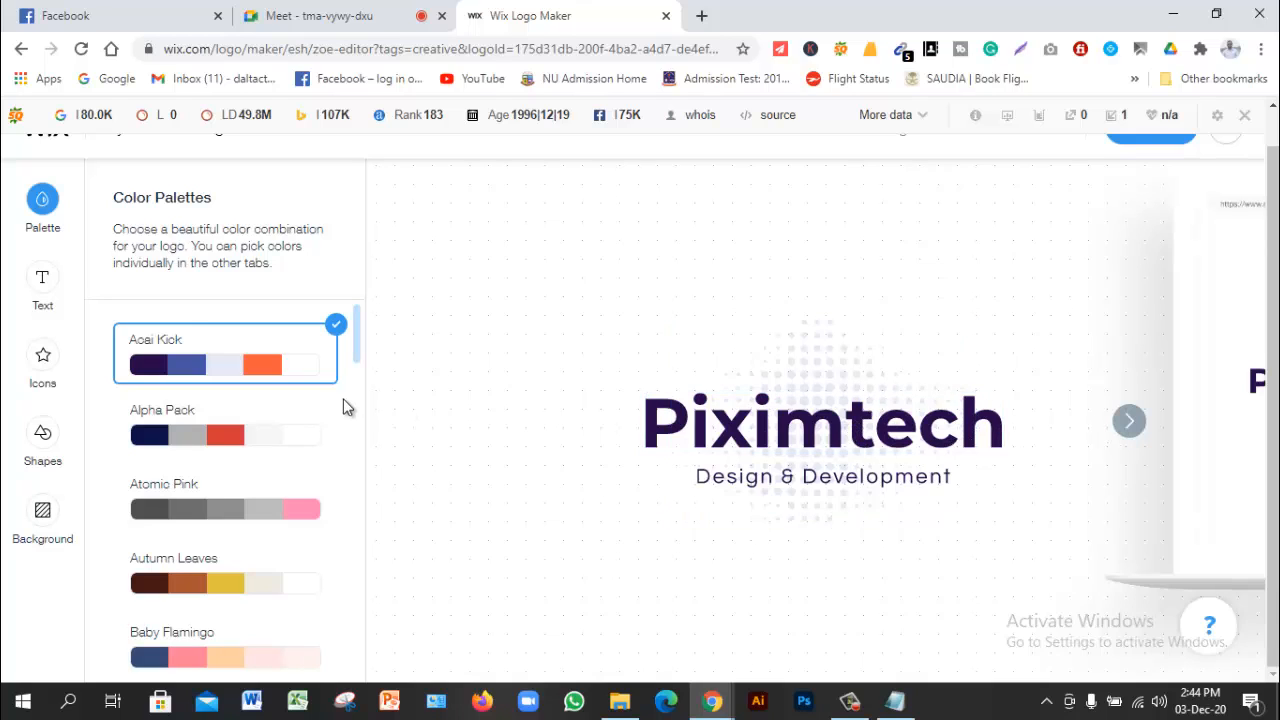
{"action": "left_click", "coordinate": [262, 438]}
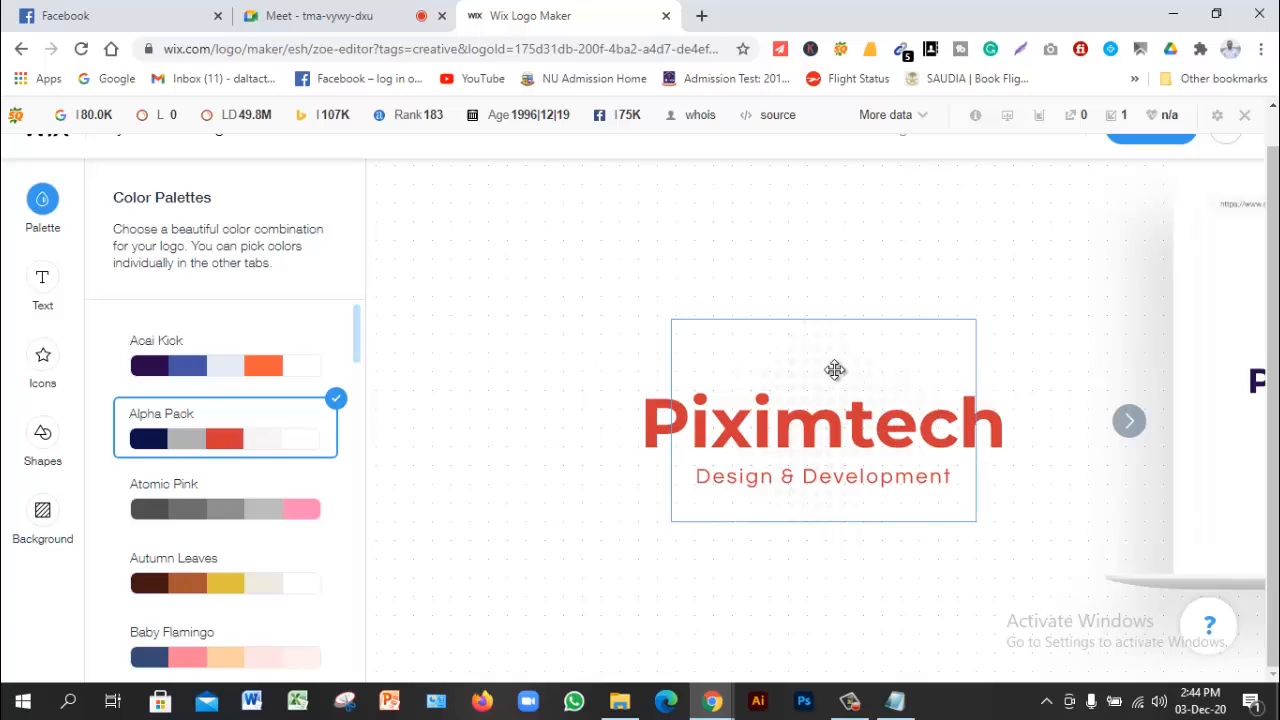
{"action": "left_click", "coordinate": [236, 372]}
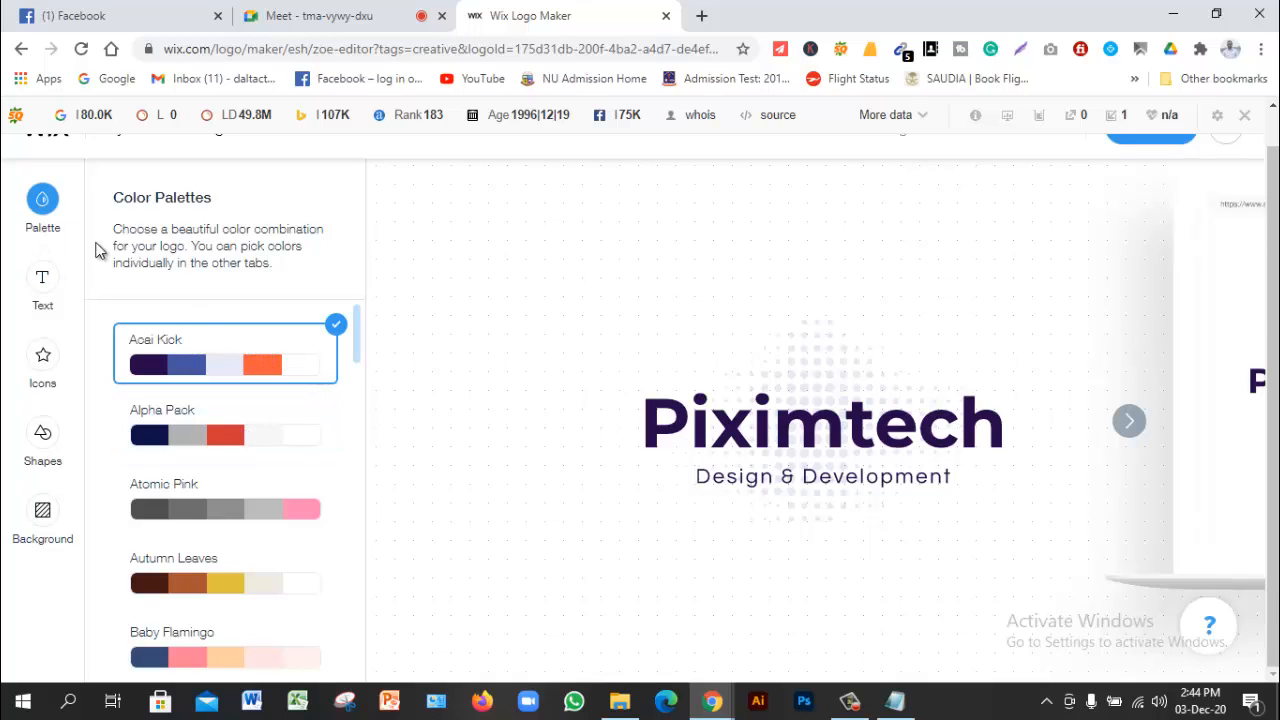
Shrink the 'Design & Development' tagline from 21 px to 14 px.
{"action": "left_click", "coordinate": [48, 290]}
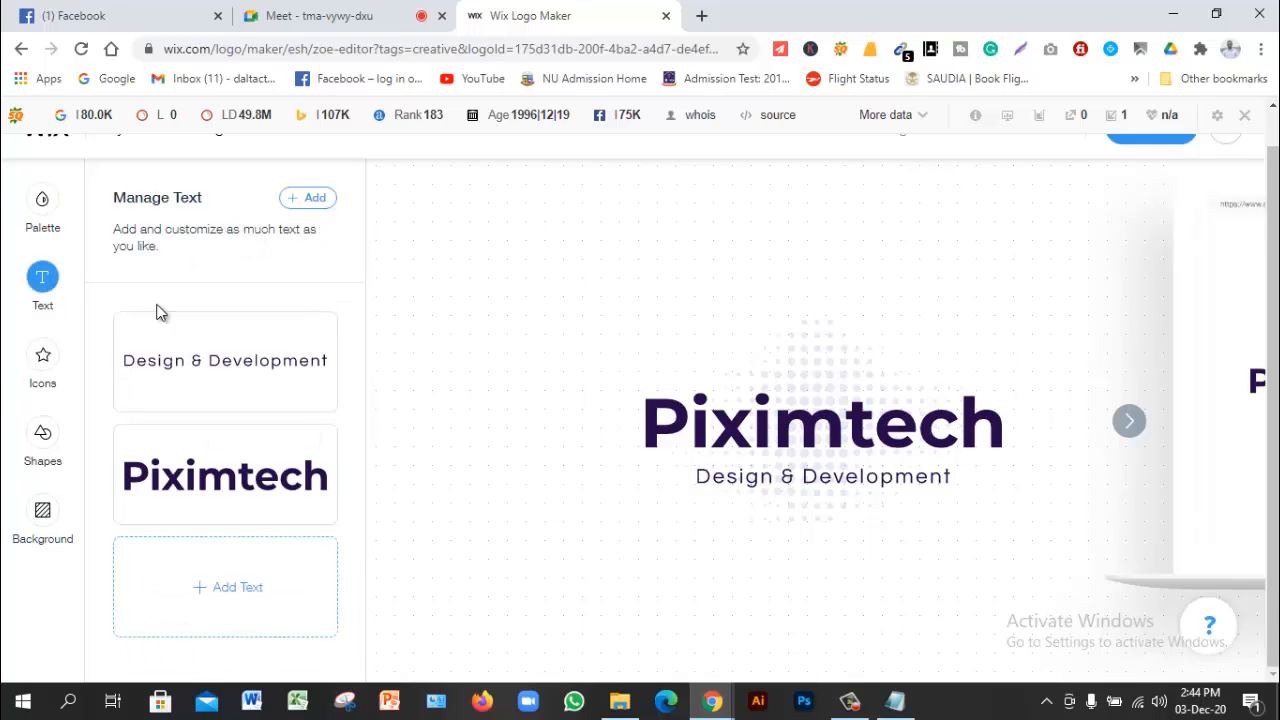
{"action": "mouse_move", "coordinate": [258, 386]}
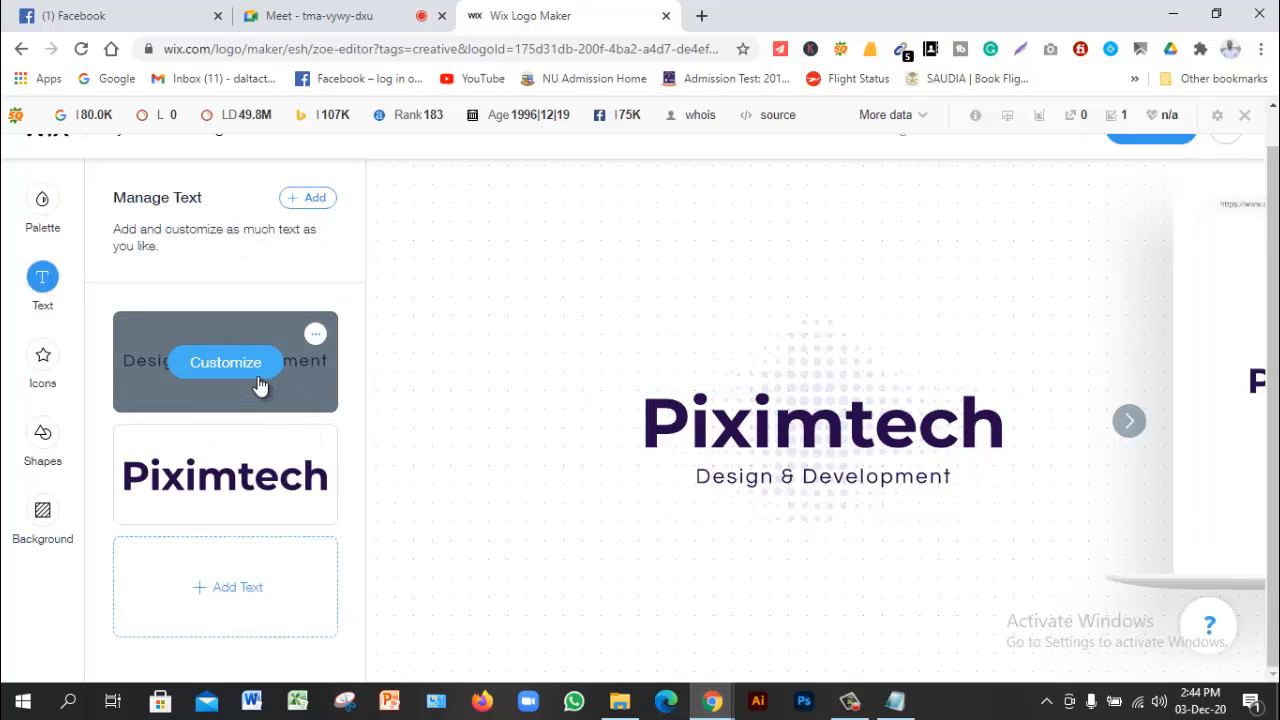
{"action": "left_click", "coordinate": [226, 363]}
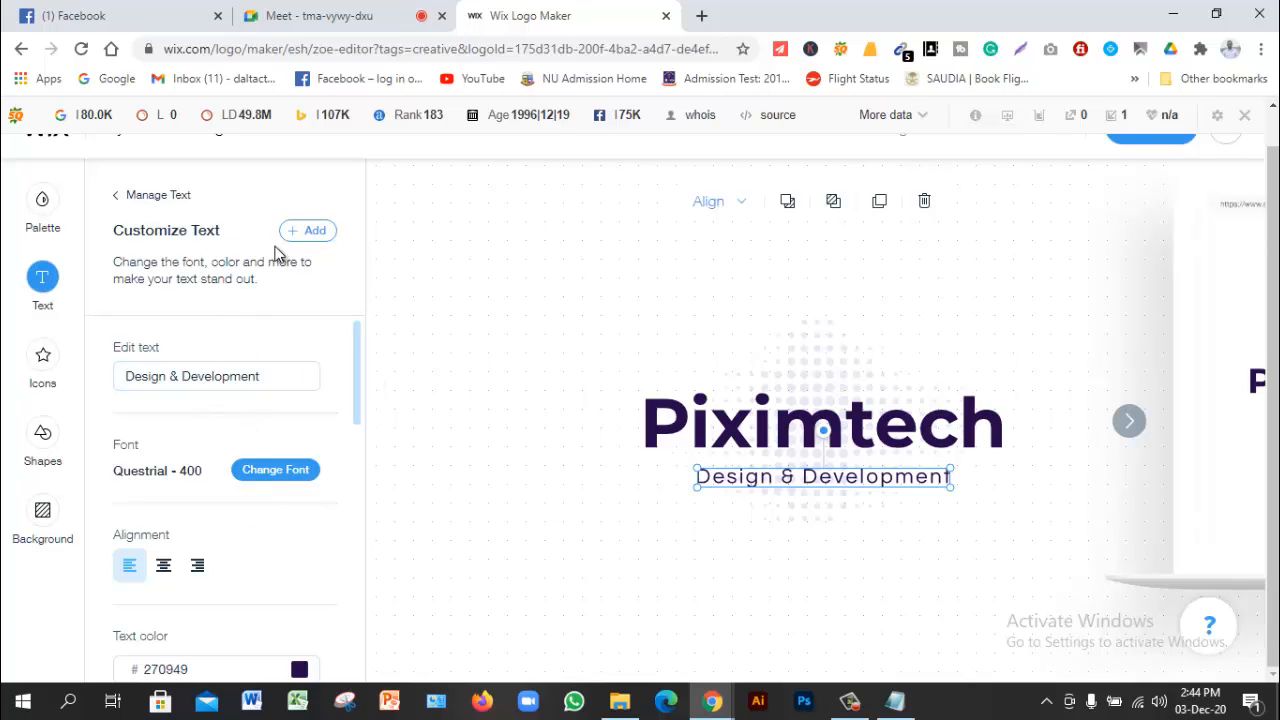
{"action": "scroll", "coordinate": [228, 405], "scroll_direction": "down", "scroll_amount": 3}
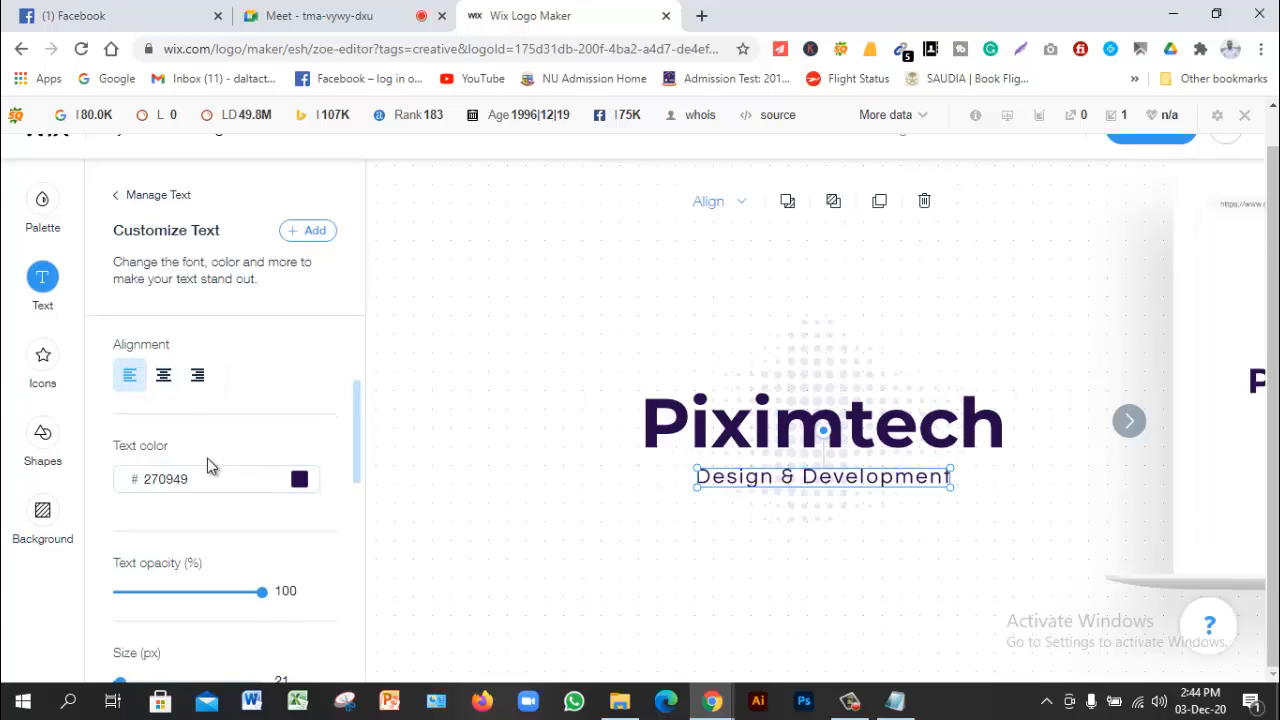
{"action": "scroll", "coordinate": [207, 458], "scroll_direction": "down", "scroll_amount": 2}
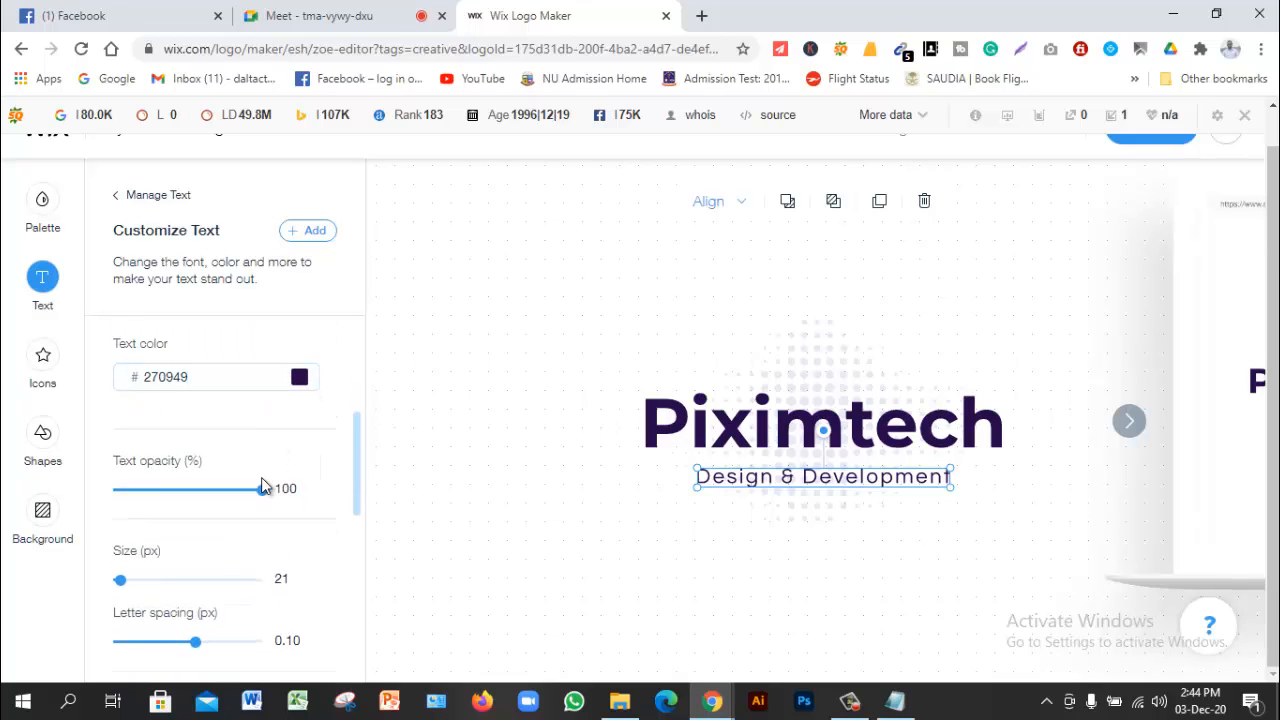
{"action": "scroll", "coordinate": [263, 487], "scroll_direction": "down", "scroll_amount": 1}
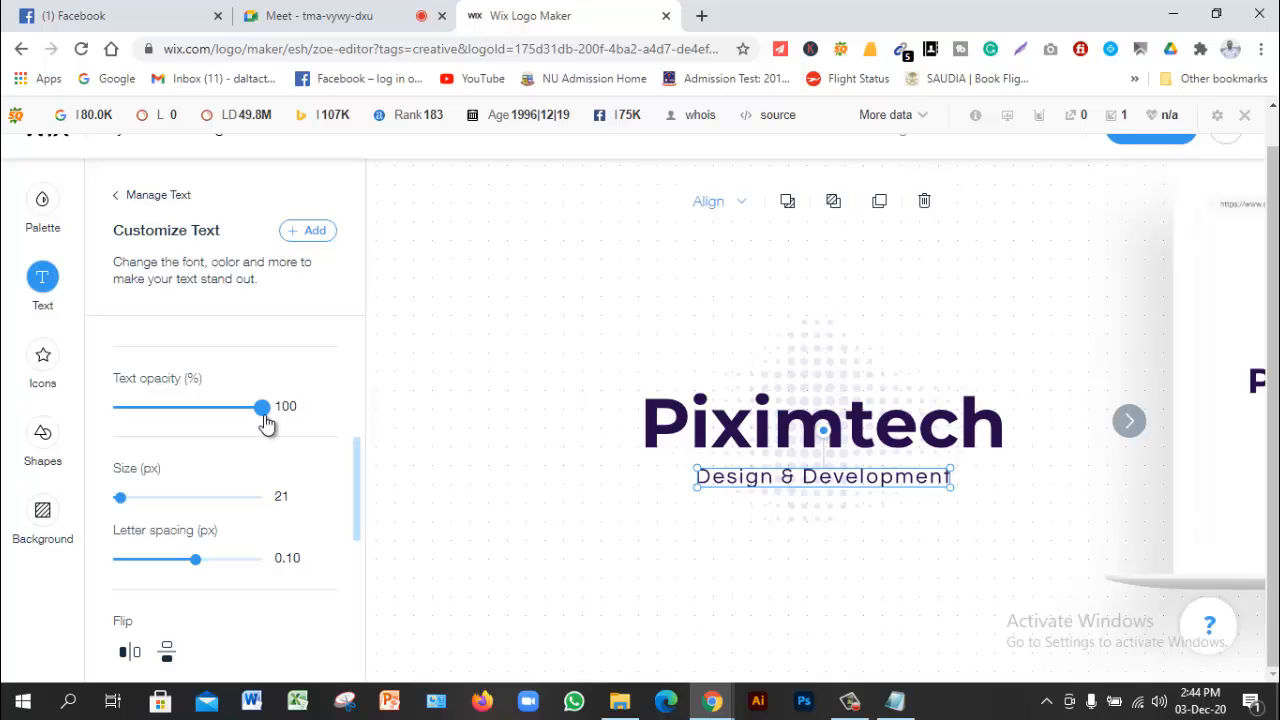
{"action": "mouse_move", "coordinate": [264, 414]}
{"action": "left_mouse_down"}
{"action": "mouse_move", "coordinate": [238, 416]}
{"action": "mouse_move", "coordinate": [284, 416]}
{"action": "left_mouse_up"}
{"action": "scroll", "coordinate": [175, 500], "scroll_direction": "down", "scroll_amount": 1}
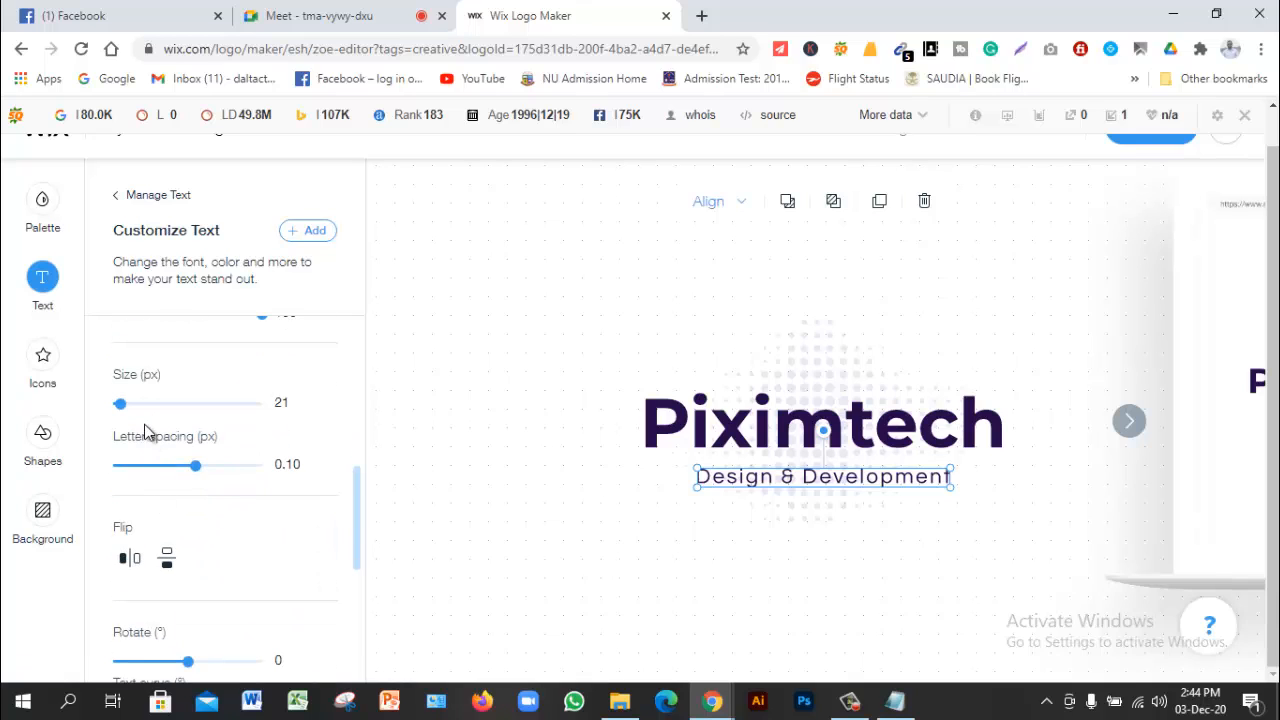
{"action": "left_click_drag", "start_coordinate": [160, 406], "coordinate": [118, 406]}
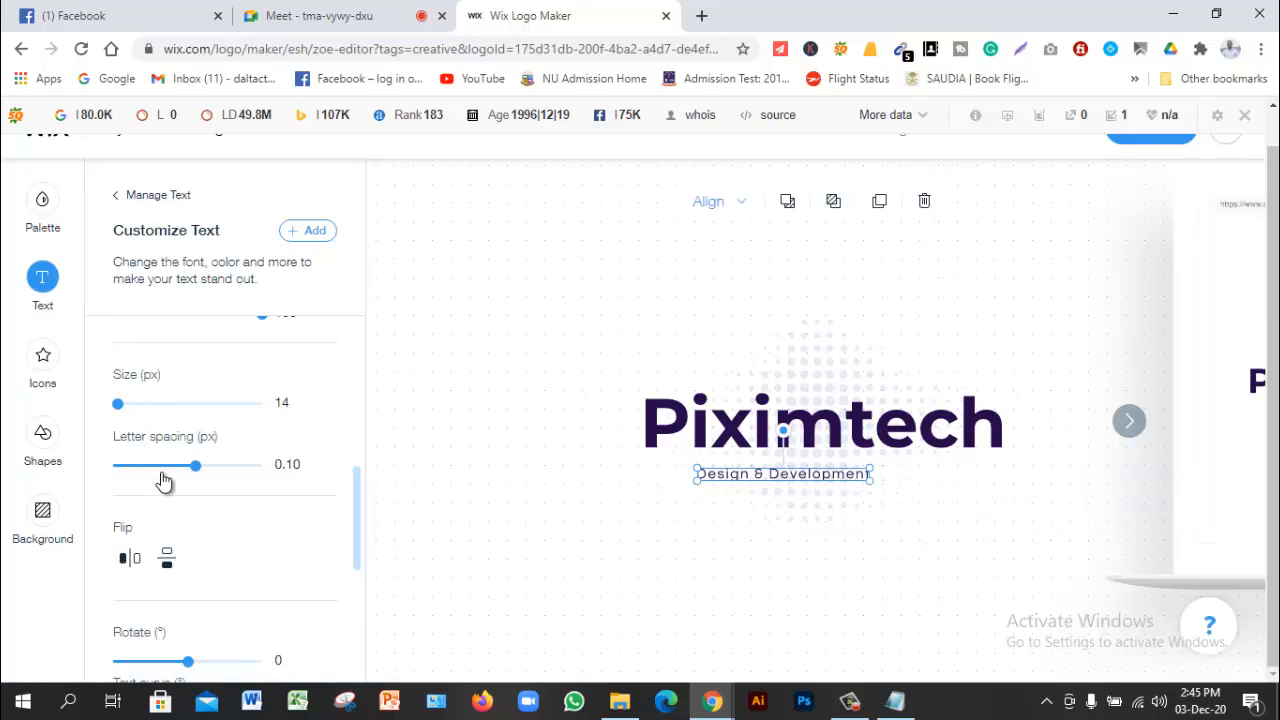
Look through the Icons and Shapes options, then bring up the Background settings.
{"action": "left_click", "coordinate": [45, 370]}
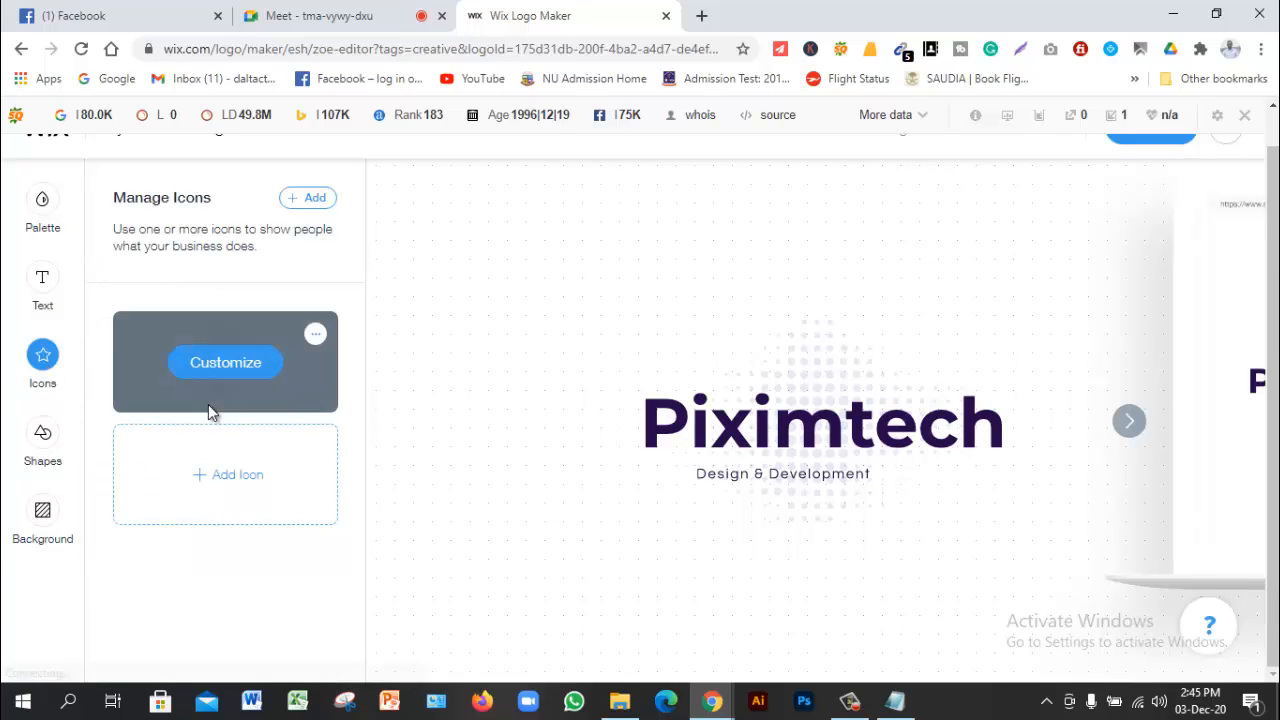
{"action": "mouse_move", "coordinate": [300, 371]}
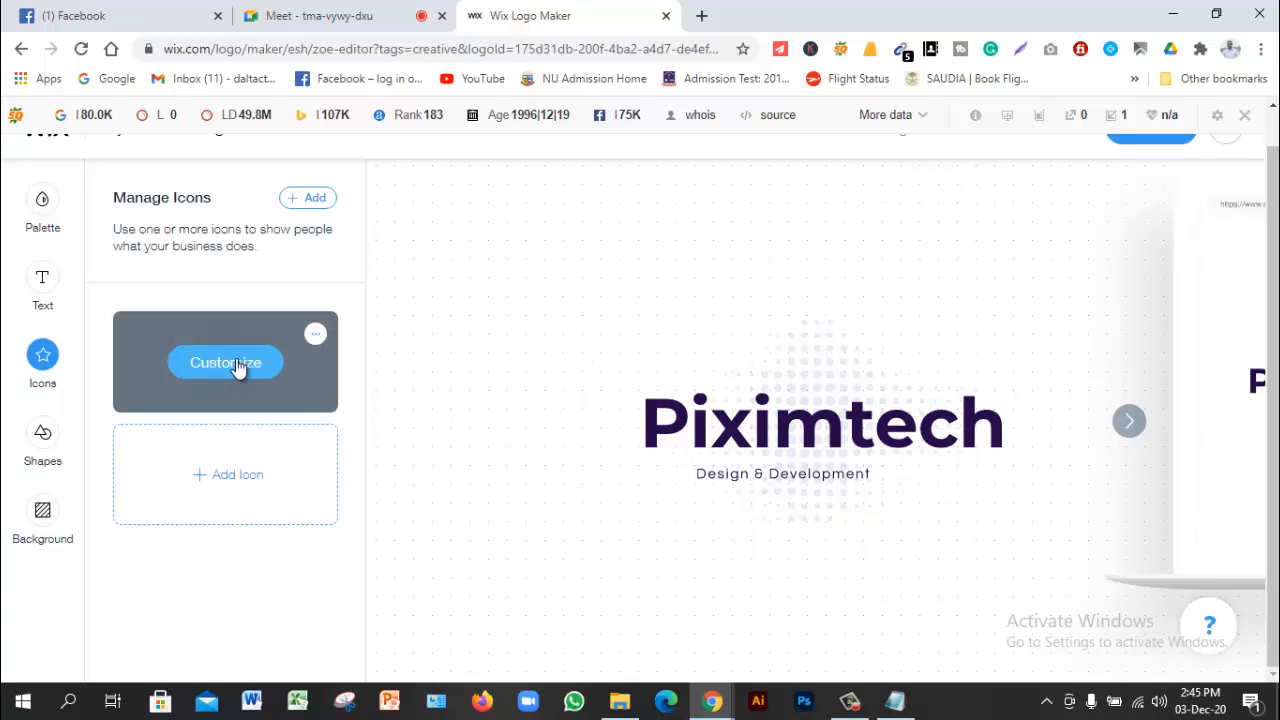
{"action": "left_click", "coordinate": [50, 455]}
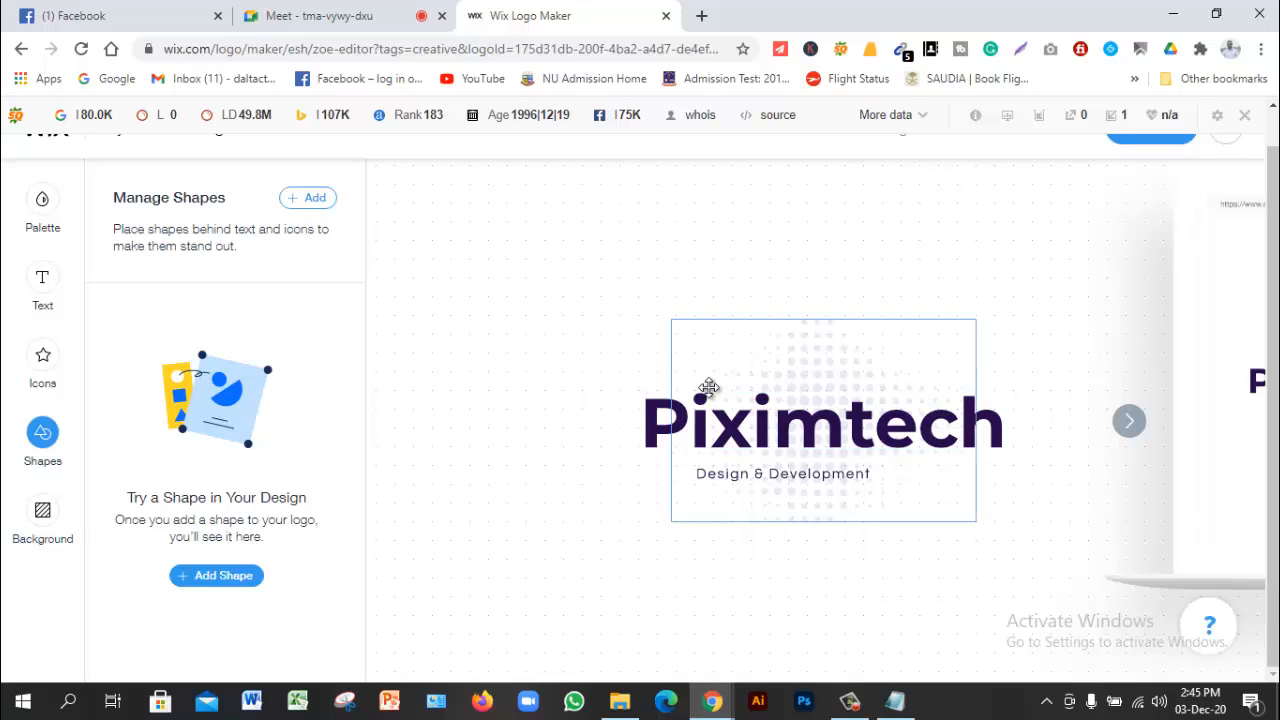
{"action": "left_click", "coordinate": [52, 510]}
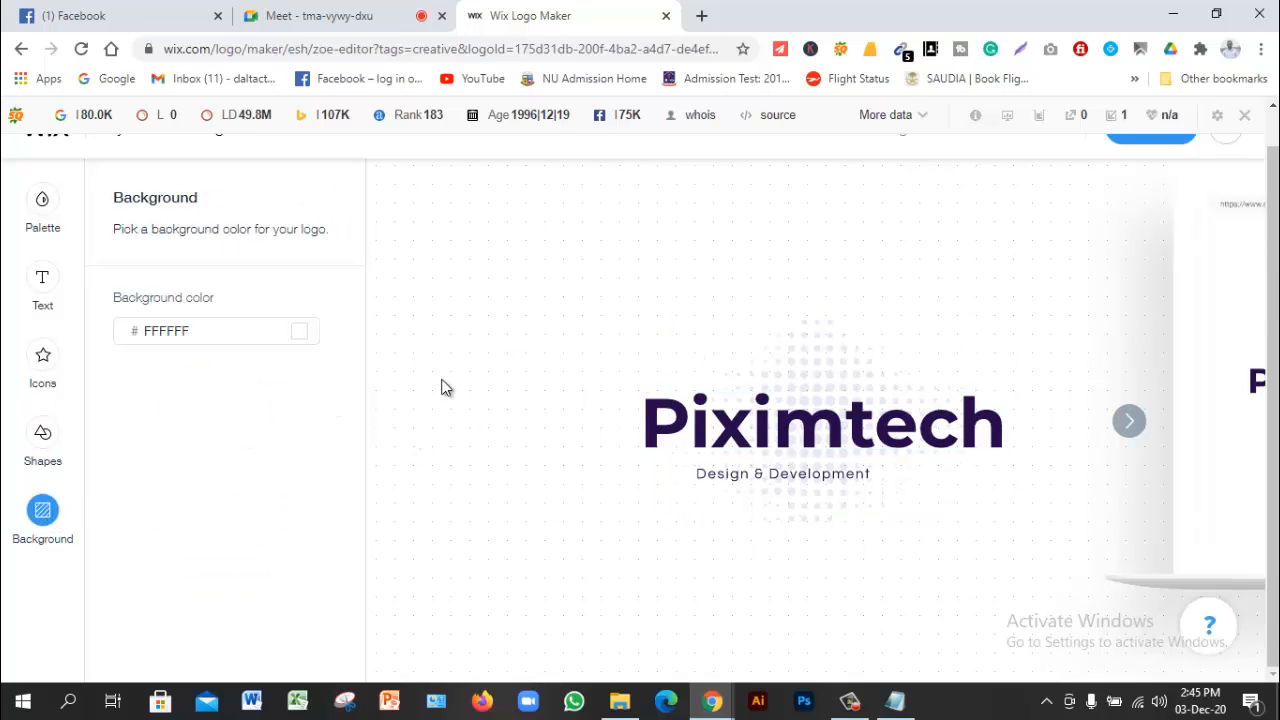
Preview #773A3A and pink #FEB7C7 backgrounds, then cancel to keep #FFFFFF.
{"action": "left_click", "coordinate": [299, 334]}
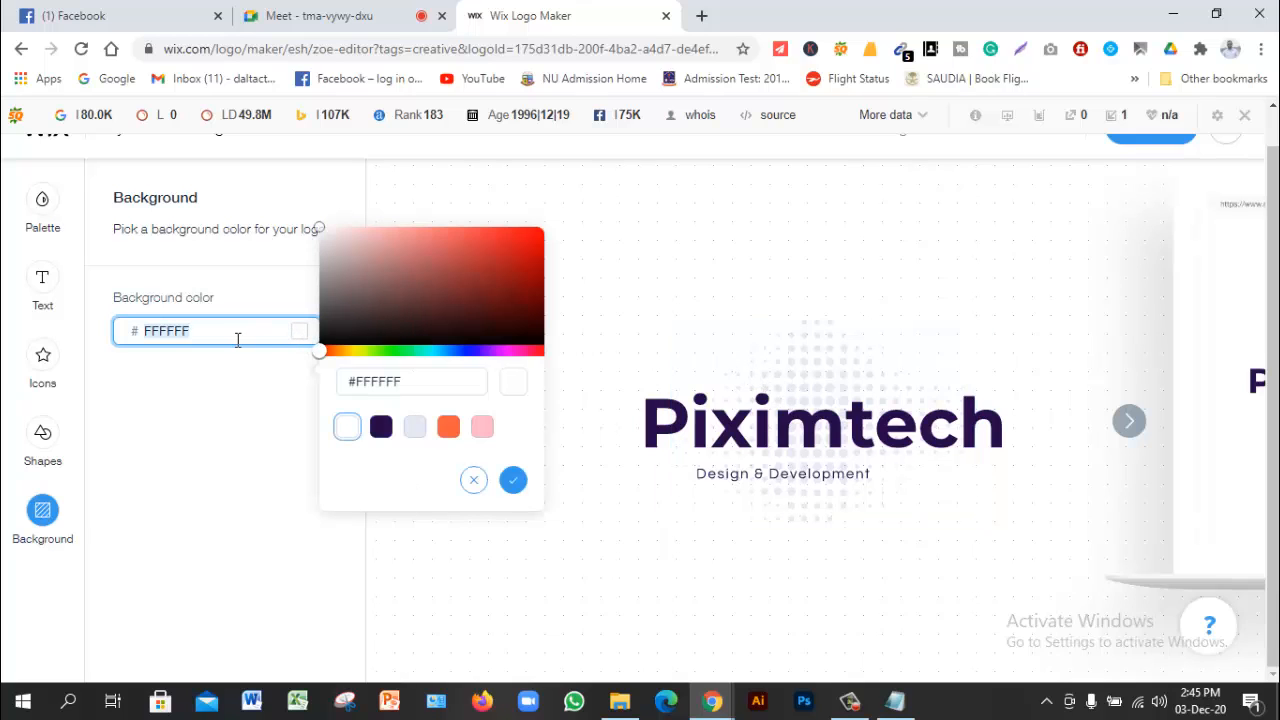
{"action": "left_click", "coordinate": [436, 292]}
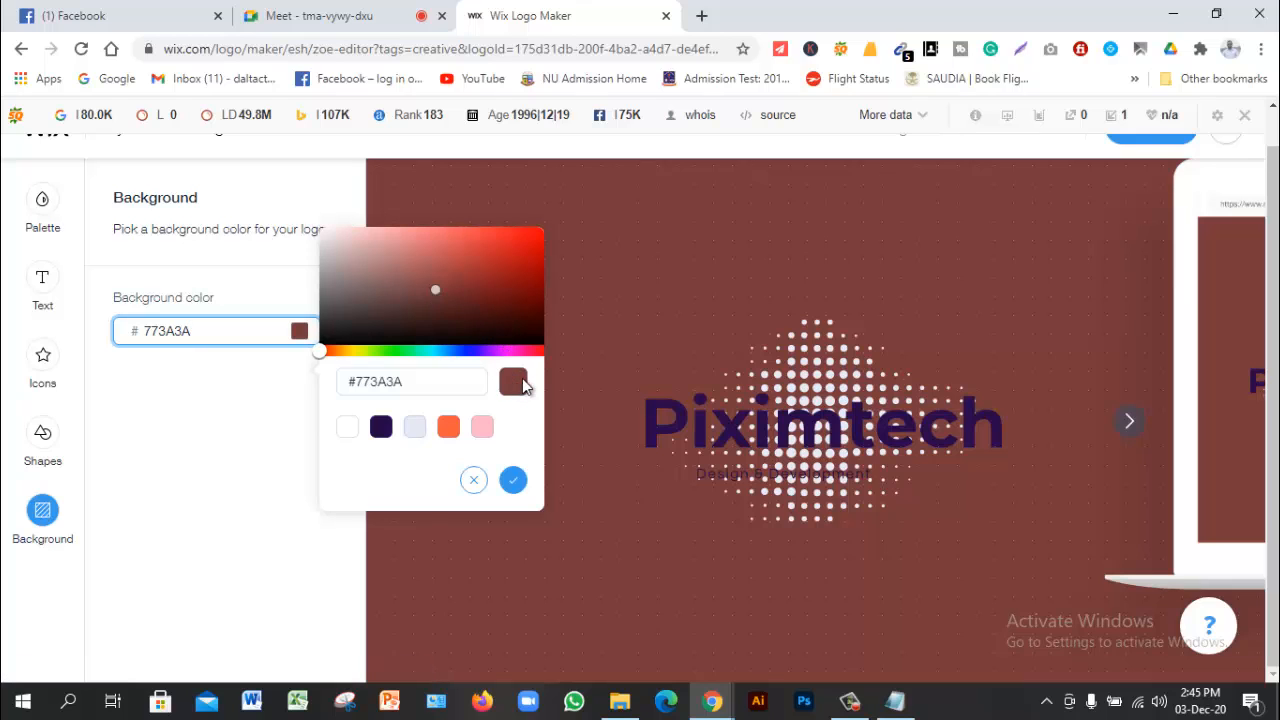
{"action": "left_click", "coordinate": [483, 429]}
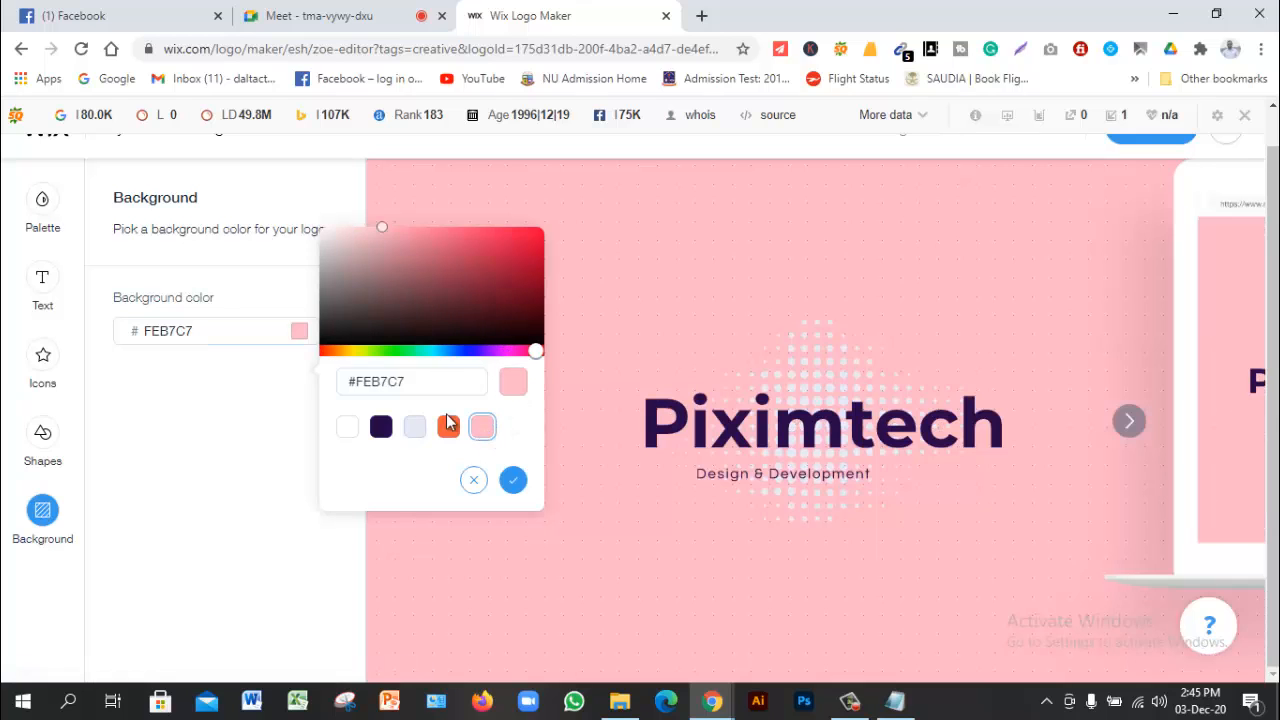
{"action": "left_click", "coordinate": [473, 481]}
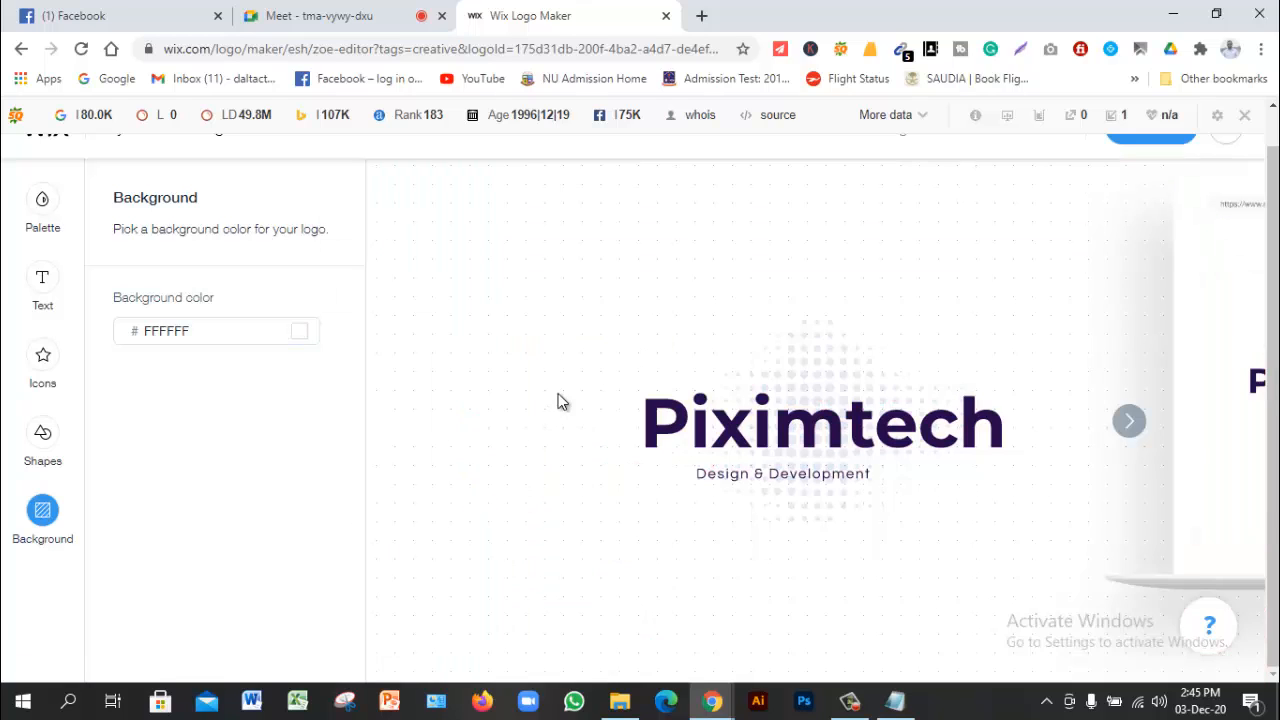
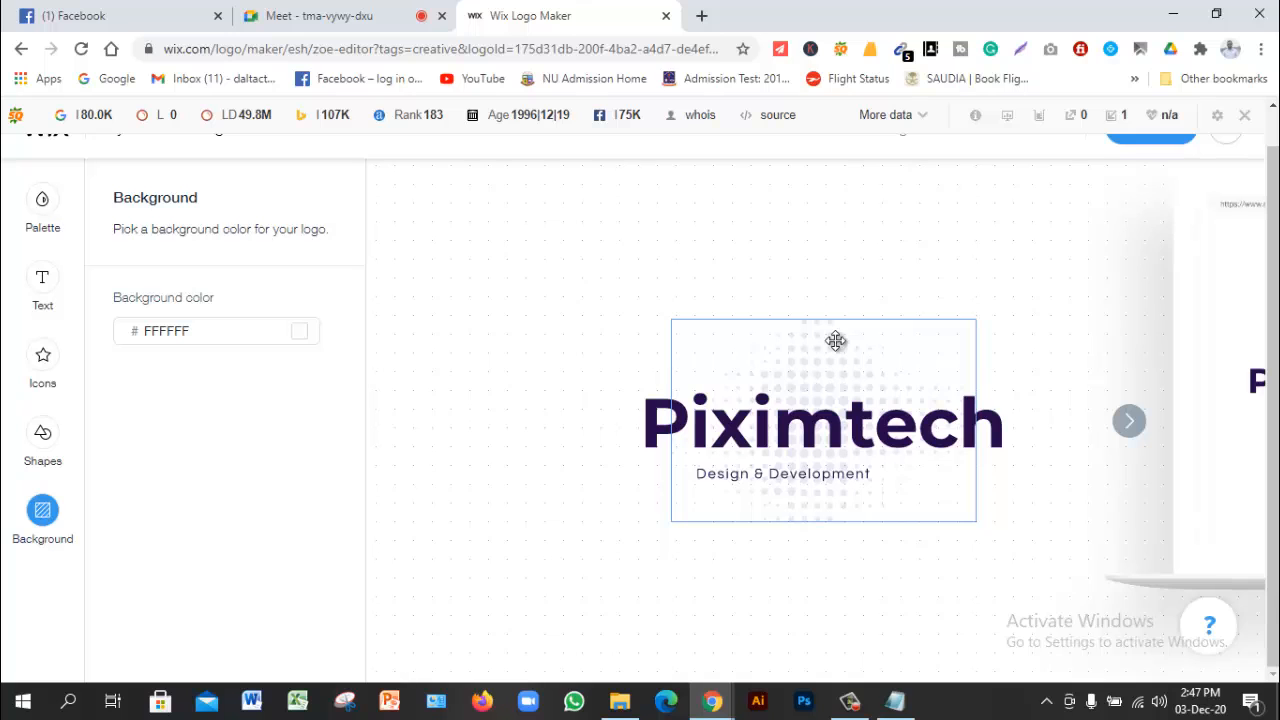
Close the Wix Logo Maker tab and open a new tab on Google's start page.
{"action": "scroll", "coordinate": [843, 322], "scroll_direction": "up", "scroll_amount": 1}
{"action": "scroll", "coordinate": [849, 313], "scroll_direction": "down", "scroll_amount": 1}
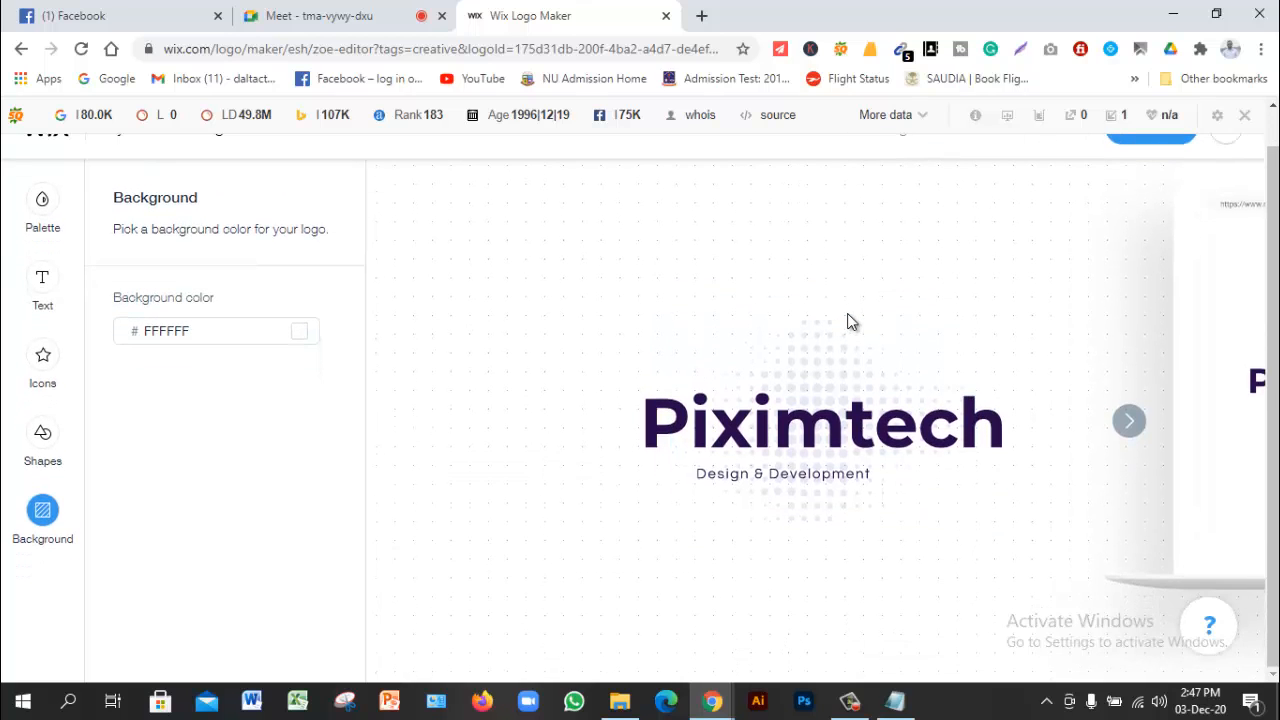
{"action": "scroll", "coordinate": [845, 305], "scroll_direction": "up", "scroll_amount": 1}
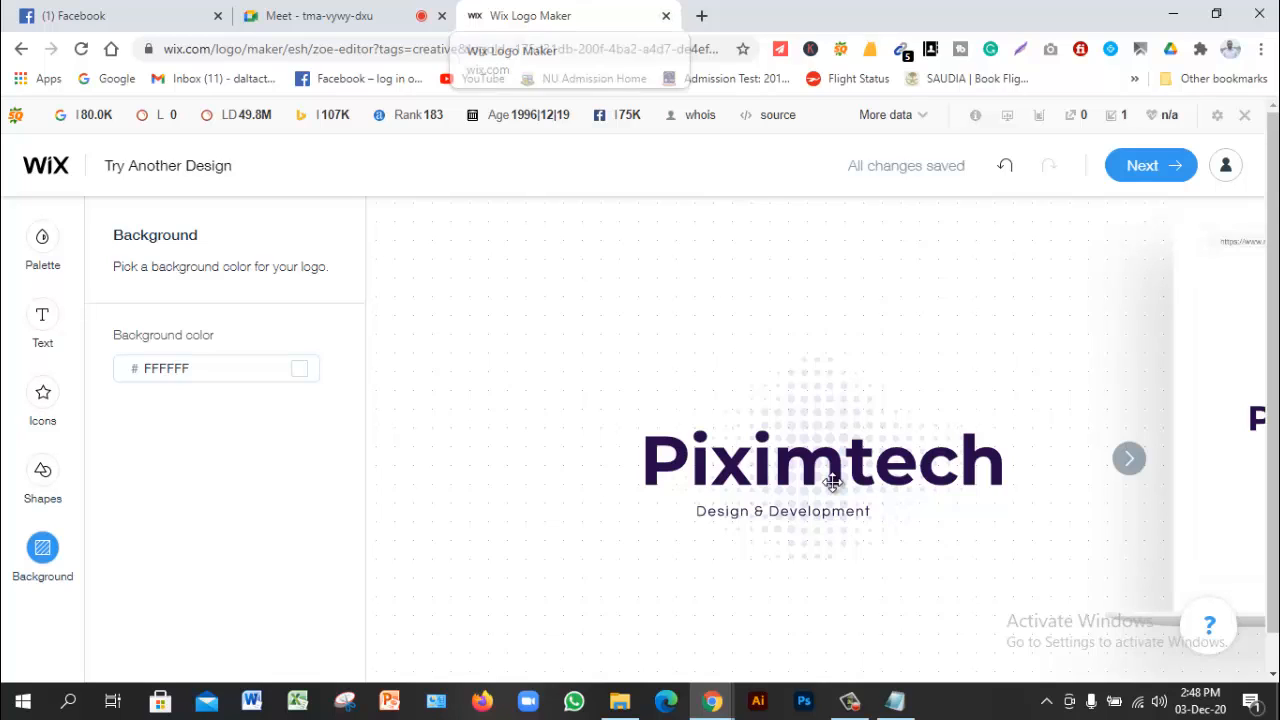
{"action": "left_click", "coordinate": [850, 701]}
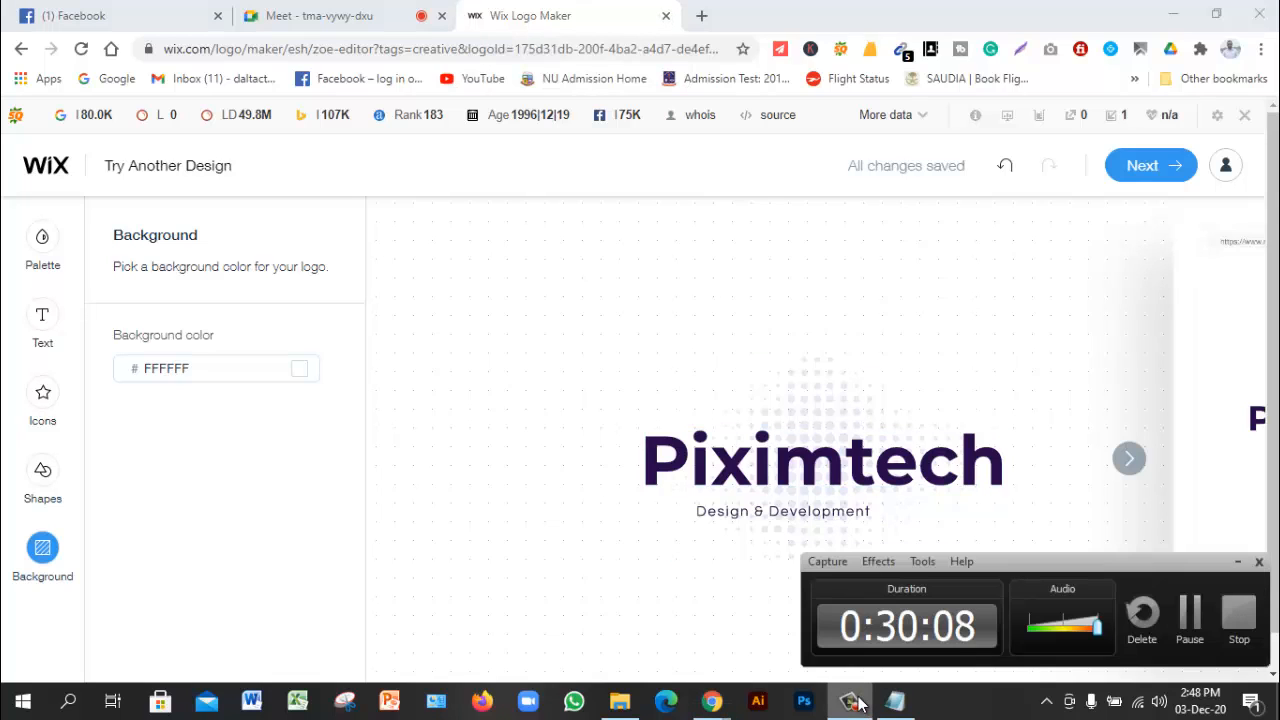
{"action": "left_click", "coordinate": [852, 701]}
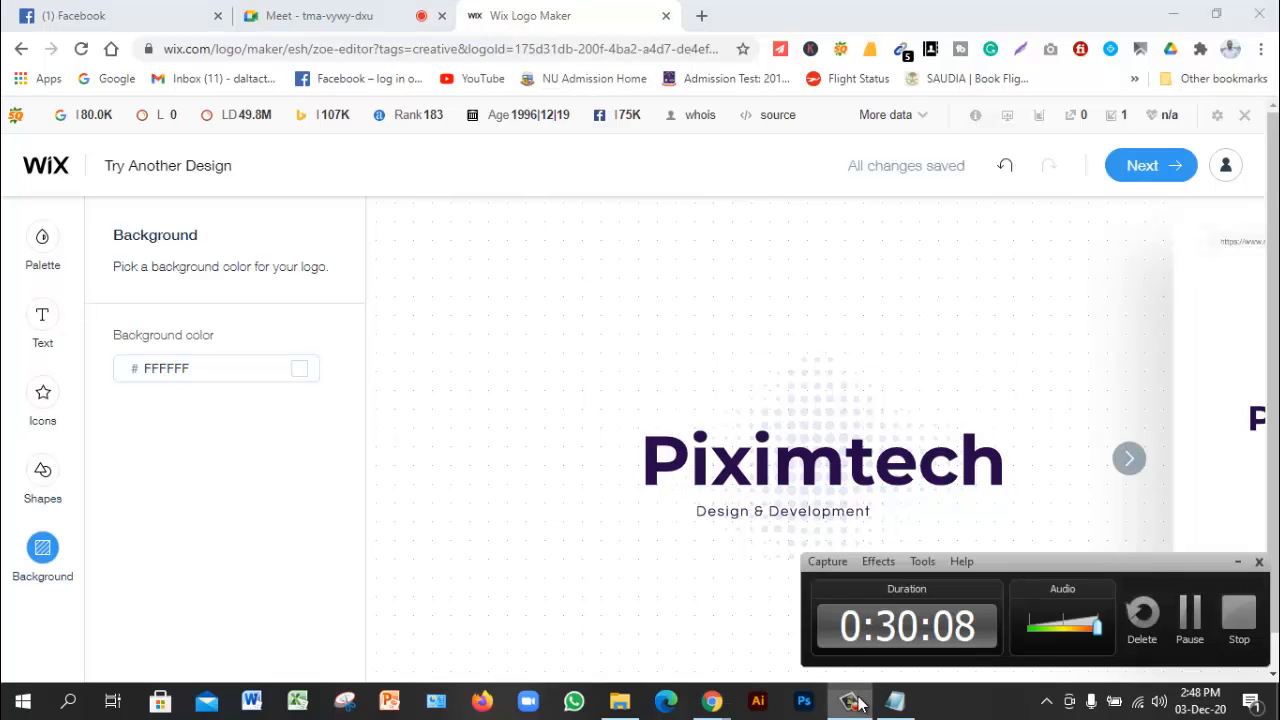
{"action": "left_click", "coordinate": [667, 17]}
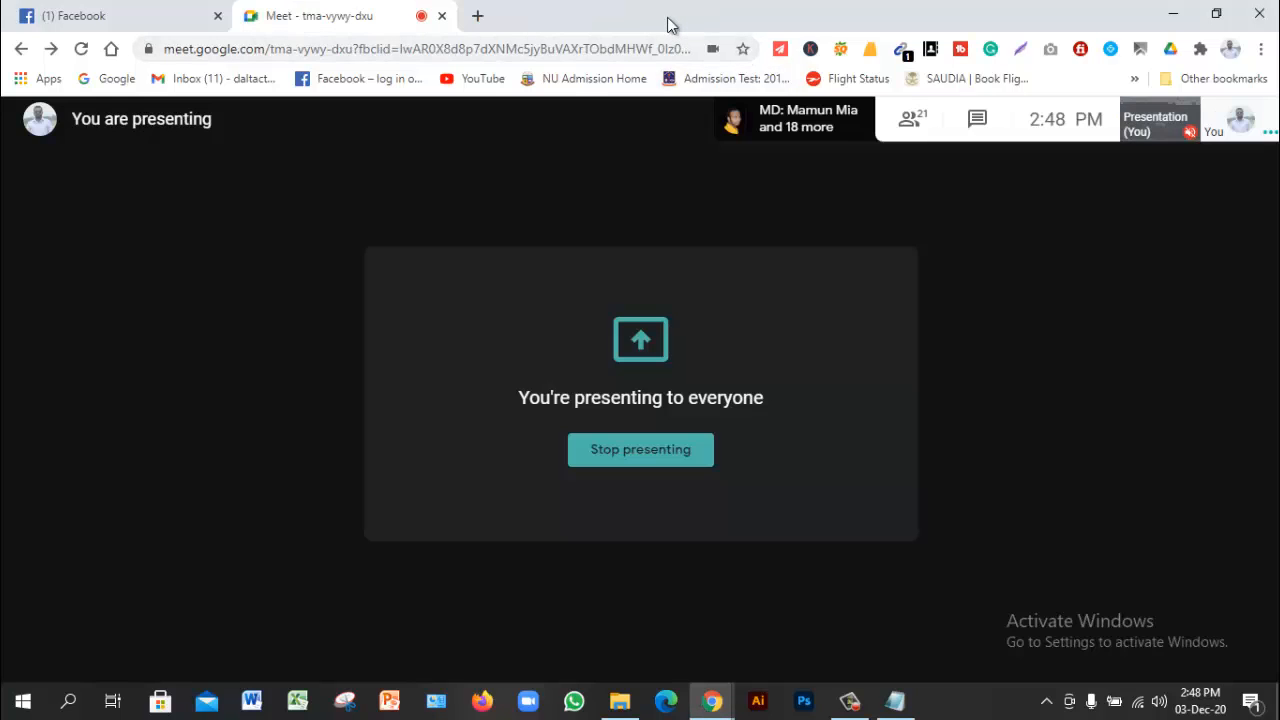
{"action": "left_click", "coordinate": [480, 17]}
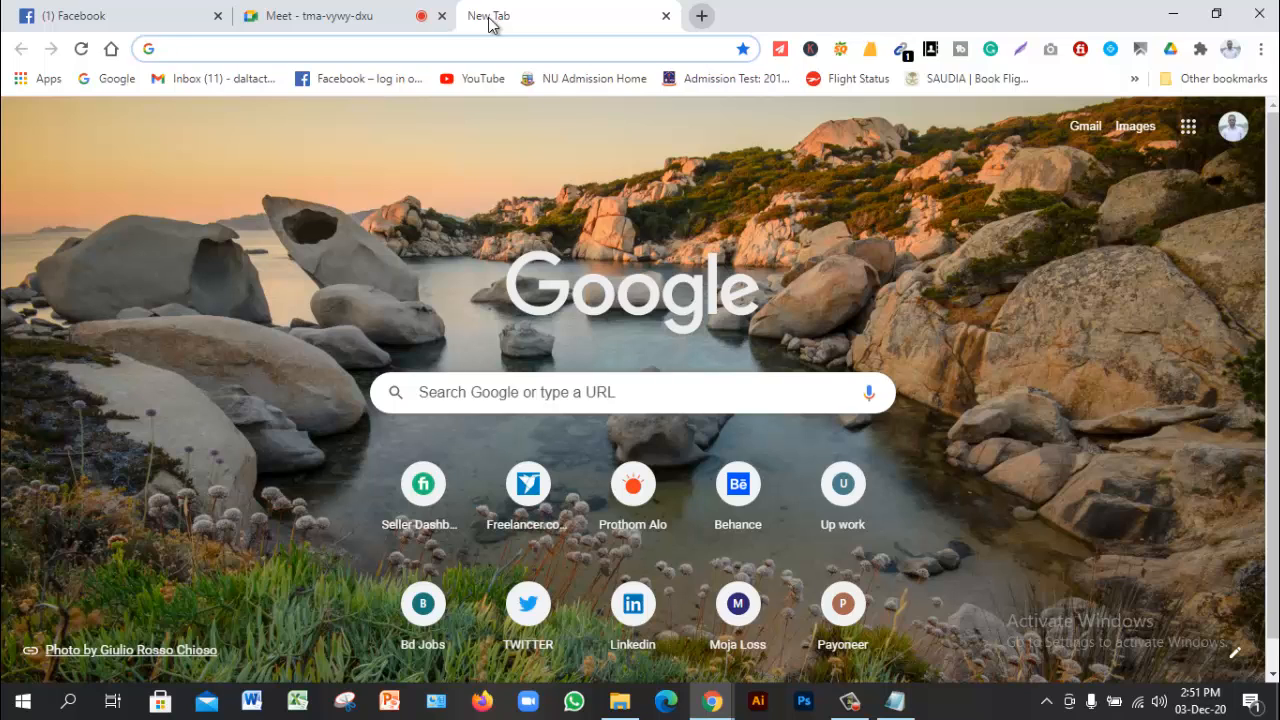
Load freelancer.com by typing 'free' and accepting the autocompletion.
{"action": "left_click", "coordinate": [393, 40]}
{"action": "type", "text": "freelancer.com"}
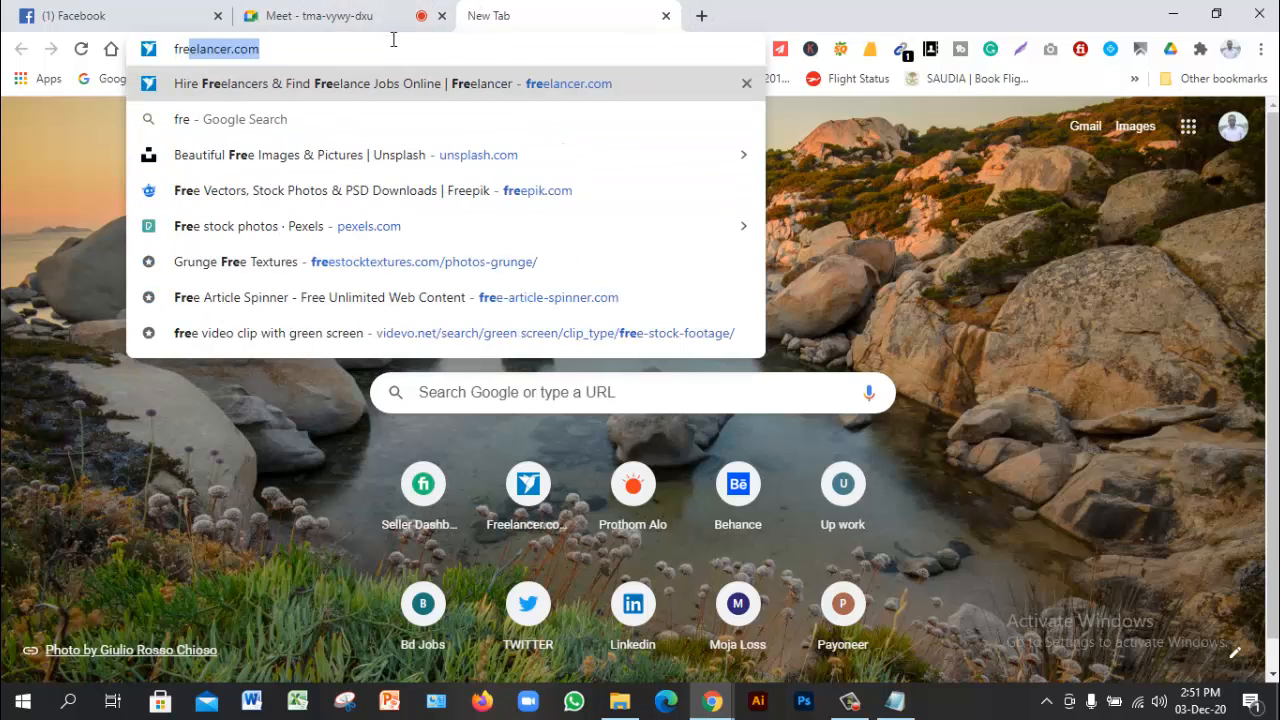
{"action": "key", "text": "Return"}
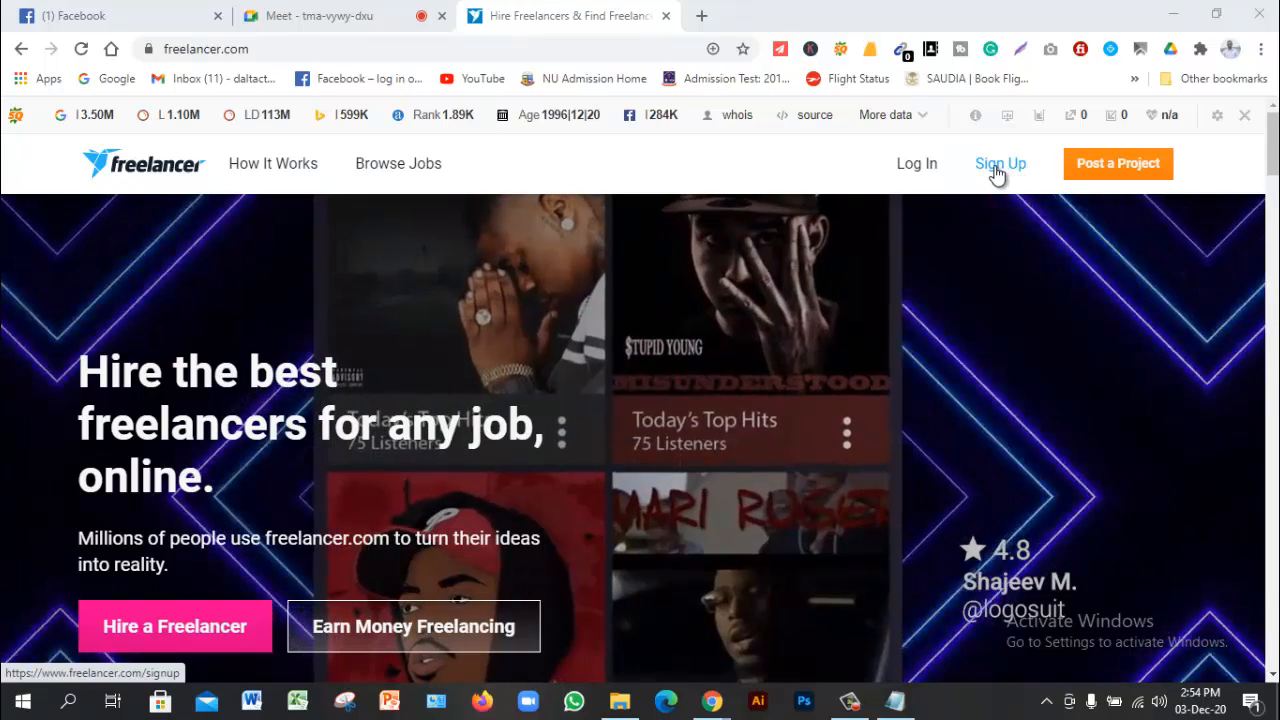
Open the Freelancer sign-up form.
{"action": "left_click", "coordinate": [998, 174]}
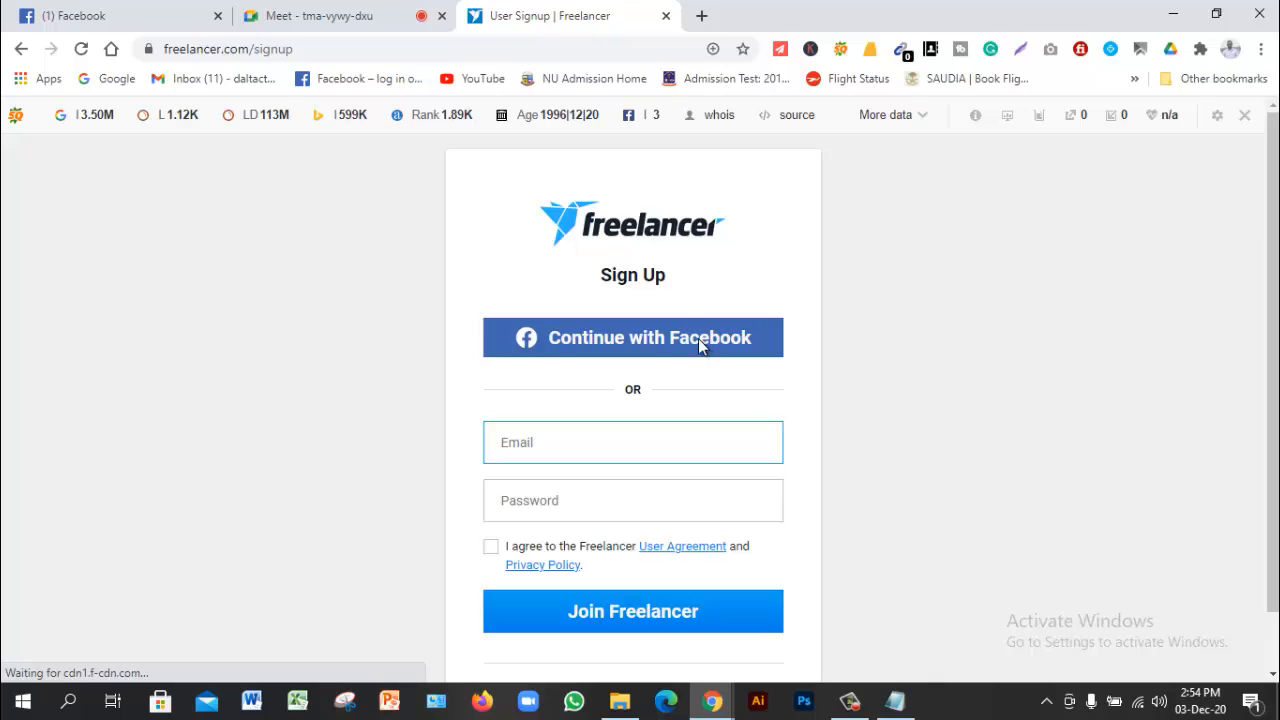
{"action": "scroll", "coordinate": [709, 506], "scroll_direction": "down", "scroll_amount": 1}
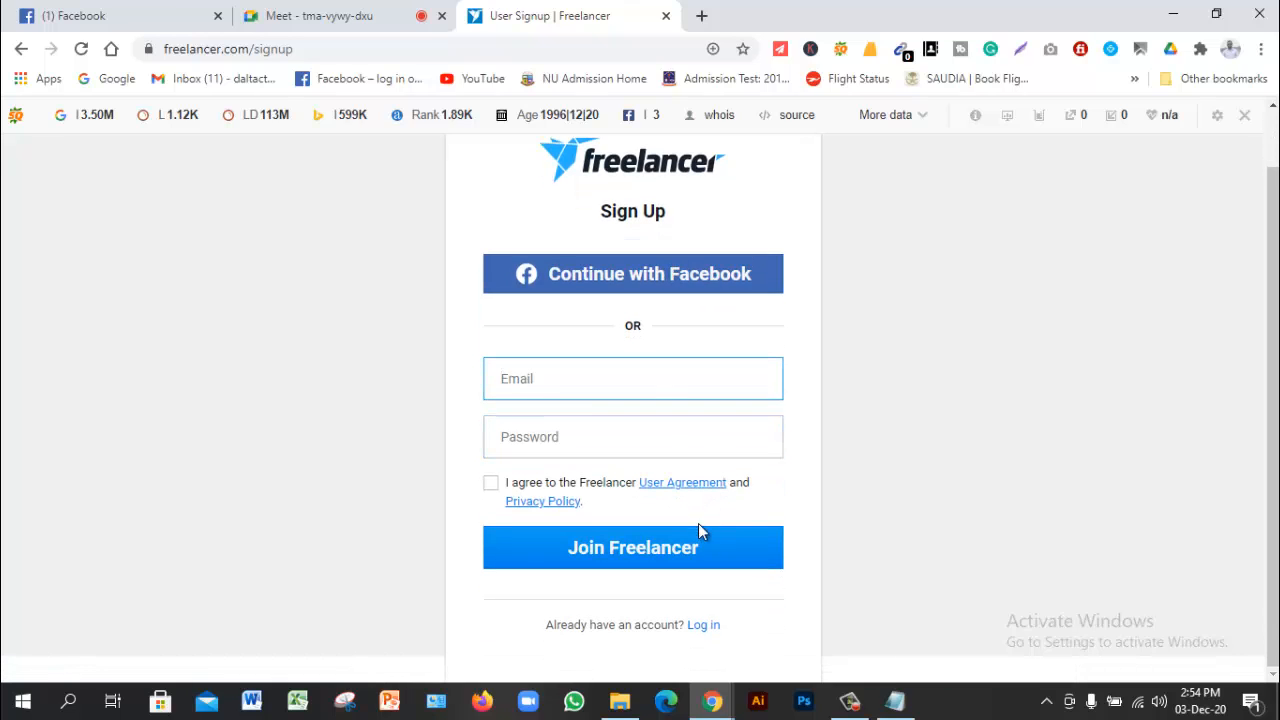
{"action": "left_click", "coordinate": [566, 430]}
{"action": "left_click", "coordinate": [557, 377]}
{"action": "left_click", "coordinate": [553, 424]}
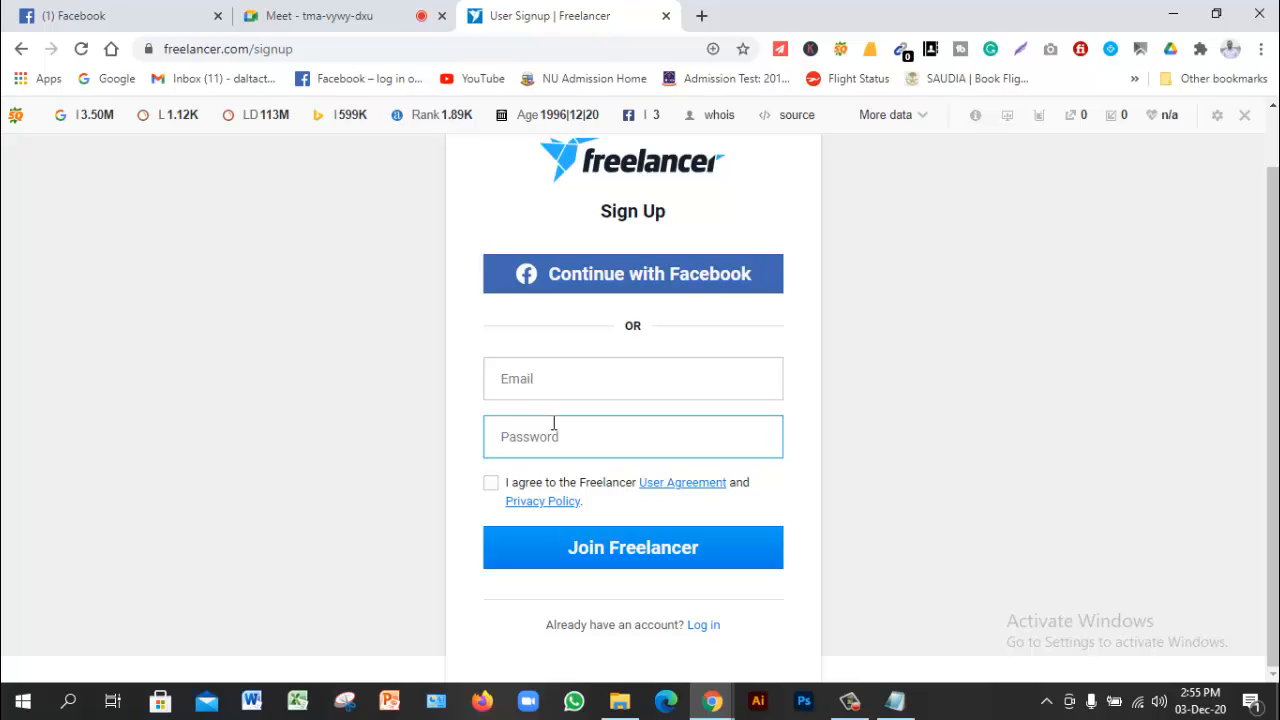
Enter the account's e-mail address in the Email field and select it for copying.
{"action": "left_click", "coordinate": [557, 384]}
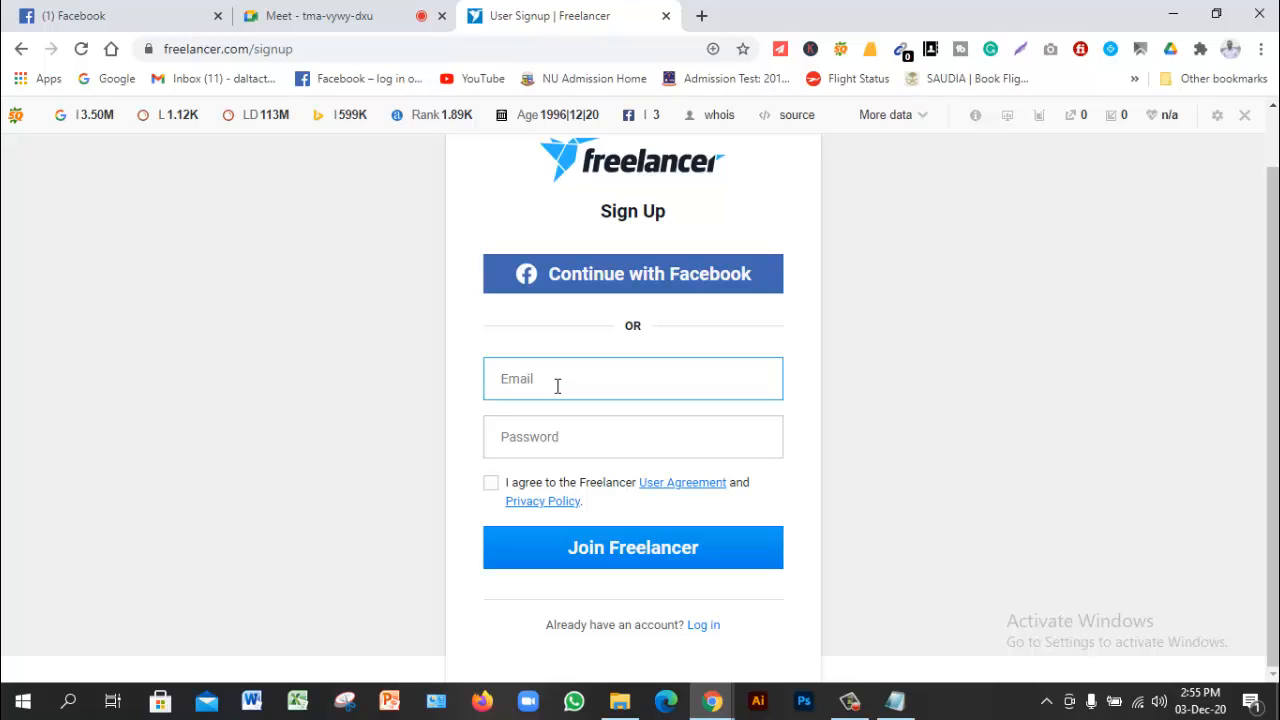
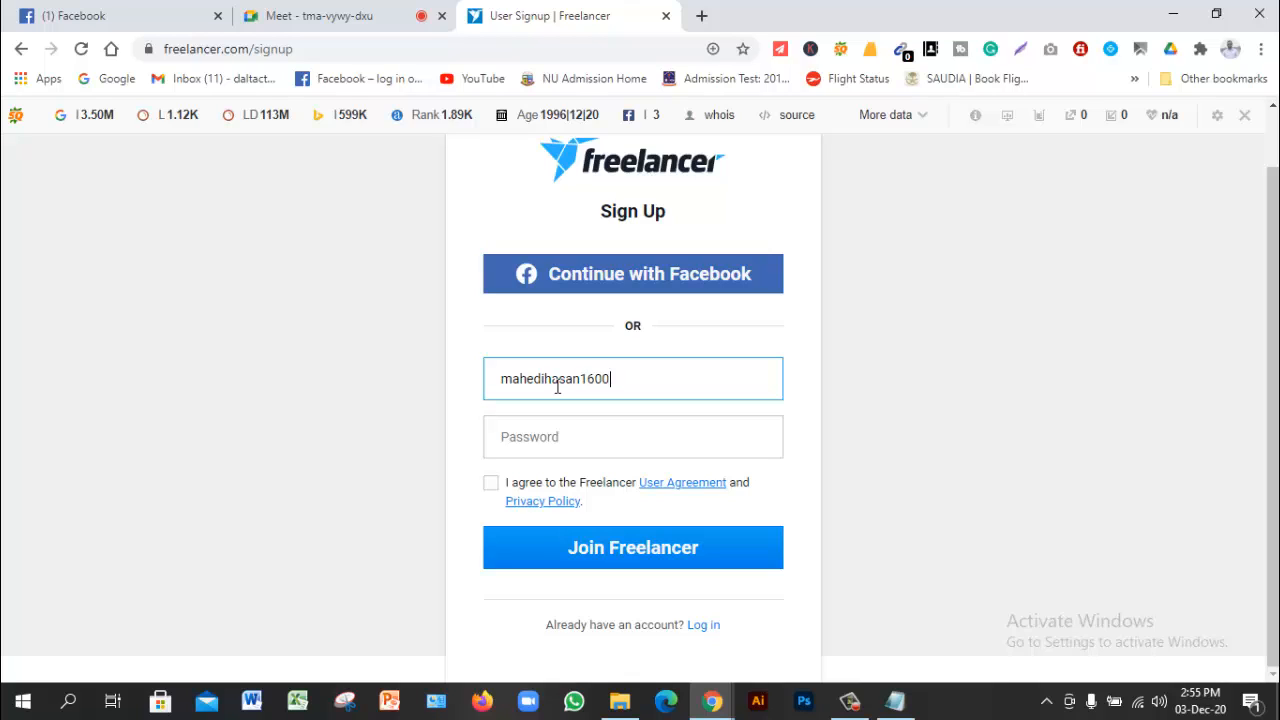
{"action": "key", "text": "Tab"}
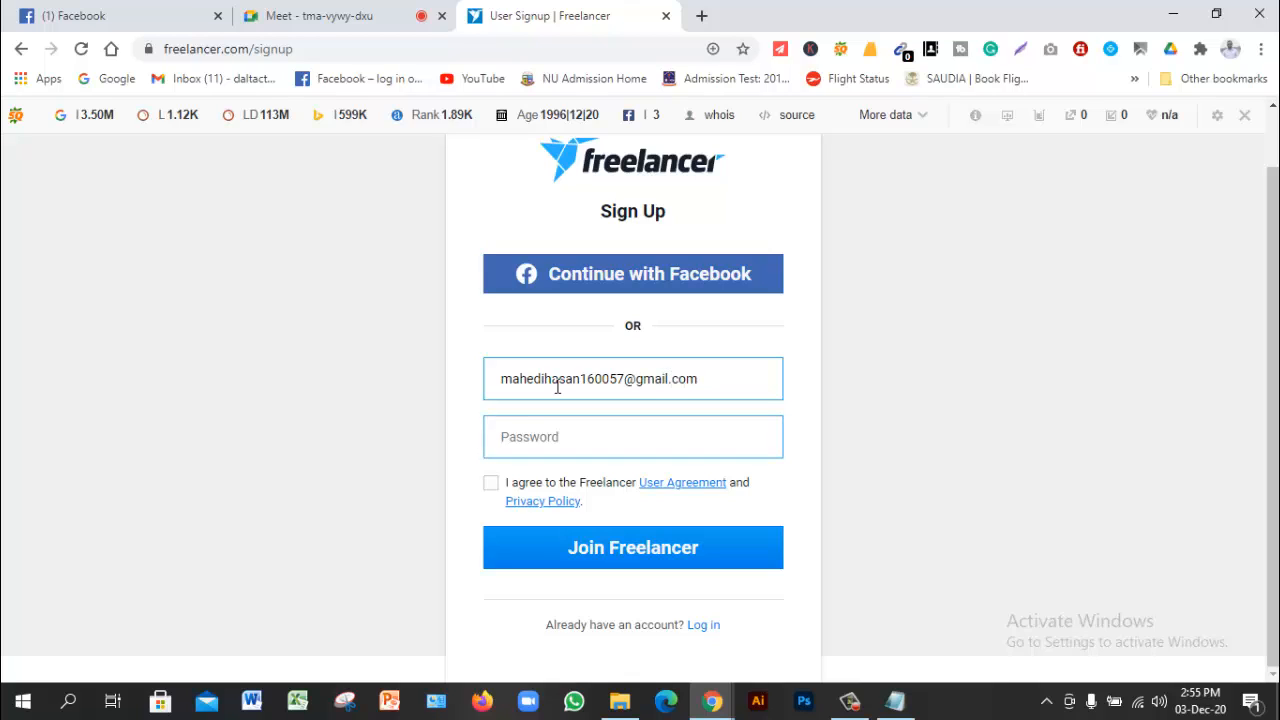
{"action": "left_click", "coordinate": [563, 390]}
{"action": "left_click_drag", "start_coordinate": [694, 377], "coordinate": [484, 415]}
{"action": "key", "text": "ctrl+c"}
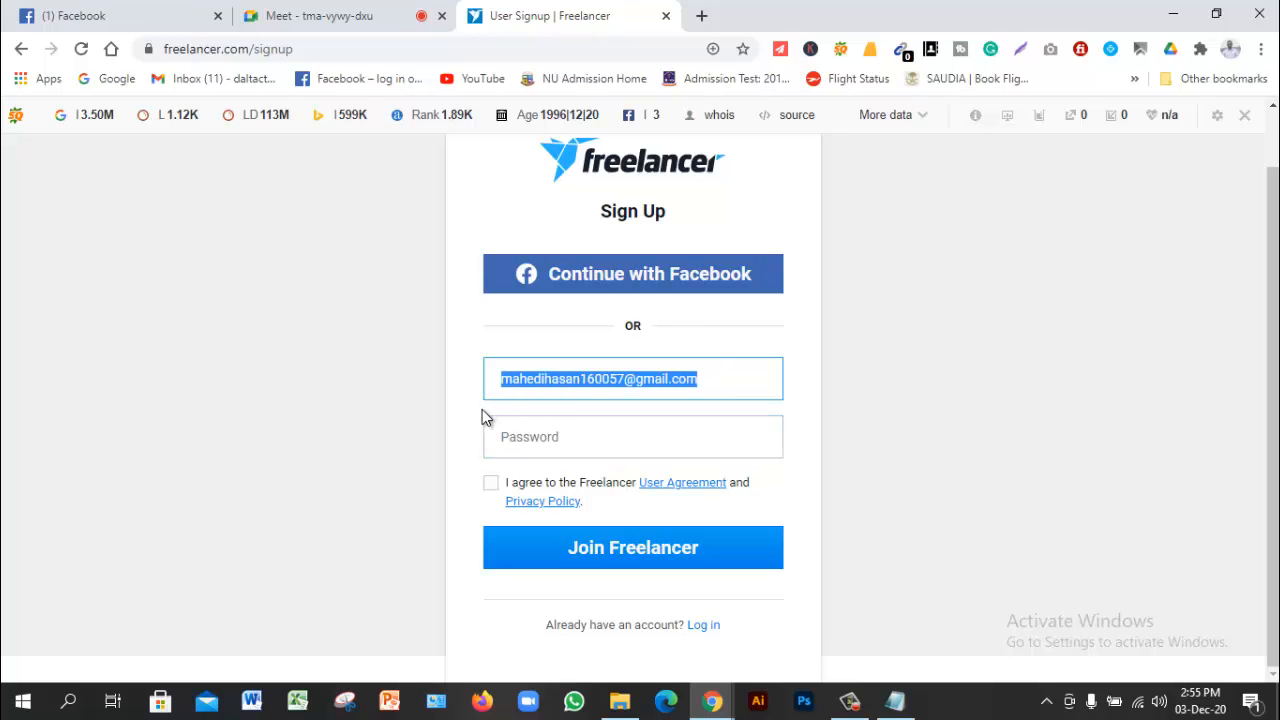
Paste the e-mail address into the Word notes, then go back to the sign-up form.
{"action": "left_click", "coordinate": [258, 700]}
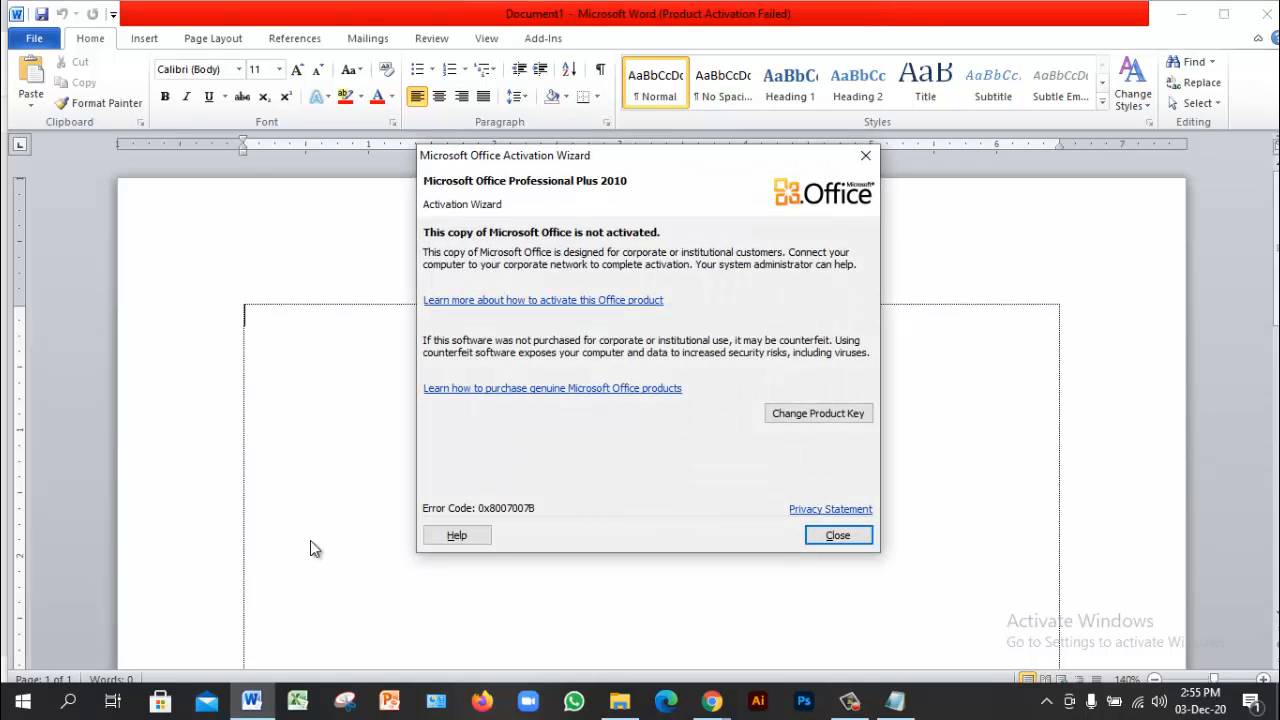
{"action": "left_click", "coordinate": [830, 533]}
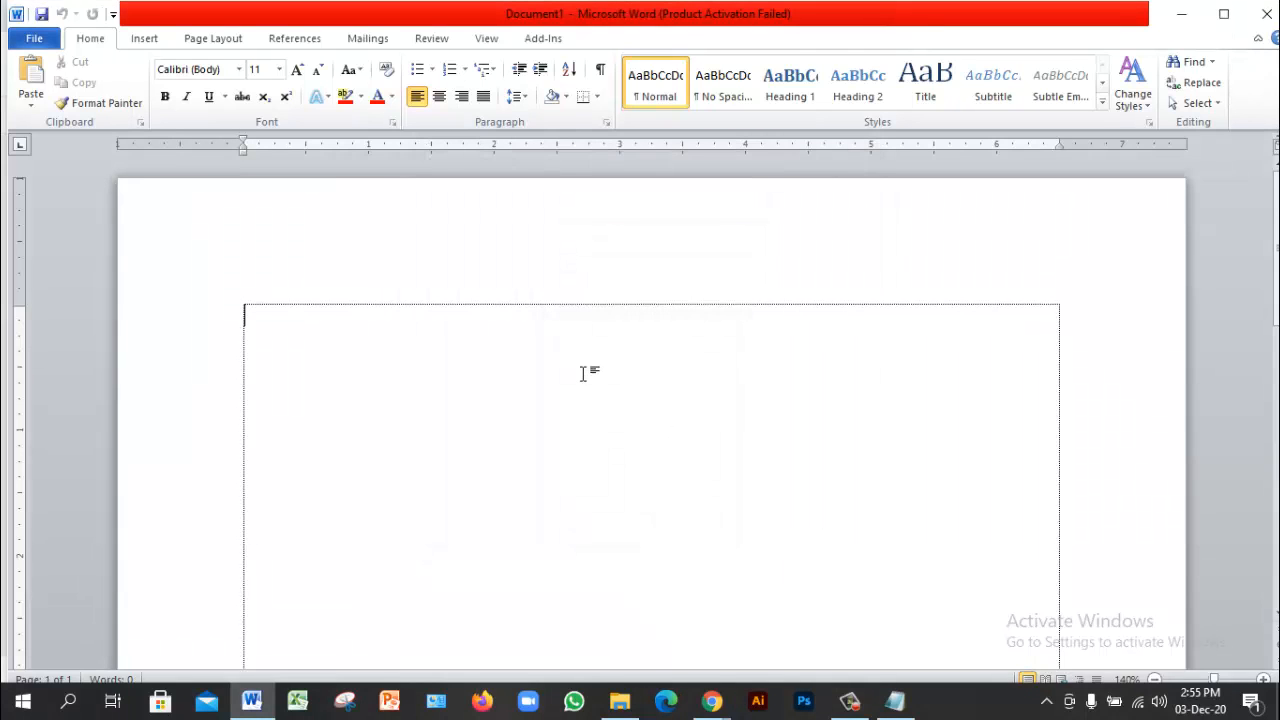
{"action": "key", "text": "ctrl+v"}
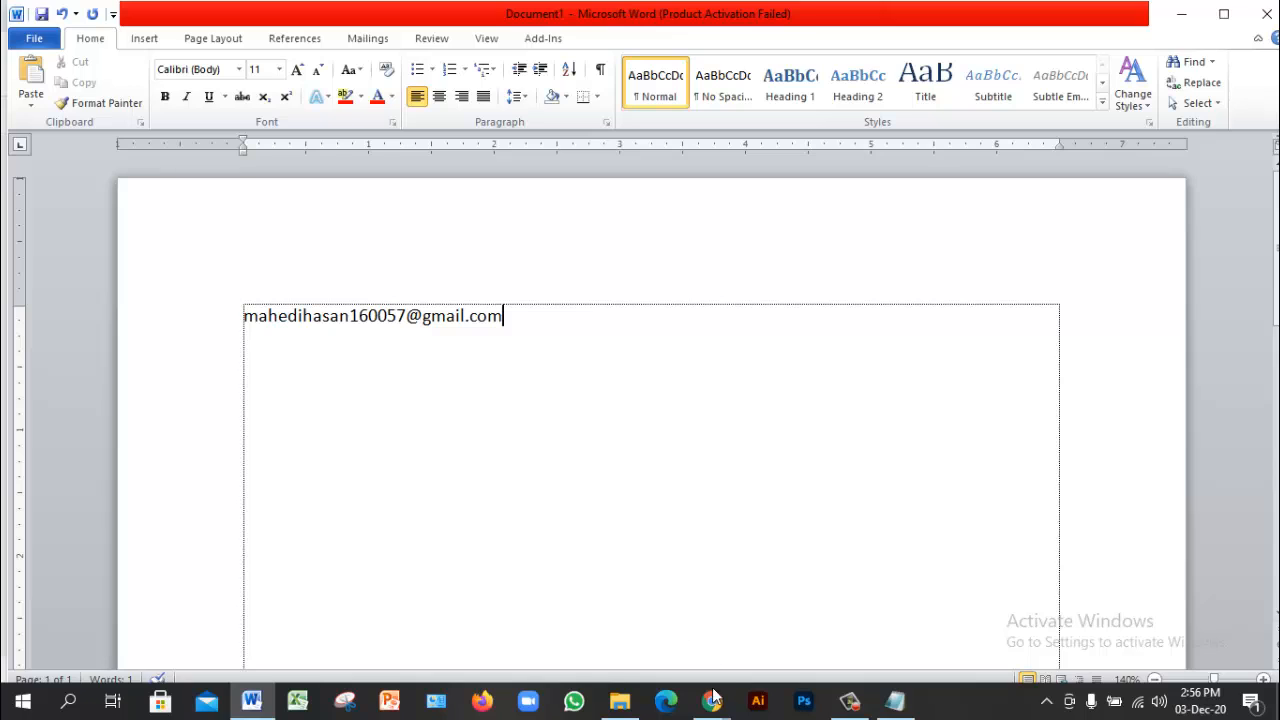
{"action": "mouse_move", "coordinate": [714, 697]}
{"action": "left_click", "coordinate": [674, 626]}
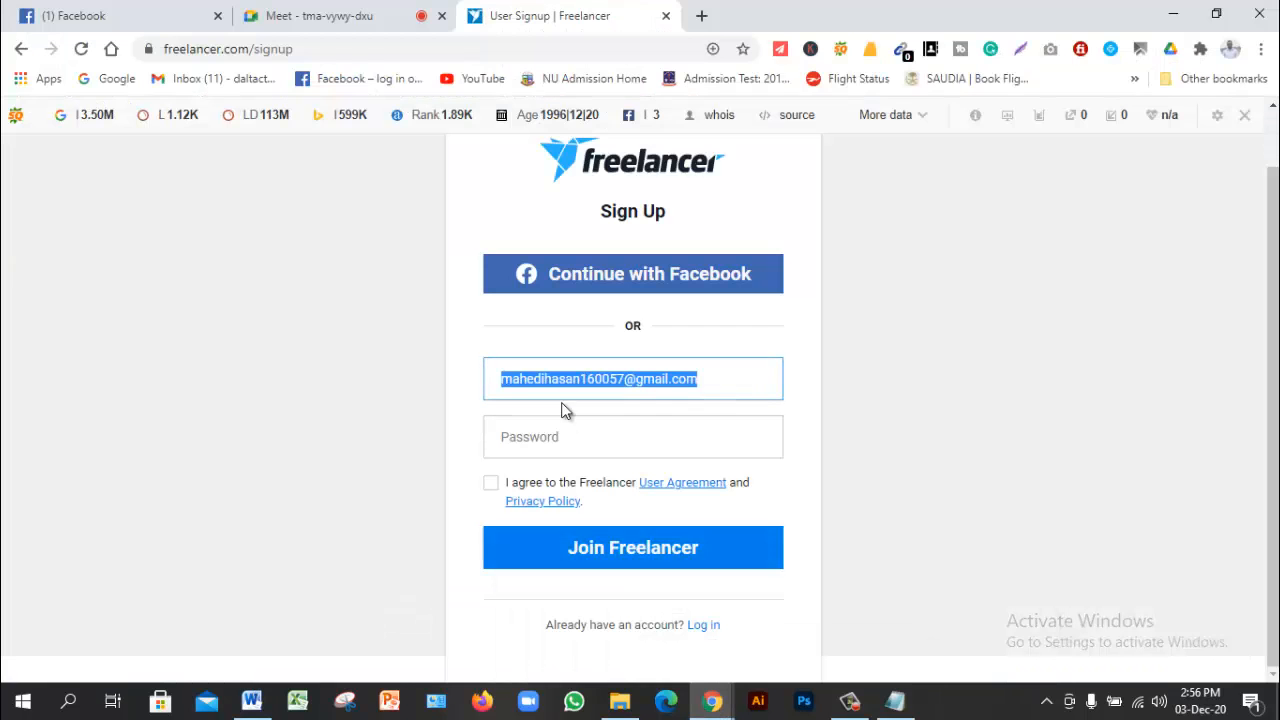
{"action": "left_click", "coordinate": [710, 378]}
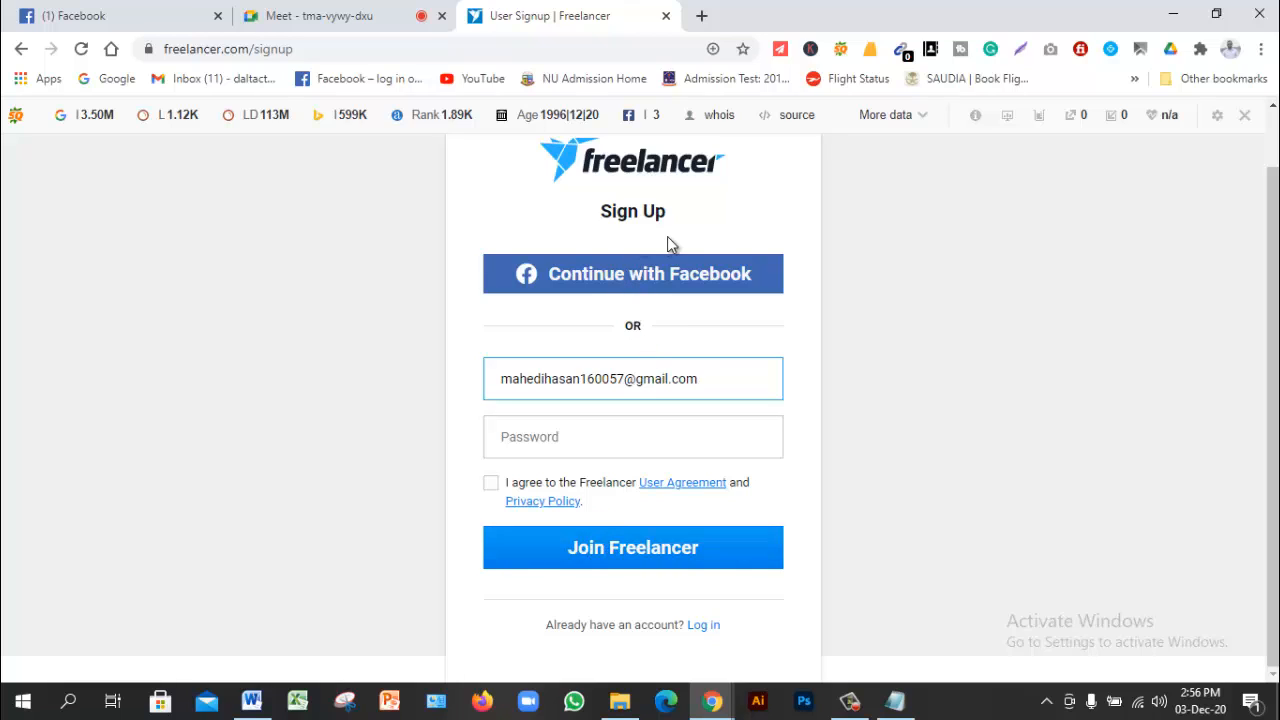
{"action": "scroll", "coordinate": [668, 240], "scroll_direction": "up", "scroll_amount": 1}
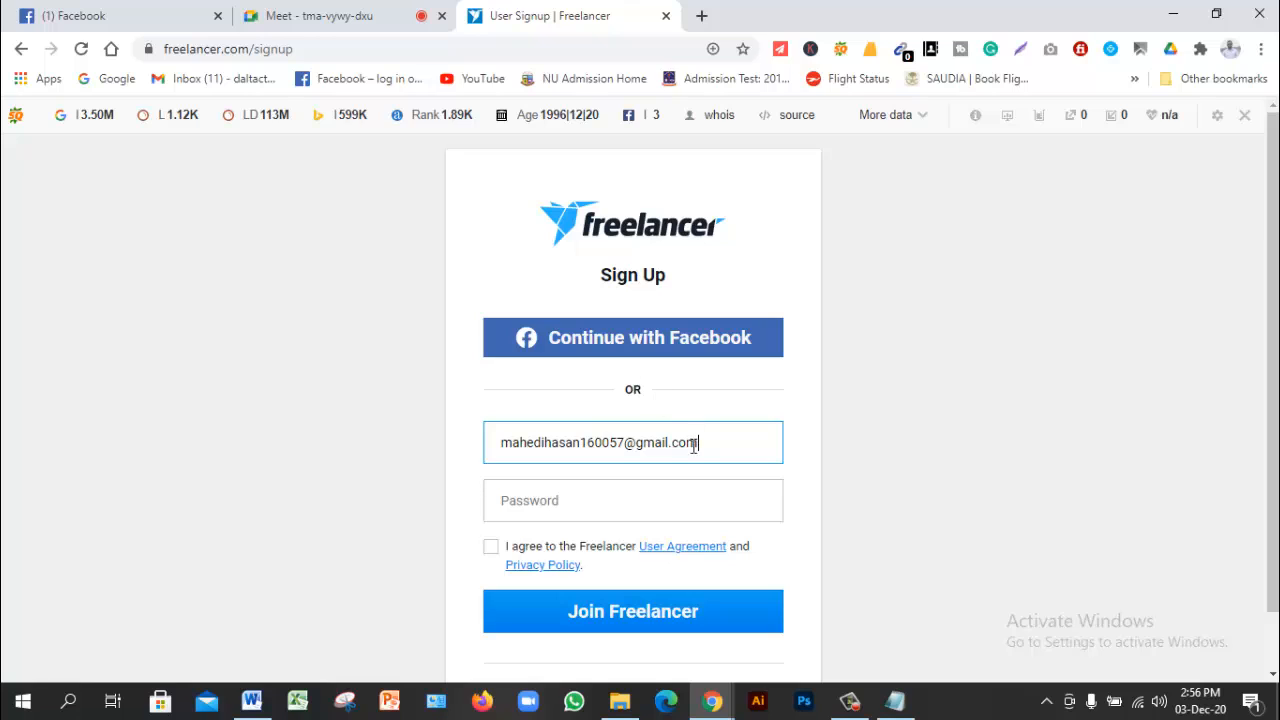
{"action": "left_click", "coordinate": [635, 492]}
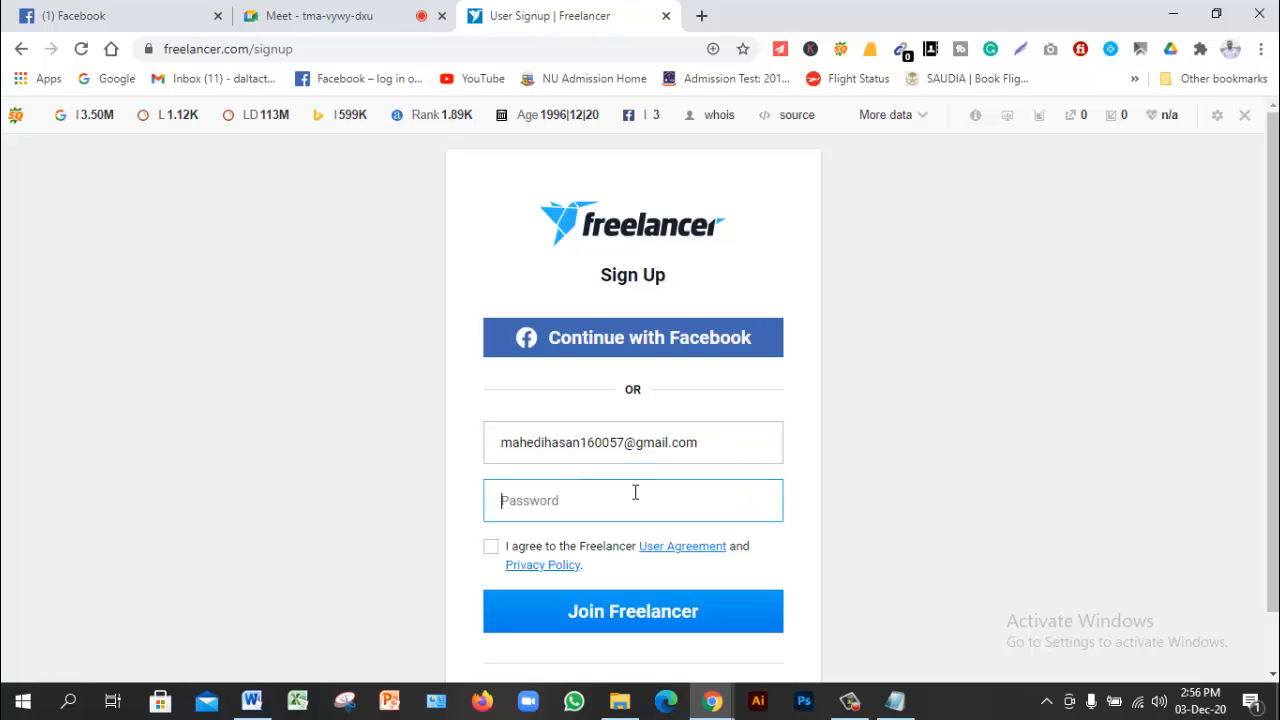
Type the account password on a new line below the e-mail in Word.
{"action": "left_click", "coordinate": [251, 701]}
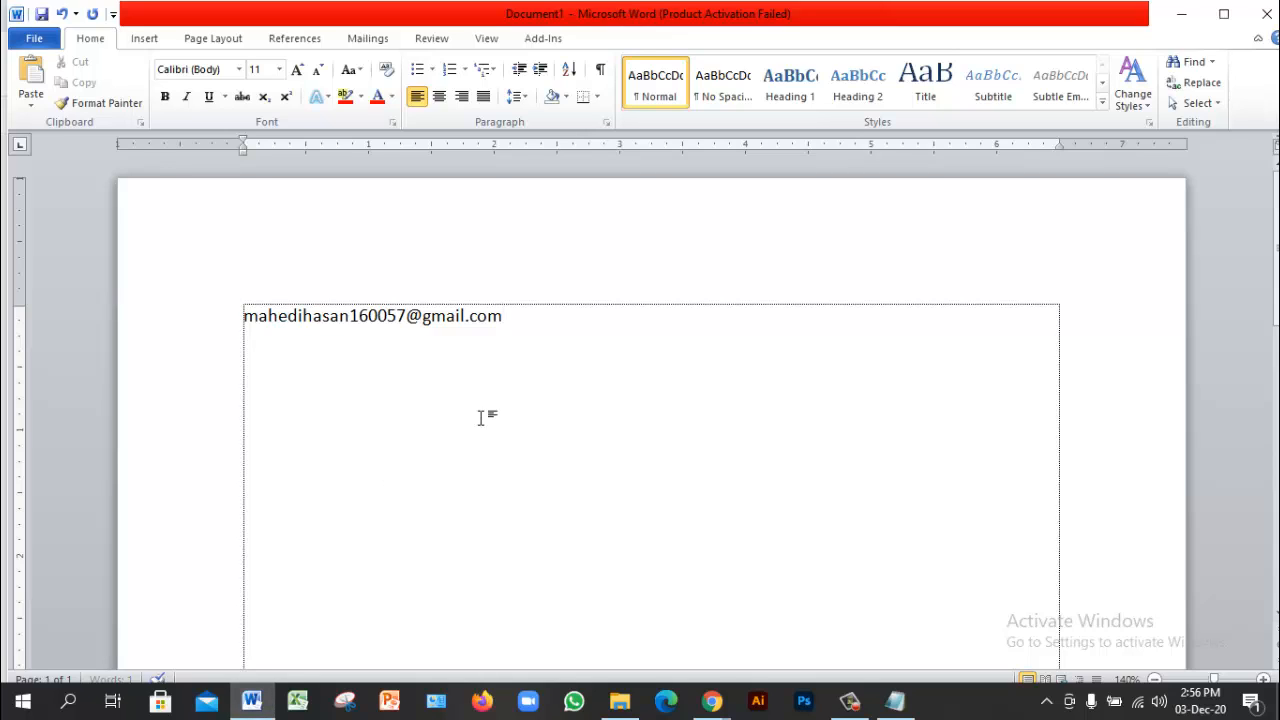
{"action": "key", "text": "Return"}
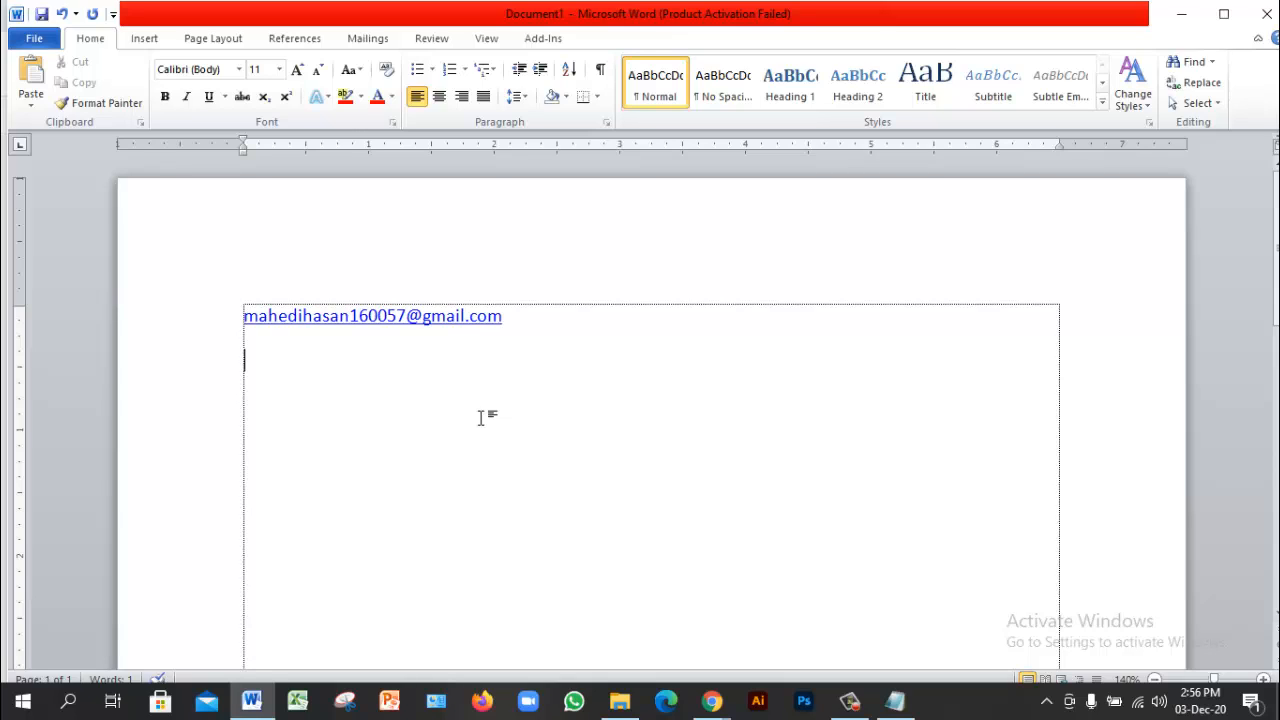
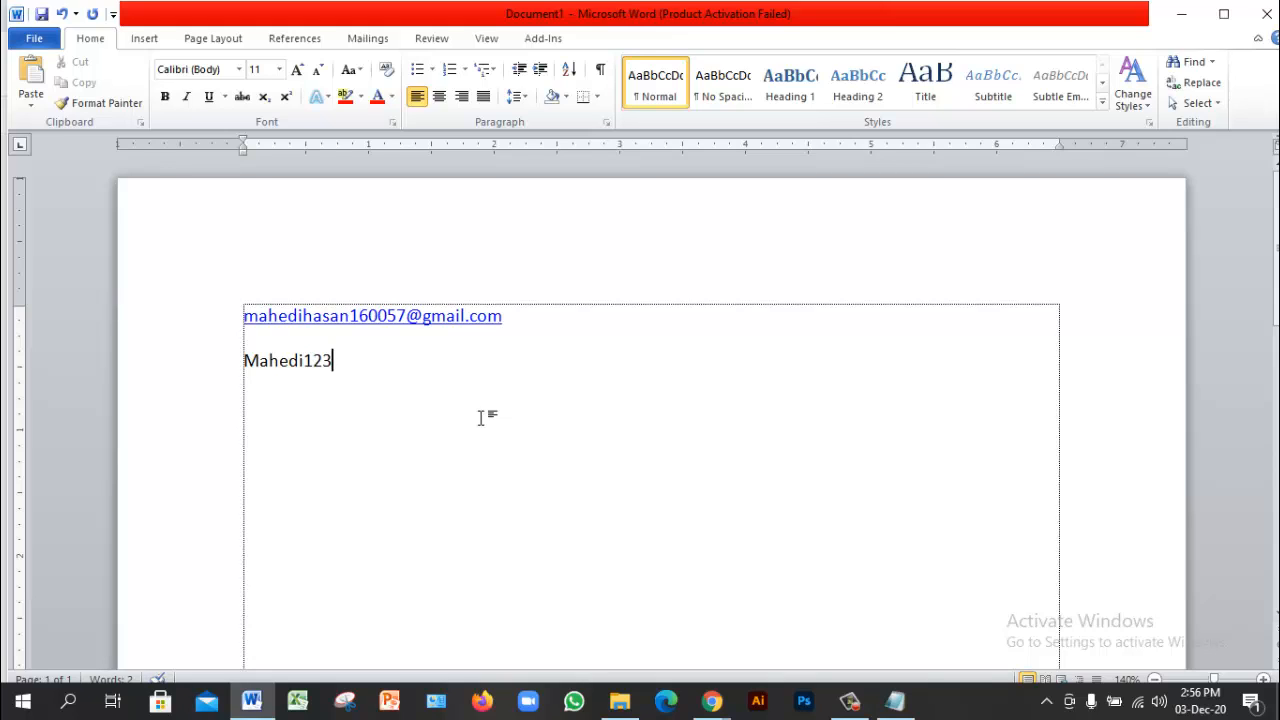
Admit the waiting participant into the Google Meet call and return to the Word notes.
{"action": "left_click", "coordinate": [660, 610]}
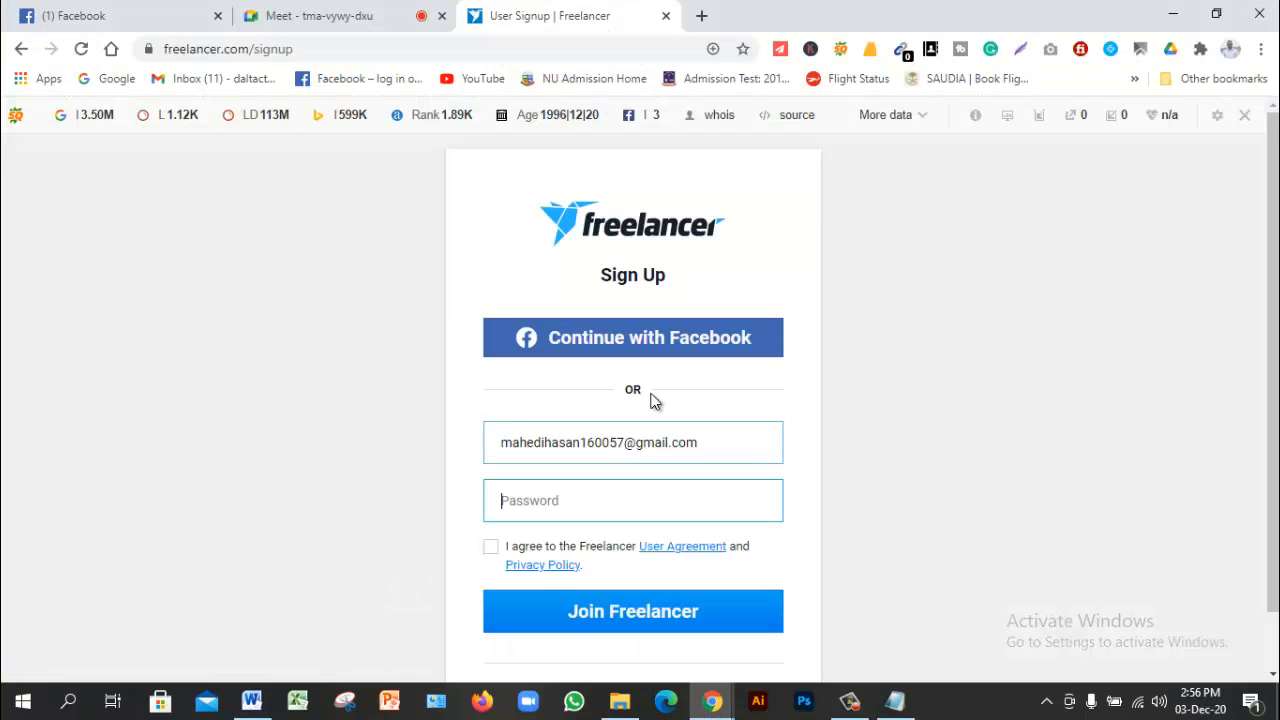
{"action": "left_click", "coordinate": [375, 16]}
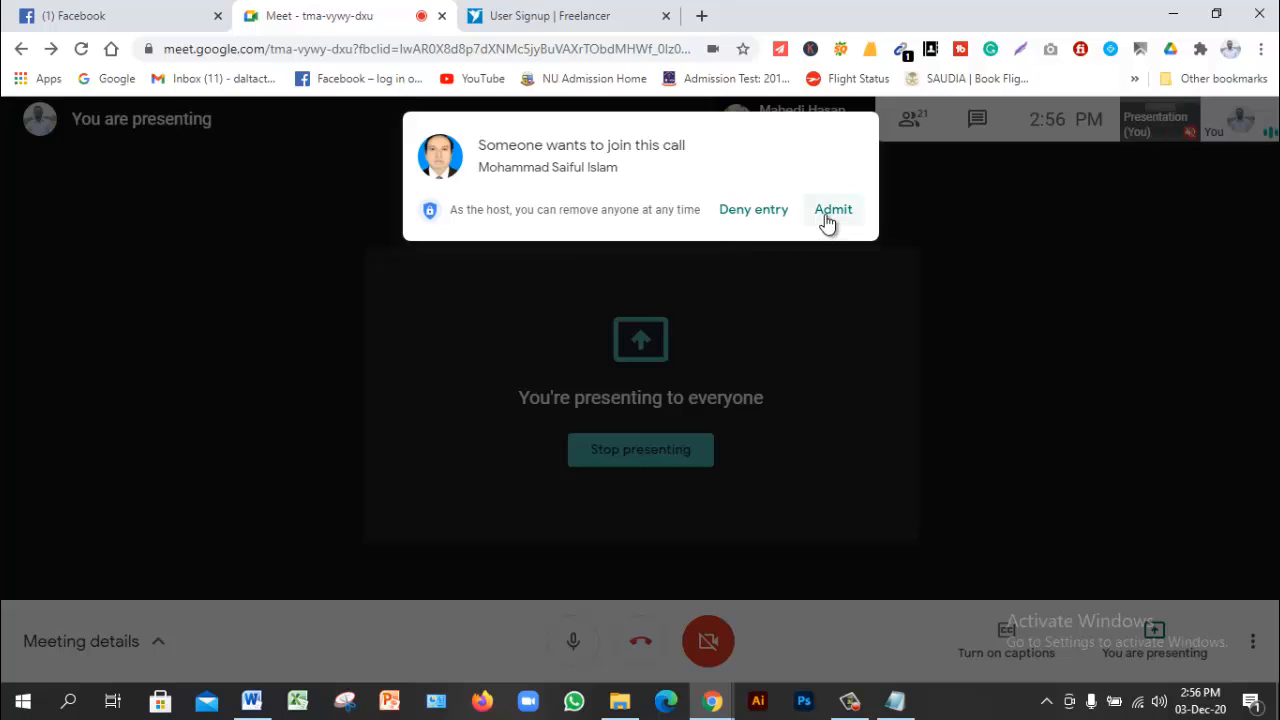
{"action": "left_click", "coordinate": [828, 212]}
{"action": "left_click", "coordinate": [580, 15]}
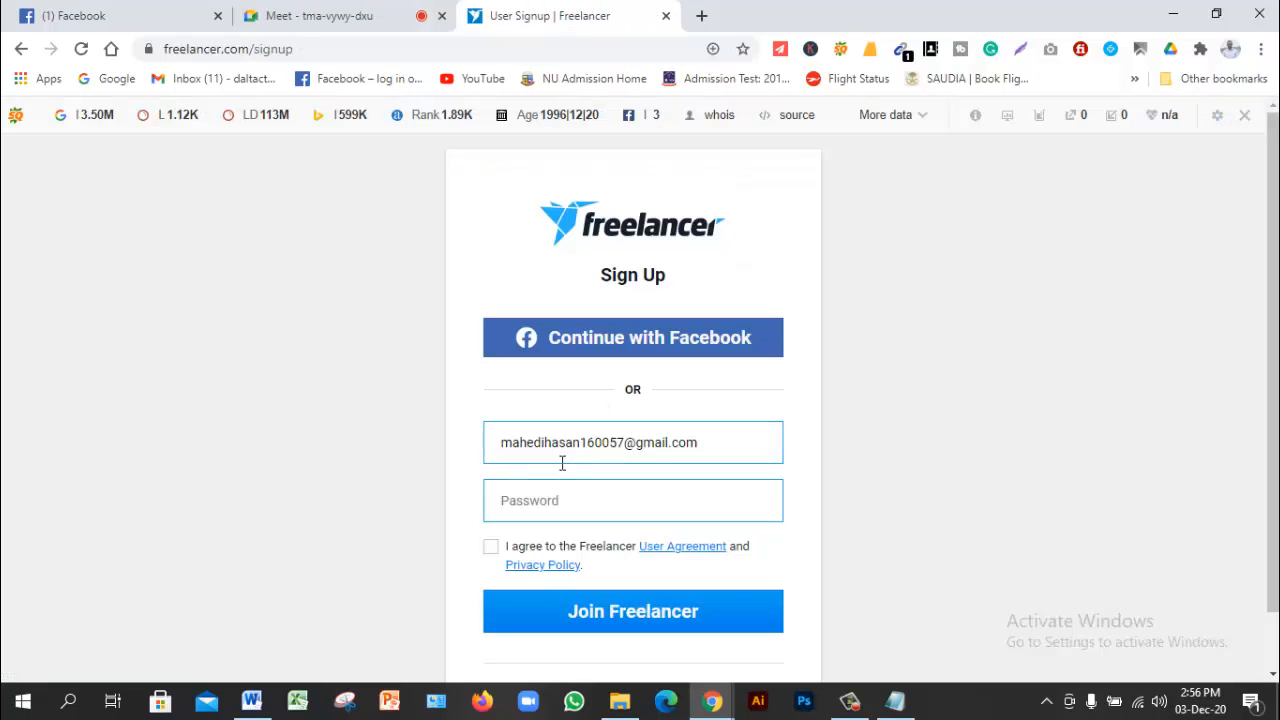
{"action": "left_click", "coordinate": [255, 700]}
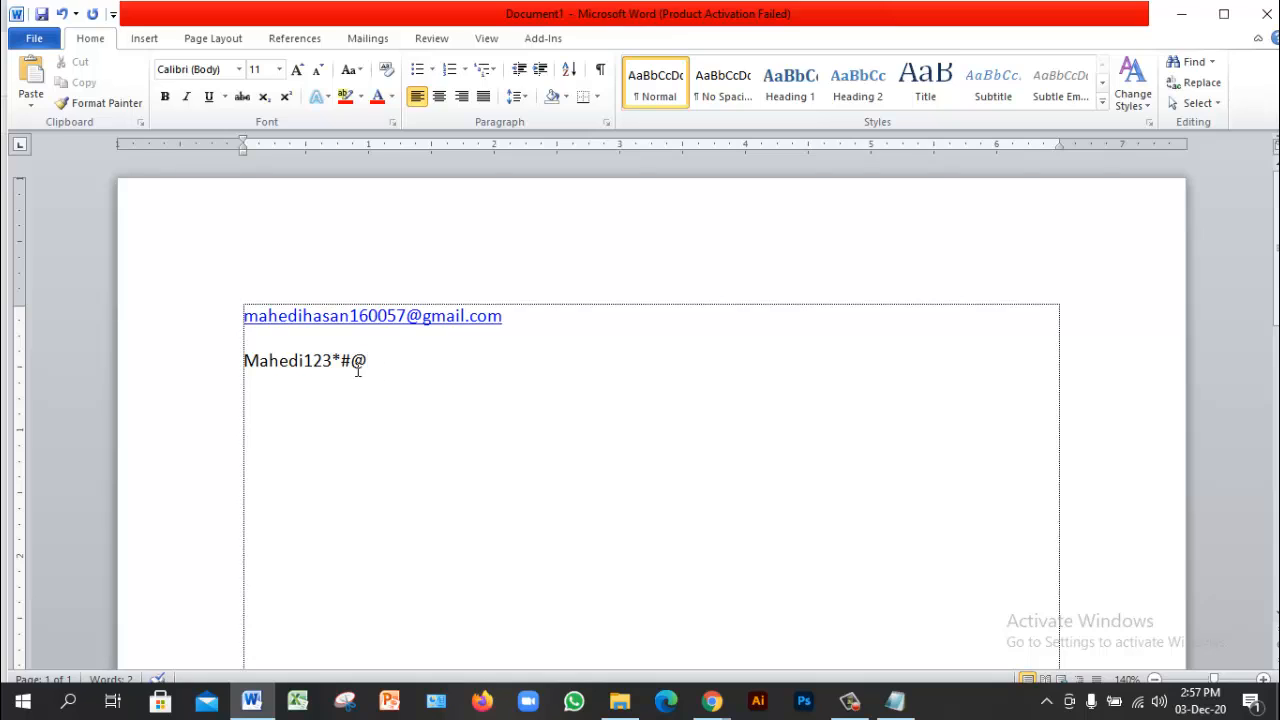
Select the saved password line in the Word notes for copying.
{"action": "triple_click", "coordinate": [399, 369]}
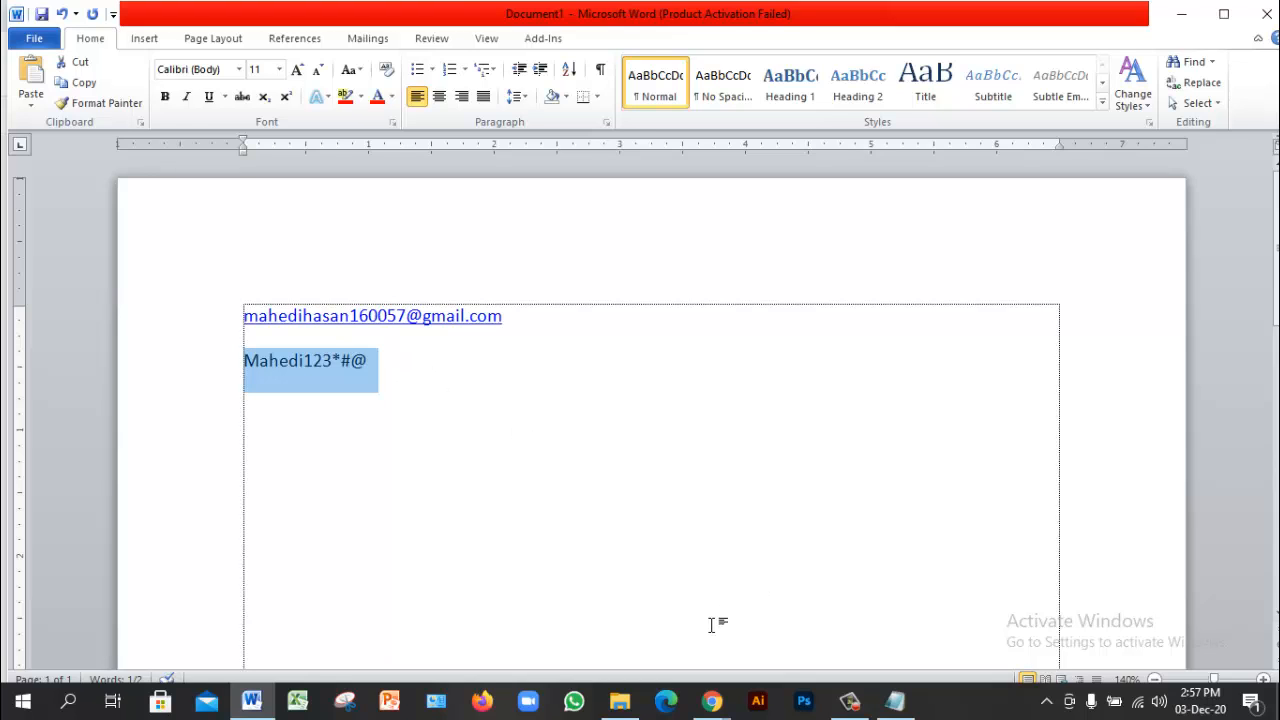
Paste the saved password into Freelancer's Password field and tick the User Agreement box.
{"action": "left_click", "coordinate": [711, 701]}
{"action": "left_click", "coordinate": [652, 613]}
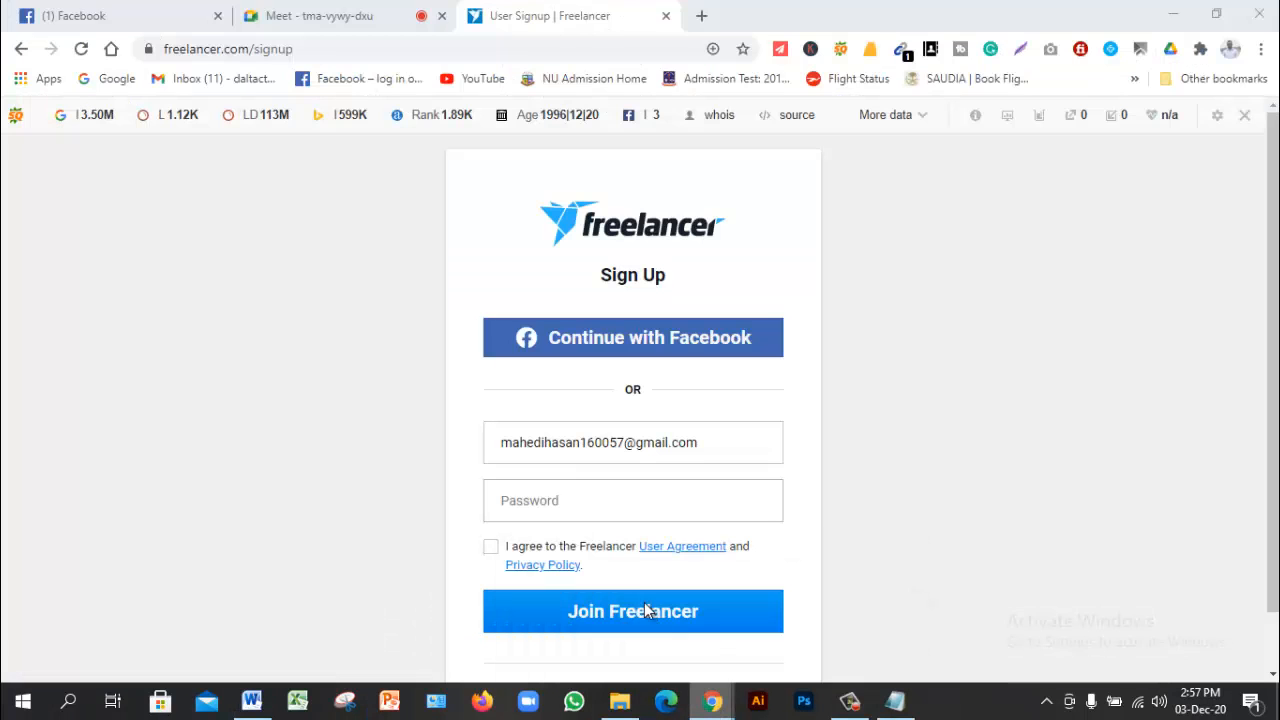
{"action": "left_click", "coordinate": [624, 487]}
{"action": "key", "text": "ctrl+v"}
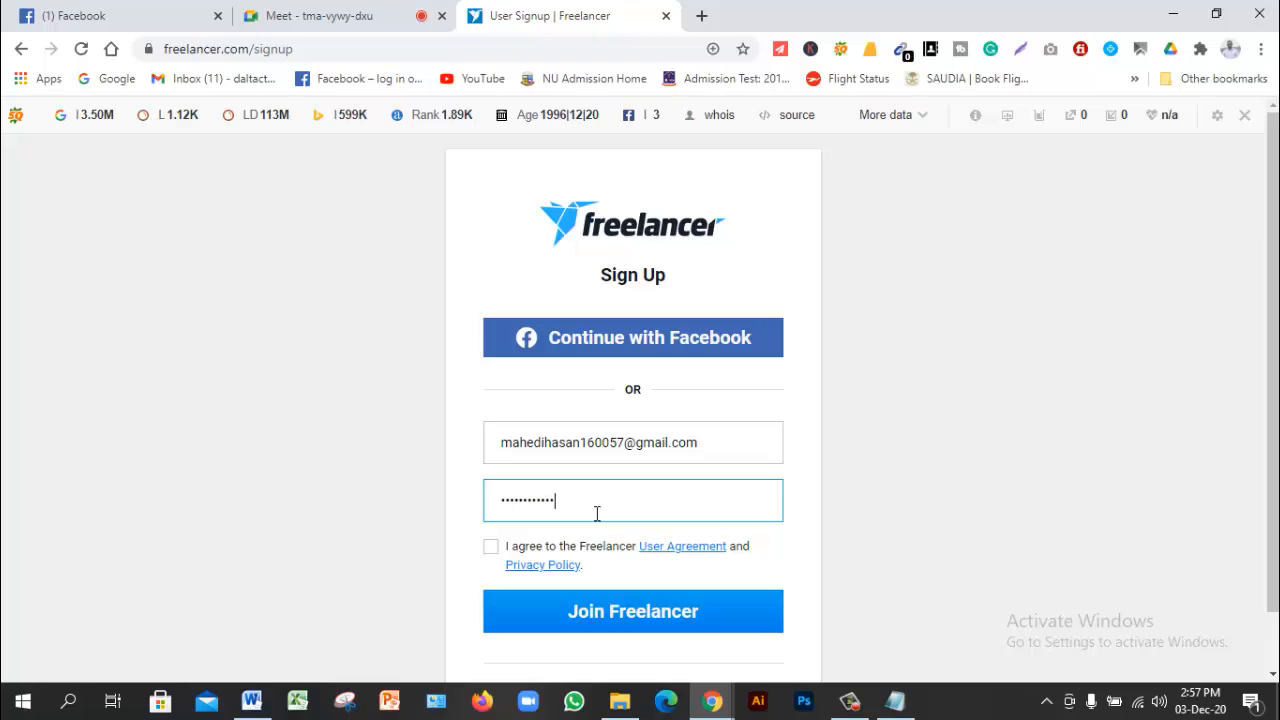
{"action": "left_click", "coordinate": [491, 547]}
{"action": "scroll", "coordinate": [838, 476], "scroll_direction": "down", "scroll_amount": 1}
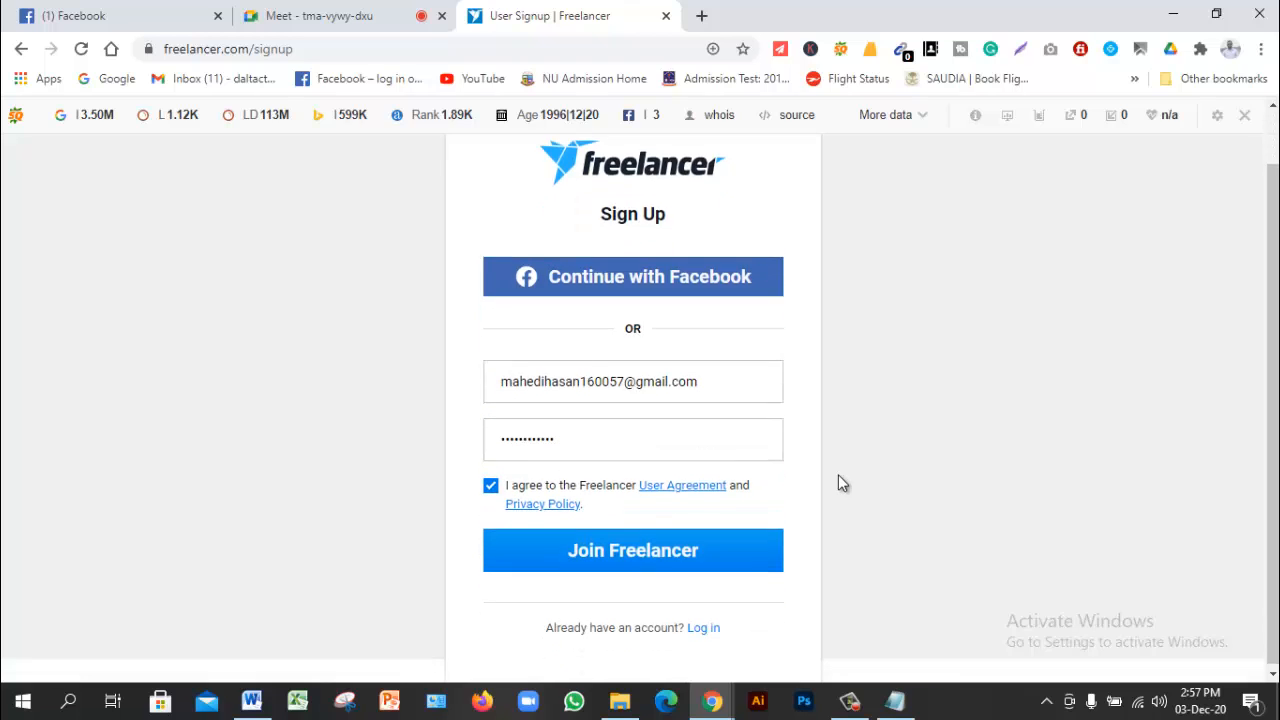
Join Freelancer, take the first suggested username, and select it for copying.
{"action": "left_click", "coordinate": [643, 549]}
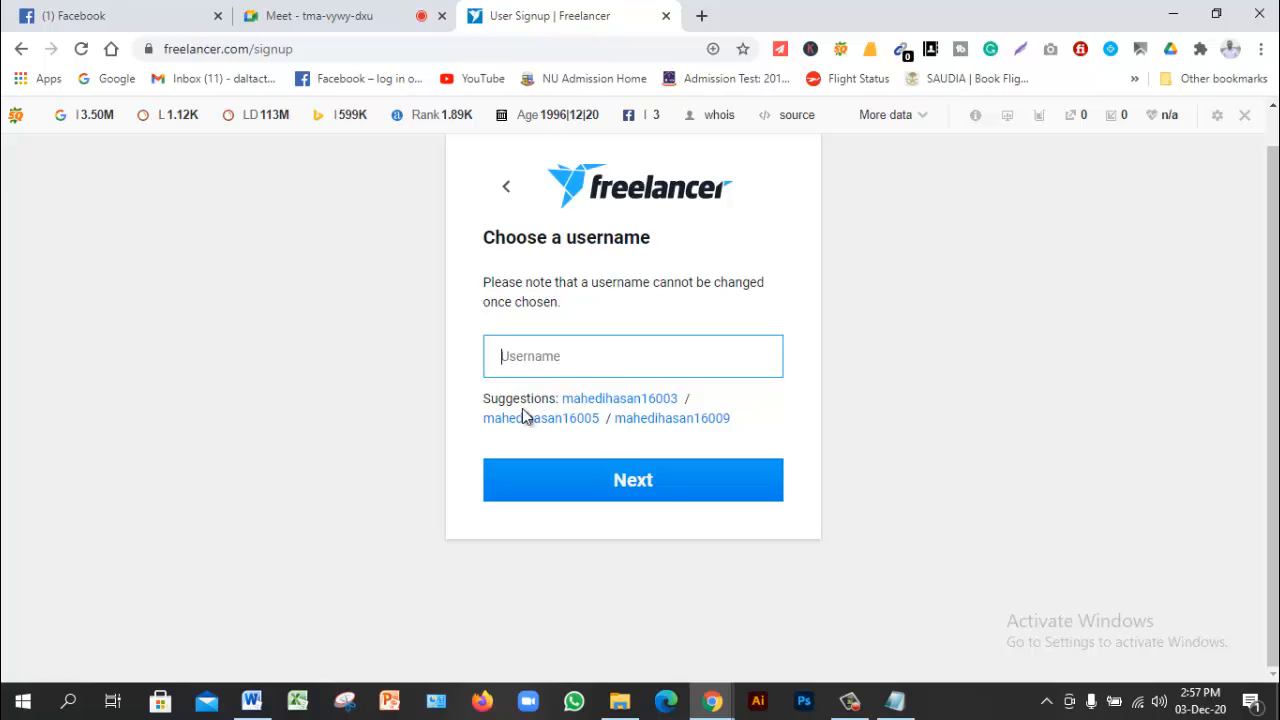
{"action": "left_click", "coordinate": [655, 400]}
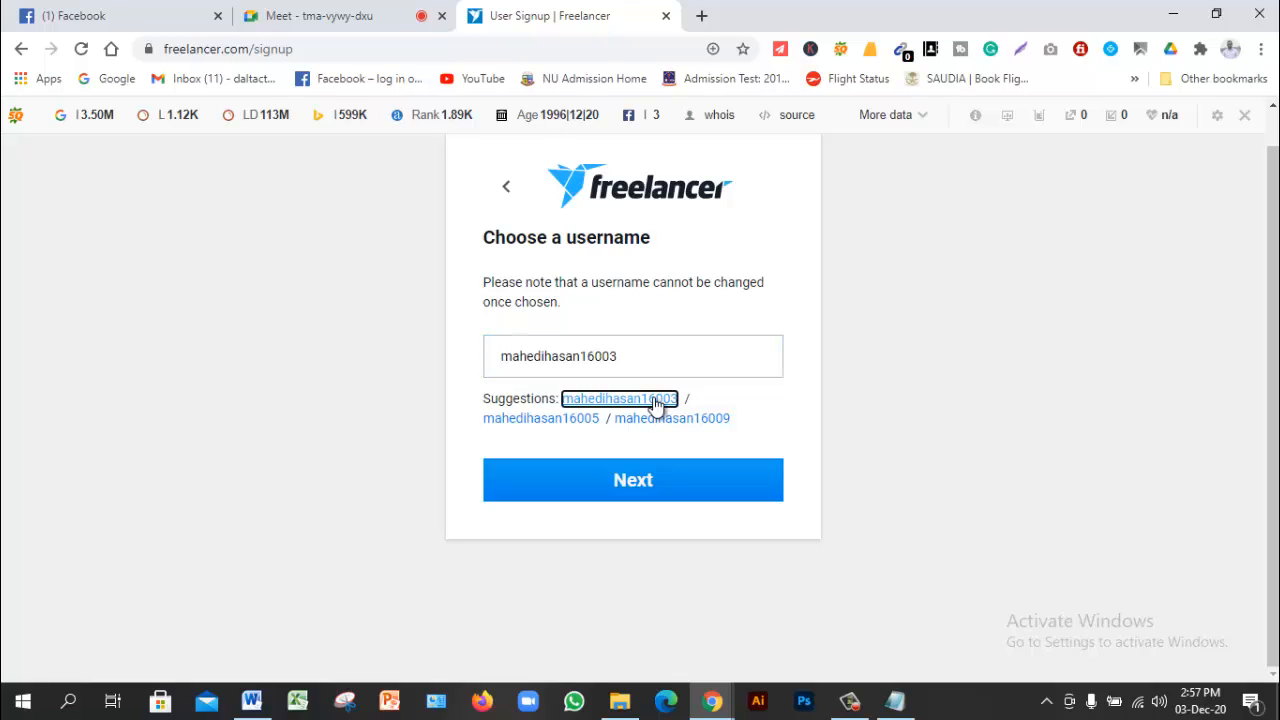
{"action": "left_click", "coordinate": [659, 365]}
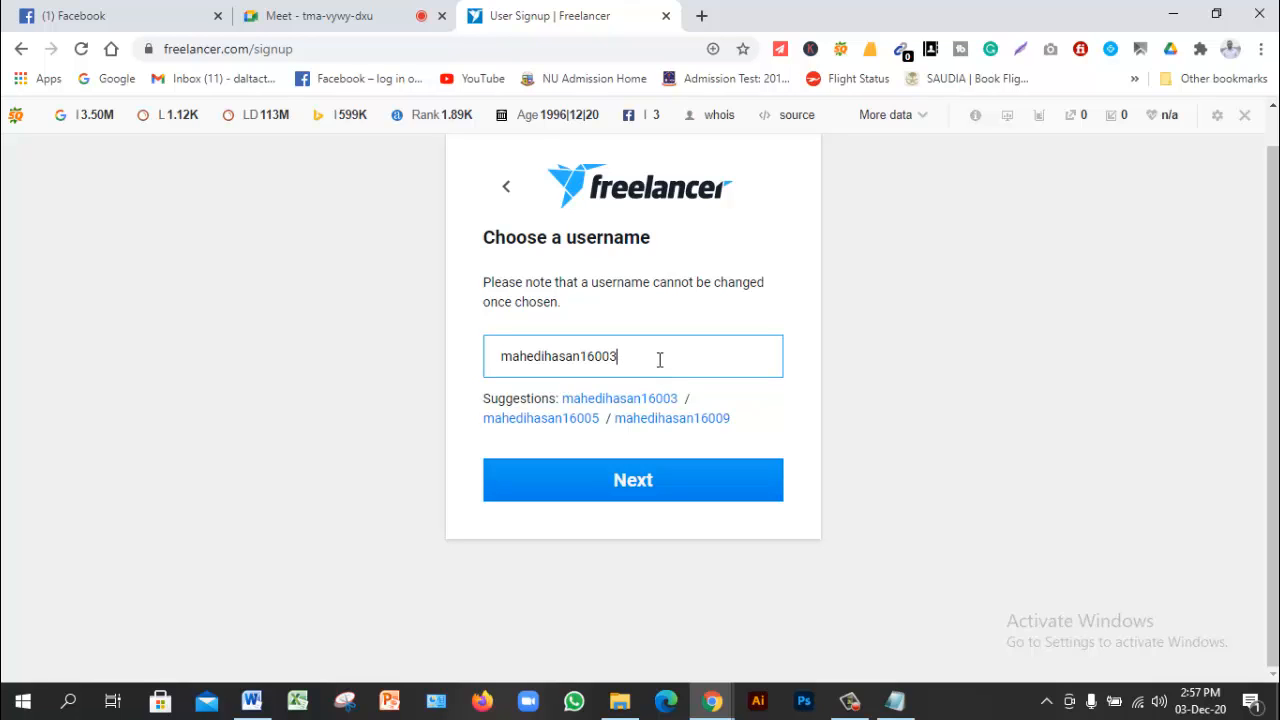
{"action": "left_click_drag", "start_coordinate": [659, 360], "coordinate": [458, 356]}
{"action": "key", "text": "ctrl+c"}
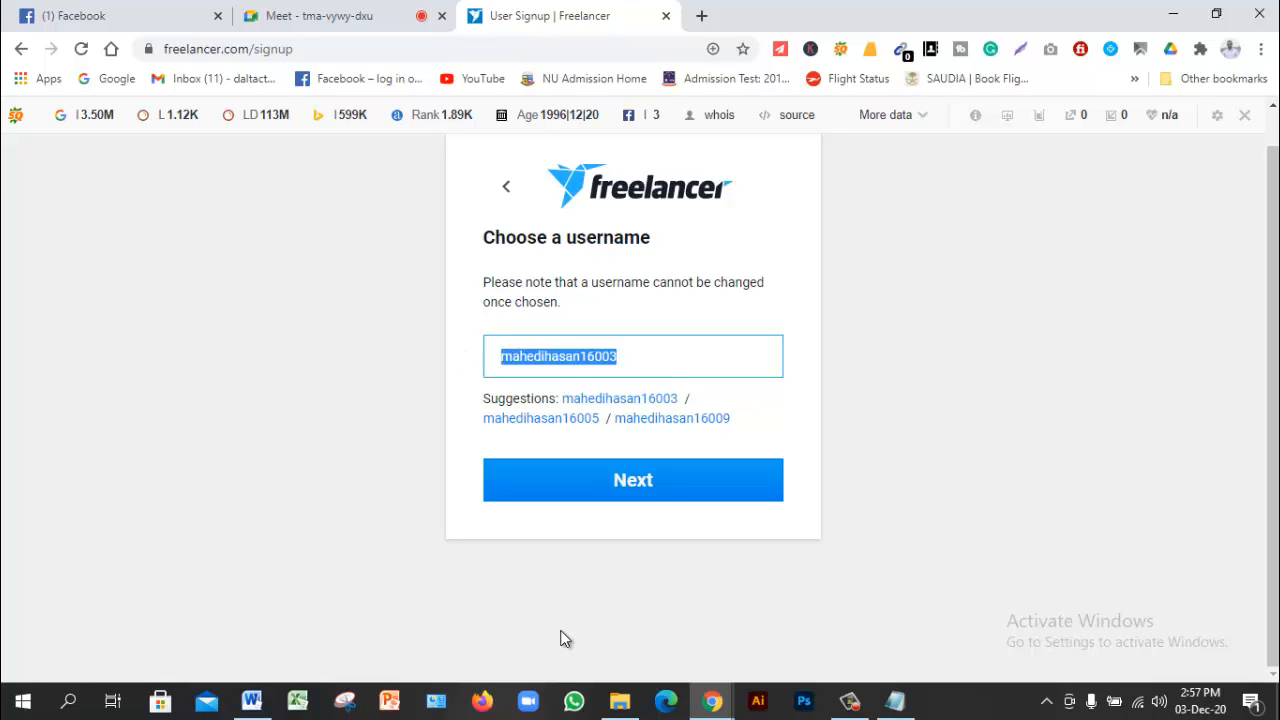
Paste the username below the password in Word and label it 'user Name:'.
{"action": "left_click", "coordinate": [251, 701]}
{"action": "left_click", "coordinate": [474, 399]}
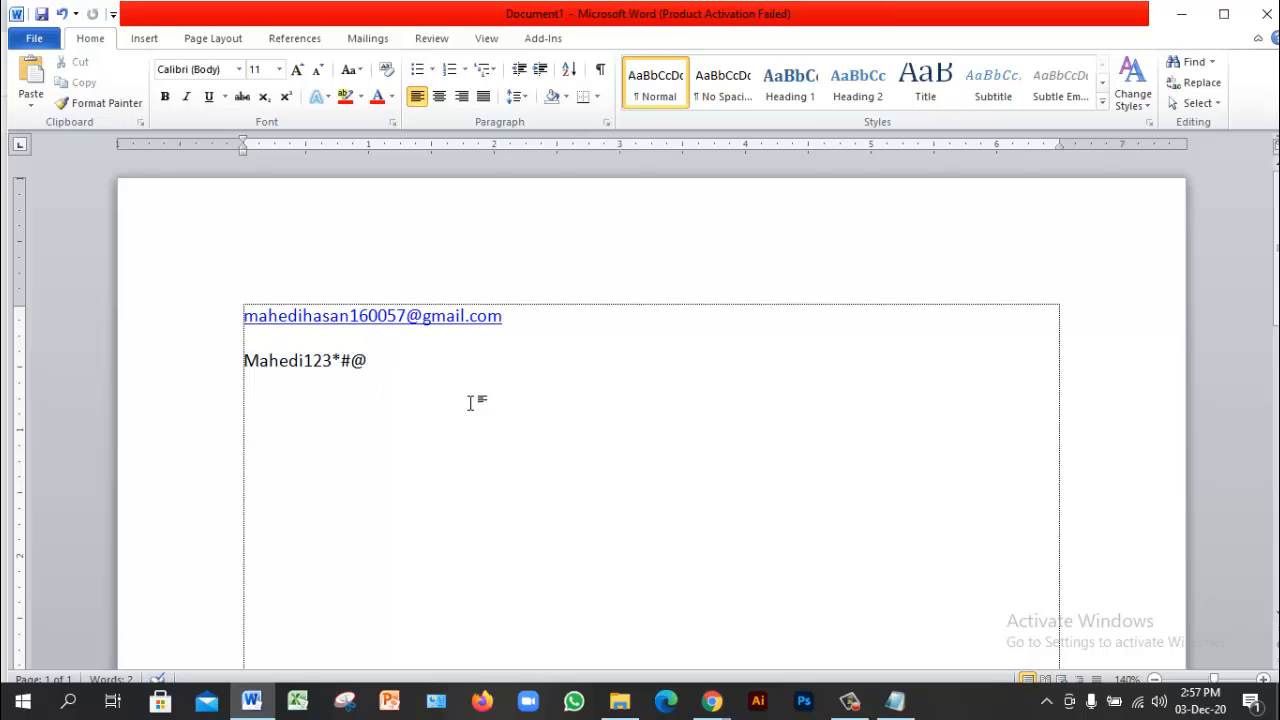
{"action": "key", "text": "ctrl+v"}
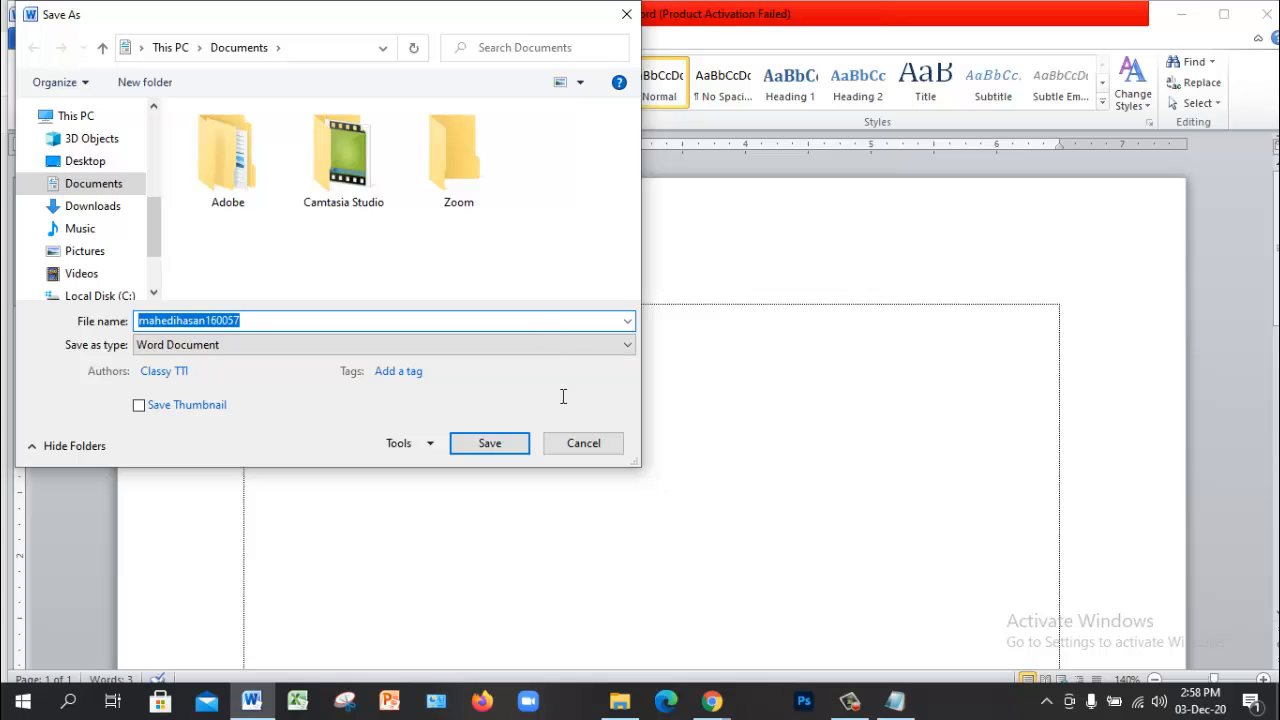
{"action": "left_click", "coordinate": [583, 446]}
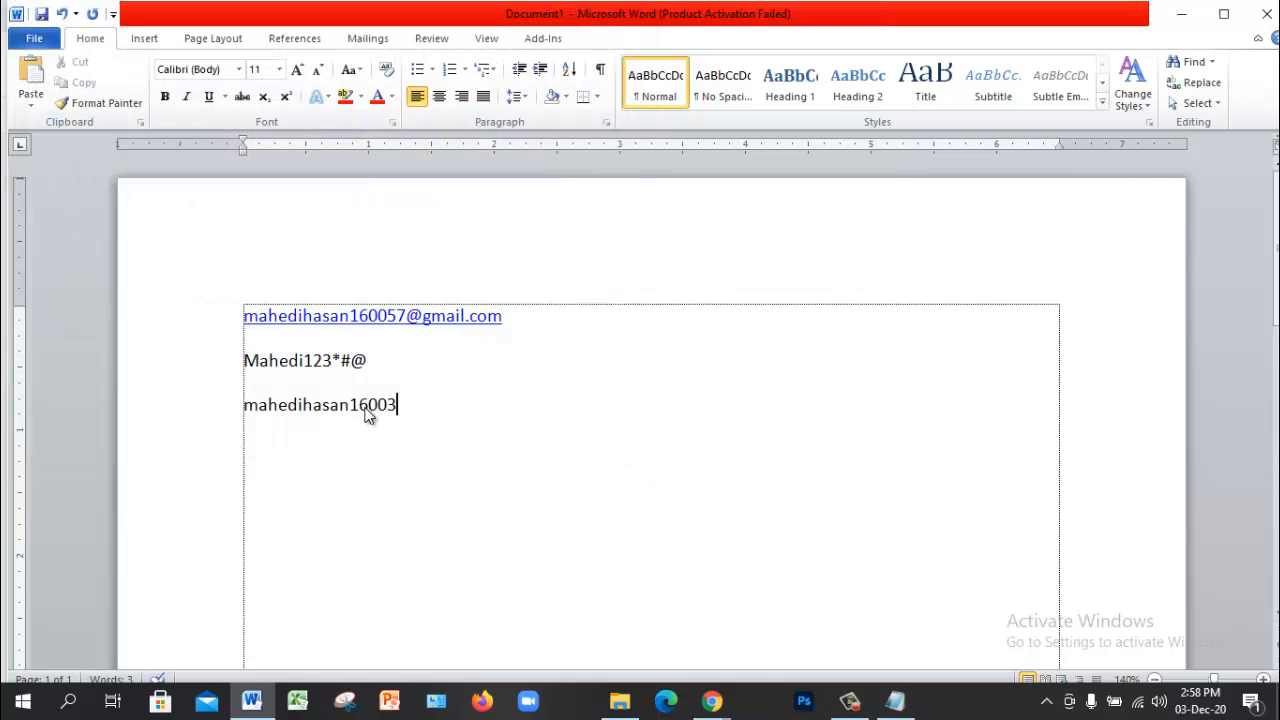
{"action": "left_click", "coordinate": [247, 405]}
{"action": "type", "text": "user "}
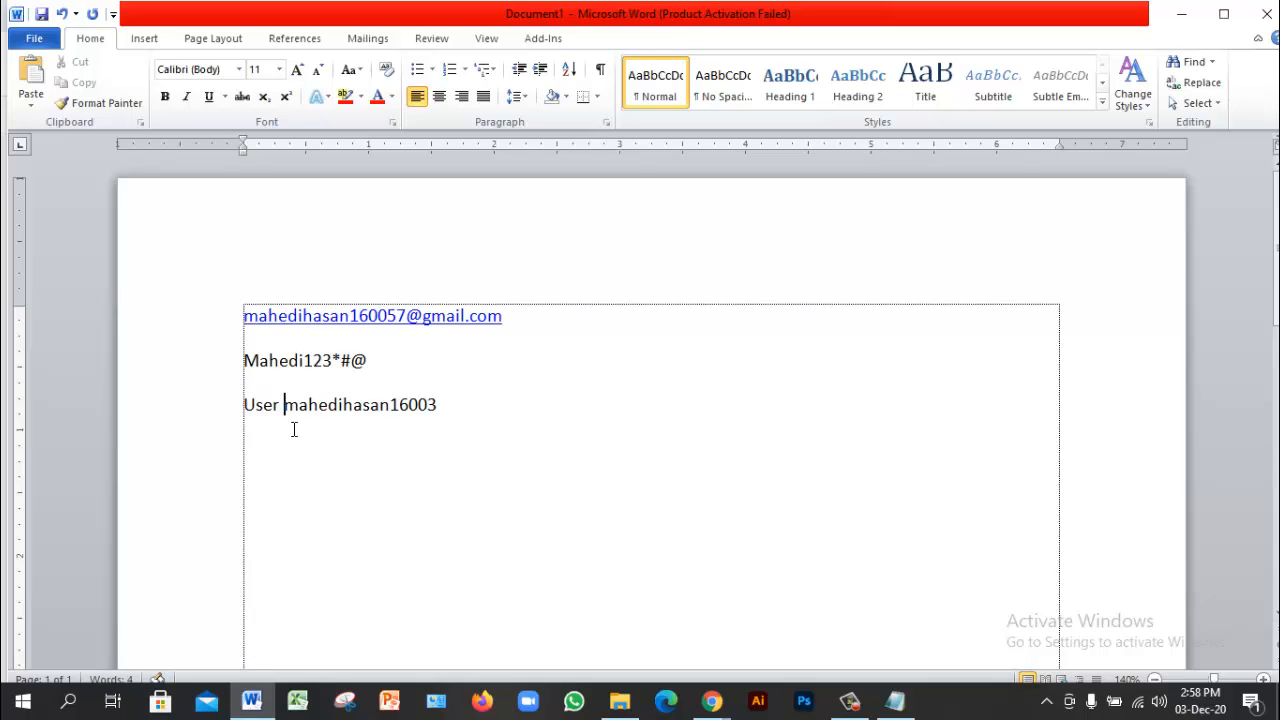
{"action": "type", "text": "Name:"}
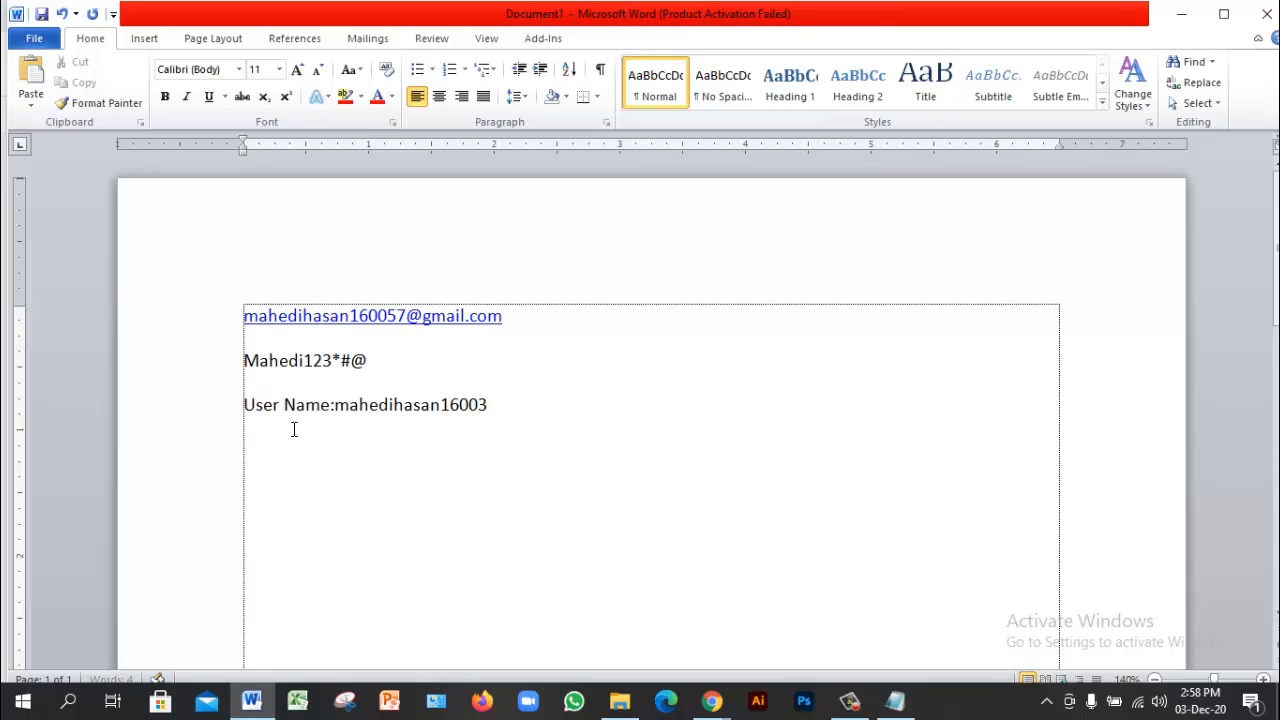
{"action": "left_click", "coordinate": [428, 412]}
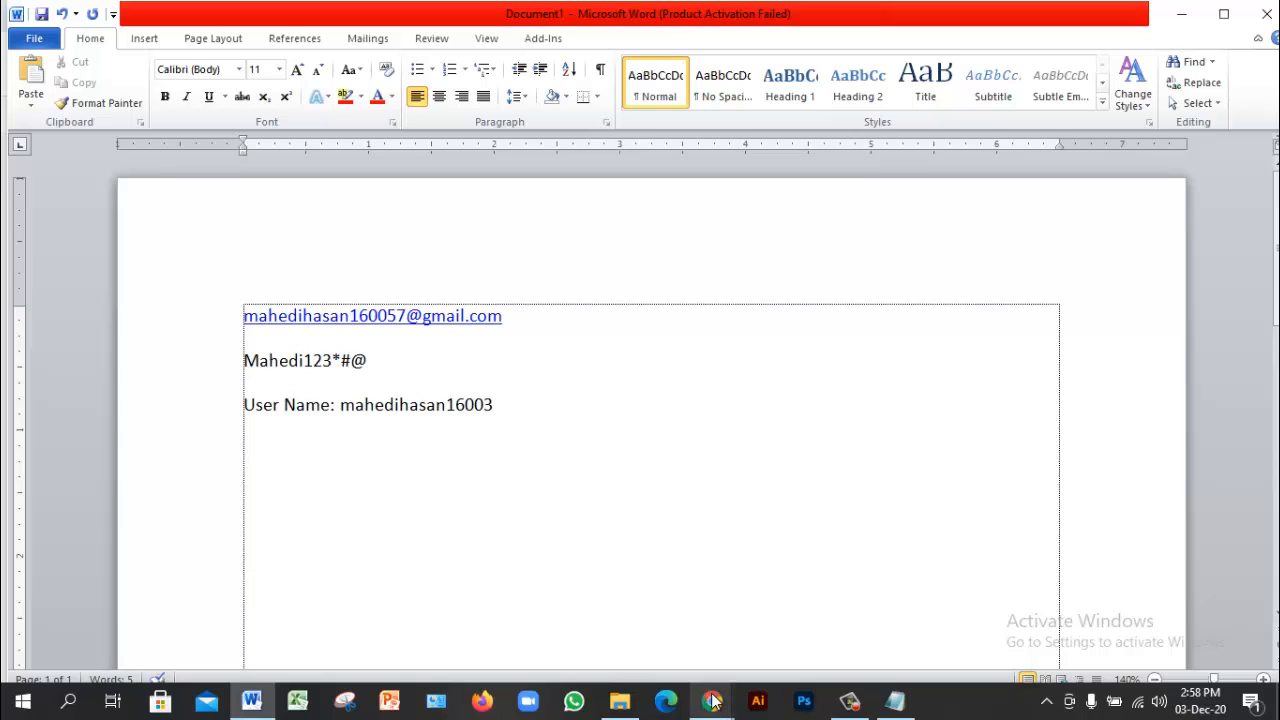
Confirm the chosen username on the Freelancer sign-up page.
{"action": "mouse_move", "coordinate": [712, 700]}
{"action": "left_click", "coordinate": [632, 570]}
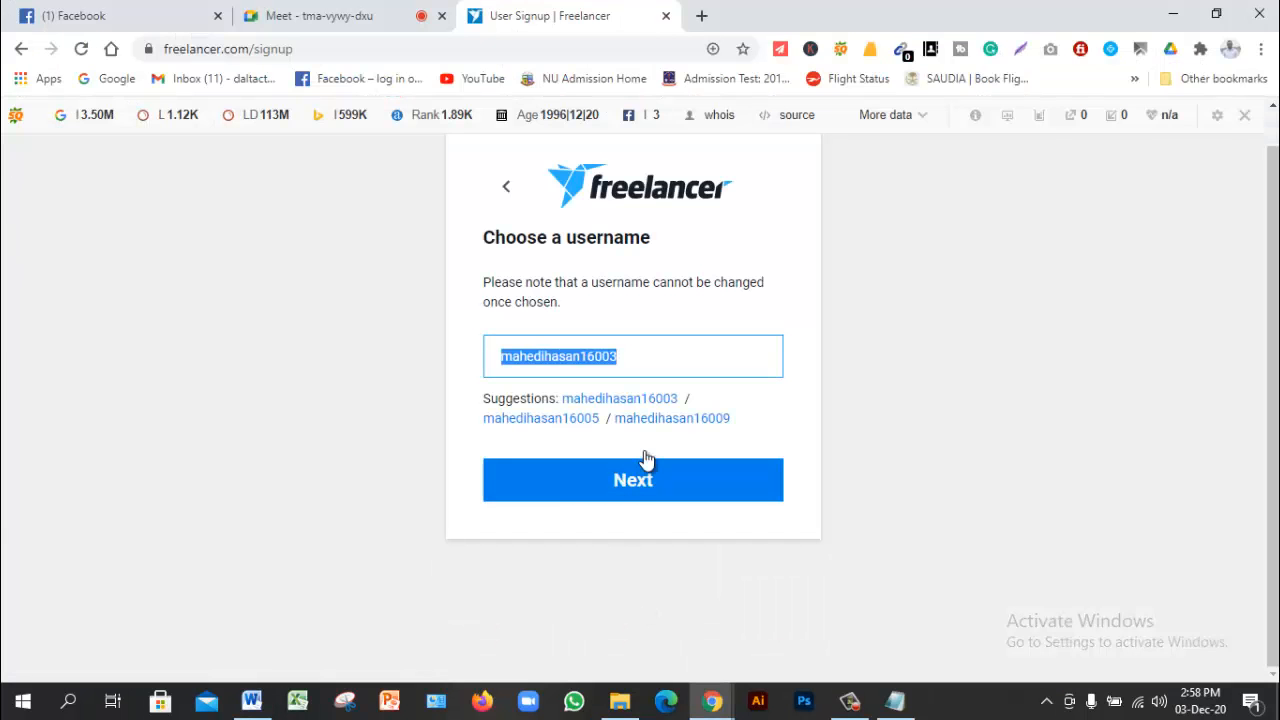
{"action": "left_click", "coordinate": [676, 368]}
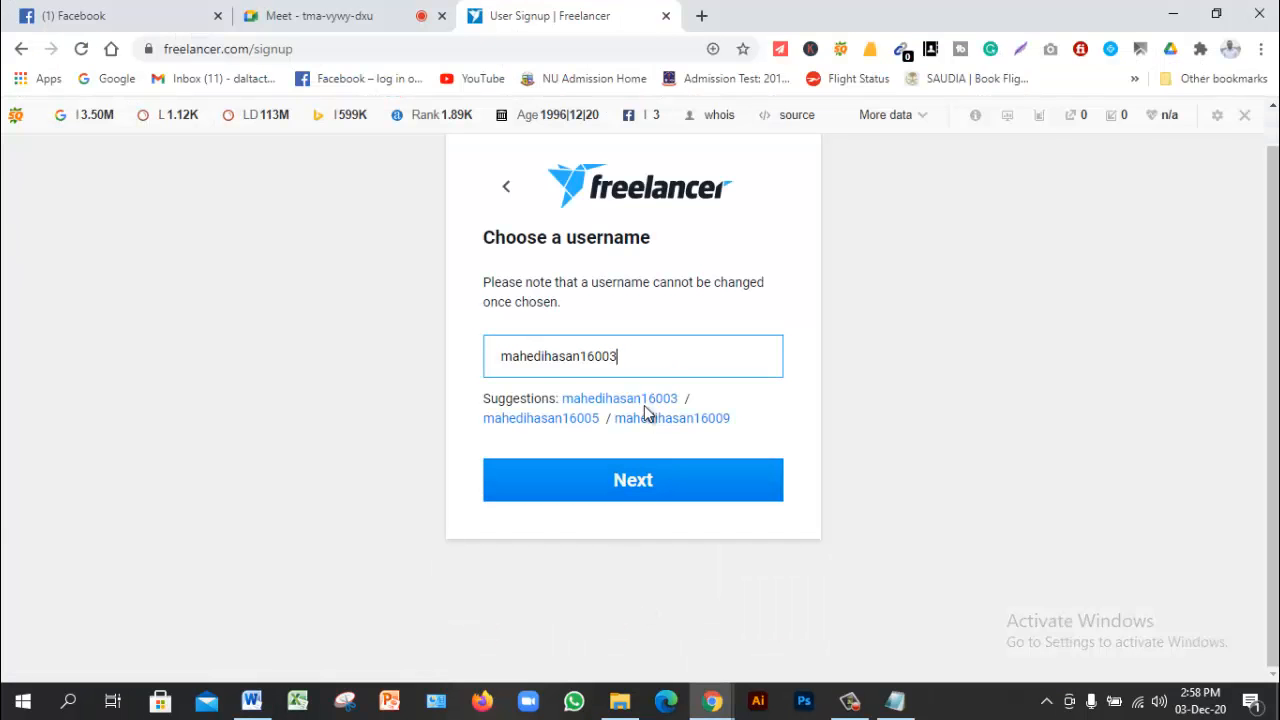
{"action": "left_click", "coordinate": [651, 485]}
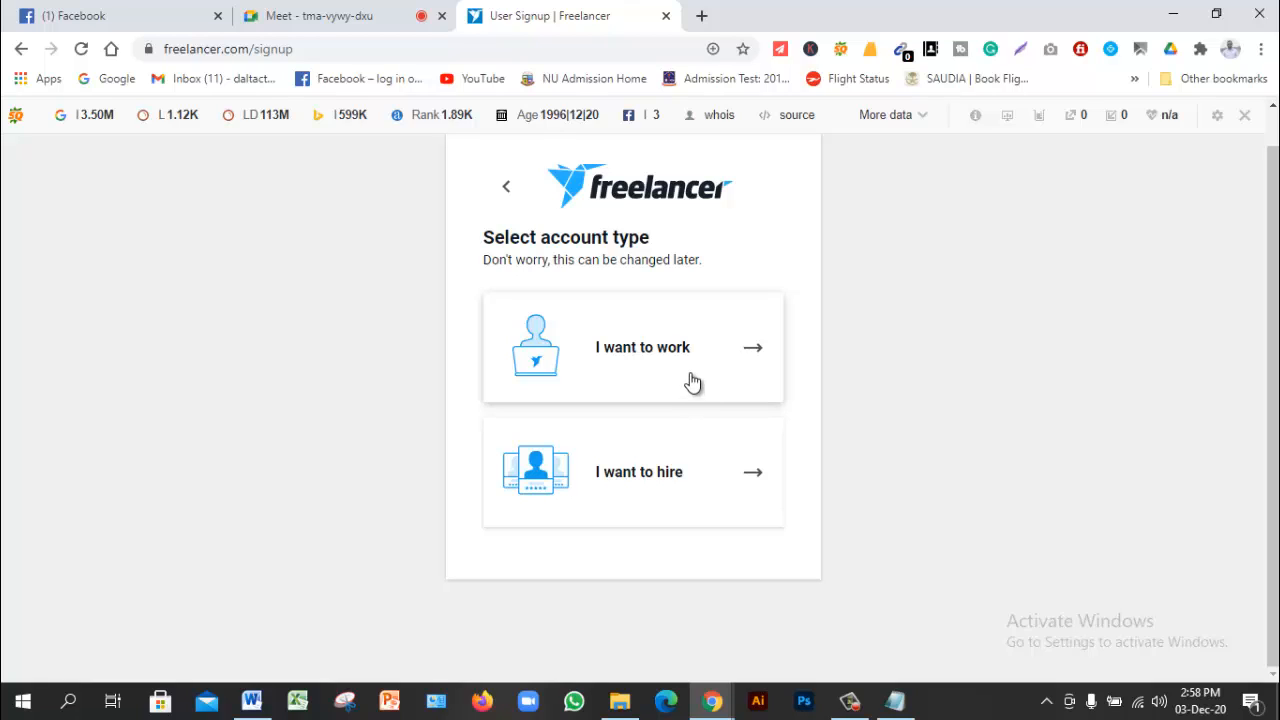
Open gmail.com in a new tab, then choose 'I want to work' as the Freelancer account type.
{"action": "left_click", "coordinate": [704, 15]}
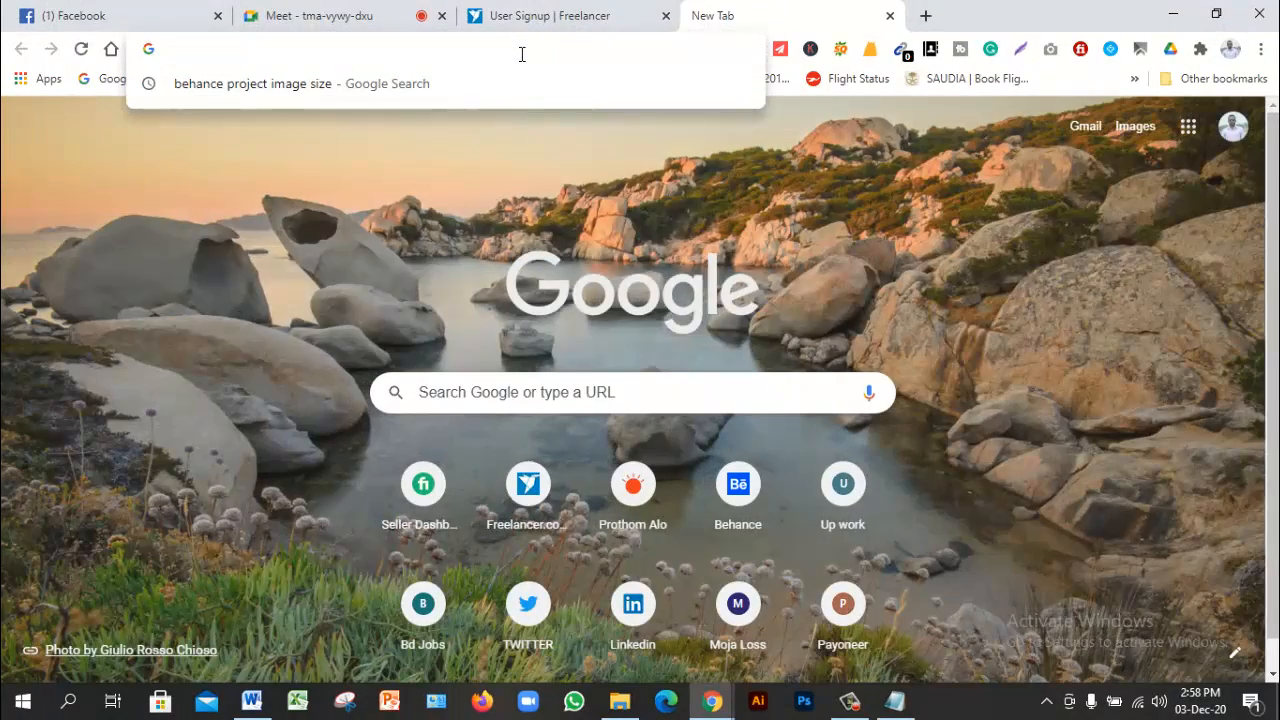
{"action": "type", "text": "g"}
{"action": "key", "text": "Return"}
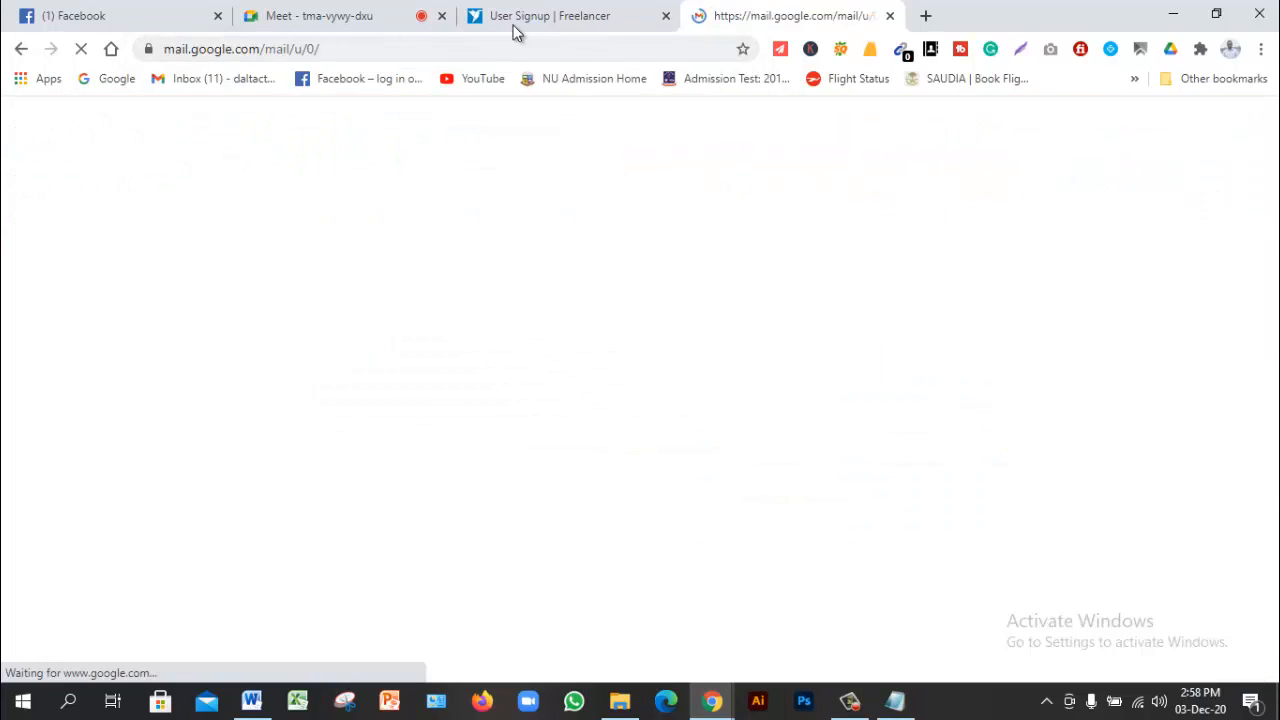
{"action": "left_click", "coordinate": [531, 16]}
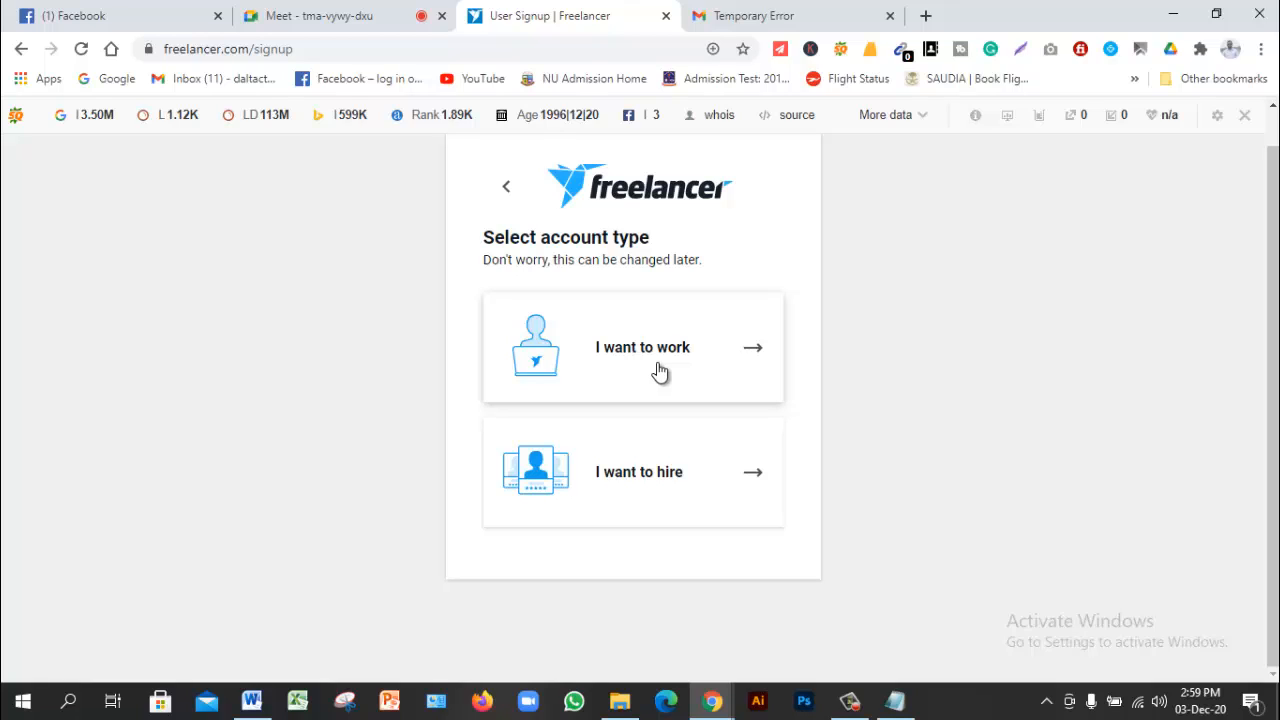
{"action": "left_click", "coordinate": [716, 352]}
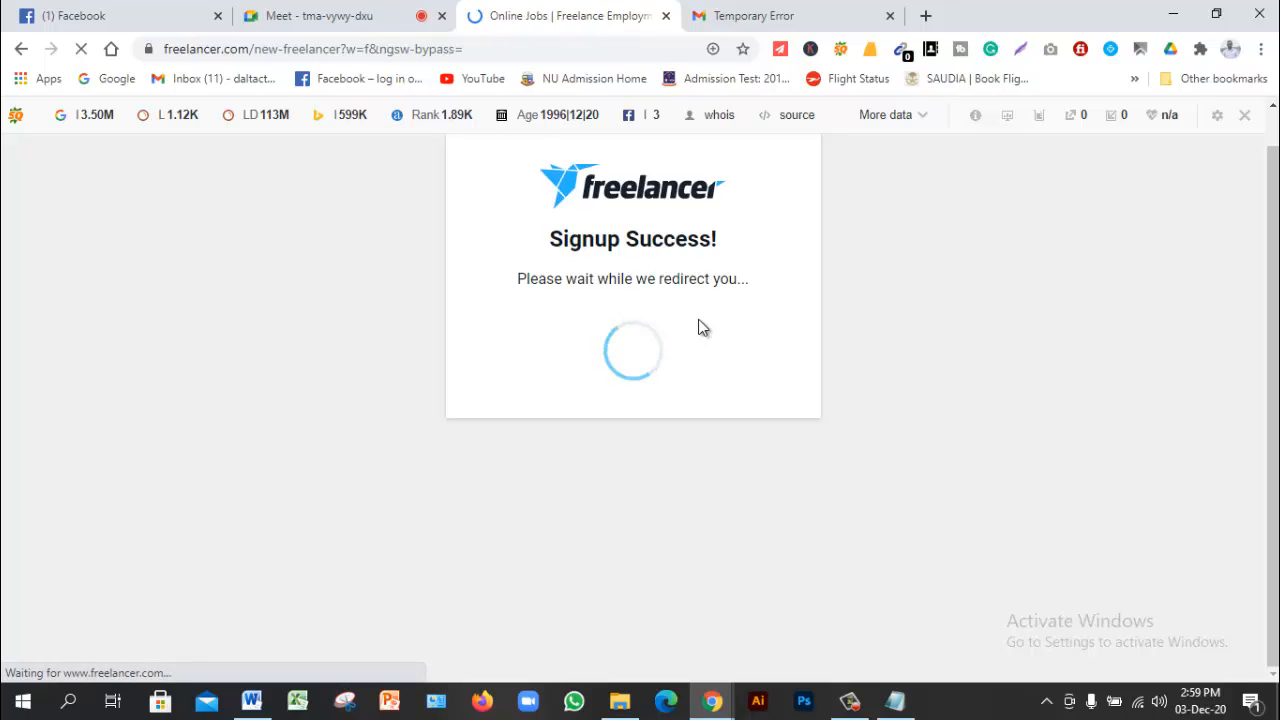
Reload the Gmail tab and choose Add another account from the profile menu.
{"action": "left_click", "coordinate": [788, 18]}
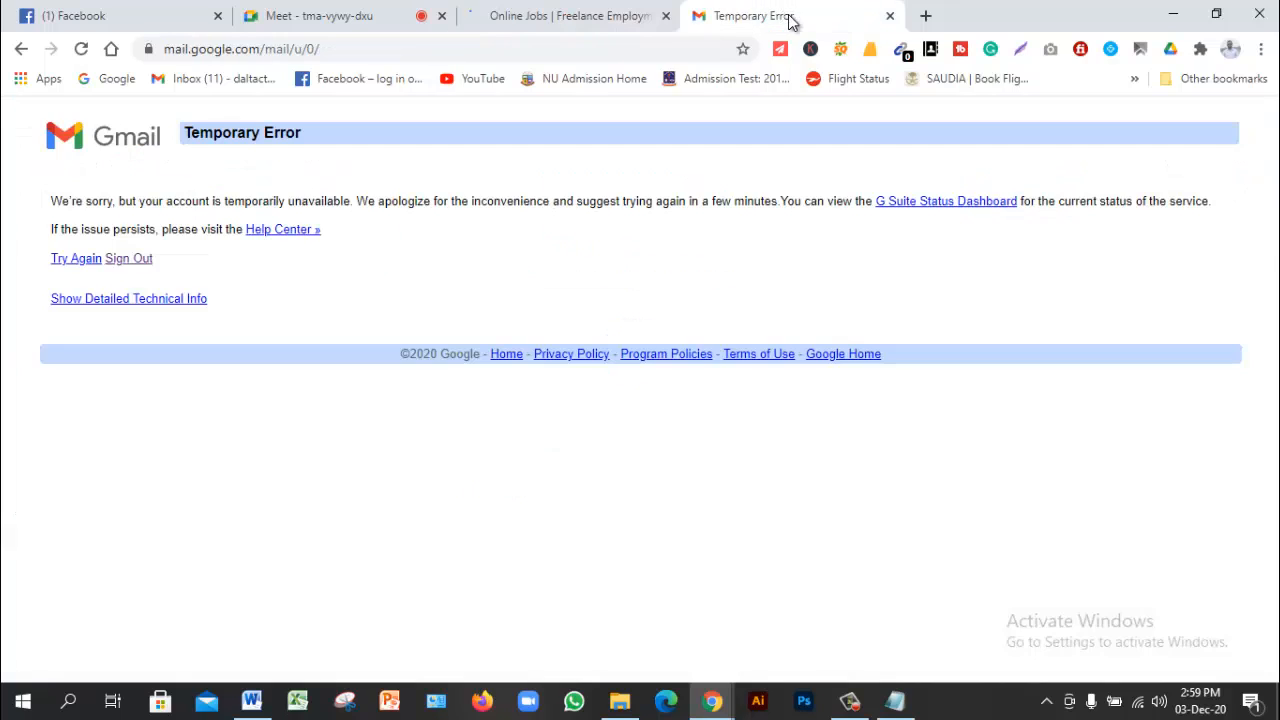
{"action": "key", "text": "F5"}
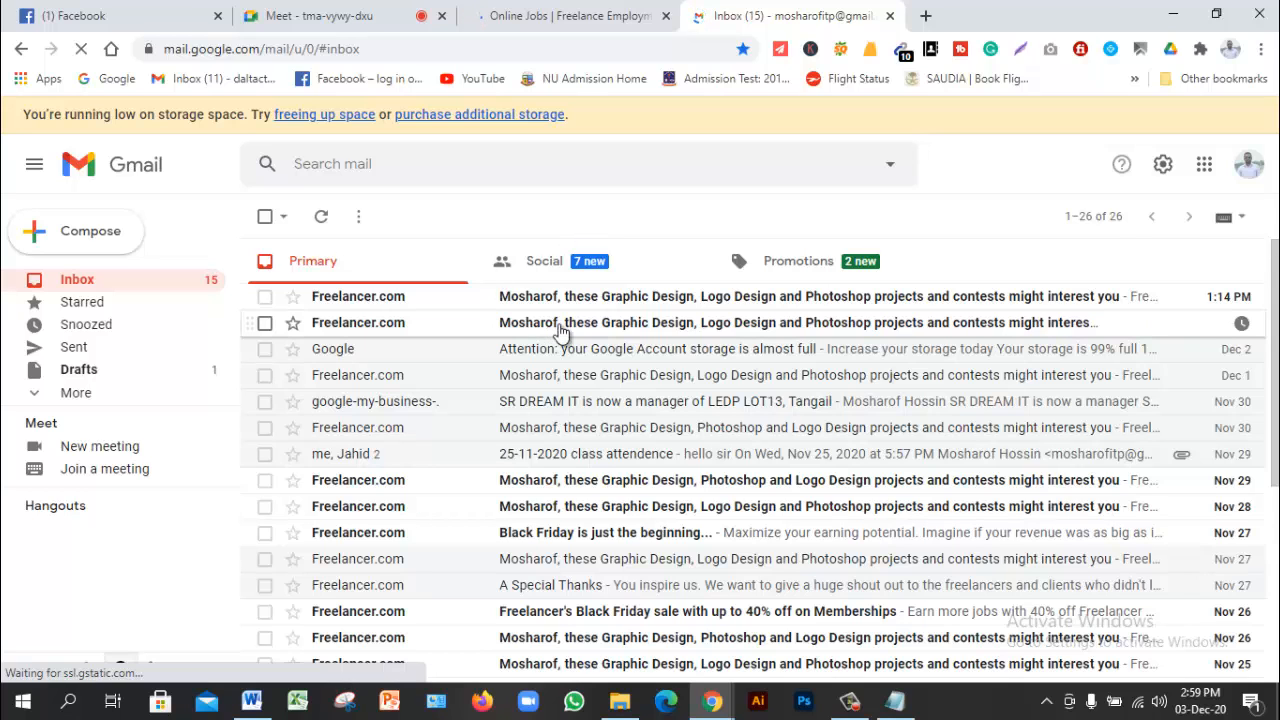
{"action": "scroll", "coordinate": [463, 435], "scroll_direction": "down", "scroll_amount": 2}
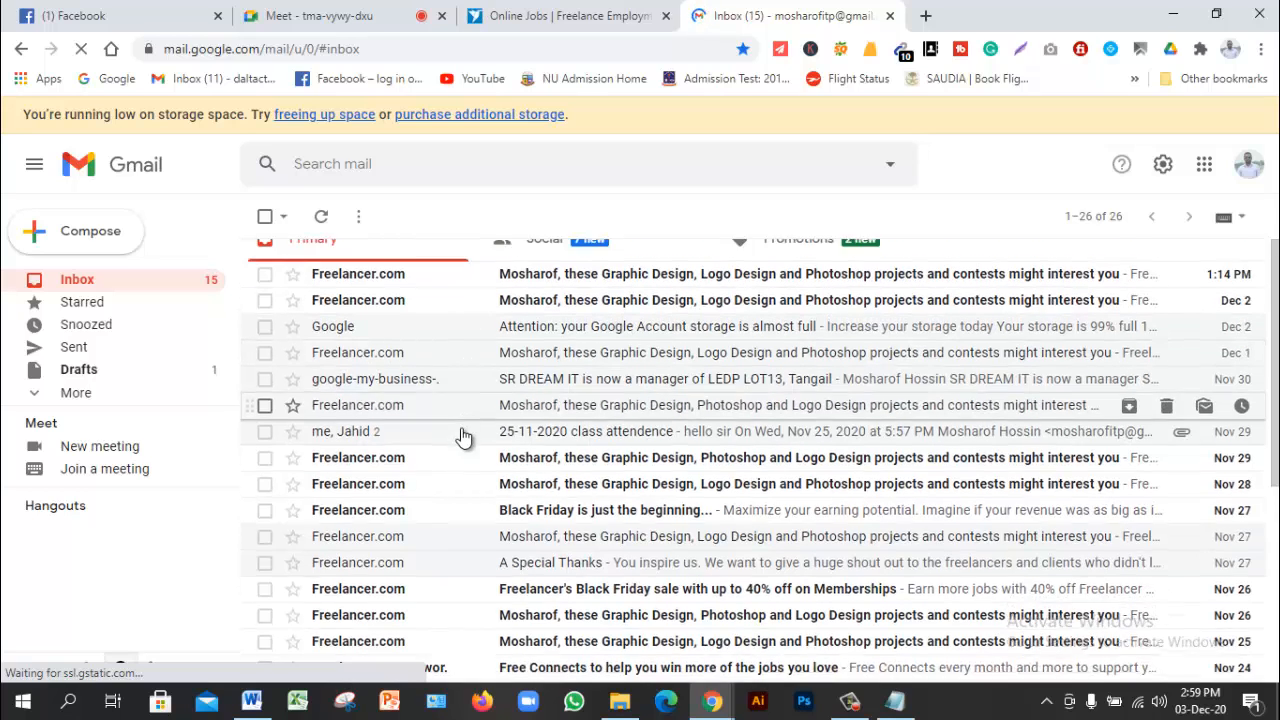
{"action": "scroll", "coordinate": [446, 458], "scroll_direction": "down", "scroll_amount": 3}
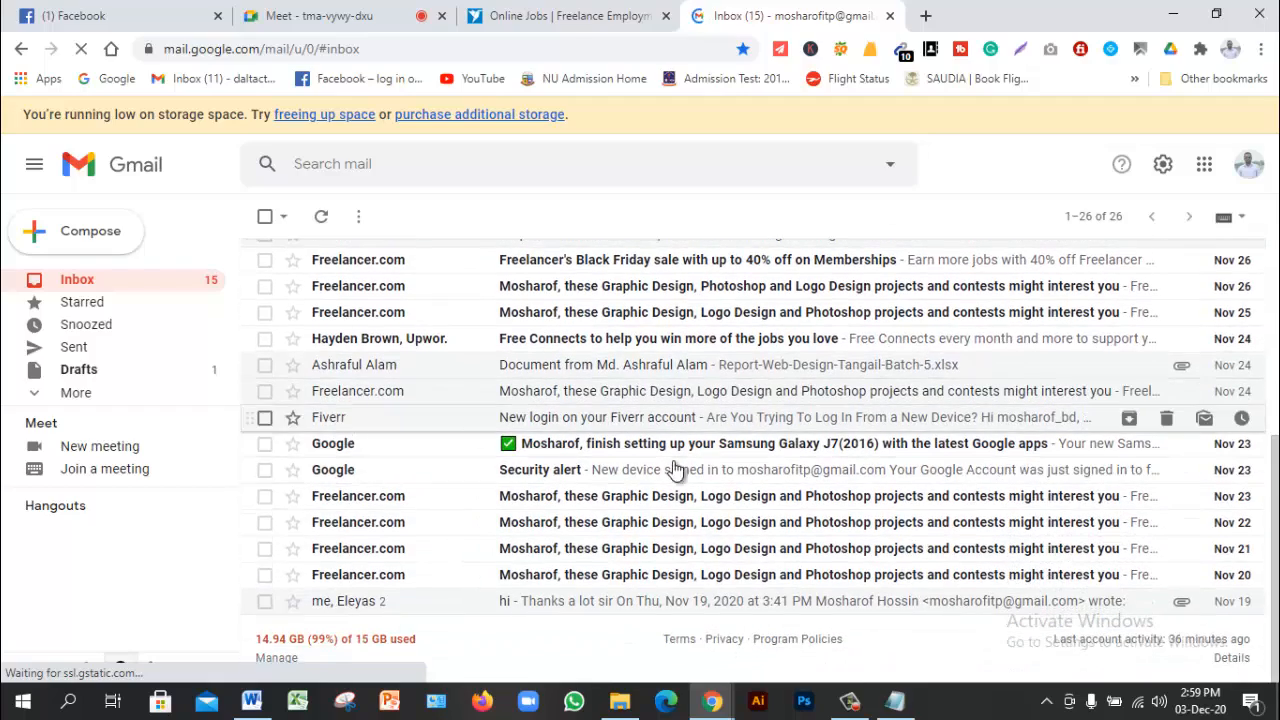
{"action": "scroll", "coordinate": [677, 474], "scroll_direction": "up", "scroll_amount": 5}
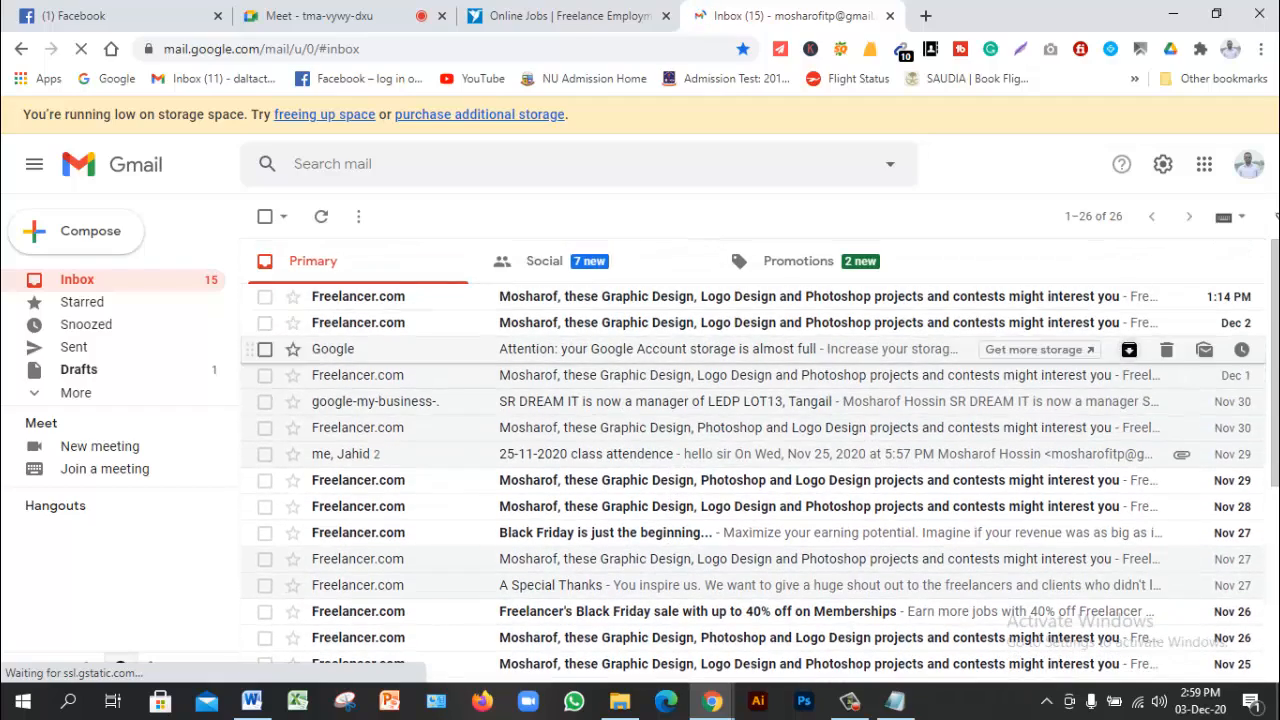
{"action": "left_click", "coordinate": [1249, 172]}
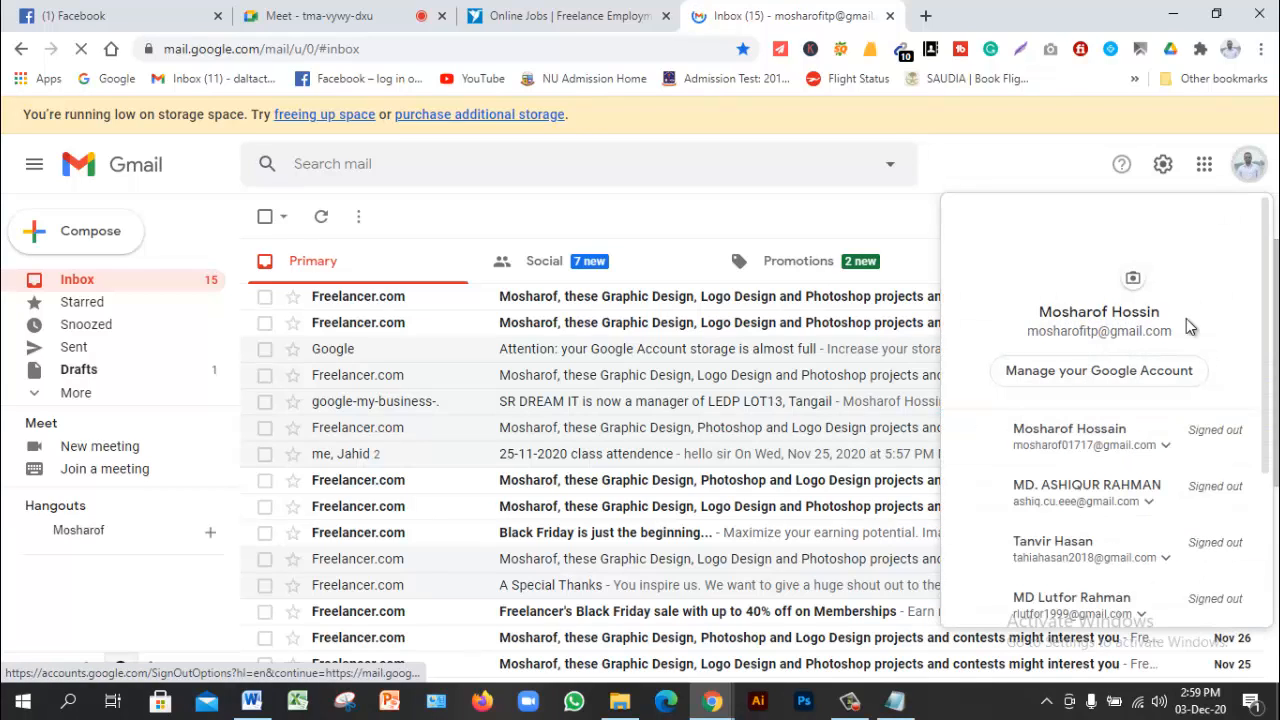
{"action": "scroll", "coordinate": [1222, 435], "scroll_direction": "down", "scroll_amount": 3}
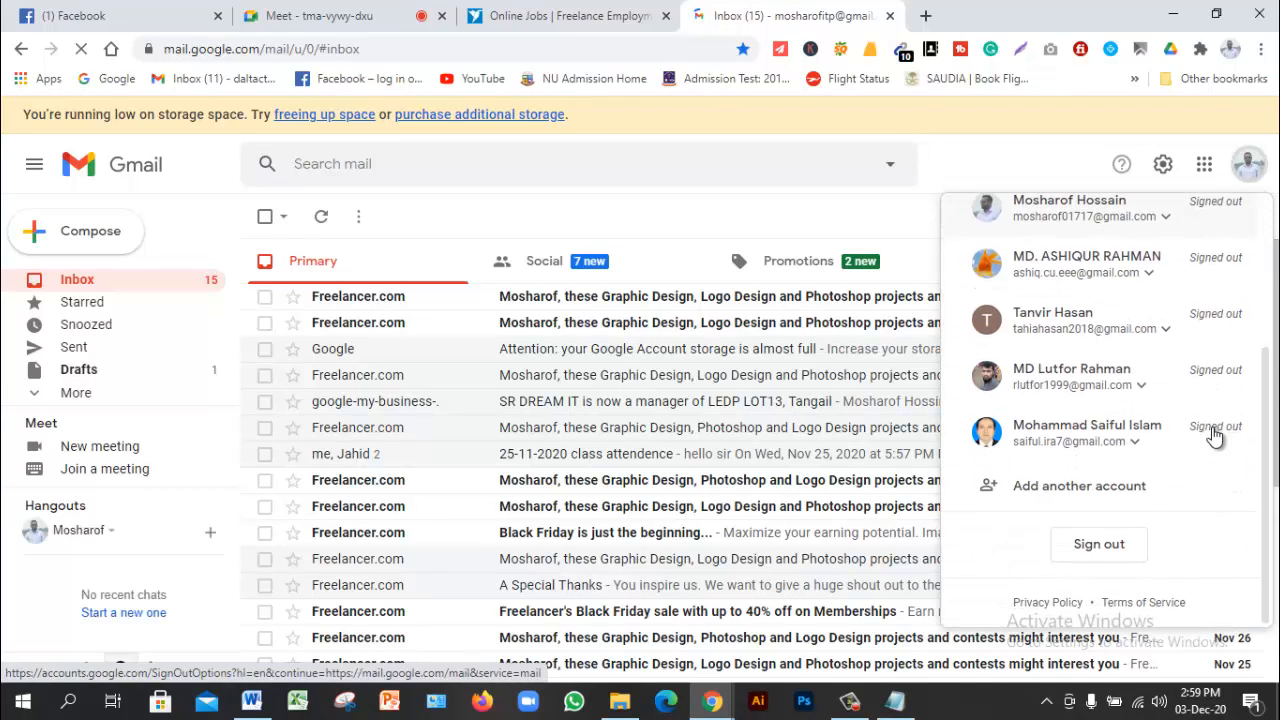
{"action": "left_click", "coordinate": [1091, 486]}
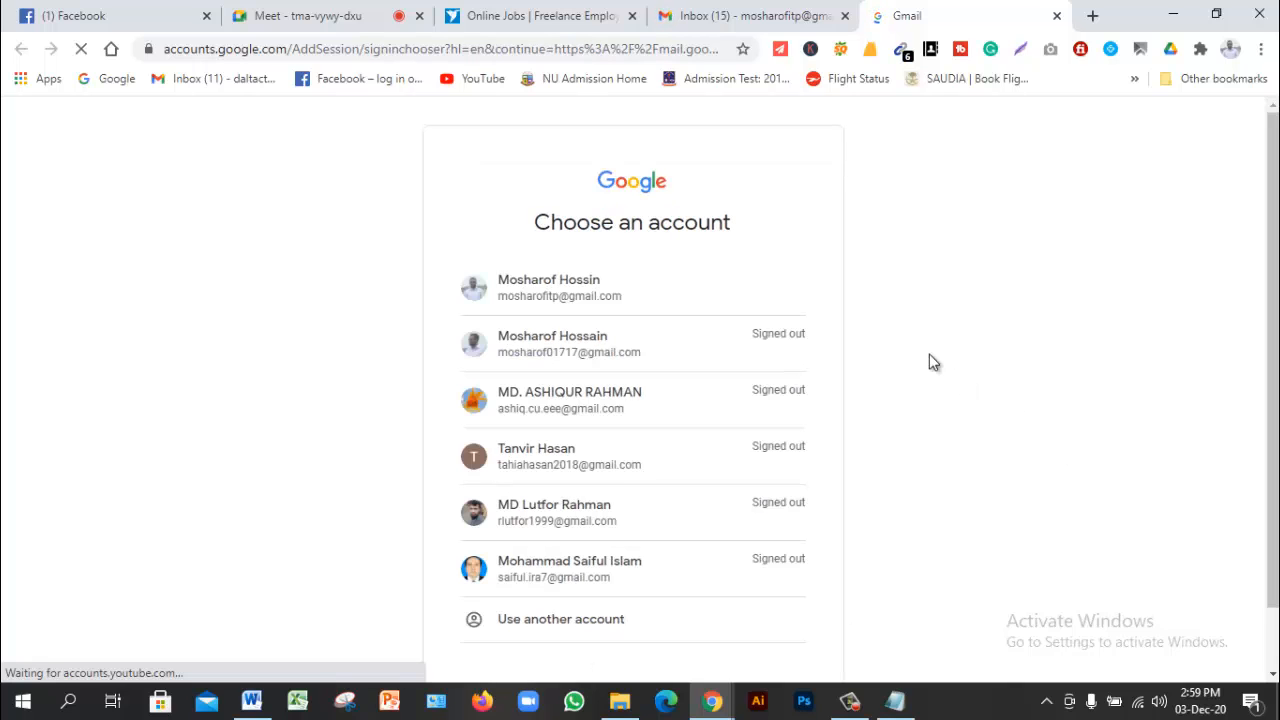
Copy the saved e-mail address from the Word login notes.
{"action": "left_click", "coordinate": [252, 701]}
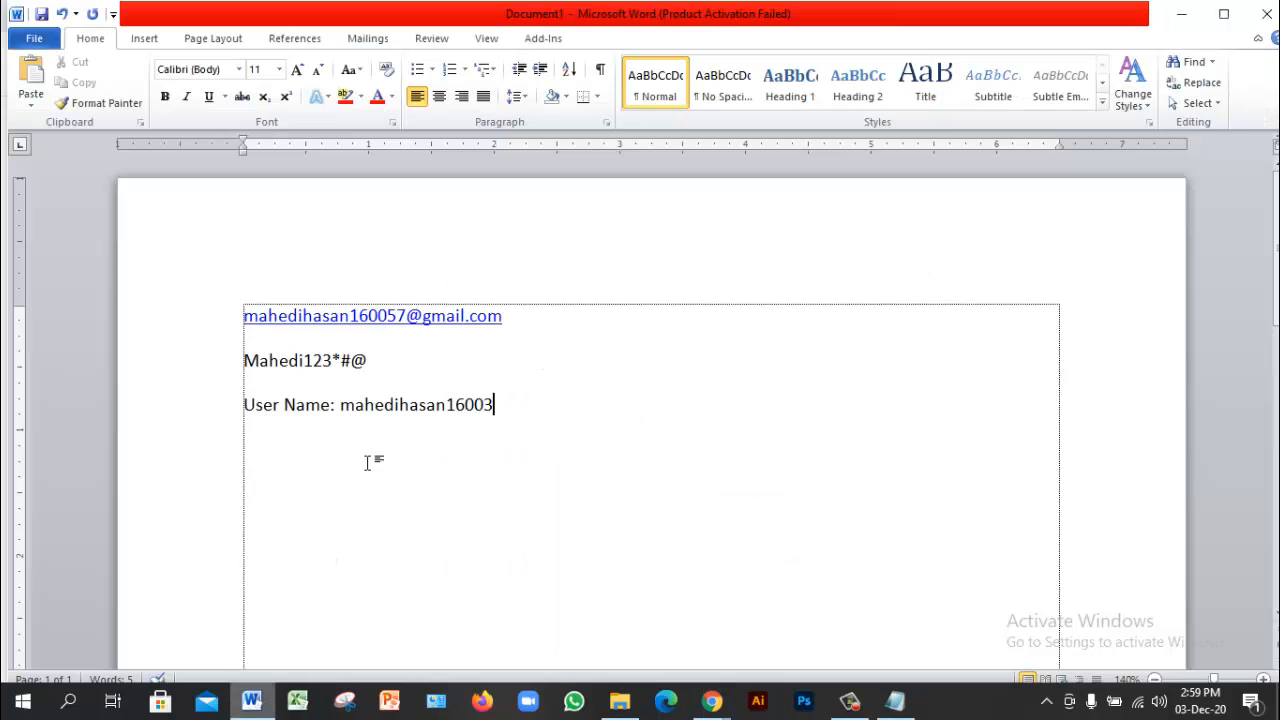
{"action": "left_click", "coordinate": [471, 322]}
{"action": "left_click_drag", "start_coordinate": [471, 322], "coordinate": [229, 317]}
{"action": "key", "text": "ctrl+c"}
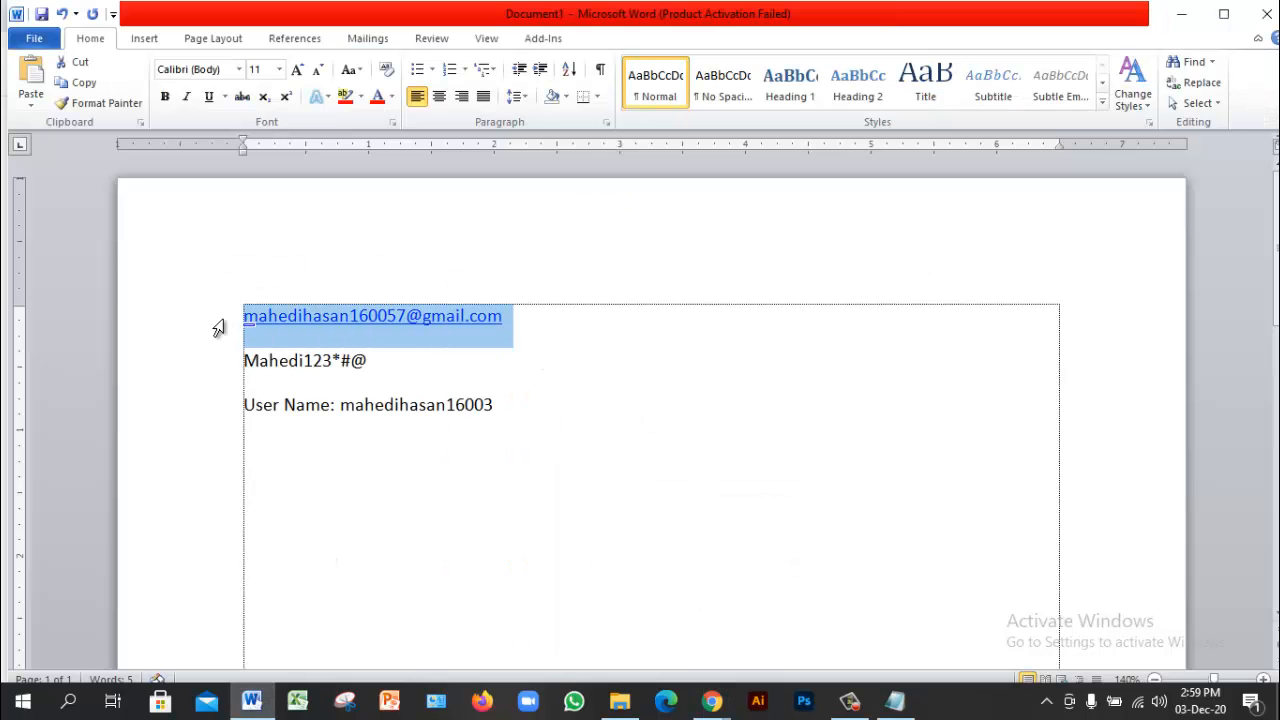
{"action": "mouse_move", "coordinate": [712, 700]}
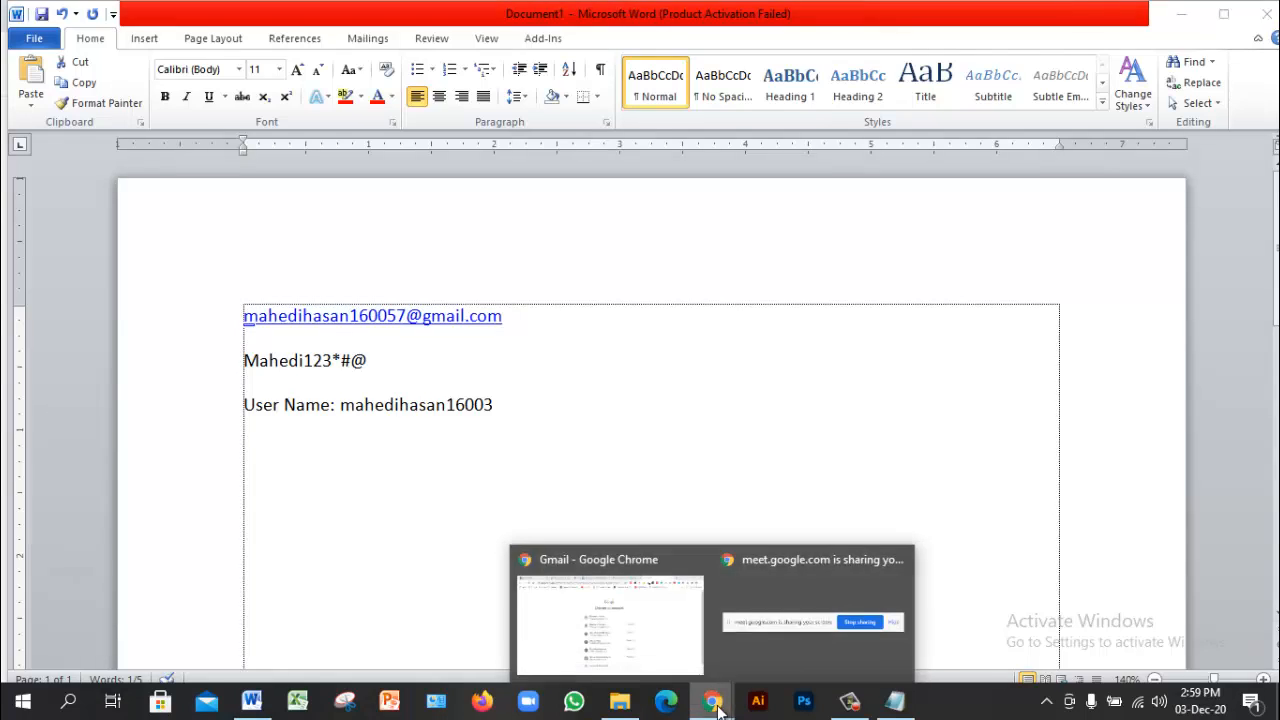
{"action": "left_click", "coordinate": [674, 634]}
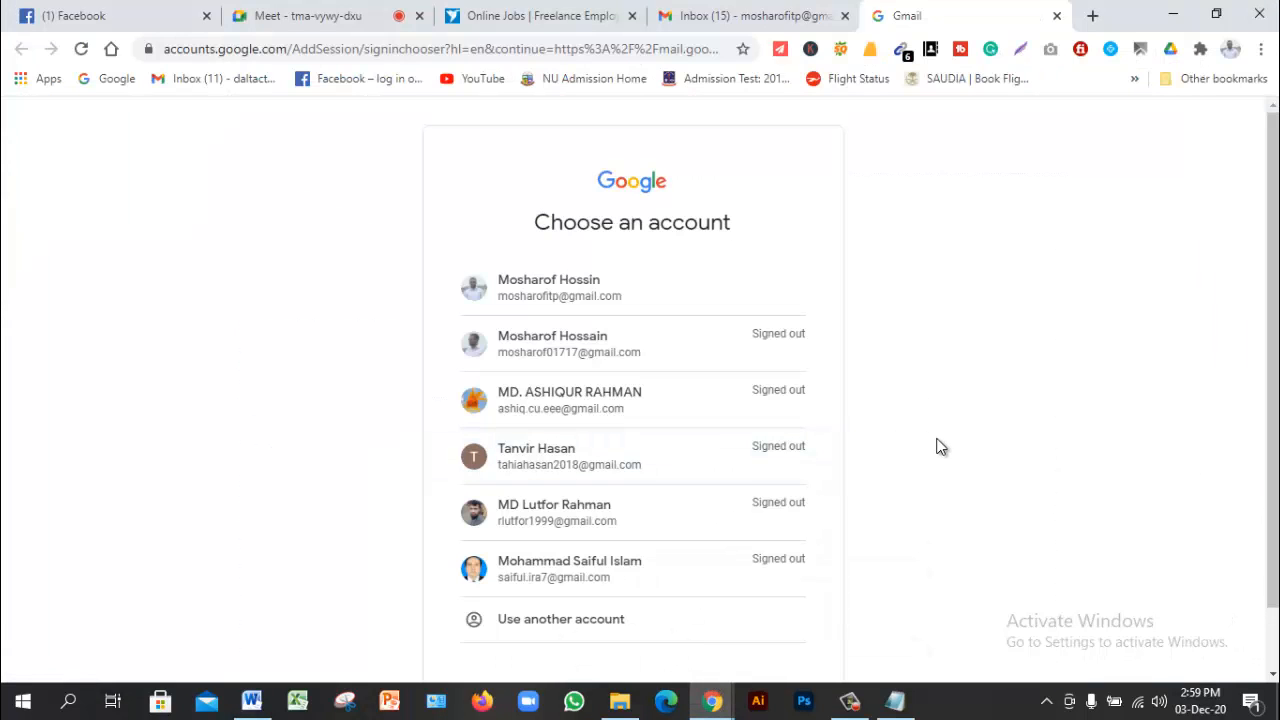
{"action": "left_click", "coordinate": [598, 618]}
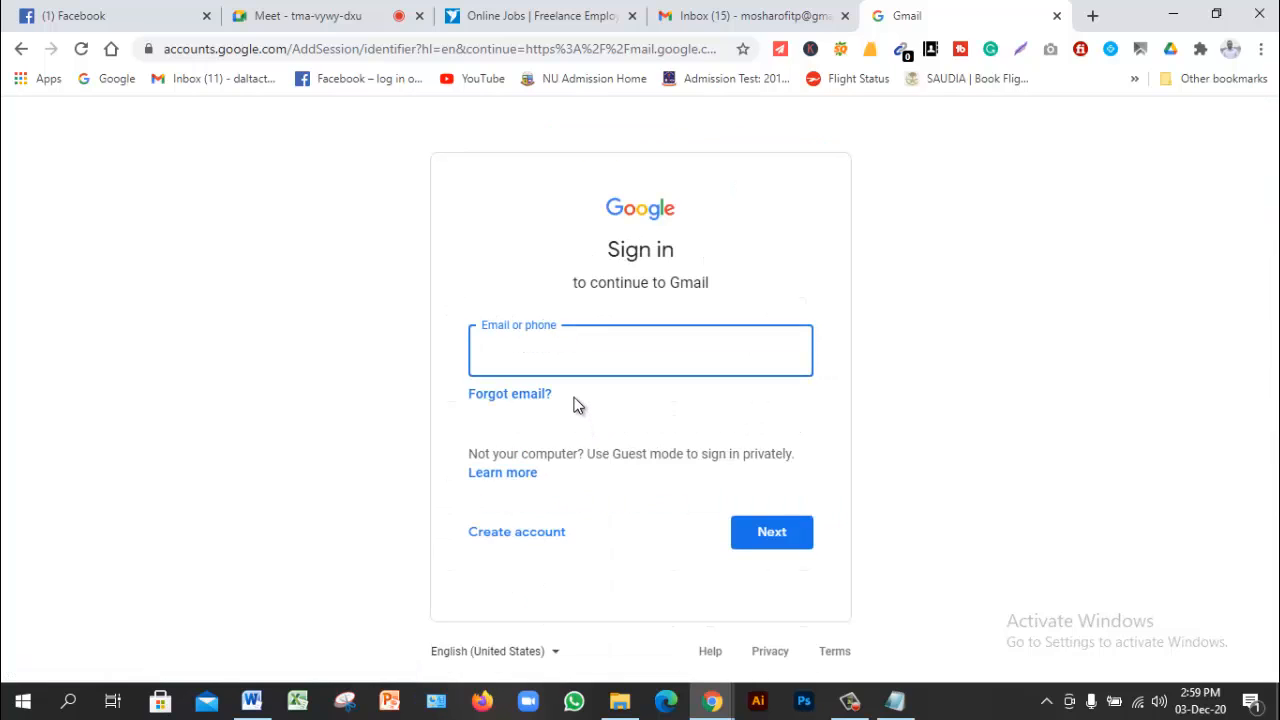
{"action": "key", "text": "ctrl+v"}
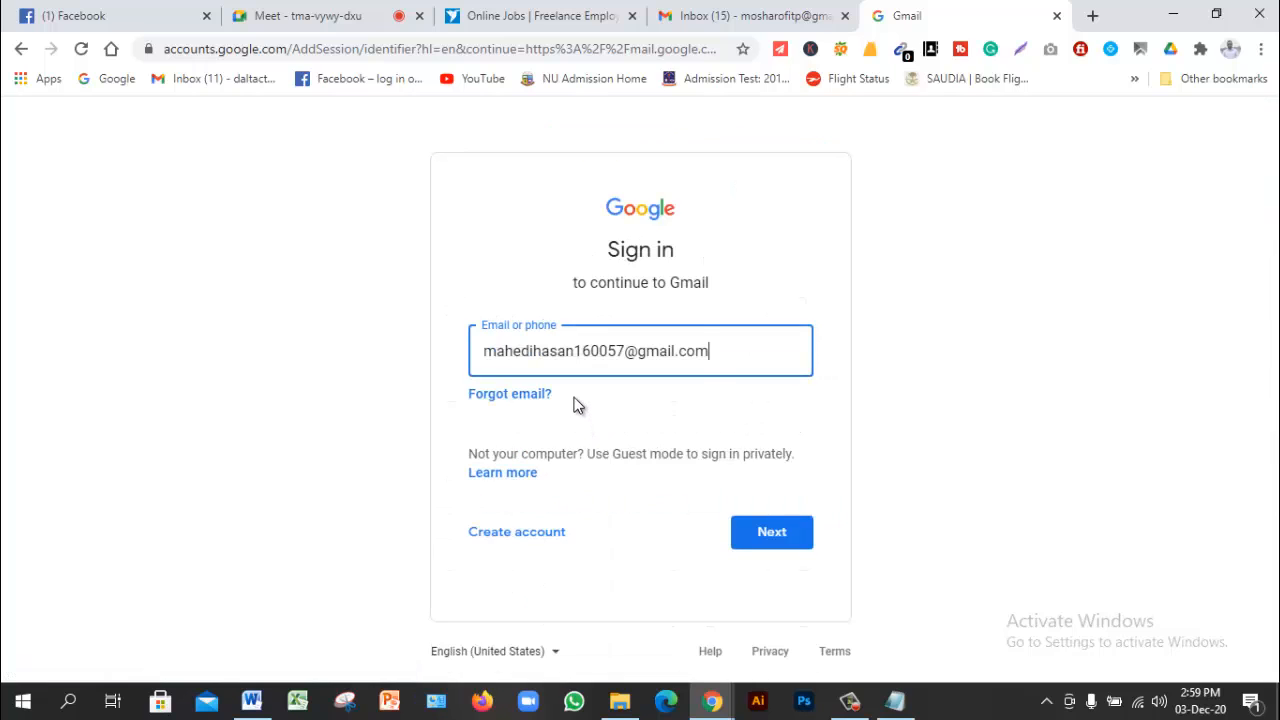
{"action": "left_click", "coordinate": [760, 527]}
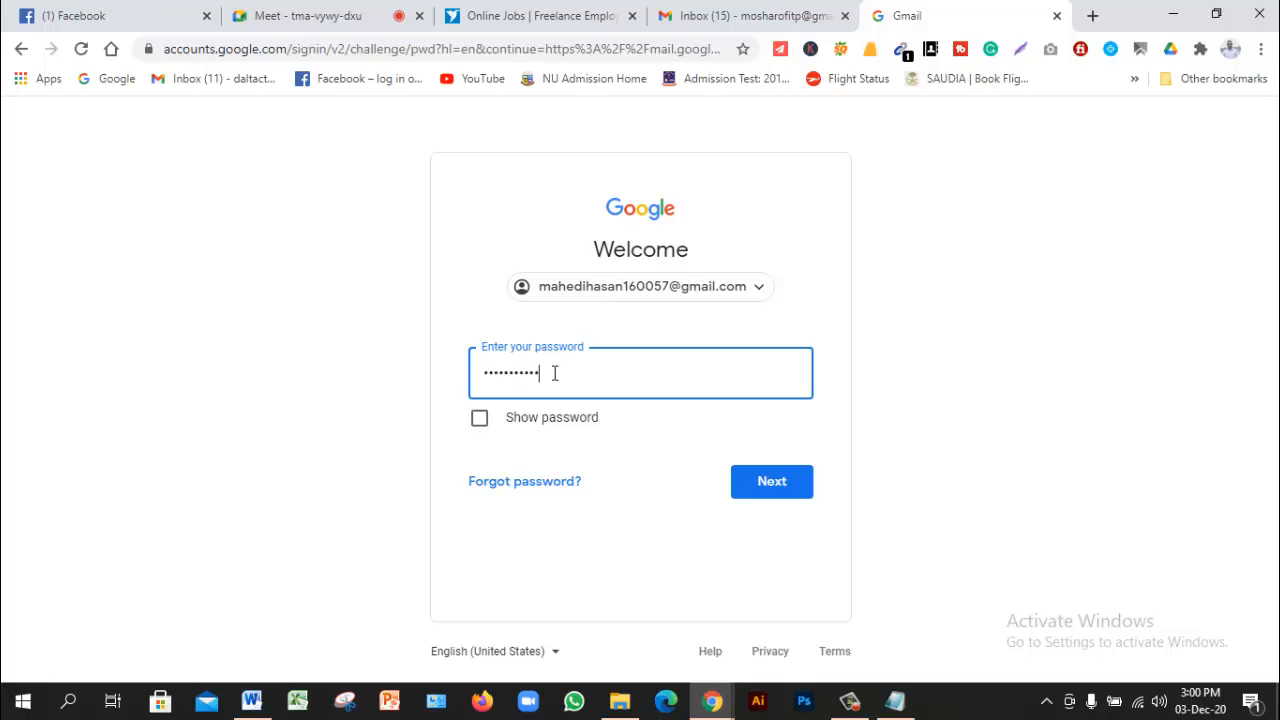
Submit the password and approve the phone 2-Step Verification prompt by tapping 41.
{"action": "left_click", "coordinate": [757, 490]}
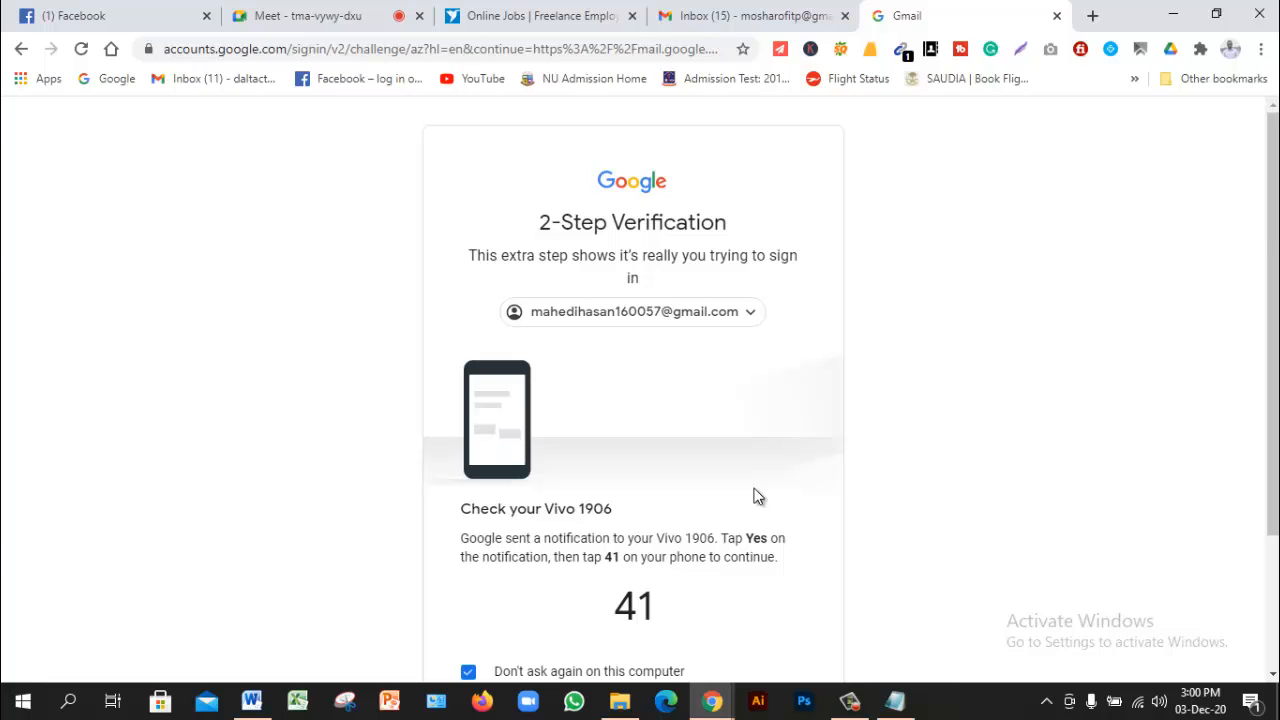
{"action": "scroll", "coordinate": [757, 497], "scroll_direction": "down", "scroll_amount": 3}
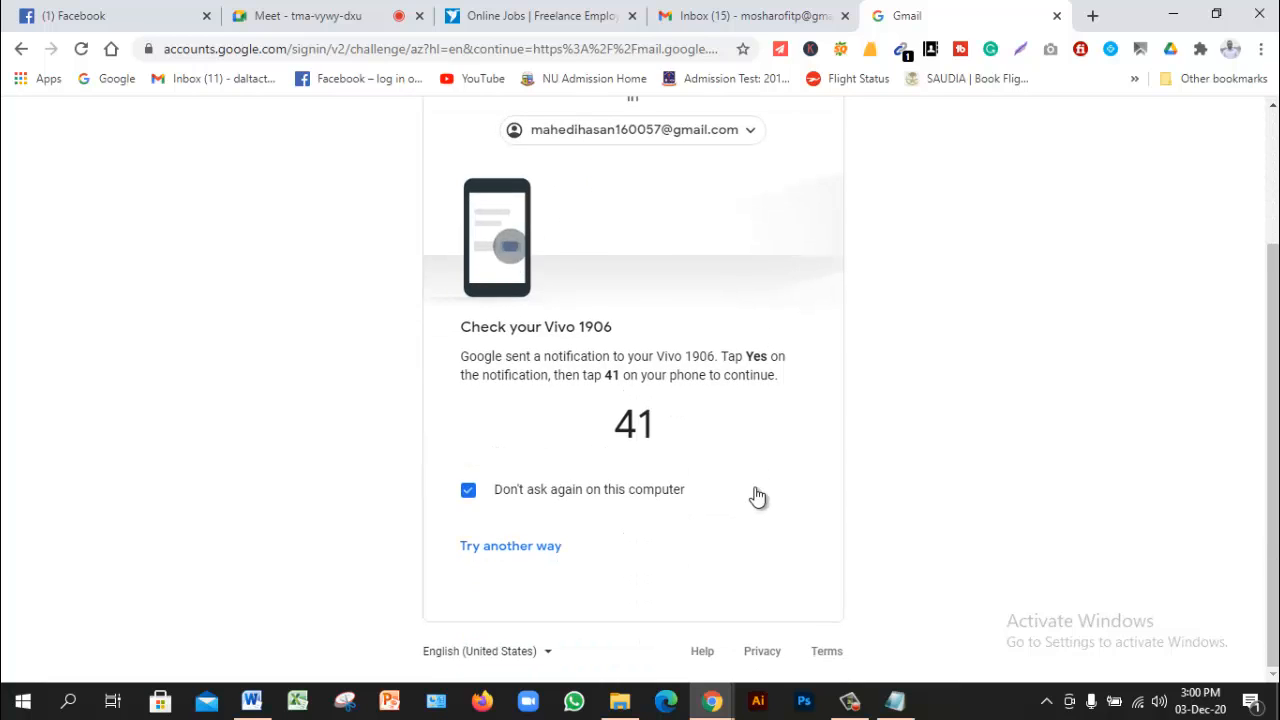
{"action": "scroll", "coordinate": [757, 497], "scroll_direction": "up", "scroll_amount": 1}
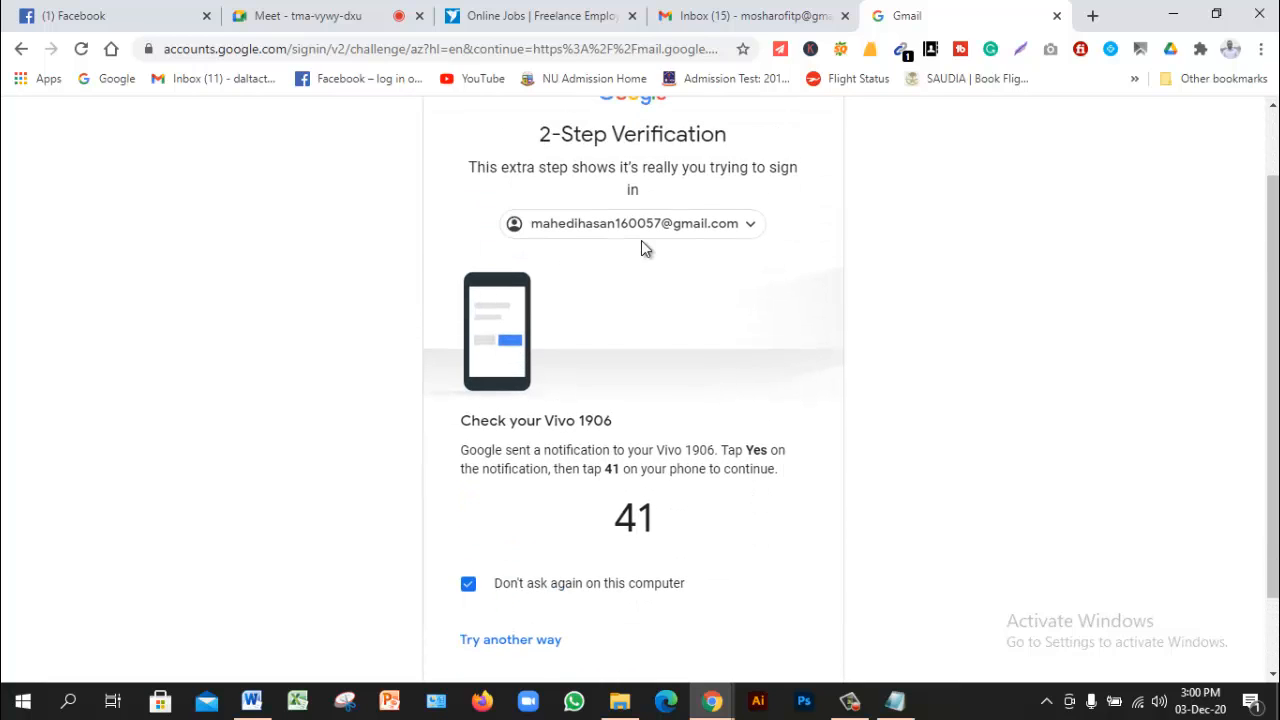
{"action": "scroll", "coordinate": [650, 386], "scroll_direction": "down", "scroll_amount": 1}
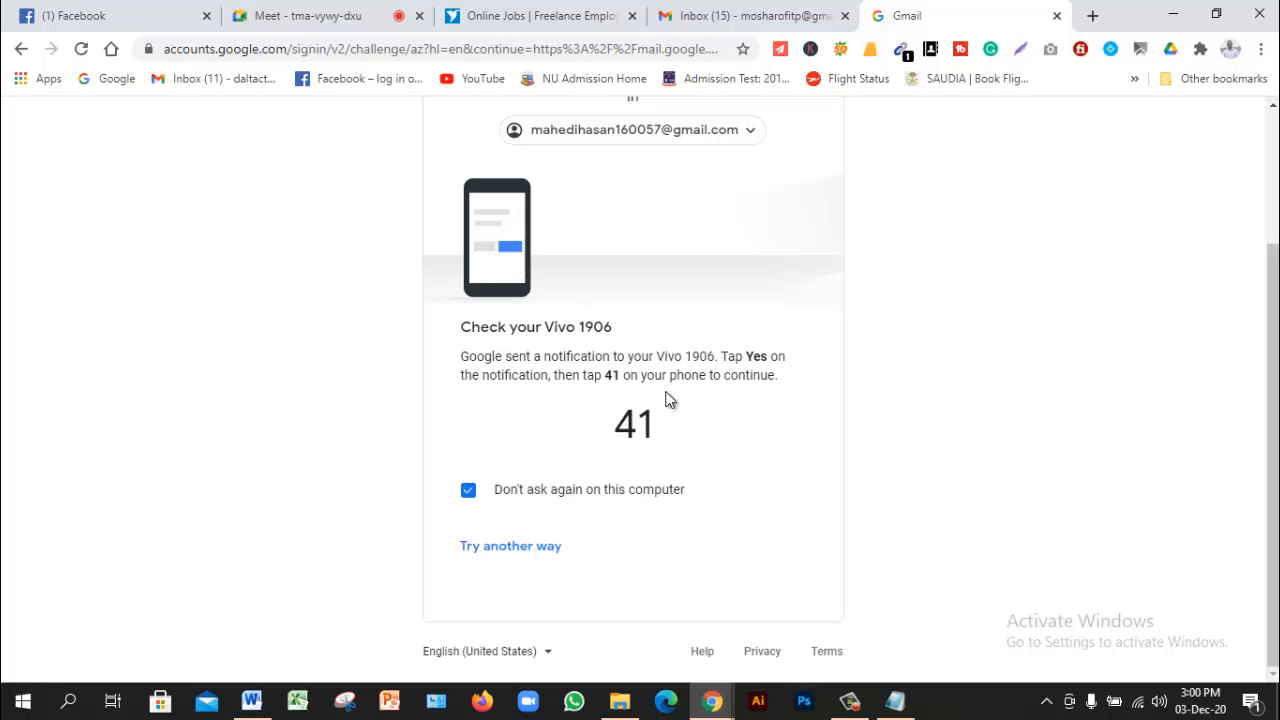
{"action": "scroll", "coordinate": [670, 401], "scroll_direction": "up", "scroll_amount": 2}
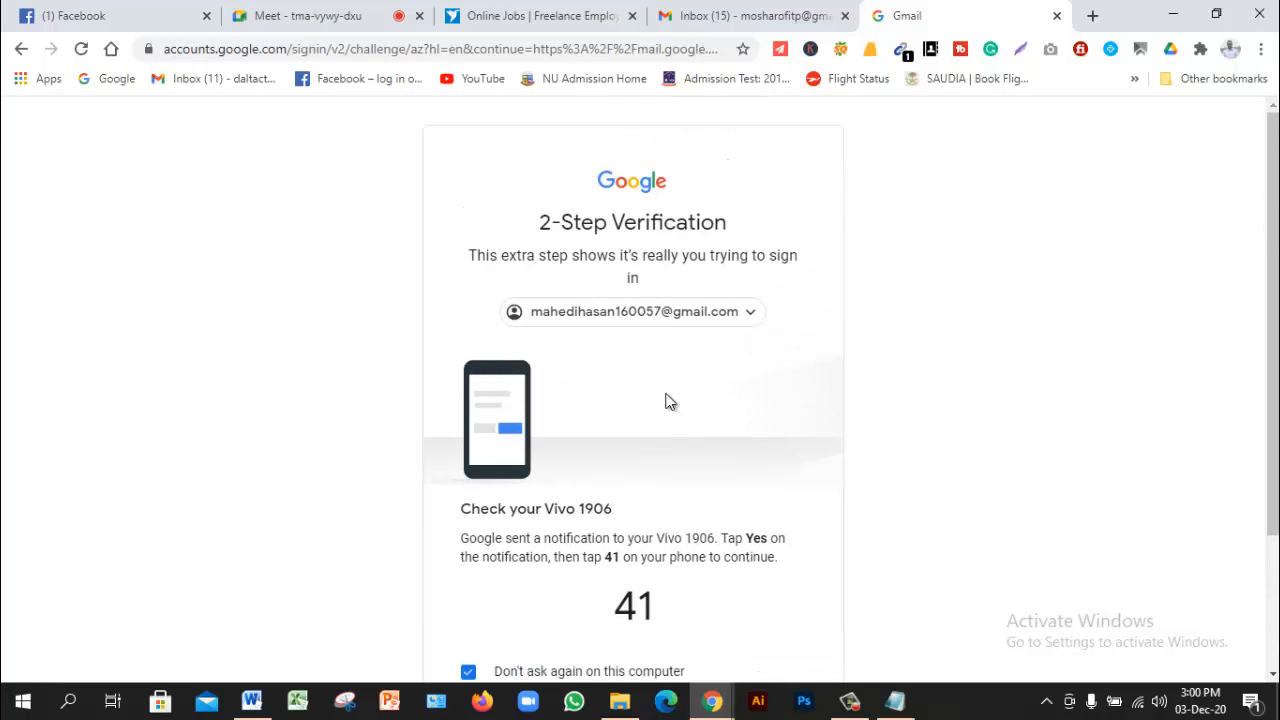
{"action": "scroll", "coordinate": [670, 401], "scroll_direction": "down", "scroll_amount": 2}
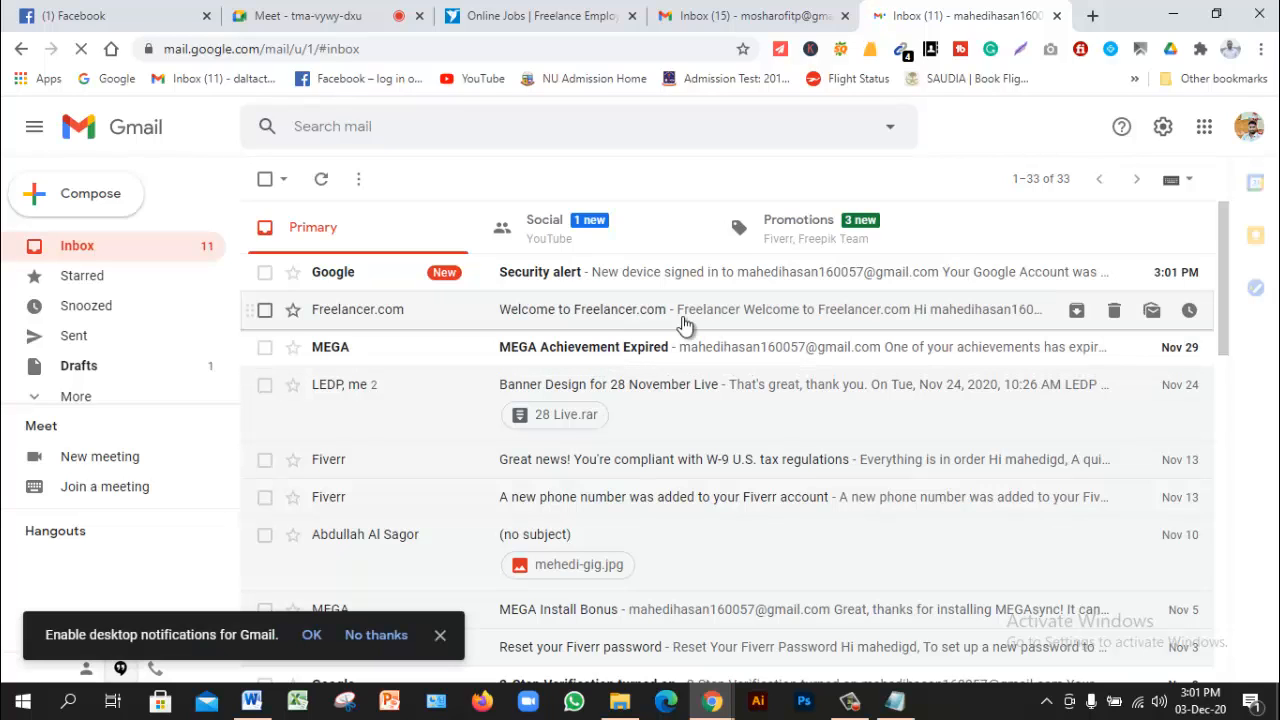
Open the Welcome to Freelancer.com email, then switch to the Inbox (15) tab and move it left.
{"action": "left_click", "coordinate": [585, 328]}
{"action": "scroll", "coordinate": [655, 413], "scroll_direction": "down", "scroll_amount": 4}
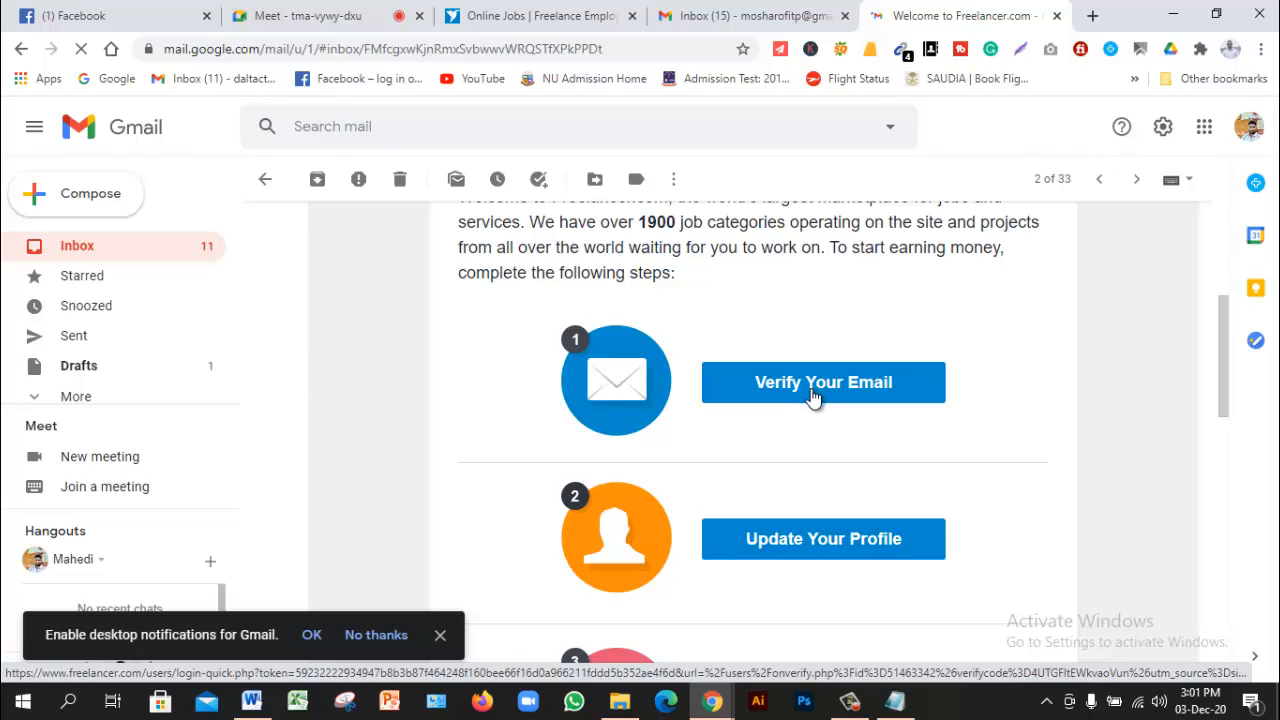
{"action": "left_click", "coordinate": [712, 22]}
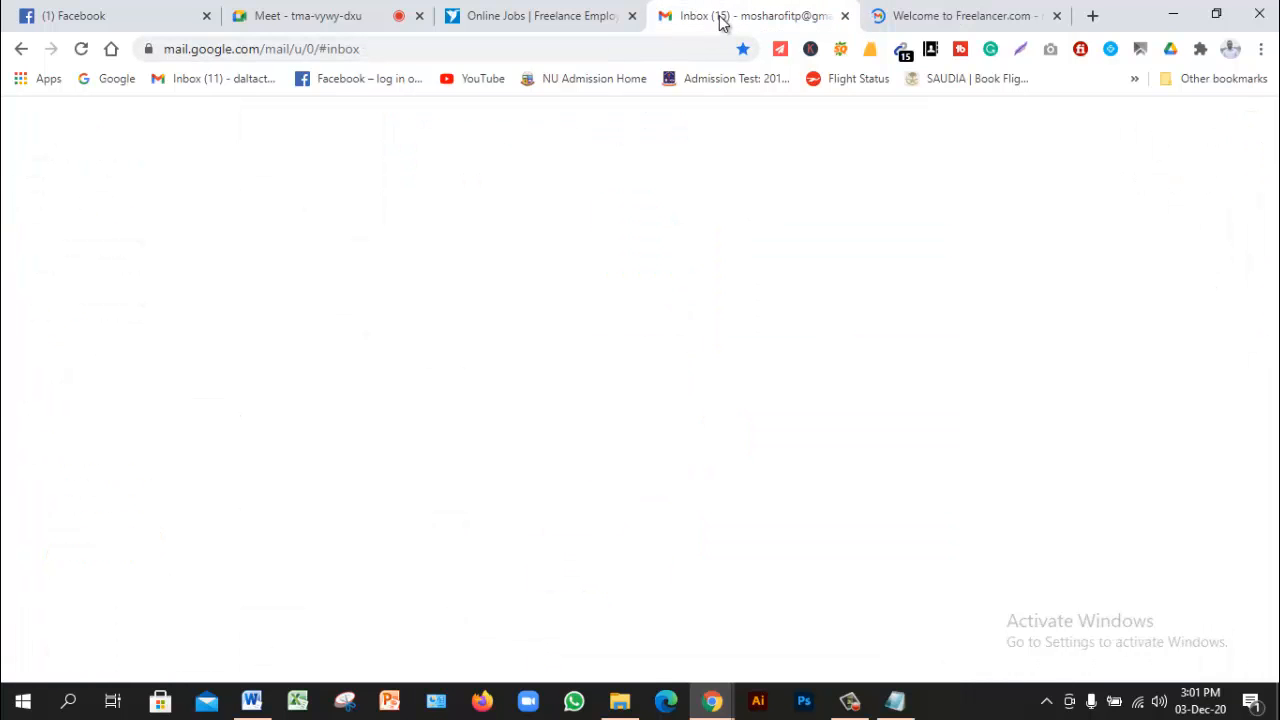
{"action": "left_click_drag", "start_coordinate": [720, 22], "coordinate": [566, 34]}
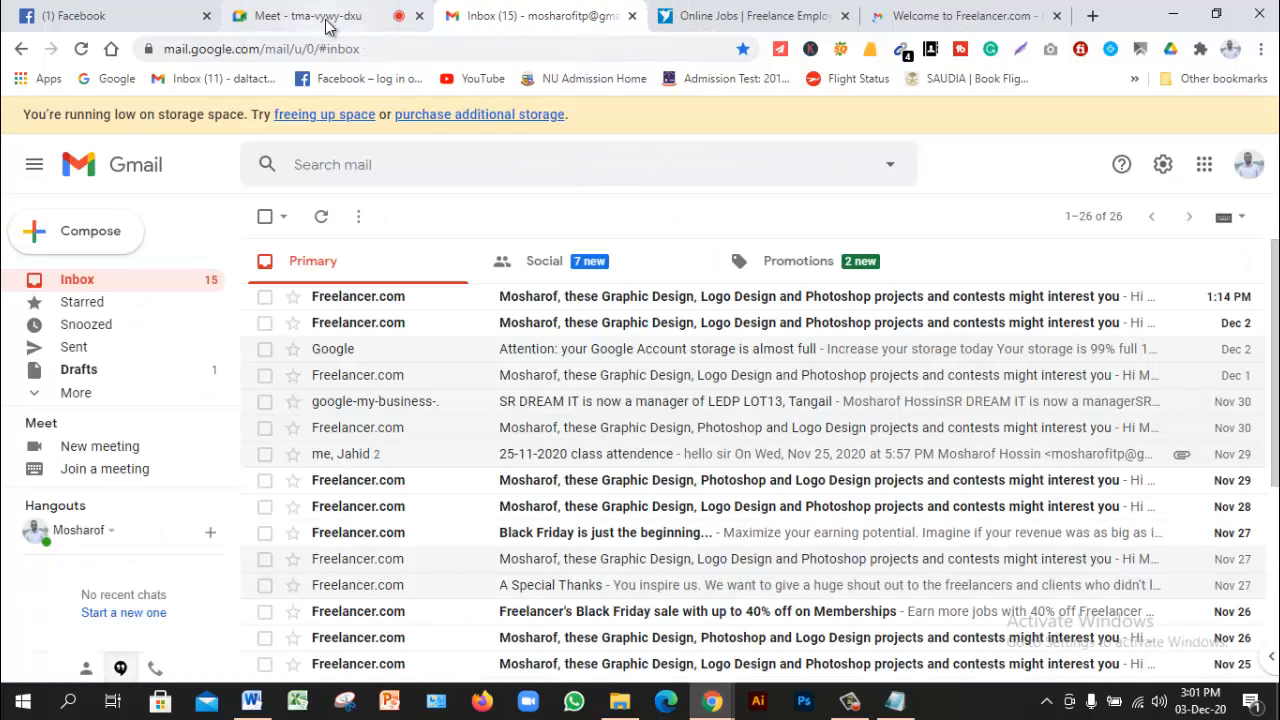
Move the Meet tab right, look over the Freelancer skill-selection page, then close it.
{"action": "left_click_drag", "start_coordinate": [325, 26], "coordinate": [528, 23]}
{"action": "left_click", "coordinate": [700, 27]}
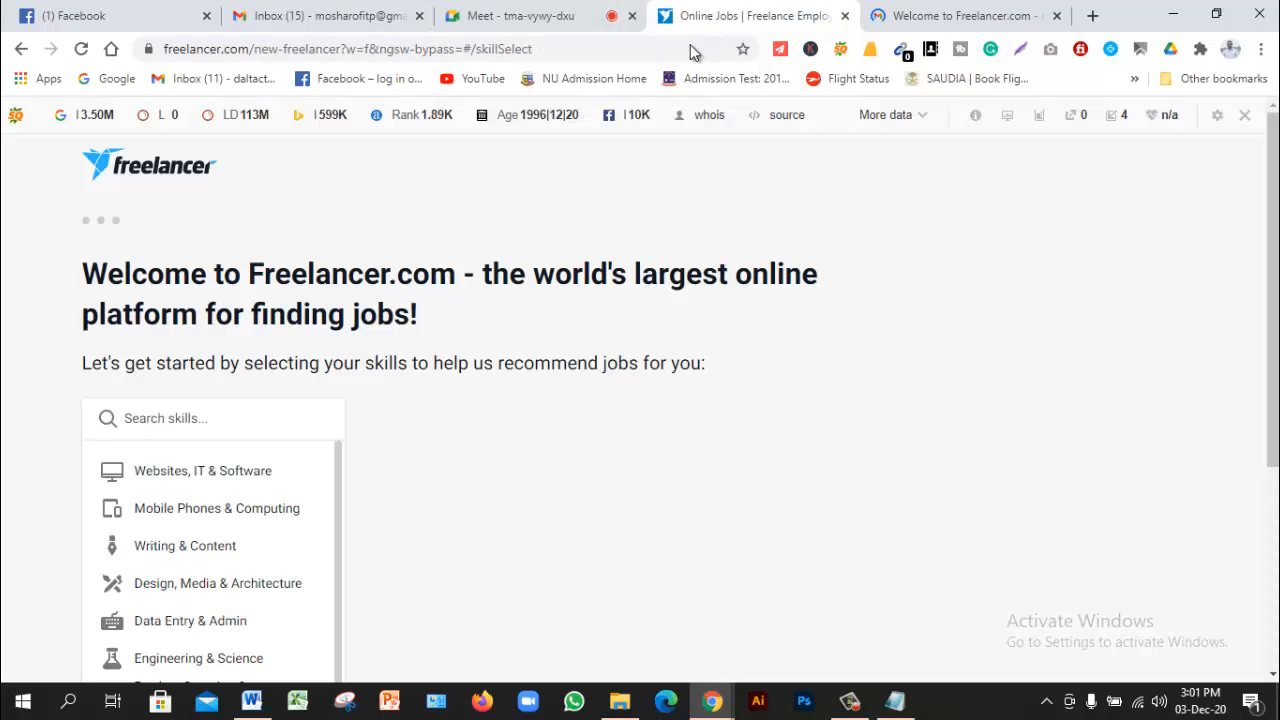
{"action": "scroll", "coordinate": [549, 380], "scroll_direction": "down", "scroll_amount": 3}
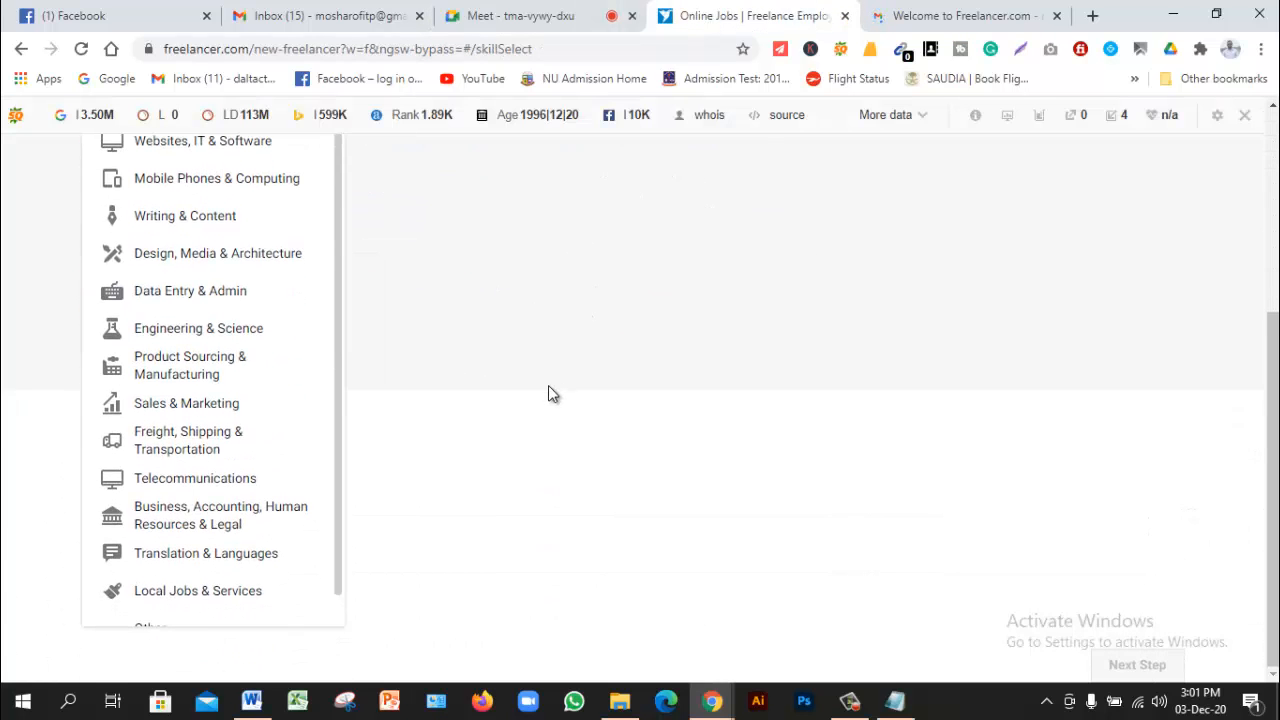
{"action": "scroll", "coordinate": [548, 386], "scroll_direction": "up", "scroll_amount": 3}
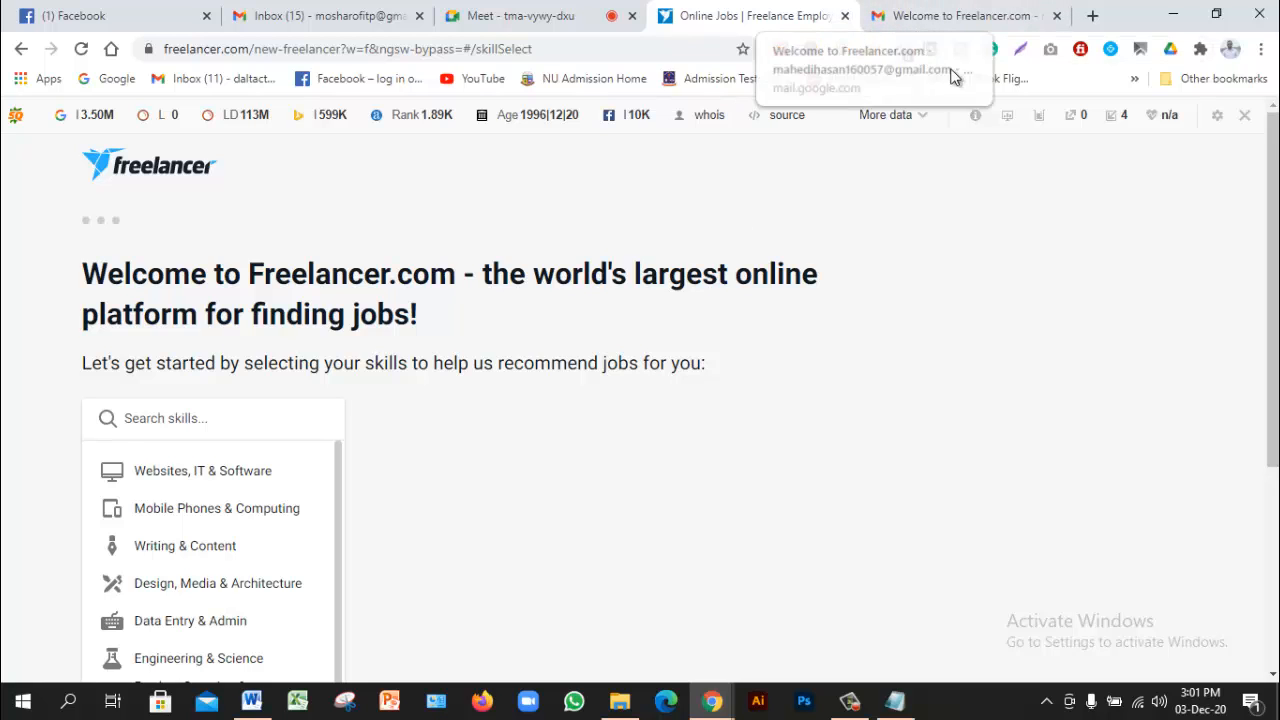
{"action": "scroll", "coordinate": [632, 423], "scroll_direction": "down", "scroll_amount": 2}
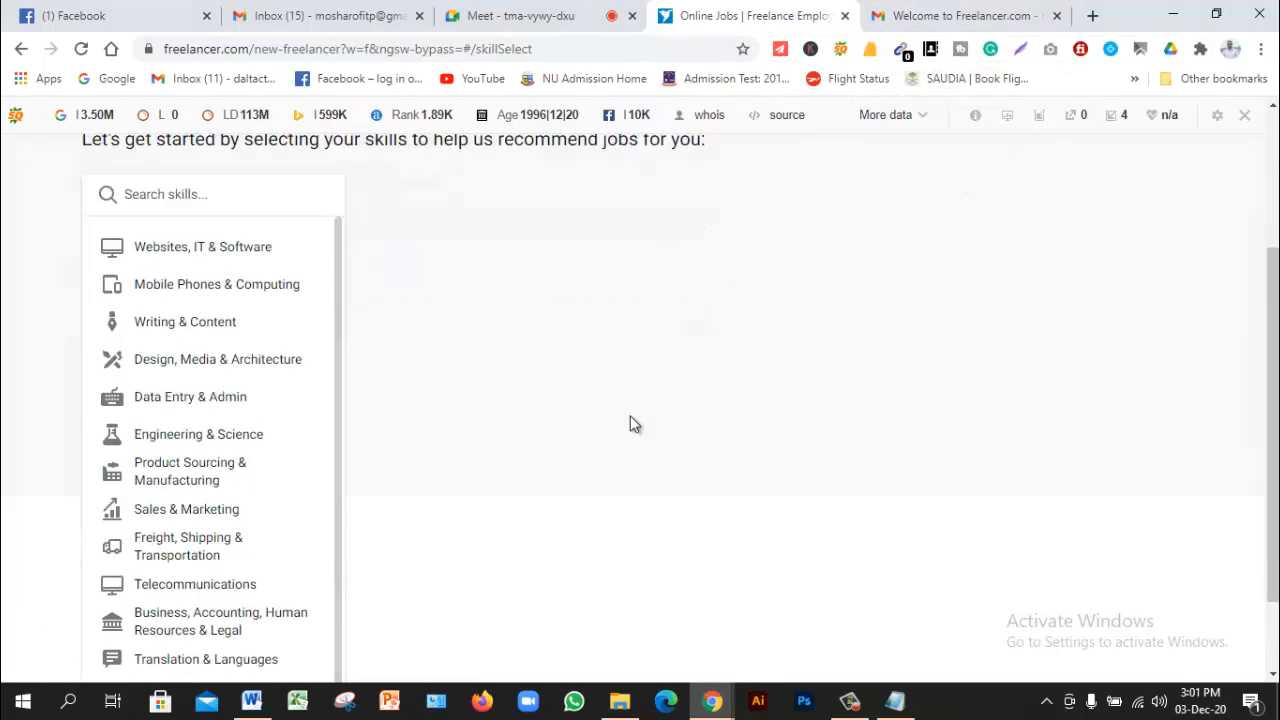
{"action": "scroll", "coordinate": [632, 423], "scroll_direction": "up", "scroll_amount": 2}
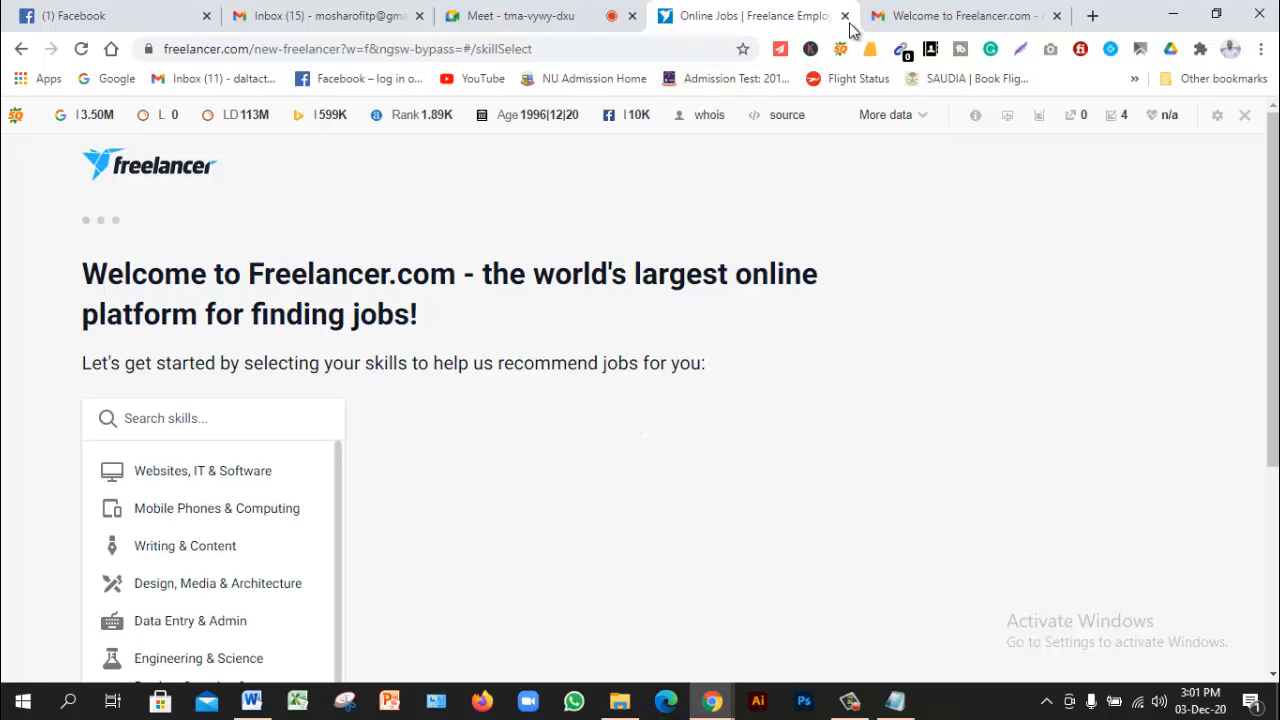
{"action": "left_click", "coordinate": [845, 16]}
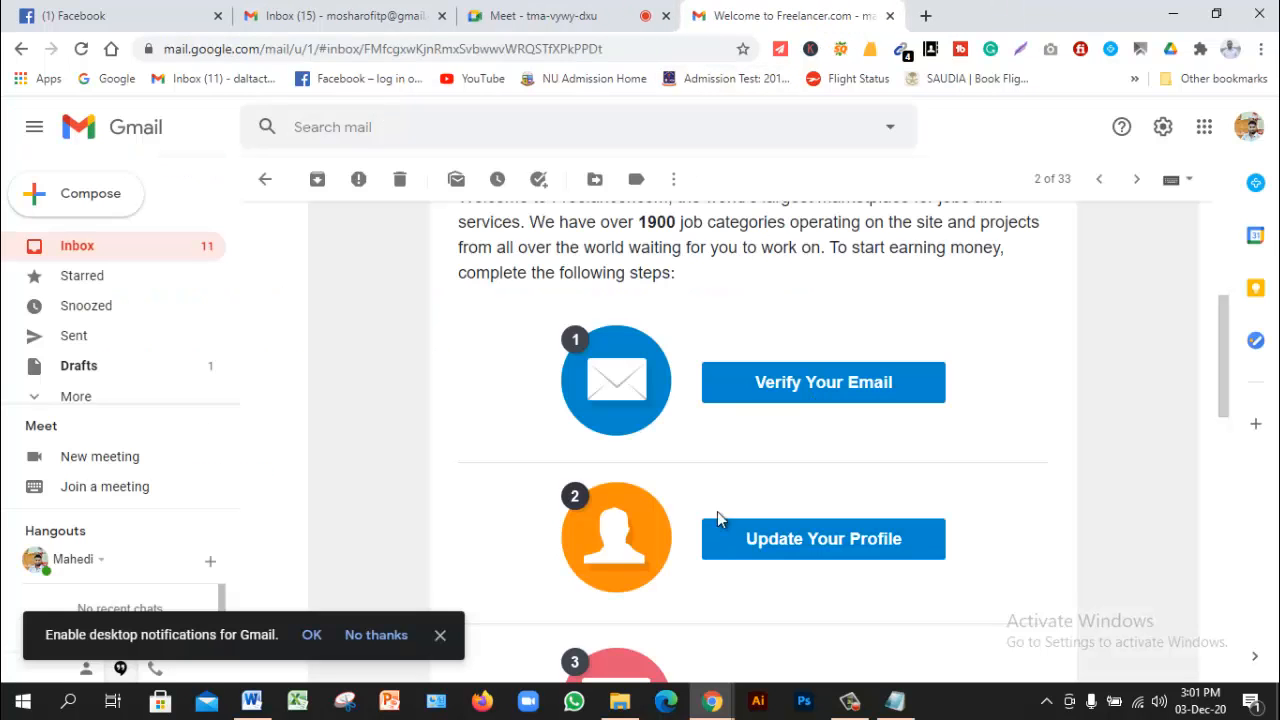
Press Verify Your Email in the Freelancer.com welcome email.
{"action": "left_click", "coordinate": [816, 396]}
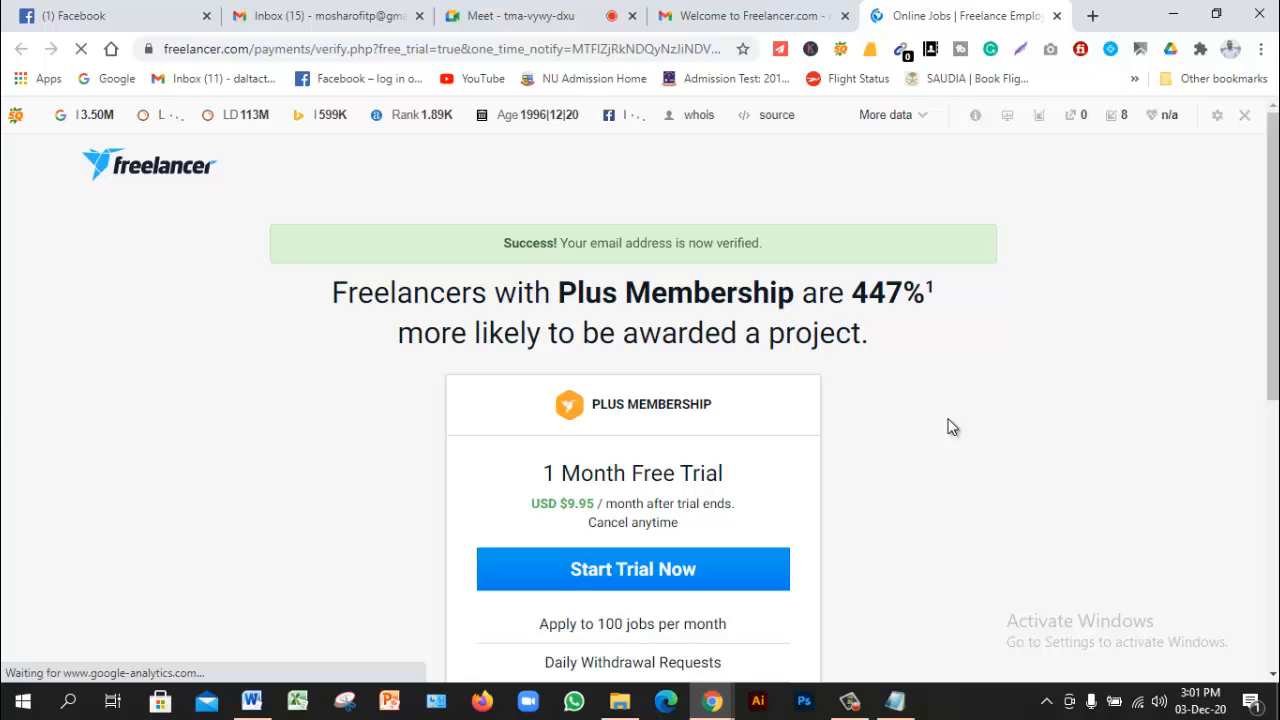
Look through the Plus Membership trial offer and choose 'Skip for now'.
{"action": "scroll", "coordinate": [951, 427], "scroll_direction": "down", "scroll_amount": 2}
{"action": "scroll", "coordinate": [951, 427], "scroll_direction": "down", "scroll_amount": 1}
{"action": "scroll", "coordinate": [951, 427], "scroll_direction": "down", "scroll_amount": 2}
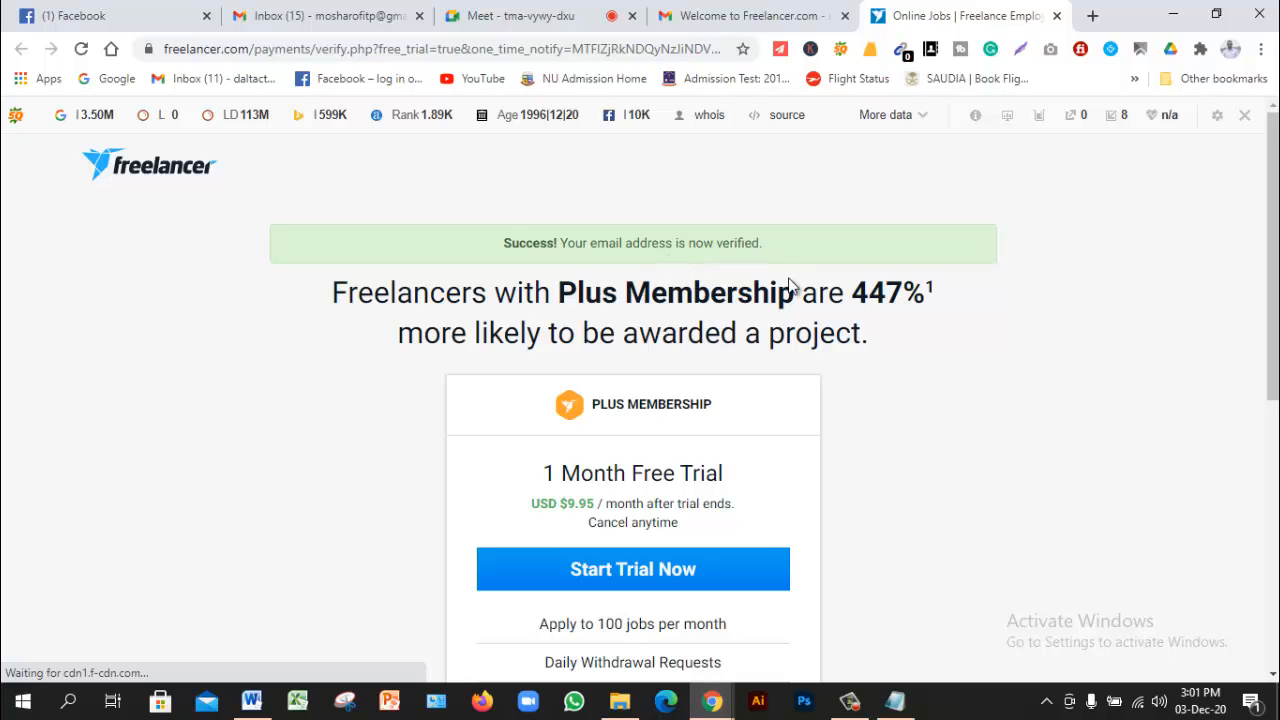
{"action": "scroll", "coordinate": [776, 487], "scroll_direction": "down", "scroll_amount": 5}
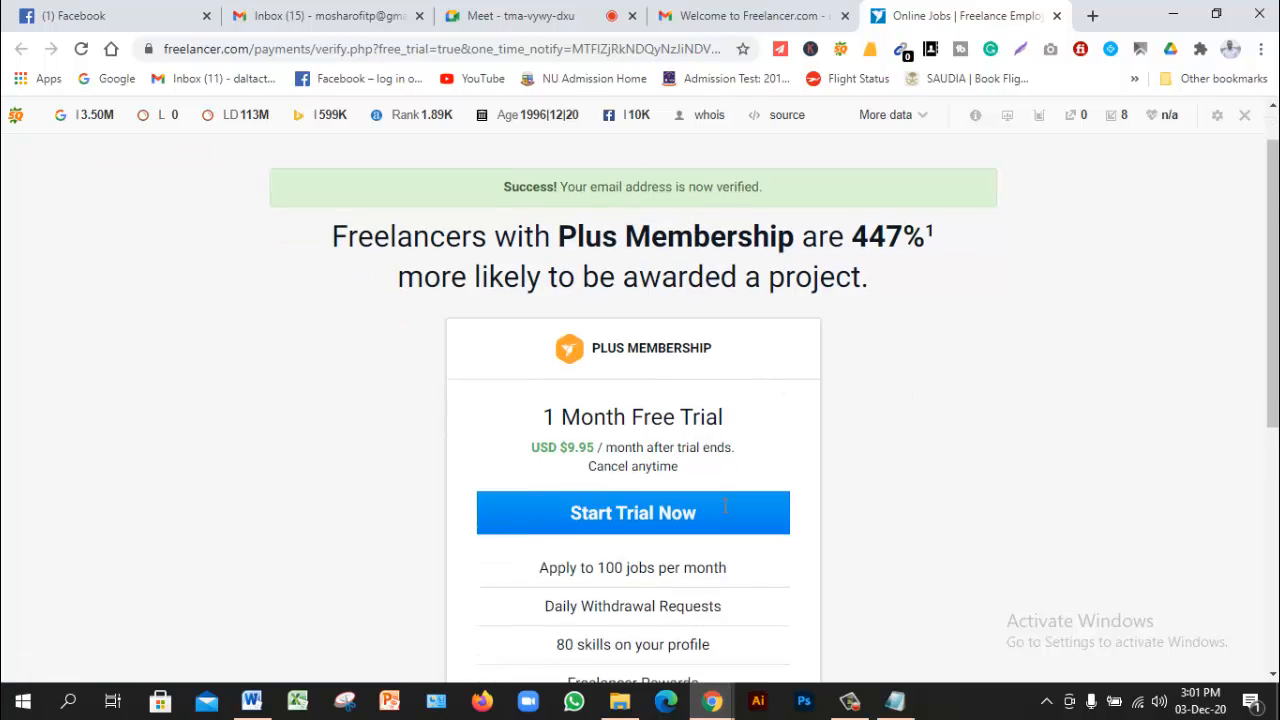
{"action": "scroll", "coordinate": [652, 459], "scroll_direction": "up", "scroll_amount": 5}
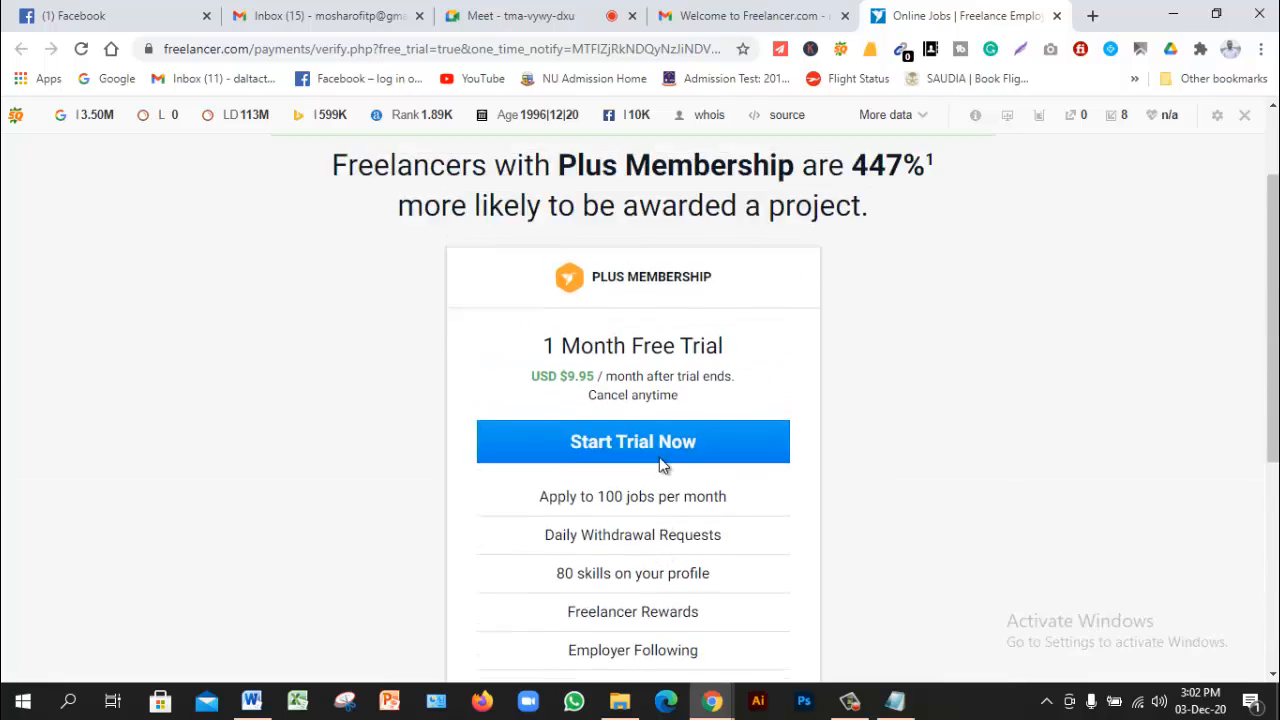
{"action": "scroll", "coordinate": [791, 566], "scroll_direction": "down", "scroll_amount": 5}
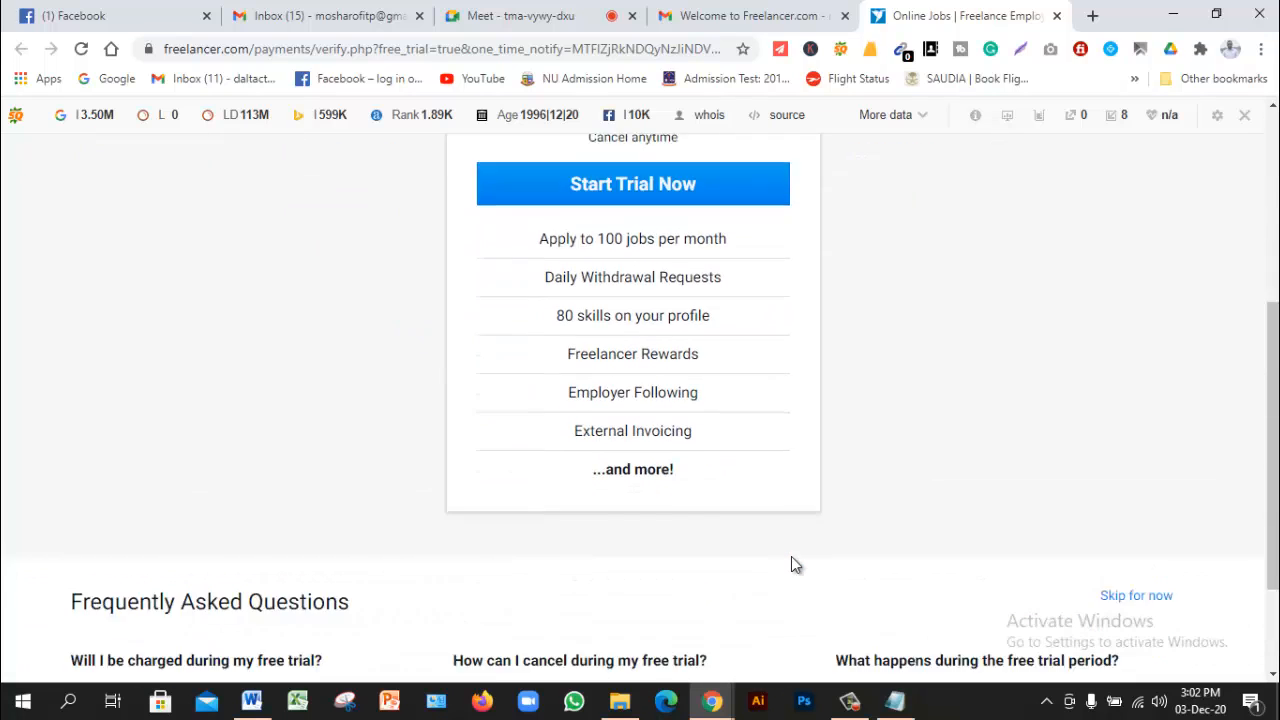
{"action": "scroll", "coordinate": [874, 451], "scroll_direction": "up", "scroll_amount": 1}
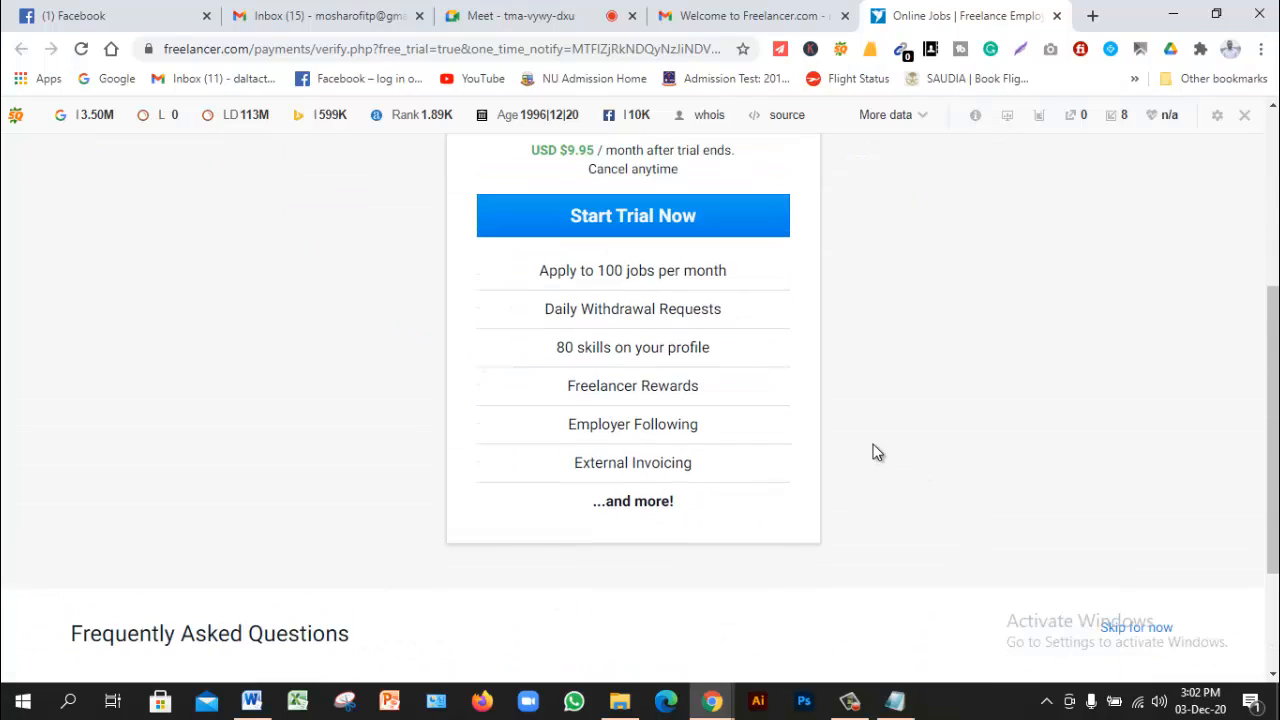
{"action": "scroll", "coordinate": [874, 451], "scroll_direction": "up", "scroll_amount": 3}
{"action": "scroll", "coordinate": [874, 455], "scroll_direction": "down", "scroll_amount": 2}
{"action": "scroll", "coordinate": [874, 451], "scroll_direction": "up", "scroll_amount": 2}
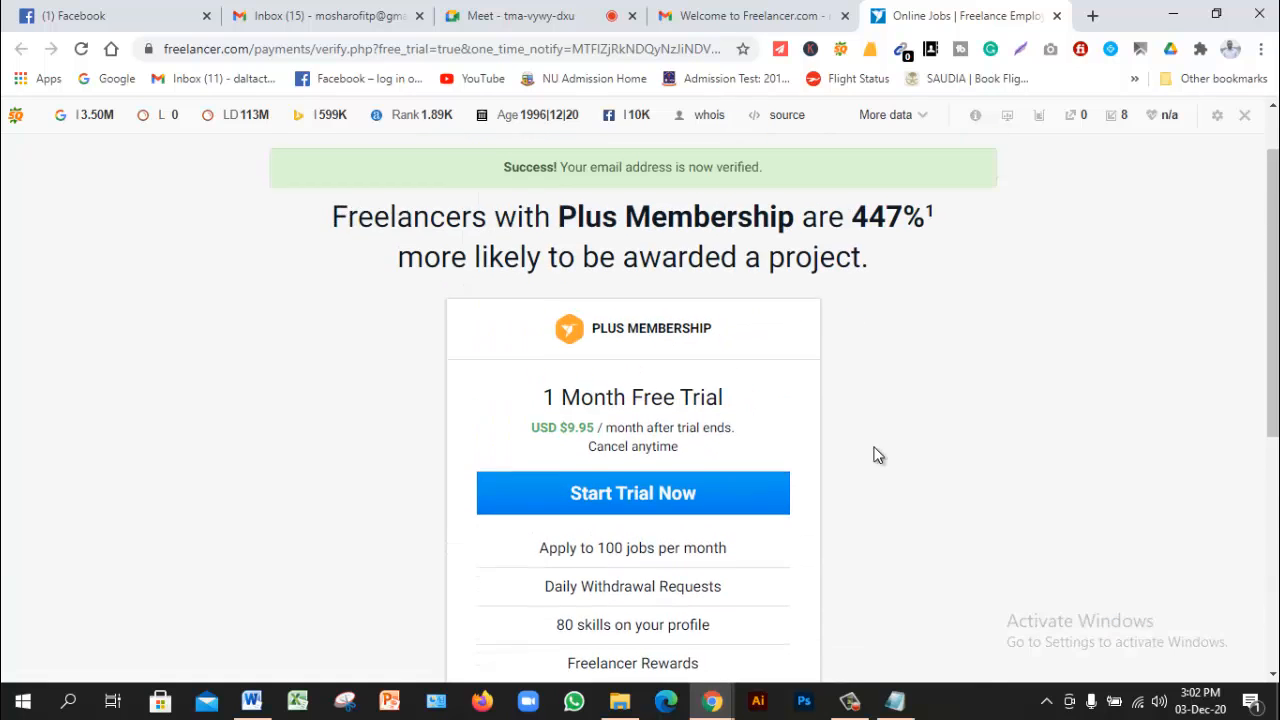
{"action": "scroll", "coordinate": [874, 451], "scroll_direction": "down", "scroll_amount": 4}
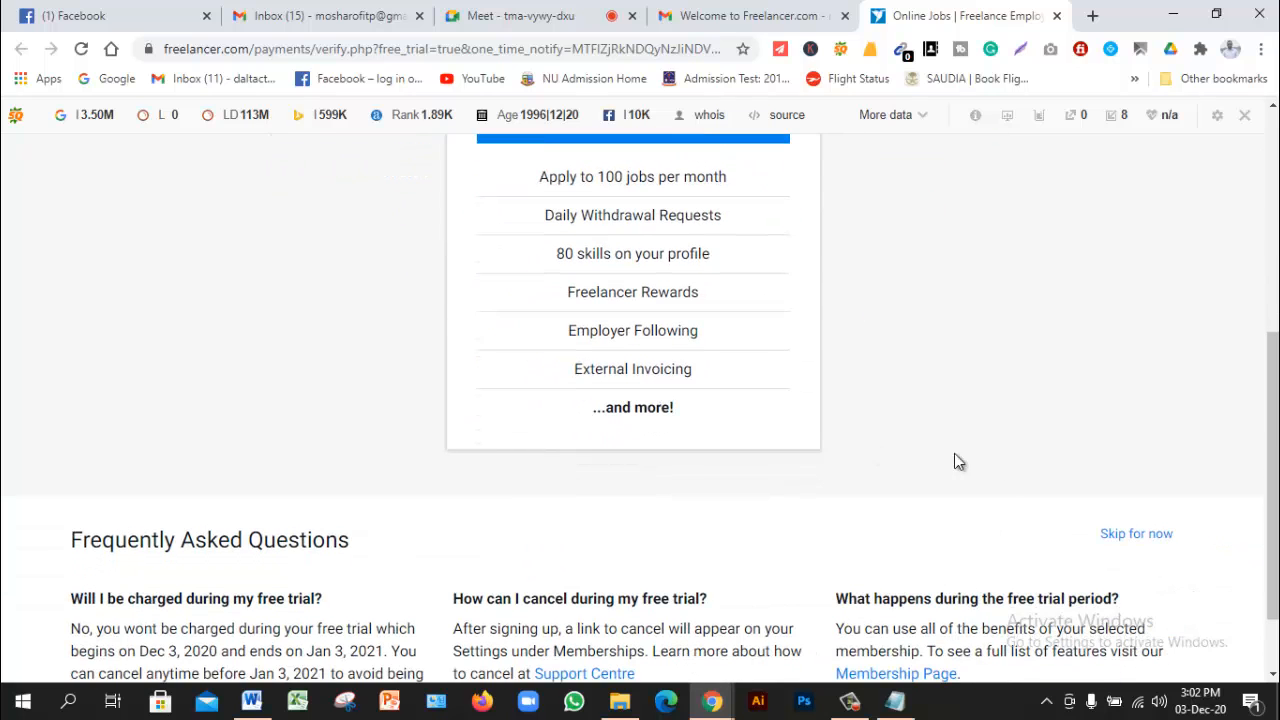
{"action": "left_click", "coordinate": [1150, 544]}
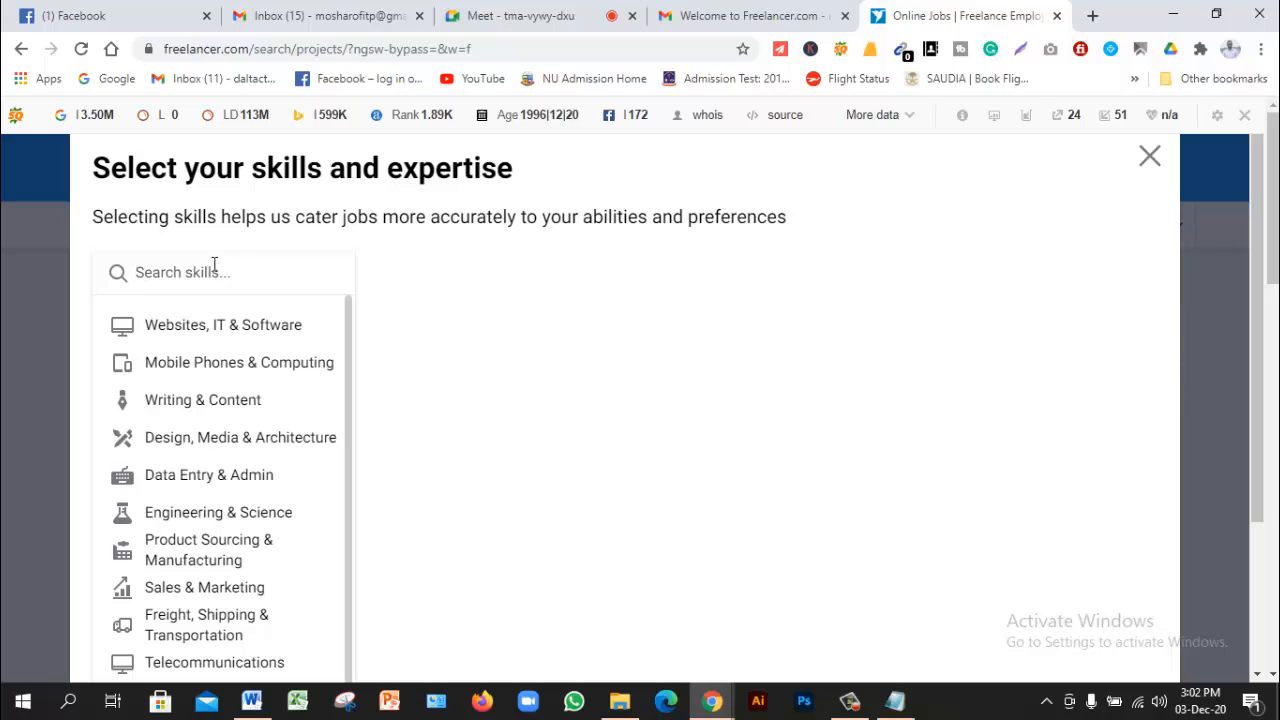
Under Design, Media & Architecture, add Photoshop, Logo Design, Illustrator, Graphic Design, Photoshop Design and Illustration.
{"action": "left_click", "coordinate": [194, 452]}
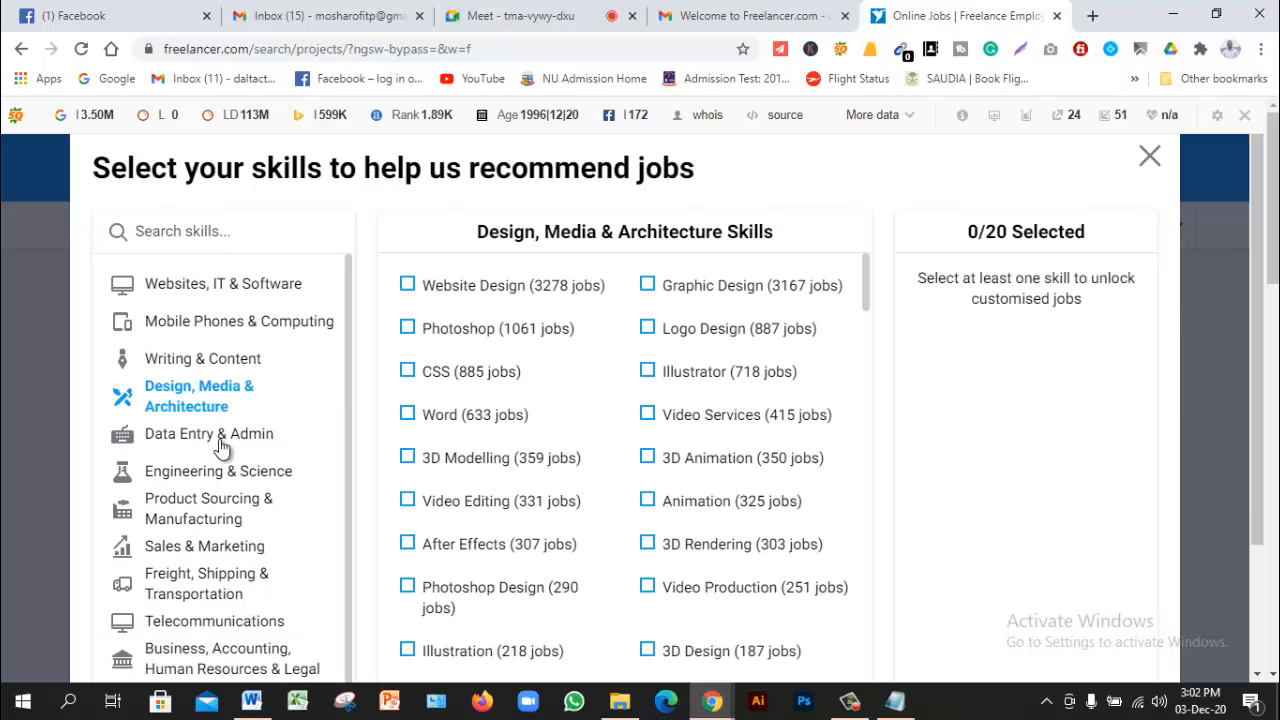
{"action": "left_click", "coordinate": [503, 347]}
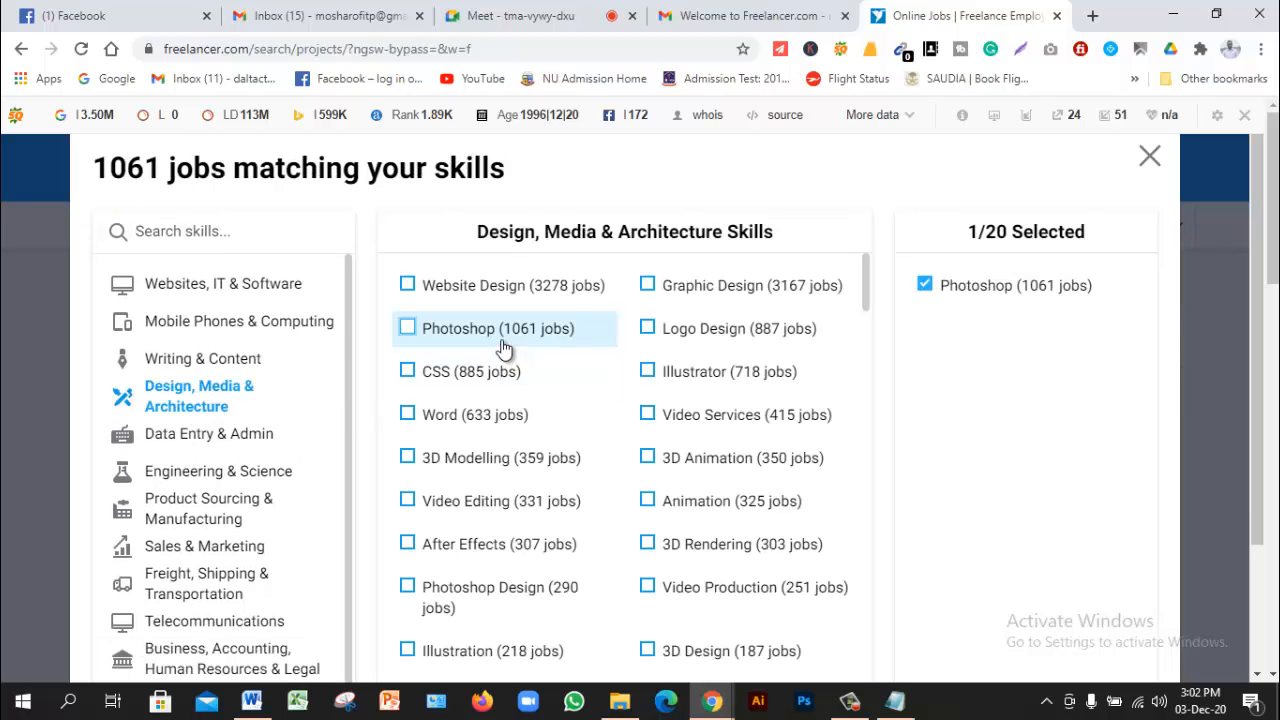
{"action": "left_click", "coordinate": [677, 340]}
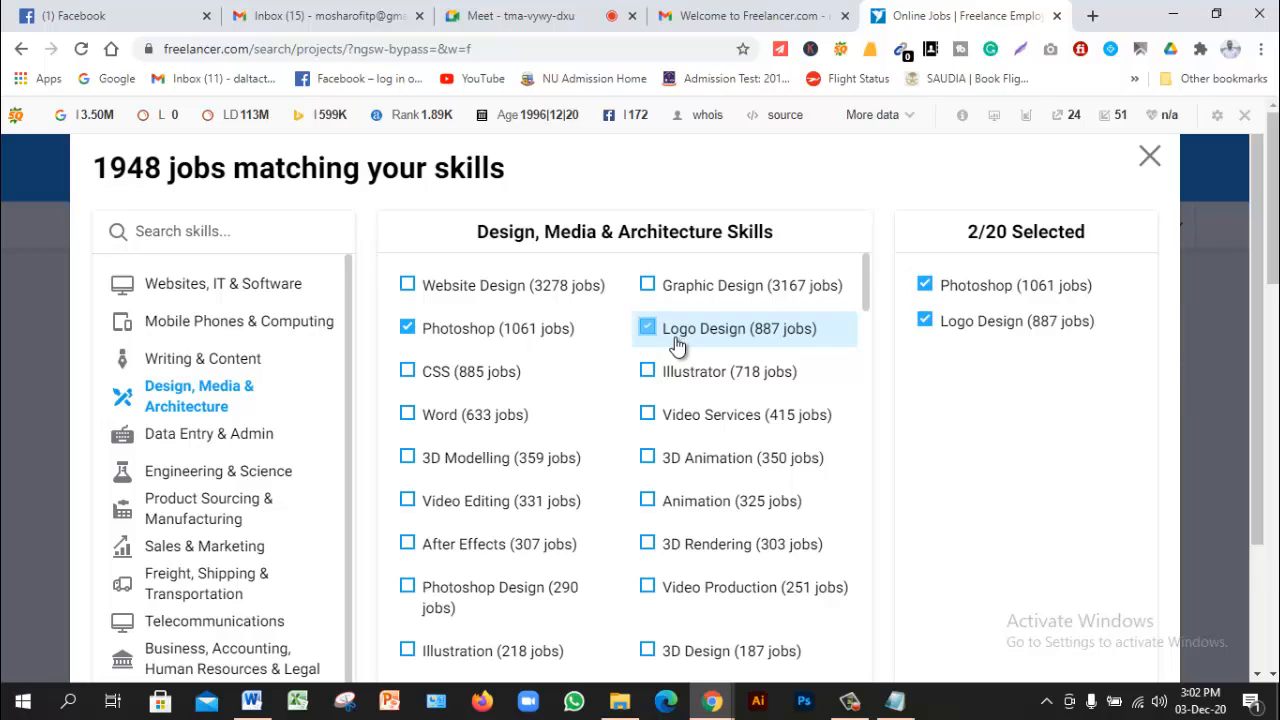
{"action": "left_click", "coordinate": [675, 368]}
{"action": "left_click", "coordinate": [683, 292]}
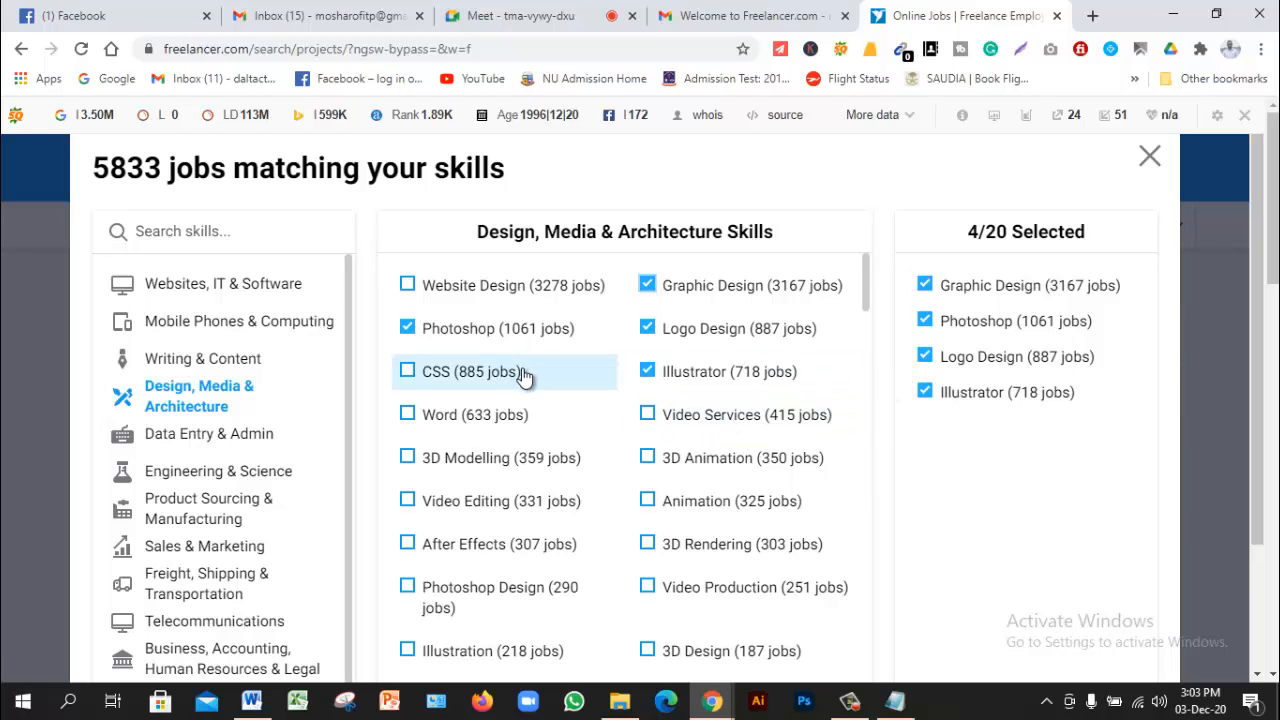
{"action": "scroll", "coordinate": [527, 428], "scroll_direction": "down", "scroll_amount": 1}
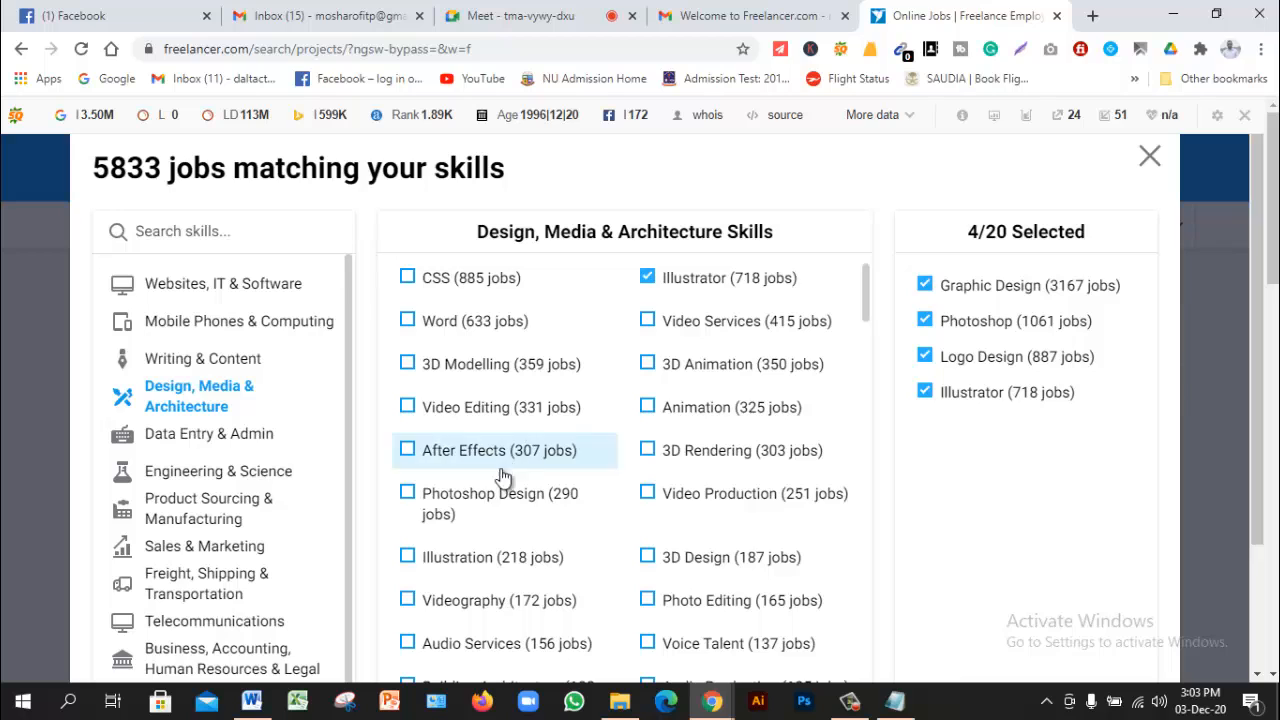
{"action": "left_click", "coordinate": [412, 500]}
{"action": "scroll", "coordinate": [450, 495], "scroll_direction": "down", "scroll_amount": 1}
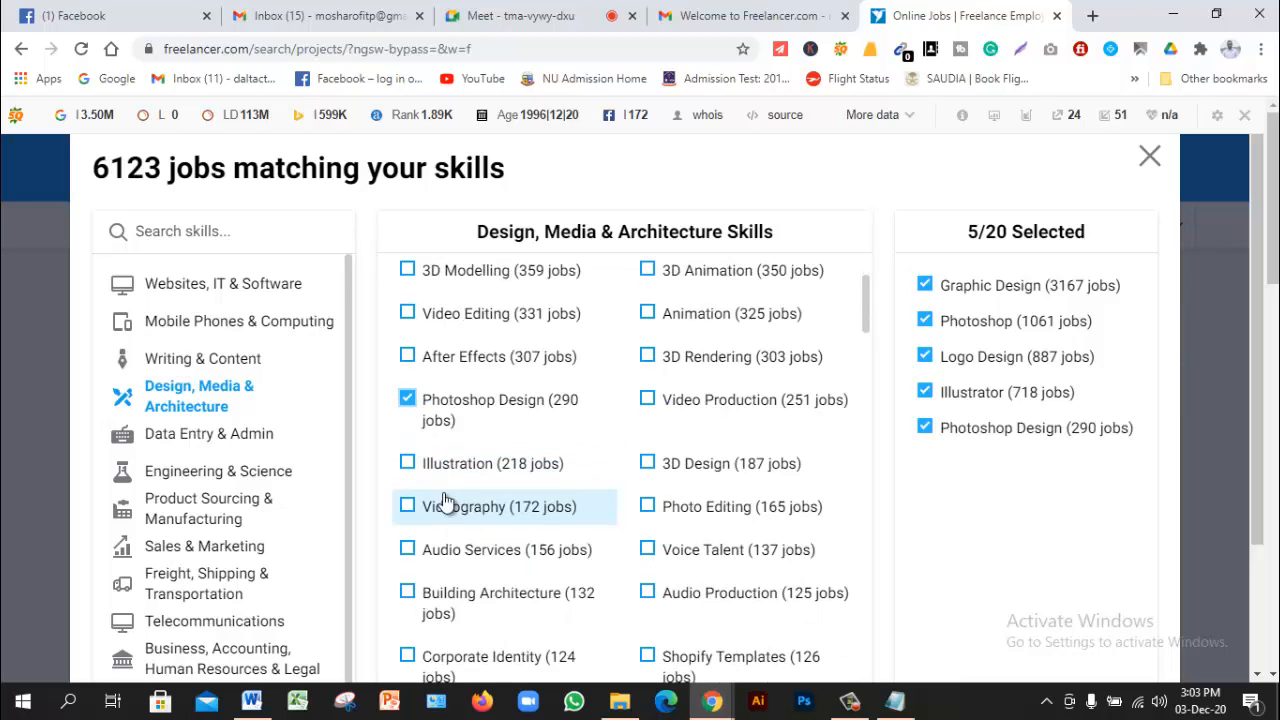
{"action": "left_click", "coordinate": [418, 478]}
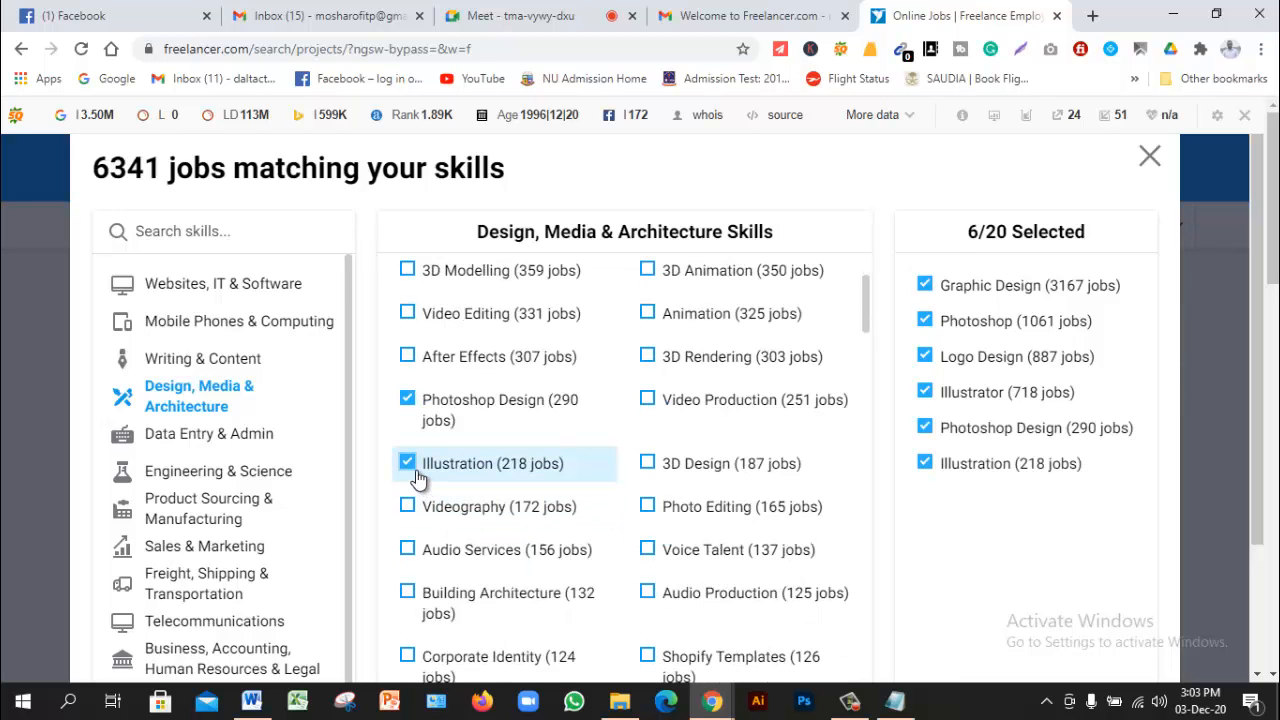
Add the T-Shirts, Flyer Design, Business Cards and Photo Retouching skills.
{"action": "scroll", "coordinate": [418, 478], "scroll_direction": "down", "scroll_amount": 1}
{"action": "scroll", "coordinate": [425, 480], "scroll_direction": "down", "scroll_amount": 1}
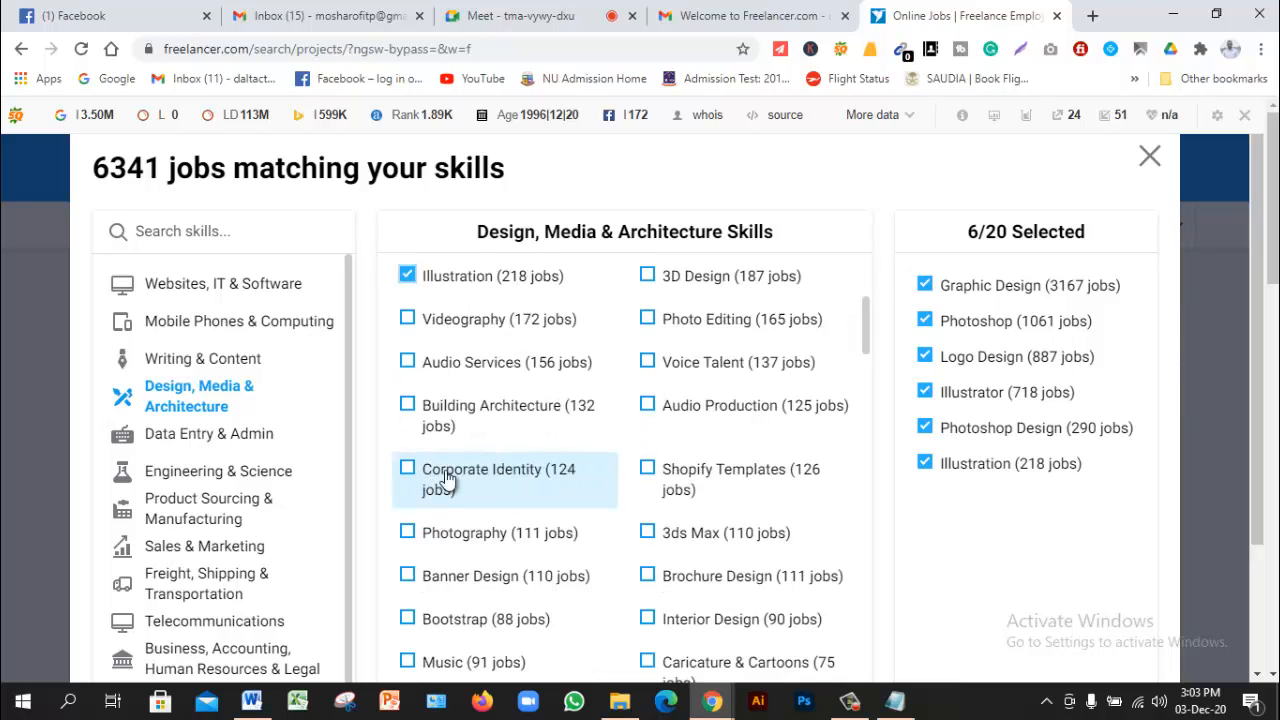
{"action": "scroll", "coordinate": [460, 480], "scroll_direction": "down", "scroll_amount": 2}
{"action": "scroll", "coordinate": [490, 478], "scroll_direction": "down", "scroll_amount": 1}
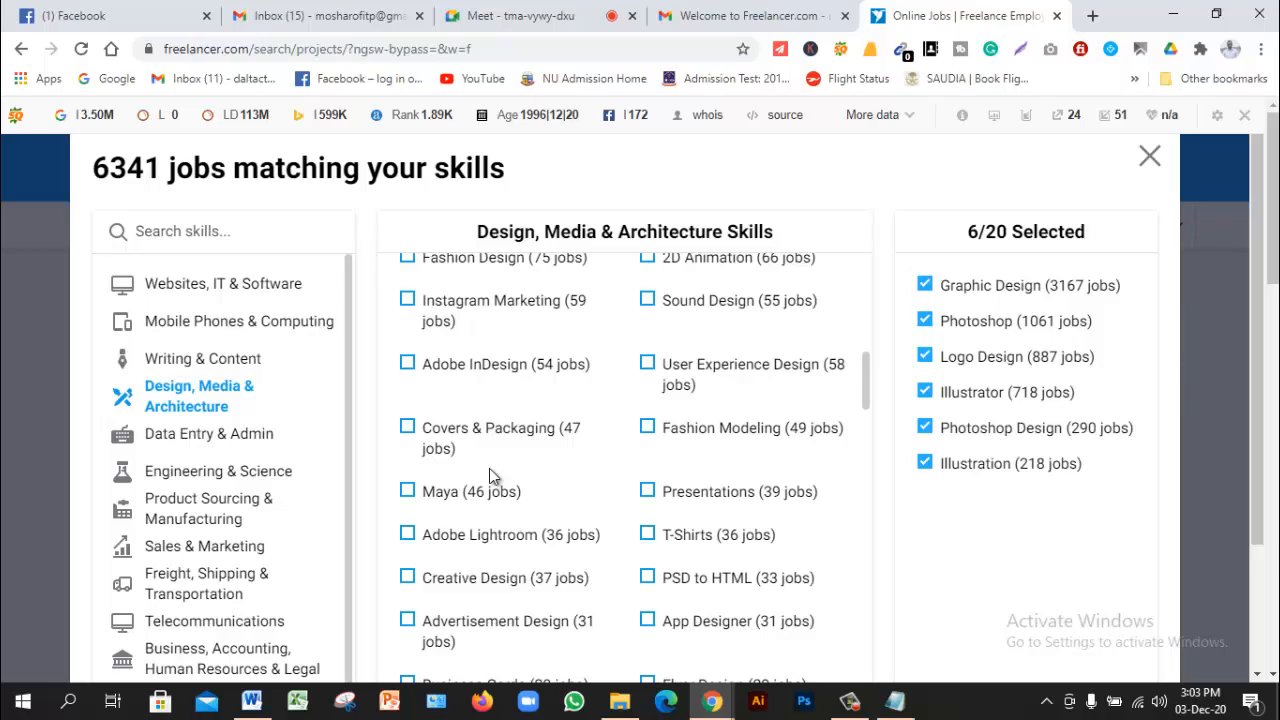
{"action": "scroll", "coordinate": [492, 475], "scroll_direction": "down", "scroll_amount": 1}
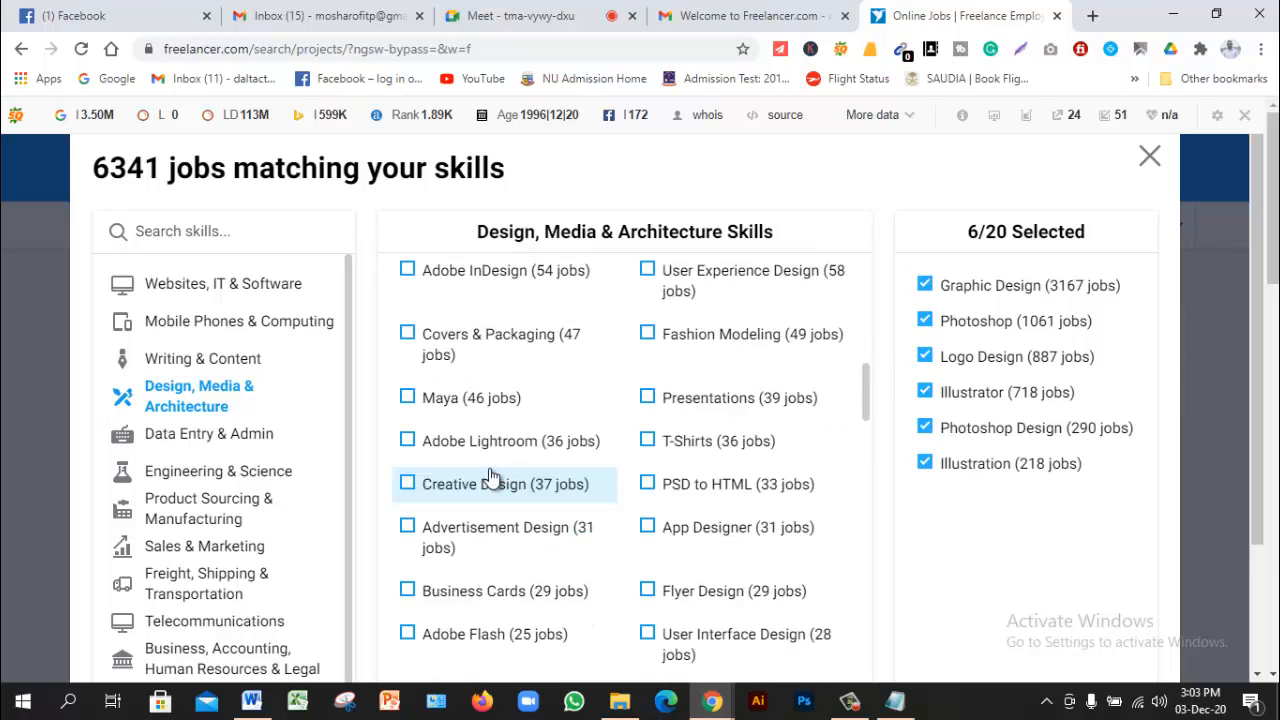
{"action": "left_click", "coordinate": [655, 449]}
{"action": "scroll", "coordinate": [752, 495], "scroll_direction": "down", "scroll_amount": 2}
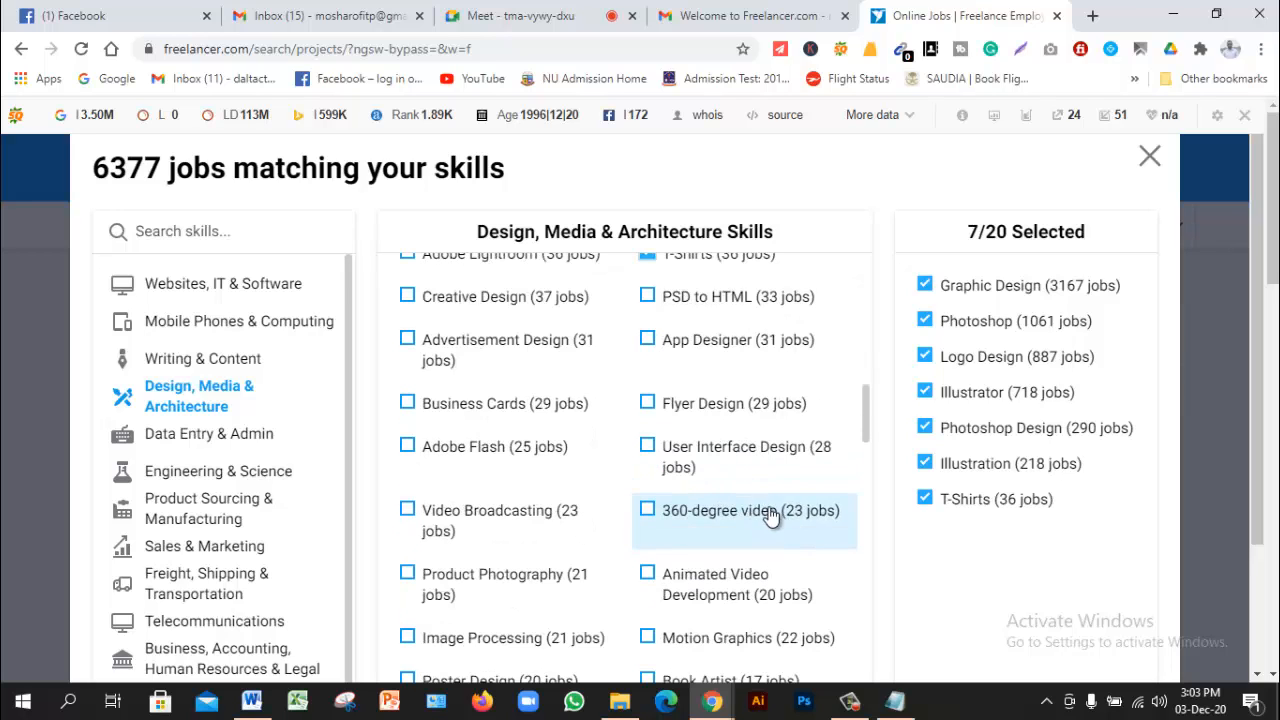
{"action": "left_click", "coordinate": [660, 414]}
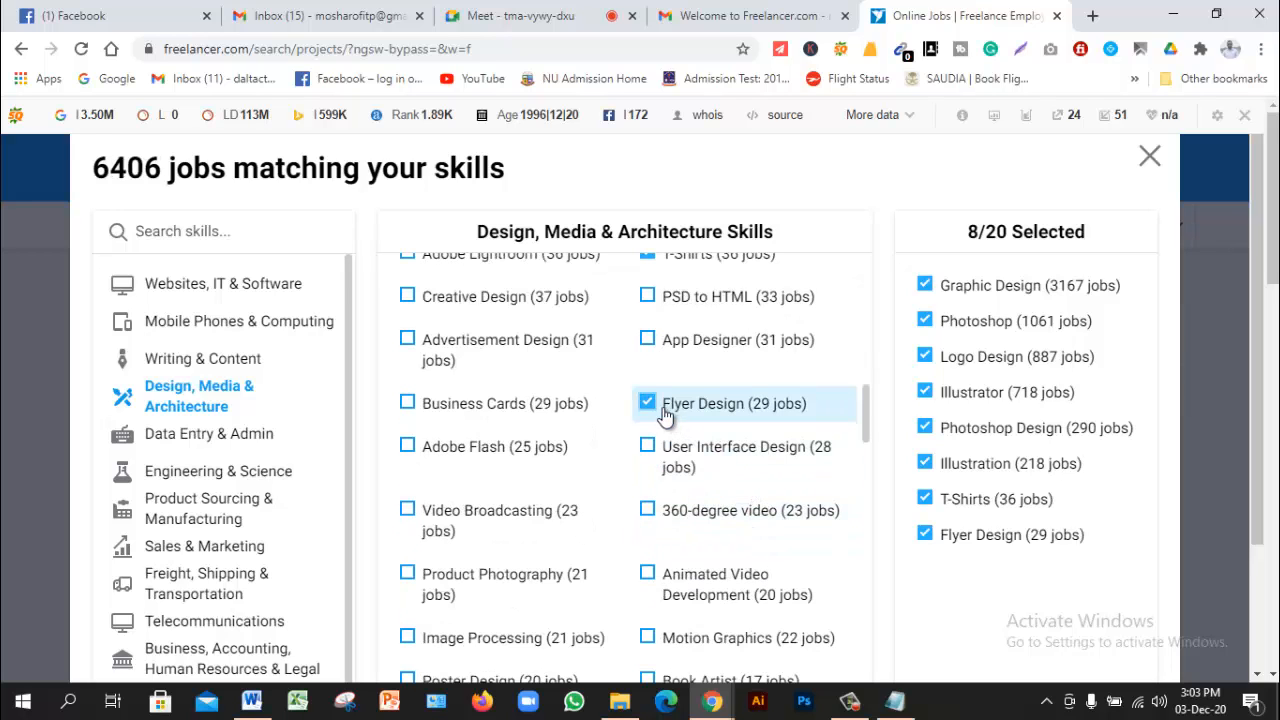
{"action": "left_click", "coordinate": [421, 414]}
{"action": "scroll", "coordinate": [595, 435], "scroll_direction": "down", "scroll_amount": 1}
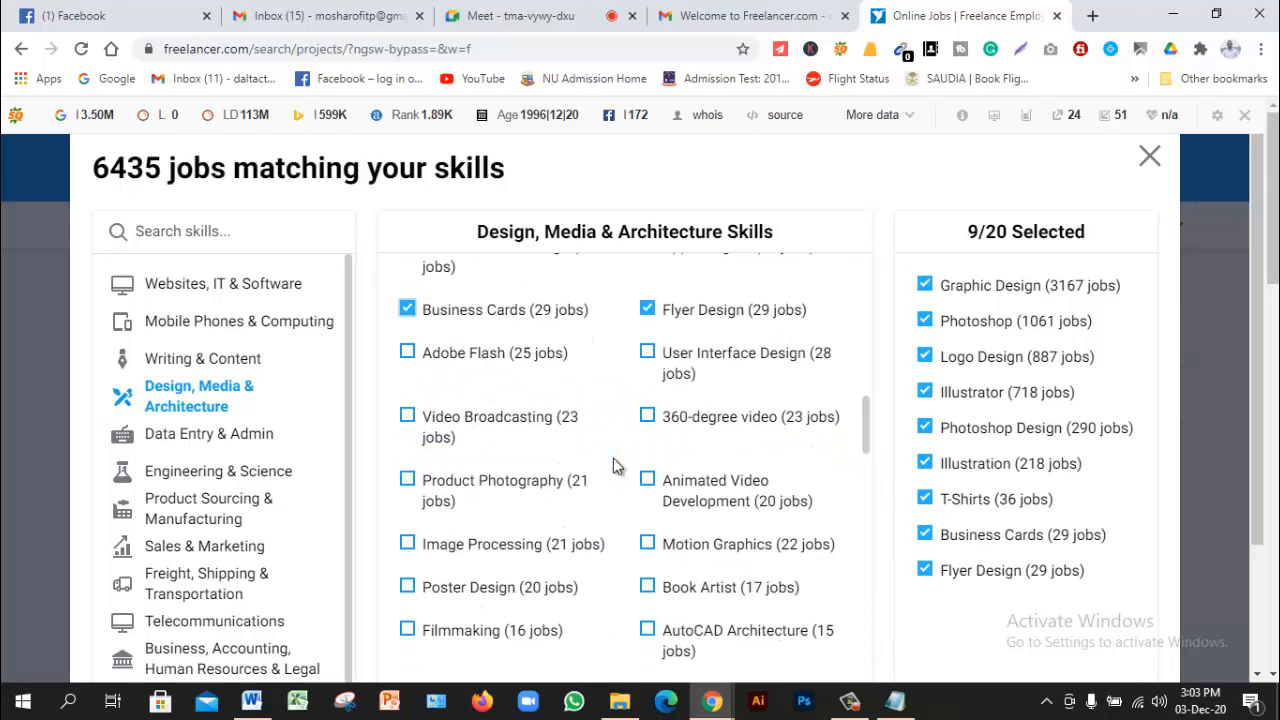
{"action": "scroll", "coordinate": [640, 470], "scroll_direction": "down", "scroll_amount": 1}
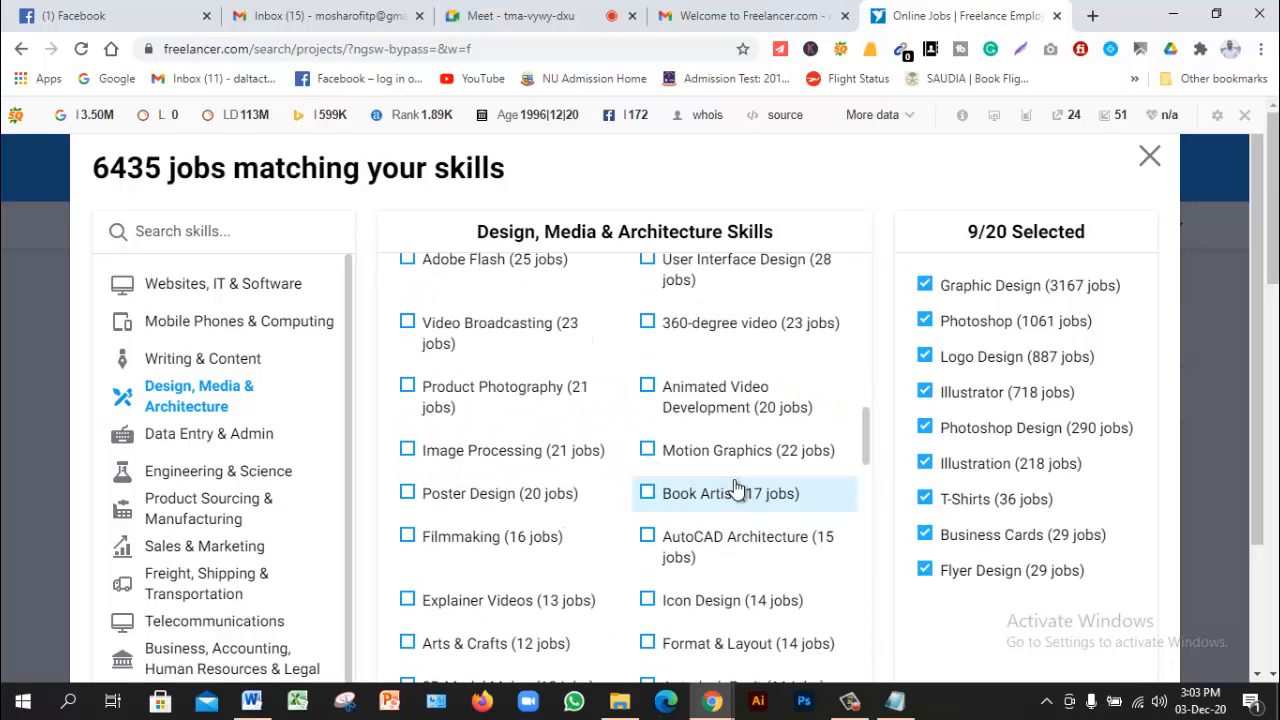
{"action": "scroll", "coordinate": [734, 487], "scroll_direction": "down", "scroll_amount": 2}
{"action": "scroll", "coordinate": [734, 487], "scroll_direction": "up", "scroll_amount": 8}
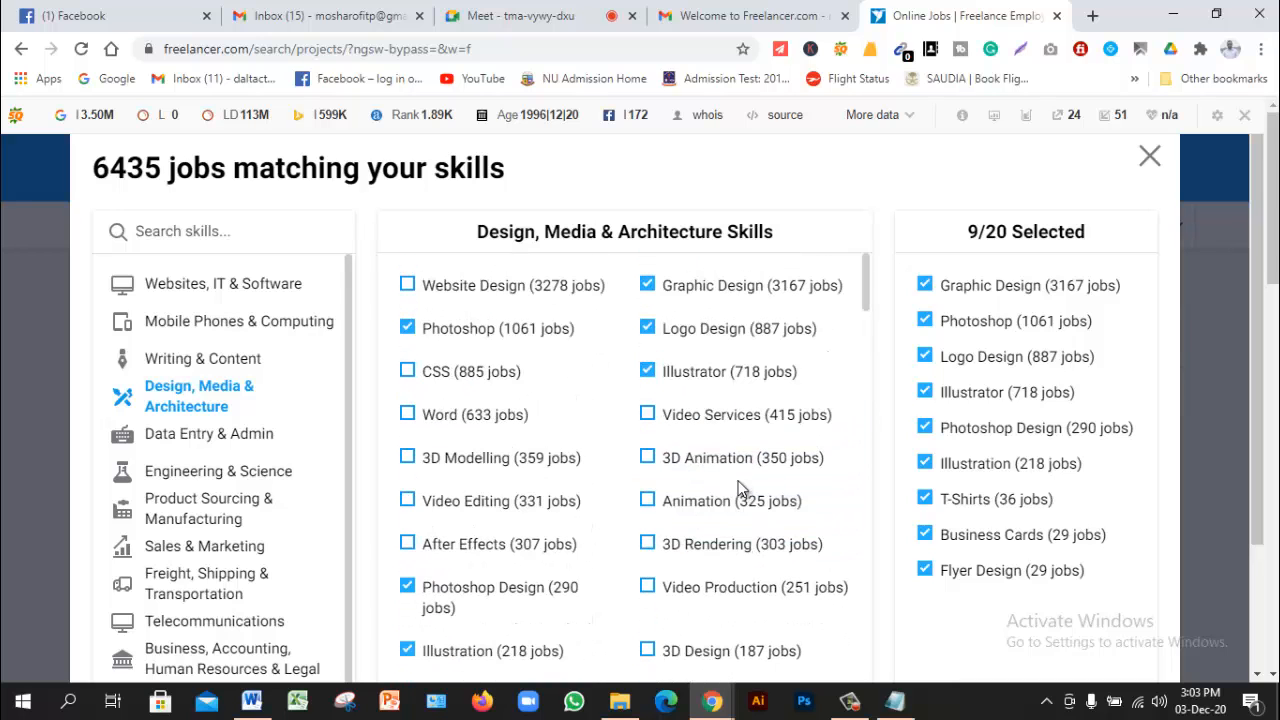
{"action": "scroll", "coordinate": [737, 486], "scroll_direction": "down", "scroll_amount": 6}
{"action": "scroll", "coordinate": [740, 488], "scroll_direction": "down", "scroll_amount": 5}
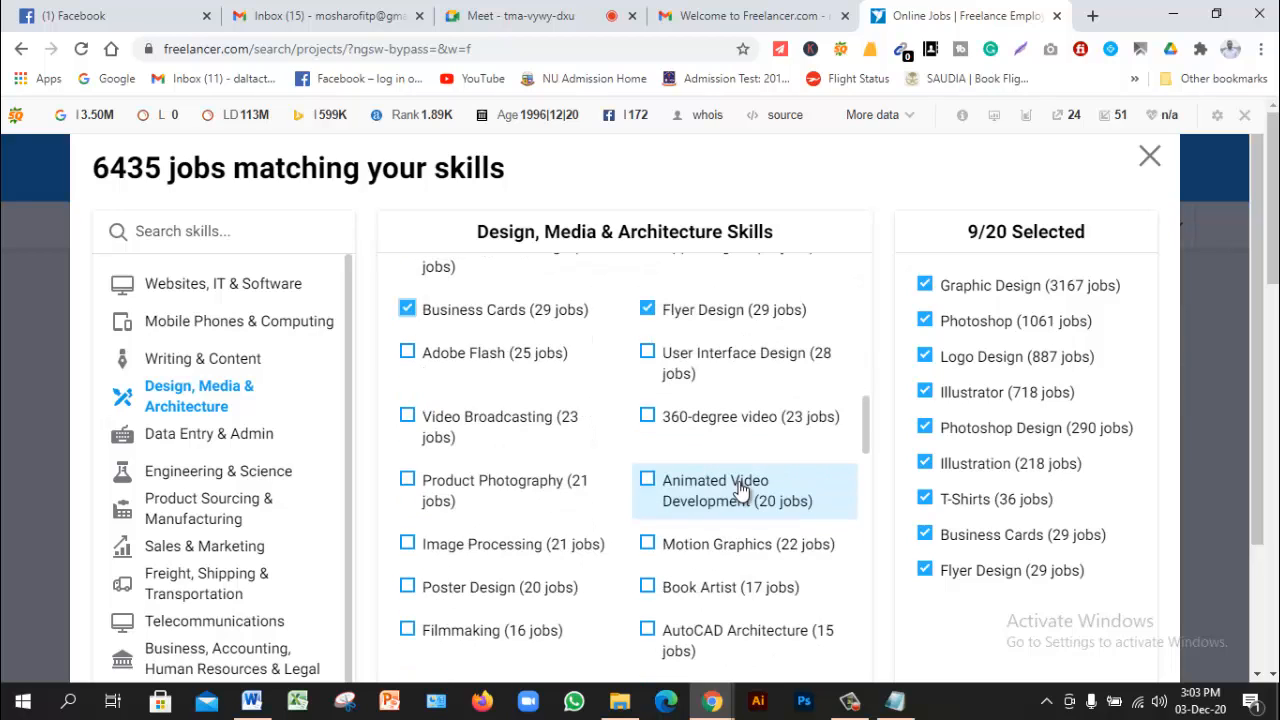
{"action": "scroll", "coordinate": [740, 488], "scroll_direction": "down", "scroll_amount": 2}
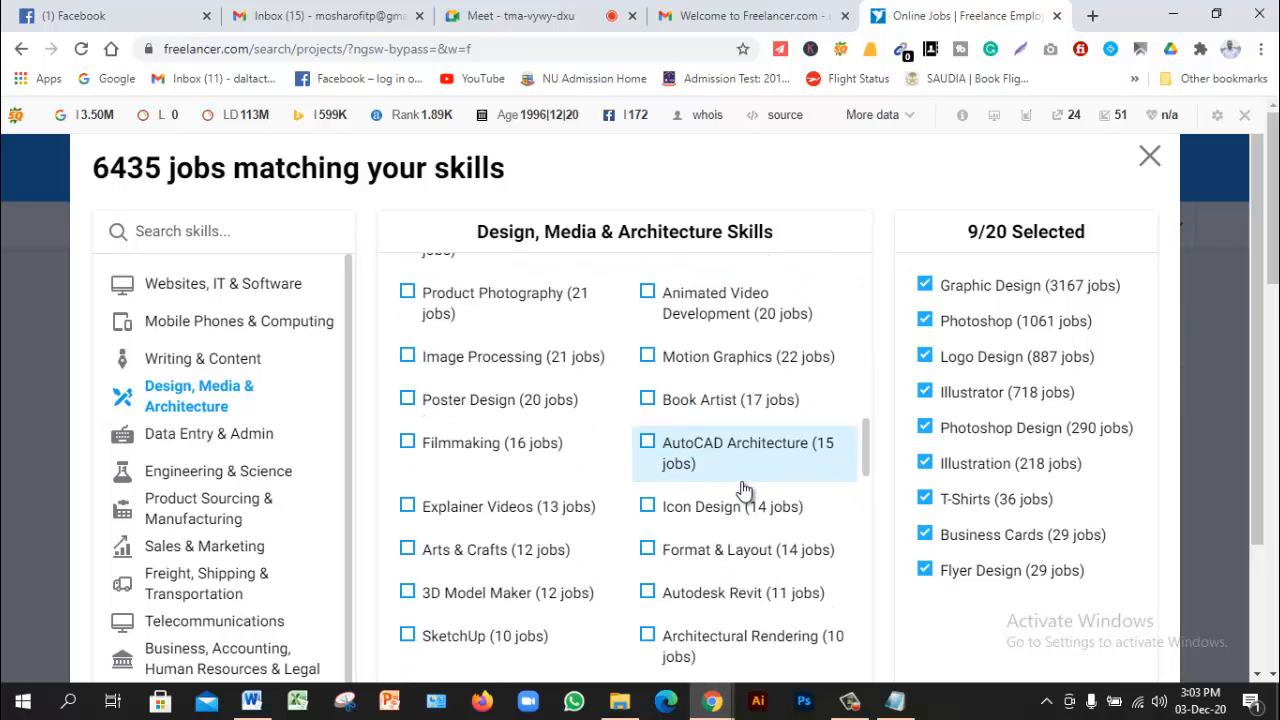
{"action": "scroll", "coordinate": [745, 488], "scroll_direction": "down", "scroll_amount": 1}
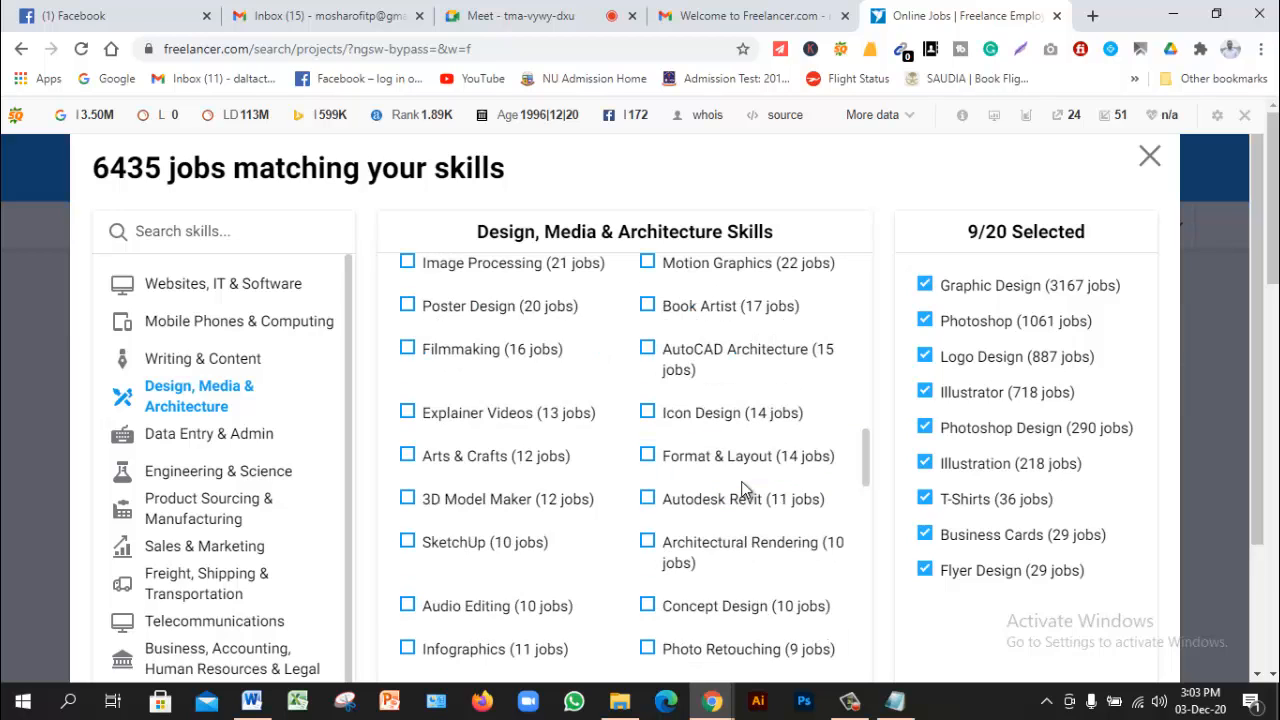
{"action": "scroll", "coordinate": [745, 490], "scroll_direction": "down", "scroll_amount": 1}
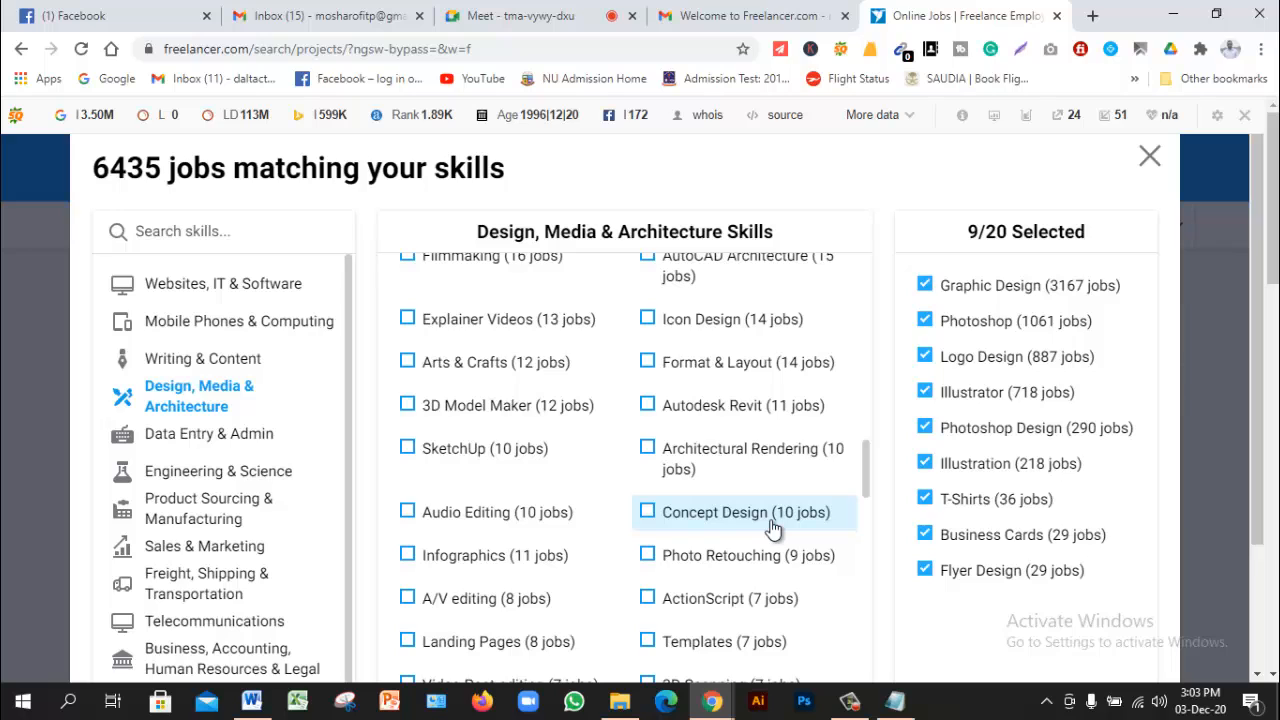
{"action": "scroll", "coordinate": [772, 530], "scroll_direction": "down", "scroll_amount": 1}
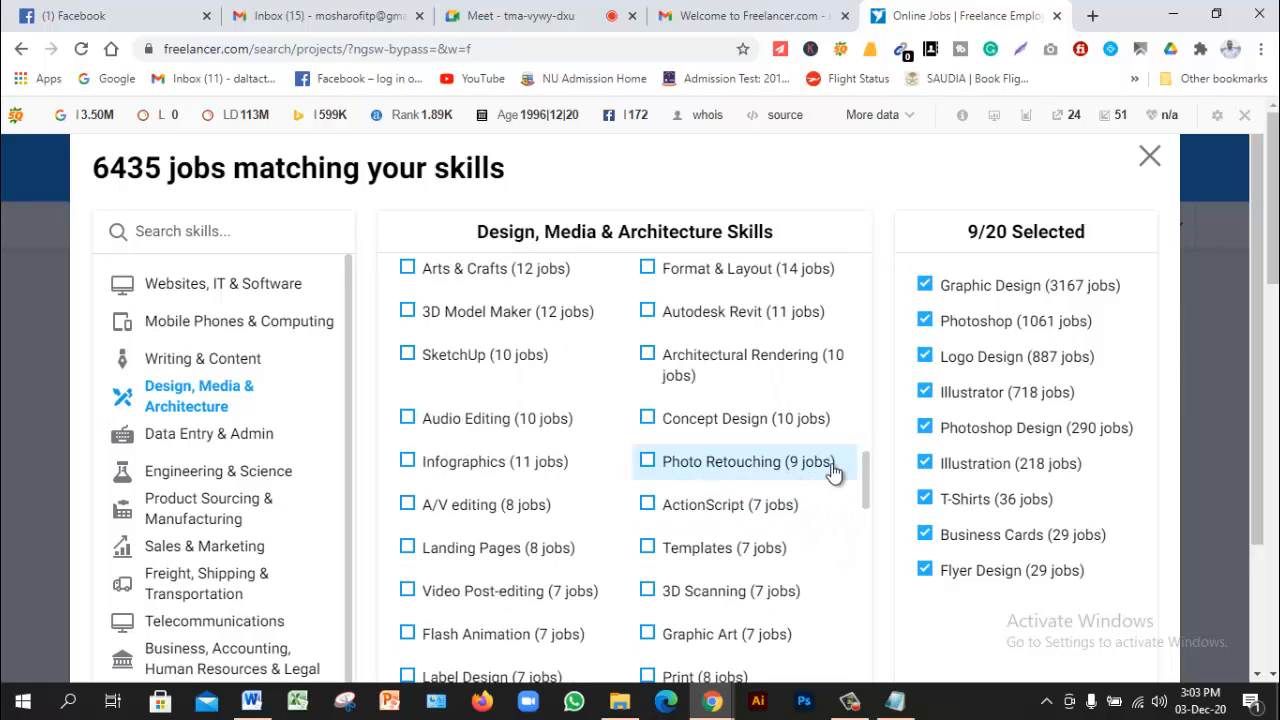
{"action": "left_click", "coordinate": [668, 474]}
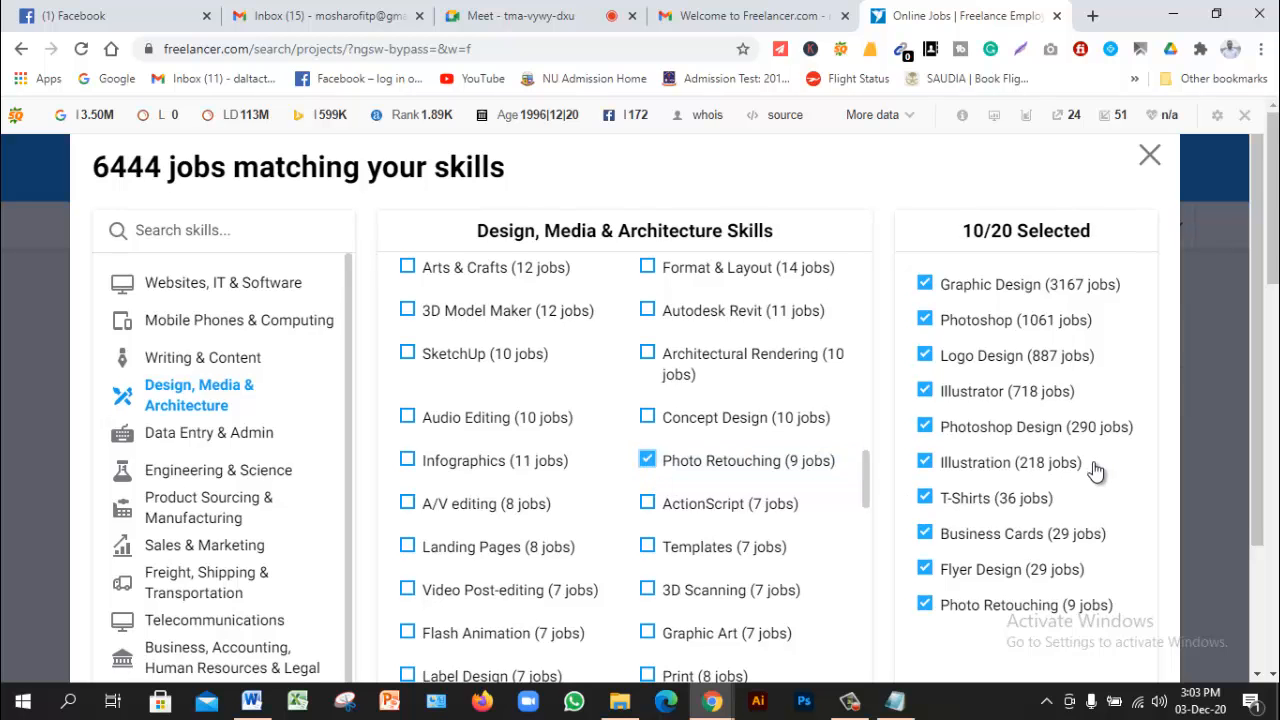
Save the selected skills and return to the skill-filtered project search.
{"action": "scroll", "coordinate": [1095, 468], "scroll_direction": "down", "scroll_amount": 2}
{"action": "scroll", "coordinate": [1072, 482], "scroll_direction": "up", "scroll_amount": 2}
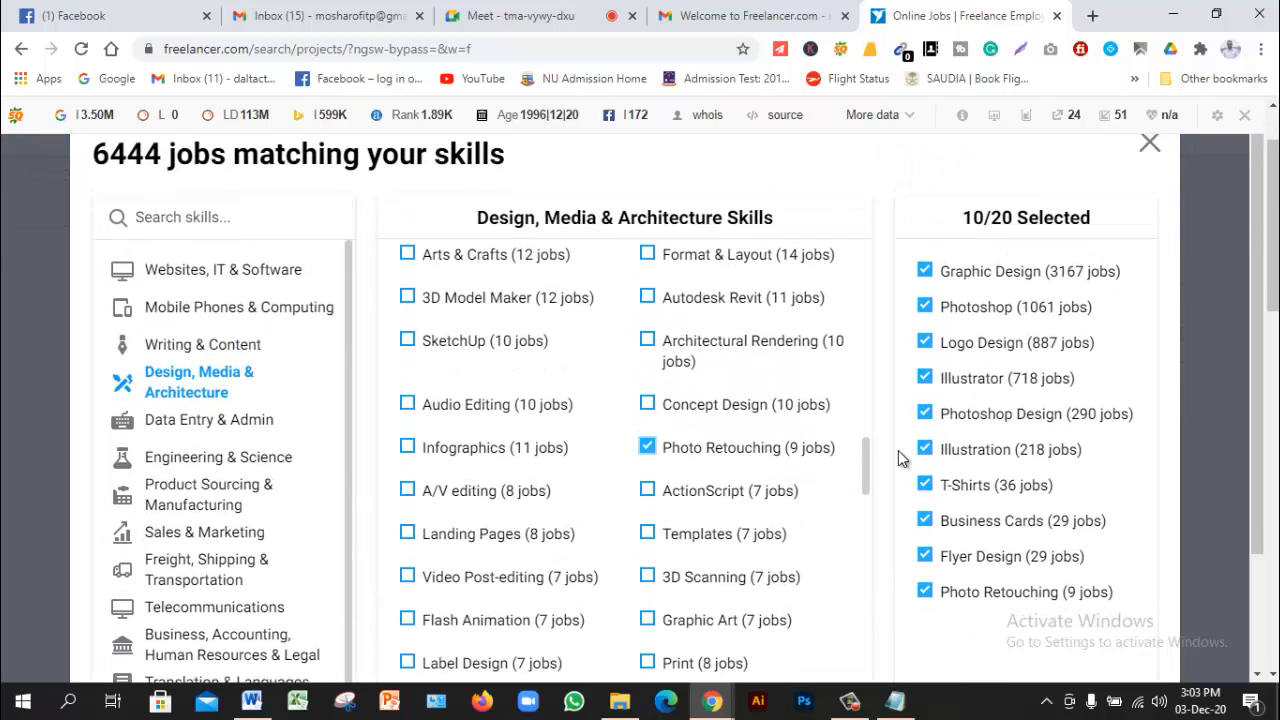
{"action": "scroll", "coordinate": [1028, 470], "scroll_direction": "down", "scroll_amount": 2}
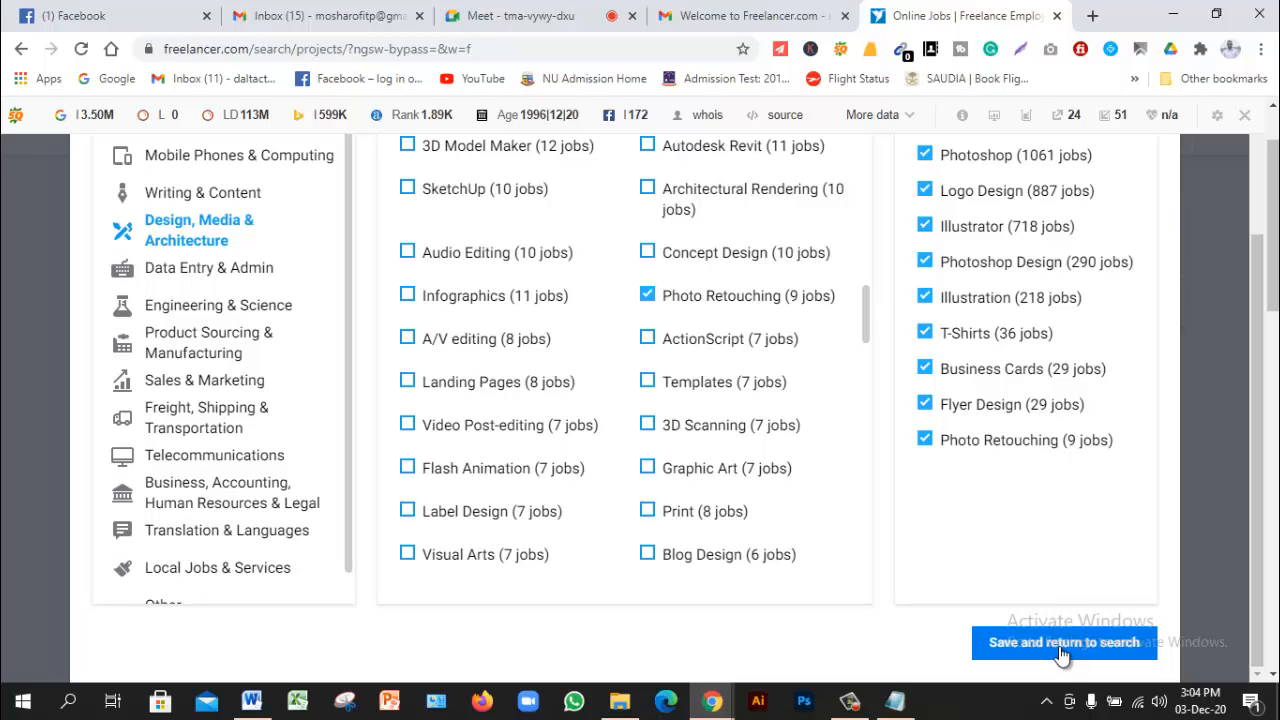
{"action": "left_click", "coordinate": [1062, 656]}
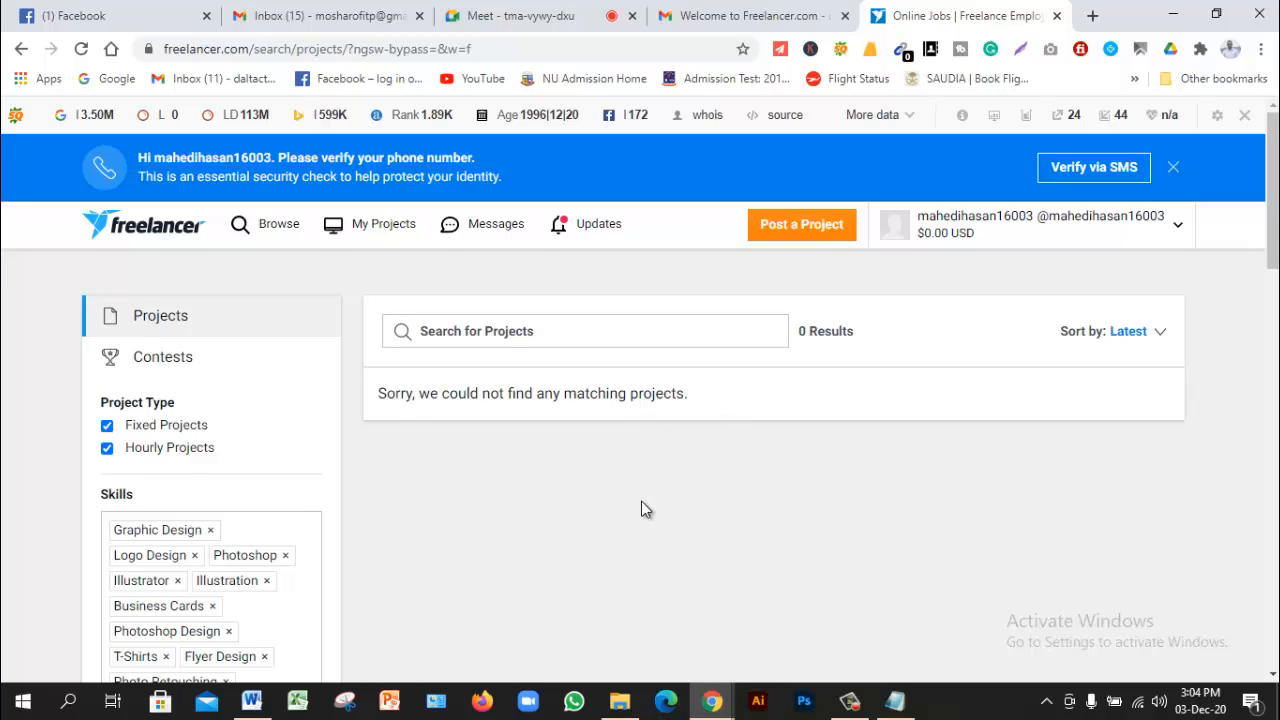
{"action": "scroll", "coordinate": [642, 502], "scroll_direction": "down", "scroll_amount": 3}
Choose Verify via SMS, enter the Bangladesh mobile number, and send the verification code.
{"action": "scroll", "coordinate": [642, 502], "scroll_direction": "up", "scroll_amount": 3}
{"action": "left_click", "coordinate": [1108, 172]}
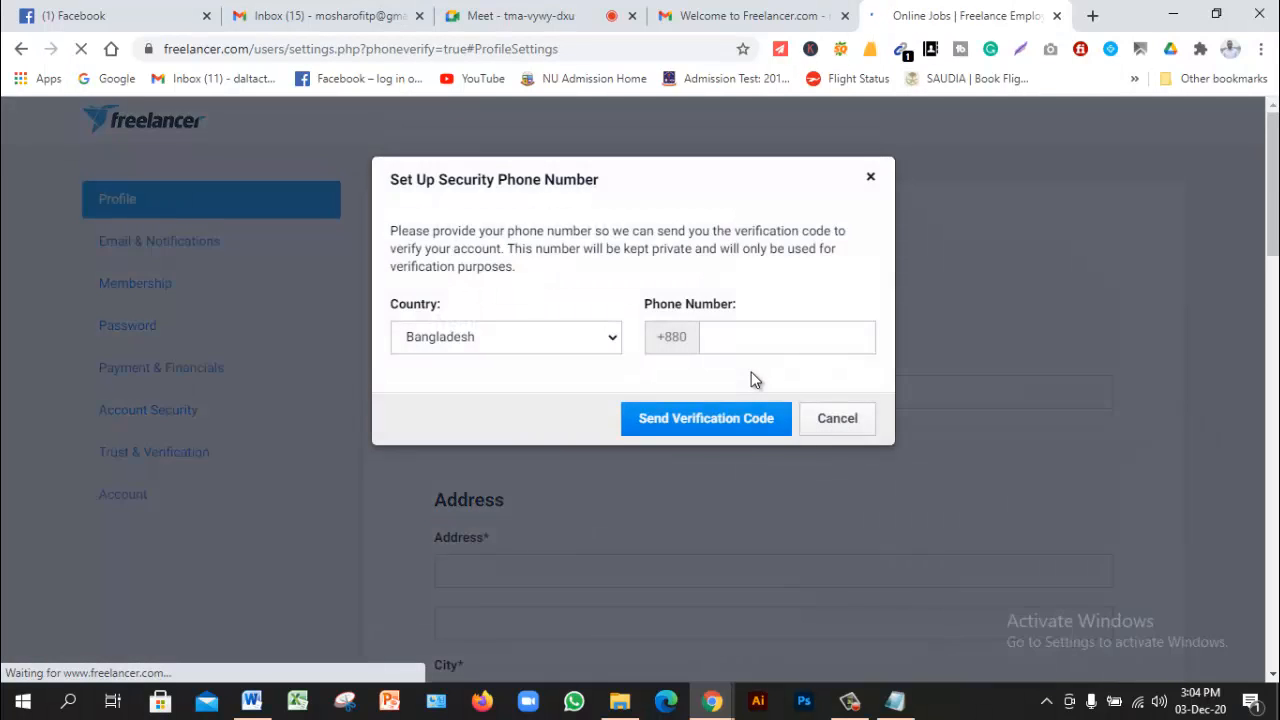
{"action": "left_click", "coordinate": [746, 343]}
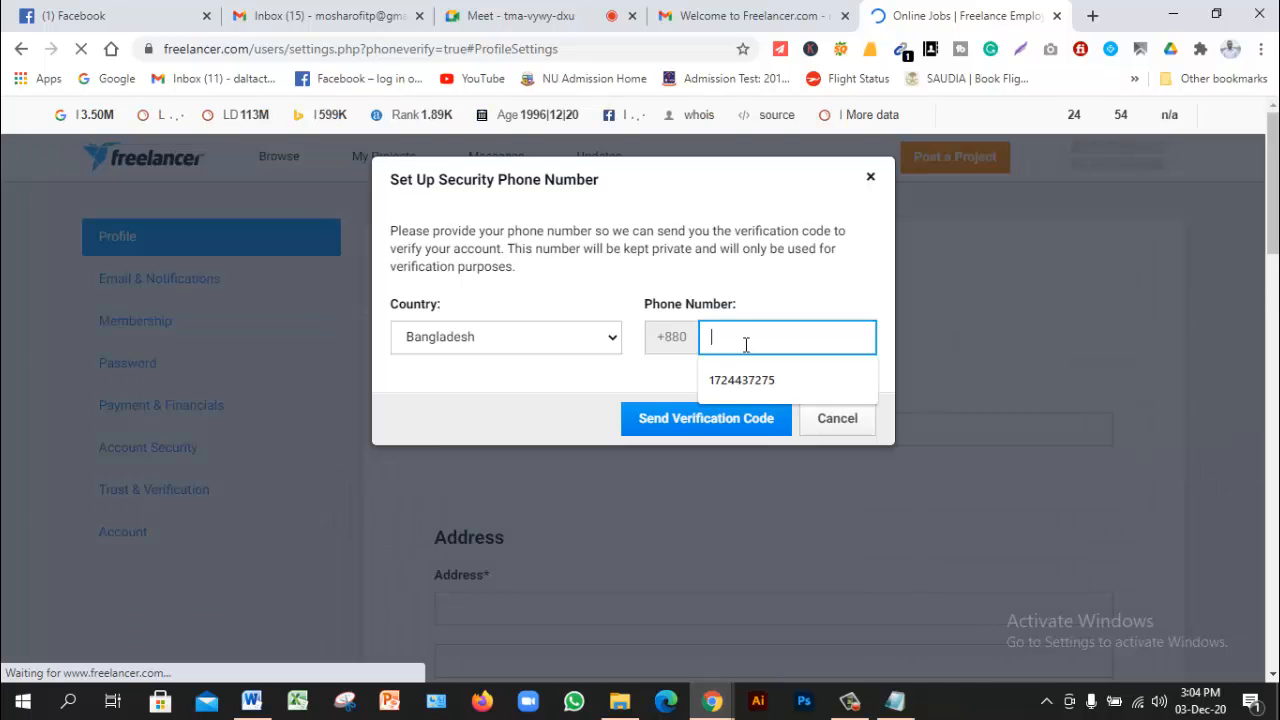
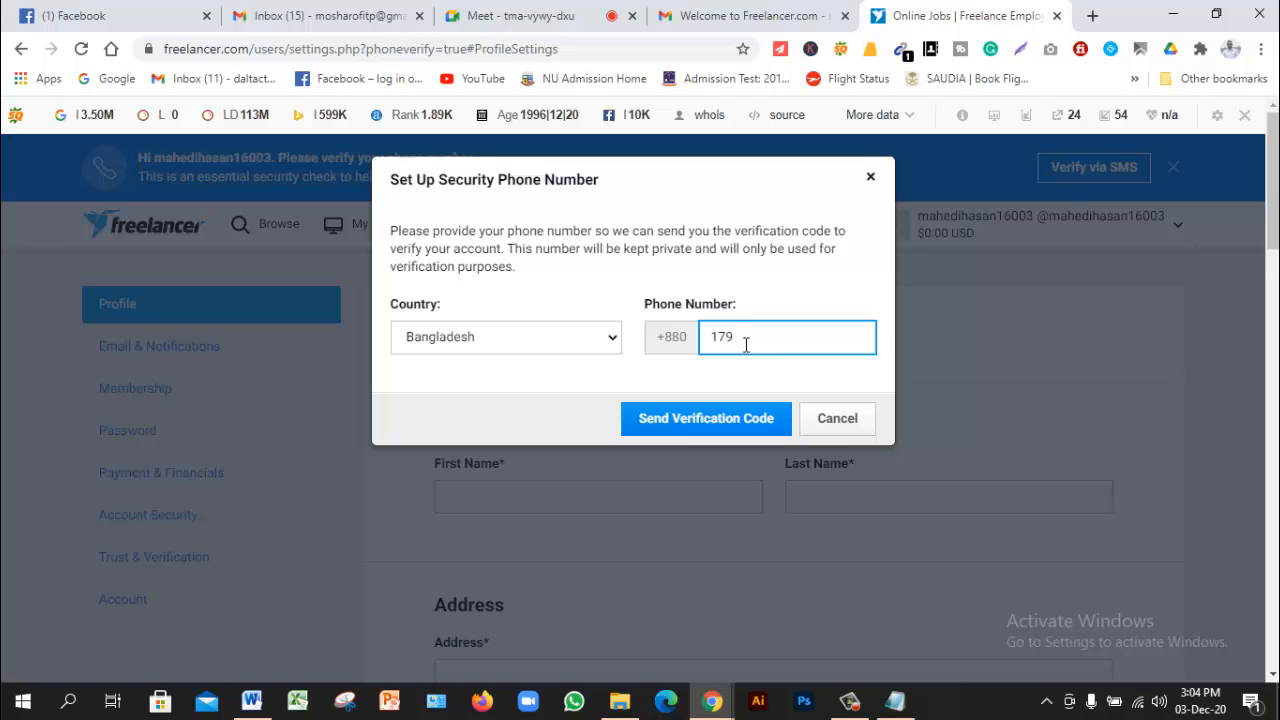
{"action": "type", "text": "9"}
{"action": "key", "text": "BackSpace"}
{"action": "type", "text": "2"}
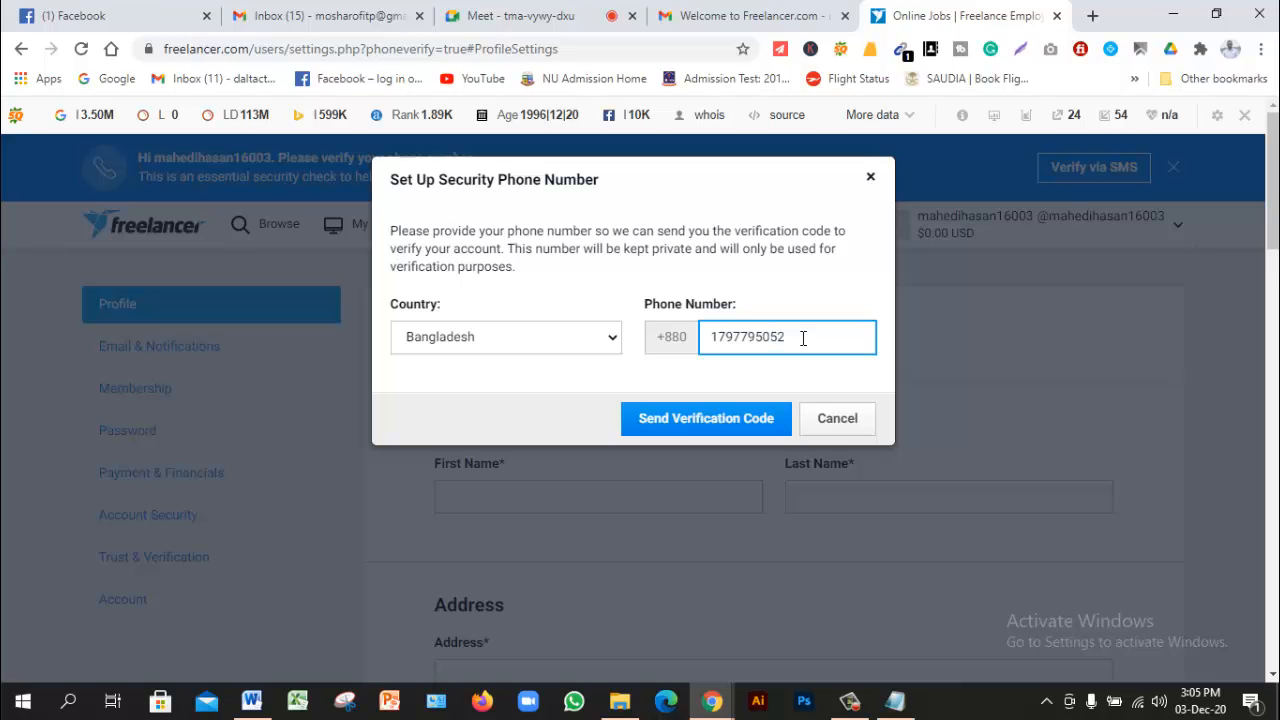
{"action": "left_click", "coordinate": [736, 421]}
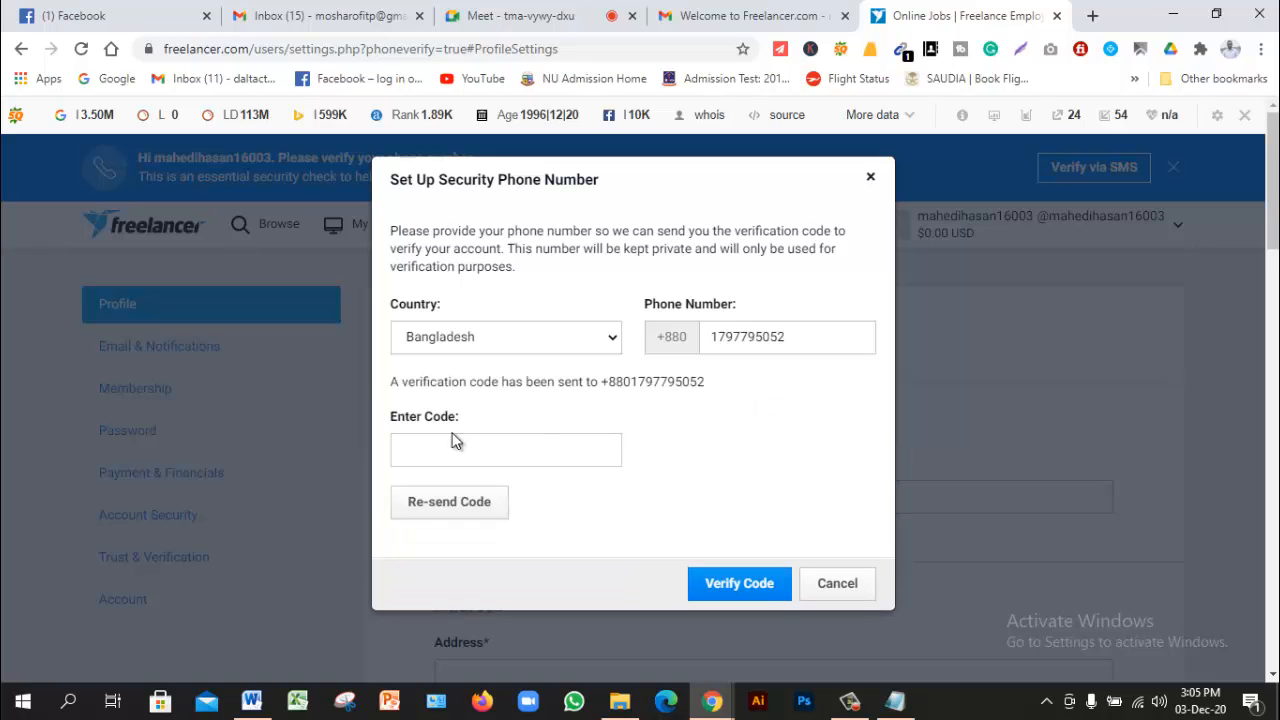
Enter the received SMS code, verify it, and select the confirmed security number.
{"action": "left_click", "coordinate": [458, 438]}
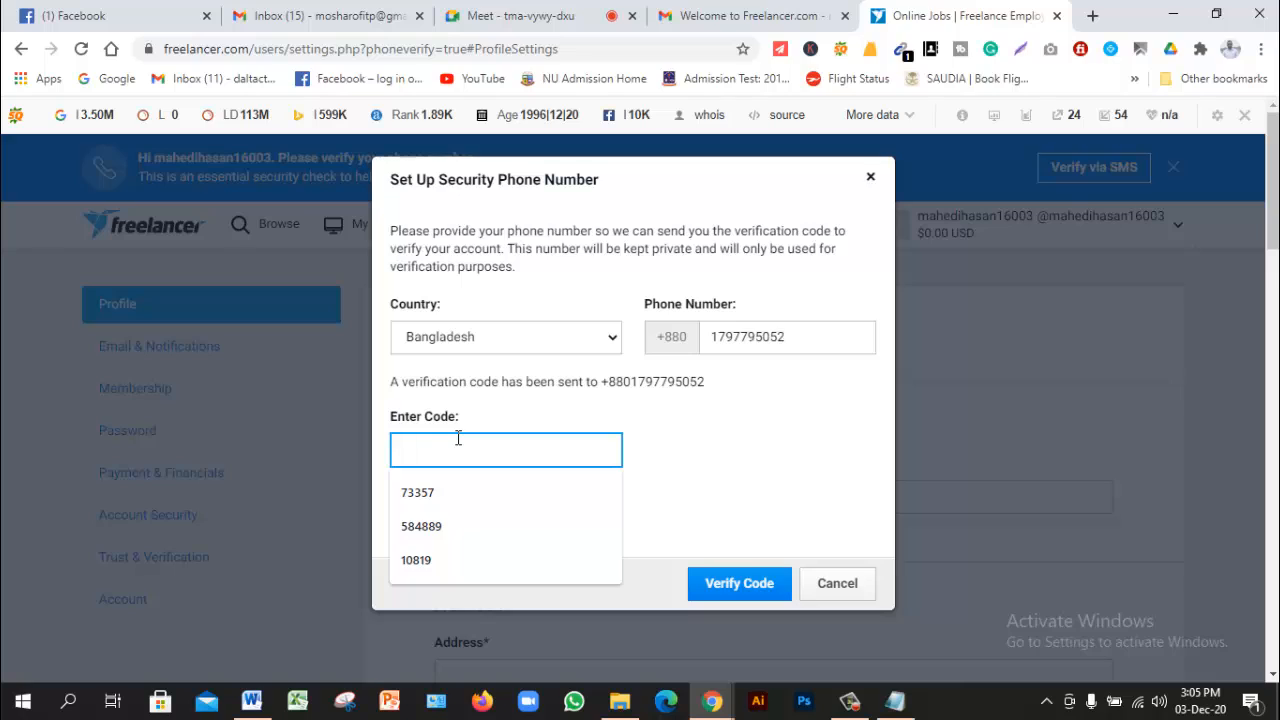
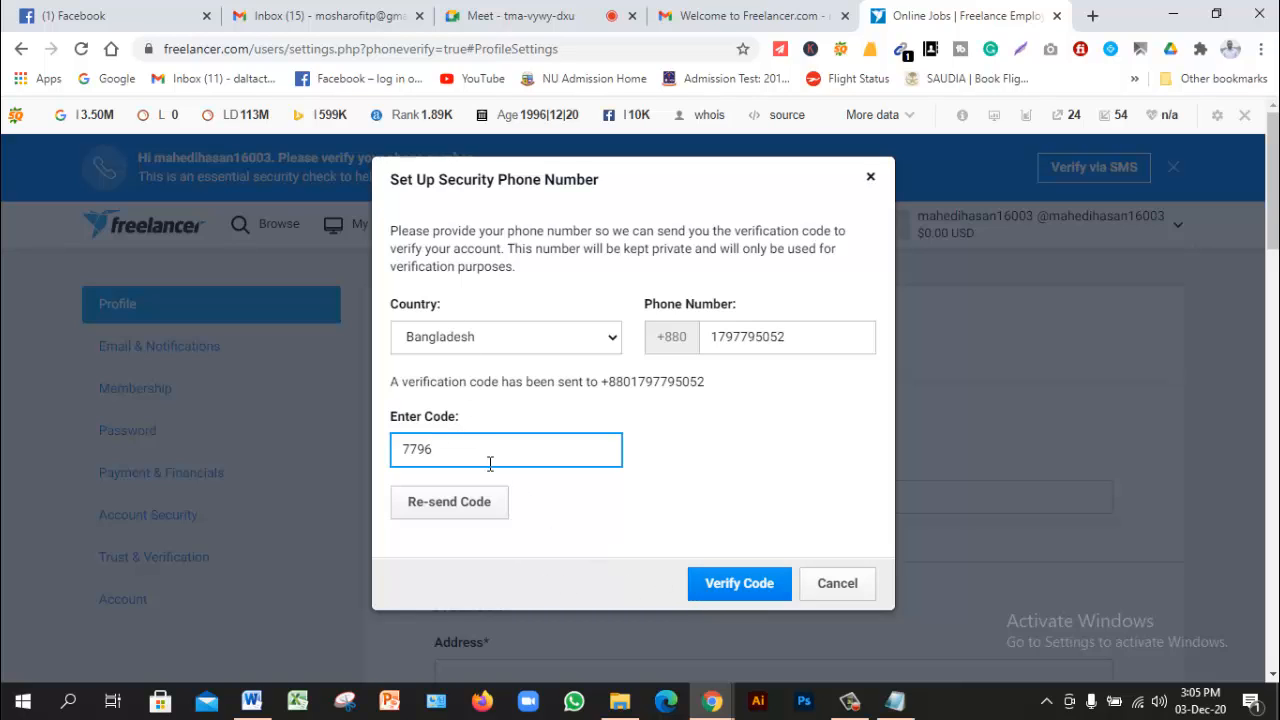
{"action": "left_click", "coordinate": [745, 588]}
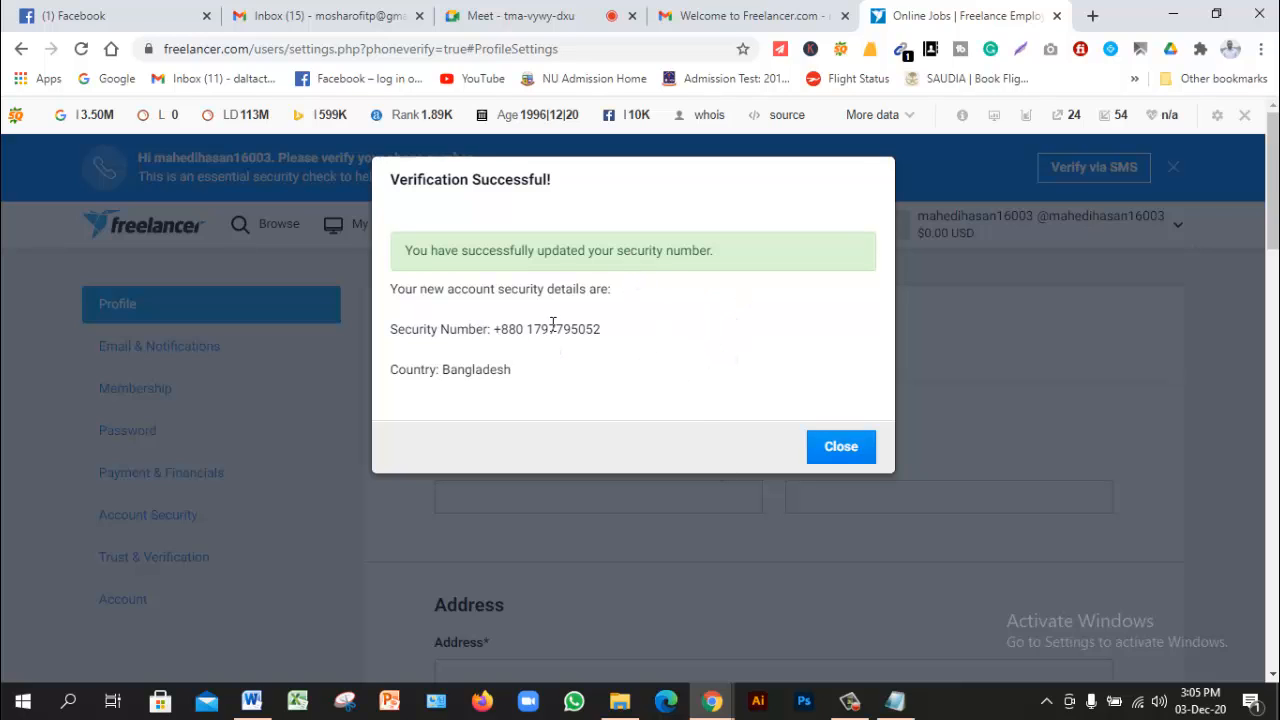
{"action": "left_click_drag", "start_coordinate": [494, 329], "coordinate": [640, 332]}
{"action": "key", "text": "ctrl+c"}
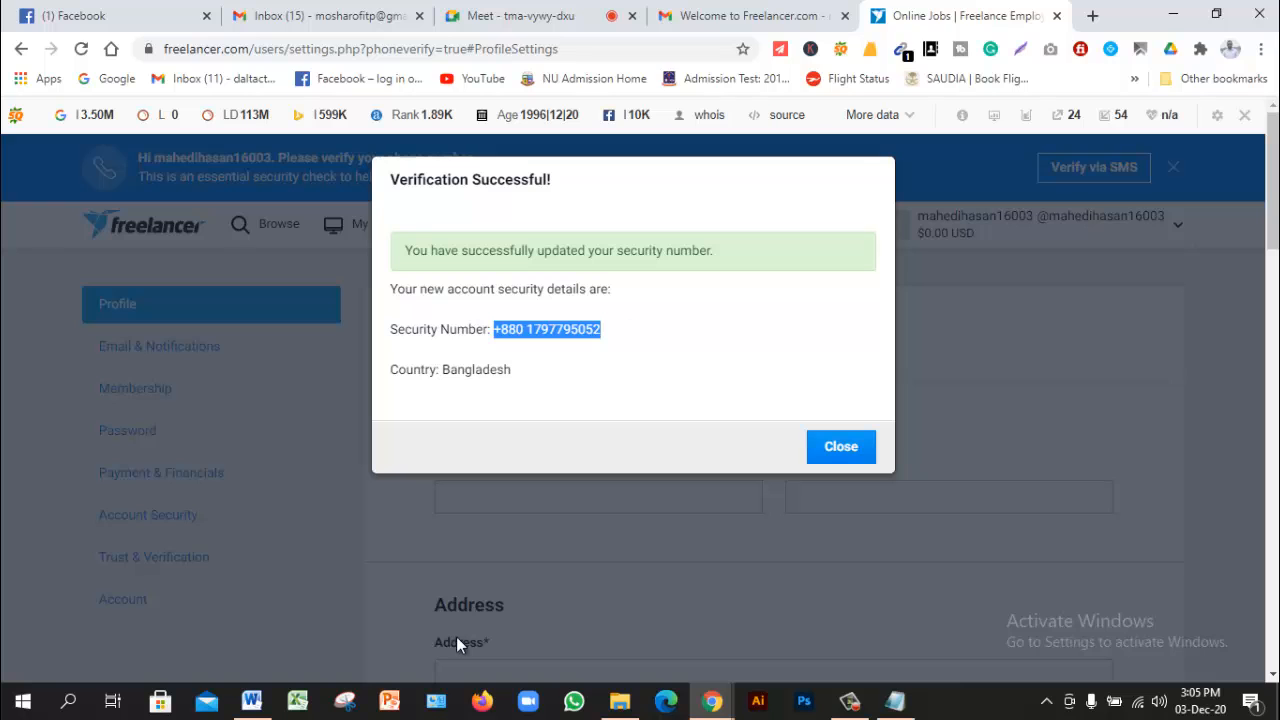
Paste the verified security phone number on a new line below the user name in Word.
{"action": "left_click", "coordinate": [251, 700]}
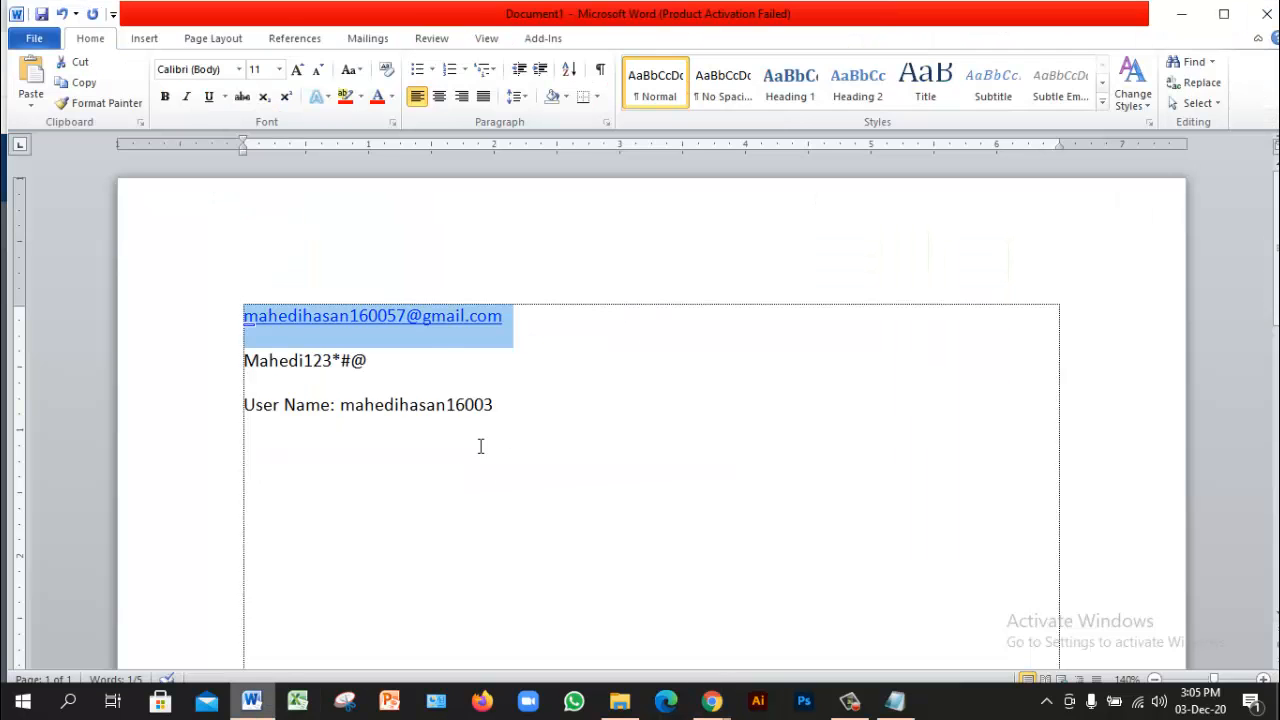
{"action": "left_click", "coordinate": [532, 420]}
{"action": "key", "text": "Return"}
{"action": "key", "text": "ctrl+v"}
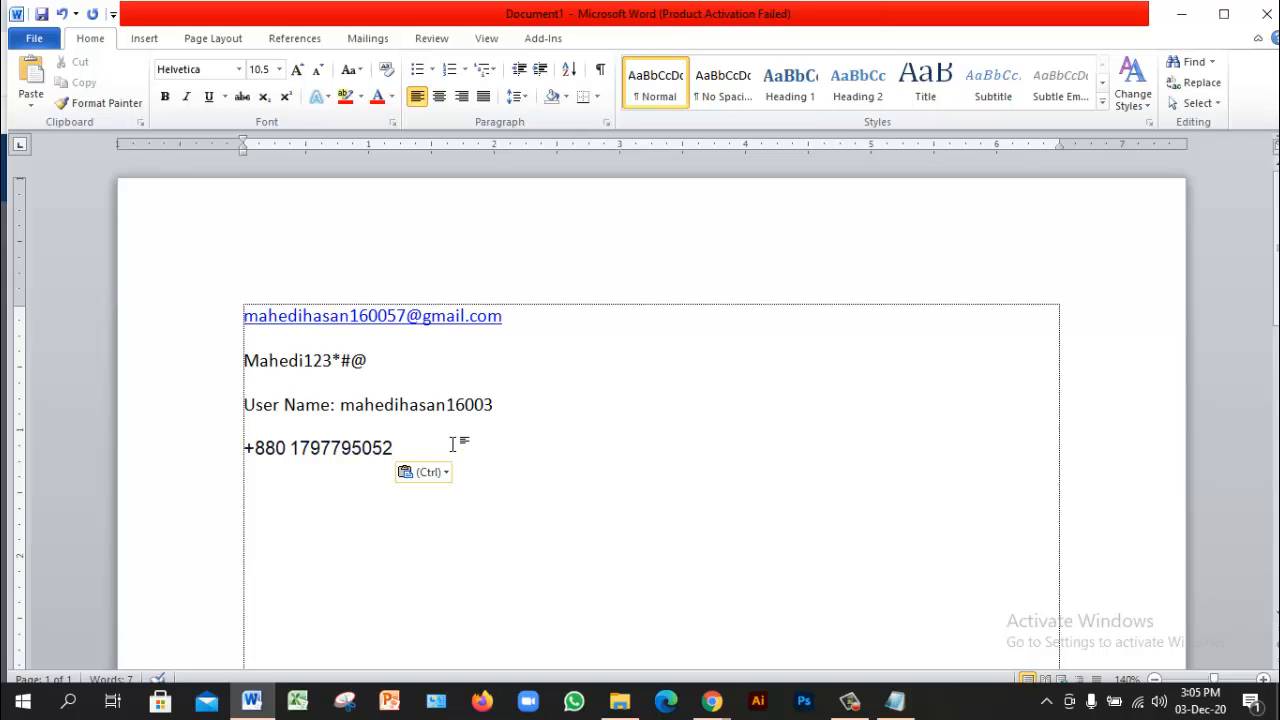
{"action": "key", "text": "ctrl"}
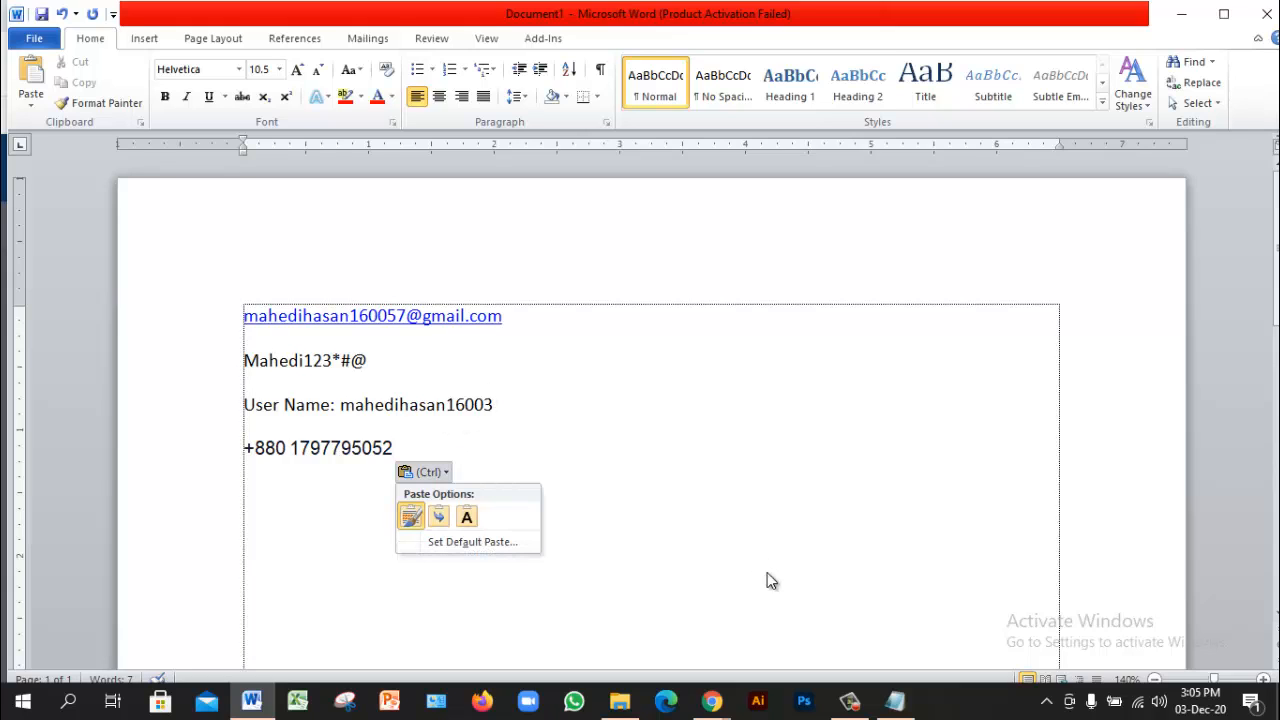
{"action": "left_click", "coordinate": [712, 702]}
Close the Verification Successful dialog and click into the empty First Name and Last Name fields.
{"action": "left_click", "coordinate": [649, 602]}
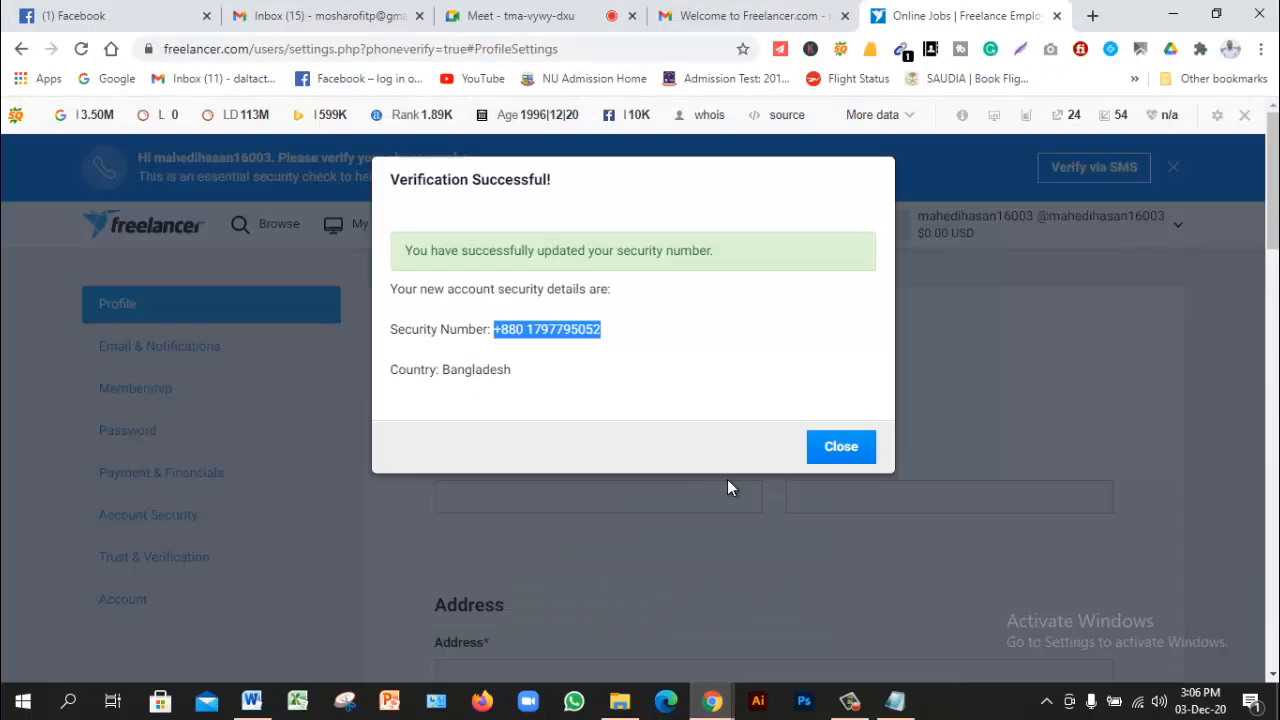
{"action": "left_click", "coordinate": [872, 455]}
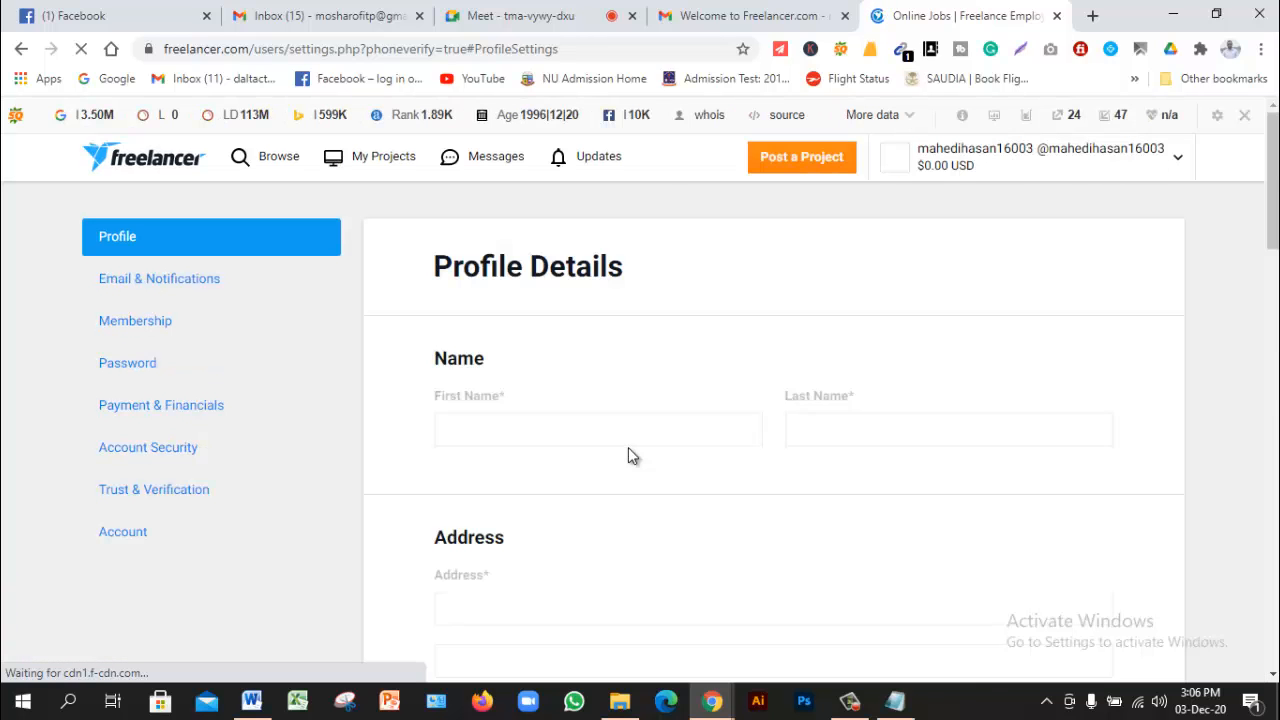
{"action": "left_click", "coordinate": [614, 437]}
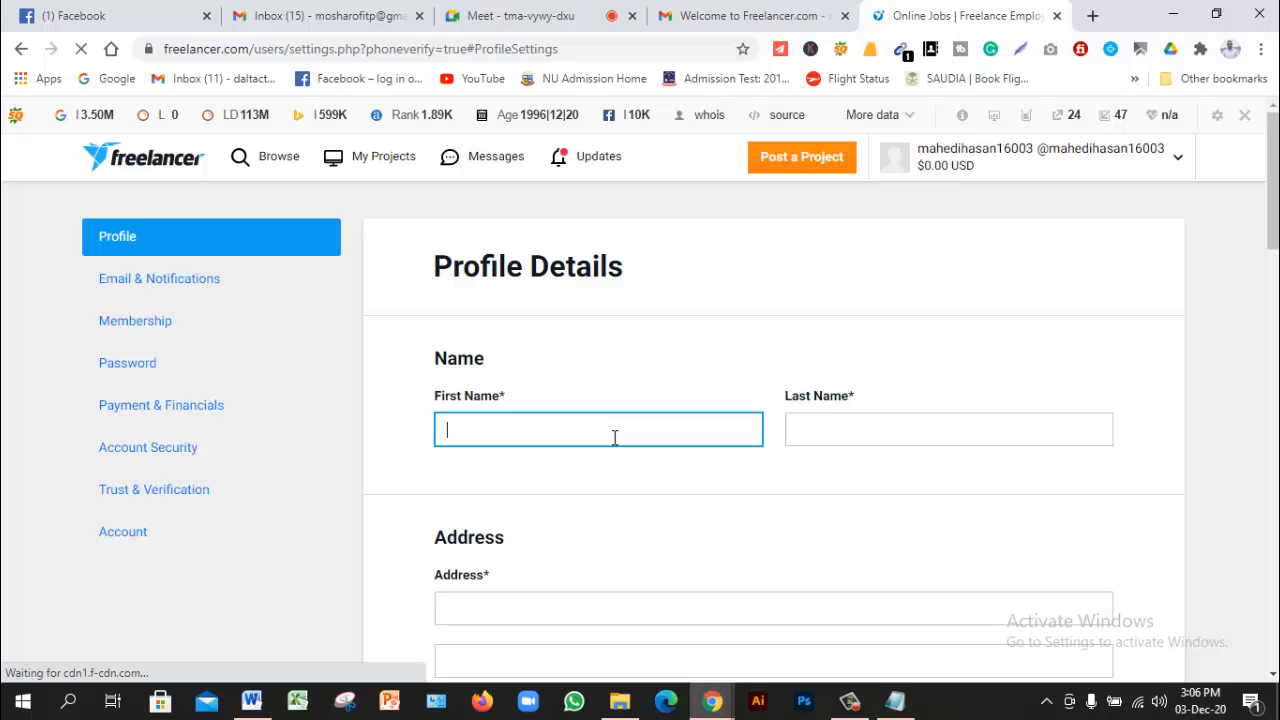
{"action": "left_click", "coordinate": [831, 430]}
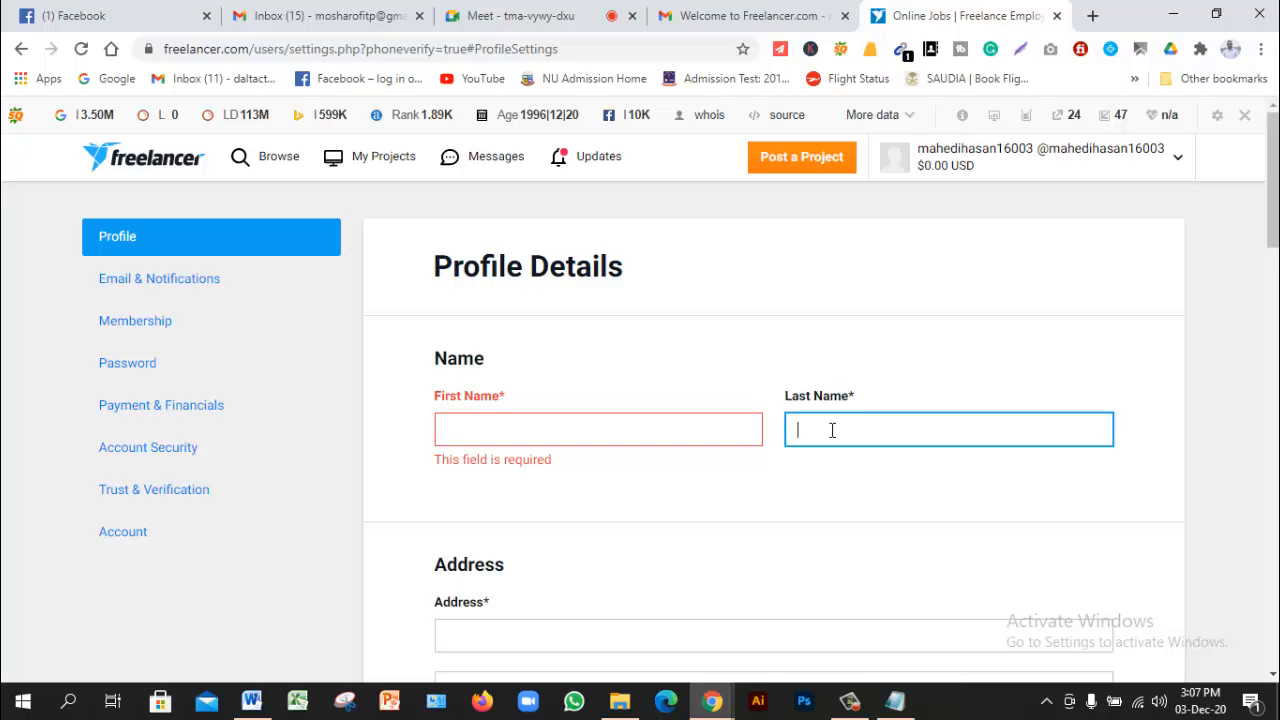
Look over the Profile Details form, trying the address field before returning to Last Name.
{"action": "scroll", "coordinate": [832, 432], "scroll_direction": "down", "scroll_amount": 3}
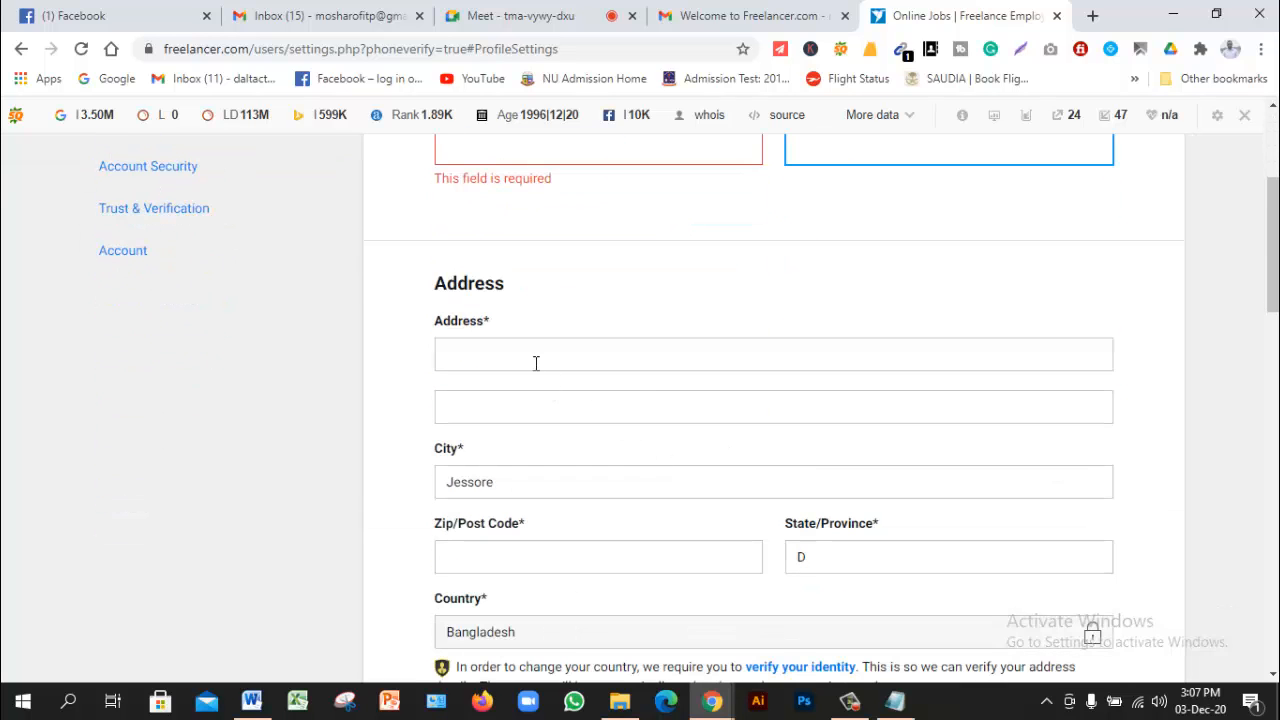
{"action": "left_click", "coordinate": [534, 362]}
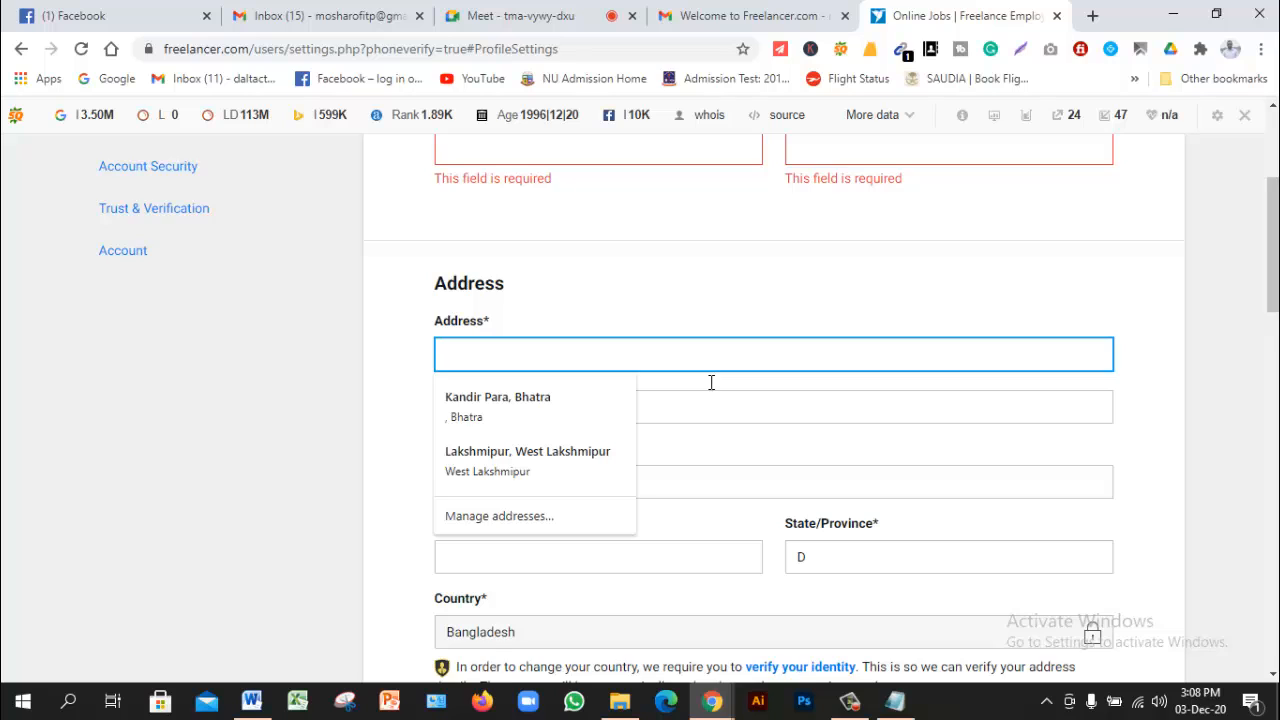
{"action": "scroll", "coordinate": [710, 385], "scroll_direction": "up", "scroll_amount": 2}
{"action": "left_click", "coordinate": [839, 346]}
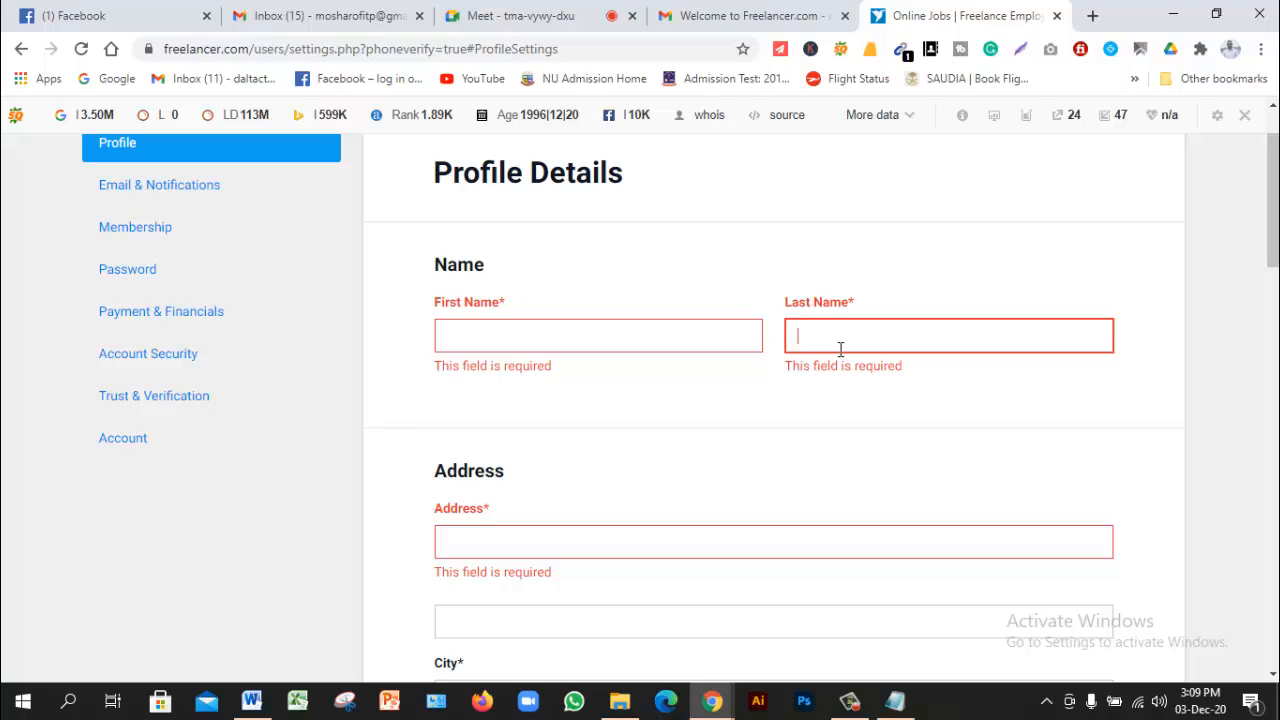
Enter the user's first name and last name in the Name fields.
{"action": "left_click", "coordinate": [694, 335]}
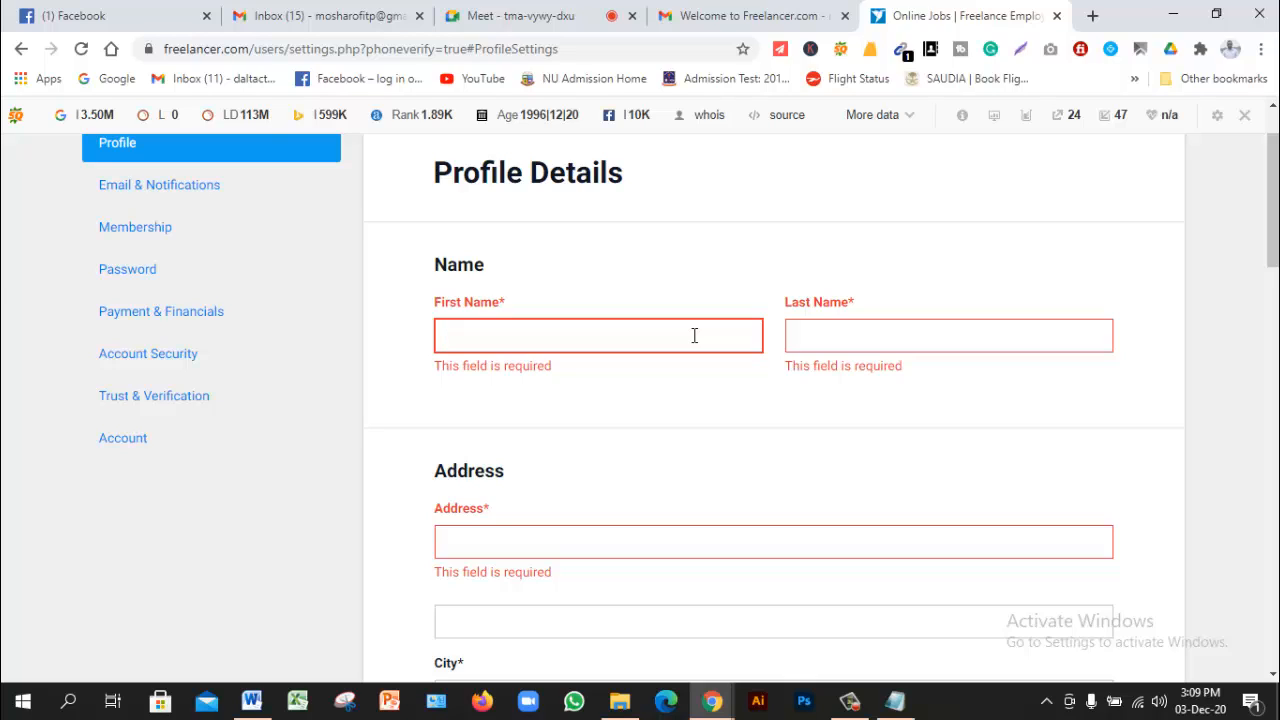
{"action": "key", "text": "Tab"}
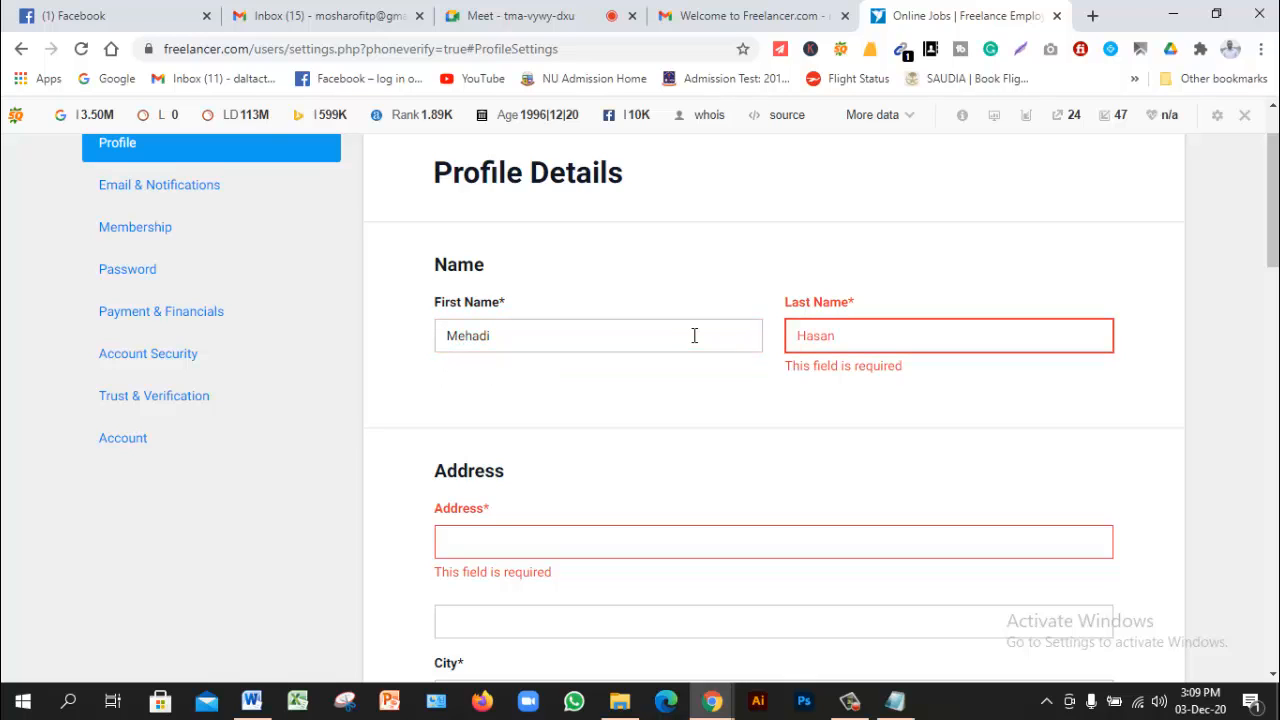
{"action": "left_click", "coordinate": [641, 541]}
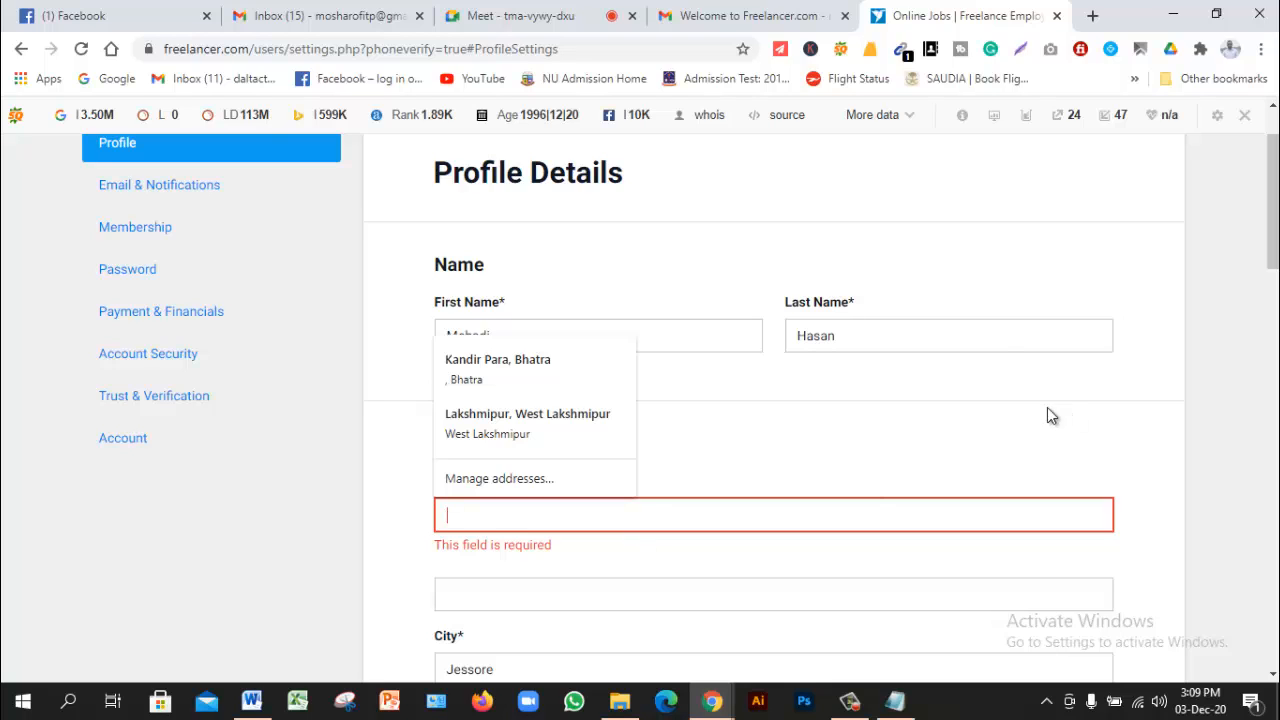
{"action": "left_click", "coordinate": [987, 338]}
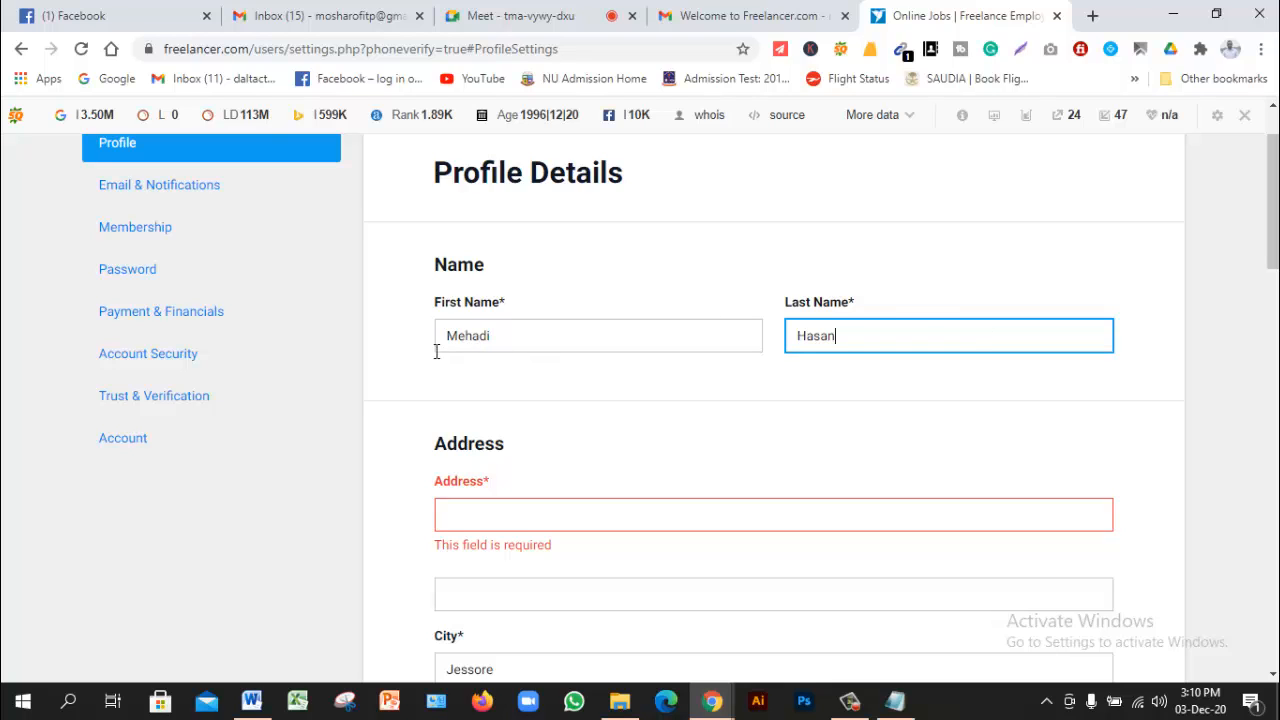
Fix the misspelled vowel in the first name by replacing it with 'e'.
{"action": "left_click", "coordinate": [464, 336]}
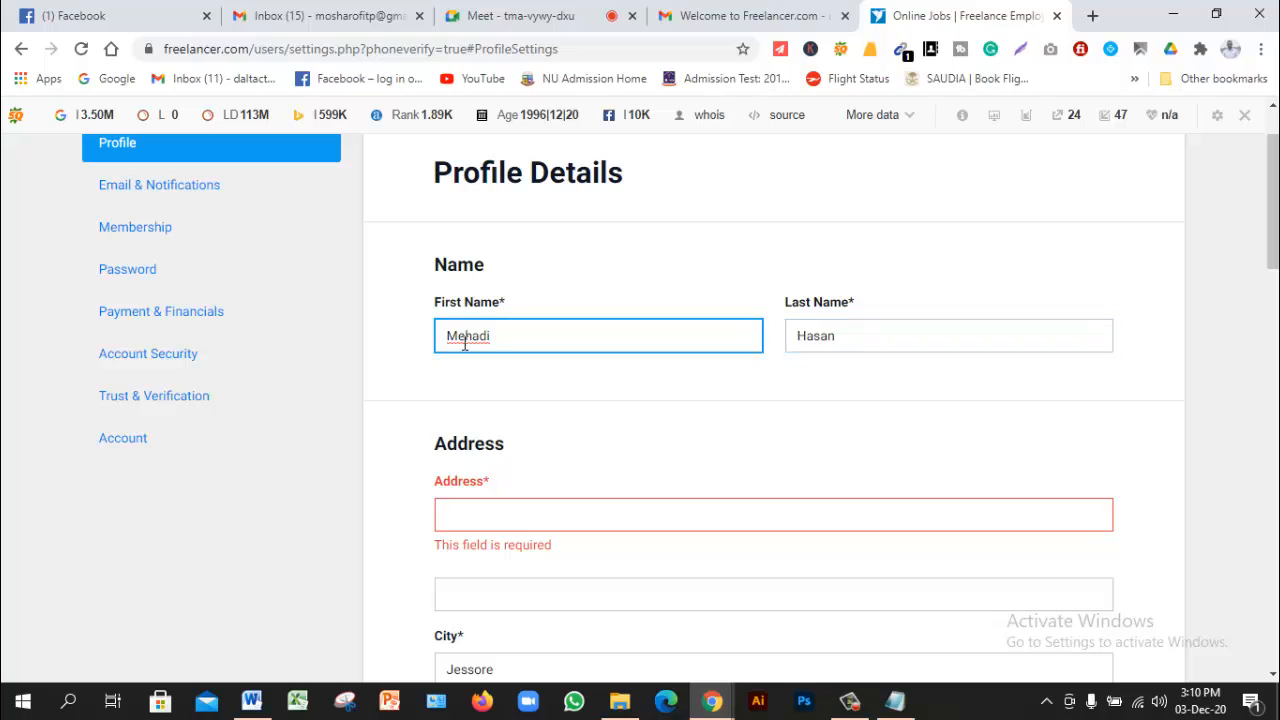
{"action": "key", "text": "BackSpace"}
{"action": "type", "text": "a"}
{"action": "key", "text": "BackSpace"}
{"action": "type", "text": "e"}
{"action": "left_click", "coordinate": [573, 337]}
Type the beginning of the street address into the required Address field, fixing typos, then switch to Google Meet.
{"action": "scroll", "coordinate": [573, 337], "scroll_direction": "down", "scroll_amount": 2}
{"action": "left_click", "coordinate": [573, 335]}
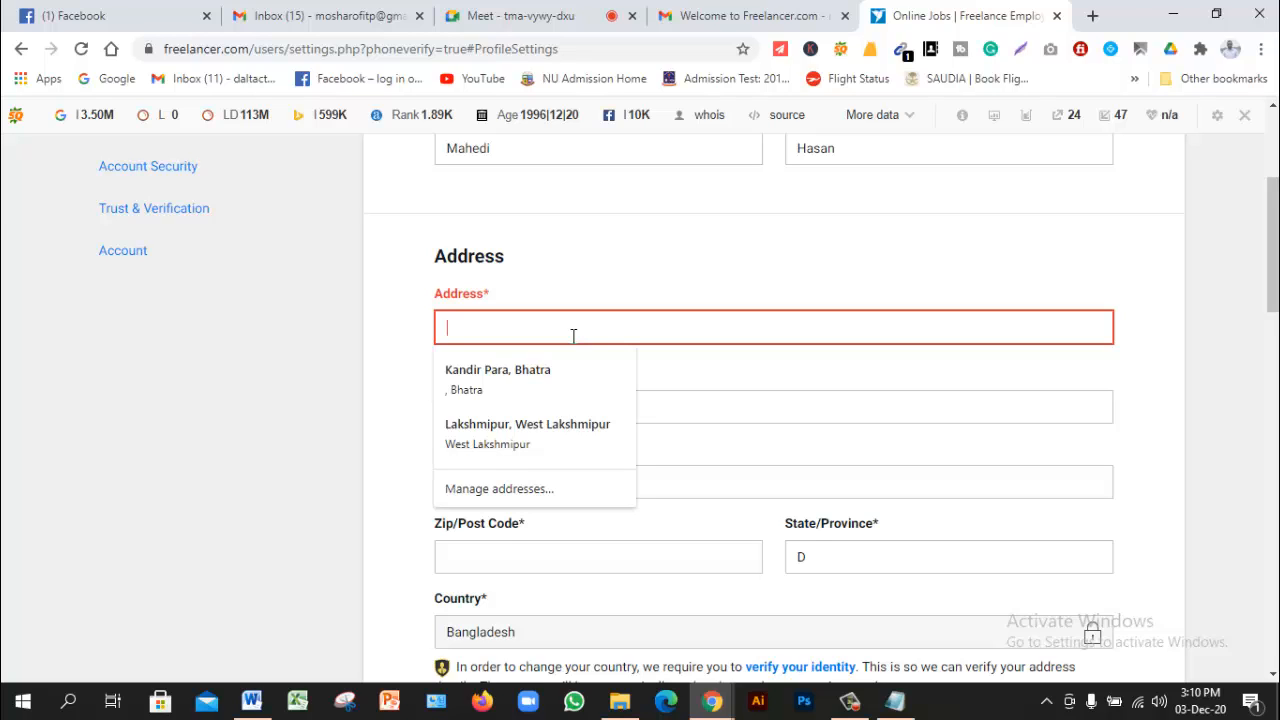
{"action": "type", "text": "S"}
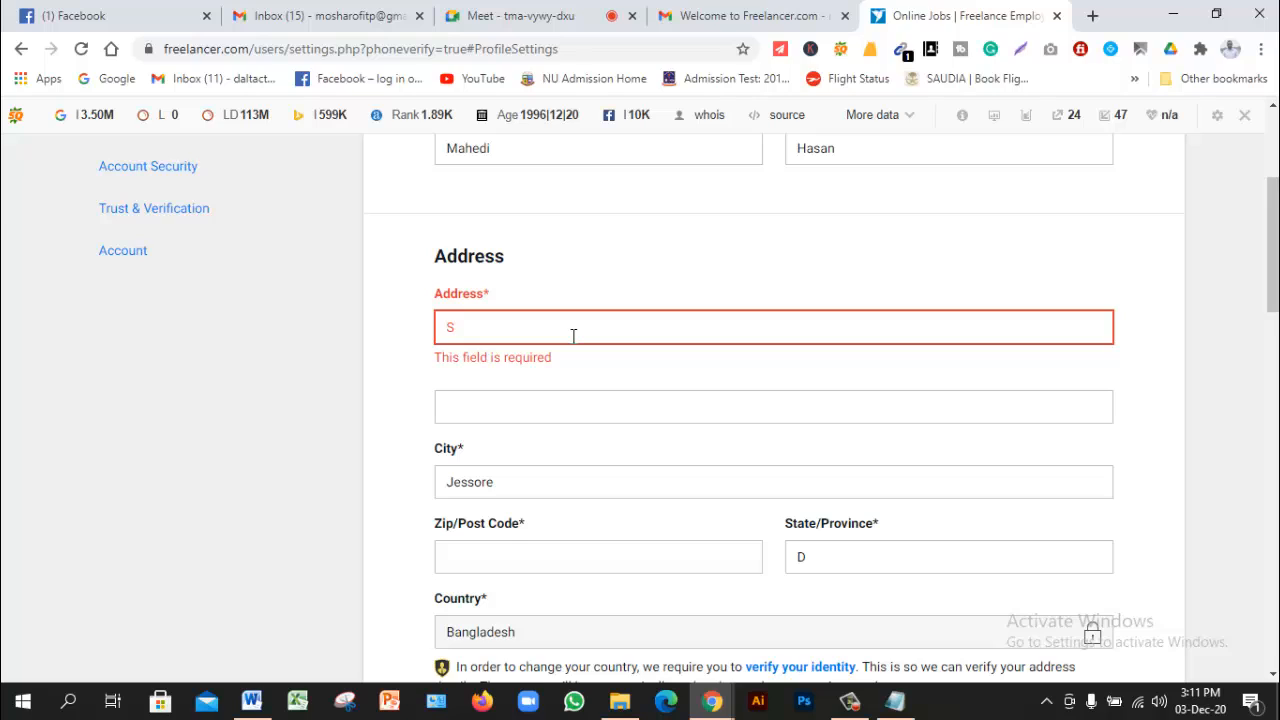
{"action": "type", "text": "ingal"}
{"action": "left_click", "coordinate": [868, 708]}
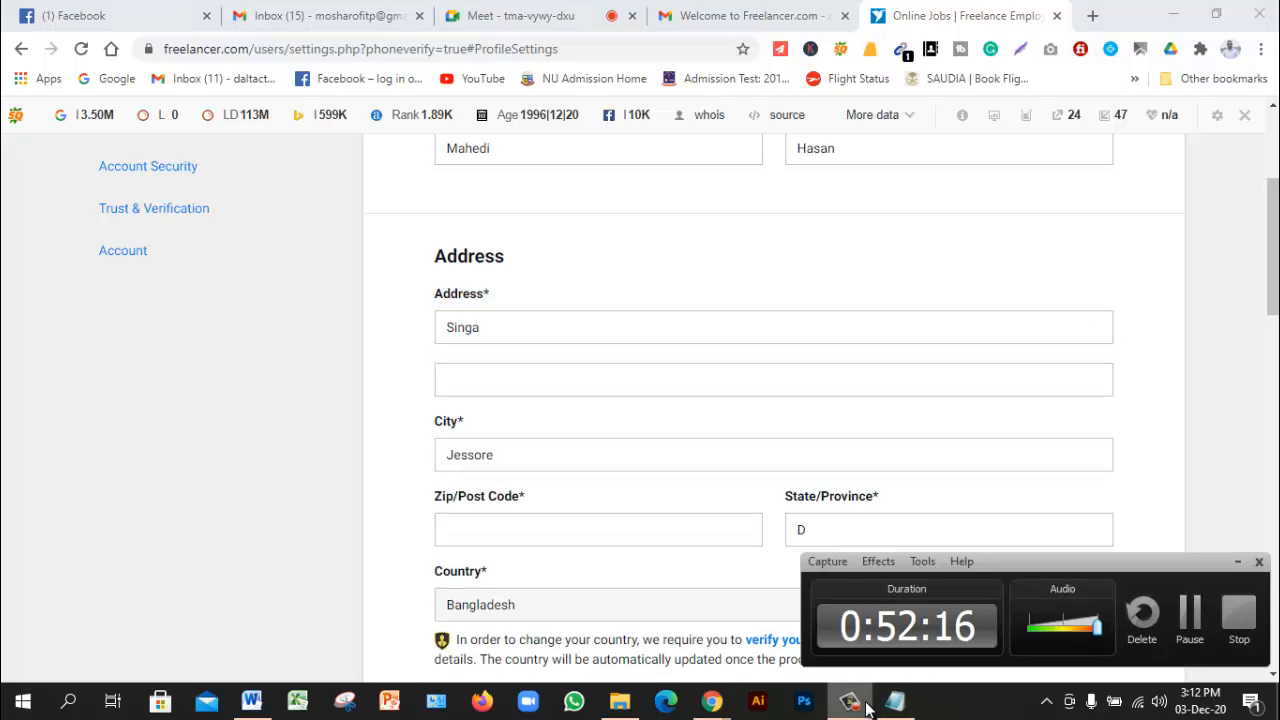
{"action": "left_click", "coordinate": [848, 701]}
{"action": "left_click", "coordinate": [520, 14]}
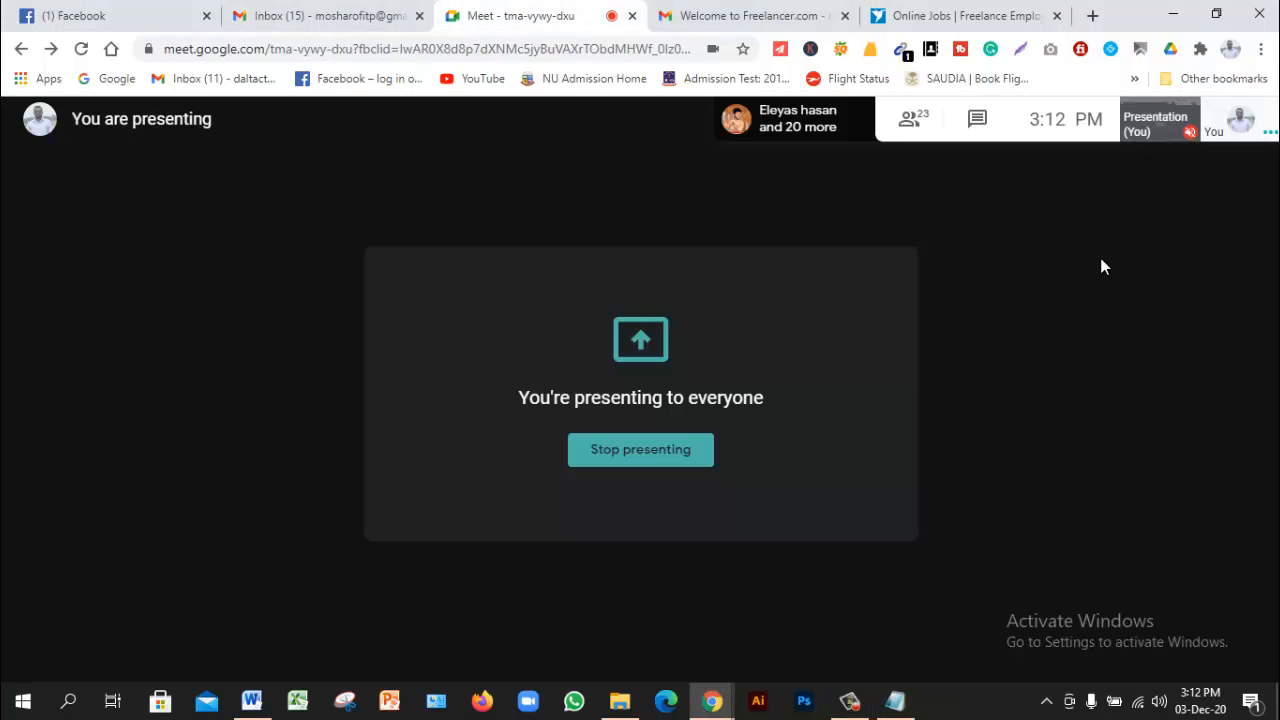
{"action": "left_click", "coordinate": [920, 143]}
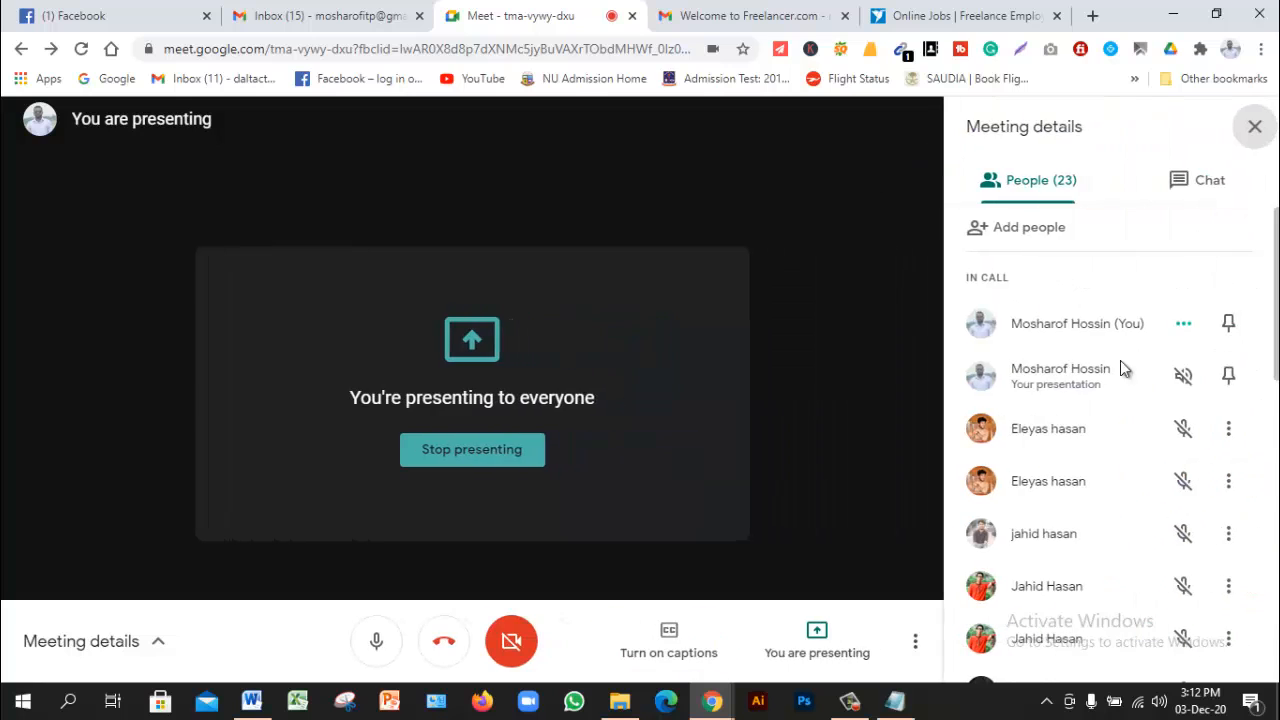
{"action": "scroll", "coordinate": [1100, 455], "scroll_direction": "down", "scroll_amount": 2}
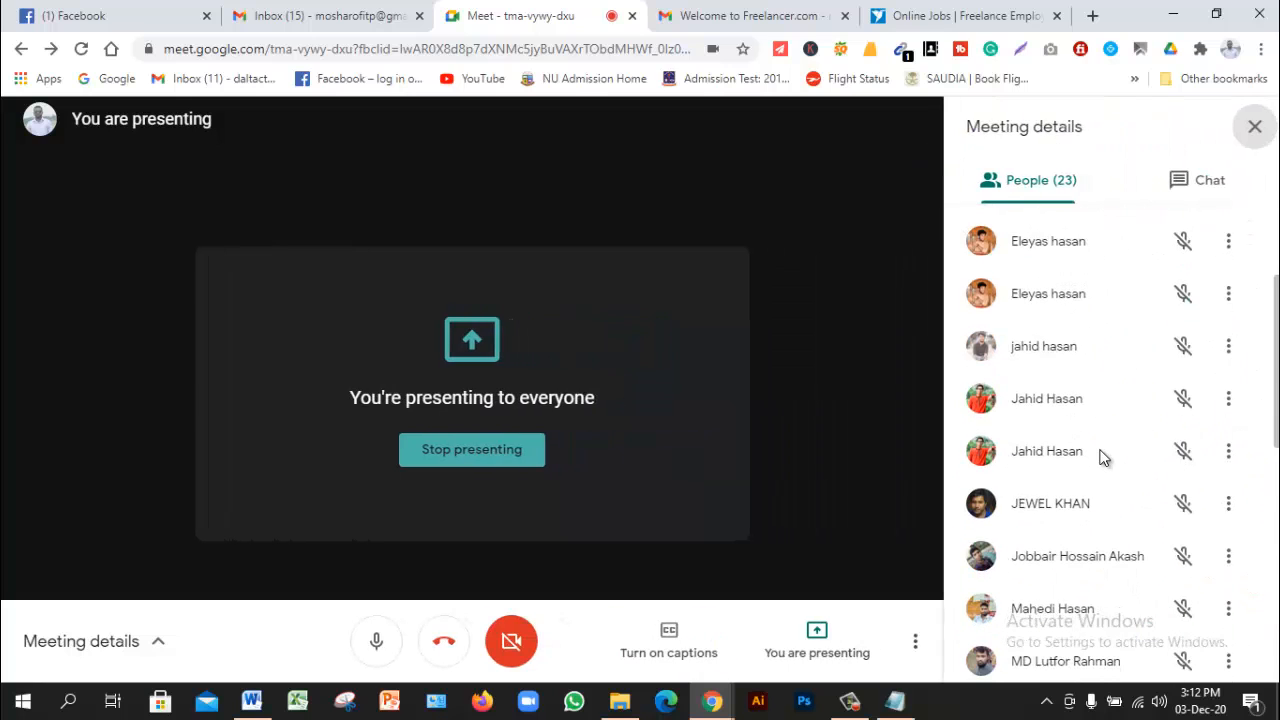
{"action": "scroll", "coordinate": [1100, 455], "scroll_direction": "down", "scroll_amount": 3}
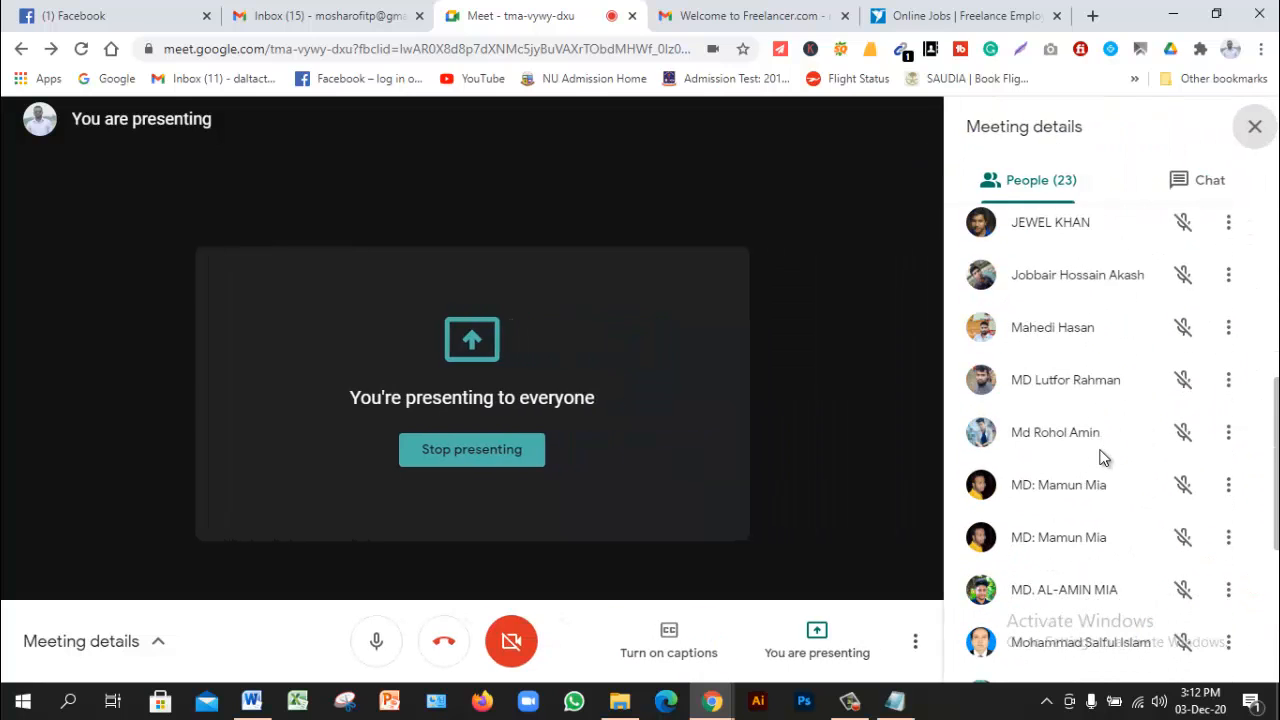
{"action": "scroll", "coordinate": [1103, 457], "scroll_direction": "down", "scroll_amount": 4}
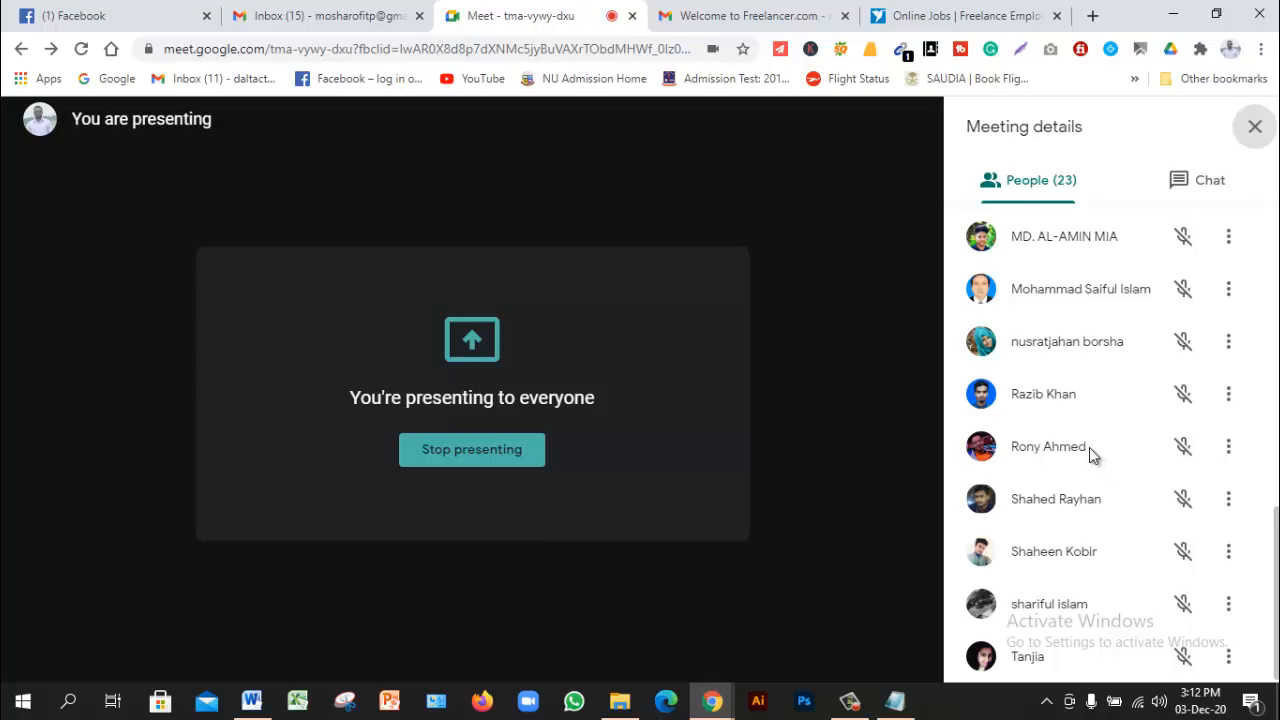
{"action": "scroll", "coordinate": [1089, 447], "scroll_direction": "up", "scroll_amount": 8}
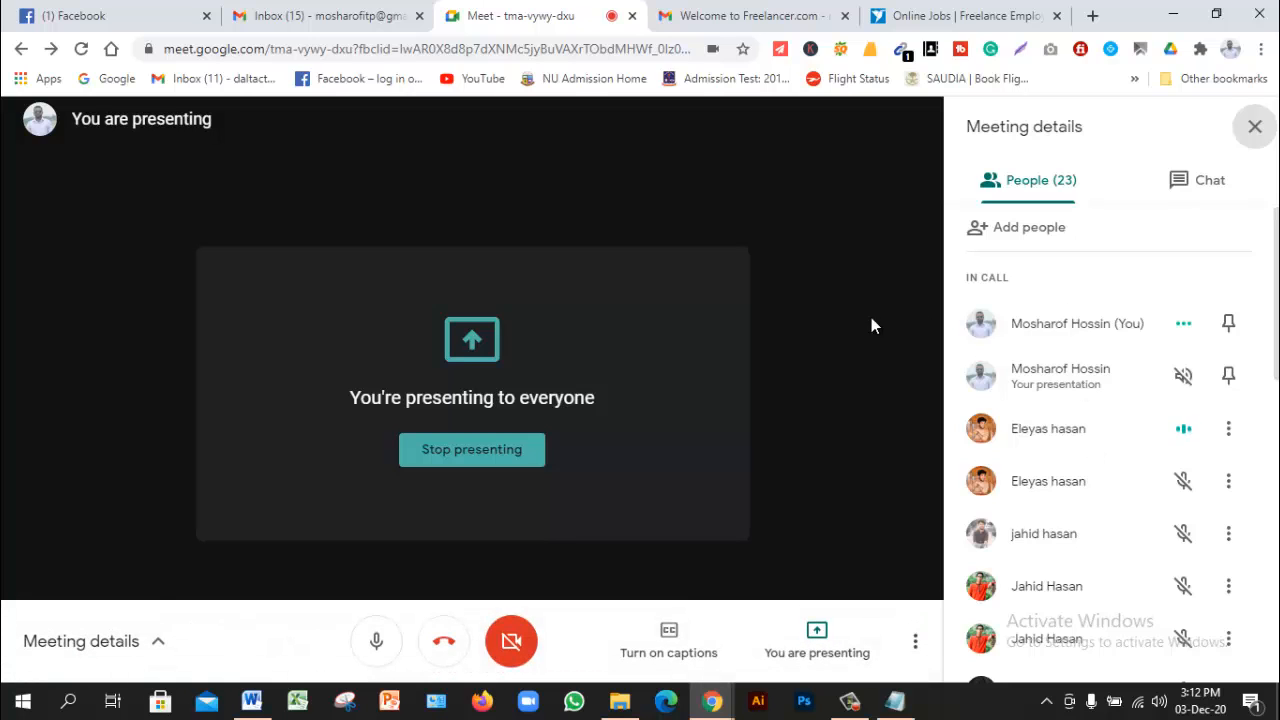
{"action": "left_click", "coordinate": [1254, 140]}
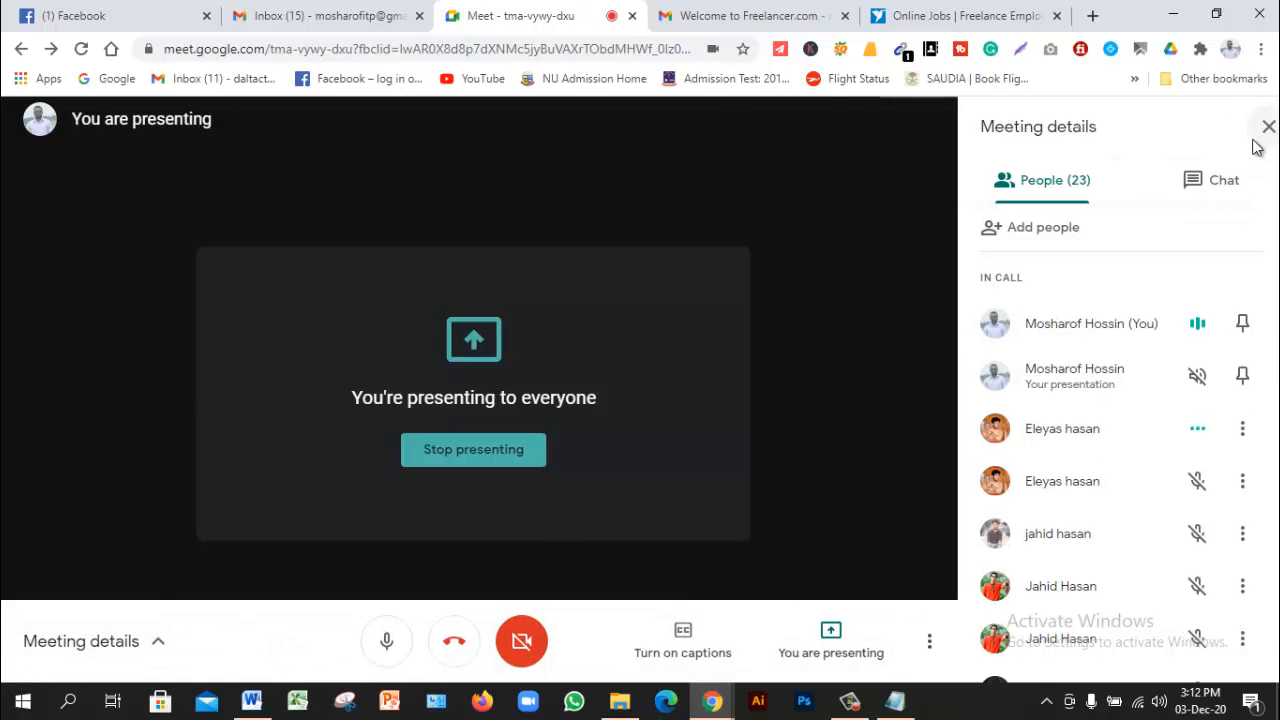
{"action": "left_click", "coordinate": [960, 15]}
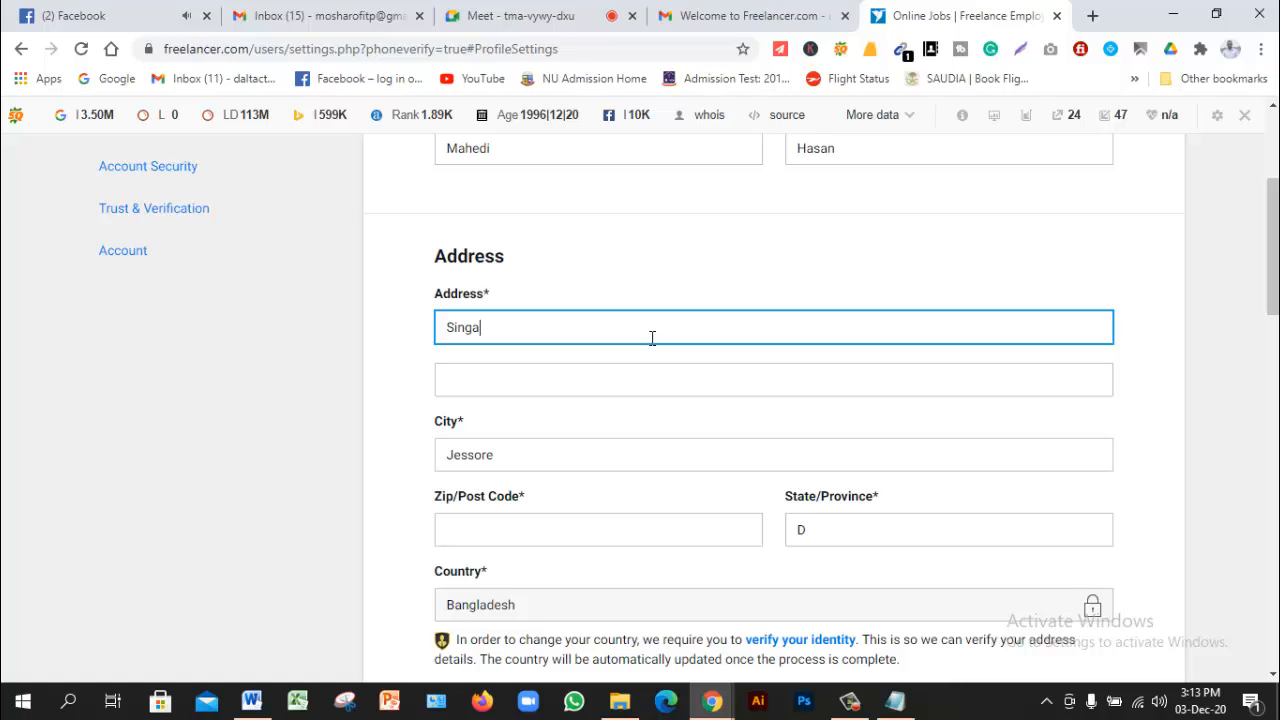
On Facebook, decline the incoming call, close both chat windows and minimize Chrome.
{"action": "left_click", "coordinate": [194, 8]}
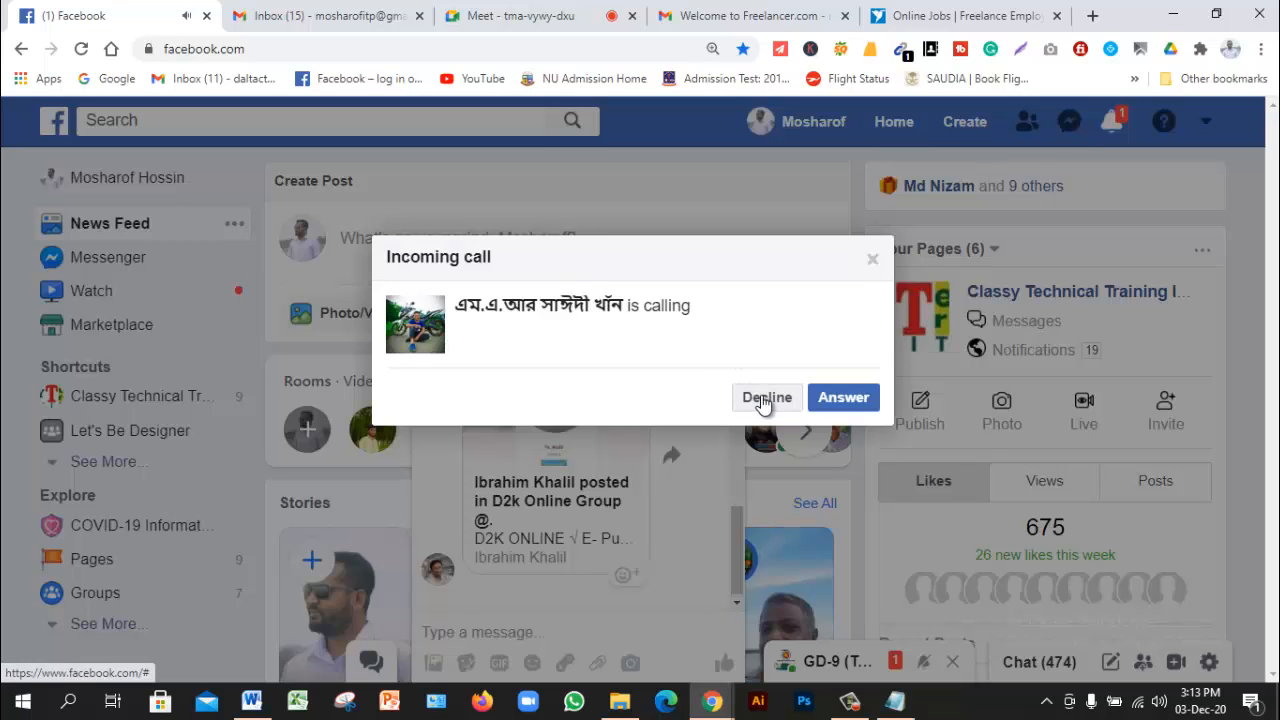
{"action": "left_click", "coordinate": [762, 398]}
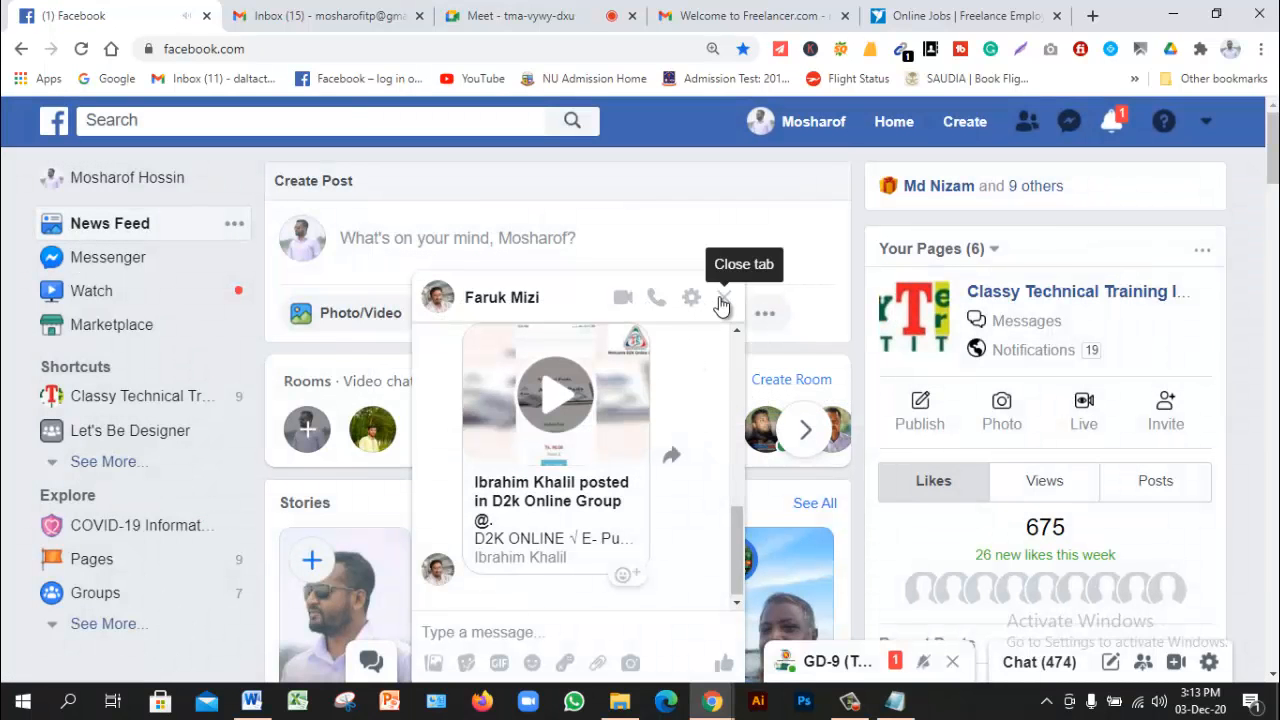
{"action": "left_click", "coordinate": [721, 303]}
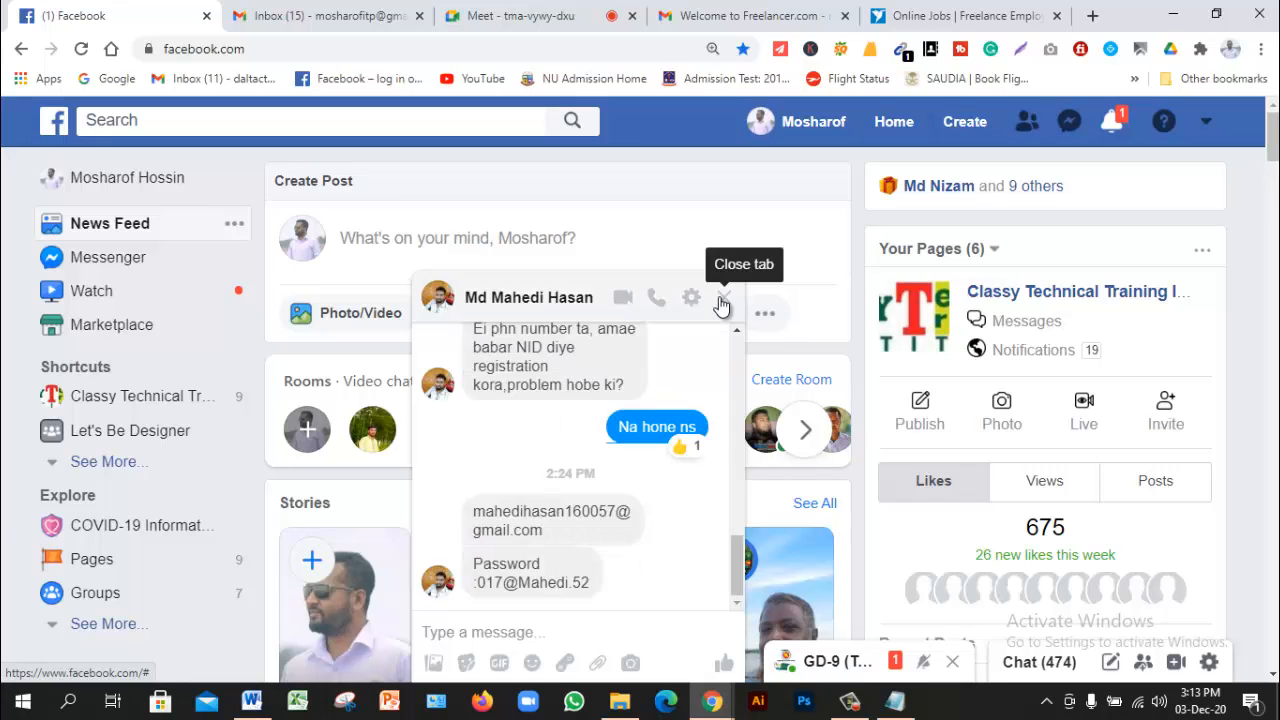
{"action": "left_click", "coordinate": [721, 303]}
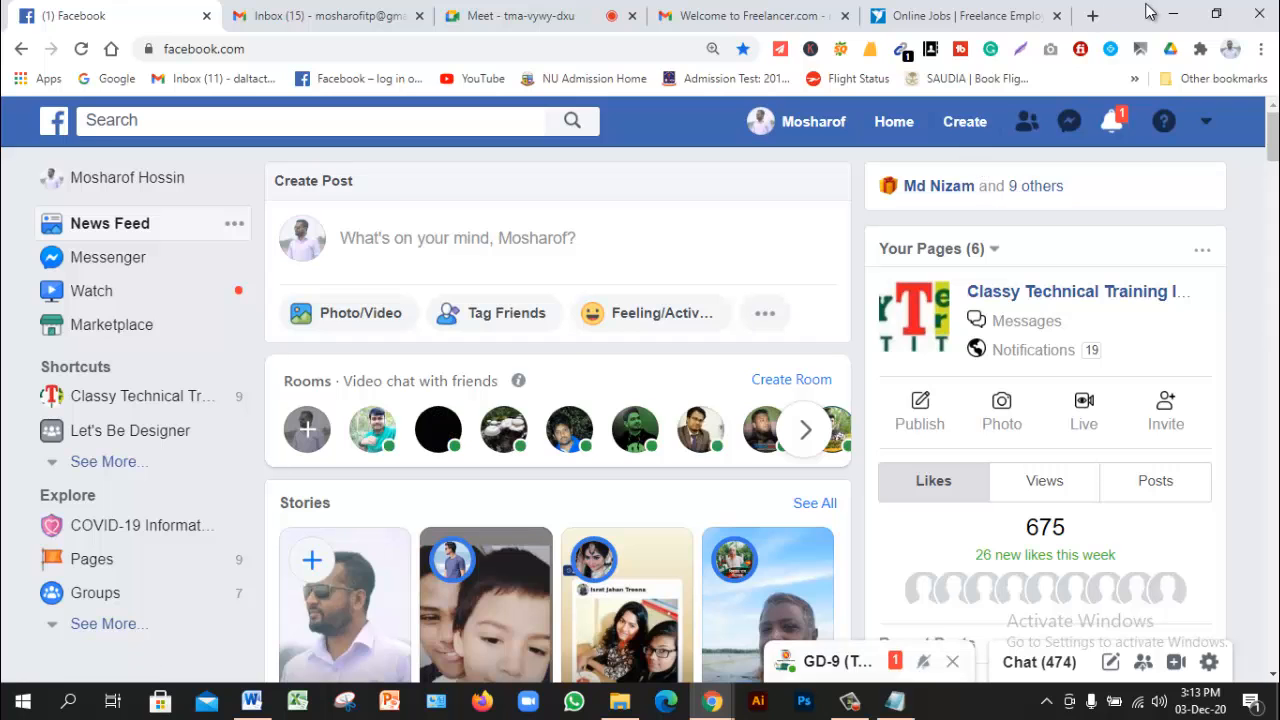
{"action": "left_click", "coordinate": [1165, 17]}
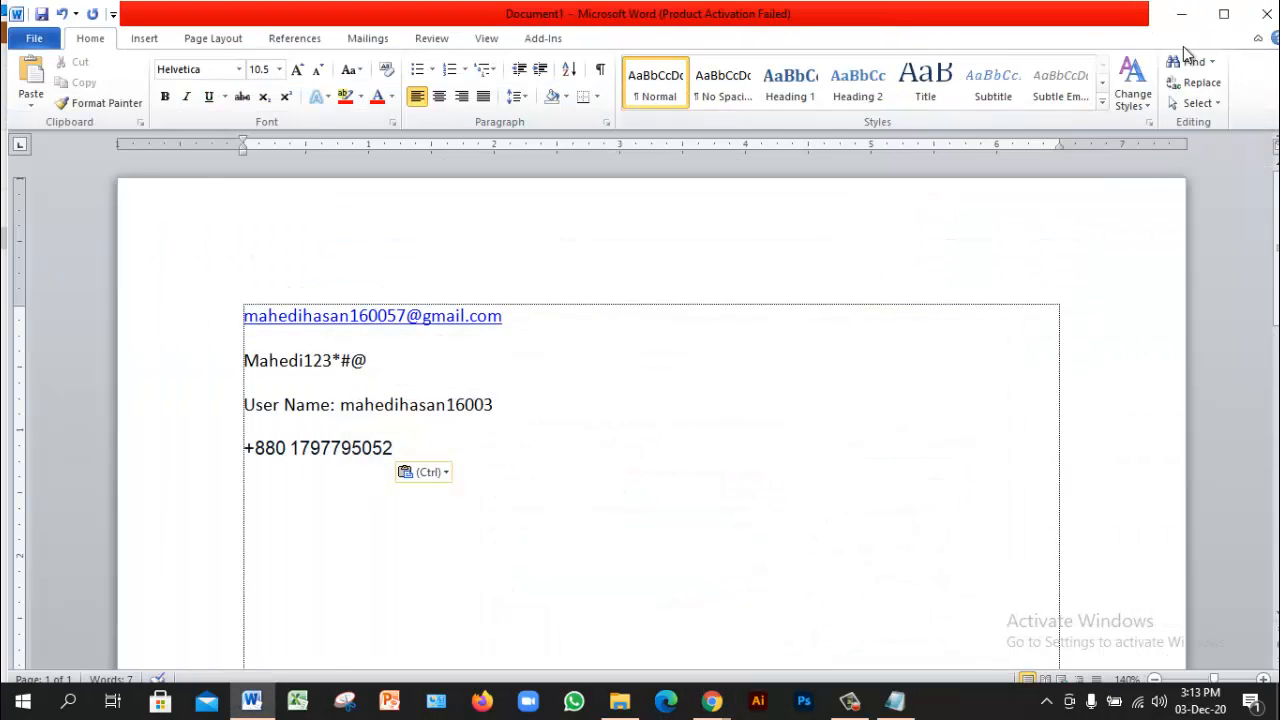
Minimize Word and File Explorer, close the join class info notes, and restore Chrome.
{"action": "left_click", "coordinate": [1176, 9]}
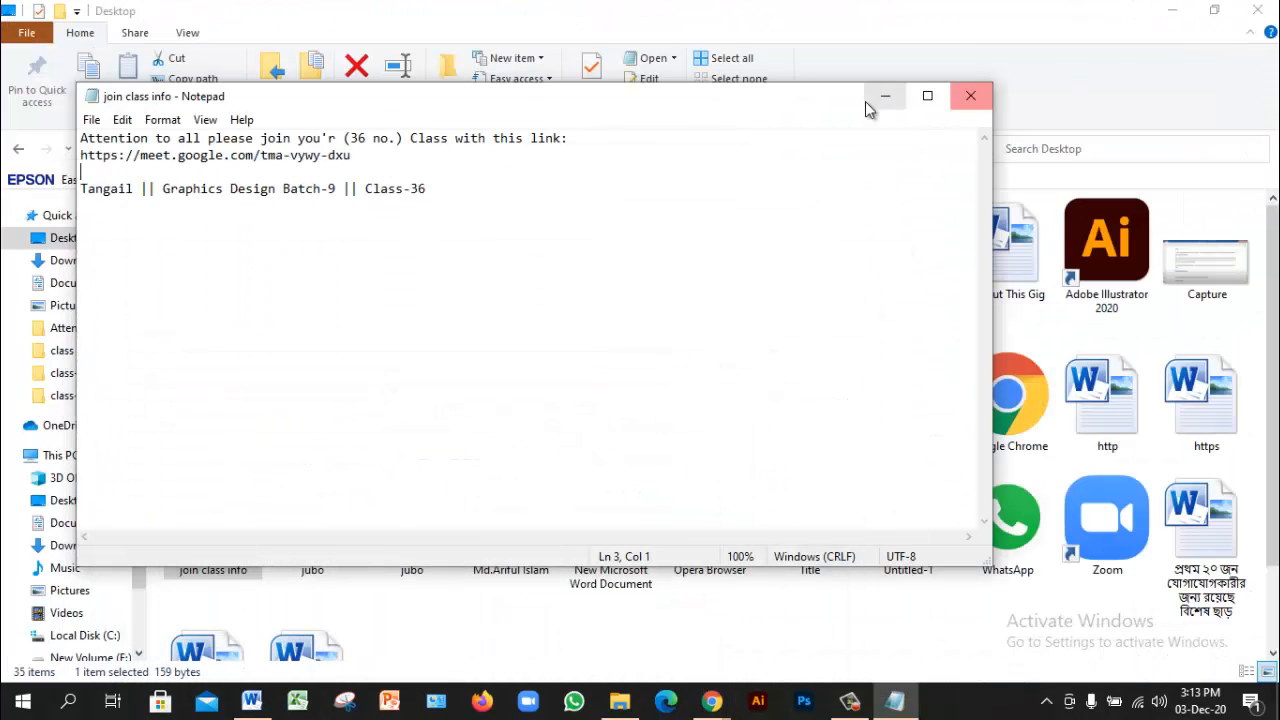
{"action": "left_click", "coordinate": [970, 95]}
{"action": "left_click", "coordinate": [1172, 9]}
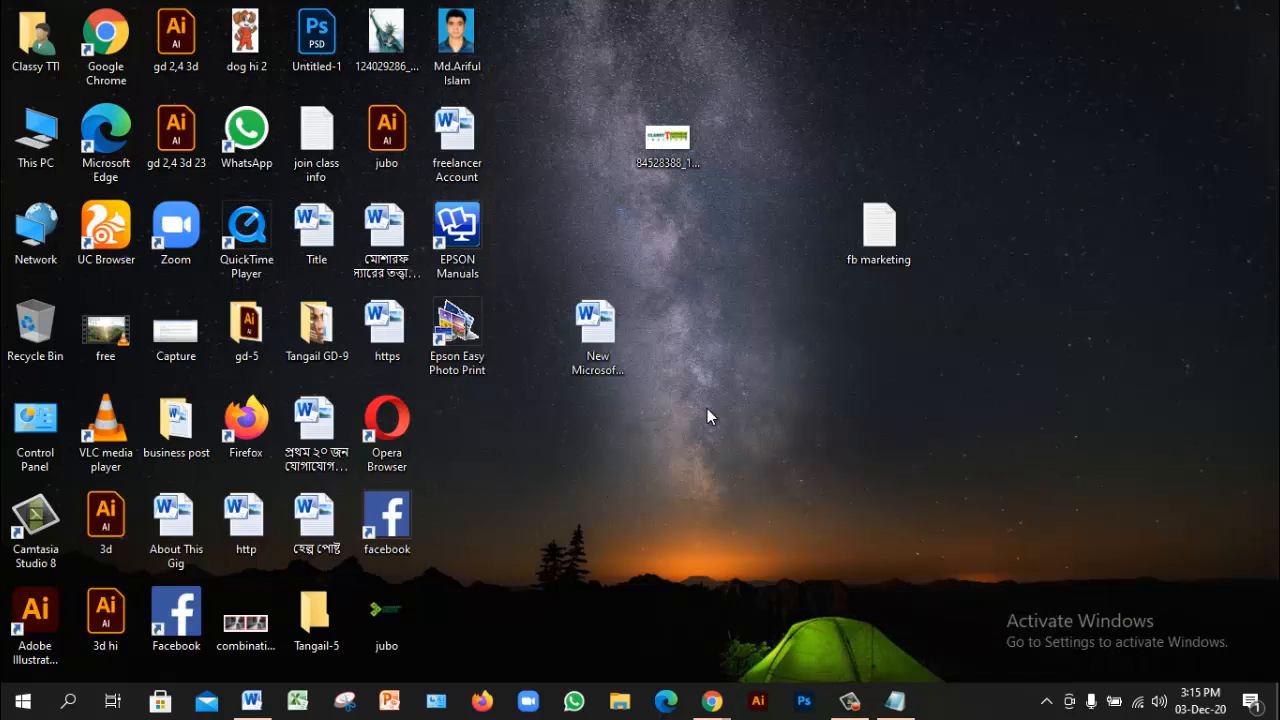
{"action": "left_click", "coordinate": [852, 692]}
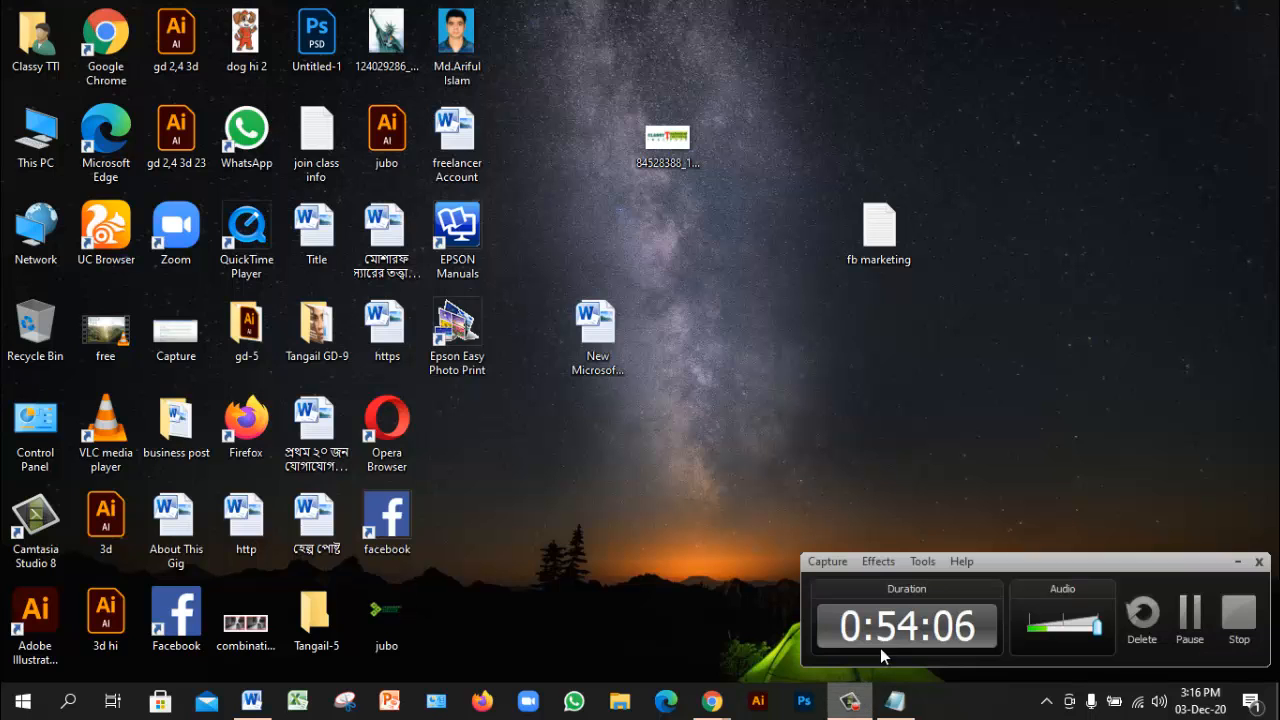
Bring Chrome forward and check the Google Meet chat before returning to Freelancer settings.
{"action": "mouse_move", "coordinate": [714, 707]}
{"action": "left_click", "coordinate": [640, 630]}
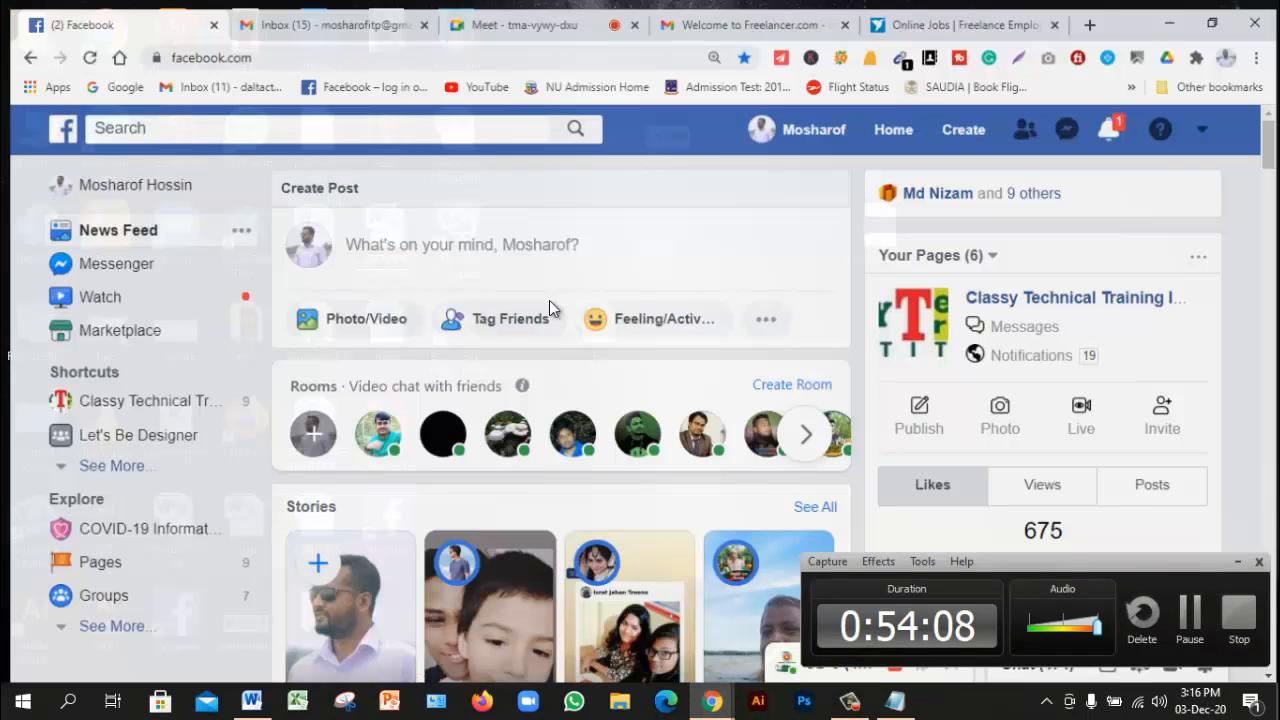
{"action": "left_click", "coordinate": [928, 14]}
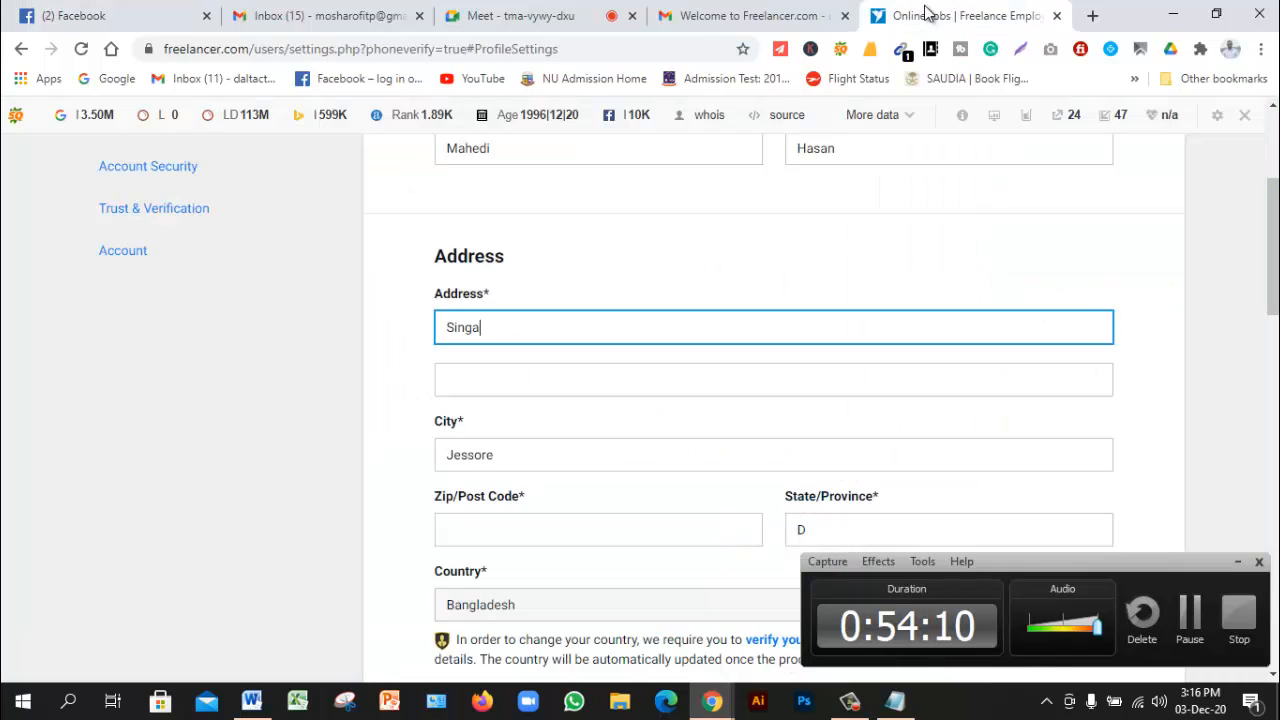
{"action": "left_click", "coordinate": [1237, 563]}
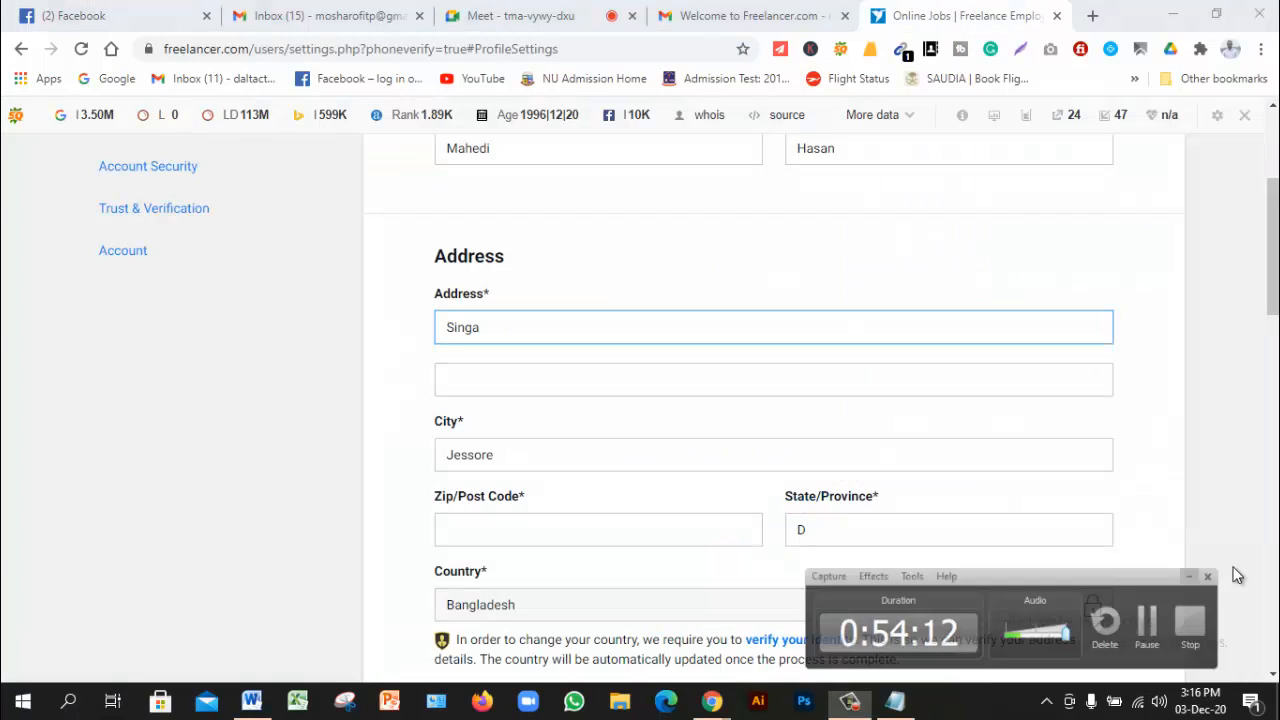
{"action": "left_click", "coordinate": [485, 16]}
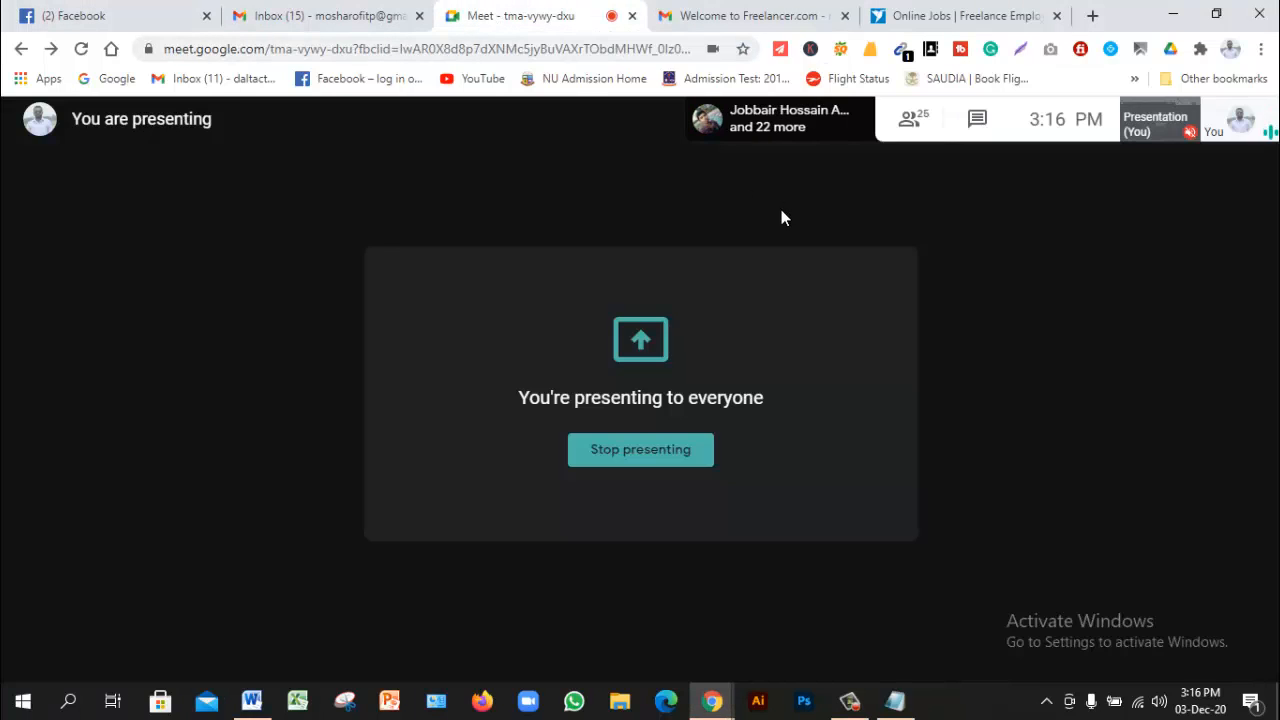
{"action": "left_click", "coordinate": [982, 124]}
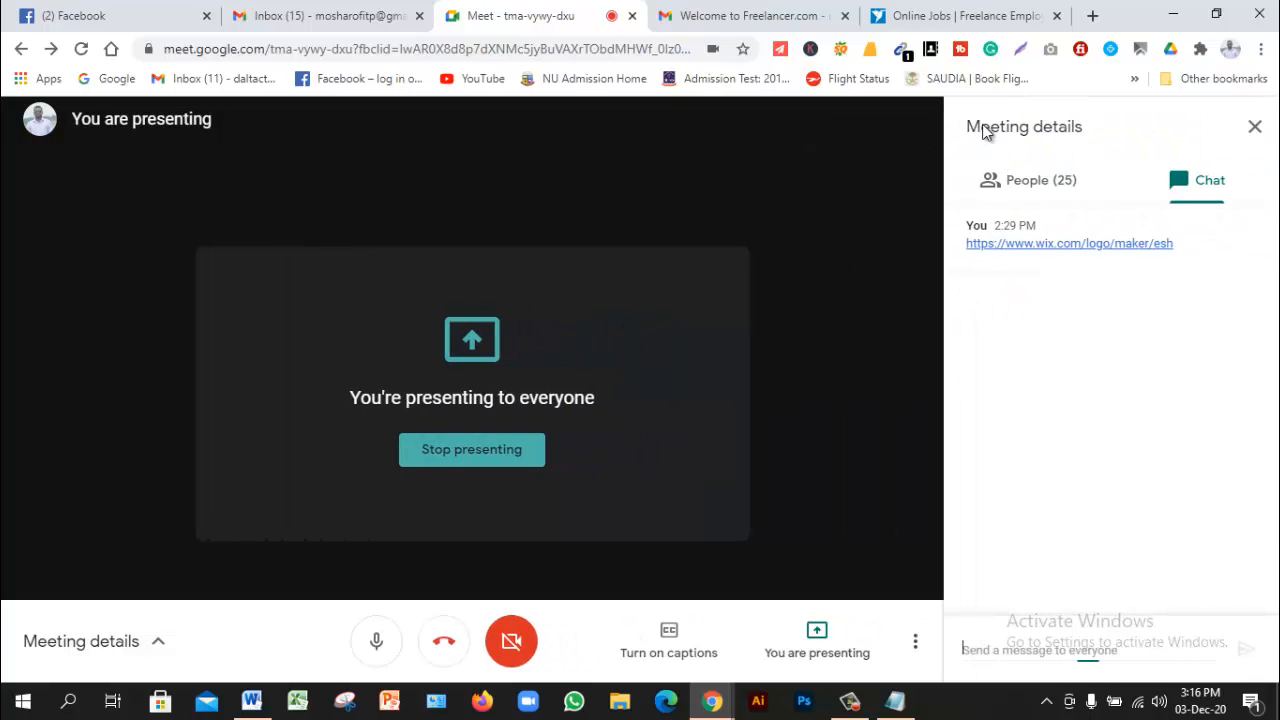
{"action": "left_click", "coordinate": [965, 14]}
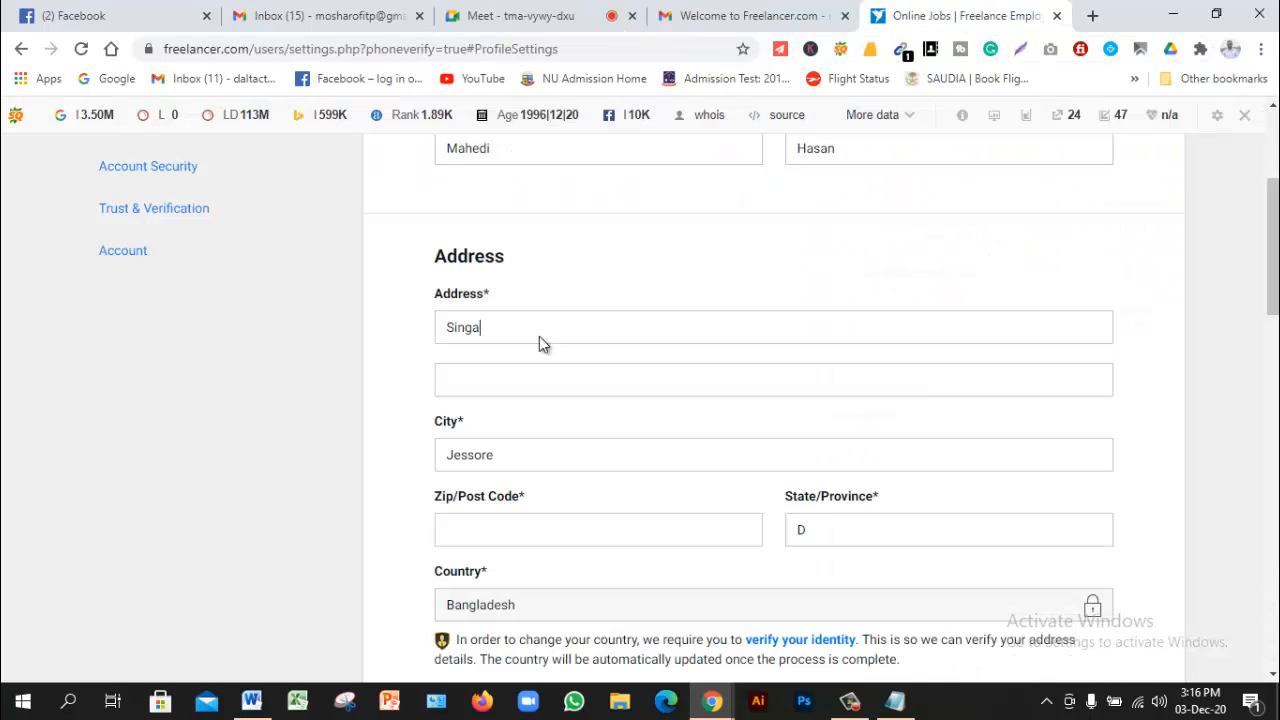
Scroll through the profile settings' location and language sections.
{"action": "scroll", "coordinate": [556, 455], "scroll_direction": "down", "scroll_amount": 1}
{"action": "scroll", "coordinate": [556, 455], "scroll_direction": "down", "scroll_amount": 2}
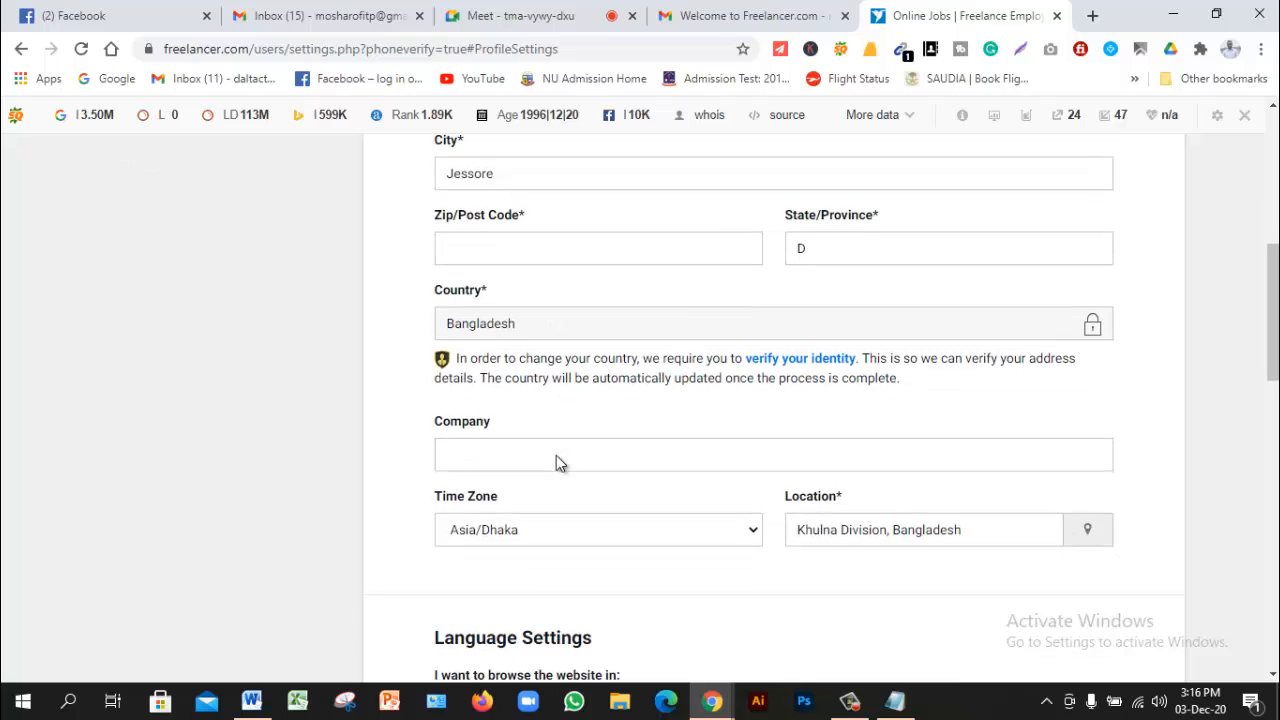
{"action": "scroll", "coordinate": [556, 455], "scroll_direction": "down", "scroll_amount": 2}
{"action": "scroll", "coordinate": [557, 425], "scroll_direction": "up", "scroll_amount": 1}
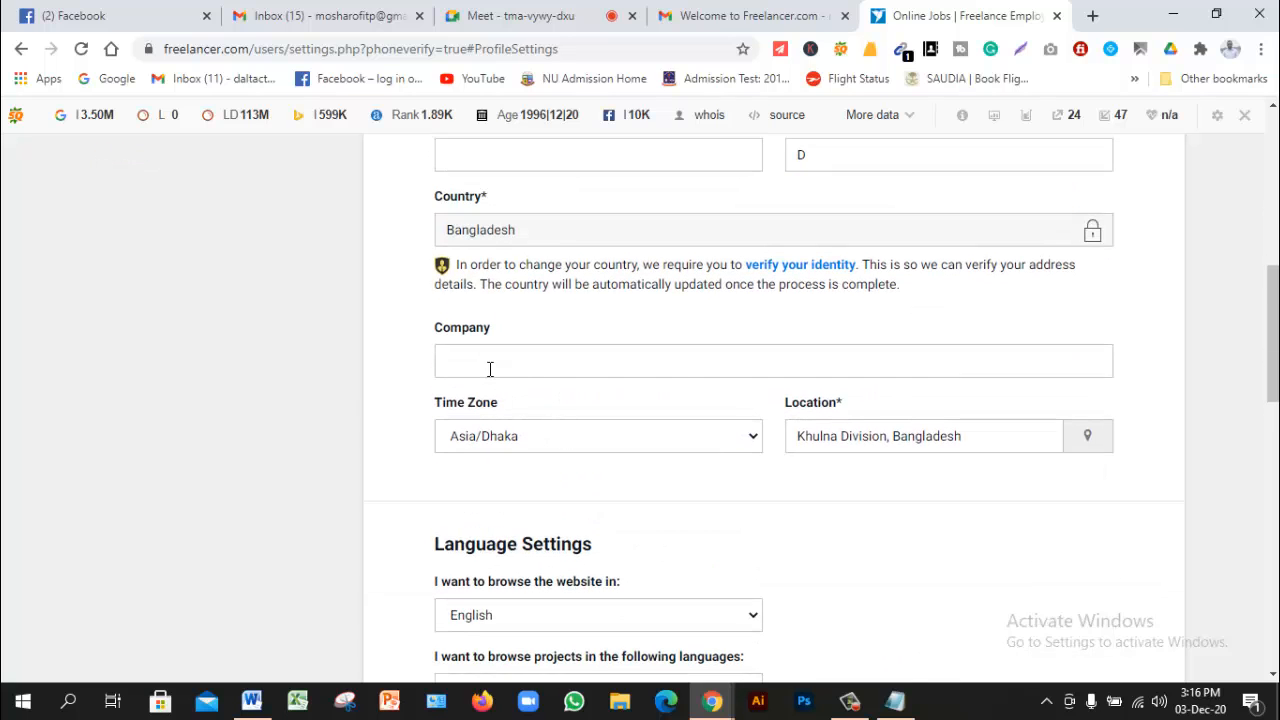
Admit the waiting person into the Google Meet call.
{"action": "left_click", "coordinate": [490, 15]}
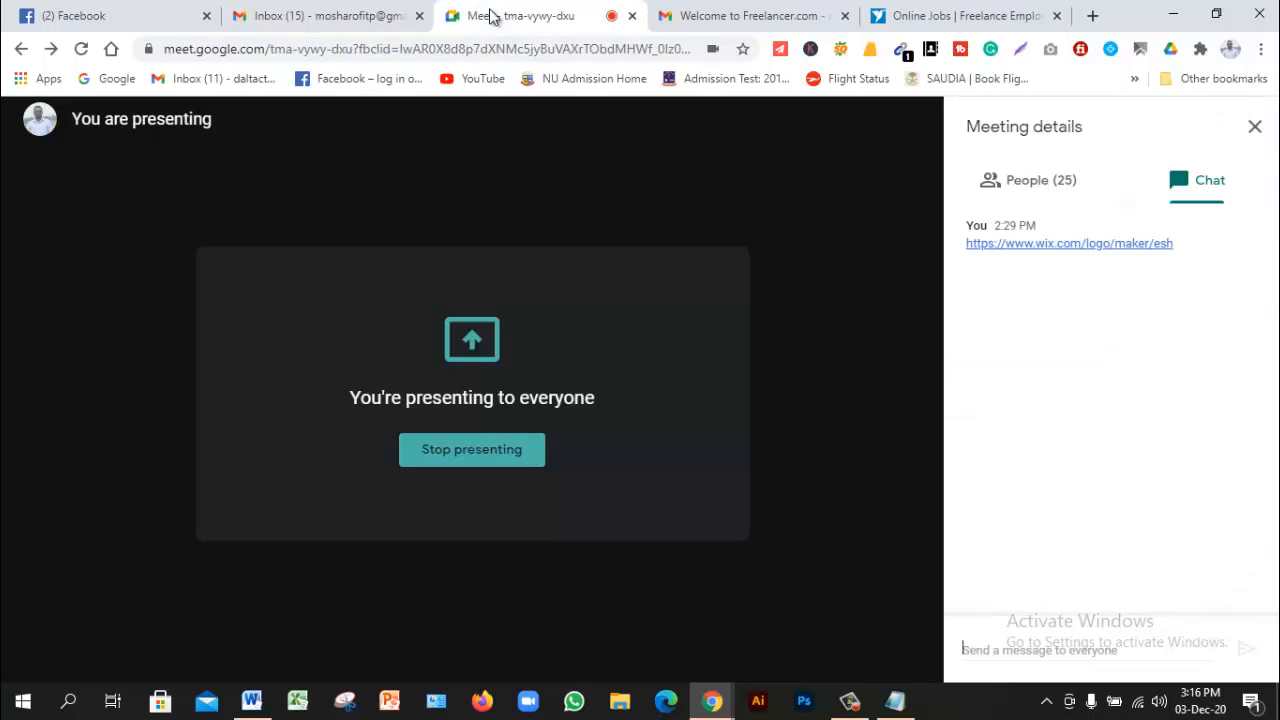
{"action": "left_click", "coordinate": [828, 216]}
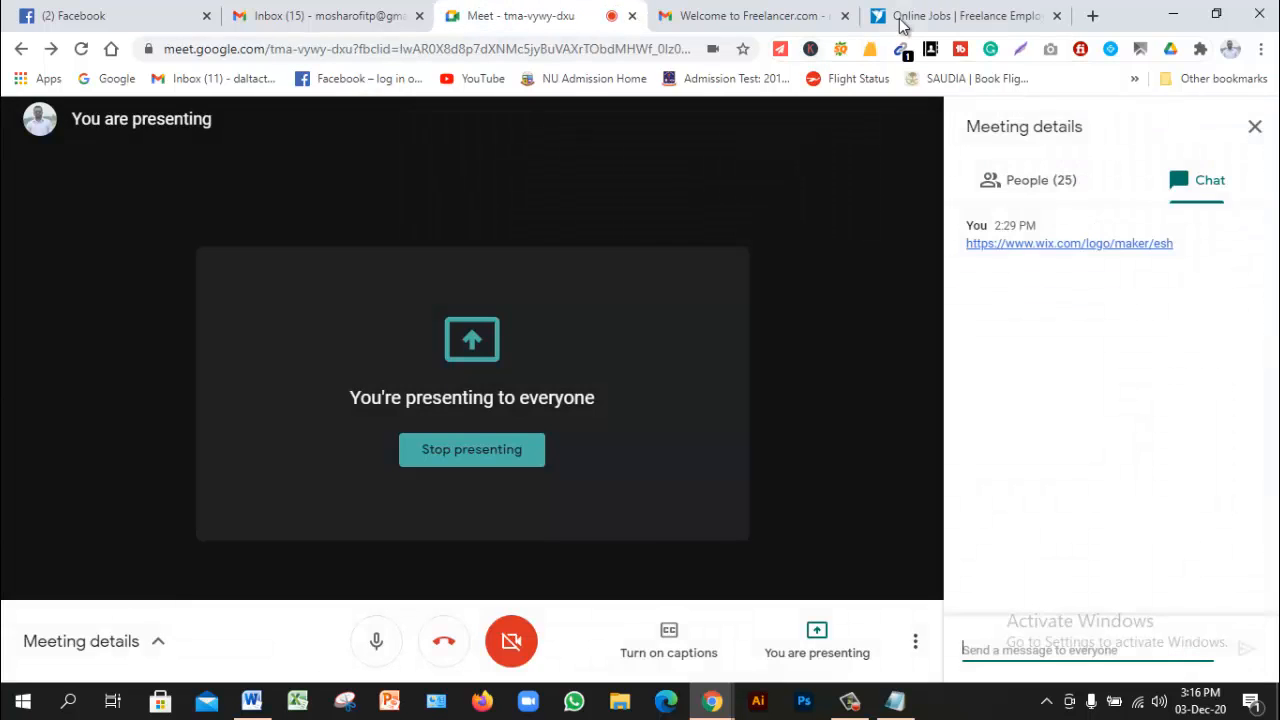
{"action": "left_click", "coordinate": [901, 22]}
Scroll down to the Security Phone Number section and back up to the top.
{"action": "scroll", "coordinate": [645, 475], "scroll_direction": "down", "scroll_amount": 1}
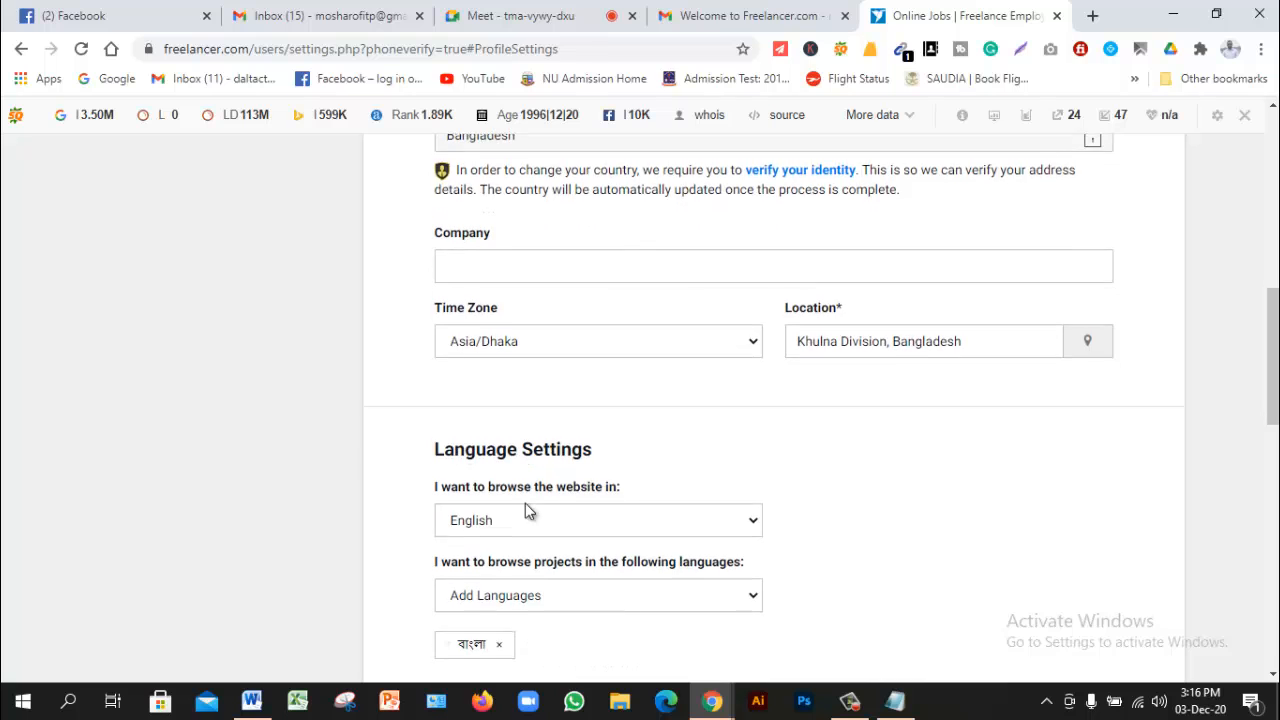
{"action": "scroll", "coordinate": [525, 503], "scroll_direction": "down", "scroll_amount": 1}
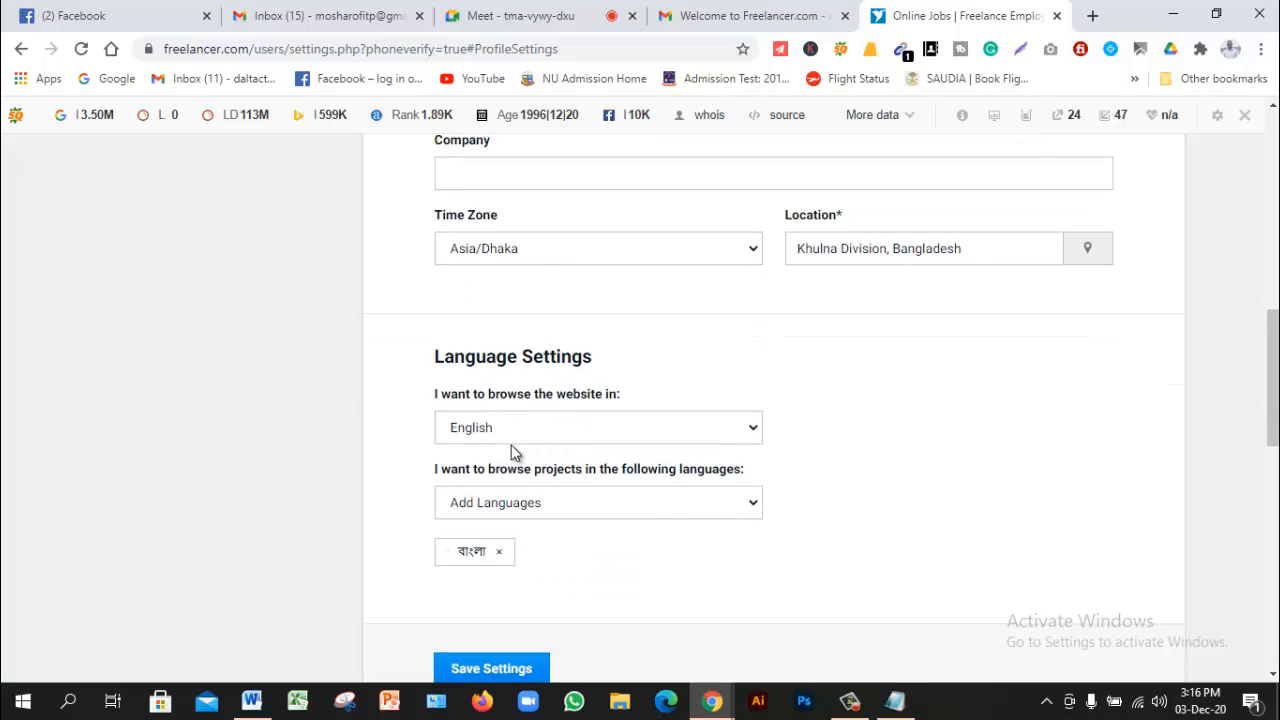
{"action": "scroll", "coordinate": [514, 480], "scroll_direction": "down", "scroll_amount": 3}
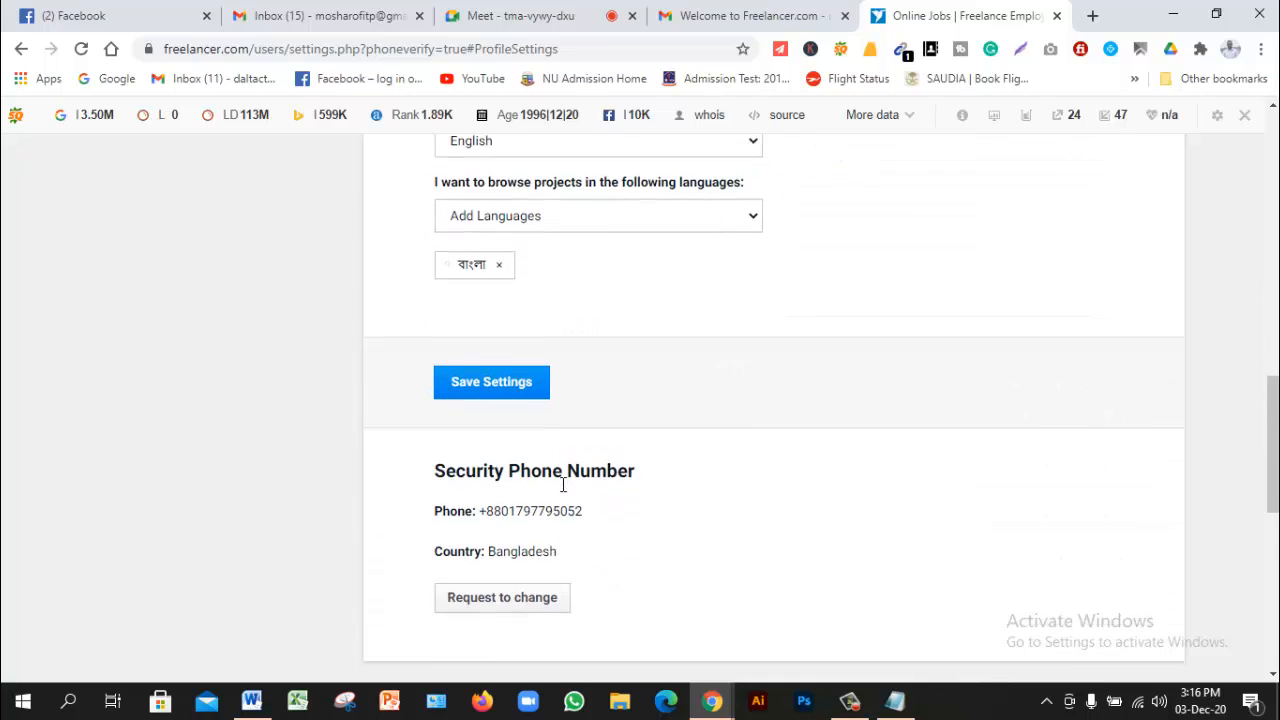
{"action": "scroll", "coordinate": [563, 484], "scroll_direction": "down", "scroll_amount": 1}
{"action": "scroll", "coordinate": [580, 477], "scroll_direction": "up", "scroll_amount": 15}
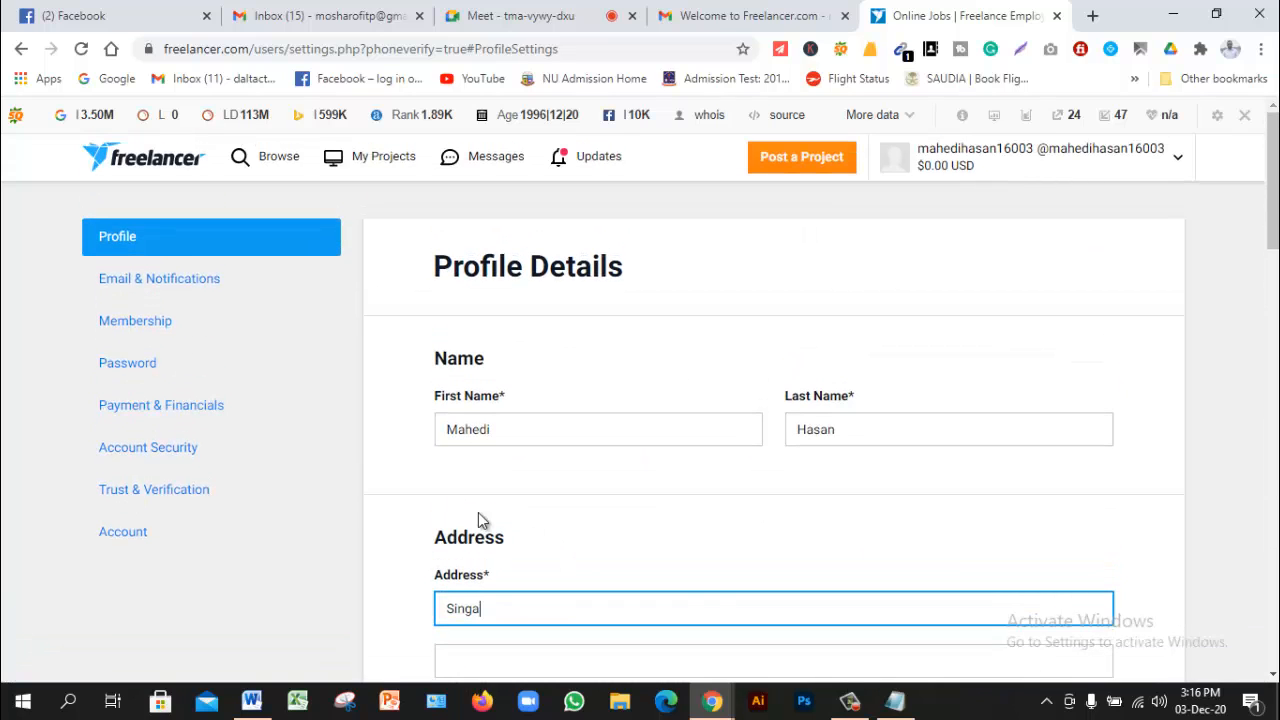
{"action": "left_click", "coordinate": [199, 282]}
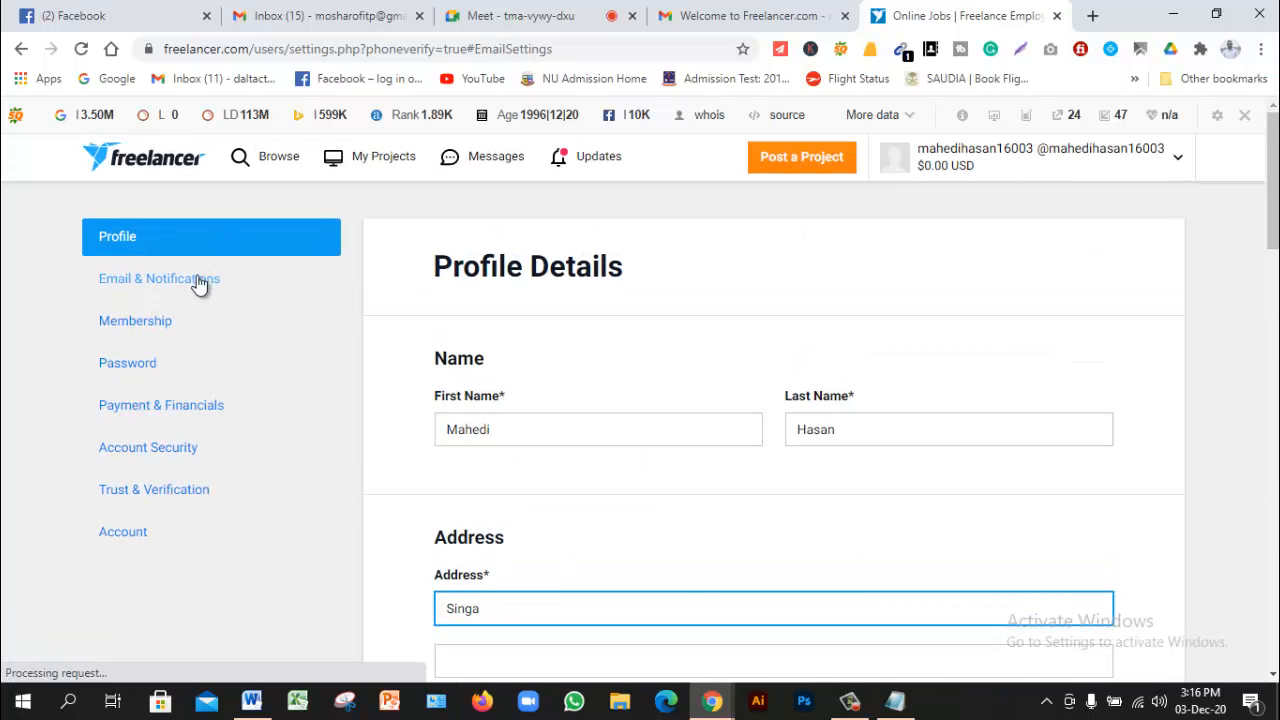
{"action": "scroll", "coordinate": [675, 372], "scroll_direction": "down", "scroll_amount": 2}
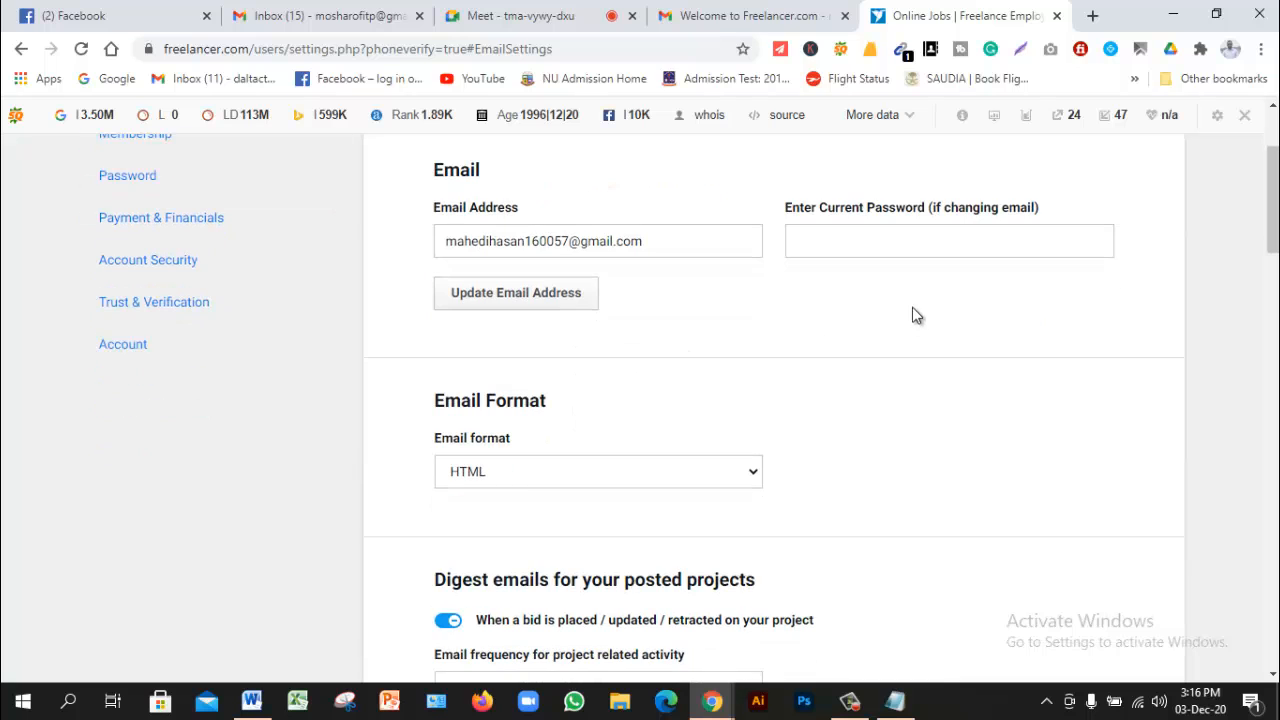
{"action": "scroll", "coordinate": [660, 340], "scroll_direction": "down", "scroll_amount": 3}
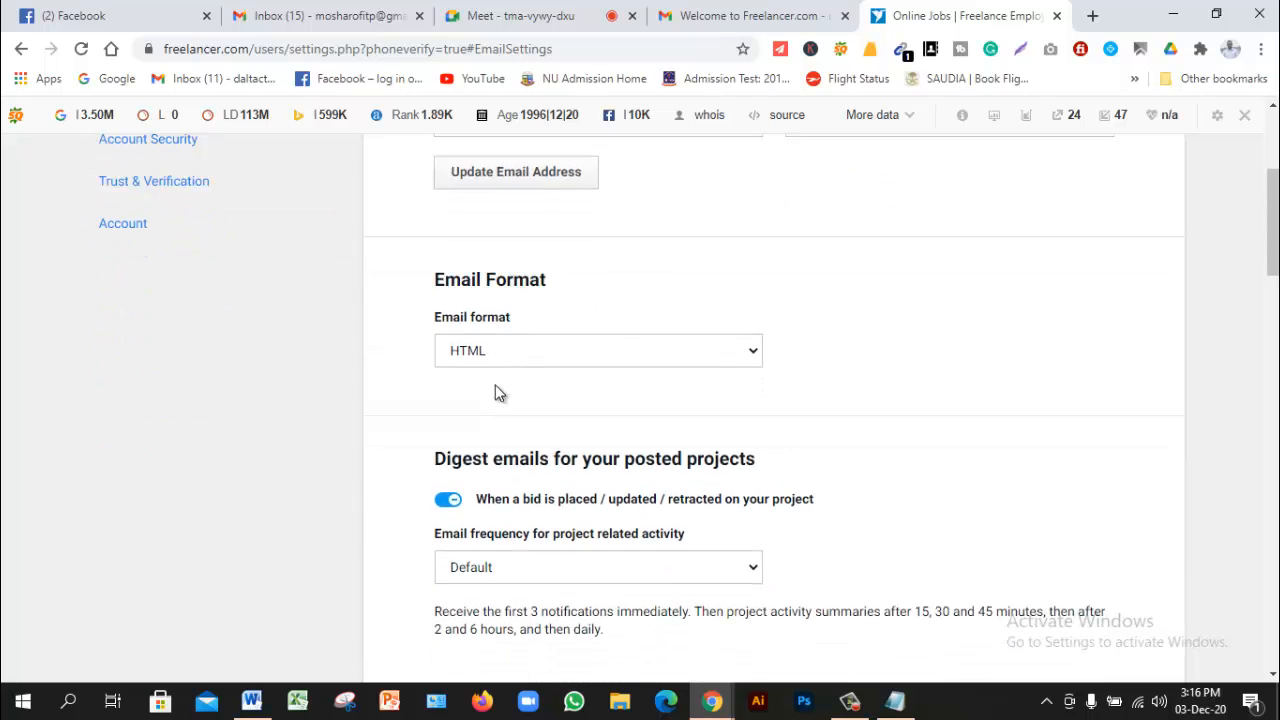
{"action": "scroll", "coordinate": [497, 393], "scroll_direction": "down", "scroll_amount": 1}
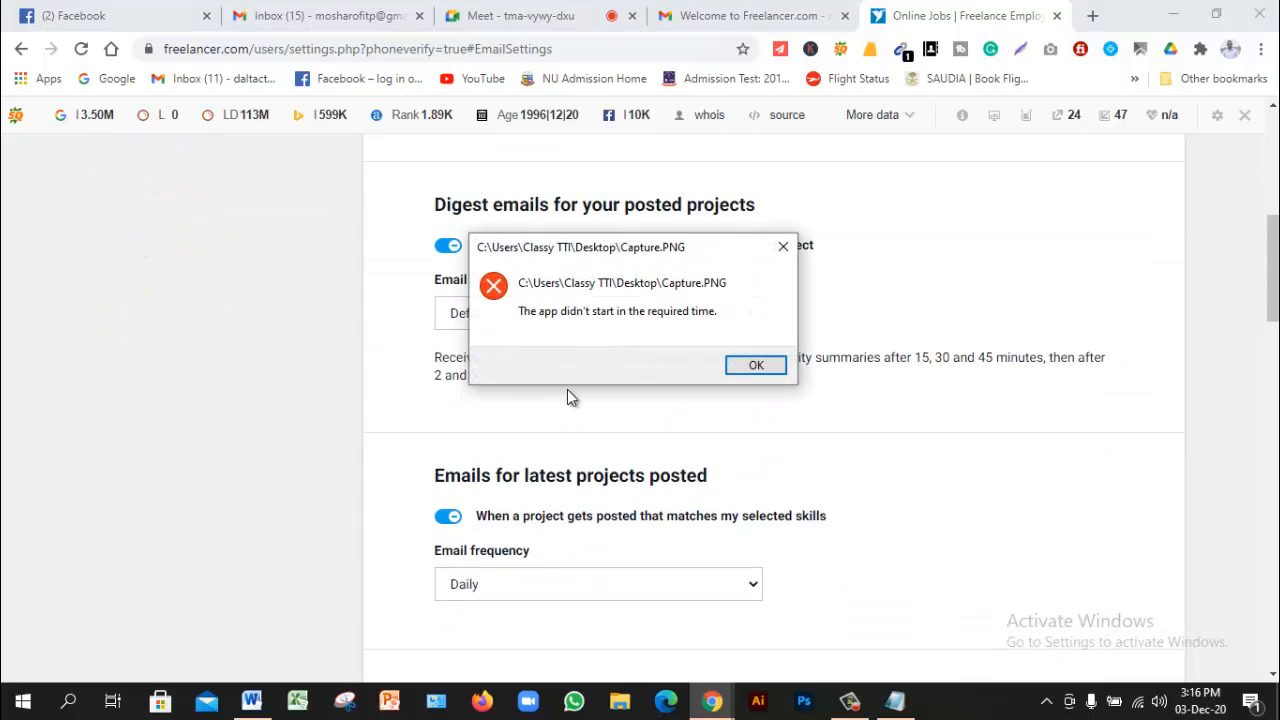
{"action": "left_click", "coordinate": [750, 366]}
{"action": "scroll", "coordinate": [524, 468], "scroll_direction": "up", "scroll_amount": 6}
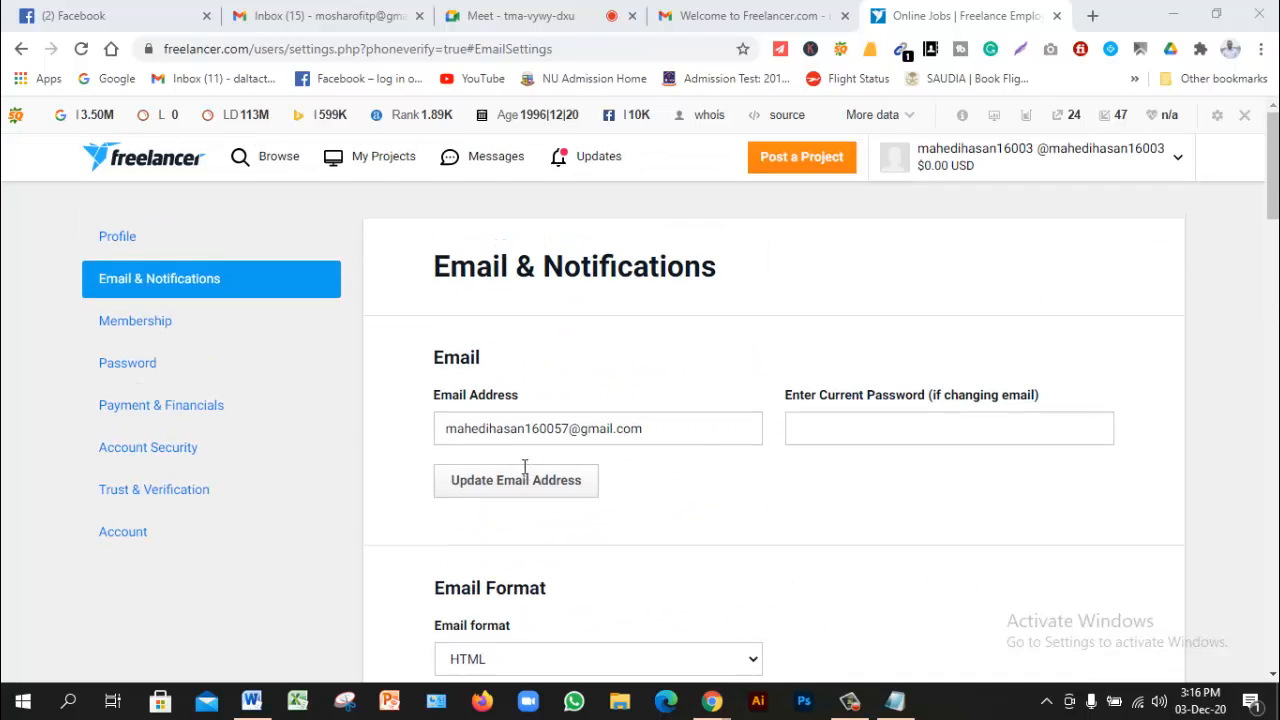
{"action": "left_click", "coordinate": [164, 328]}
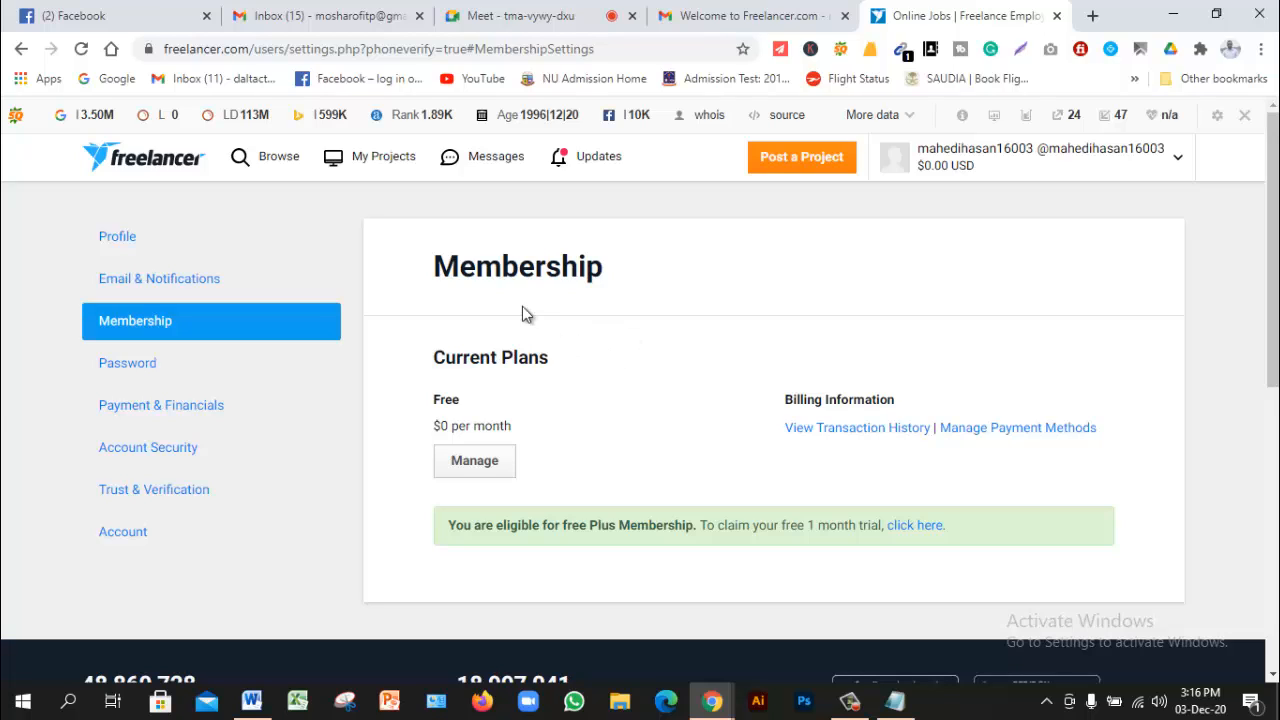
{"action": "left_click", "coordinate": [130, 370]}
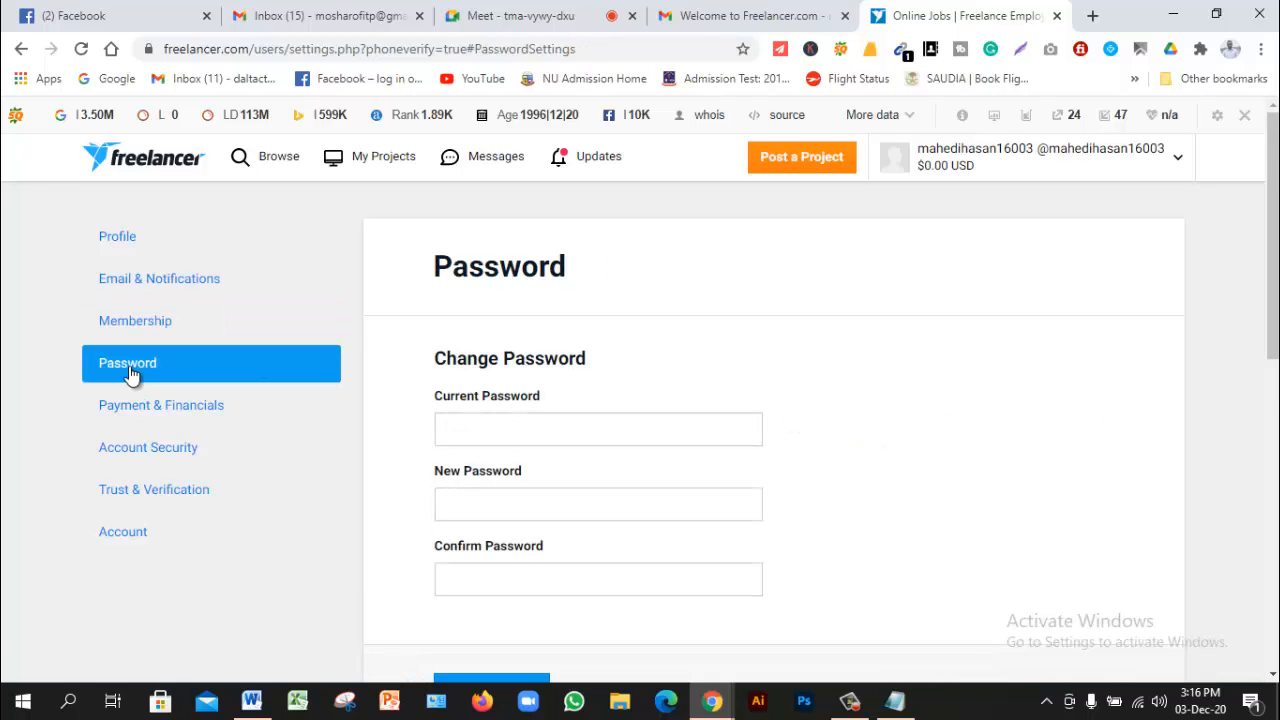
{"action": "left_click", "coordinate": [595, 429]}
{"action": "scroll", "coordinate": [546, 497], "scroll_direction": "down", "scroll_amount": 3}
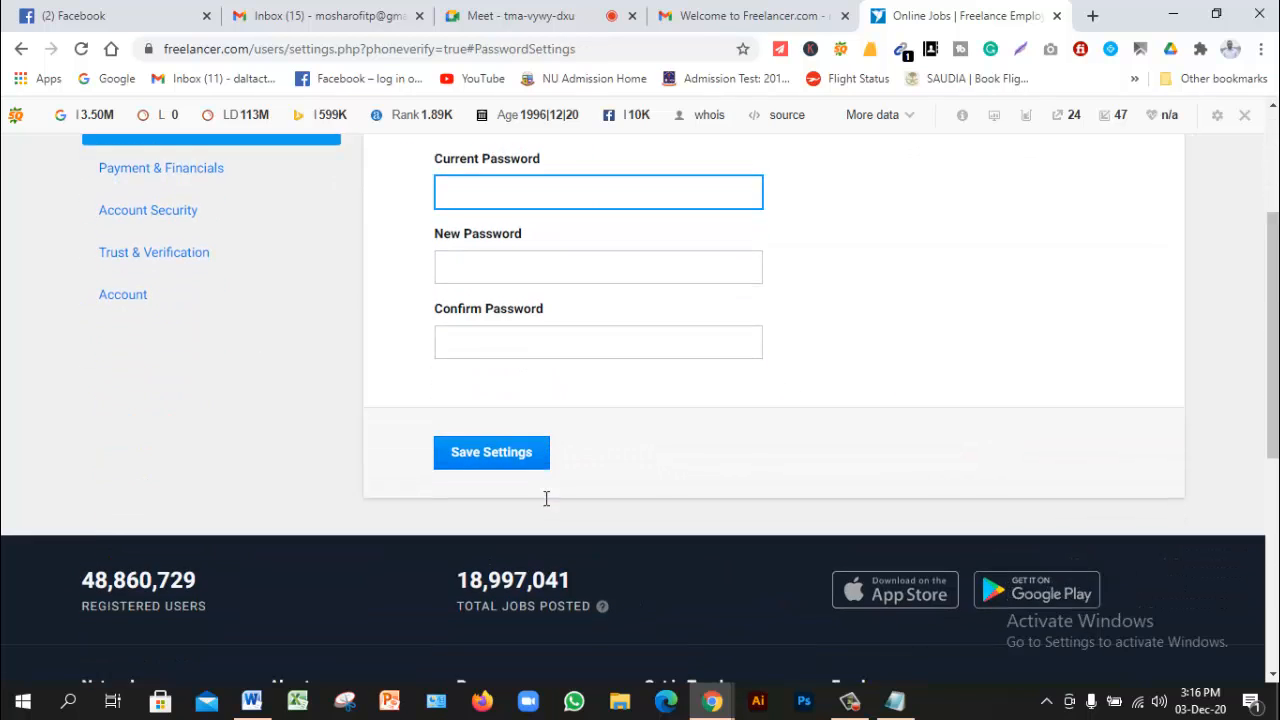
{"action": "scroll", "coordinate": [546, 497], "scroll_direction": "up", "scroll_amount": 3}
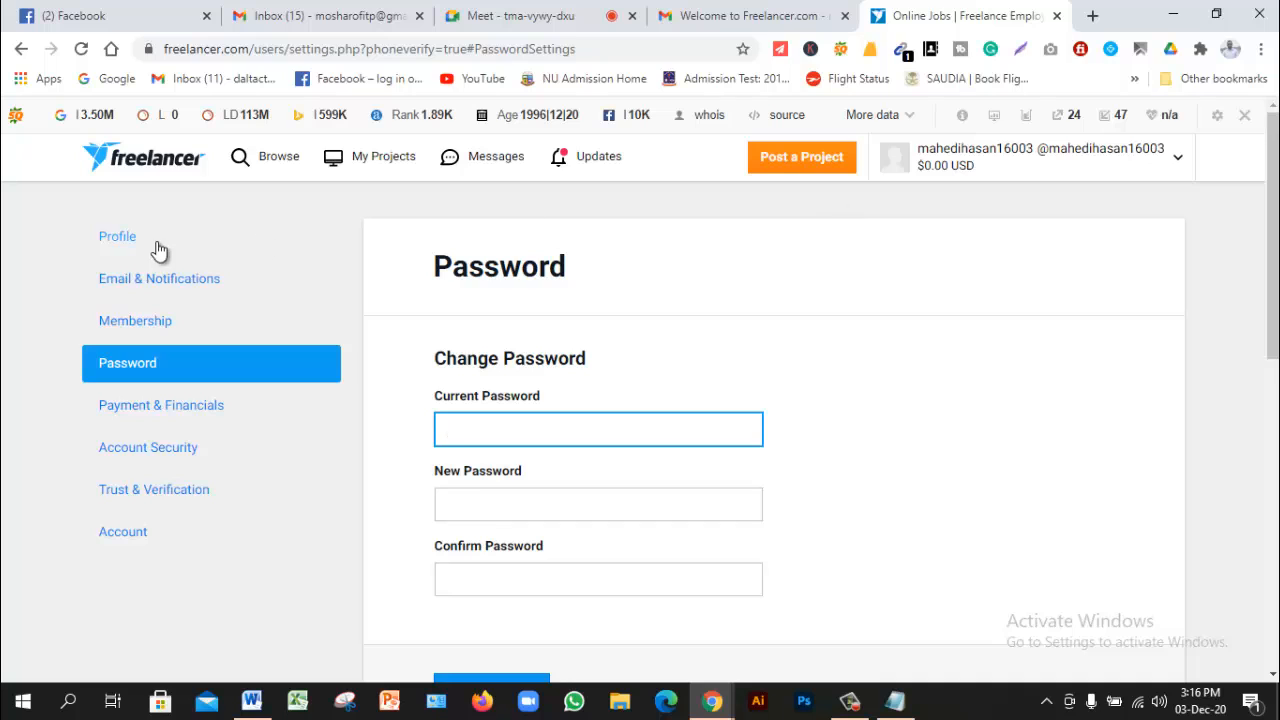
{"action": "left_click", "coordinate": [153, 407]}
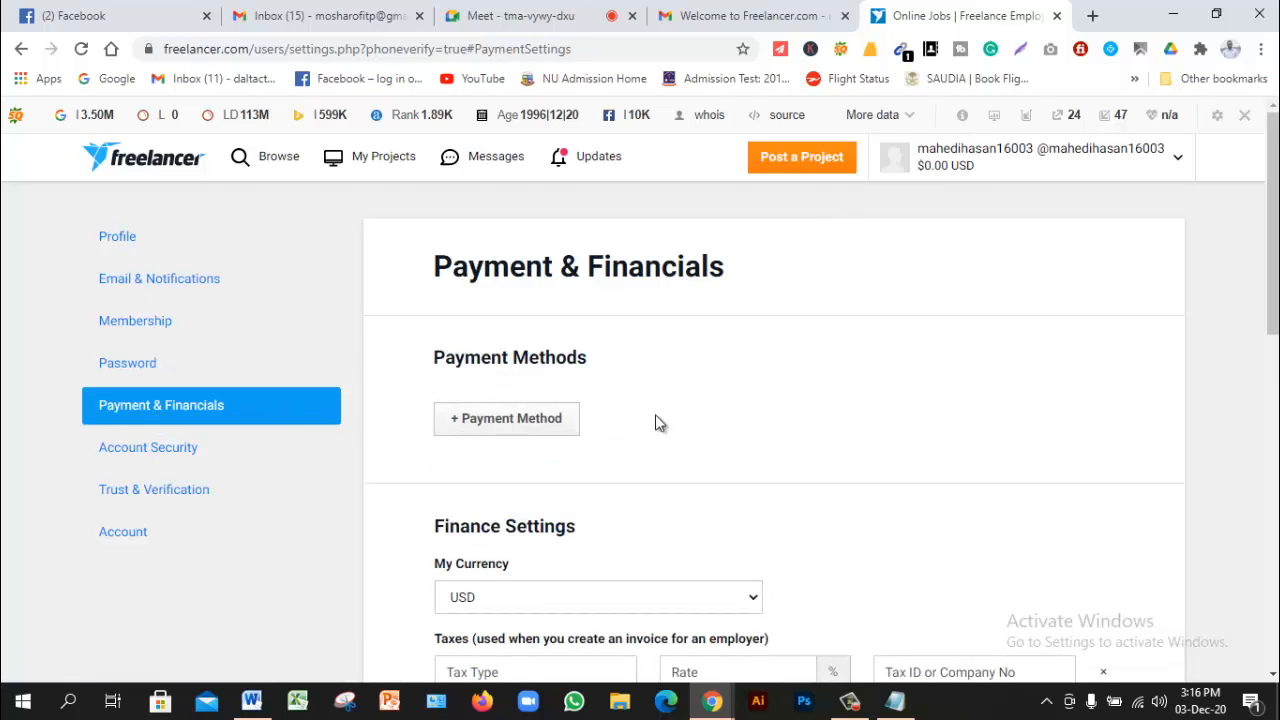
{"action": "scroll", "coordinate": [656, 418], "scroll_direction": "down", "scroll_amount": 5}
{"action": "scroll", "coordinate": [656, 418], "scroll_direction": "up", "scroll_amount": 2}
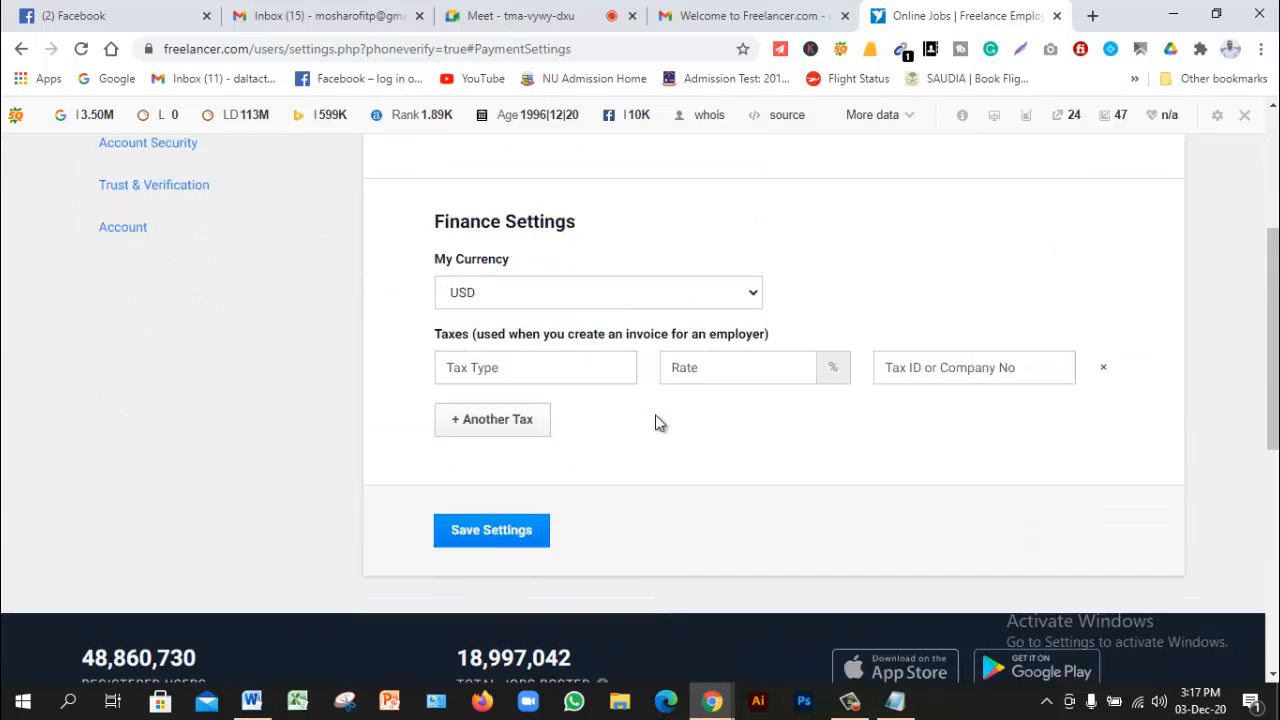
{"action": "scroll", "coordinate": [655, 414], "scroll_direction": "up", "scroll_amount": 3}
{"action": "left_click", "coordinate": [205, 447]}
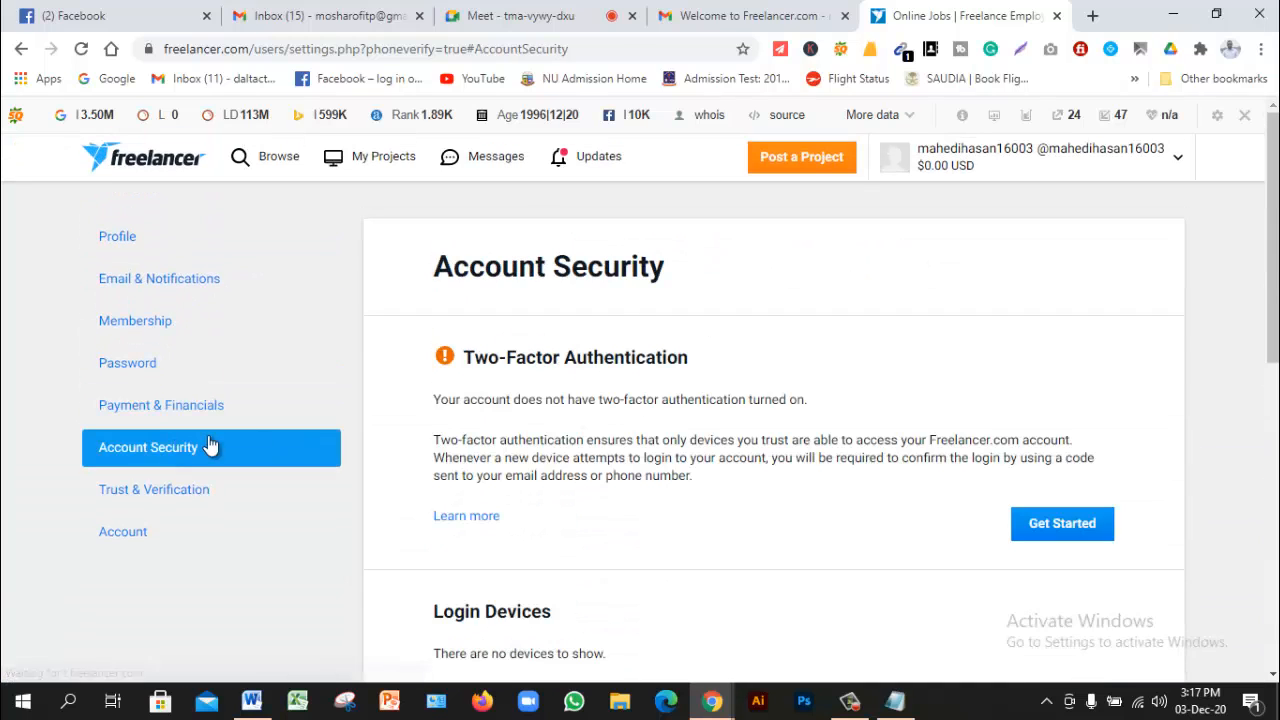
{"action": "scroll", "coordinate": [640, 424], "scroll_direction": "down", "scroll_amount": 1}
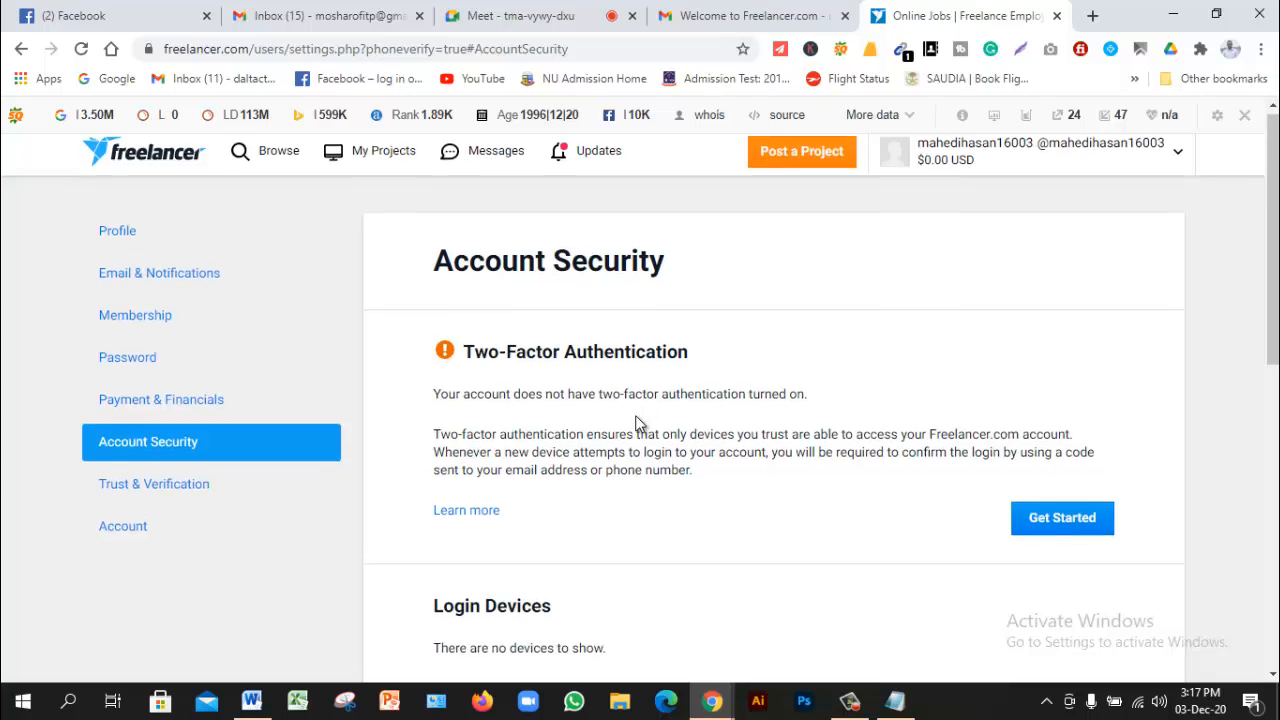
{"action": "scroll", "coordinate": [640, 424], "scroll_direction": "down", "scroll_amount": 2}
{"action": "scroll", "coordinate": [694, 426], "scroll_direction": "up", "scroll_amount": 3}
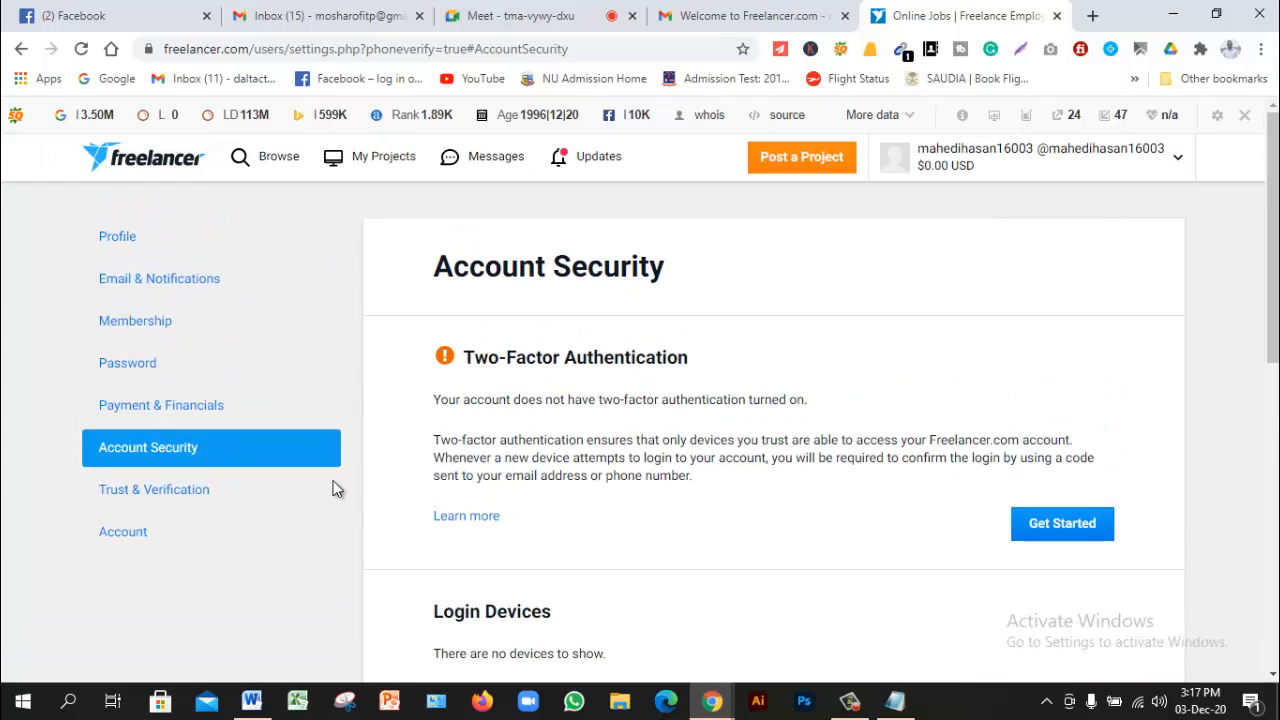
{"action": "left_click", "coordinate": [179, 503]}
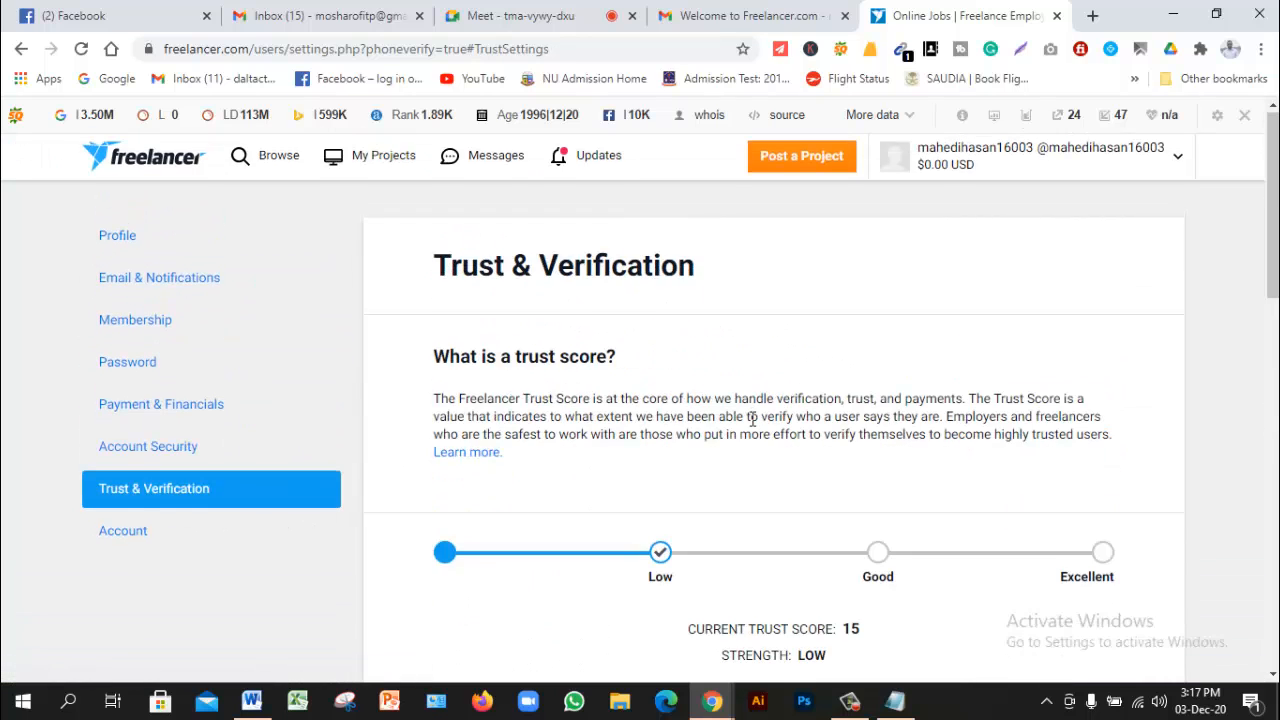
{"action": "scroll", "coordinate": [730, 410], "scroll_direction": "down", "scroll_amount": 5}
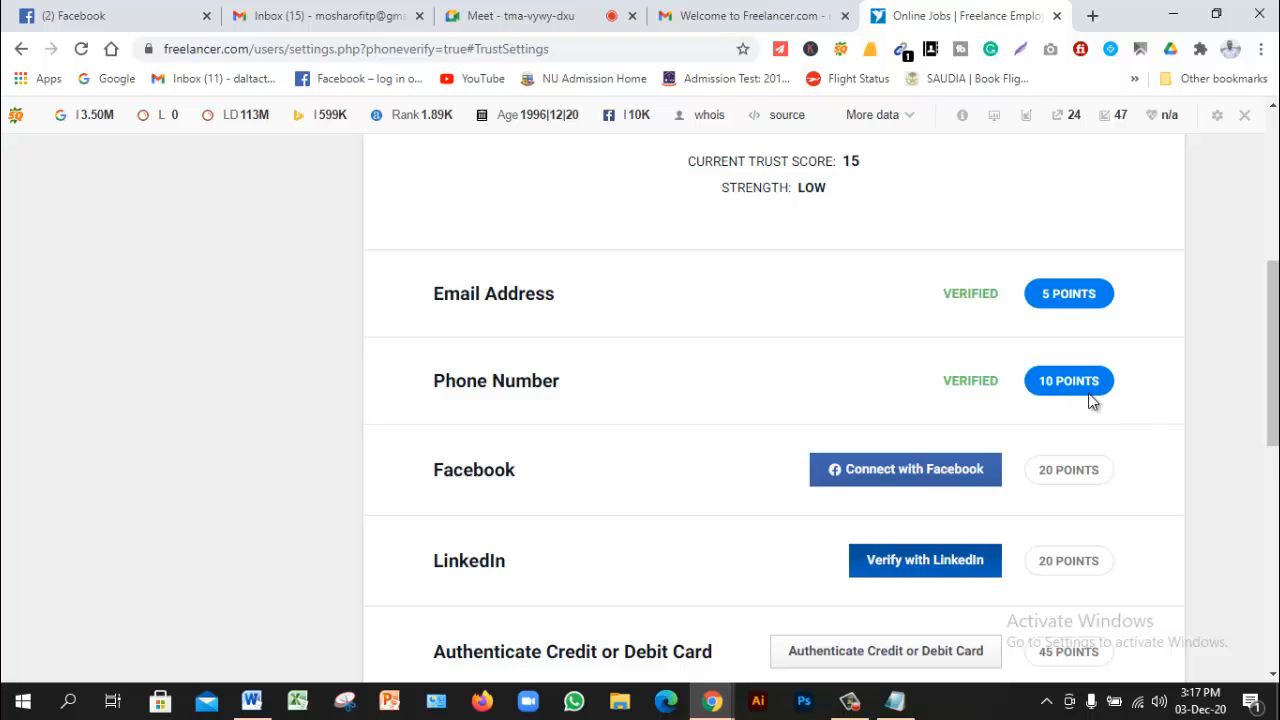
{"action": "scroll", "coordinate": [760, 380], "scroll_direction": "down", "scroll_amount": 2}
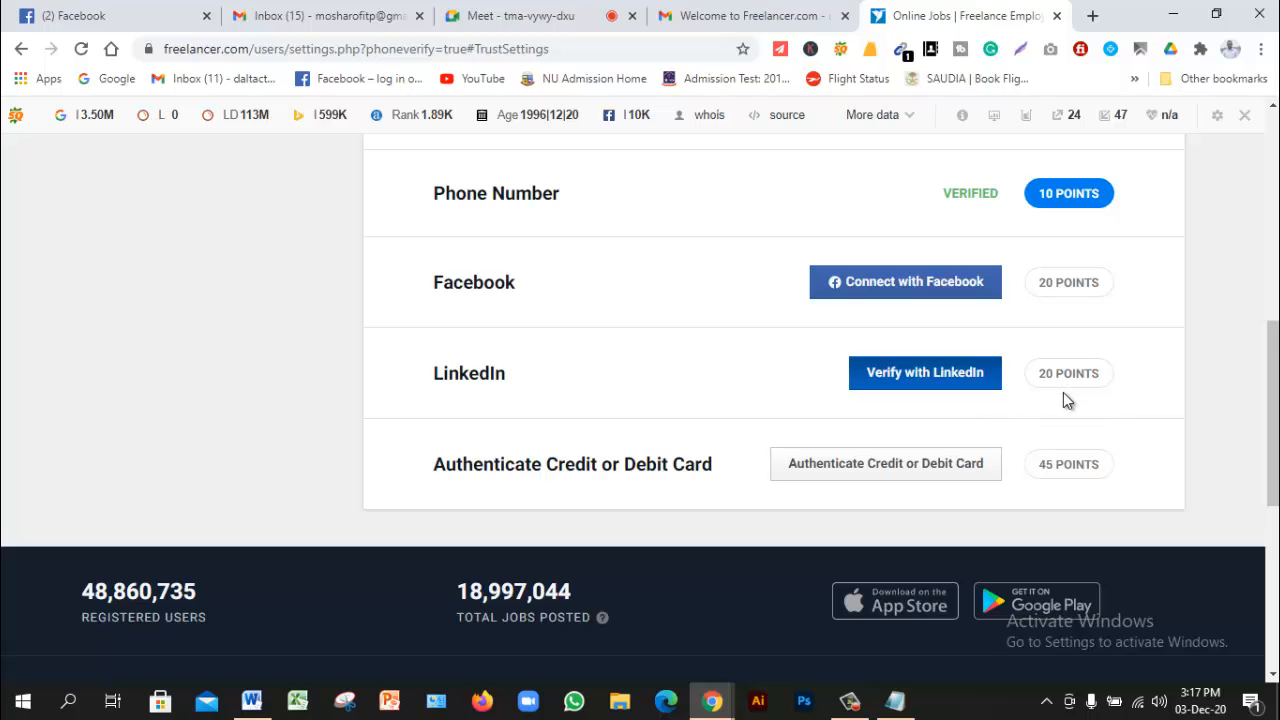
{"action": "scroll", "coordinate": [1063, 393], "scroll_direction": "up", "scroll_amount": 2}
{"action": "scroll", "coordinate": [1066, 408], "scroll_direction": "up", "scroll_amount": 1}
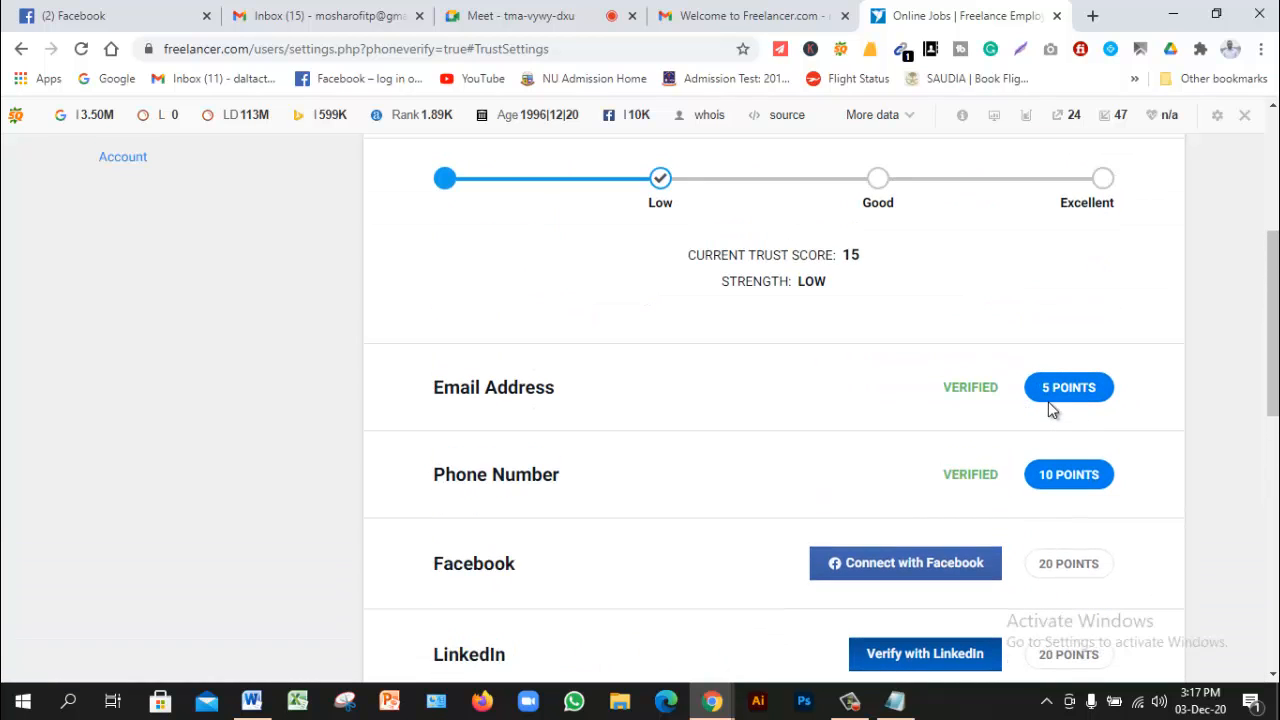
{"action": "scroll", "coordinate": [822, 434], "scroll_direction": "down", "scroll_amount": 2}
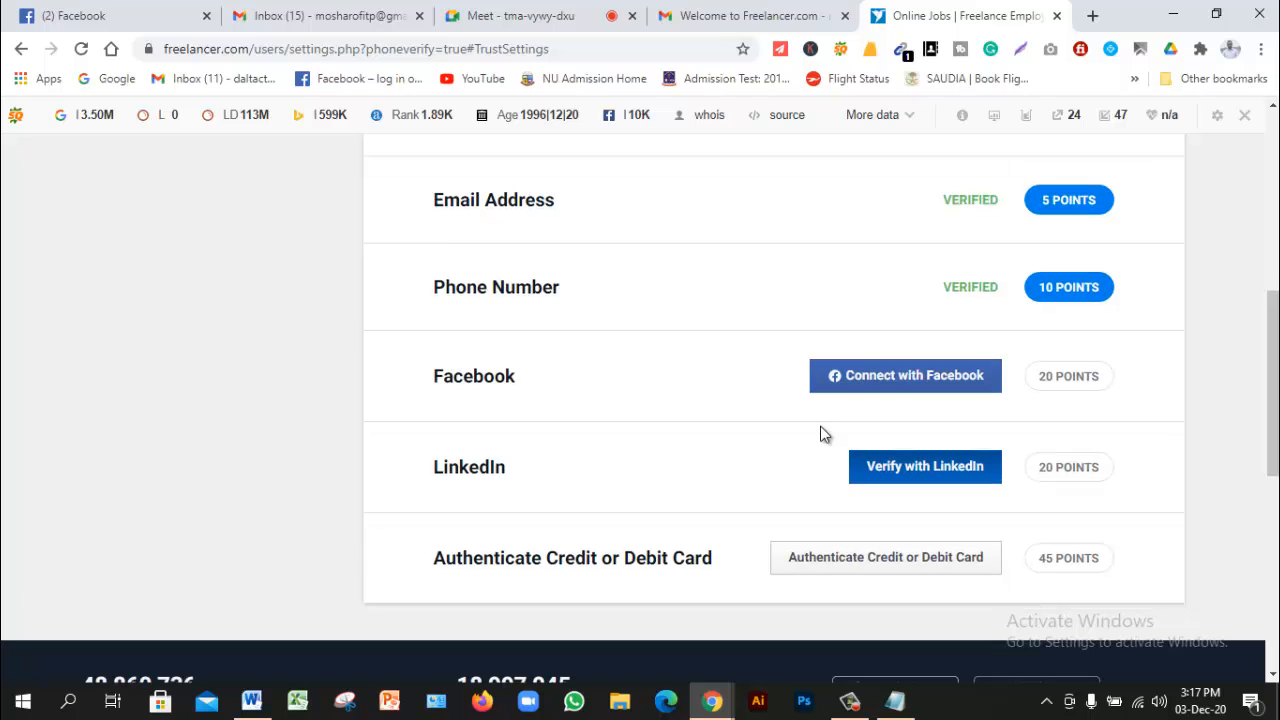
{"action": "scroll", "coordinate": [822, 434], "scroll_direction": "up", "scroll_amount": 6}
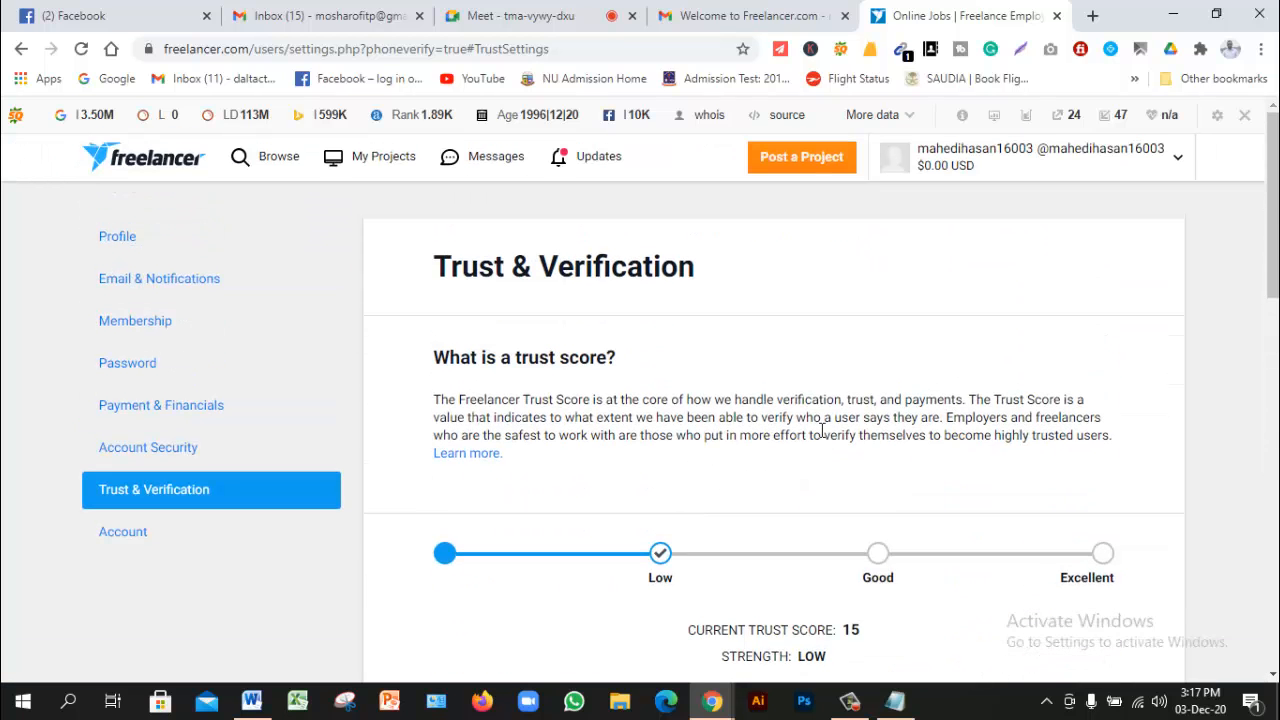
{"action": "left_click", "coordinate": [163, 541]}
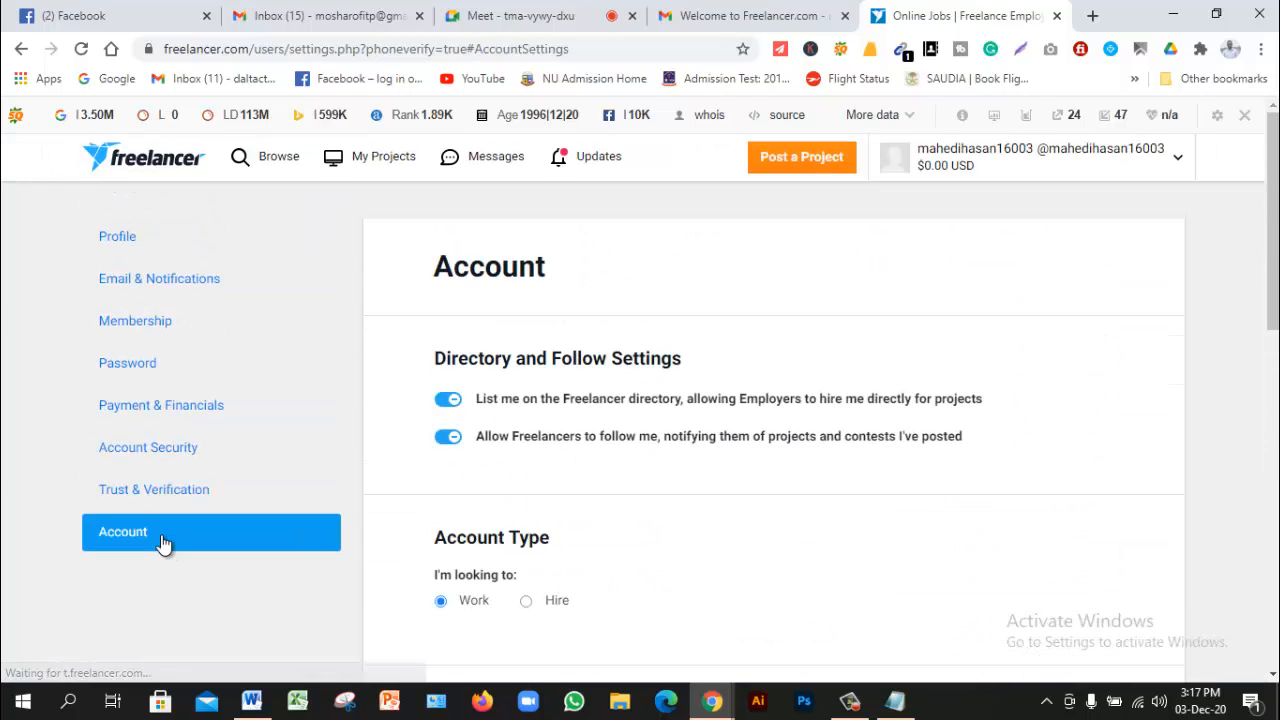
{"action": "scroll", "coordinate": [729, 462], "scroll_direction": "down", "scroll_amount": 3}
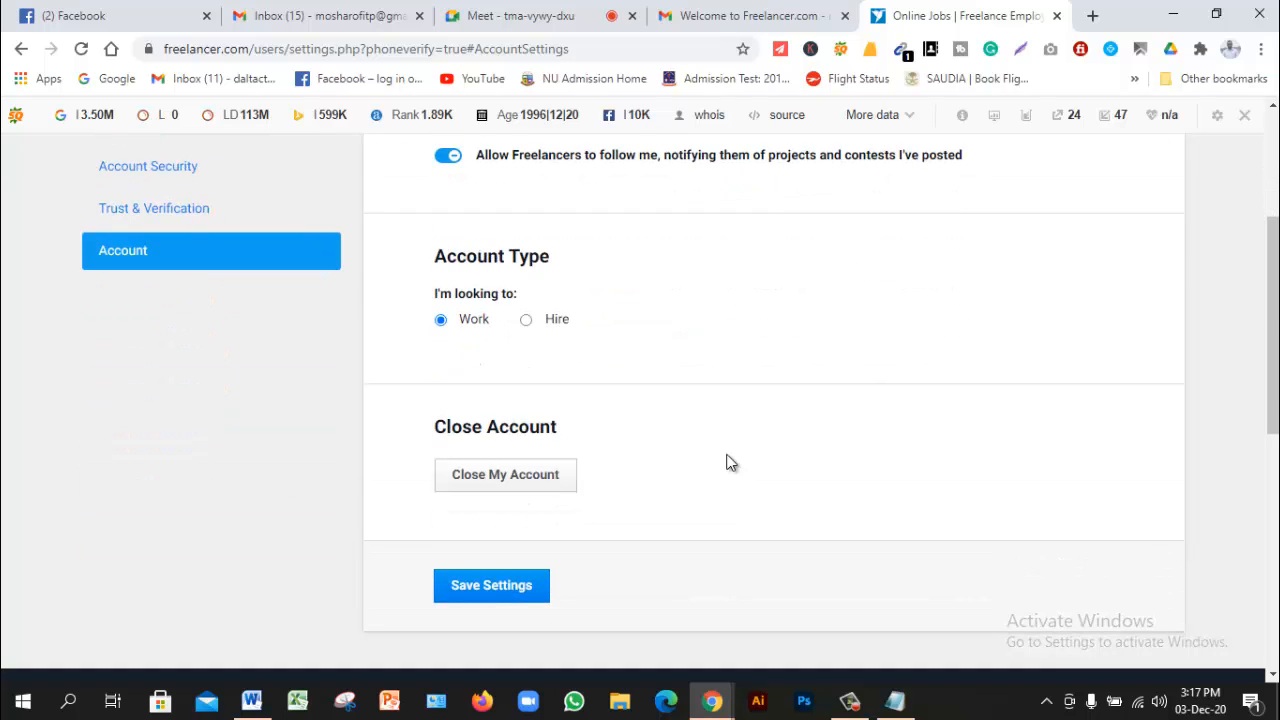
{"action": "scroll", "coordinate": [700, 460], "scroll_direction": "up", "scroll_amount": 1}
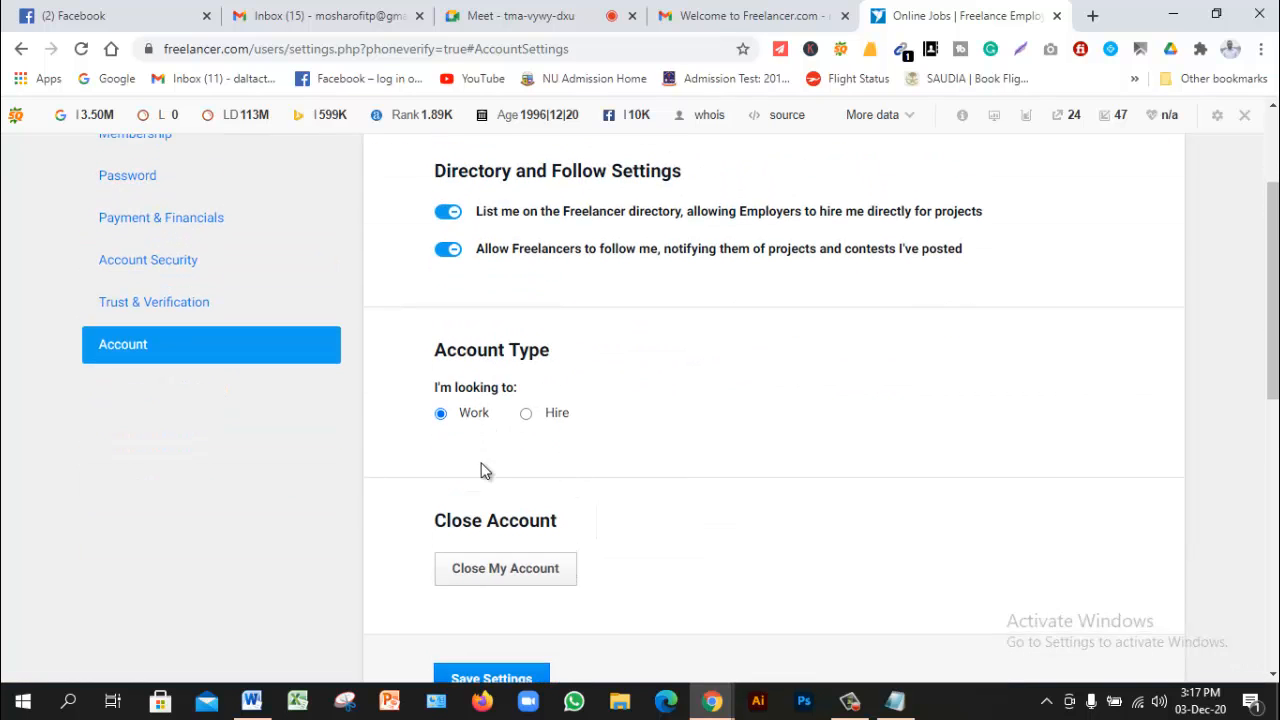
{"action": "scroll", "coordinate": [505, 500], "scroll_direction": "down", "scroll_amount": 1}
{"action": "scroll", "coordinate": [523, 535], "scroll_direction": "down", "scroll_amount": 1}
{"action": "scroll", "coordinate": [523, 533], "scroll_direction": "up", "scroll_amount": 4}
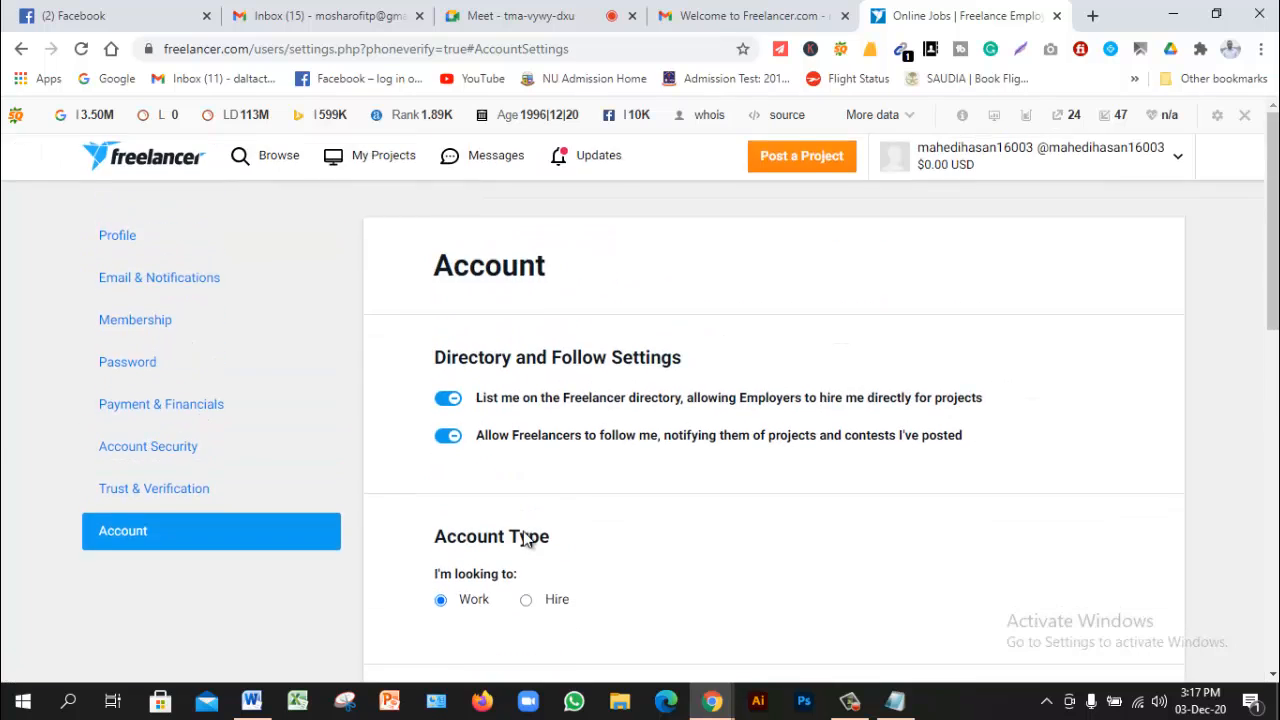
{"action": "scroll", "coordinate": [518, 510], "scroll_direction": "down", "scroll_amount": 3}
{"action": "scroll", "coordinate": [720, 528], "scroll_direction": "up", "scroll_amount": 3}
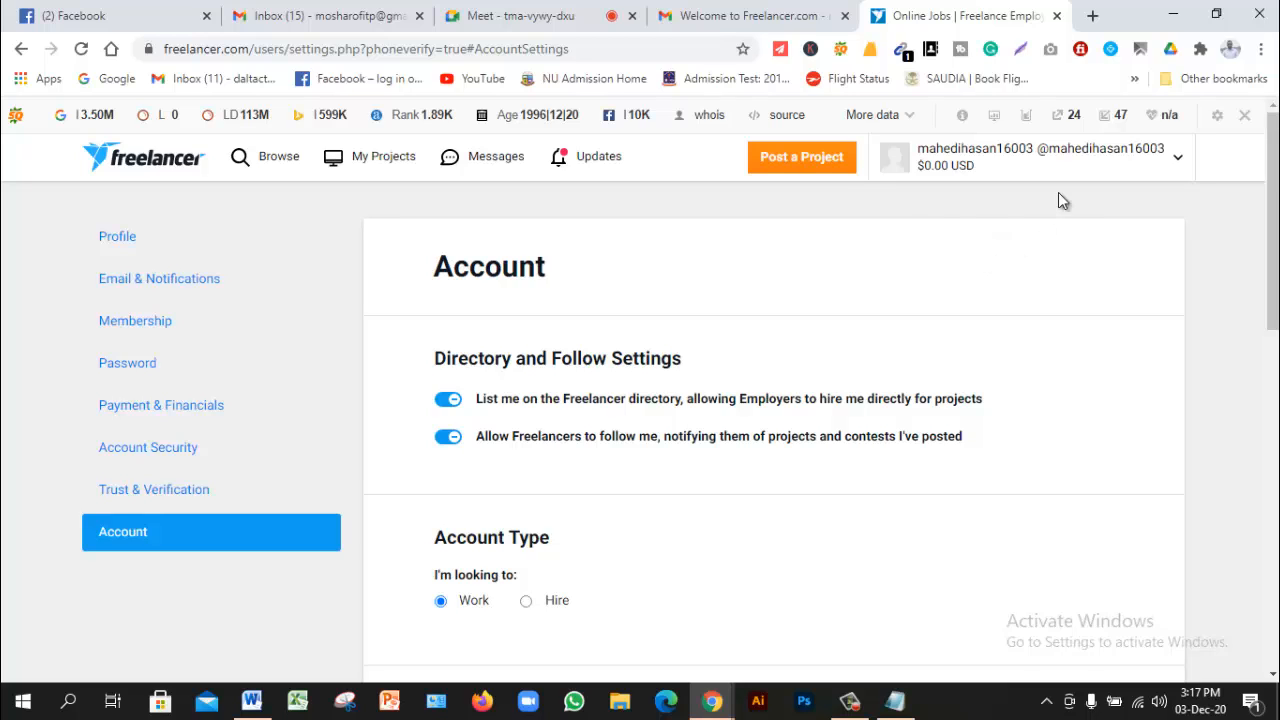
Open View Profile from the account menu and scroll to the verified phone and email.
{"action": "left_click", "coordinate": [1176, 165]}
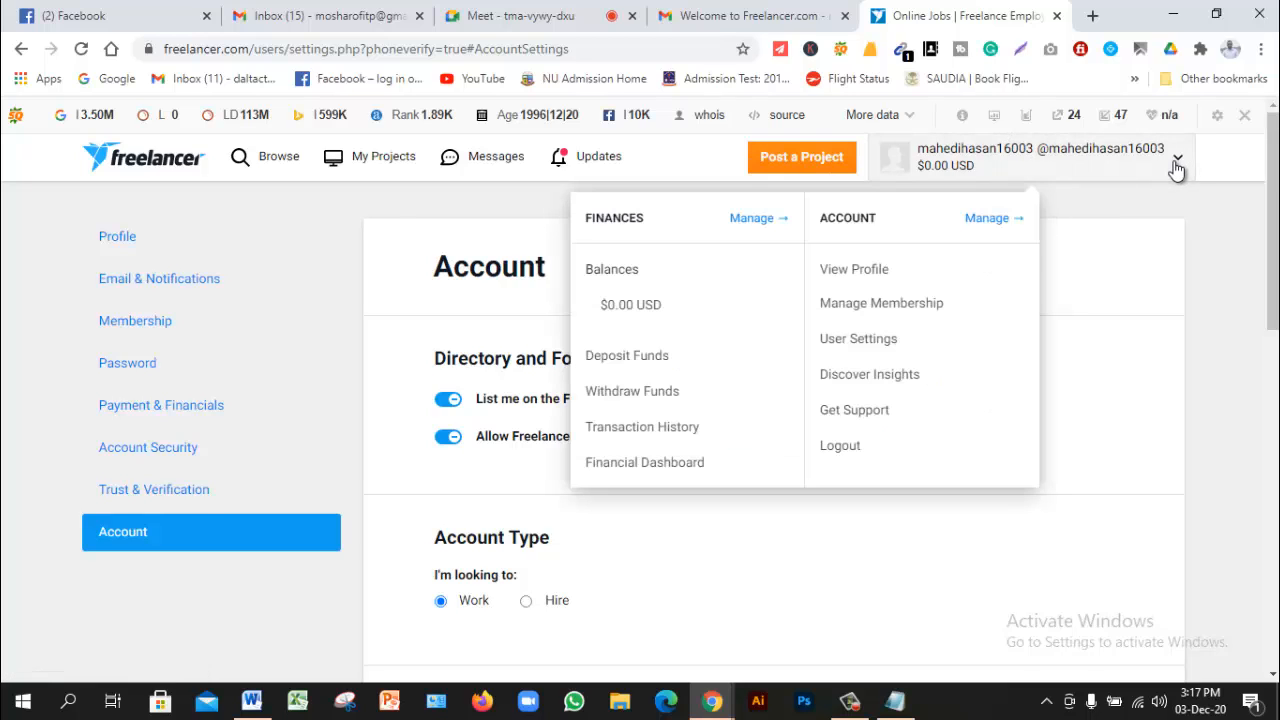
{"action": "left_click", "coordinate": [855, 270]}
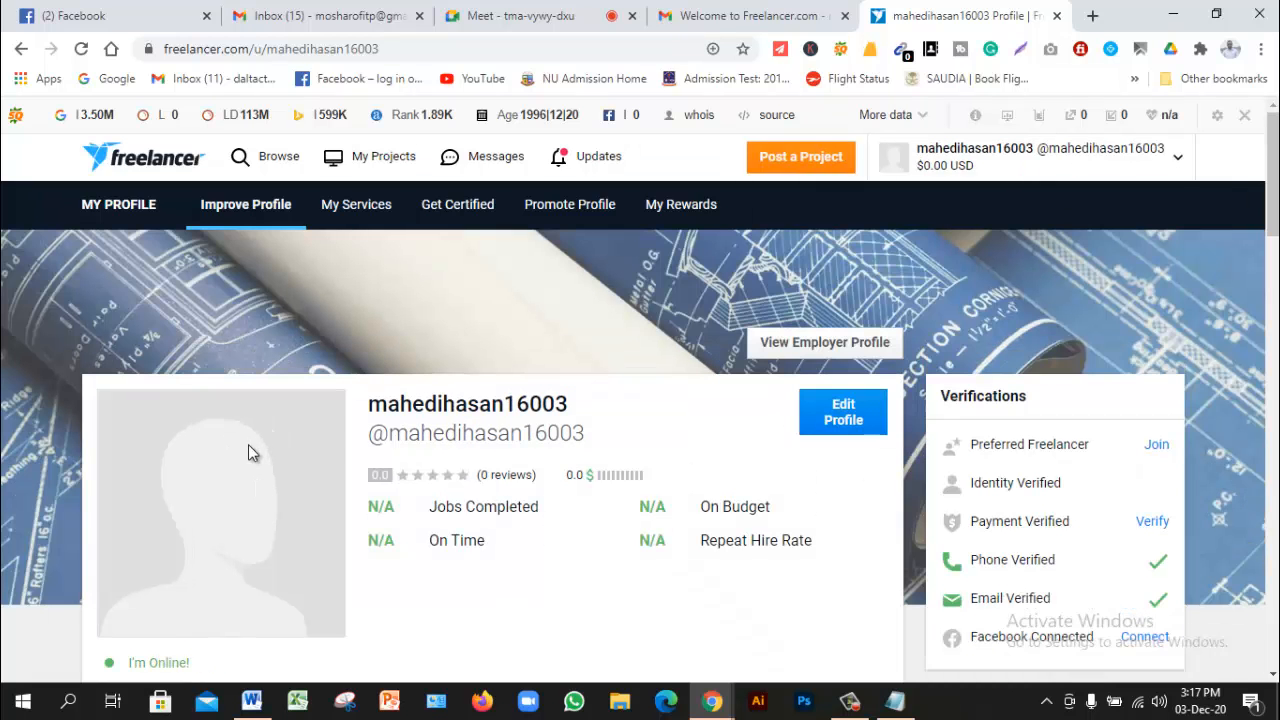
{"action": "scroll", "coordinate": [255, 472], "scroll_direction": "down", "scroll_amount": 2}
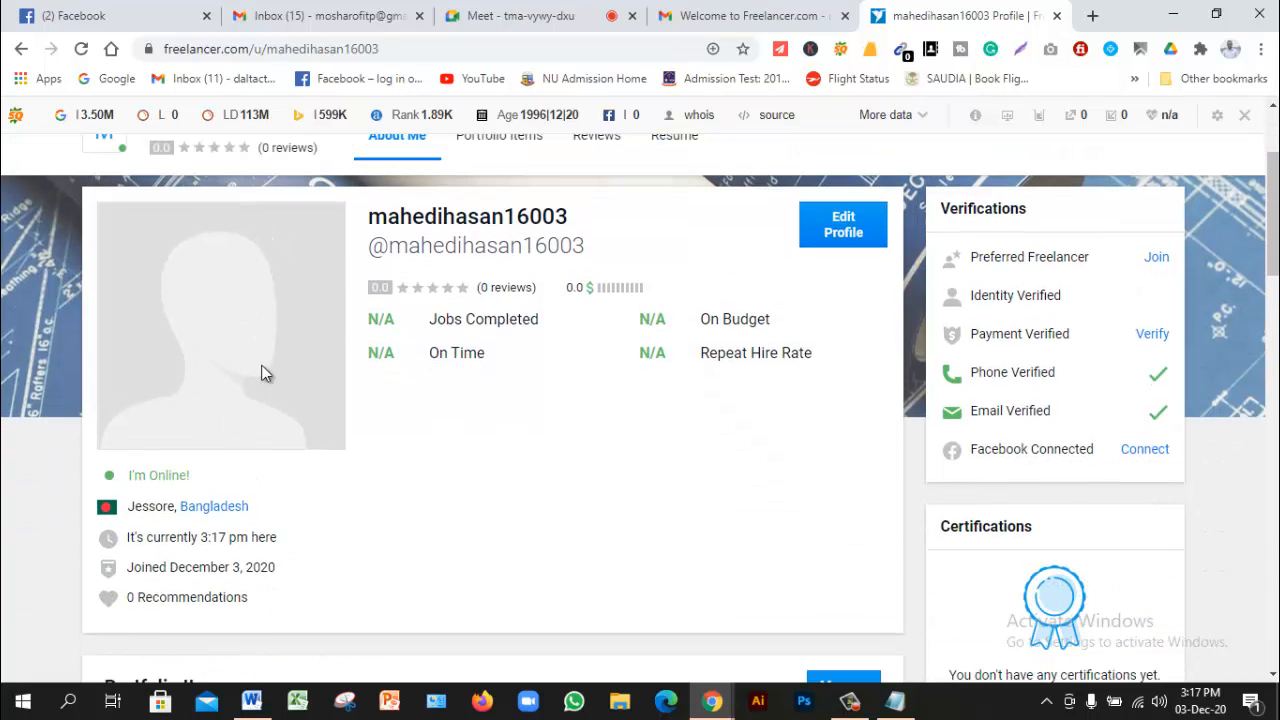
Open Edit Profile and click through the Professional Headline, Summary and Hourly Rate fields.
{"action": "left_click", "coordinate": [852, 228]}
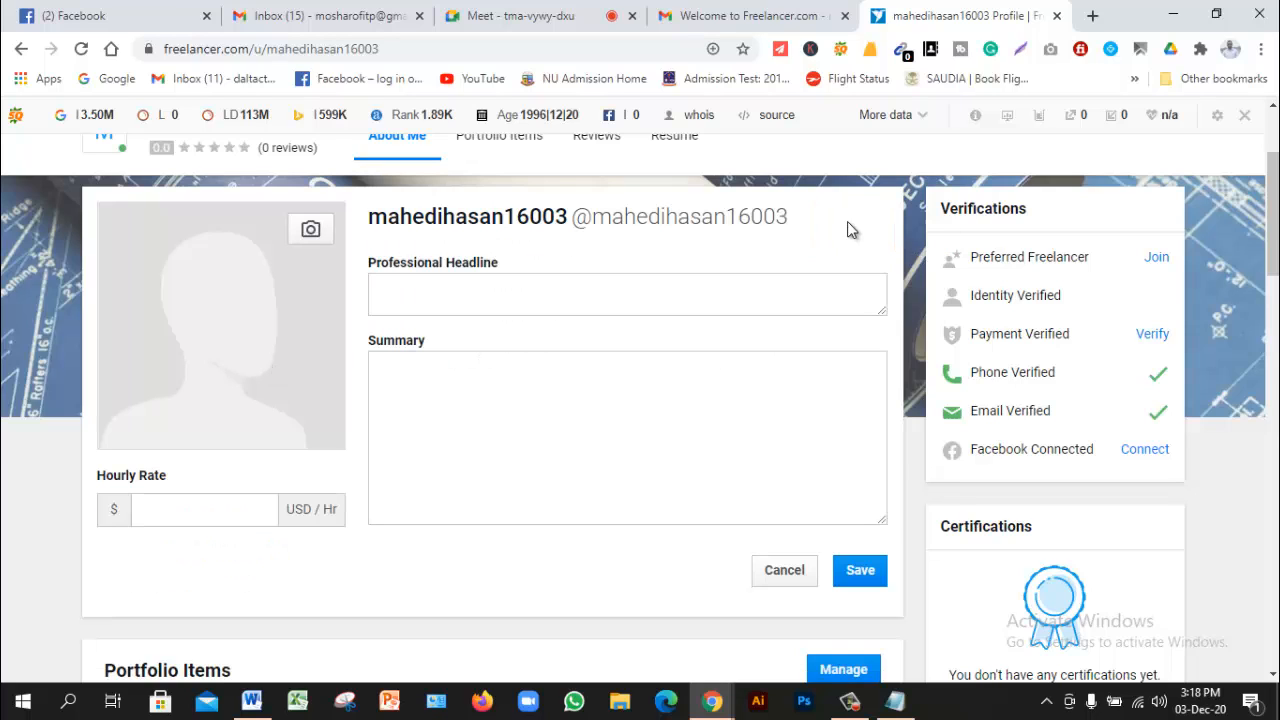
{"action": "left_click", "coordinate": [494, 300]}
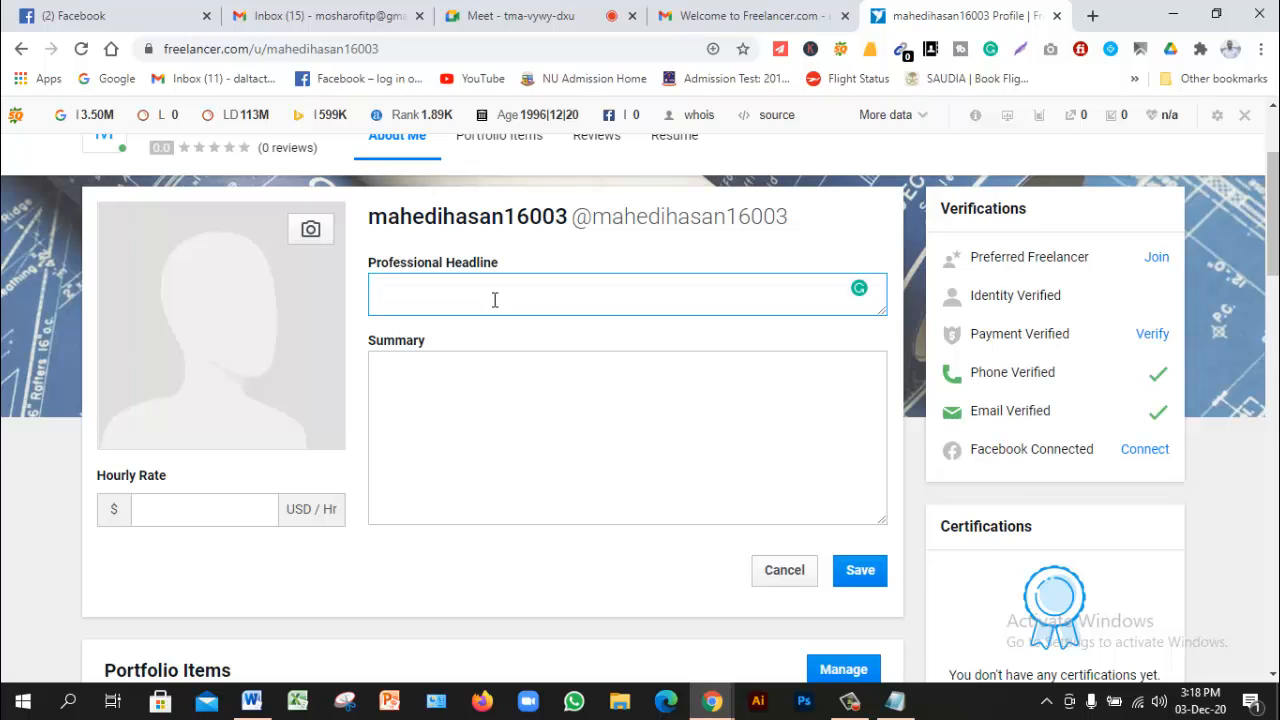
{"action": "left_click", "coordinate": [442, 360]}
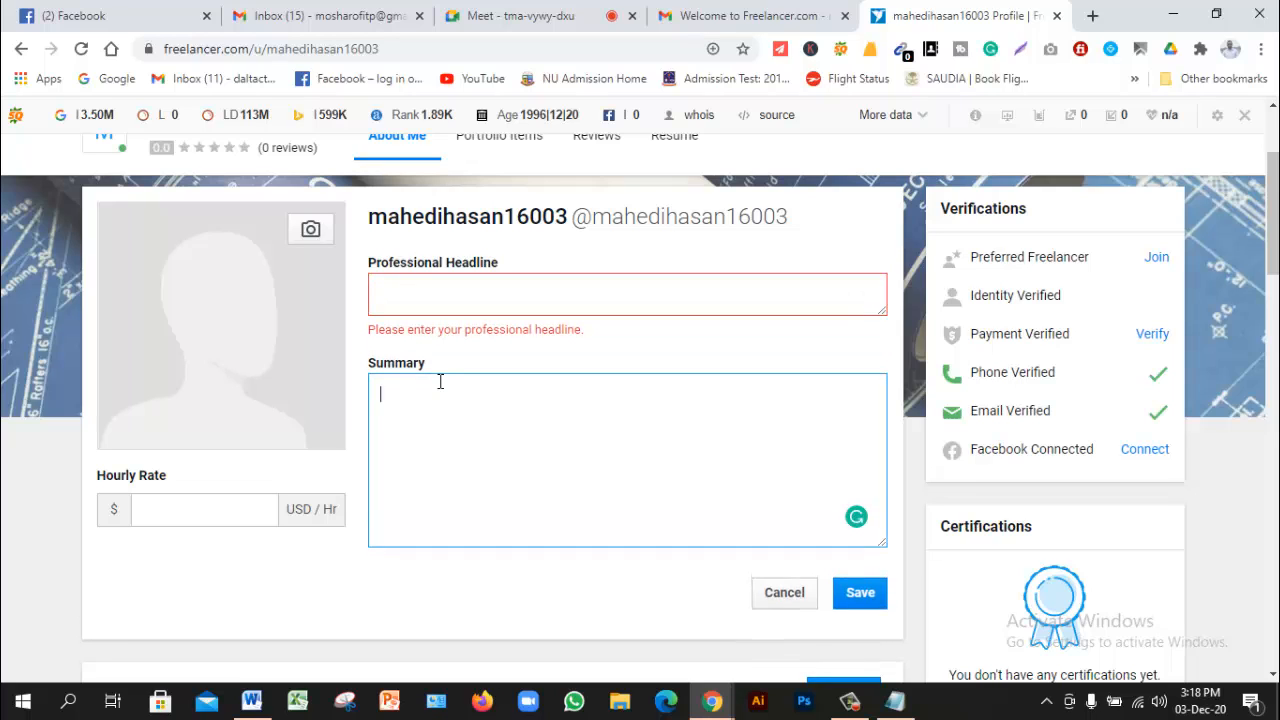
{"action": "scroll", "coordinate": [444, 397], "scroll_direction": "down", "scroll_amount": 1}
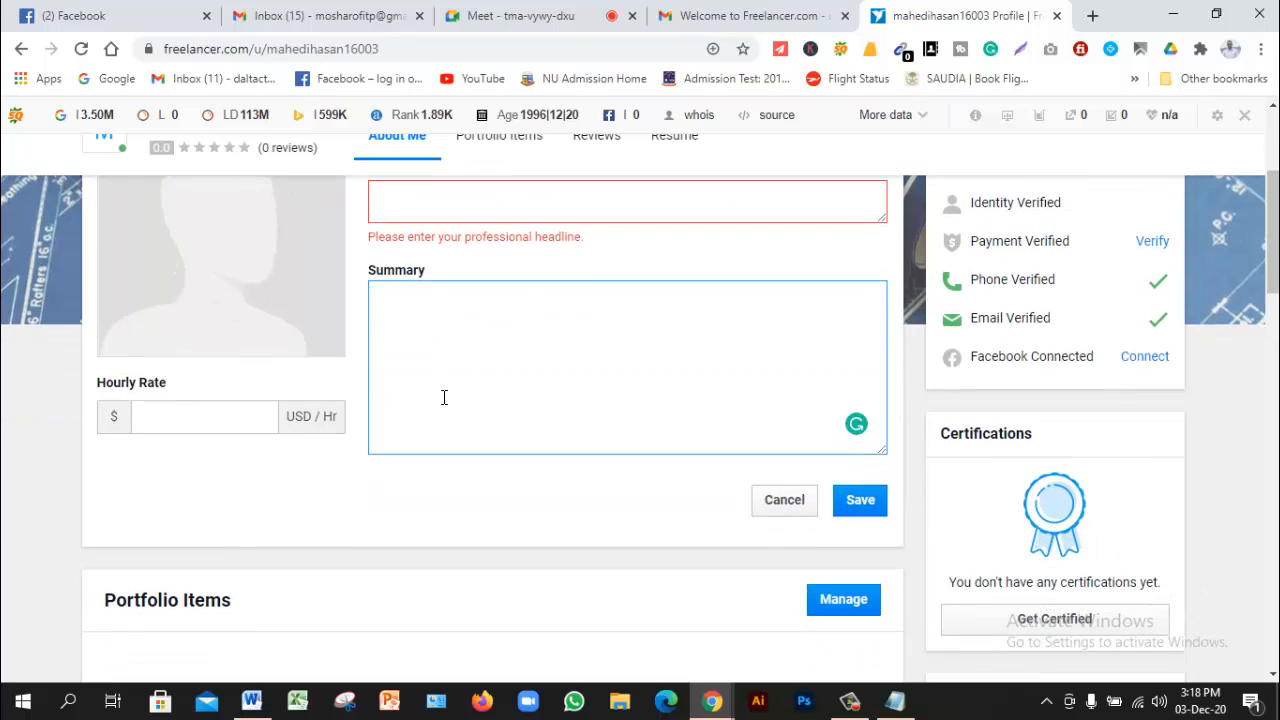
{"action": "left_click", "coordinate": [176, 408]}
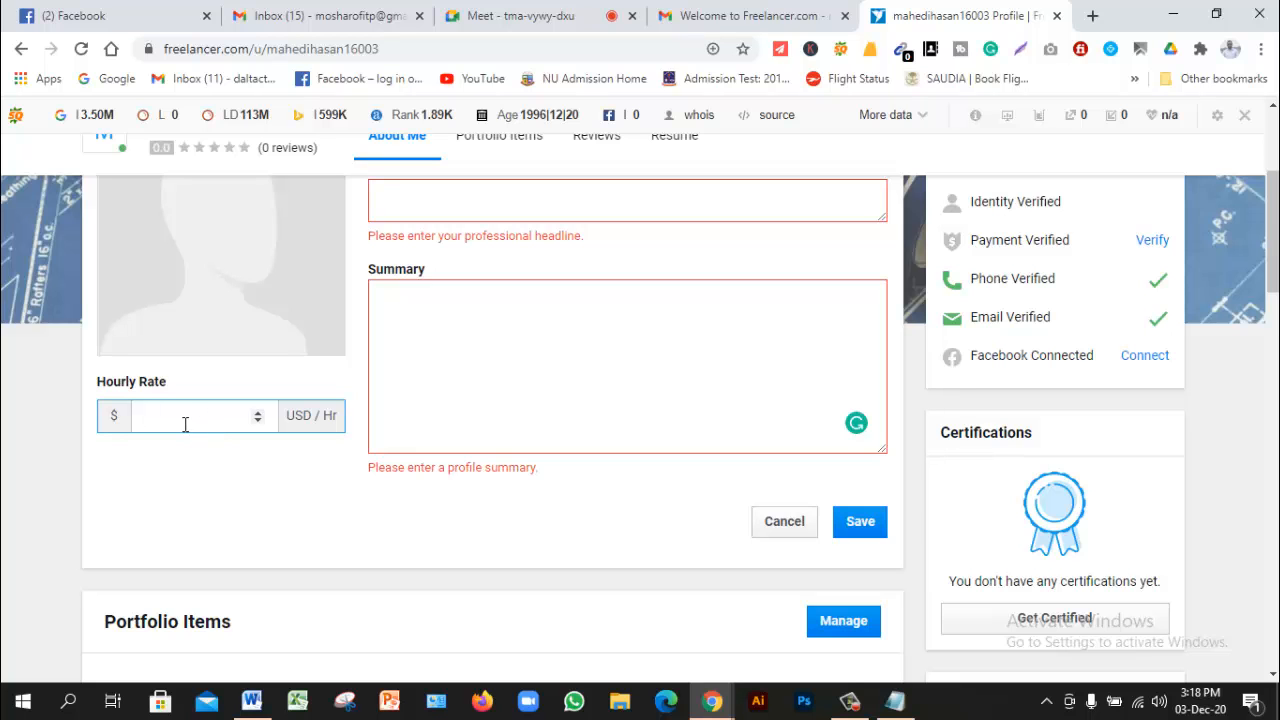
Scroll down to the empty Experience, Education and Qualifications sections.
{"action": "scroll", "coordinate": [185, 424], "scroll_direction": "down", "scroll_amount": 6}
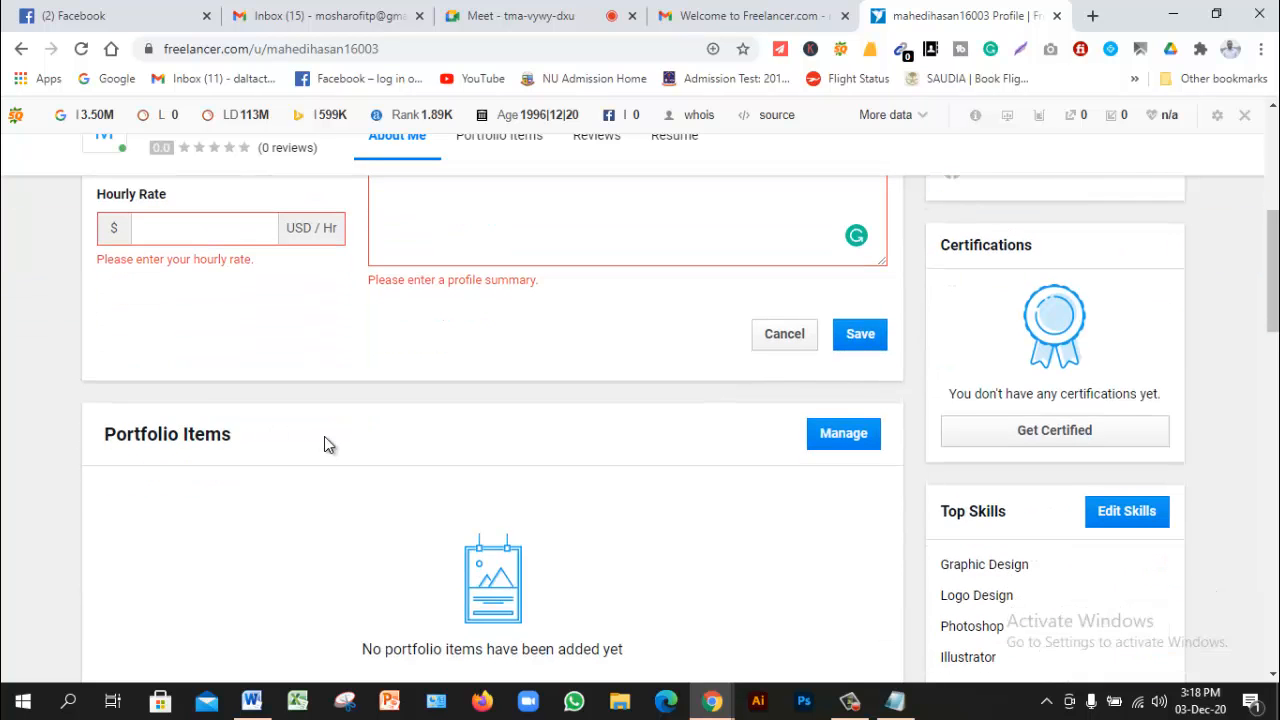
{"action": "scroll", "coordinate": [324, 436], "scroll_direction": "down", "scroll_amount": 5}
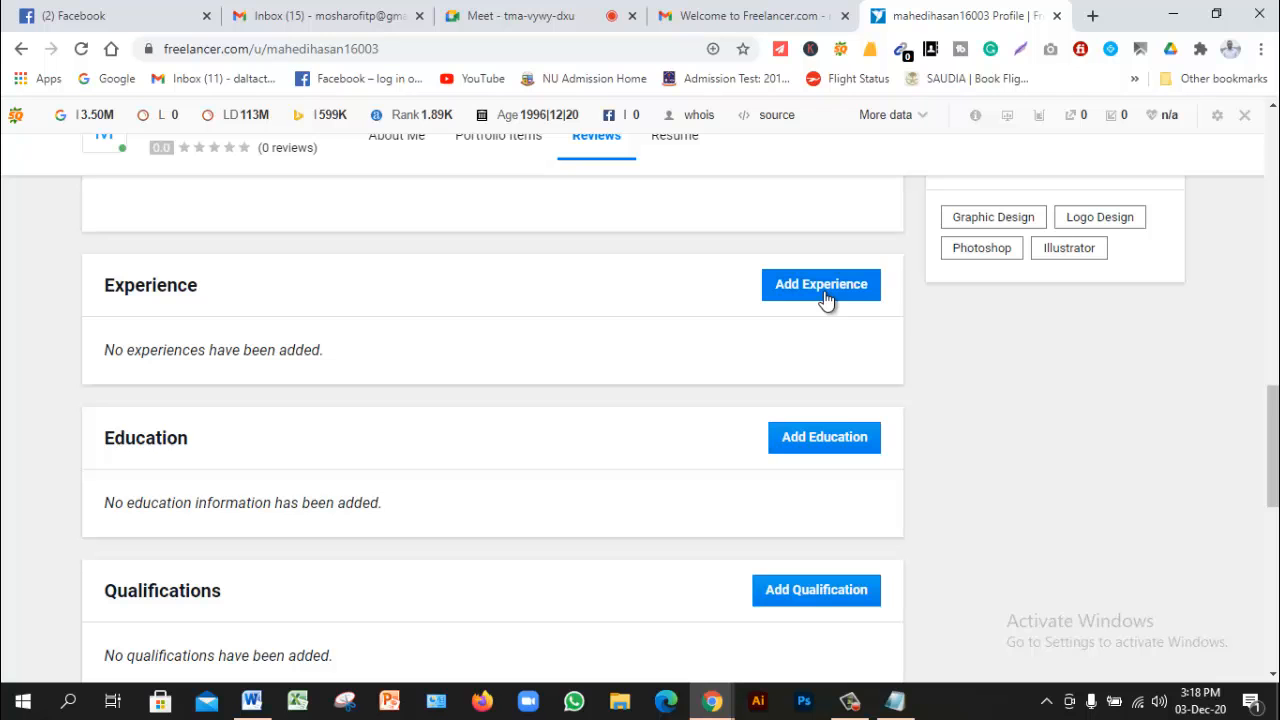
{"action": "scroll", "coordinate": [563, 372], "scroll_direction": "up", "scroll_amount": 8}
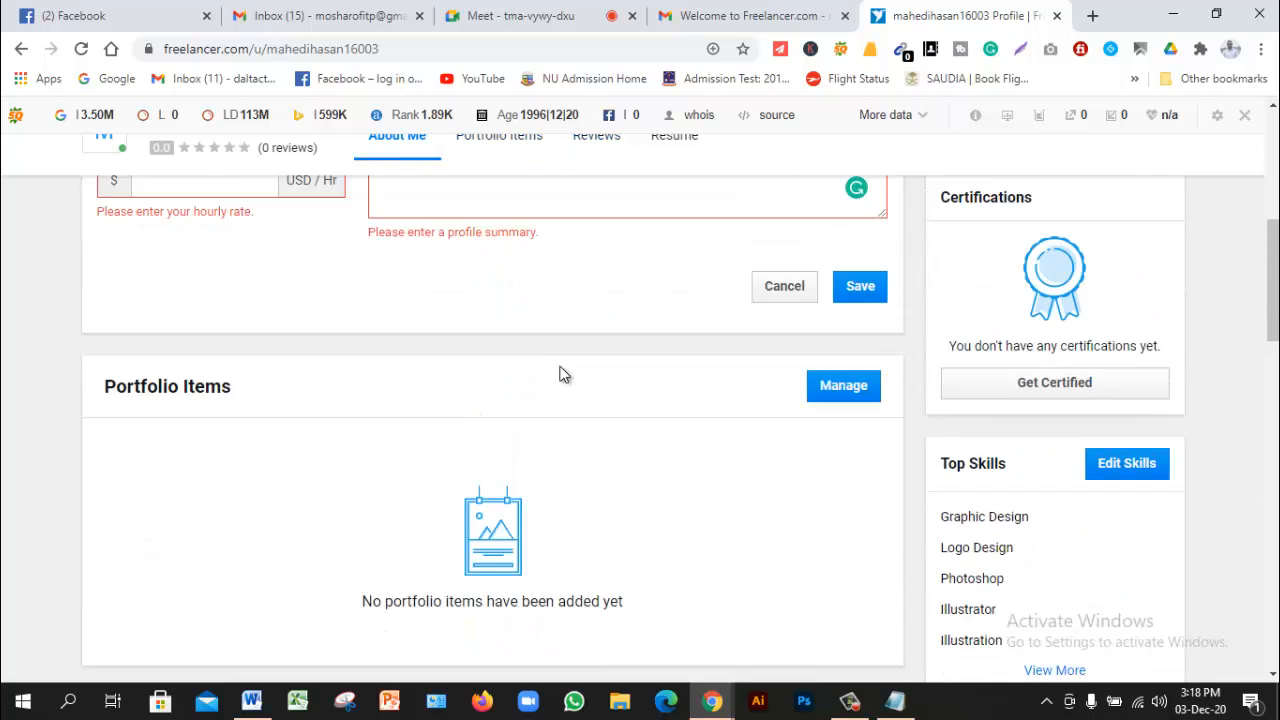
{"action": "scroll", "coordinate": [562, 372], "scroll_direction": "up", "scroll_amount": 5}
{"action": "scroll", "coordinate": [562, 370], "scroll_direction": "down", "scroll_amount": 3}
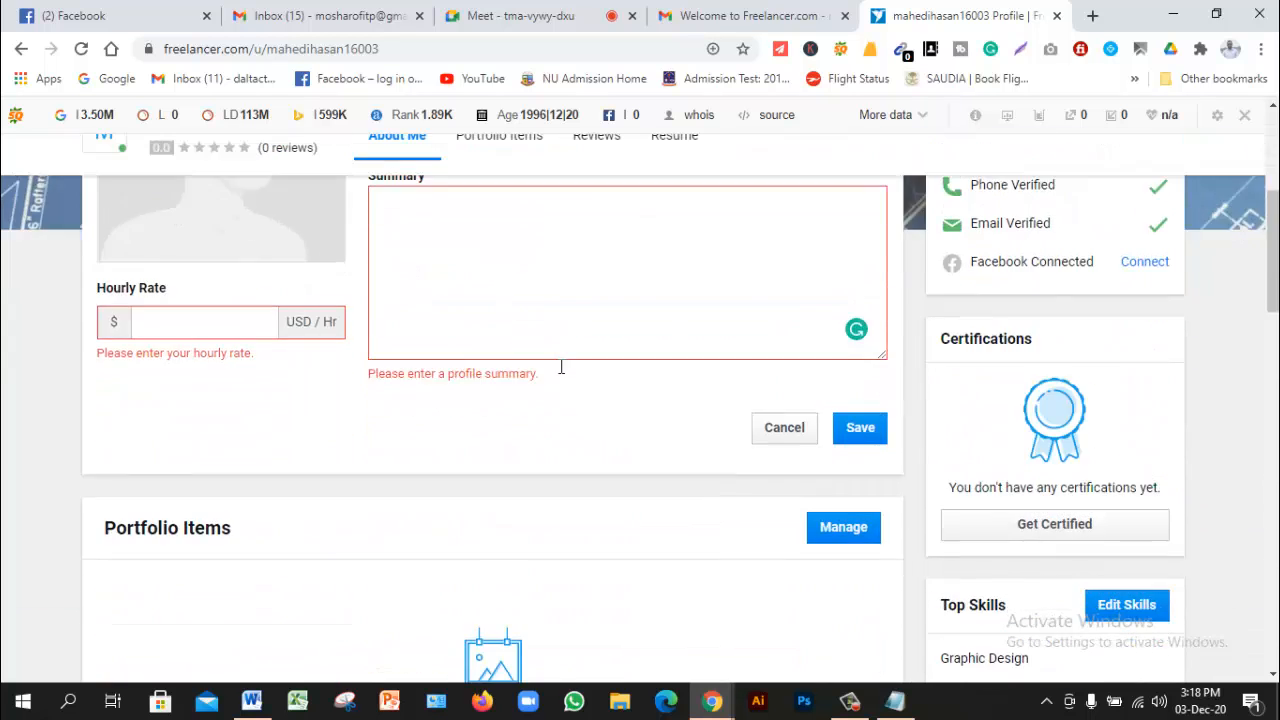
{"action": "scroll", "coordinate": [561, 368], "scroll_direction": "down", "scroll_amount": 8}
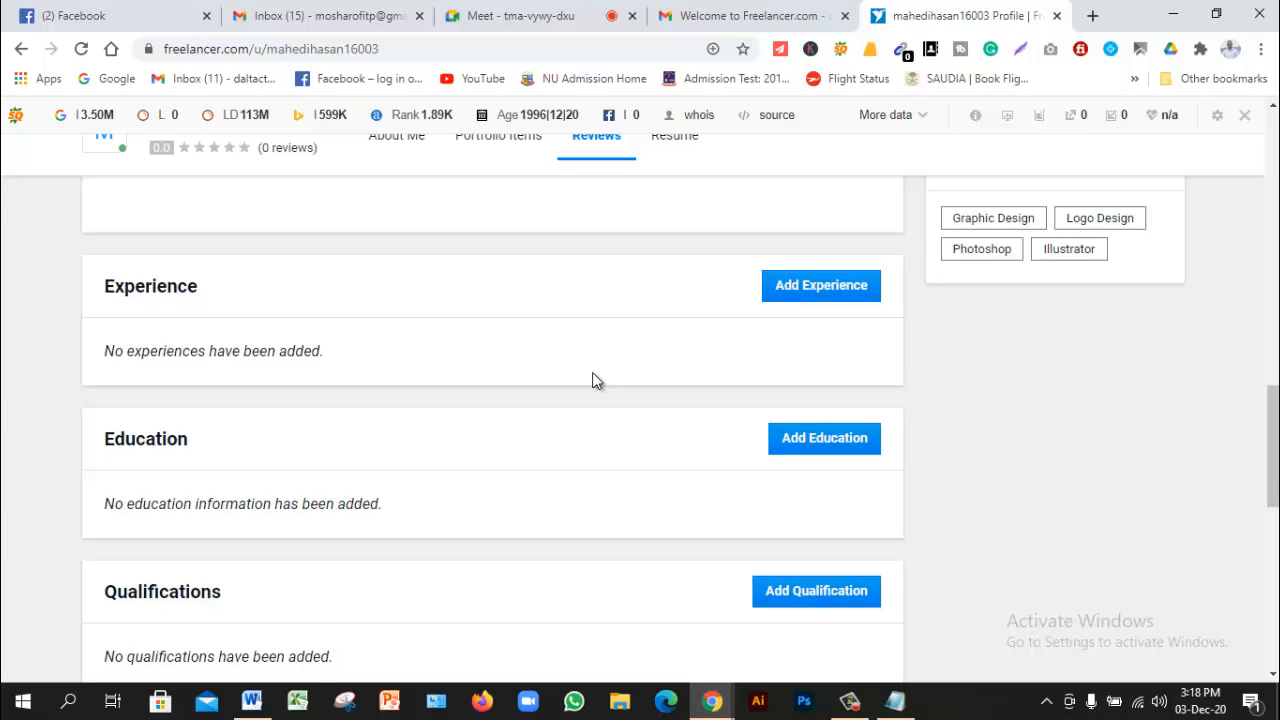
Add a new work experience entry with the title 'Graphic Designer'.
{"action": "scroll", "coordinate": [592, 376], "scroll_direction": "up", "scroll_amount": 2}
{"action": "left_click", "coordinate": [823, 480]}
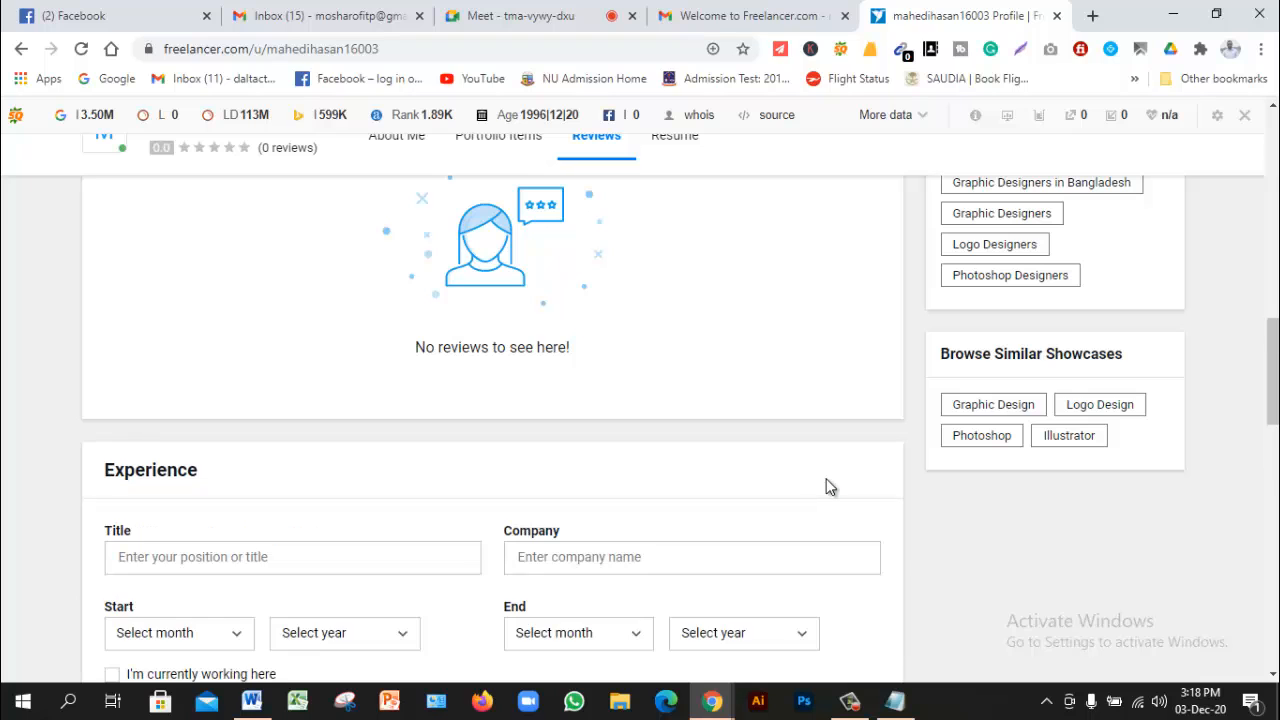
{"action": "scroll", "coordinate": [795, 488], "scroll_direction": "down", "scroll_amount": 1}
{"action": "left_click", "coordinate": [392, 465]}
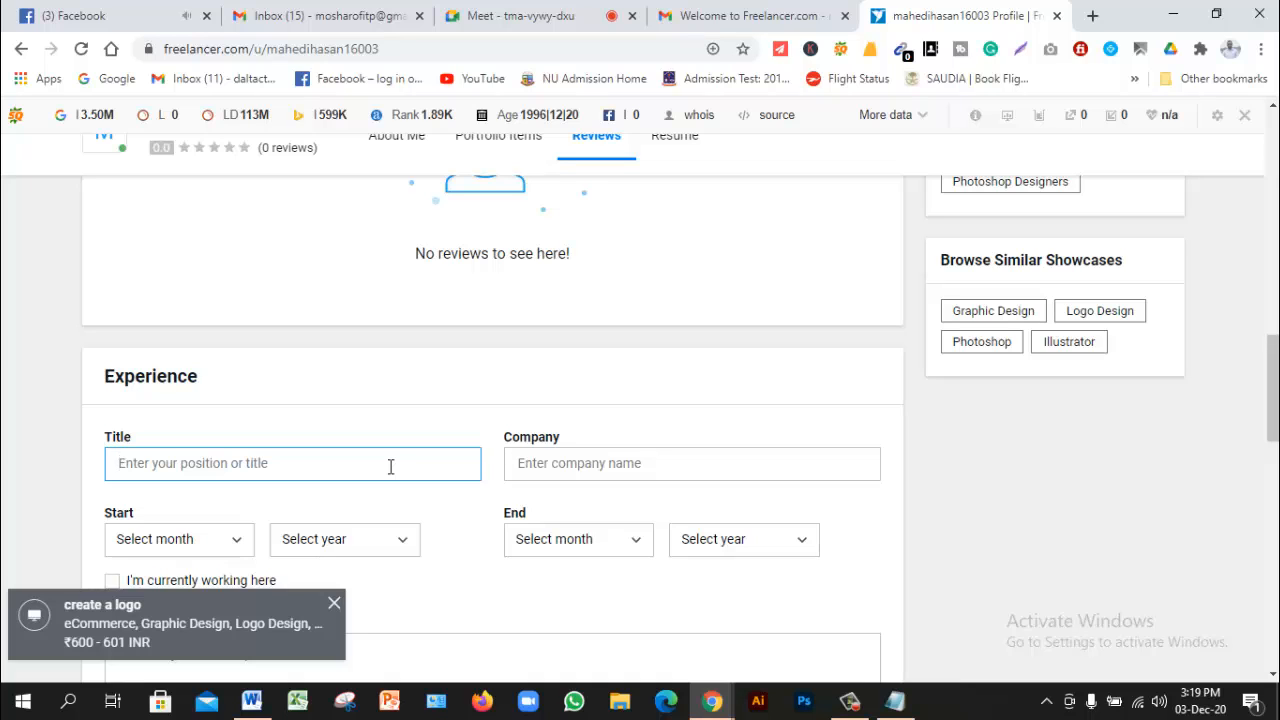
{"action": "left_click", "coordinate": [852, 704]}
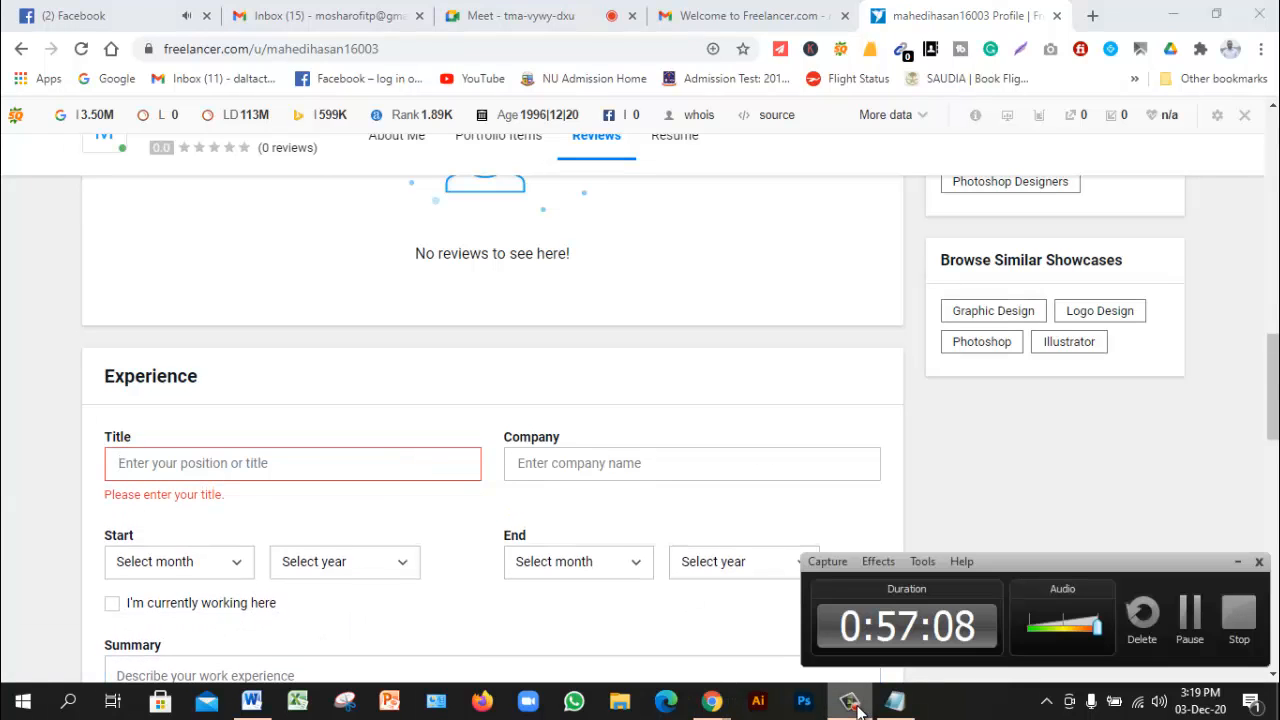
{"action": "left_click", "coordinate": [852, 704]}
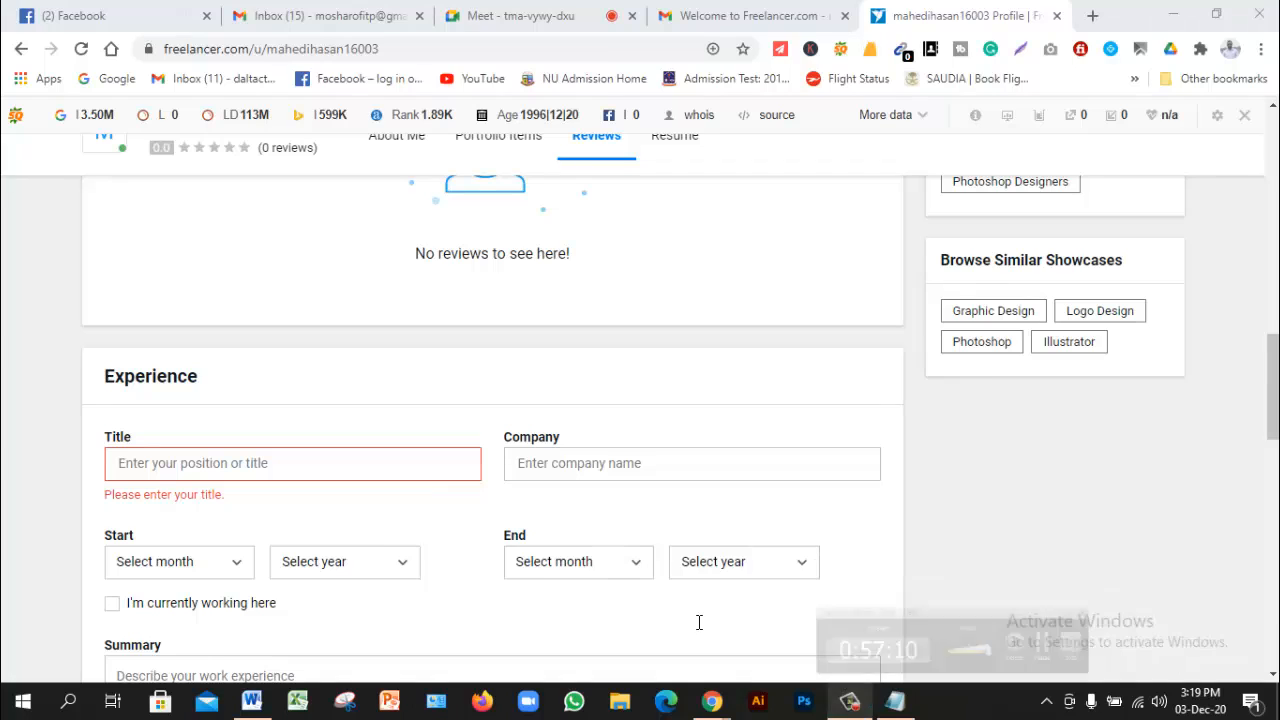
{"action": "left_click", "coordinate": [424, 472]}
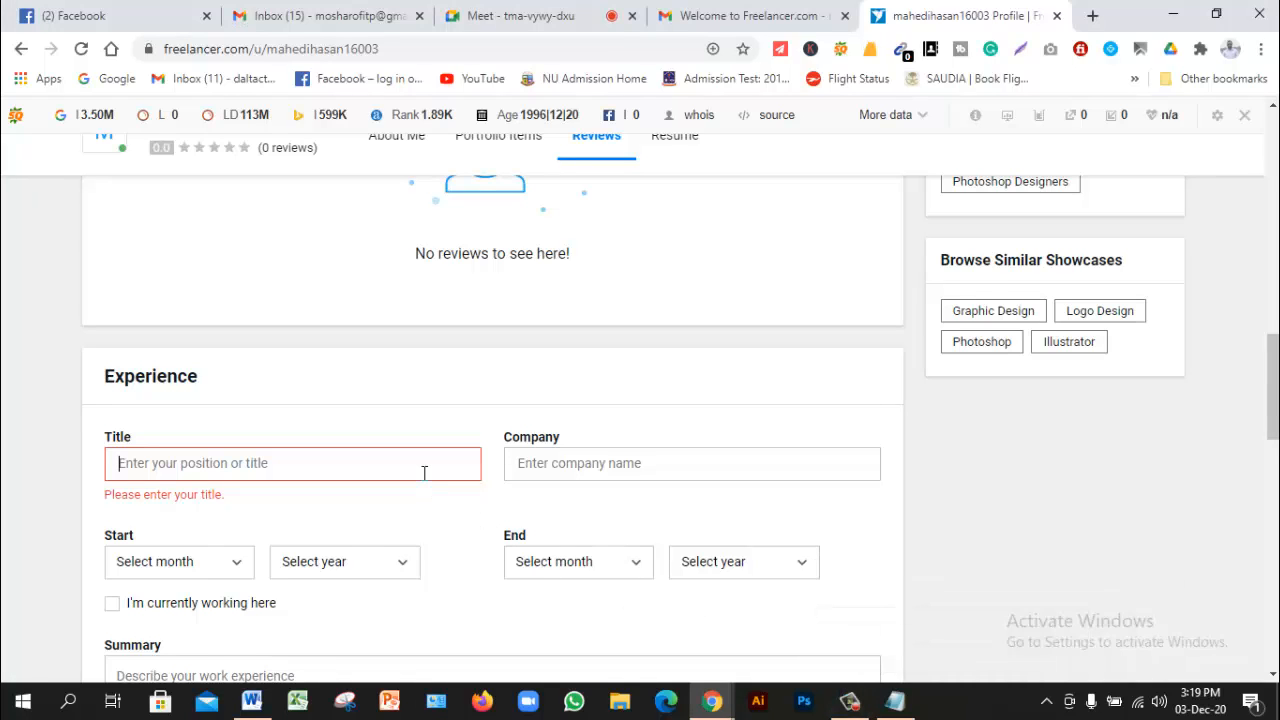
{"action": "type", "text": "Graph"}
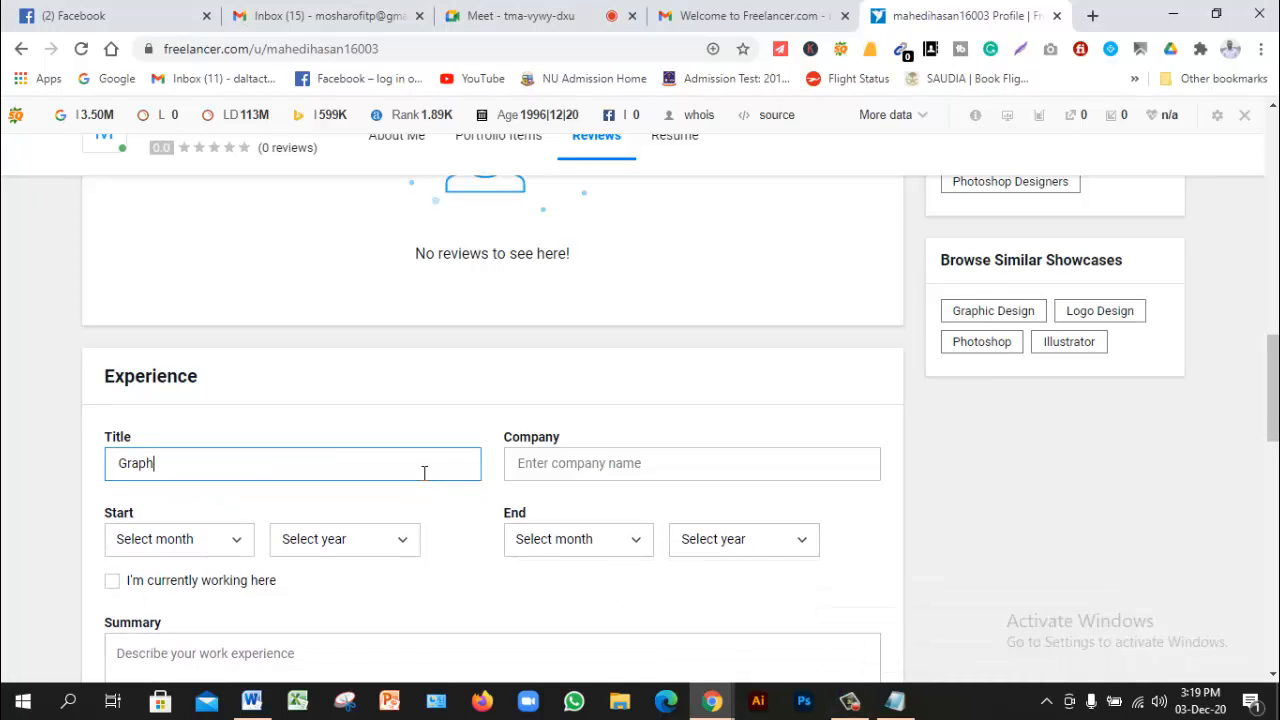
{"action": "type", "text": "ic Designer"}
{"action": "left_click", "coordinate": [607, 463]}
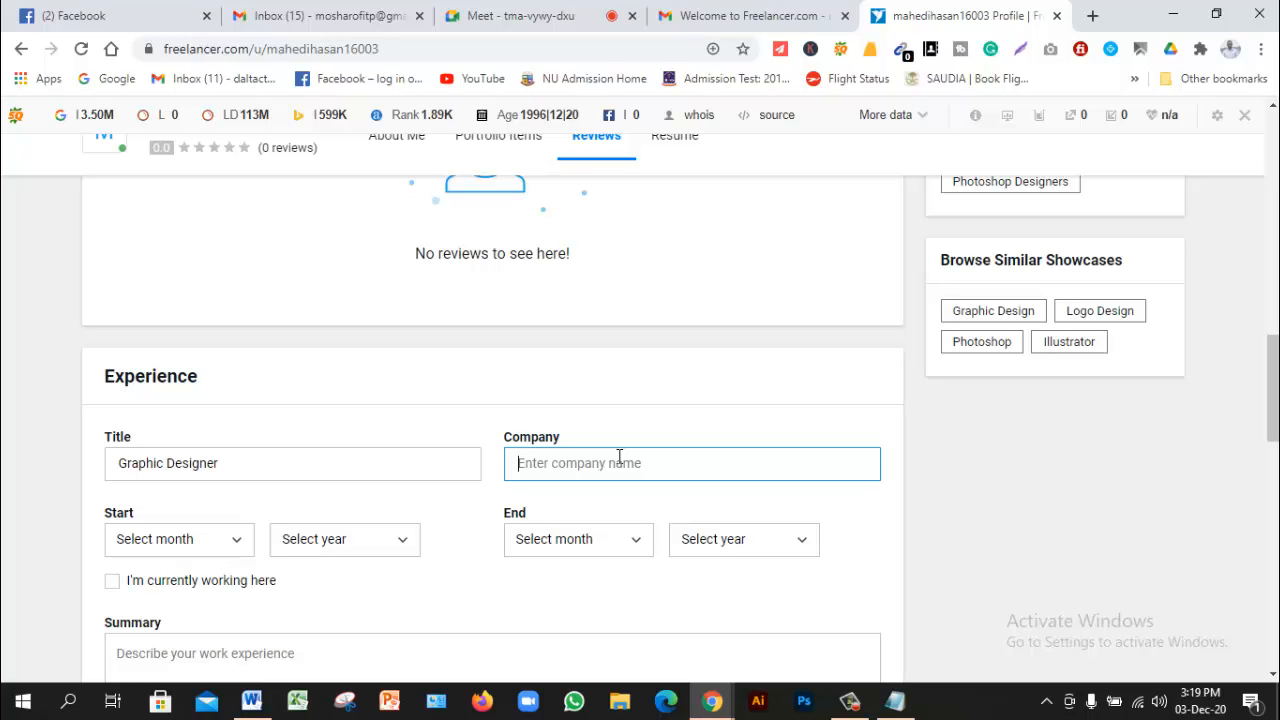
Enter company Pran RFL Group, start date January 2015, and mark it as the current job.
{"action": "type", "text": "Pran RFL Group"}
{"action": "scroll", "coordinate": [619, 457], "scroll_direction": "down", "scroll_amount": 2}
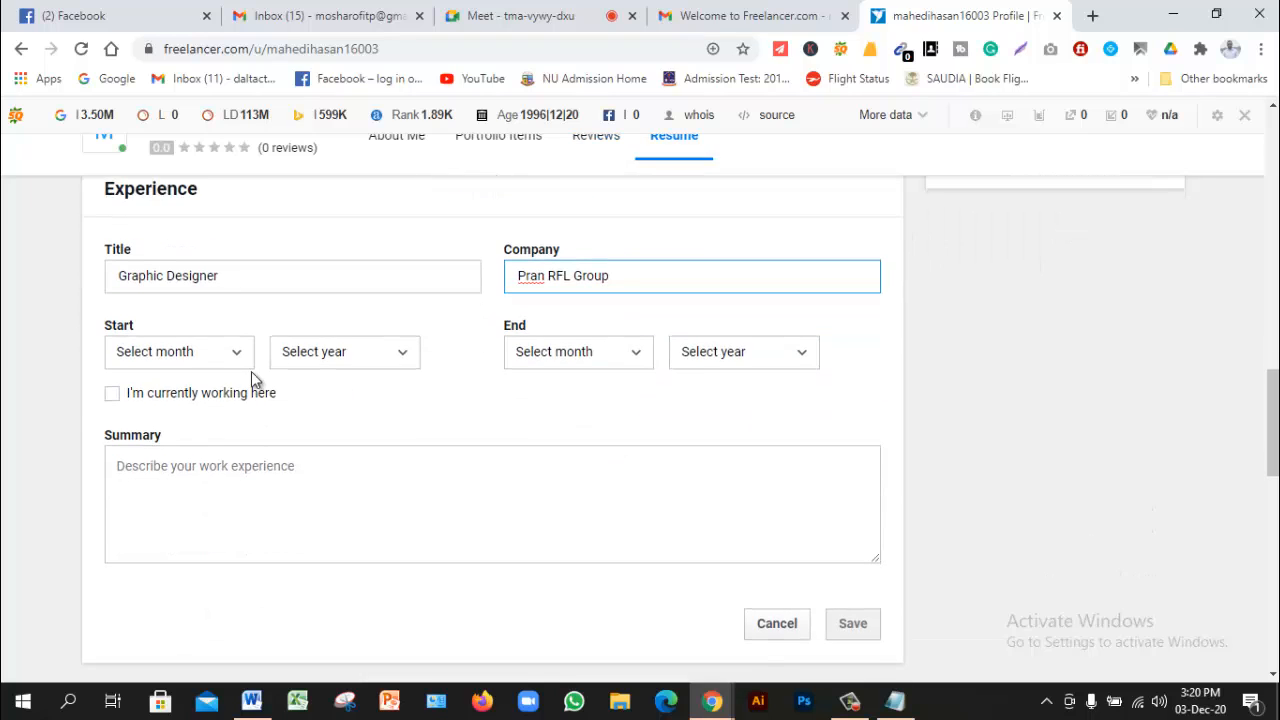
{"action": "left_click", "coordinate": [240, 358]}
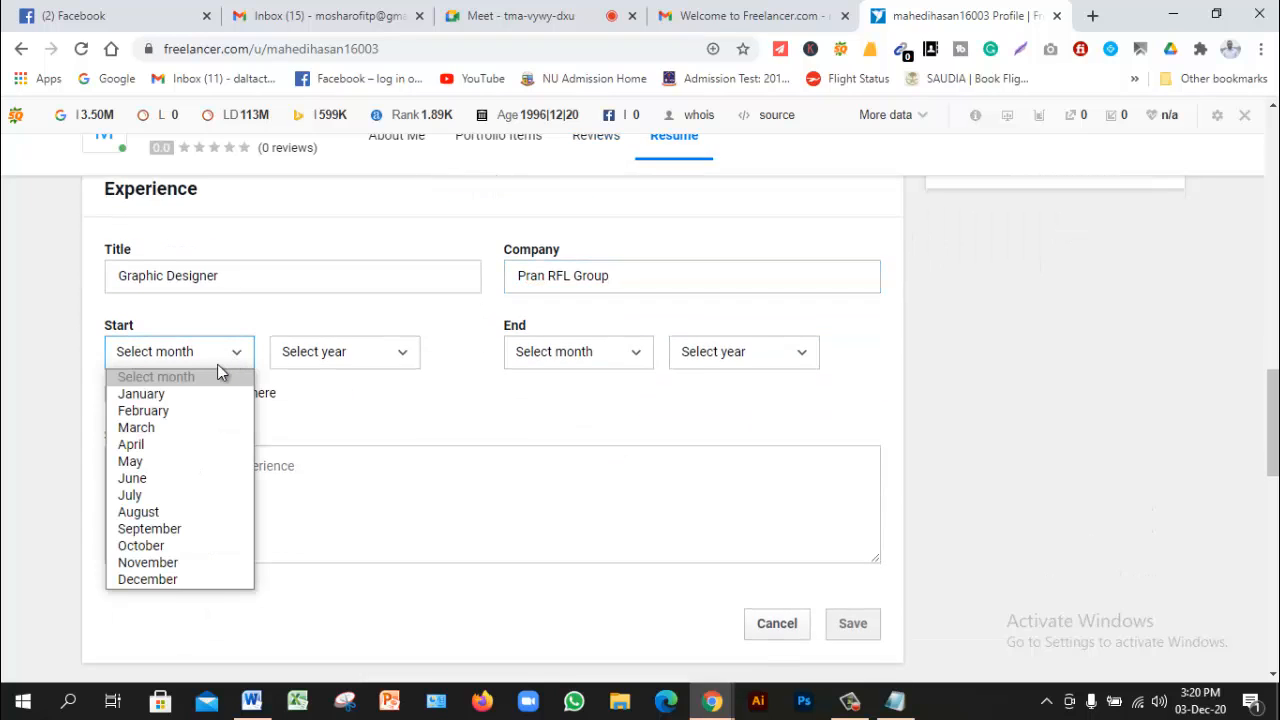
{"action": "left_click", "coordinate": [190, 394]}
{"action": "left_click", "coordinate": [333, 351]}
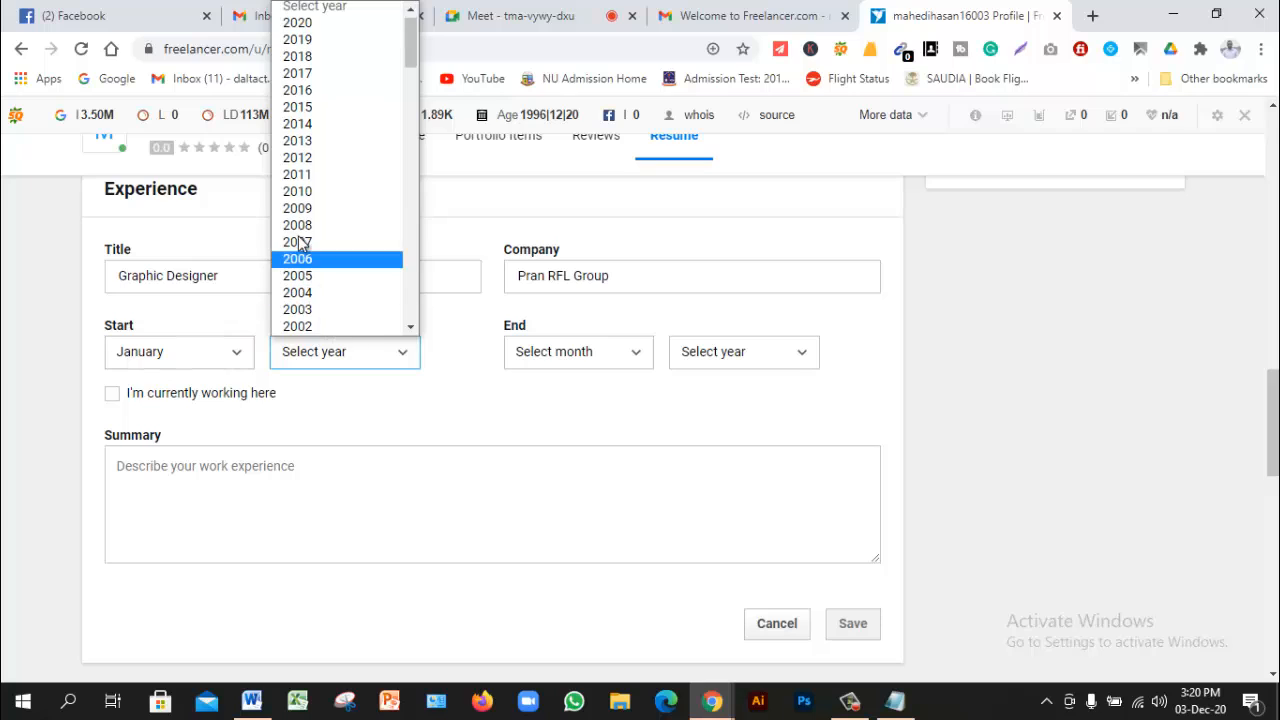
{"action": "left_click", "coordinate": [325, 107]}
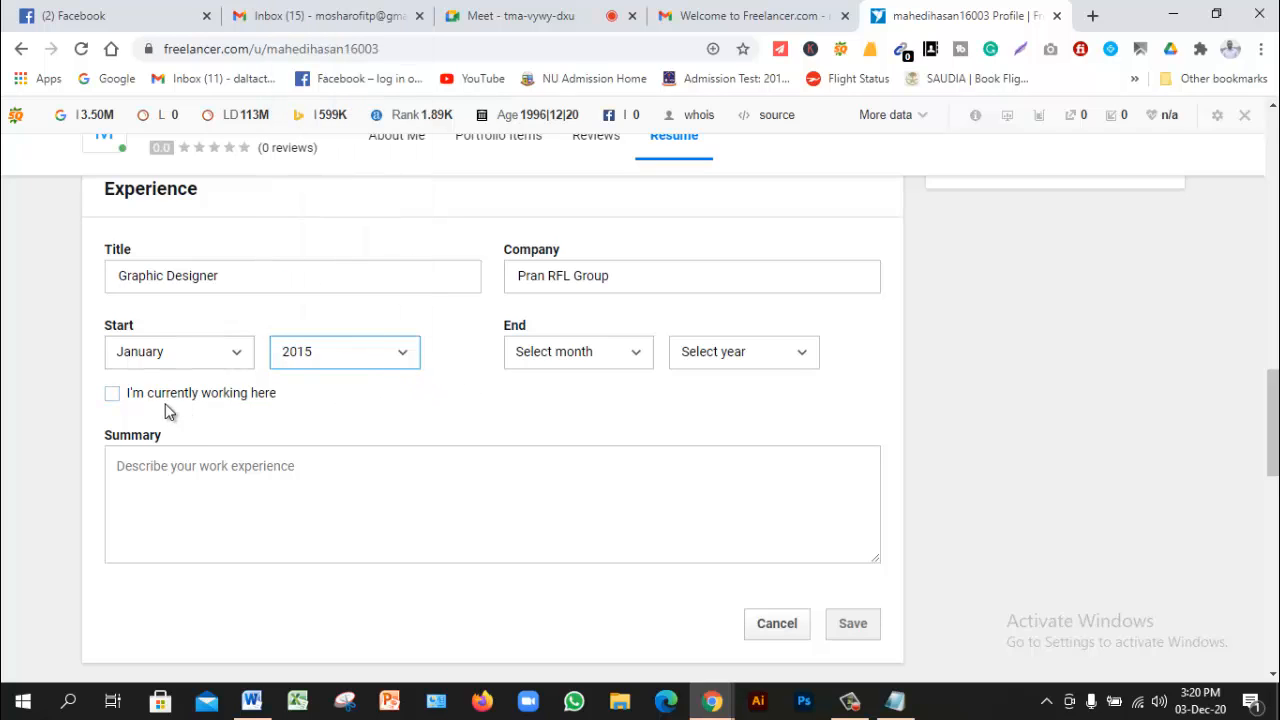
{"action": "left_click", "coordinate": [112, 393]}
Begin the work summary with 'Adobe Photoshop,'.
{"action": "left_click", "coordinate": [240, 489]}
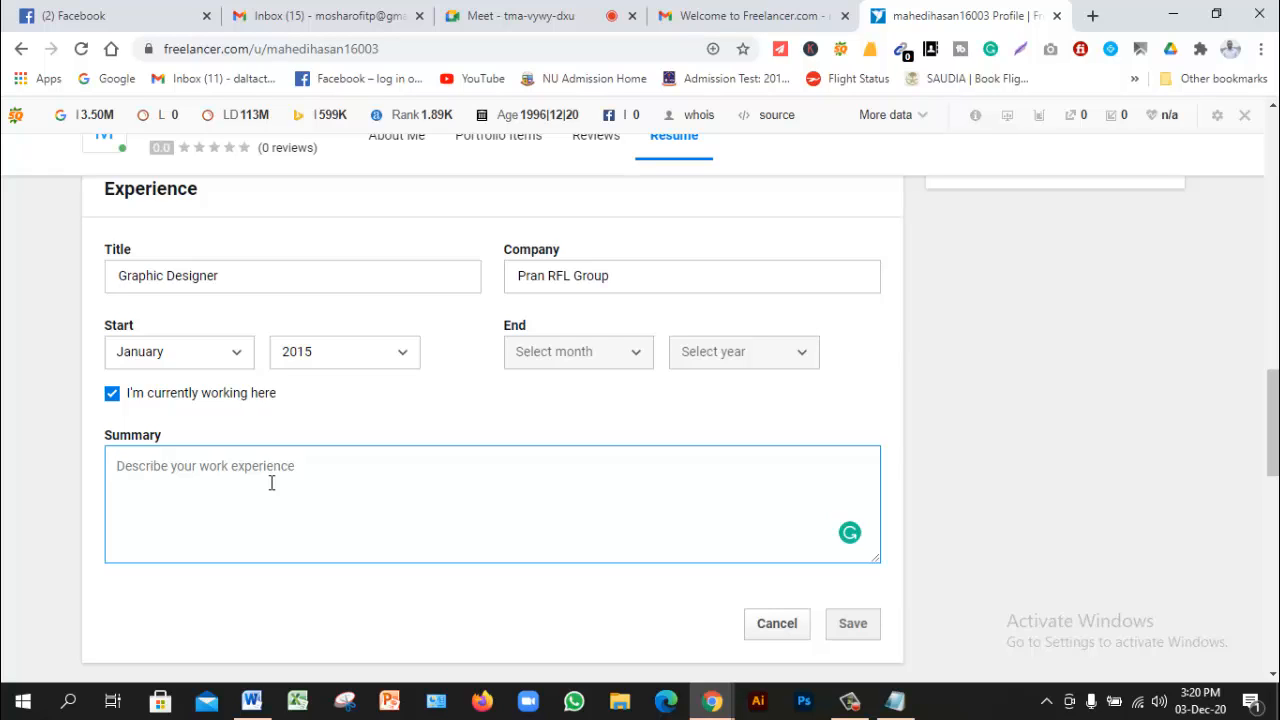
{"action": "type", "text": "Adobe Phos"}
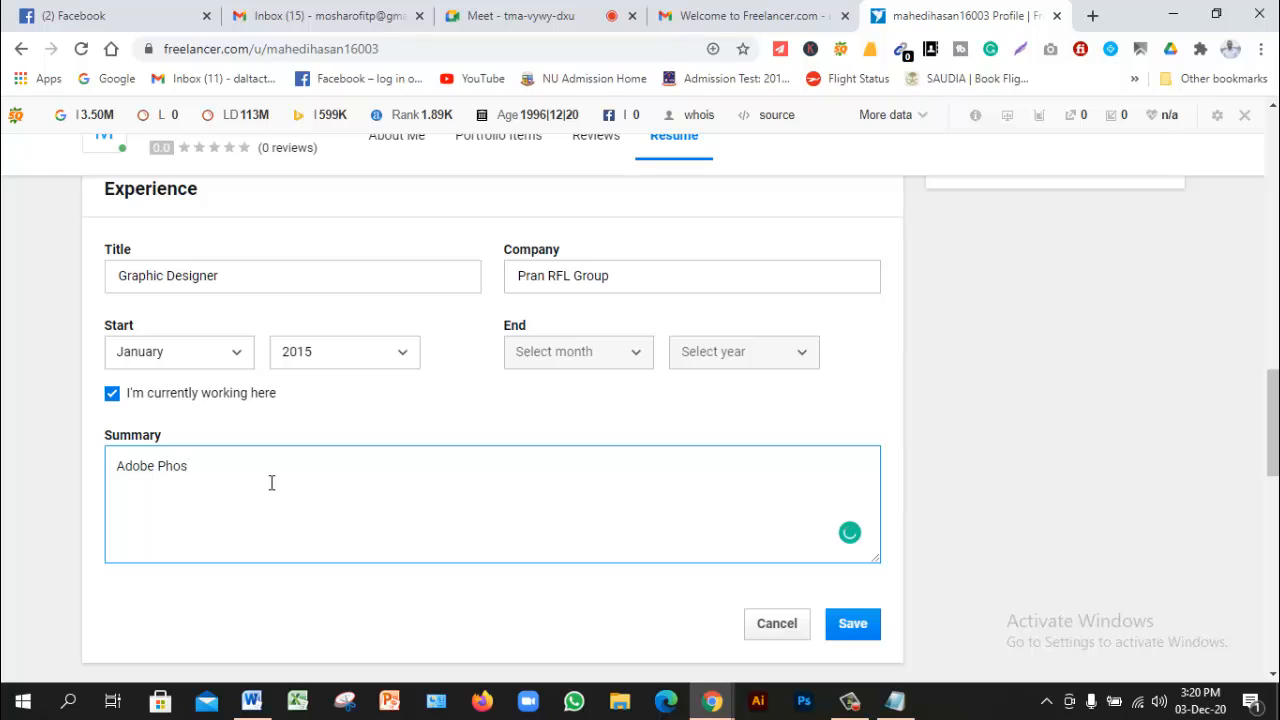
{"action": "key", "text": "BackSpace"}
{"action": "type", "text": "toshop,"}
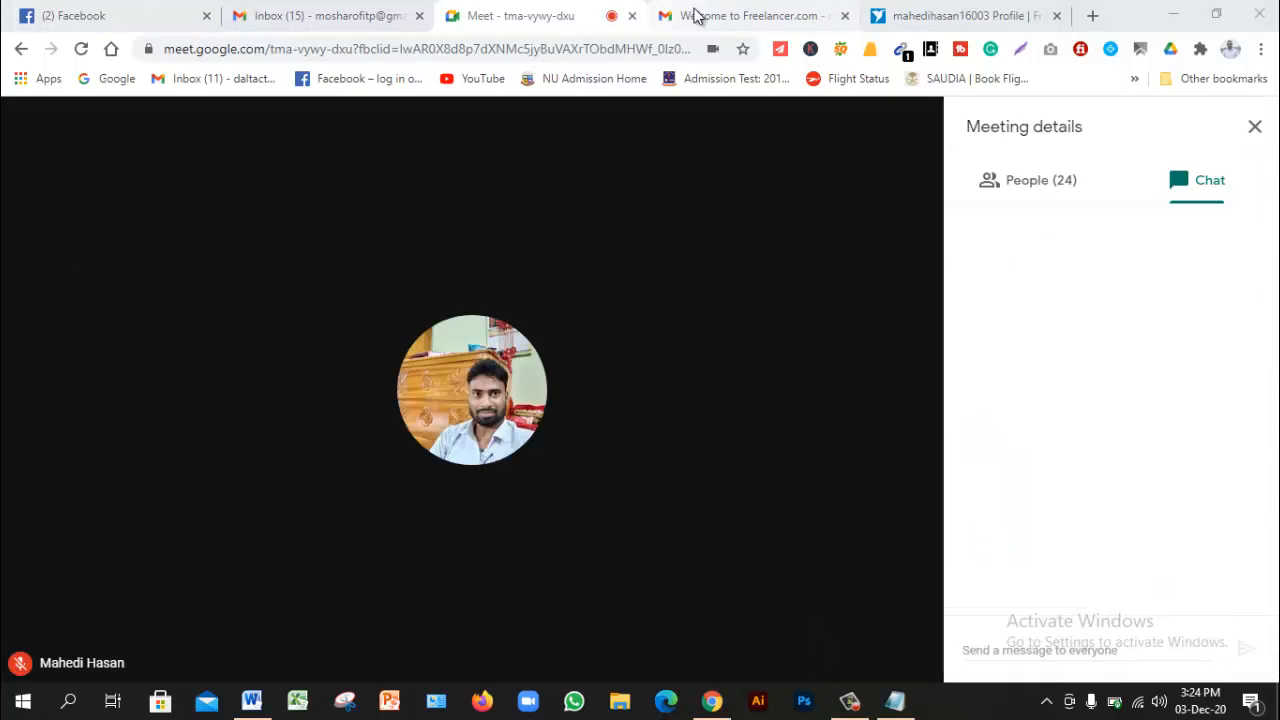
In Google Meet, share the entire screen and close the meeting details panel.
{"action": "left_click", "coordinate": [943, 12]}
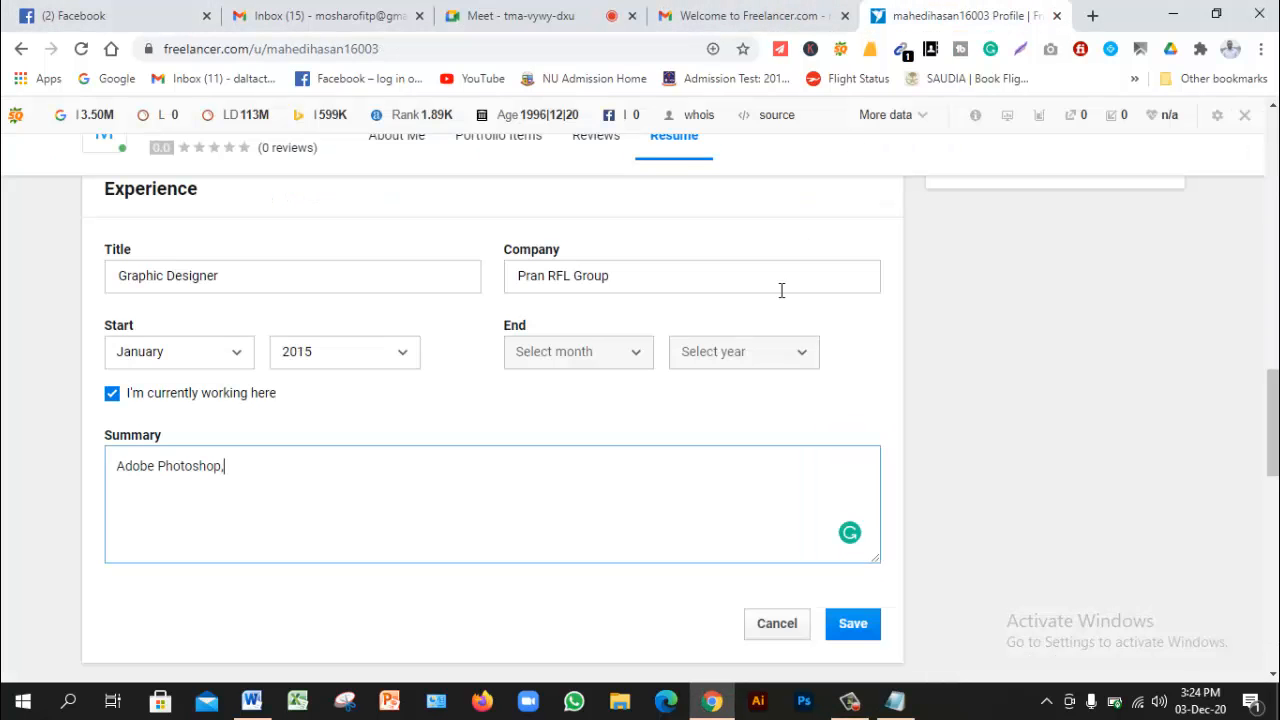
{"action": "left_click", "coordinate": [515, 15]}
{"action": "left_click", "coordinate": [826, 651]}
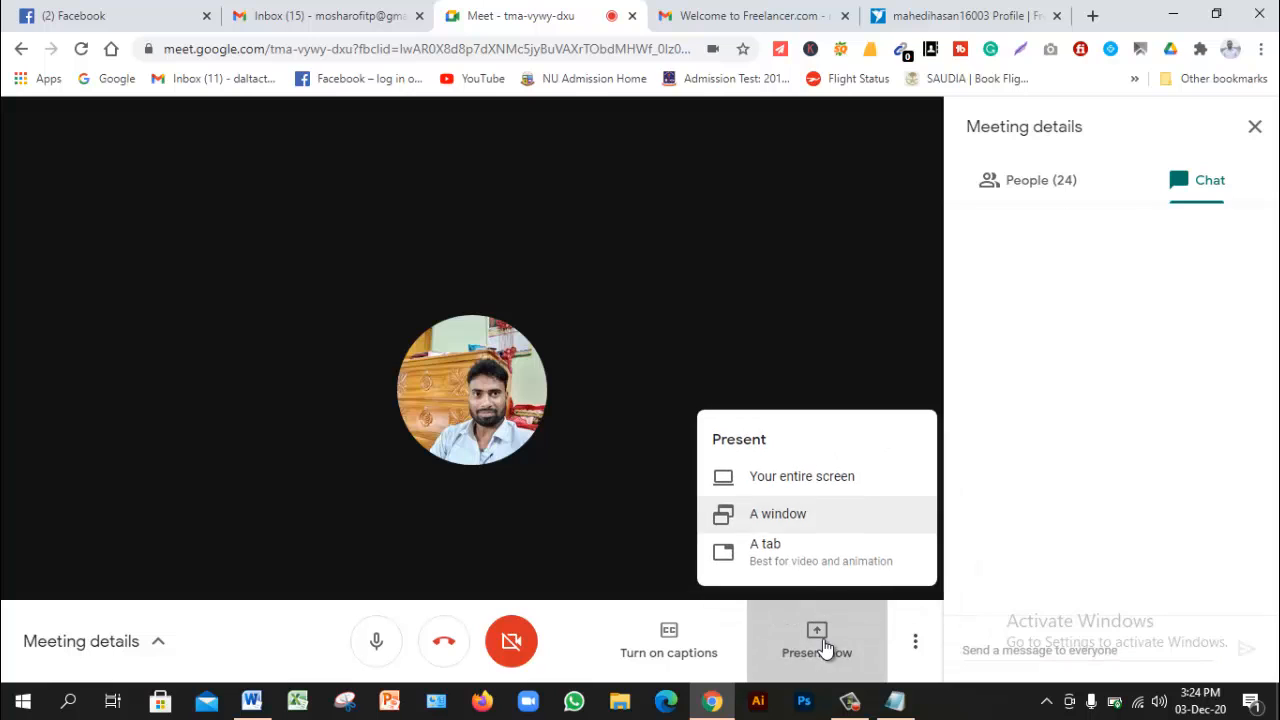
{"action": "left_click", "coordinate": [795, 478]}
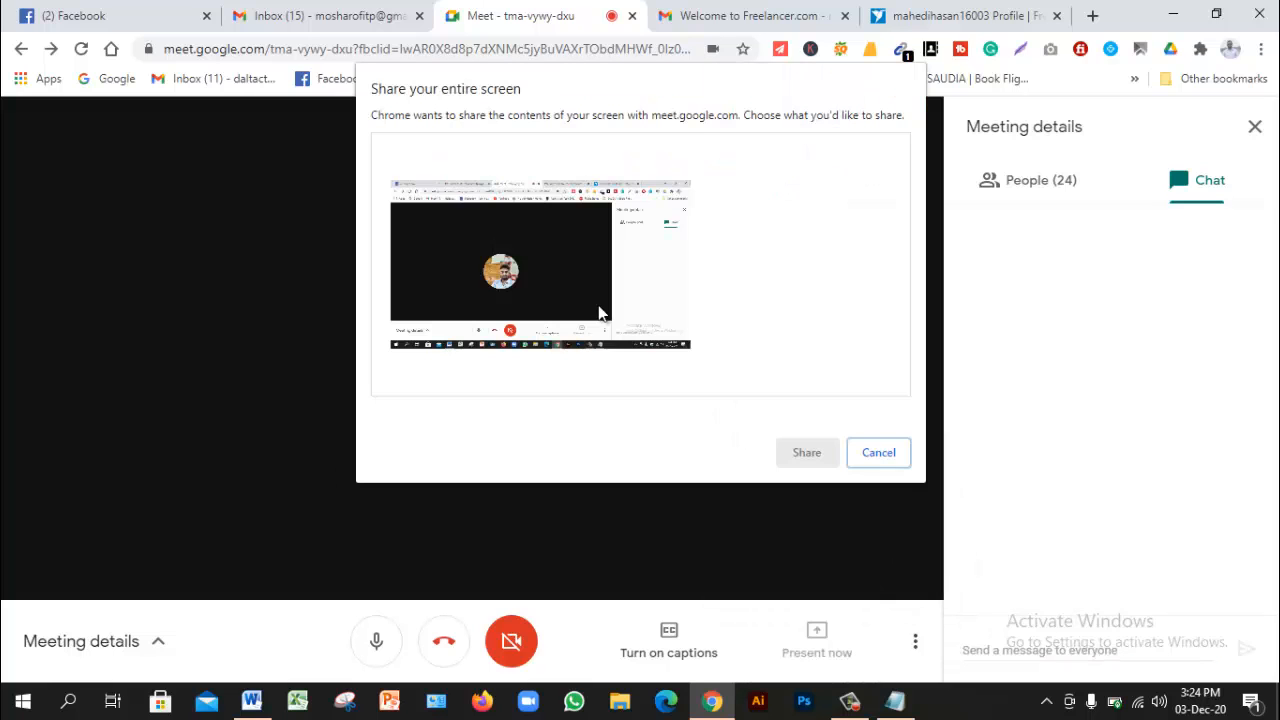
{"action": "left_click", "coordinate": [603, 312]}
{"action": "left_click", "coordinate": [817, 456]}
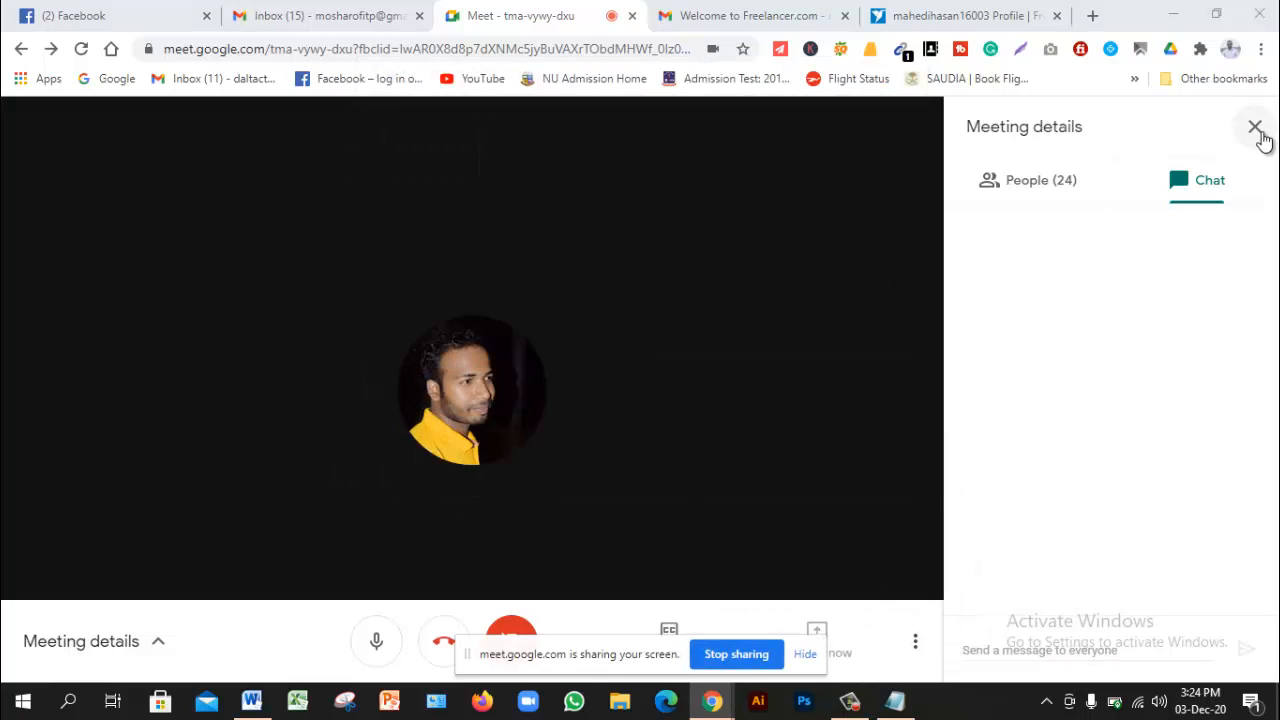
{"action": "left_click", "coordinate": [1255, 127]}
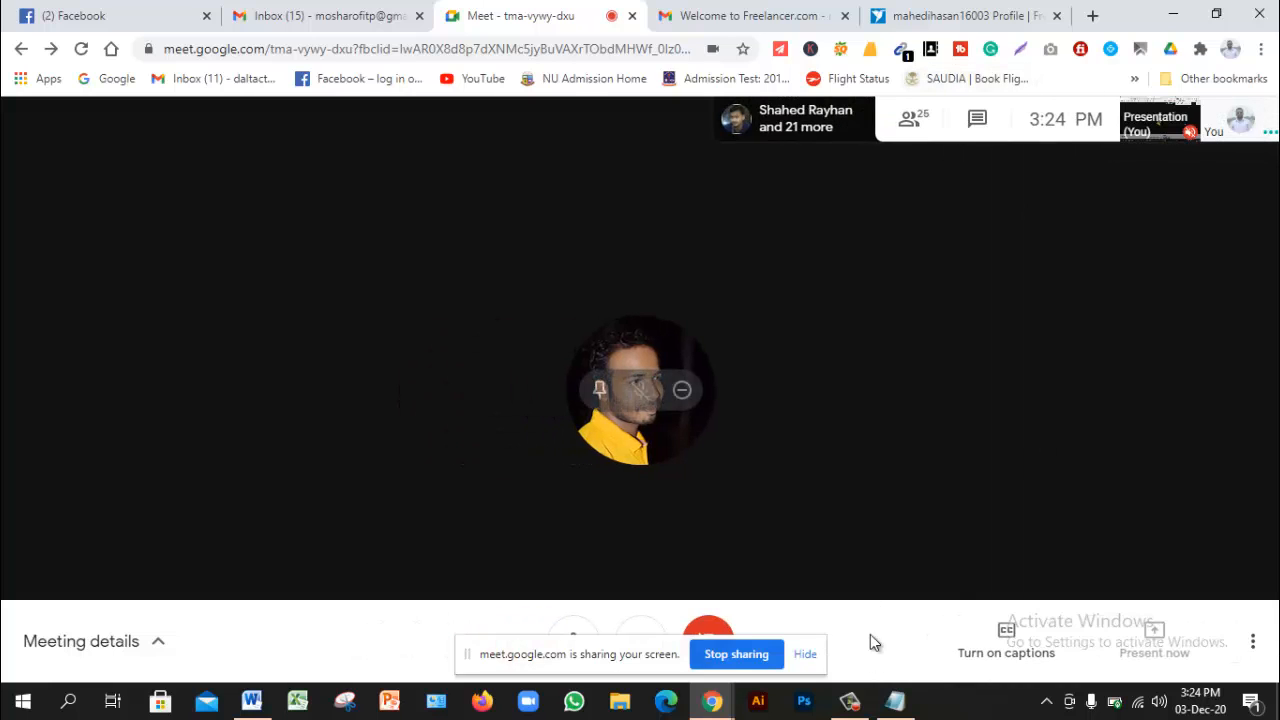
Bring the browser forward and return to the Freelancer profile tab.
{"action": "left_click", "coordinate": [862, 704]}
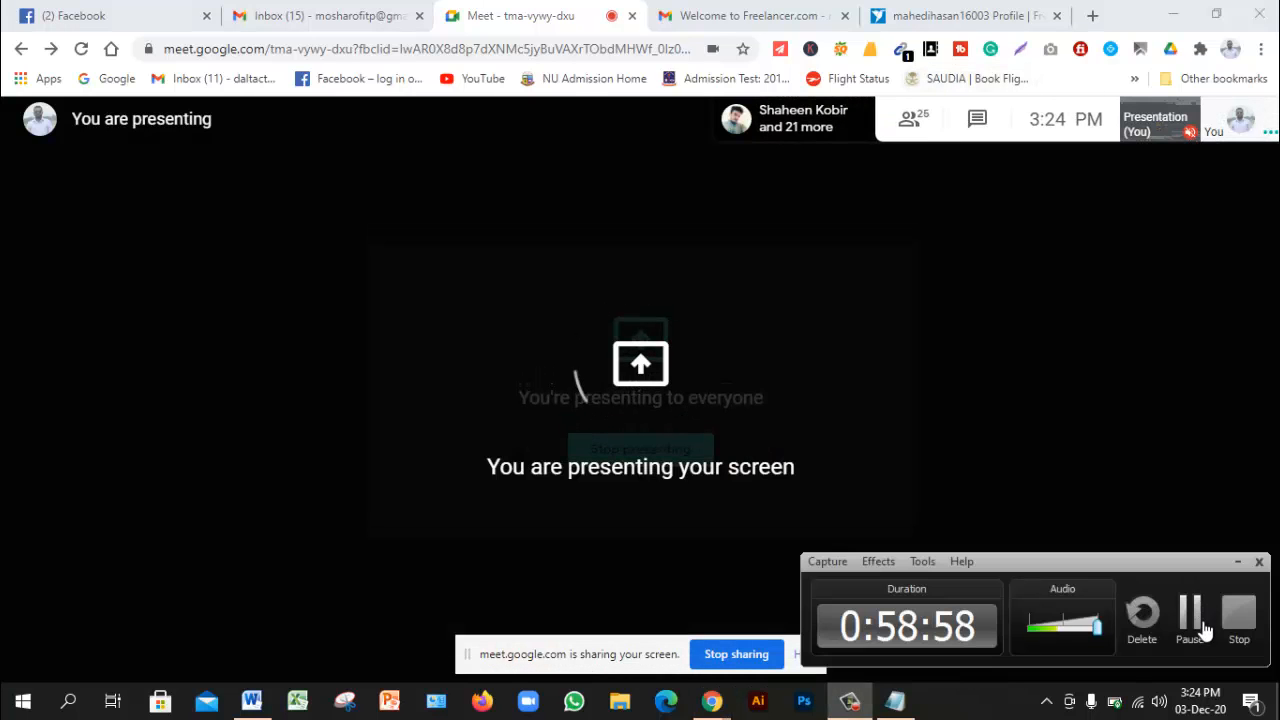
{"action": "left_click", "coordinate": [1136, 469]}
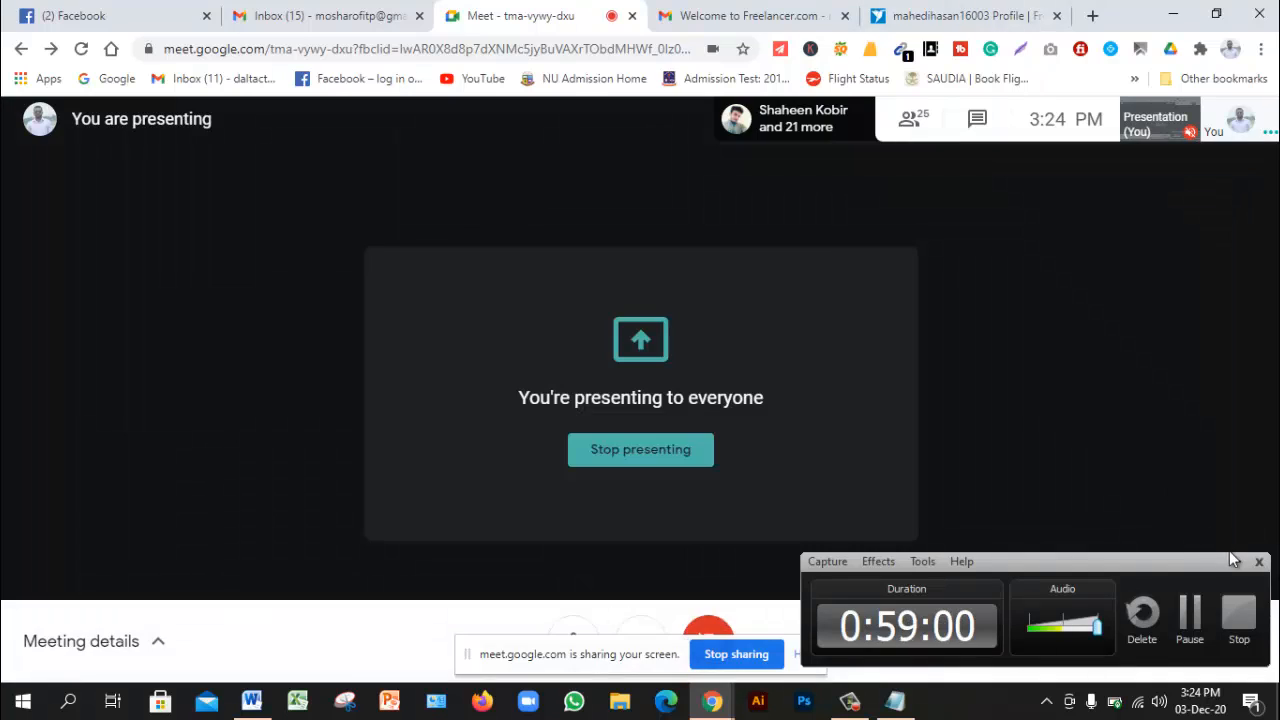
{"action": "left_click", "coordinate": [1237, 562]}
{"action": "left_click", "coordinate": [940, 15]}
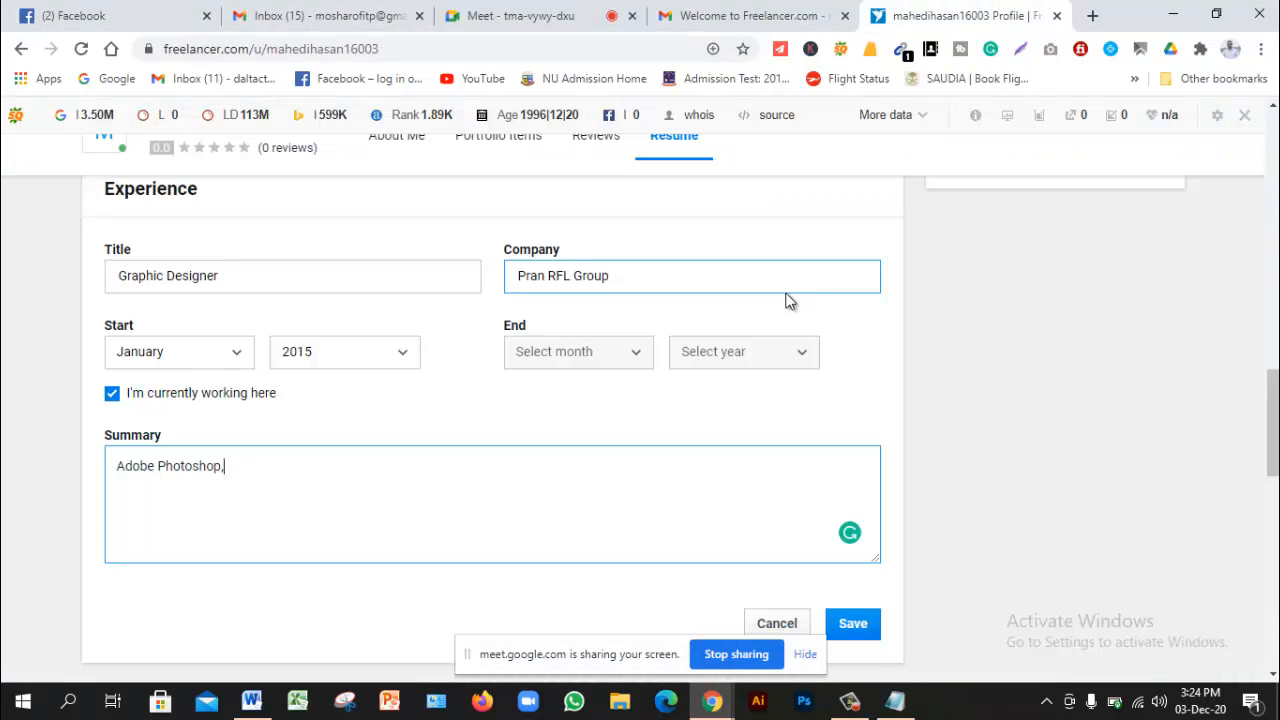
Extend the summary with Adobe Illustrator, Logo Design, Business card Design, Brochure Design, Social Media Design.
{"action": "left_click", "coordinate": [769, 282]}
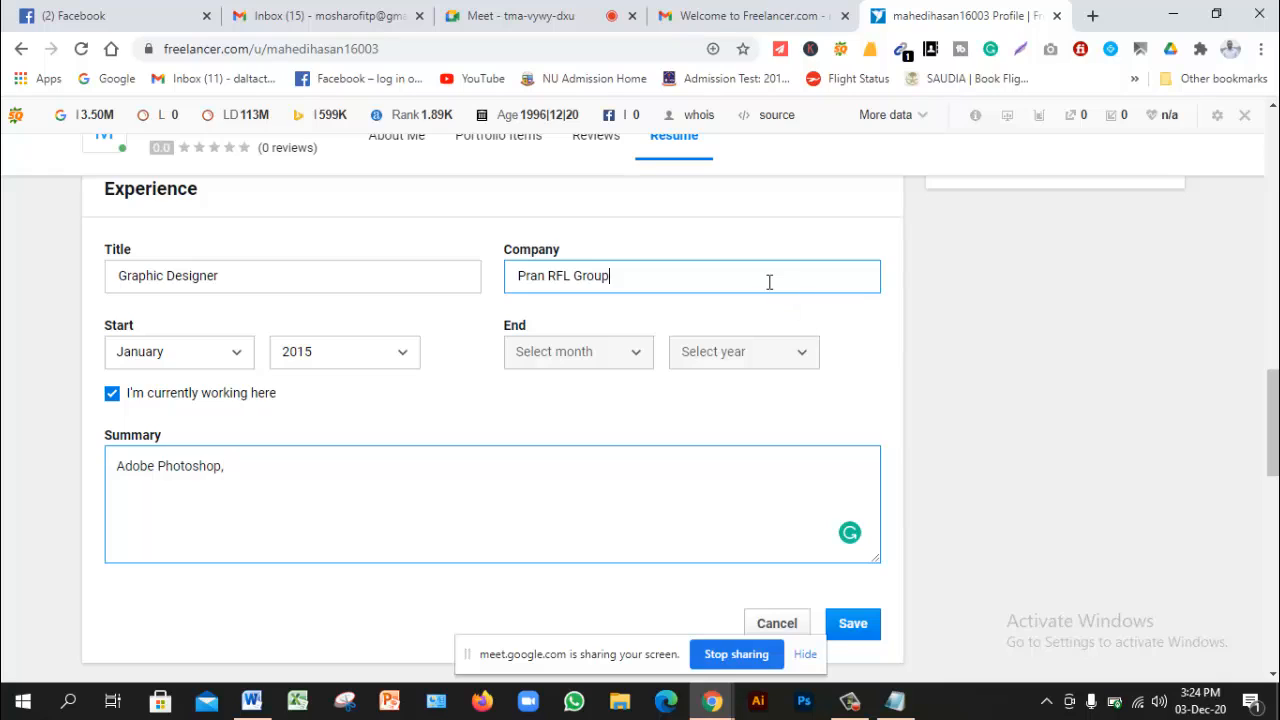
{"action": "left_click", "coordinate": [310, 480]}
{"action": "type", "text": "Adob"}
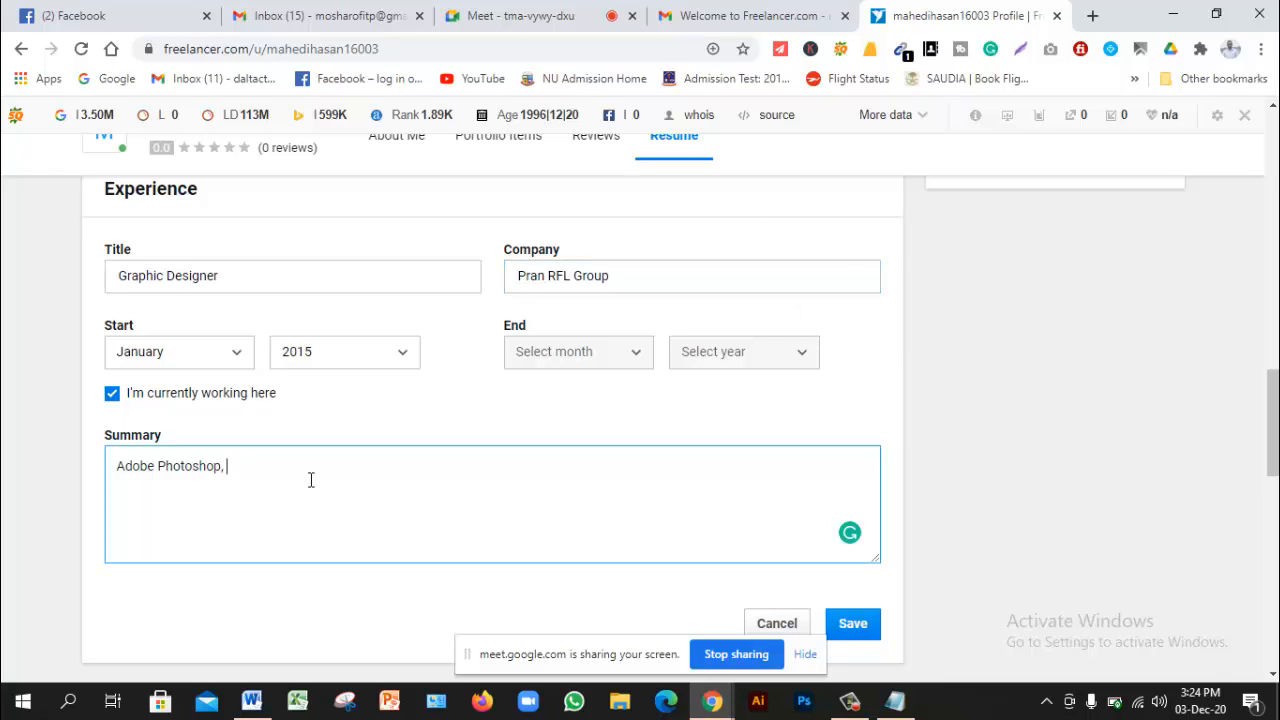
{"action": "type", "text": "e Ill"}
{"action": "type", "text": "ustrator,"}
{"action": "type", "text": " Lo"}
{"action": "type", "text": "go"}
{"action": "type", "text": " Deis"}
{"action": "key", "text": "BackSpace"}
{"action": "key", "text": "BackSpace"}
{"action": "type", "text": "sign, "}
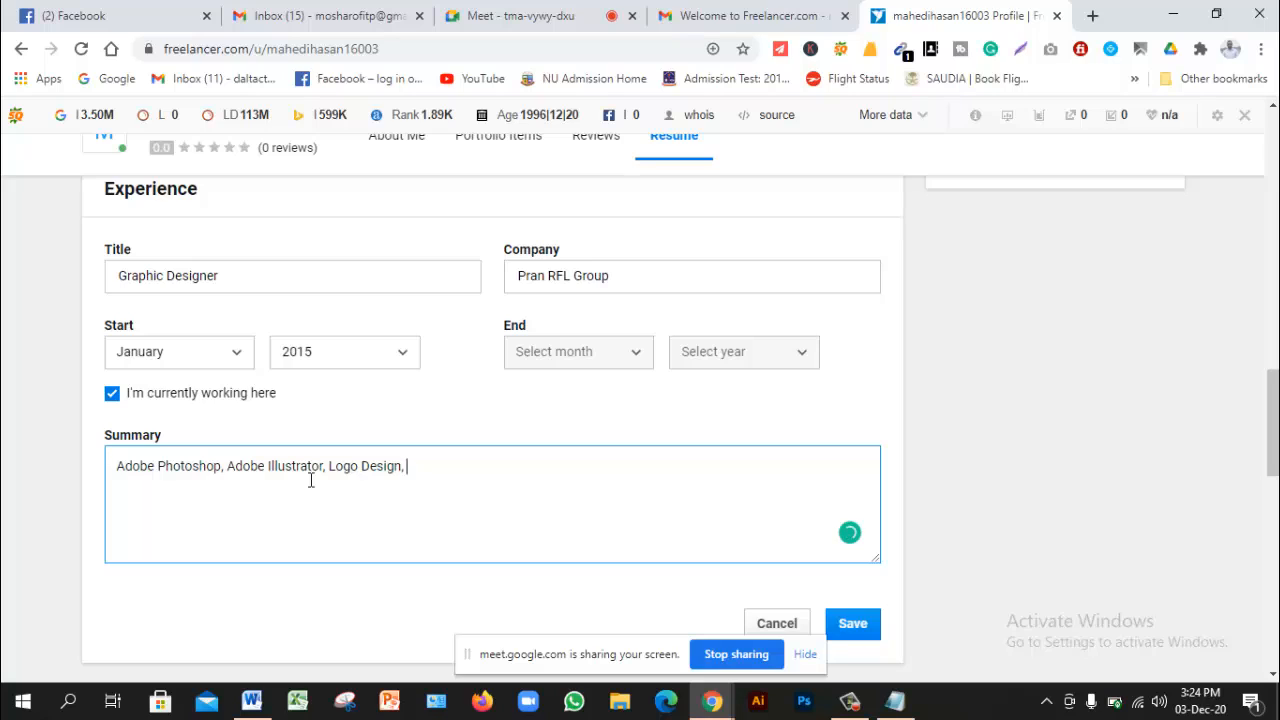
{"action": "type", "text": "Business card Design, "}
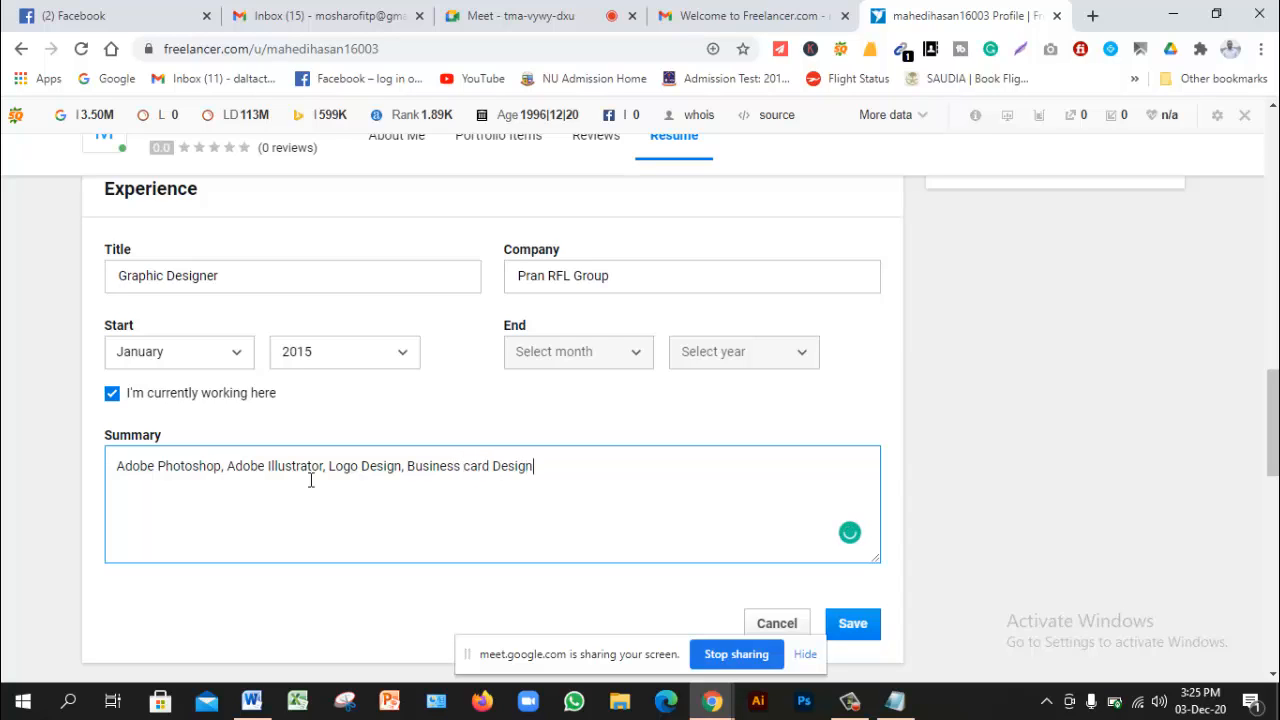
{"action": "type", "text": "Brochure Dei"}
{"action": "key", "text": "BackSpace"}
{"action": "type", "text": "sighn"}
{"action": "key", "text": "BackSpace"}
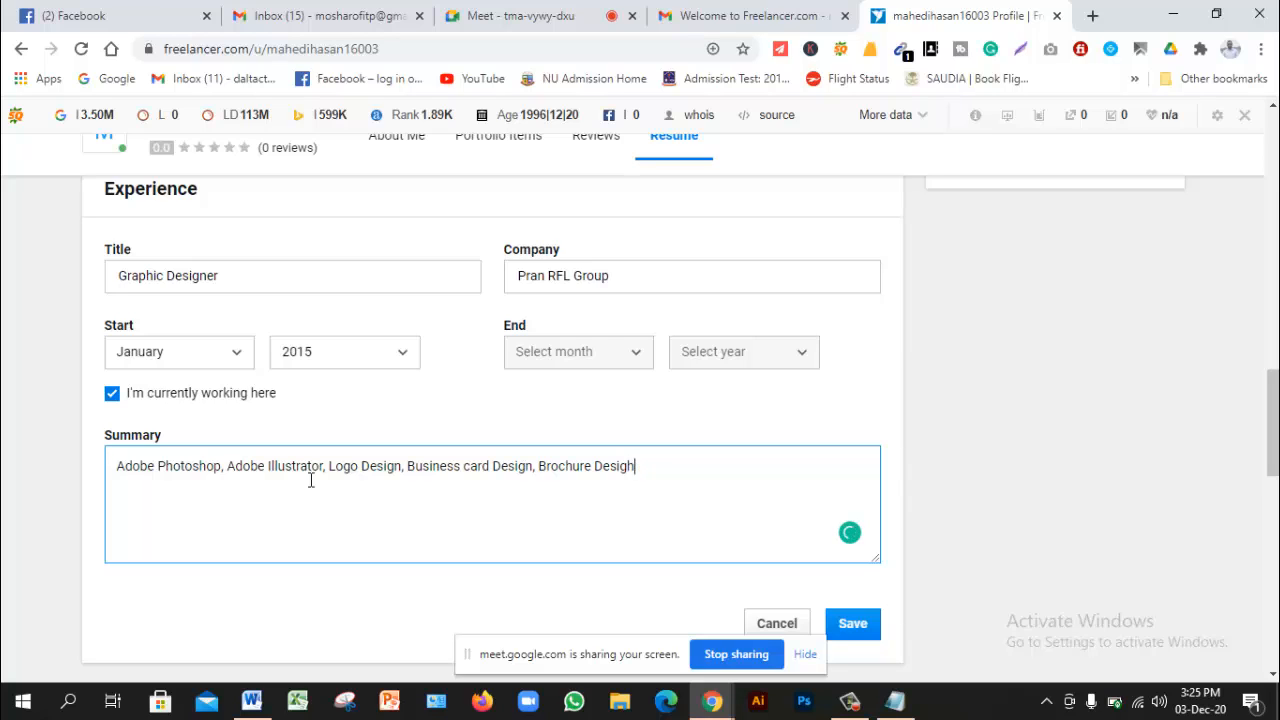
{"action": "key", "text": "BackSpace"}
{"action": "type", "text": "n. "}
{"action": "type", "text": "So"}
{"action": "key", "text": "BackSpace"}
{"action": "key", "text": "BackSpace"}
{"action": "key", "text": "BackSpace"}
{"action": "key", "text": "BackSpace"}
{"action": "type", "text": ", Social Me"}
{"action": "type", "text": "dia"}
{"action": "type", "text": " Design"}
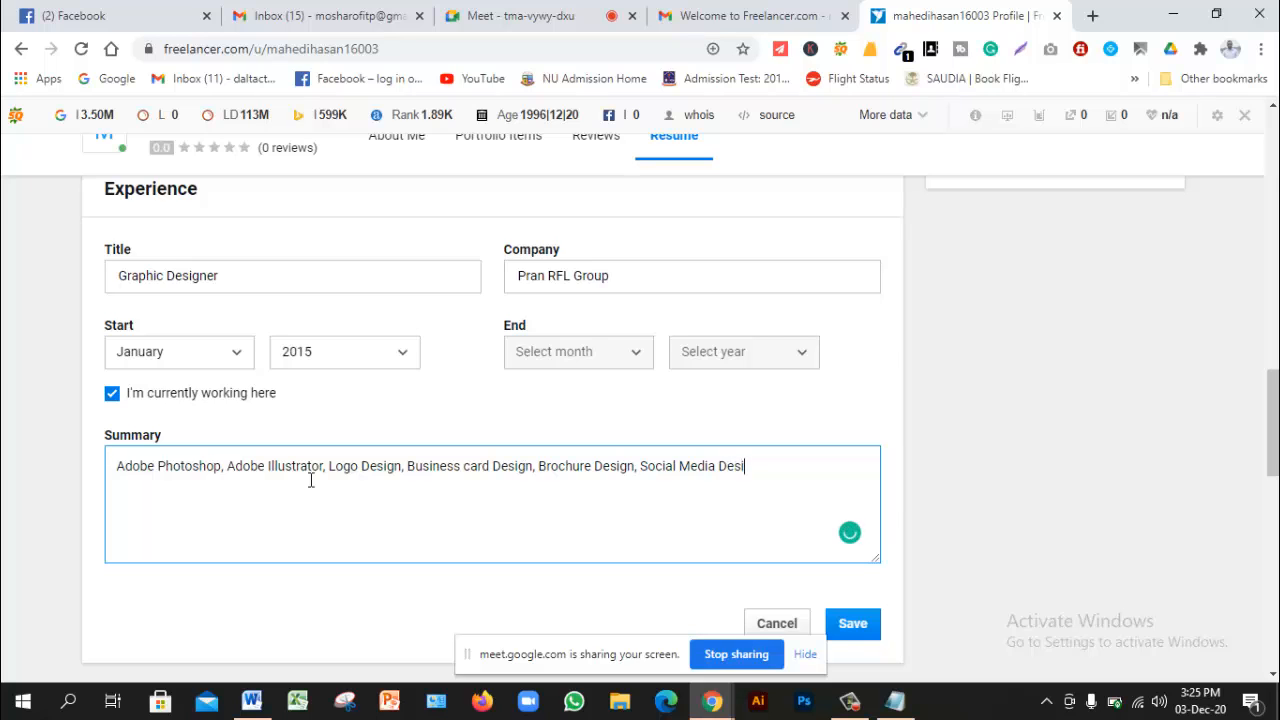
{"action": "type", "text": "."}
Save the Pran RFL Group experience entry.
{"action": "scroll", "coordinate": [223, 455], "scroll_direction": "down", "scroll_amount": 1}
{"action": "left_click", "coordinate": [876, 532]}
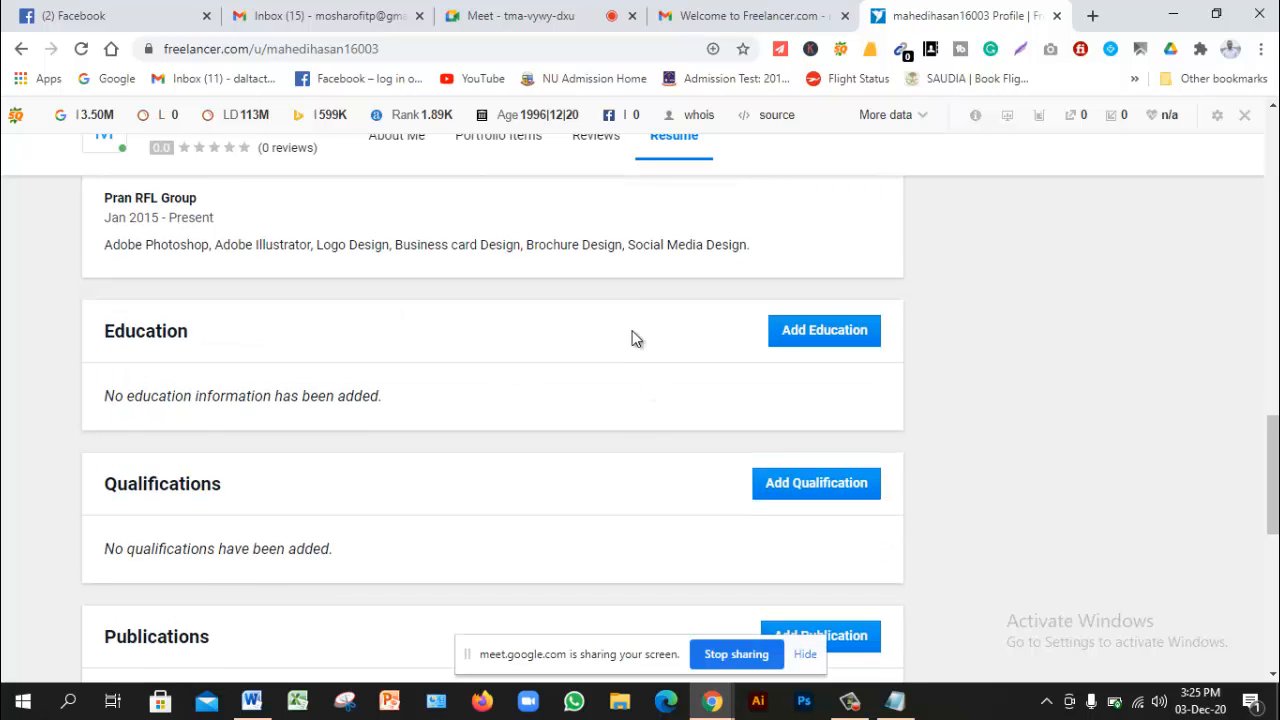
{"action": "scroll", "coordinate": [634, 337], "scroll_direction": "up", "scroll_amount": 2}
{"action": "scroll", "coordinate": [434, 411], "scroll_direction": "down", "scroll_amount": 2}
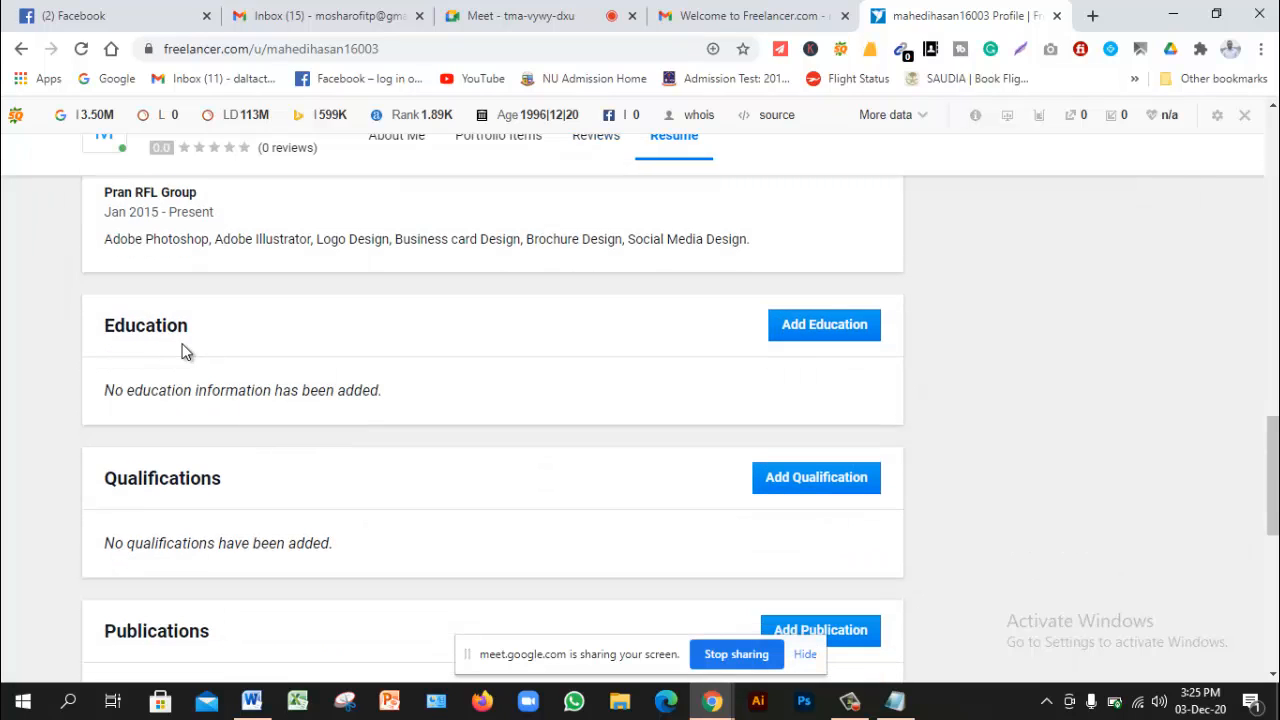
Start a new education entry with Bangladesh as the country.
{"action": "left_click", "coordinate": [852, 326]}
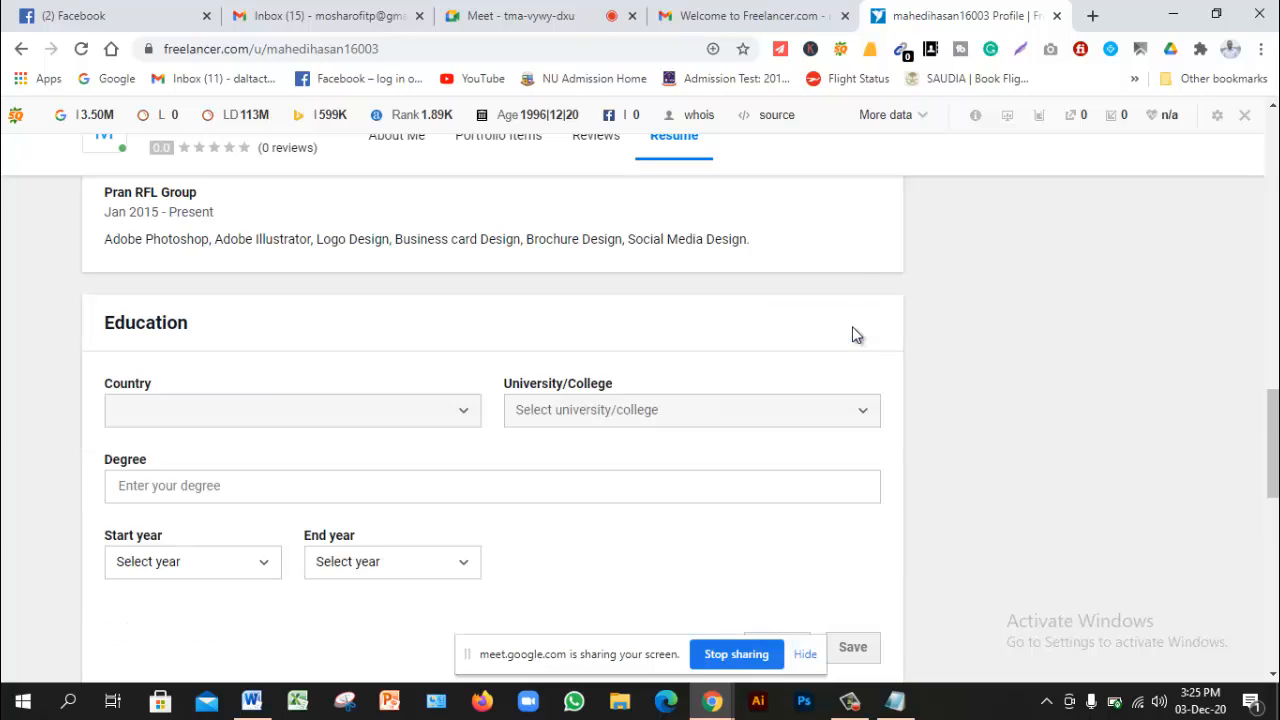
{"action": "left_click", "coordinate": [308, 422]}
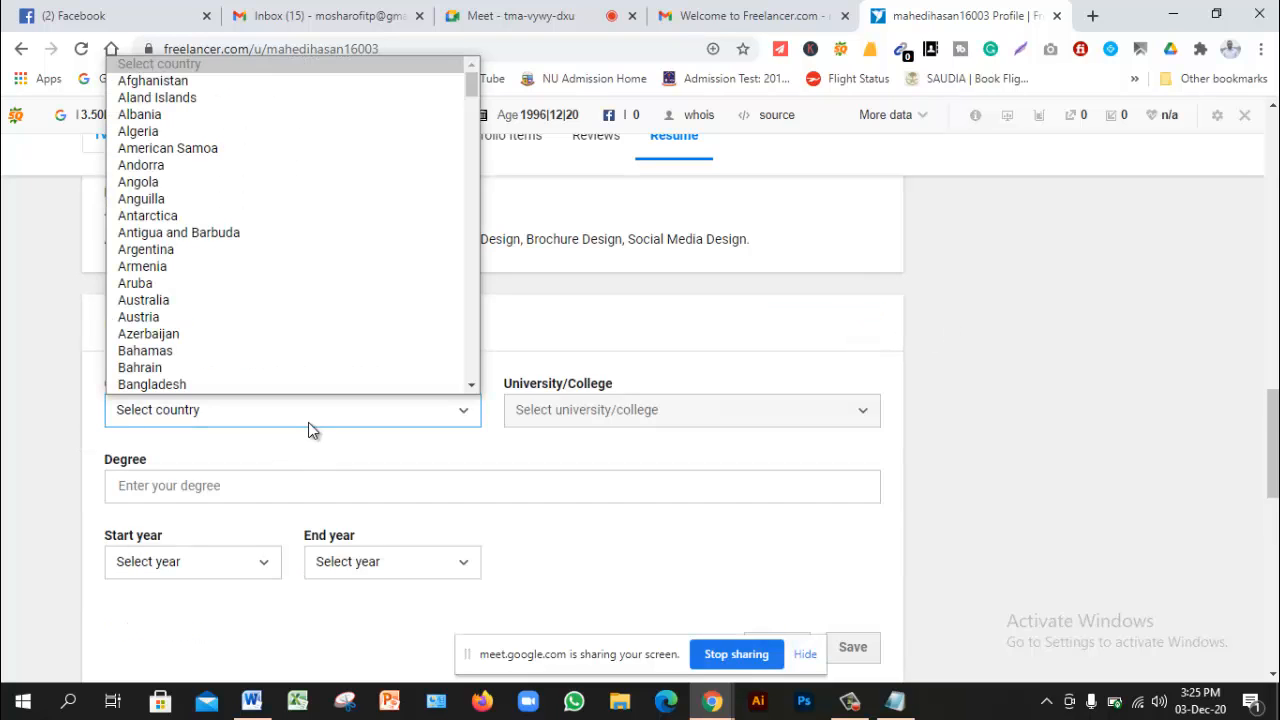
{"action": "left_click", "coordinate": [229, 385]}
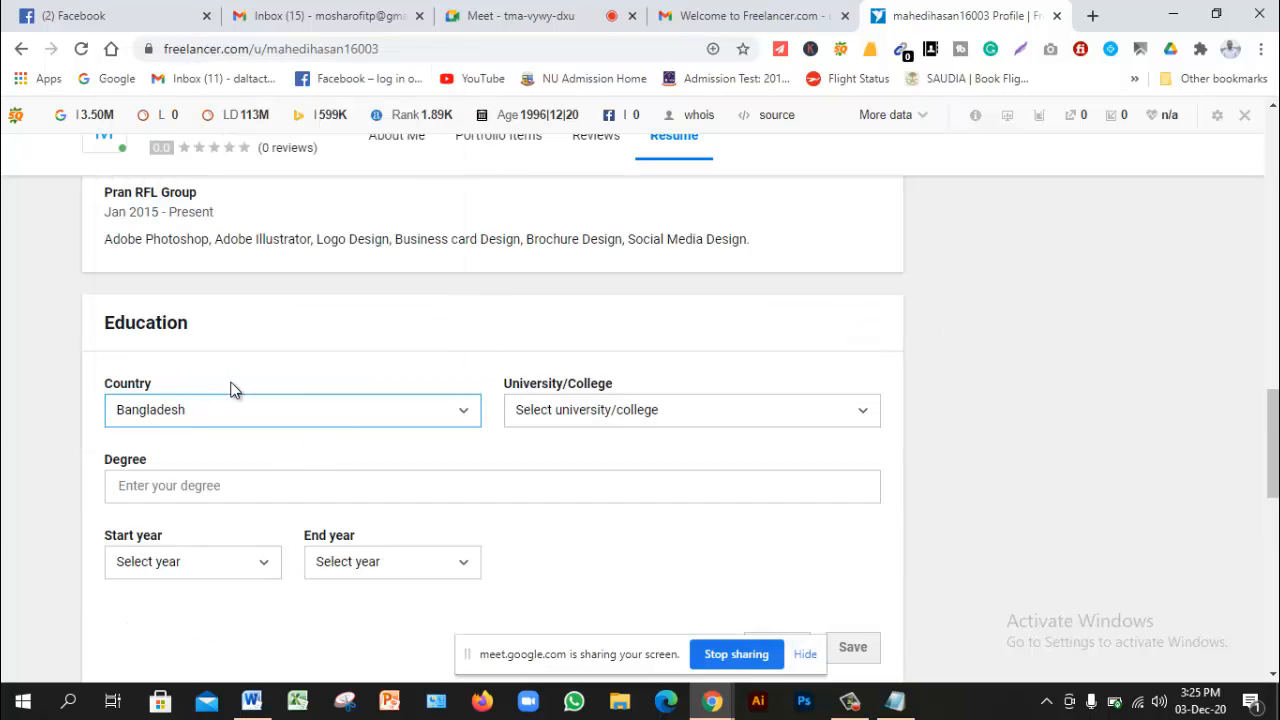
{"action": "left_click", "coordinate": [654, 414]}
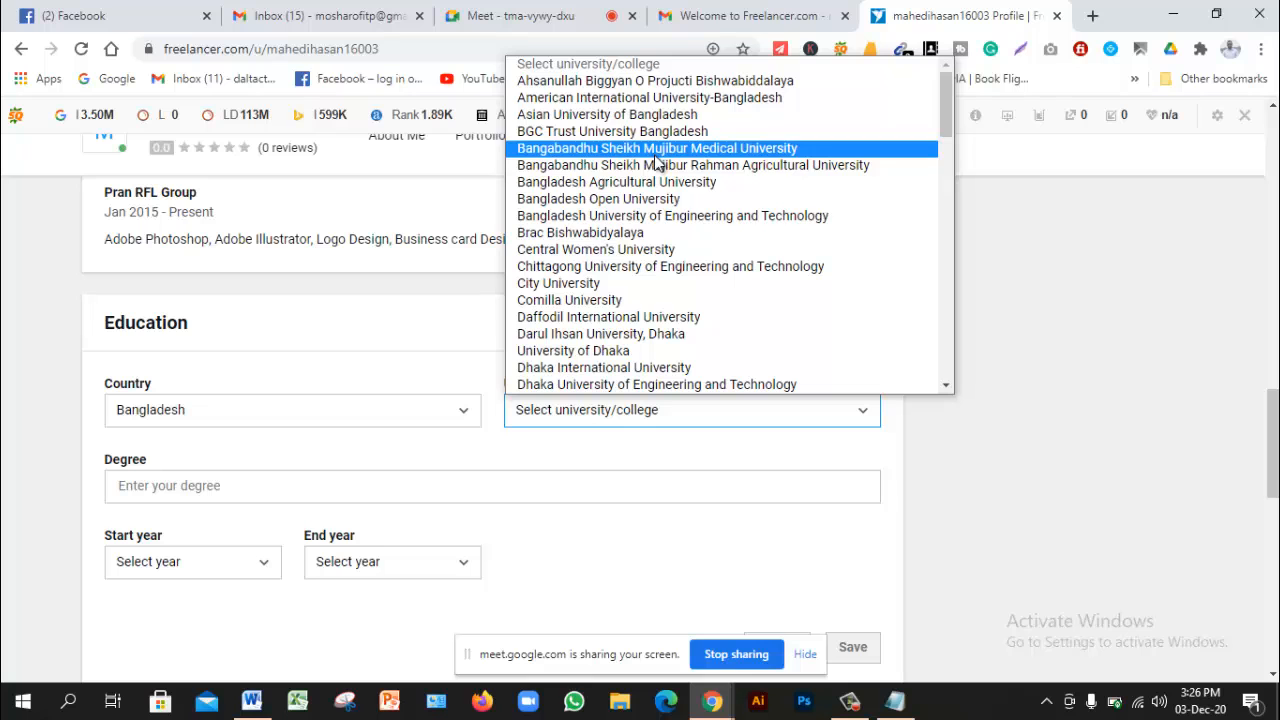
Scroll the university list and select Bangladesh University of Textiles.
{"action": "scroll", "coordinate": [655, 168], "scroll_direction": "down", "scroll_amount": 4}
{"action": "scroll", "coordinate": [655, 170], "scroll_direction": "down", "scroll_amount": 9}
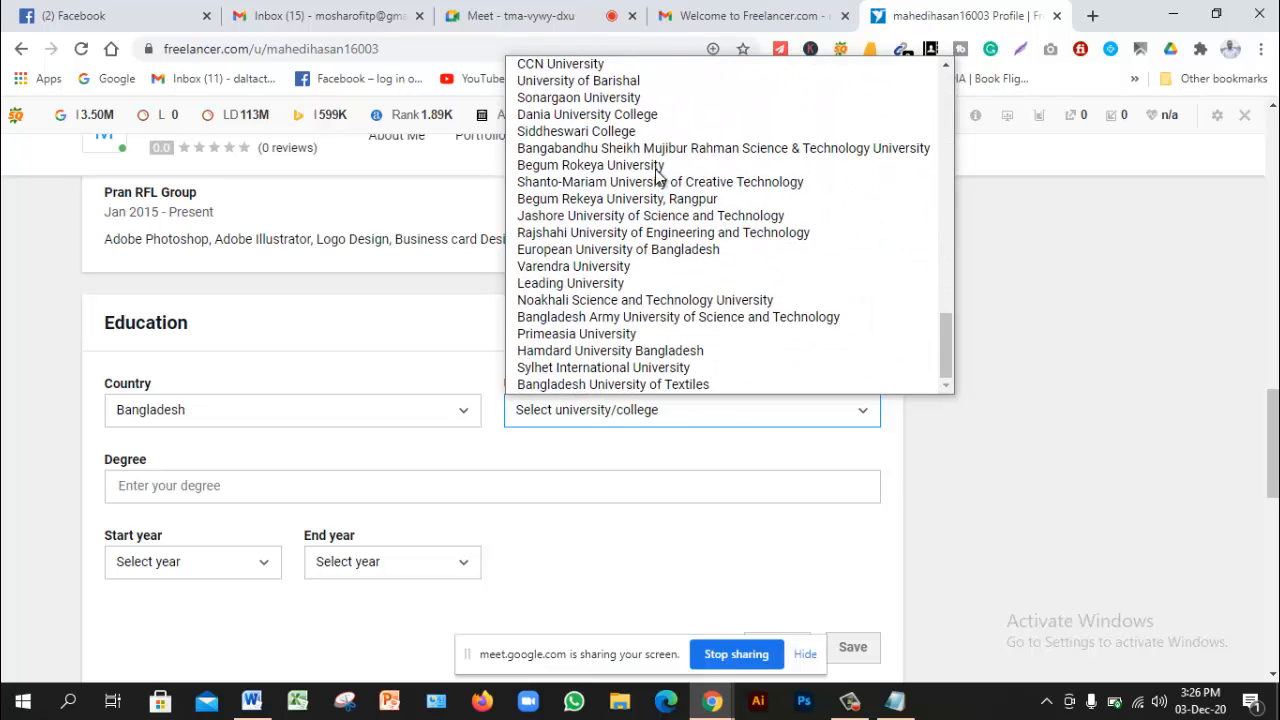
{"action": "scroll", "coordinate": [677, 260], "scroll_direction": "up", "scroll_amount": 13}
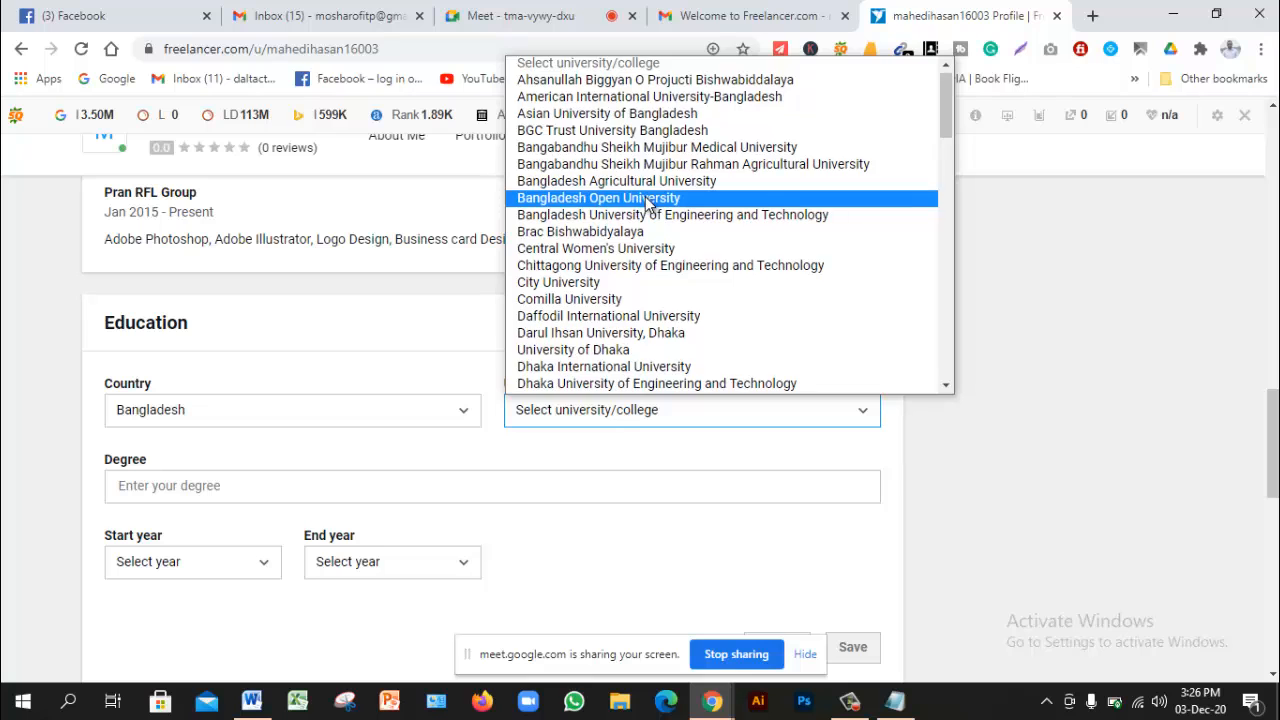
{"action": "scroll", "coordinate": [648, 203], "scroll_direction": "down", "scroll_amount": 3}
{"action": "scroll", "coordinate": [645, 200], "scroll_direction": "up", "scroll_amount": 3}
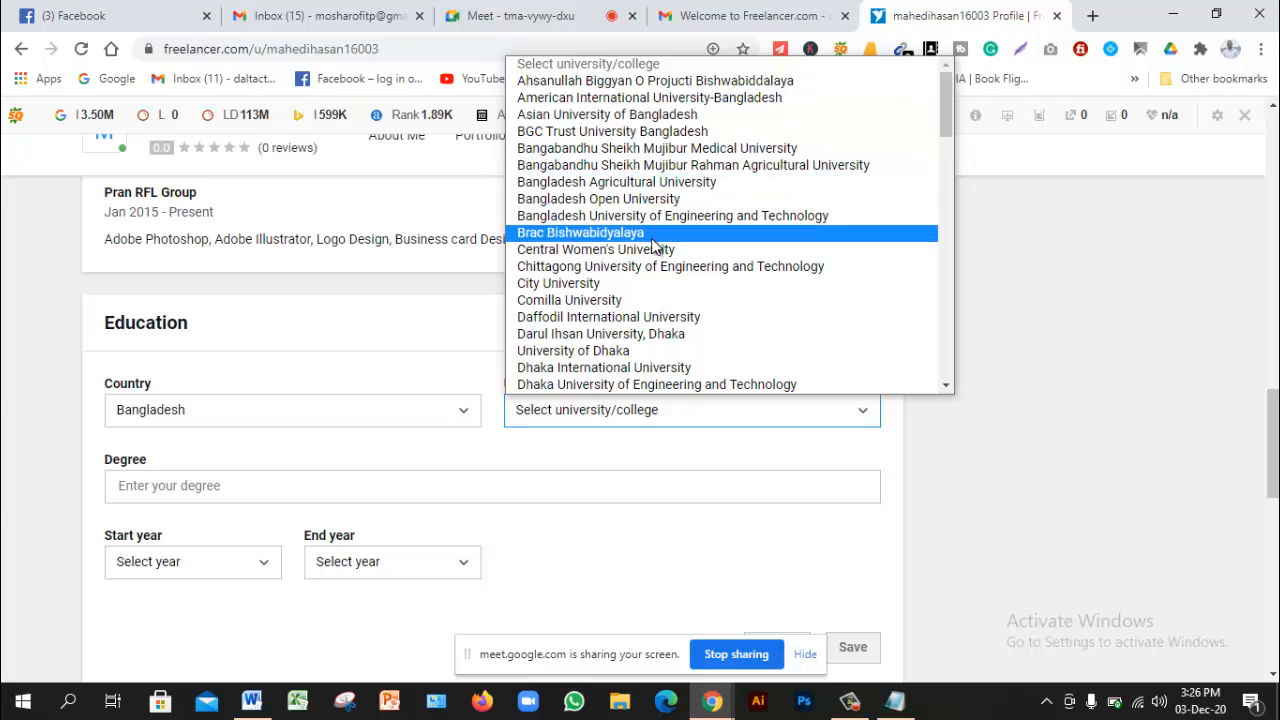
{"action": "scroll", "coordinate": [653, 245], "scroll_direction": "down", "scroll_amount": 3}
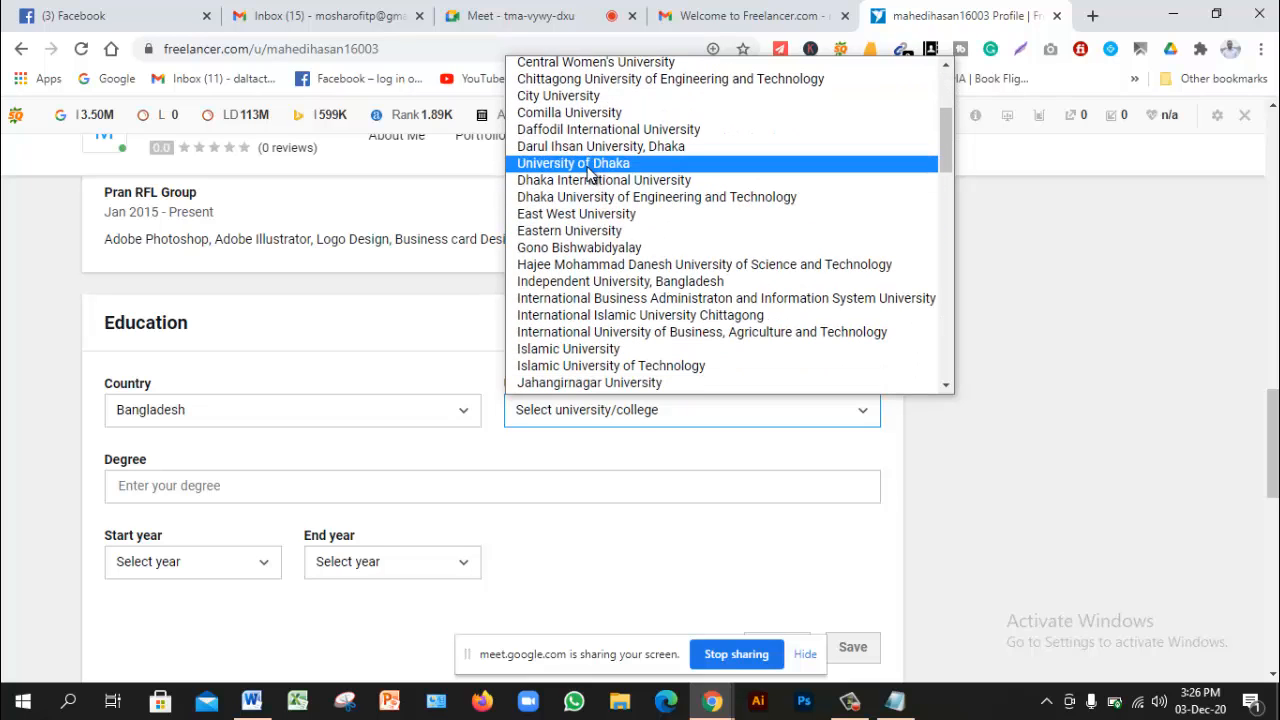
{"action": "scroll", "coordinate": [597, 202], "scroll_direction": "down", "scroll_amount": 3}
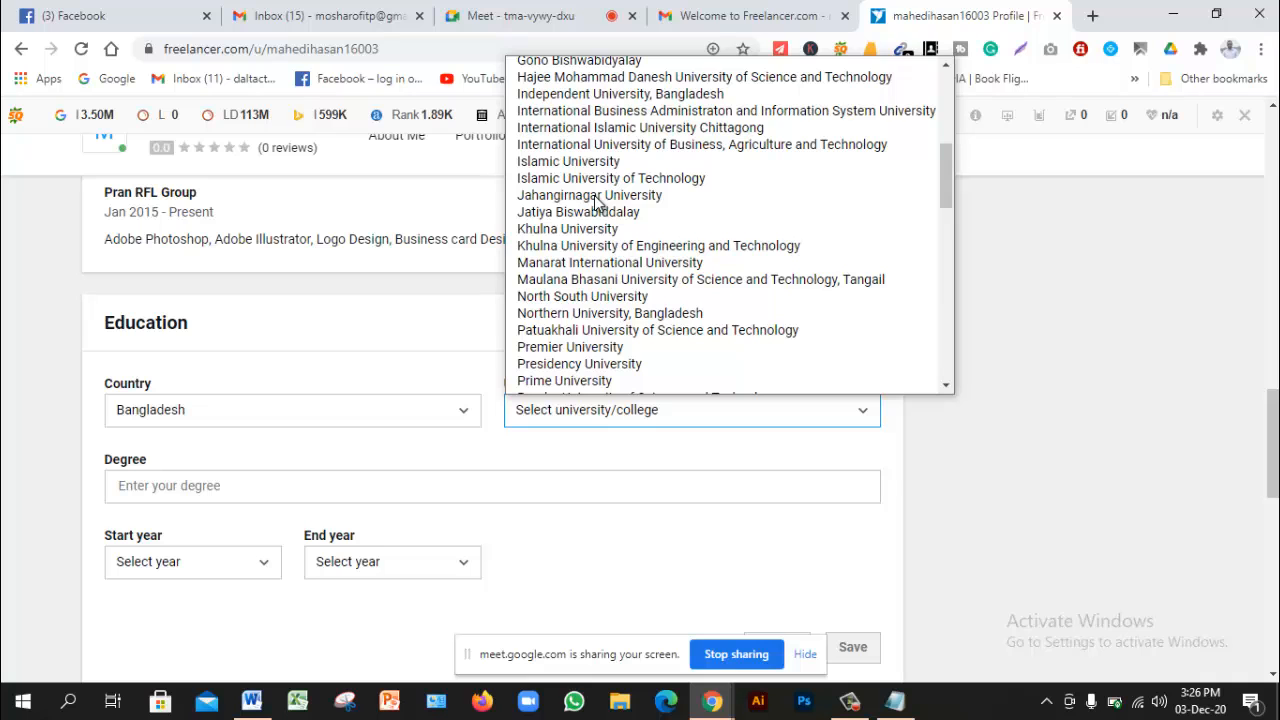
{"action": "scroll", "coordinate": [597, 202], "scroll_direction": "down", "scroll_amount": 15}
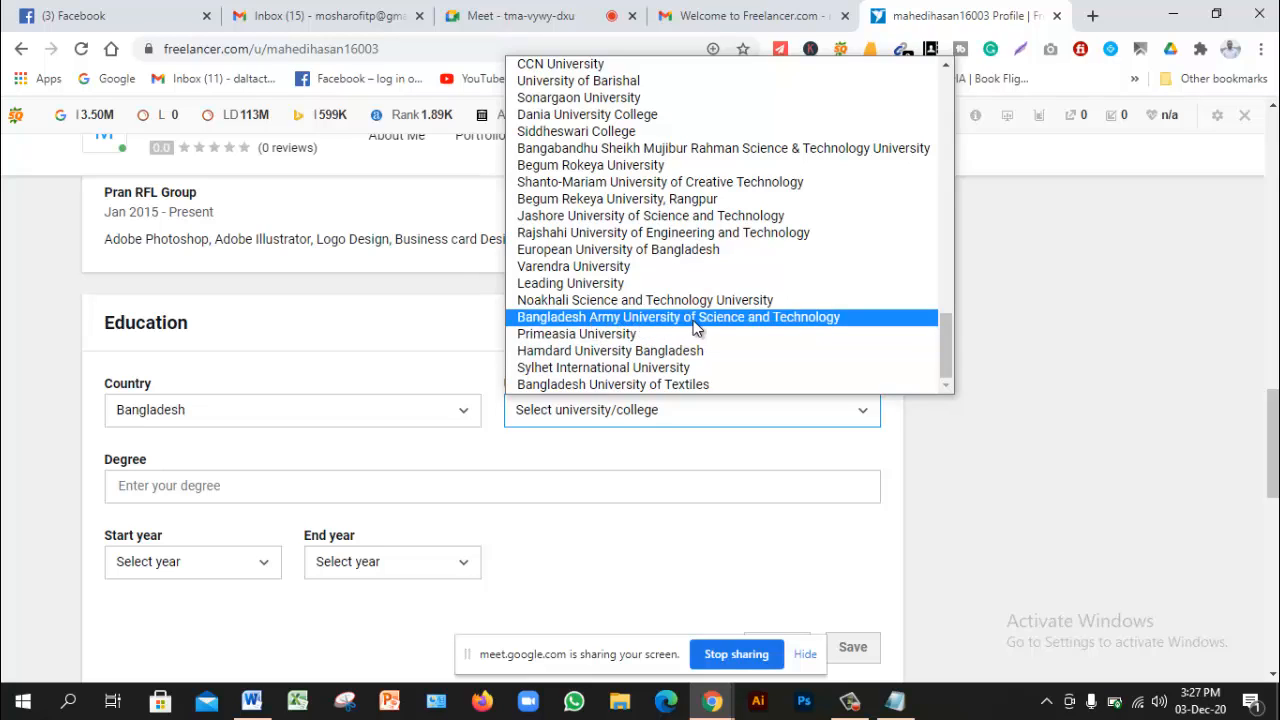
{"action": "left_click", "coordinate": [658, 384]}
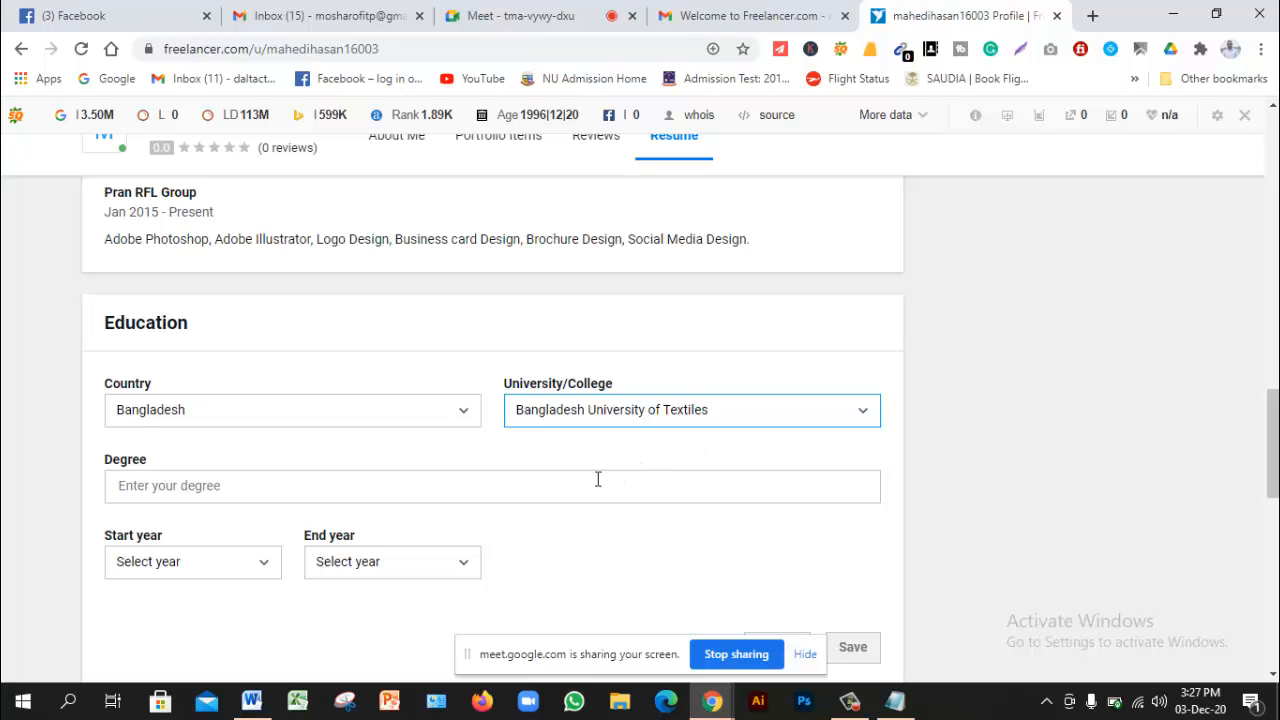
Enter the degree 'BSC In Textile Engineering', fixing the spelling with the spell-check suggestion.
{"action": "left_click", "coordinate": [553, 490]}
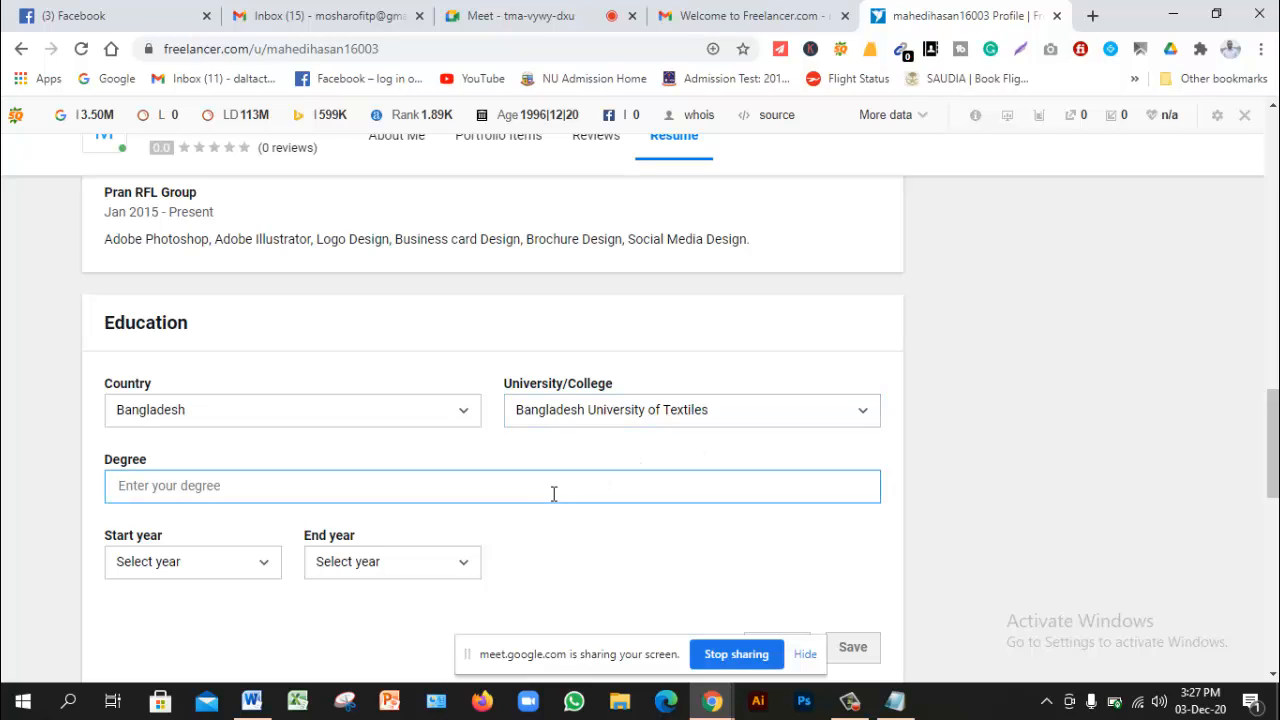
{"action": "type", "text": "BSC In Te"}
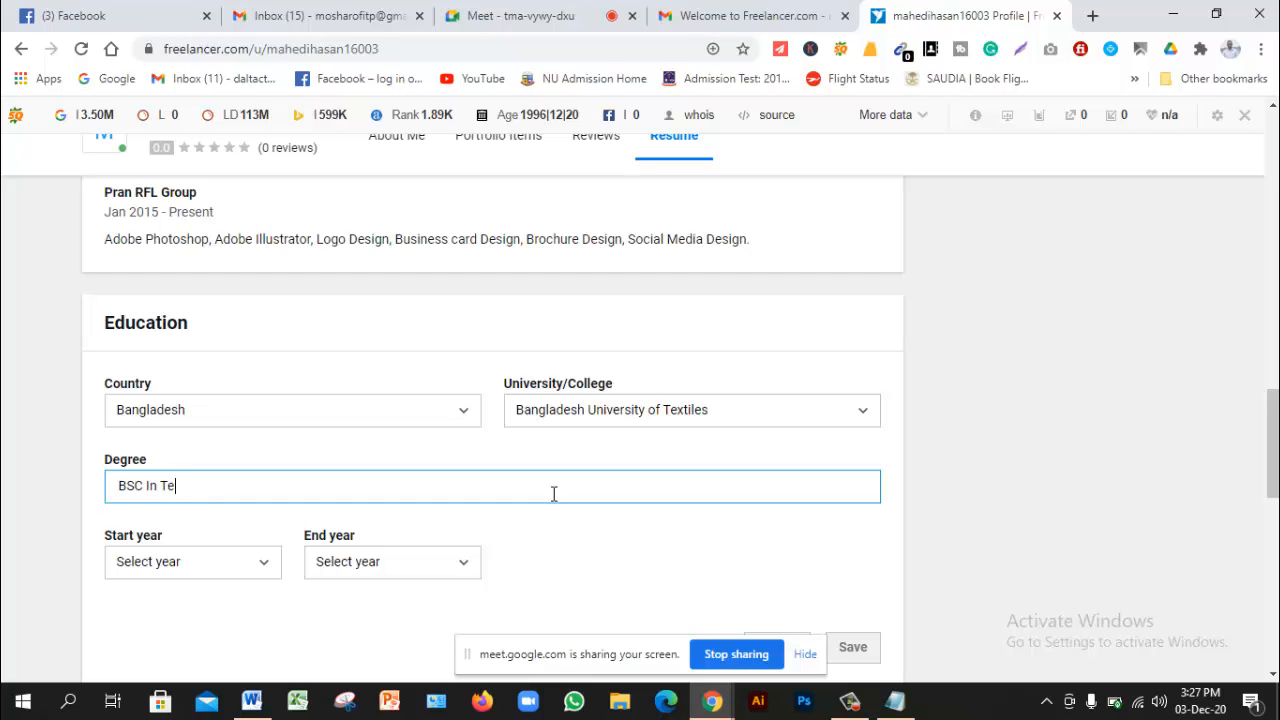
{"action": "type", "text": "xtile Enginearign"}
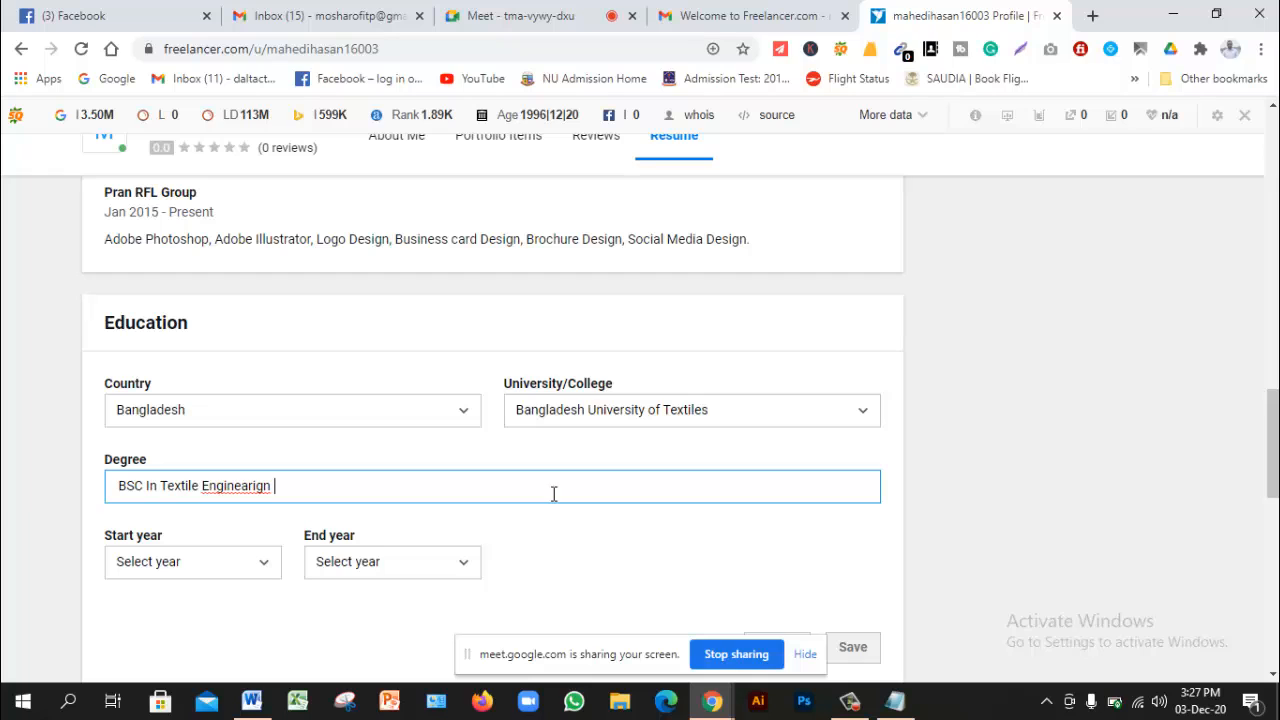
{"action": "right_click", "coordinate": [256, 490]}
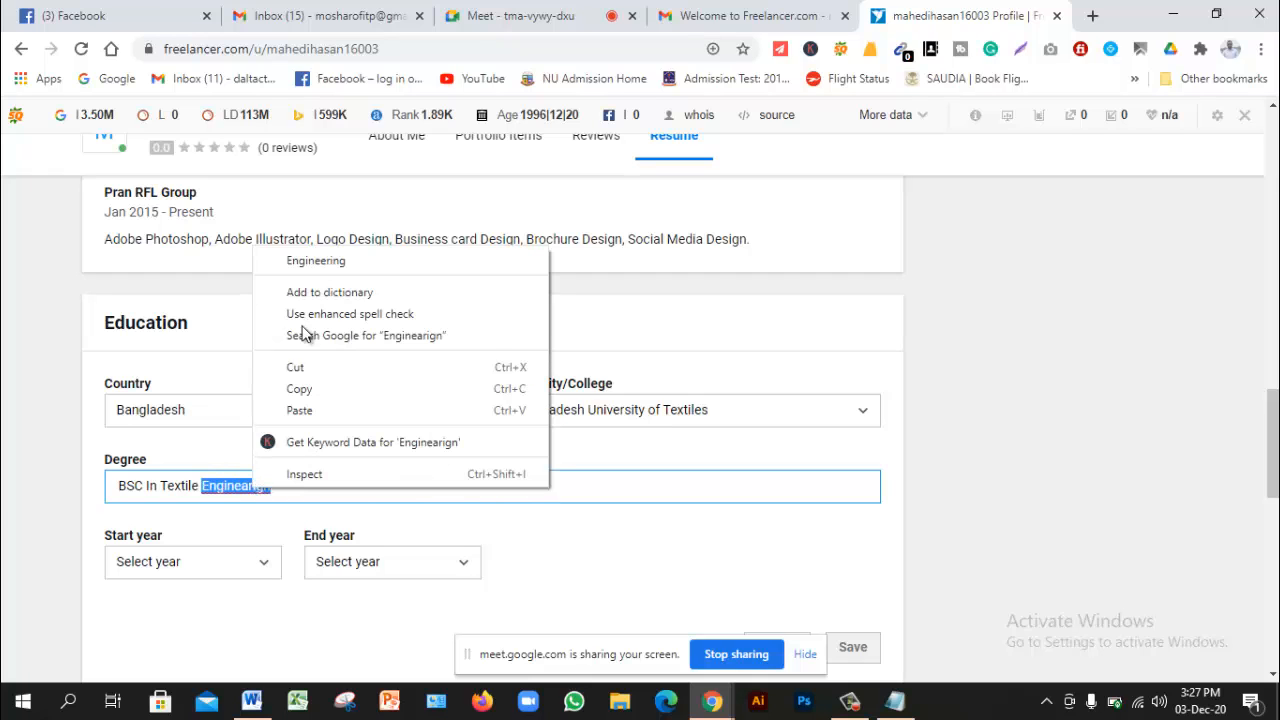
{"action": "left_click", "coordinate": [270, 261]}
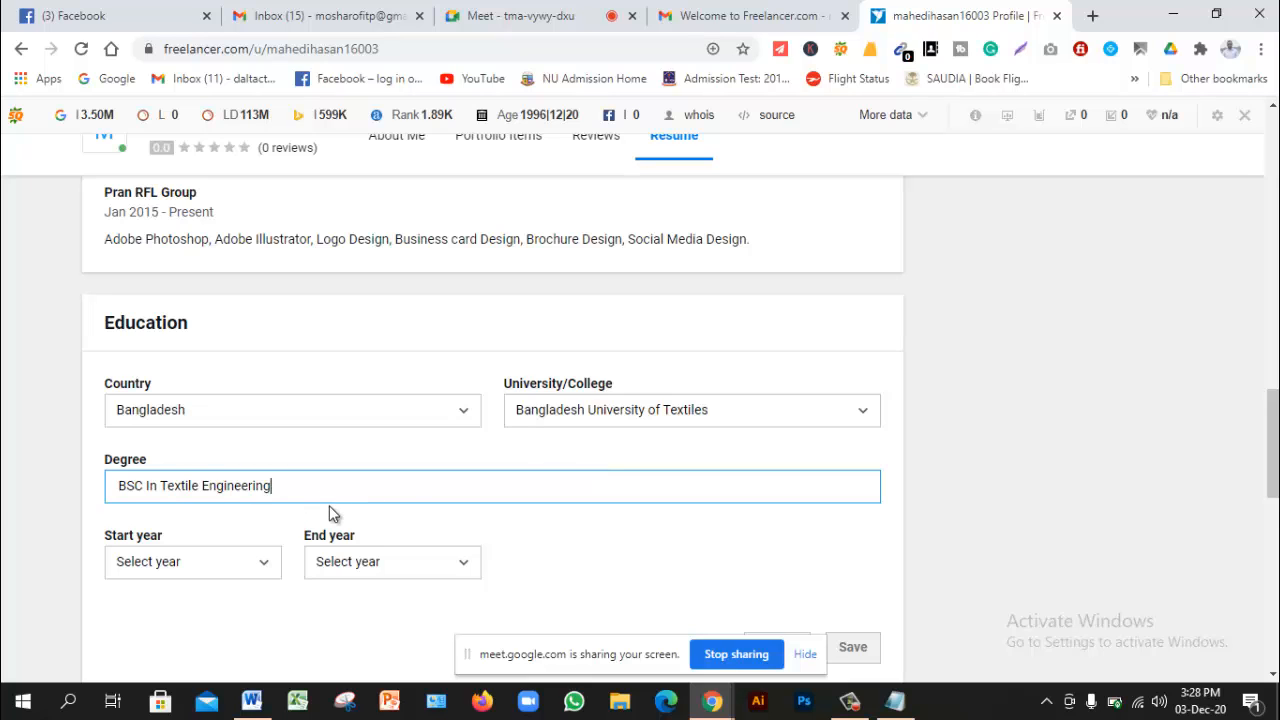
{"action": "scroll", "coordinate": [329, 506], "scroll_direction": "down", "scroll_amount": 1}
Set the education years to 2016–2020 and save the entry.
{"action": "left_click", "coordinate": [262, 473]}
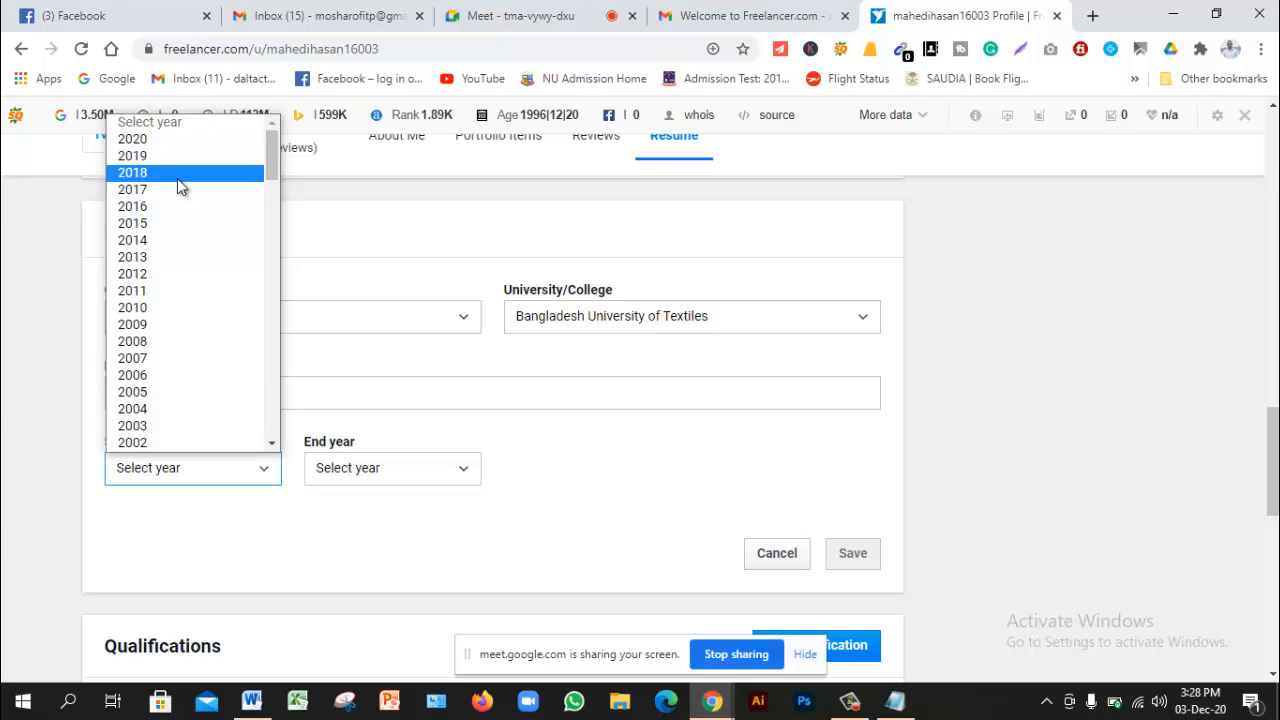
{"action": "left_click", "coordinate": [163, 207]}
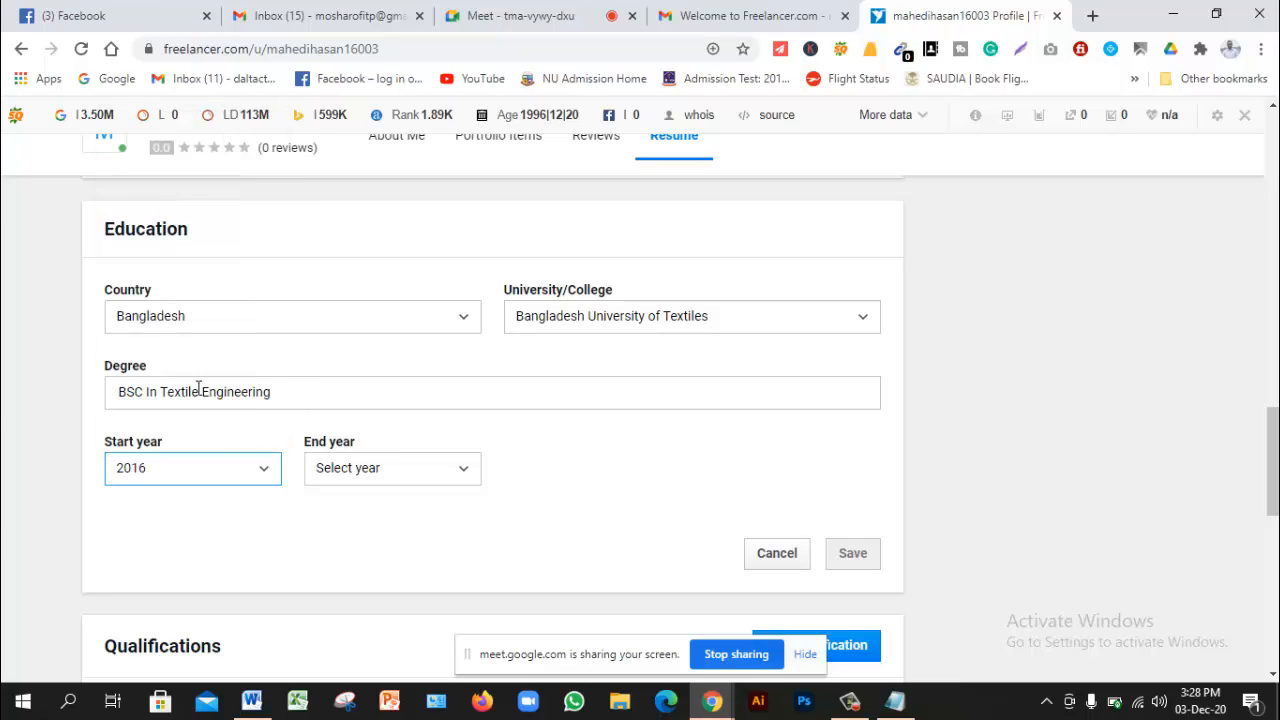
{"action": "left_click", "coordinate": [380, 476]}
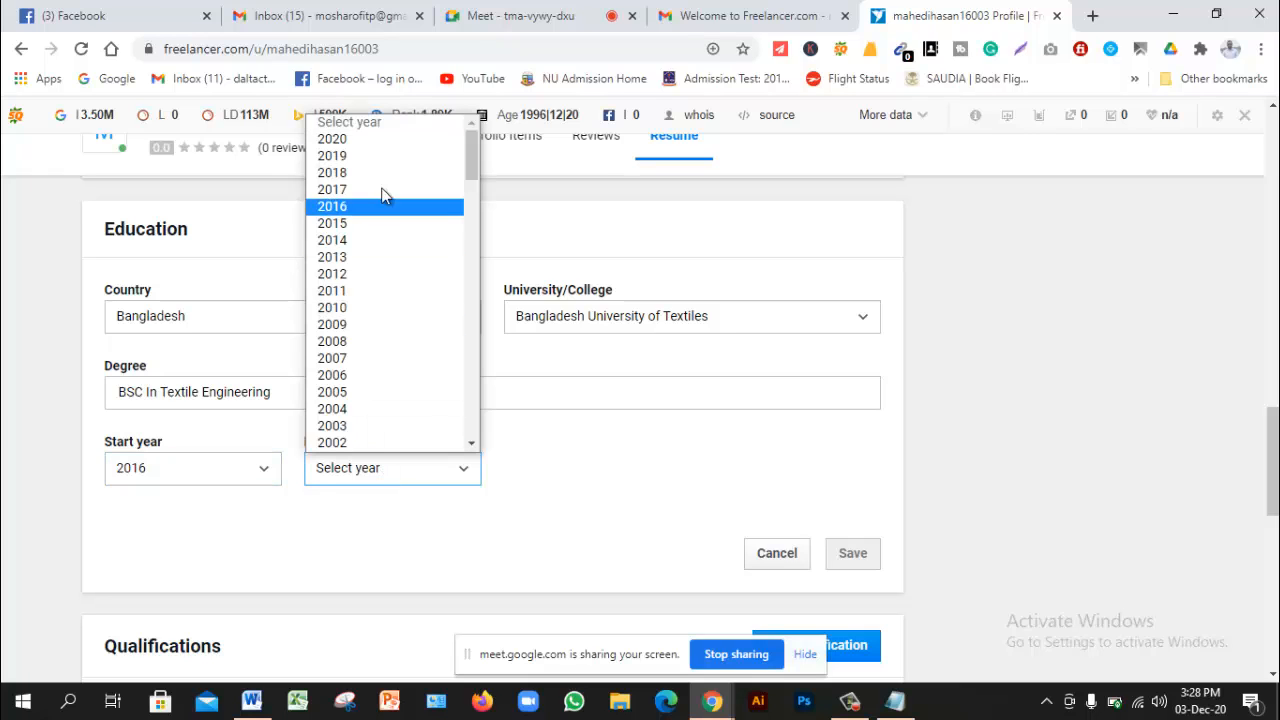
{"action": "left_click", "coordinate": [366, 136]}
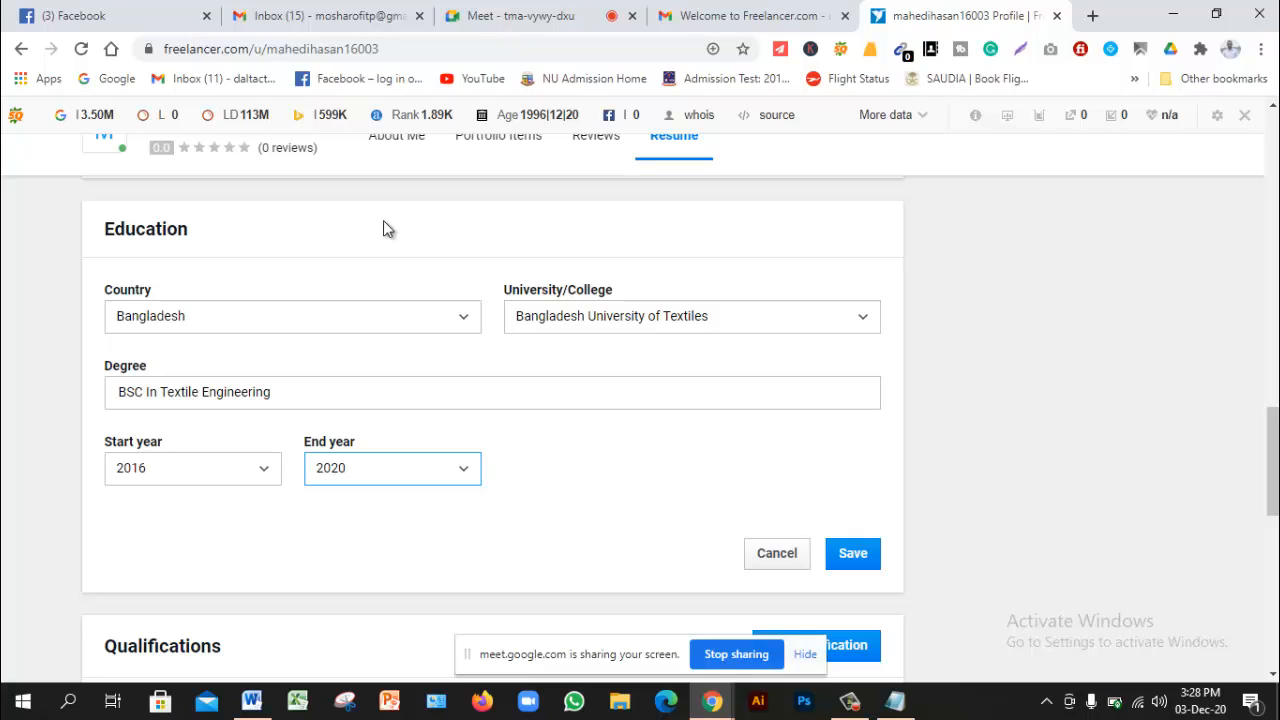
{"action": "scroll", "coordinate": [500, 465], "scroll_direction": "down", "scroll_amount": 2}
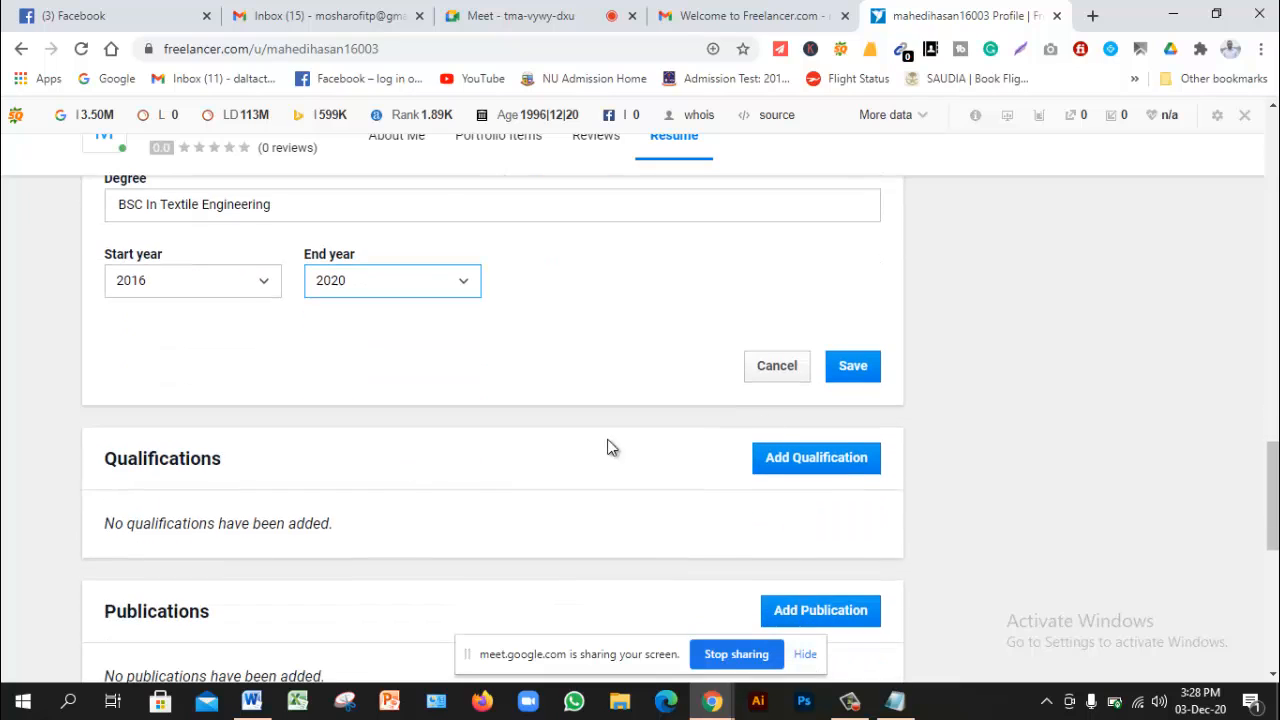
{"action": "left_click", "coordinate": [853, 370]}
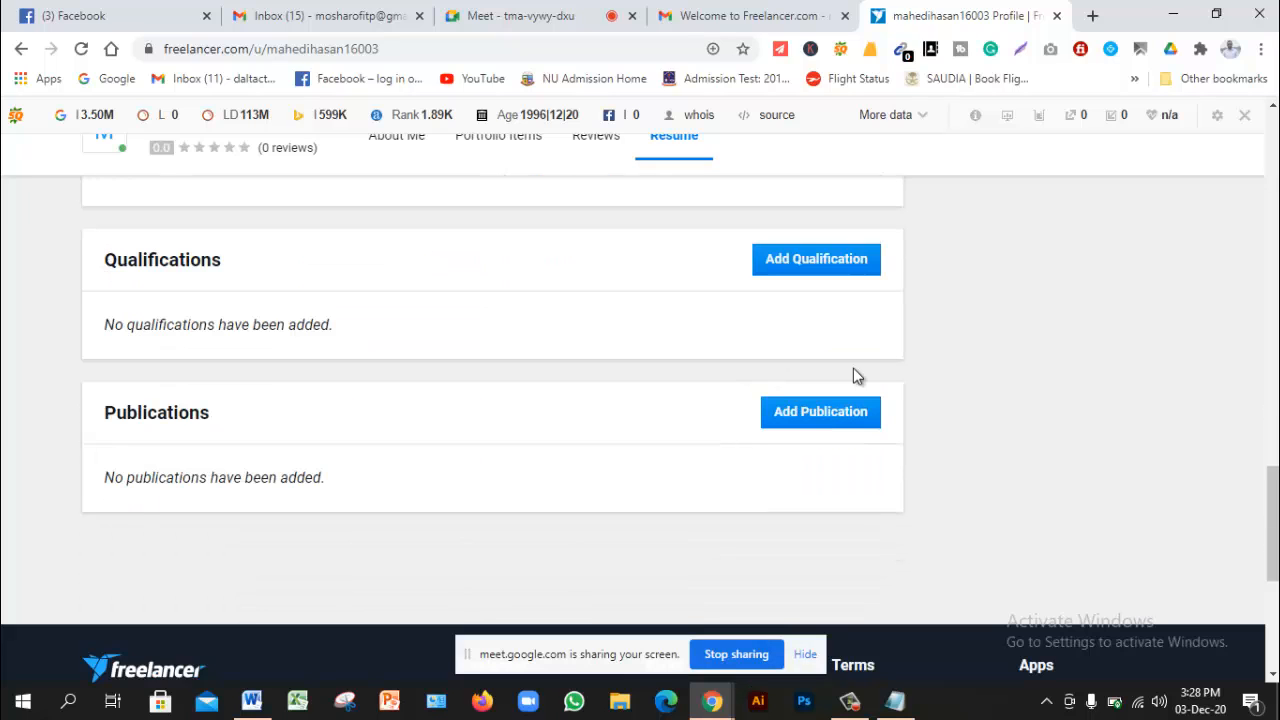
{"action": "scroll", "coordinate": [480, 402], "scroll_direction": "up", "scroll_amount": 1}
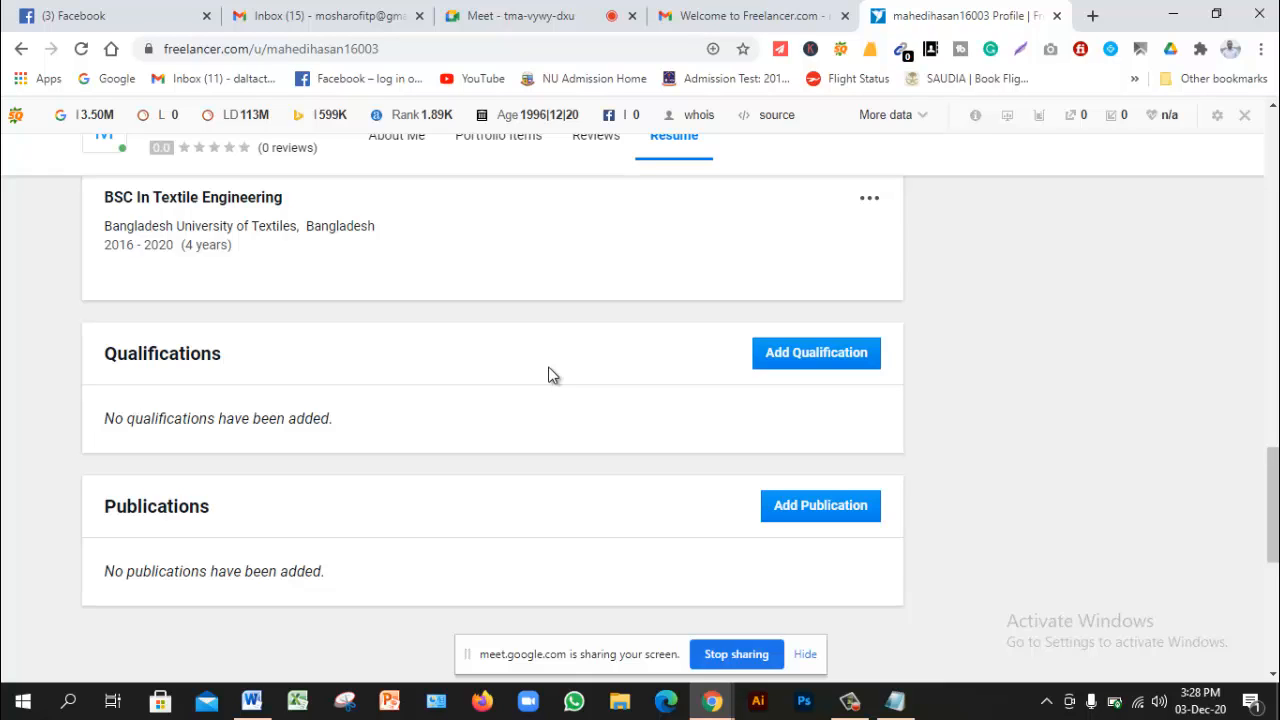
{"action": "scroll", "coordinate": [322, 400], "scroll_direction": "up", "scroll_amount": 3}
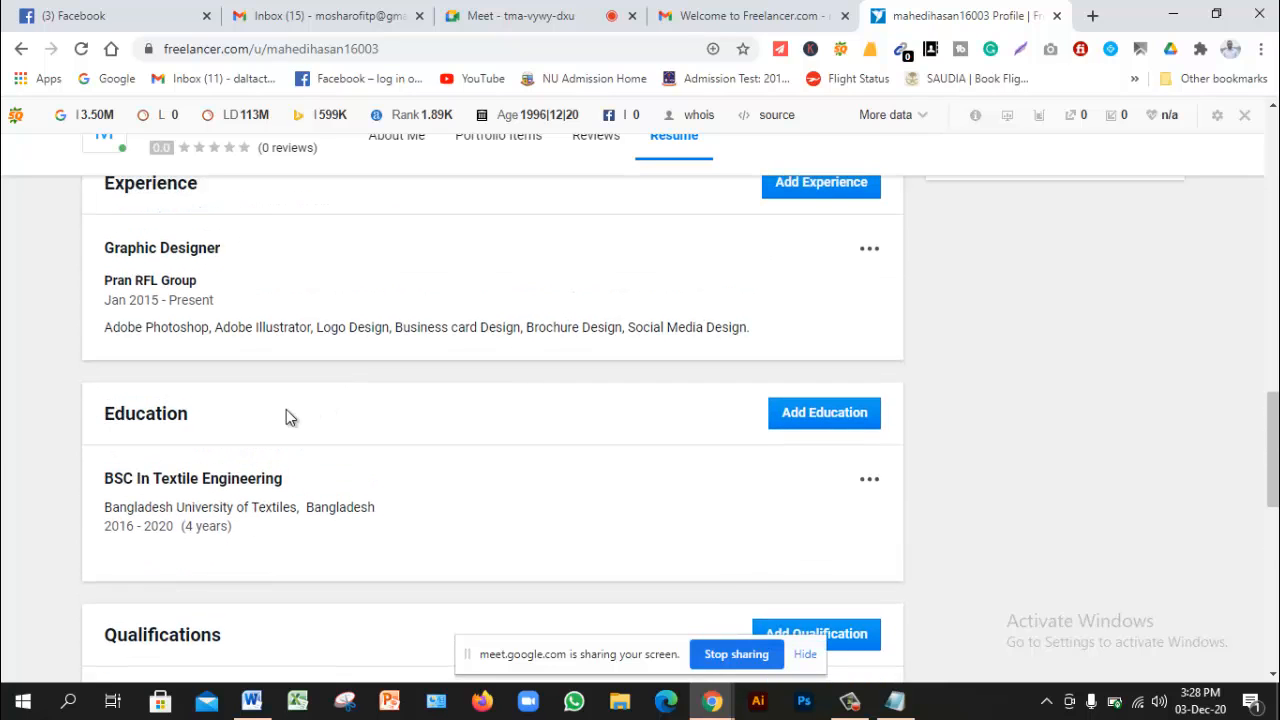
Add a new qualification named 'Diploma in Graphic Design'.
{"action": "scroll", "coordinate": [300, 420], "scroll_direction": "down", "scroll_amount": 2}
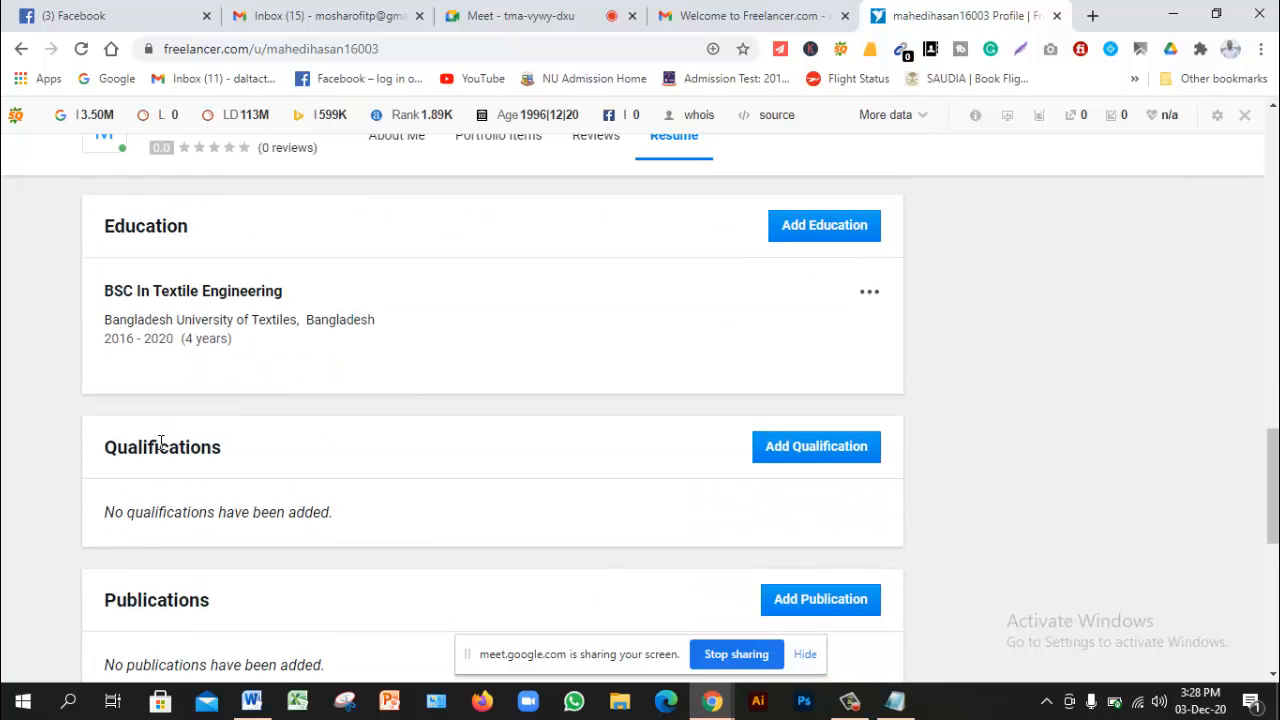
{"action": "scroll", "coordinate": [189, 442], "scroll_direction": "down", "scroll_amount": 1}
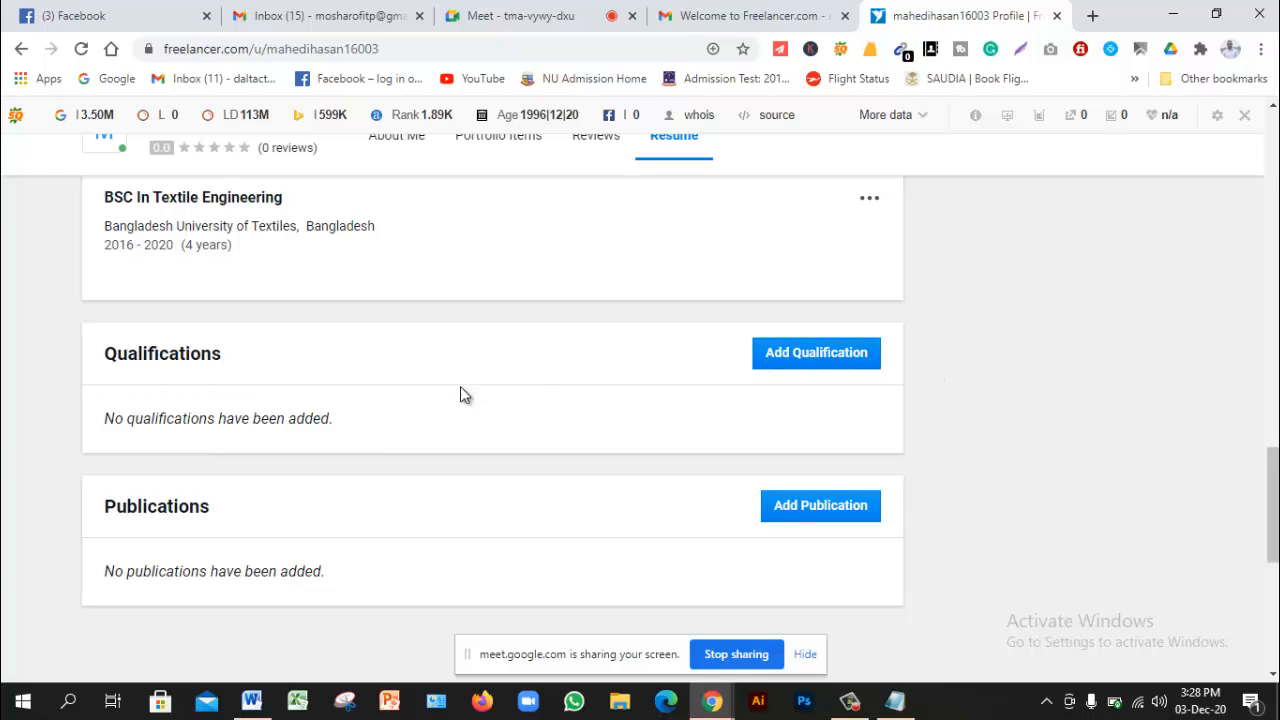
{"action": "left_click", "coordinate": [858, 364]}
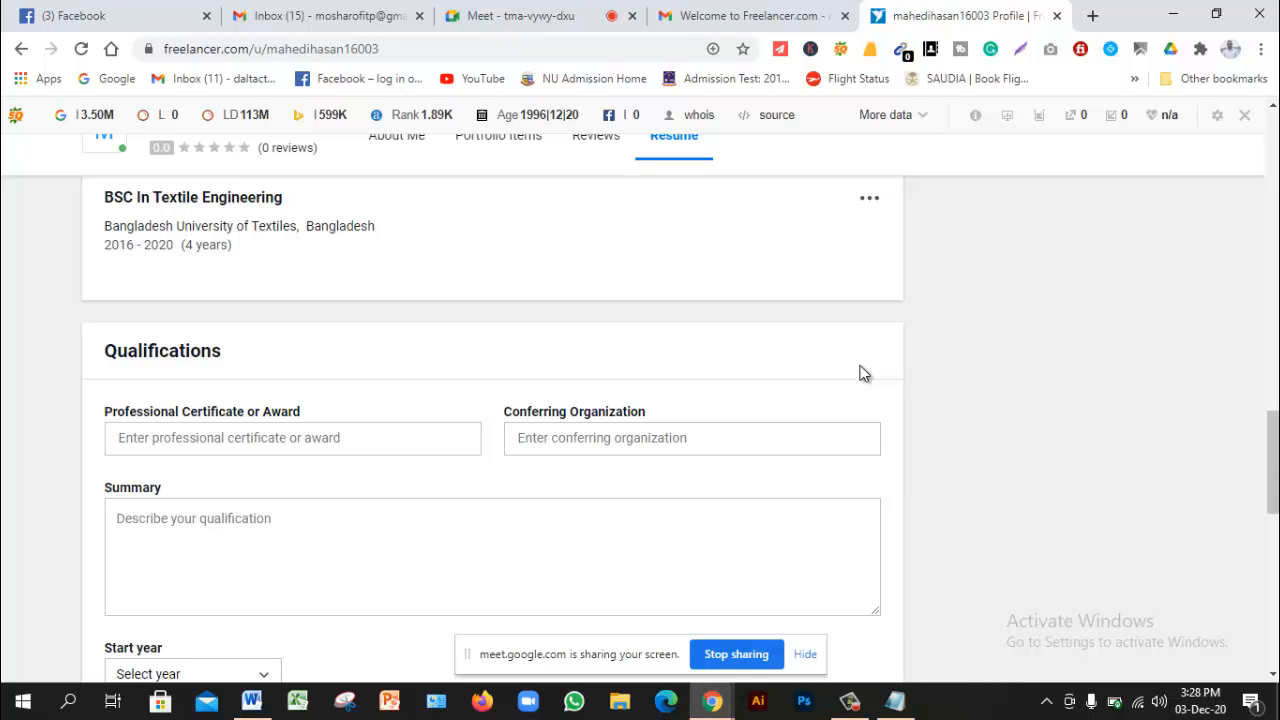
{"action": "left_click", "coordinate": [214, 440]}
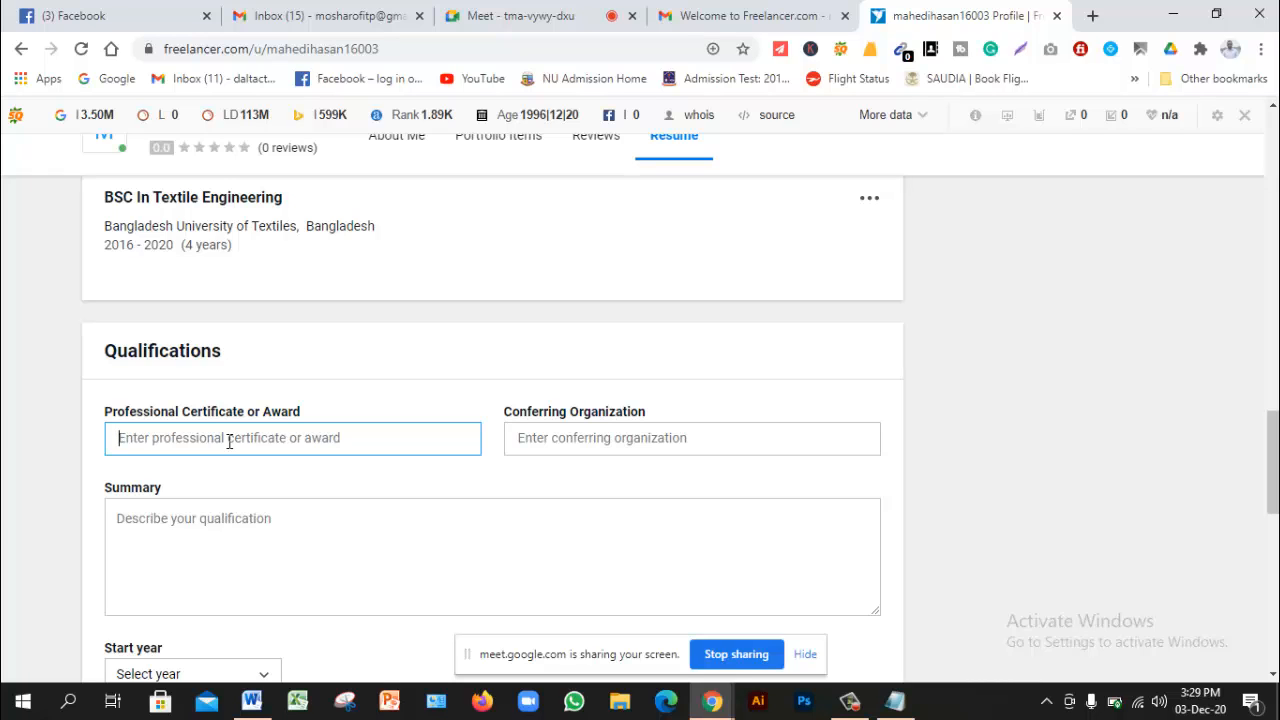
{"action": "type", "text": "Gra"}
{"action": "key", "text": "BackSpace"}
{"action": "key", "text": "BackSpace"}
{"action": "key", "text": "BackSpace"}
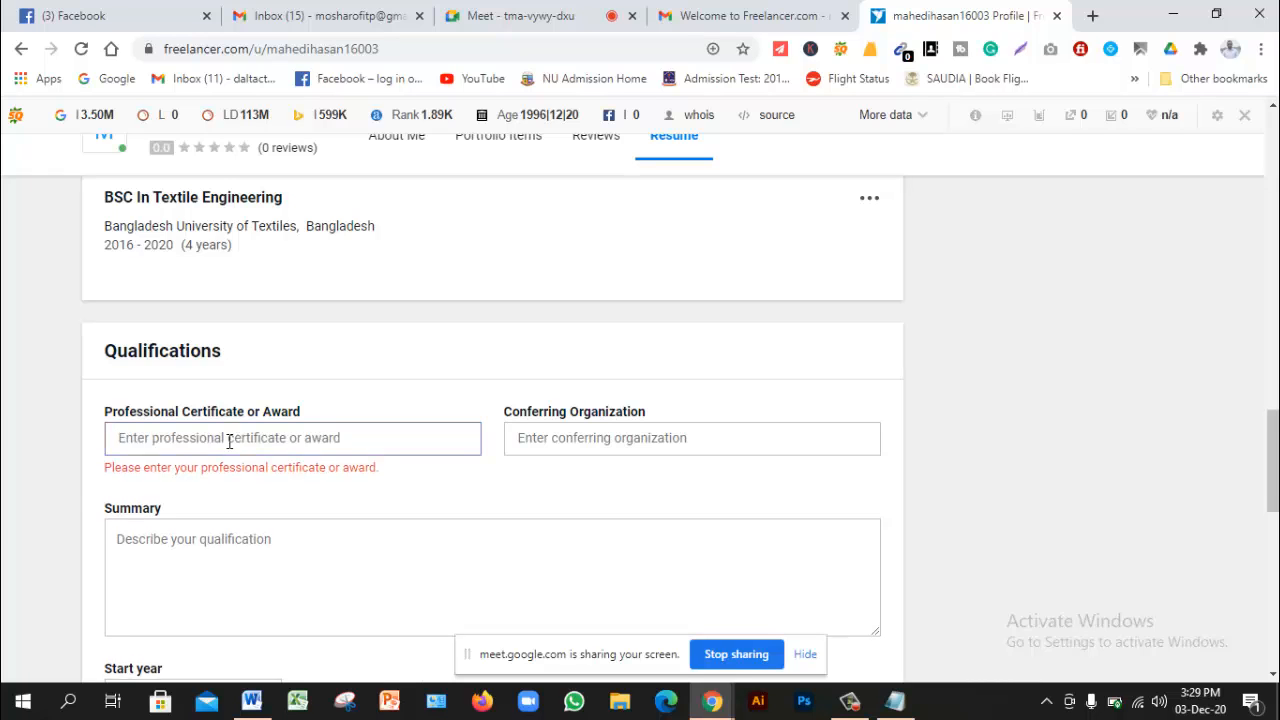
{"action": "type", "text": "Diplo"}
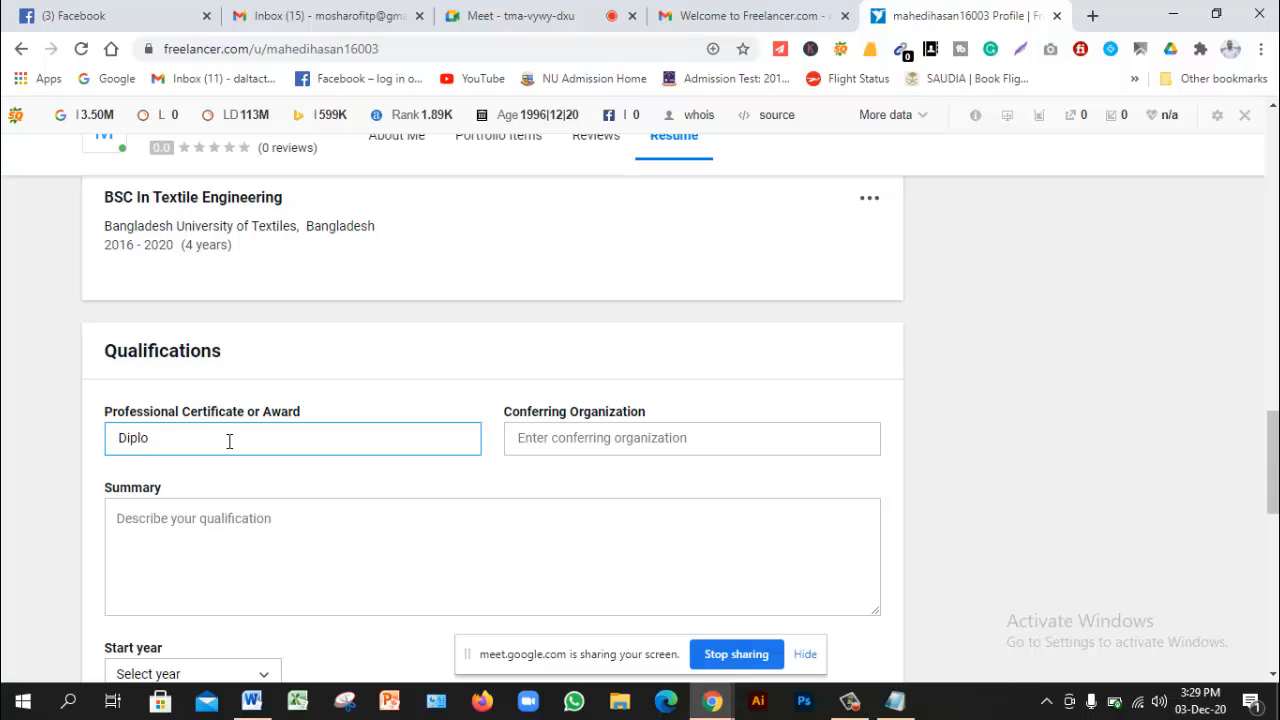
{"action": "type", "text": "ma in Graphic Design"}
{"action": "key", "text": "Tab"}
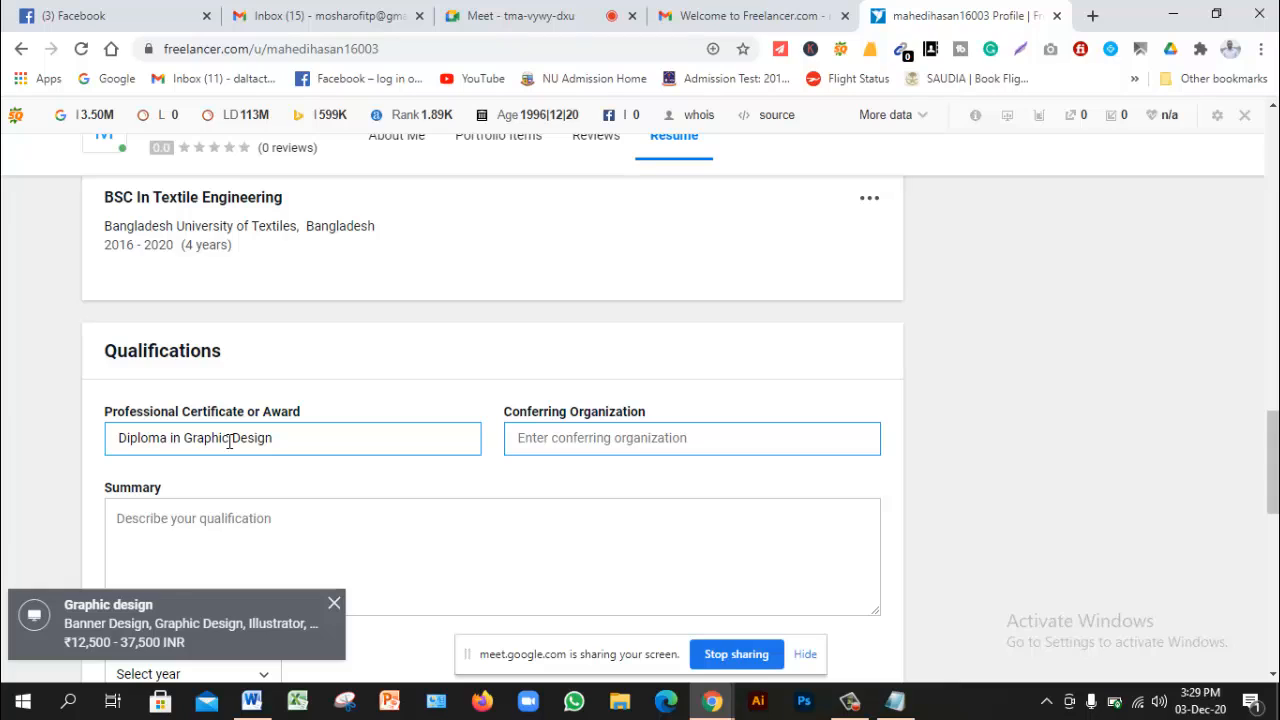
Enter the conferring organization text ending 'Under ICT Ministry of Bangladesh'.
{"action": "type", "text": "I"}
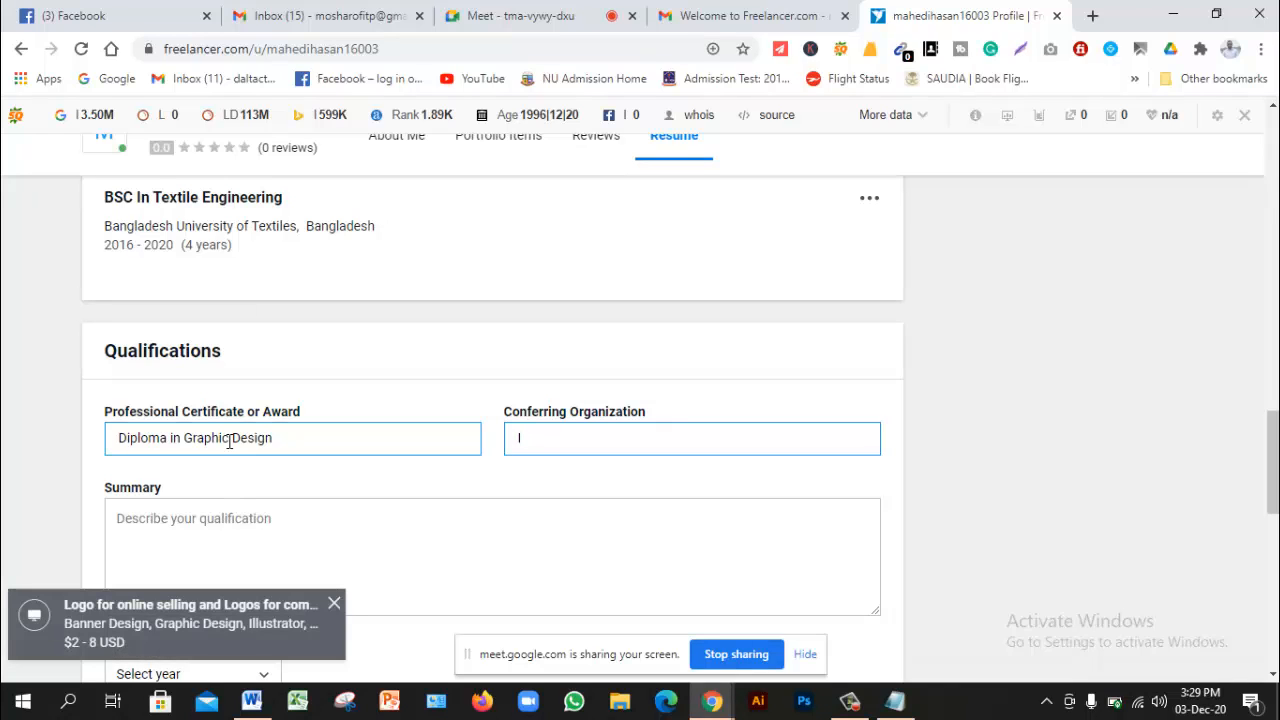
{"action": "type", "text": "CT min"}
{"action": "key", "text": "BackSpace"}
{"action": "key", "text": "BackSpace"}
{"action": "key", "text": "BackSpace"}
{"action": "key", "text": "BackSpace"}
{"action": "key", "text": "BackSpace"}
{"action": "key", "text": "BackSpace"}
{"action": "key", "text": "BackSpace"}
{"action": "type", "text": "Under"}
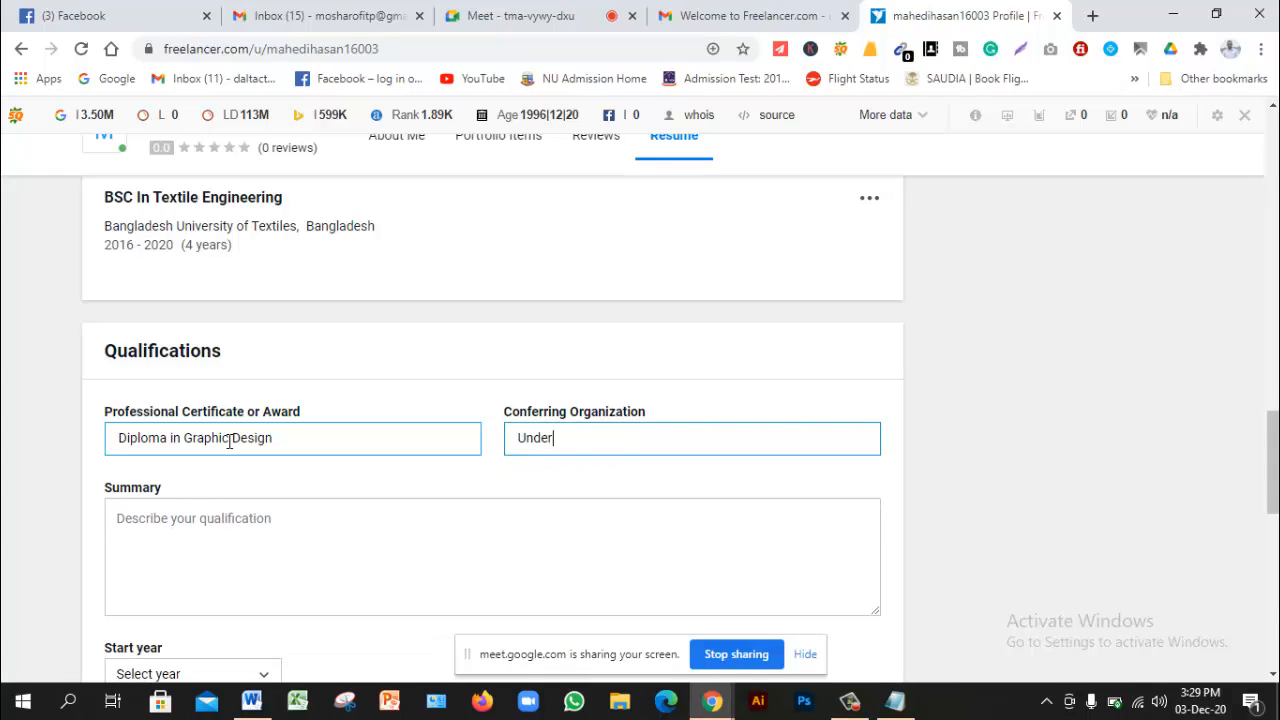
{"action": "type", "text": " ICT Ministry of Babn"}
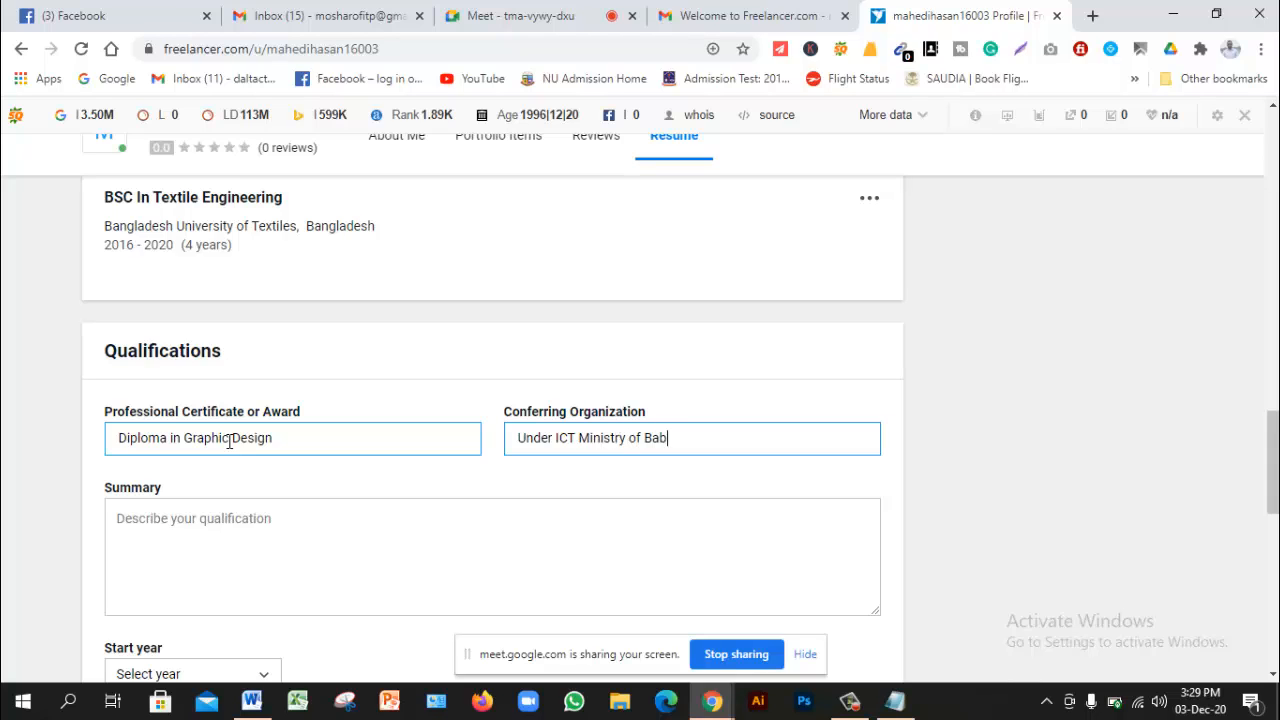
{"action": "key", "text": "BackSpace"}
{"action": "key", "text": "BackSpace"}
{"action": "type", "text": "ngladesh"}
Add summary 'Adobe Photoshop, Adobe Illustrator', set start year 2020, and save.
{"action": "left_click", "coordinate": [585, 519]}
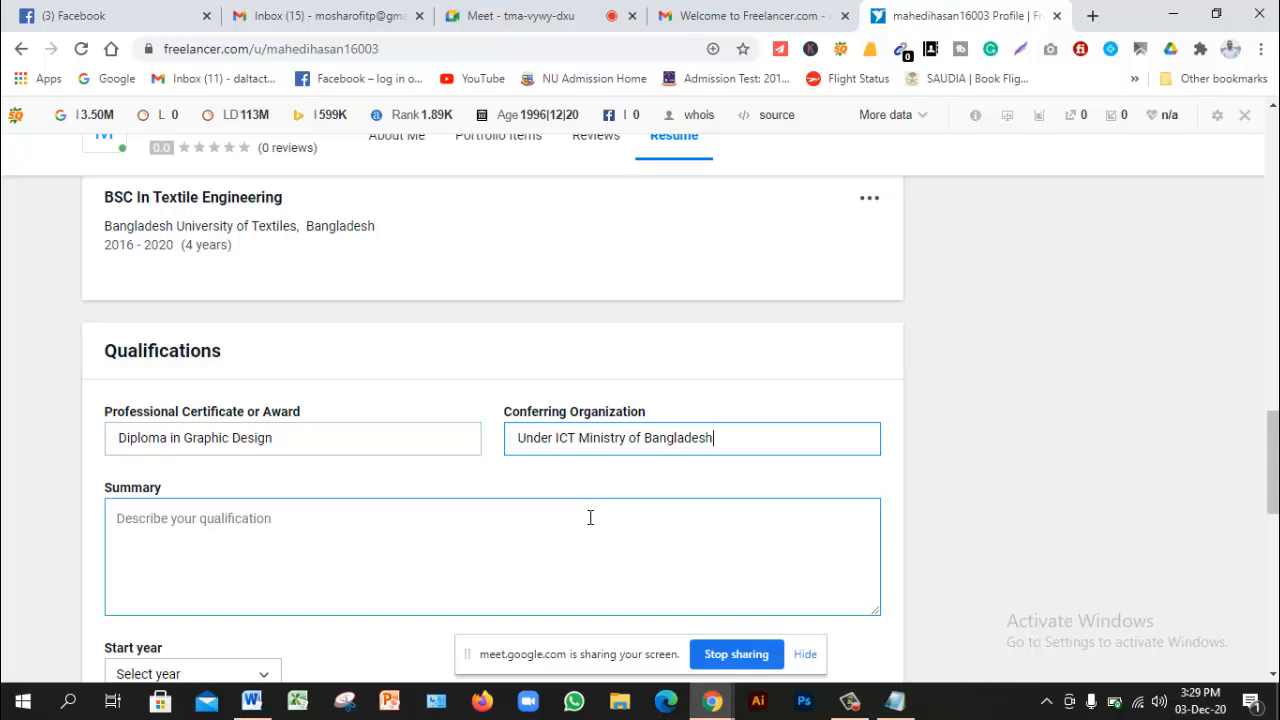
{"action": "left_click", "coordinate": [585, 522]}
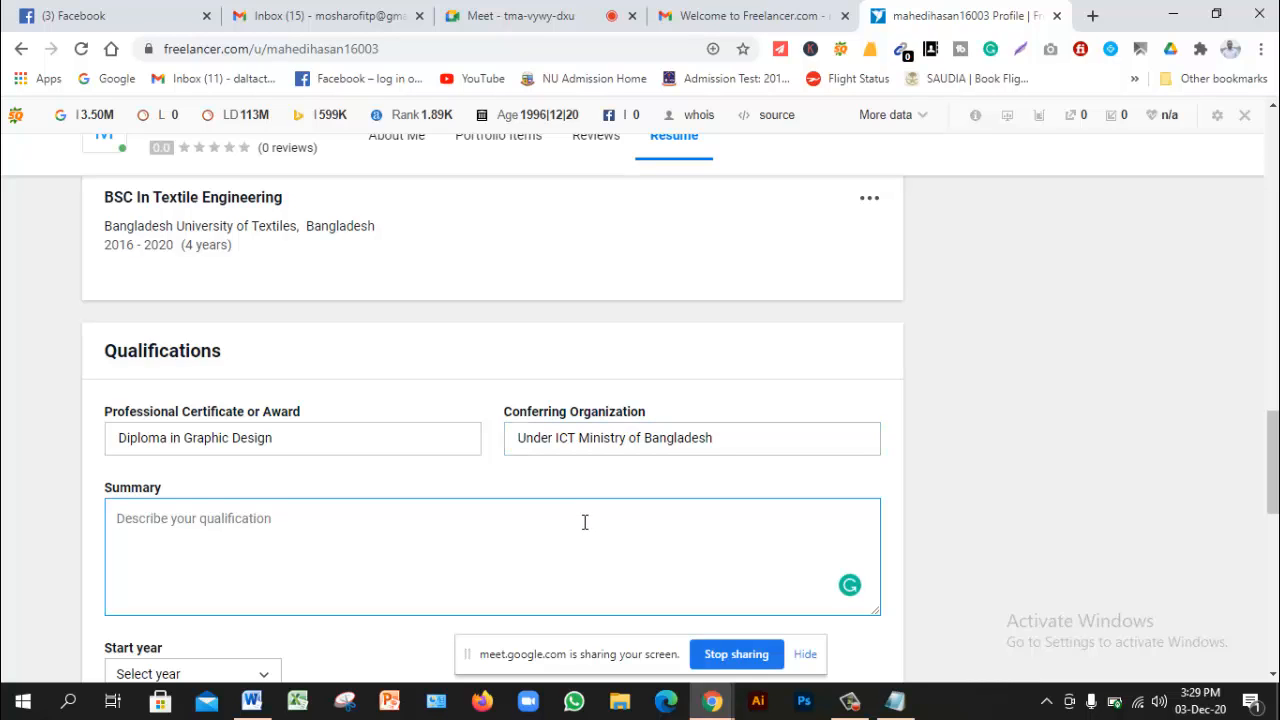
{"action": "type", "text": "Adobe "}
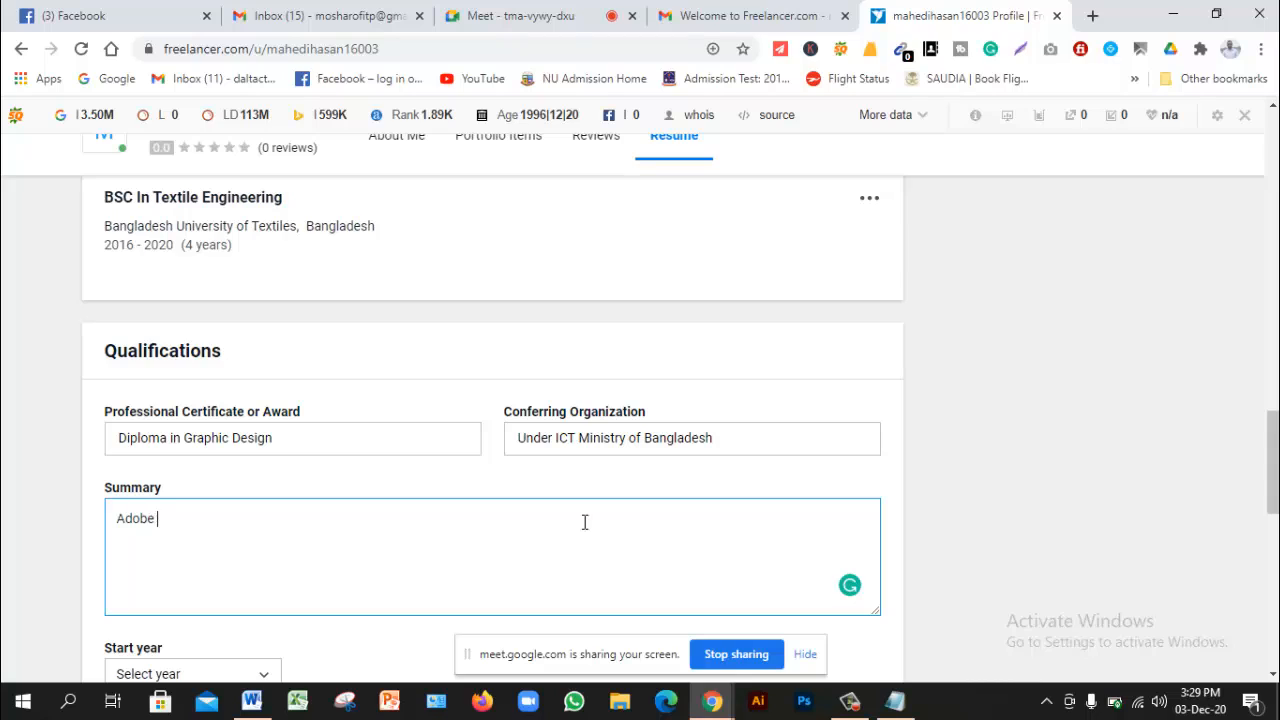
{"action": "type", "text": "Photoshop, Adobe"}
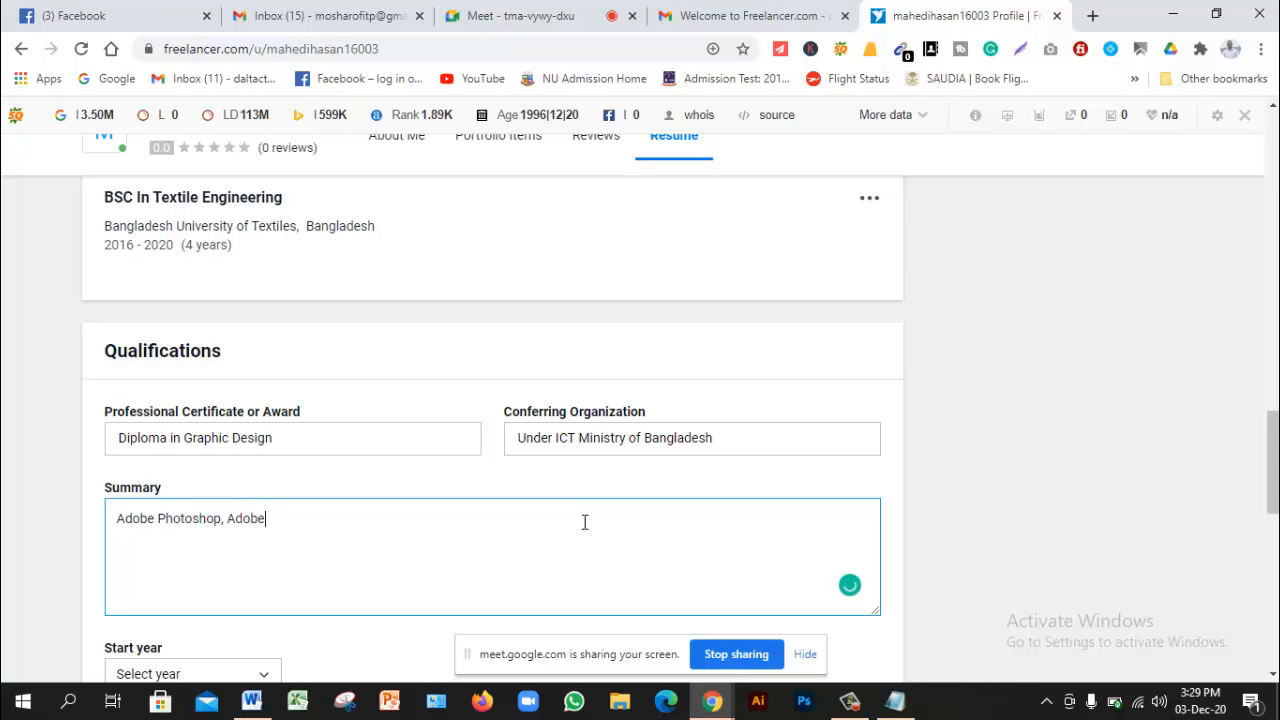
{"action": "type", "text": " Illustrator"}
{"action": "scroll", "coordinate": [590, 516], "scroll_direction": "down", "scroll_amount": 3}
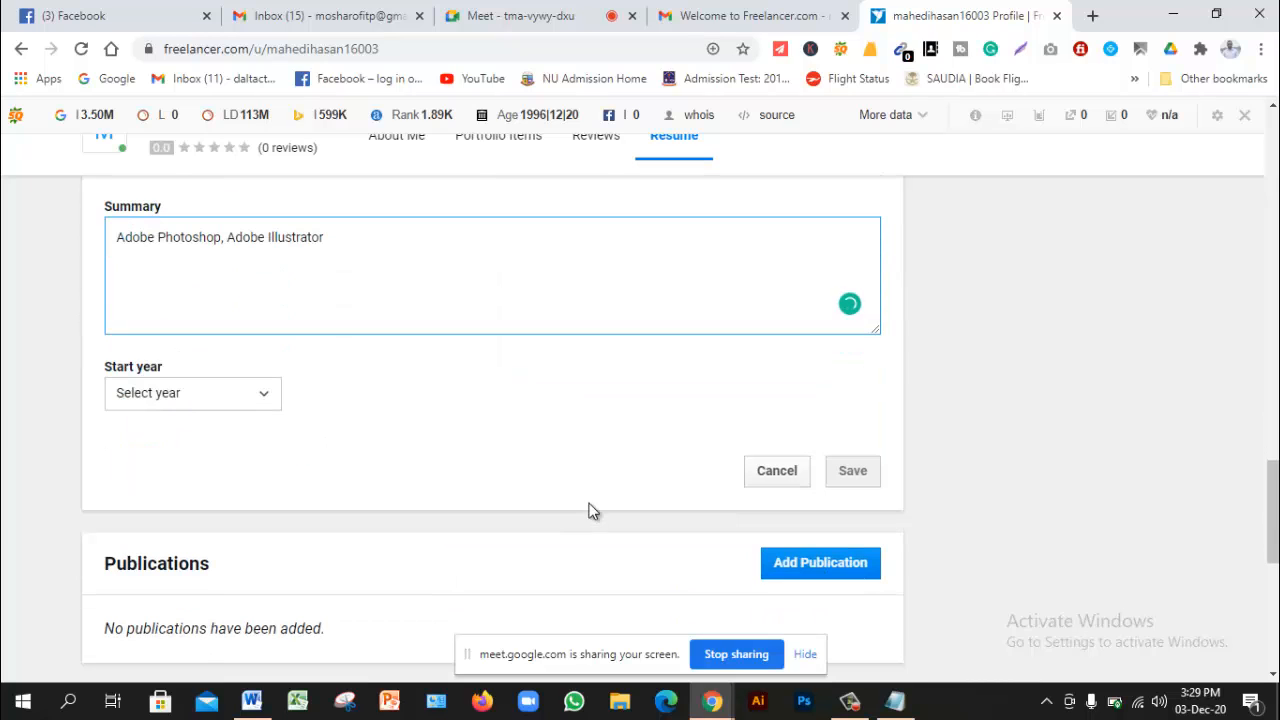
{"action": "left_click", "coordinate": [232, 400]}
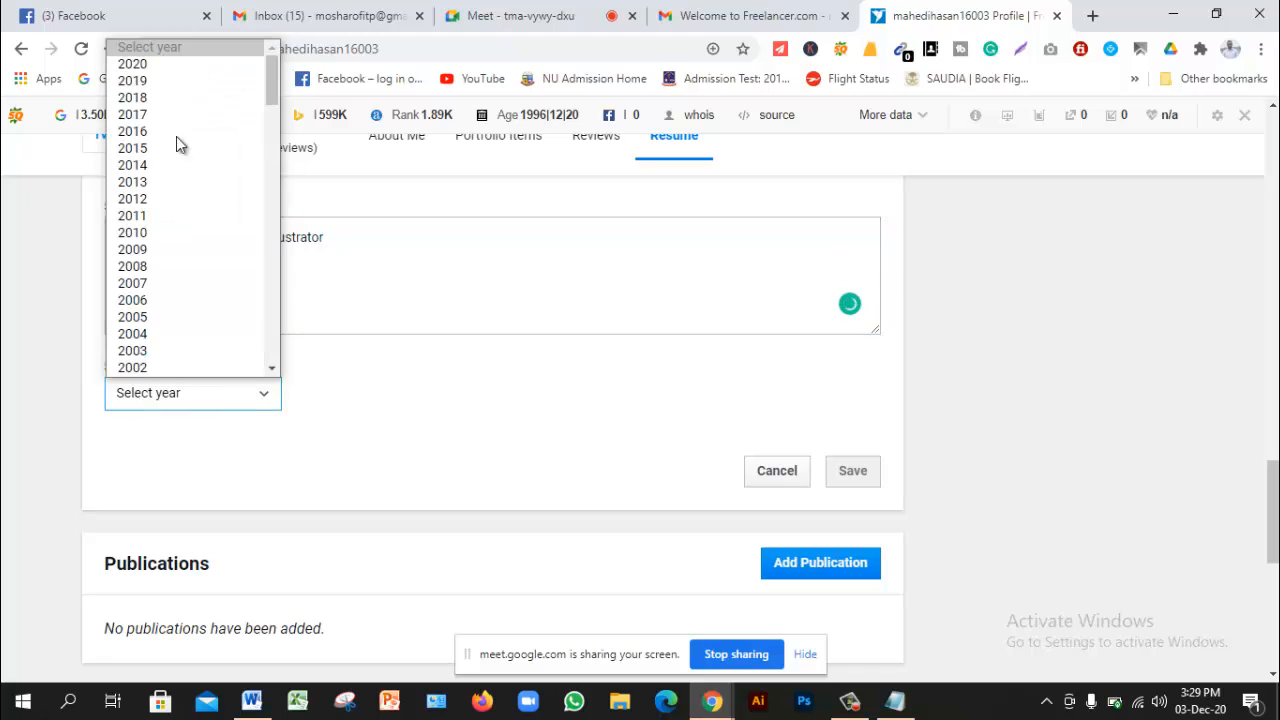
{"action": "left_click", "coordinate": [155, 68]}
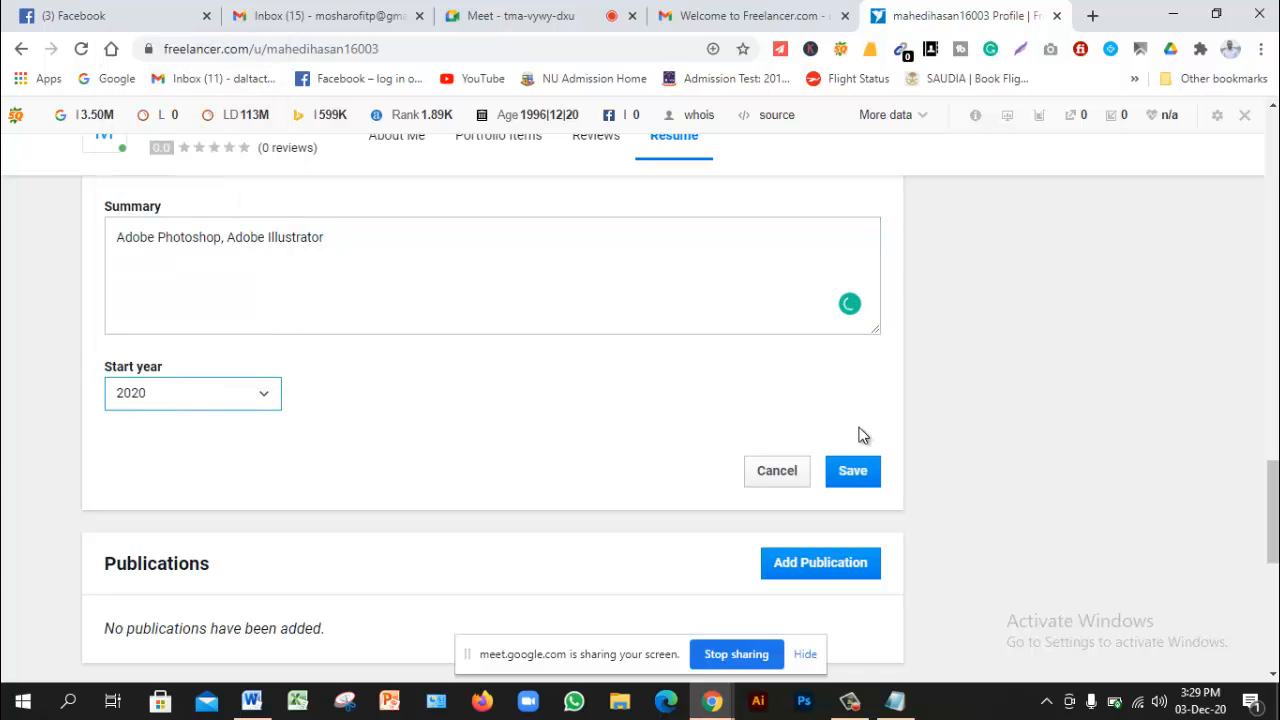
{"action": "left_click", "coordinate": [855, 472]}
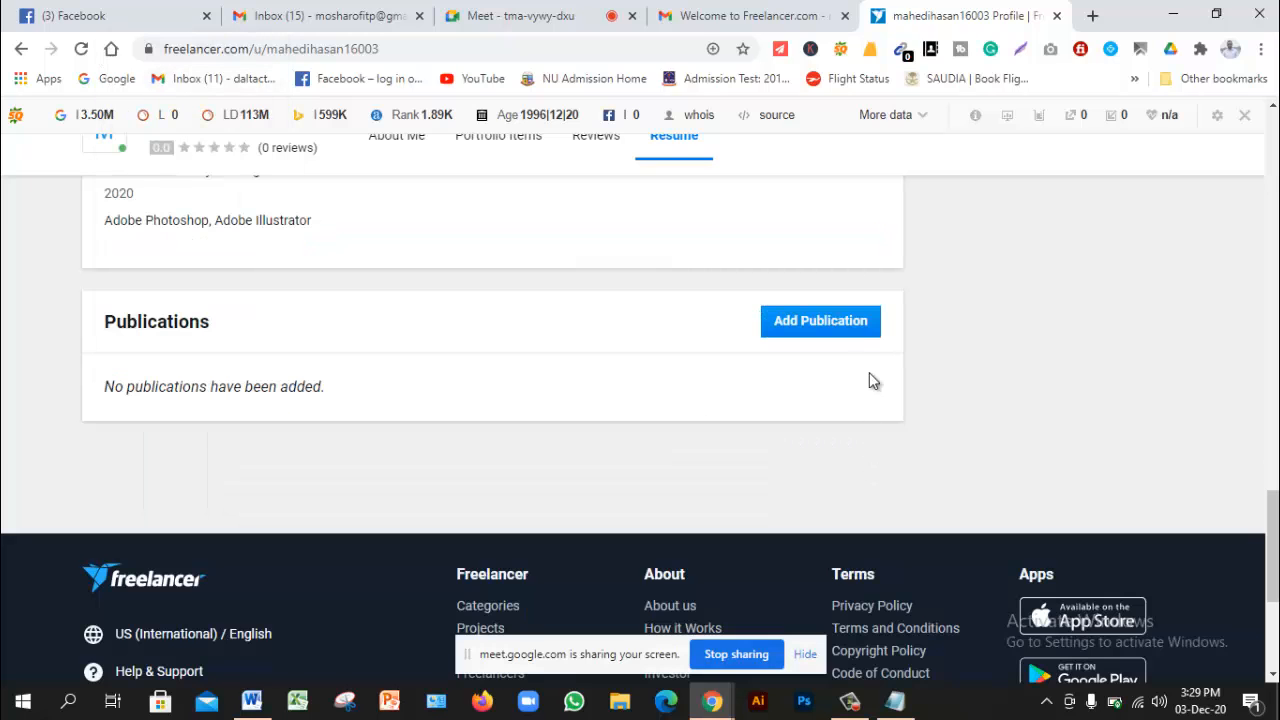
Scroll back to the profile header and open the username dropdown menu.
{"action": "scroll", "coordinate": [808, 392], "scroll_direction": "up", "scroll_amount": 20}
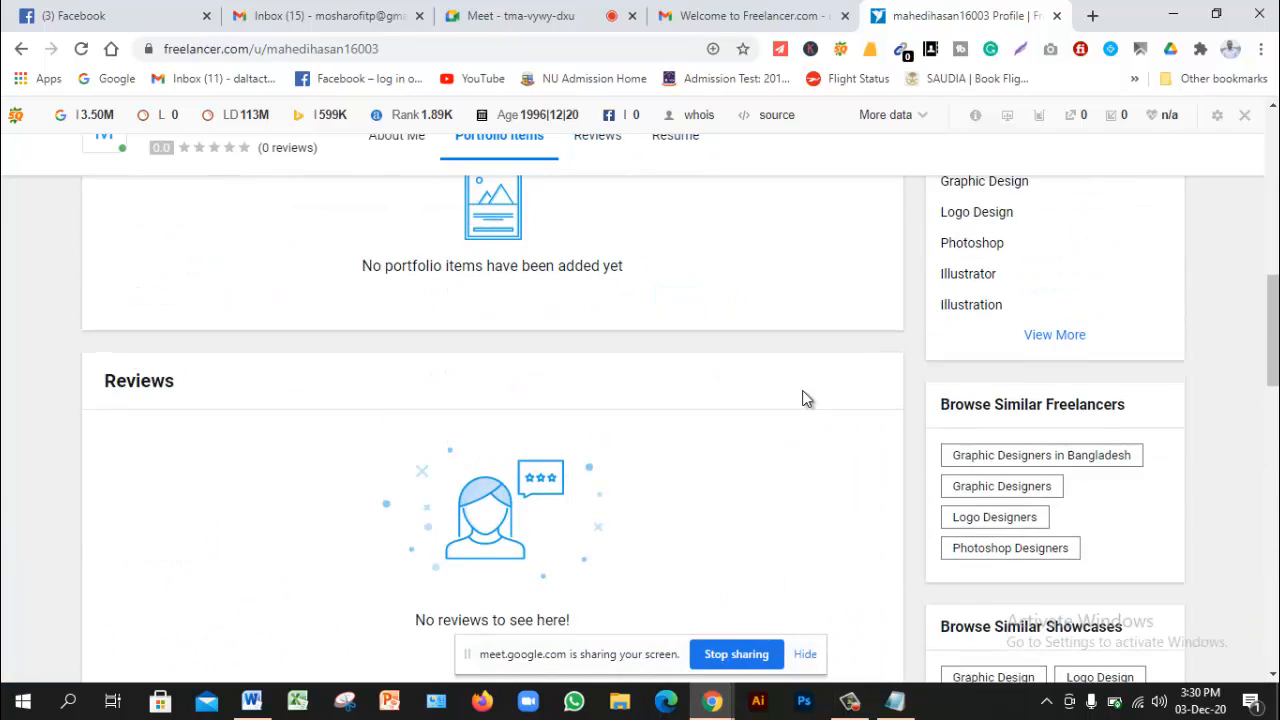
{"action": "scroll", "coordinate": [808, 392], "scroll_direction": "up", "scroll_amount": 3}
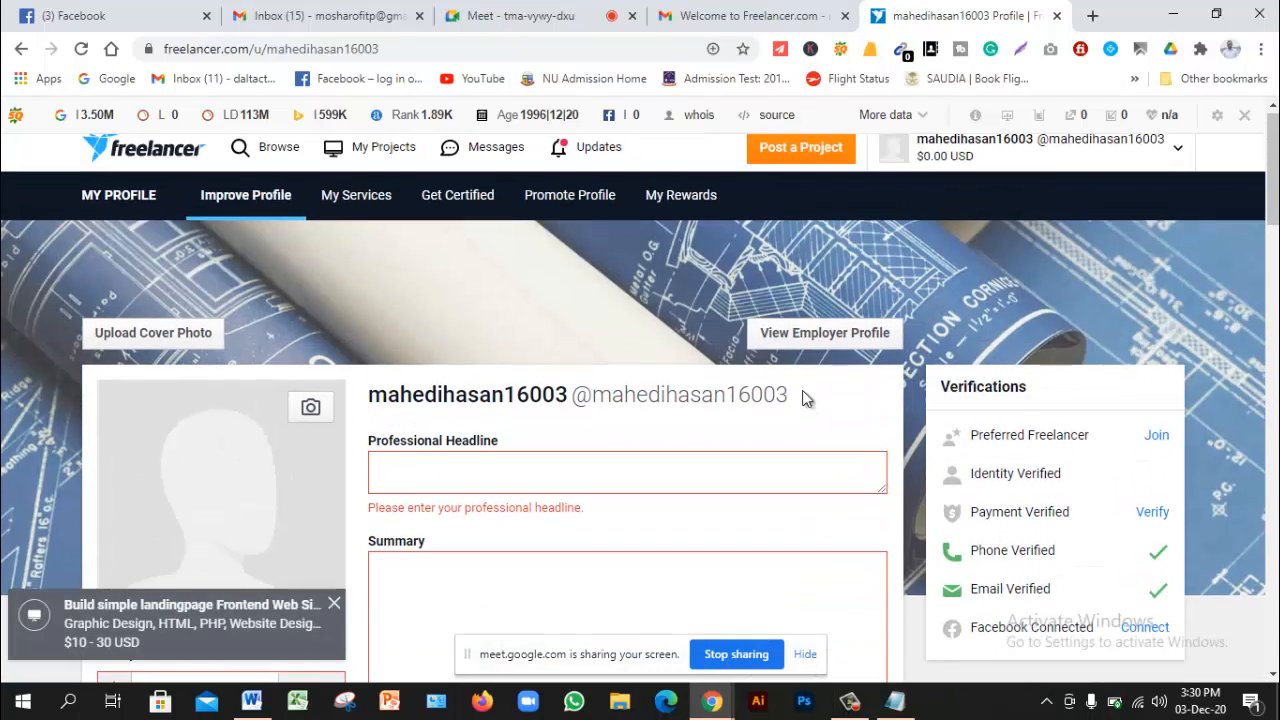
{"action": "scroll", "coordinate": [808, 392], "scroll_direction": "down", "scroll_amount": 1}
{"action": "left_click", "coordinate": [651, 373]}
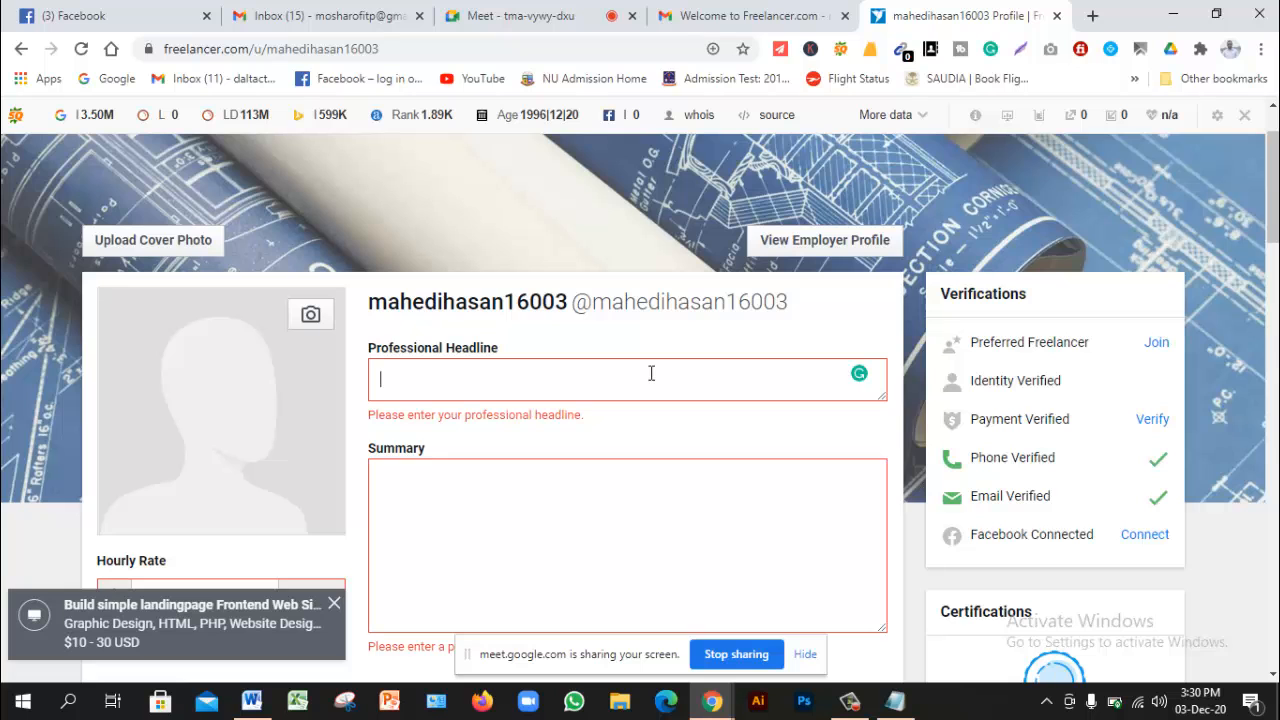
{"action": "scroll", "coordinate": [651, 373], "scroll_direction": "down", "scroll_amount": 2}
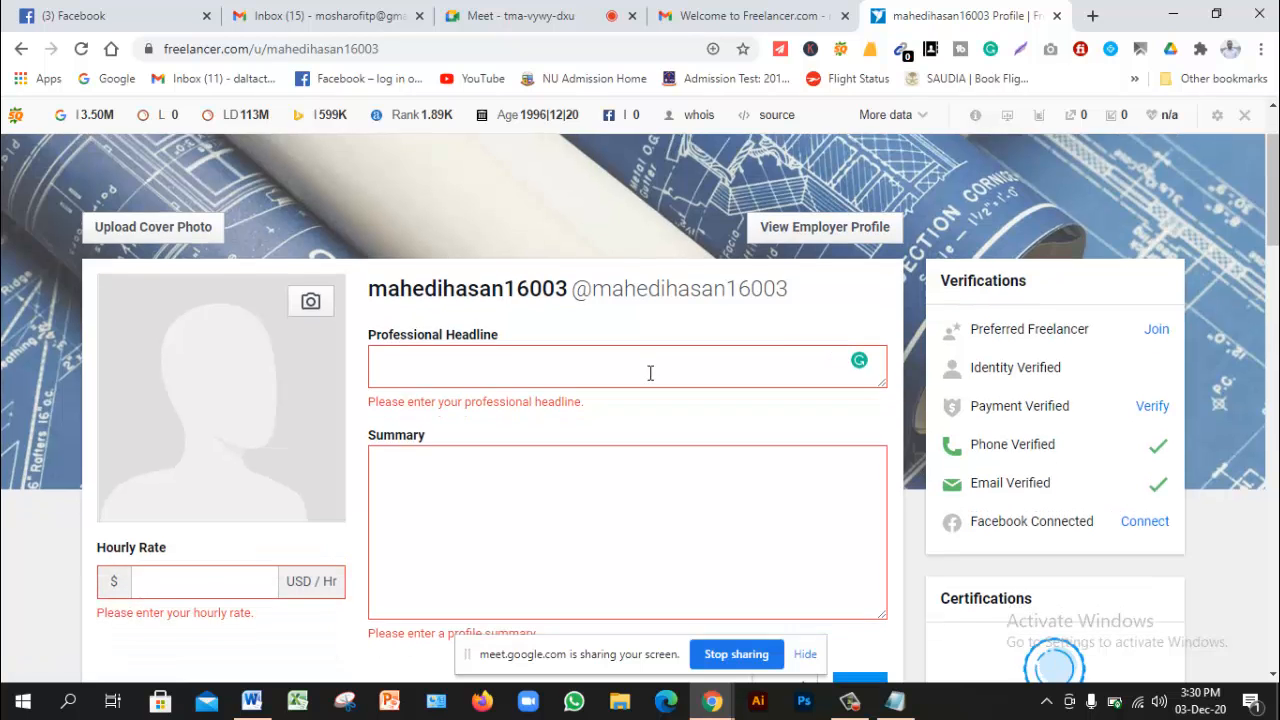
{"action": "scroll", "coordinate": [650, 374], "scroll_direction": "up", "scroll_amount": 3}
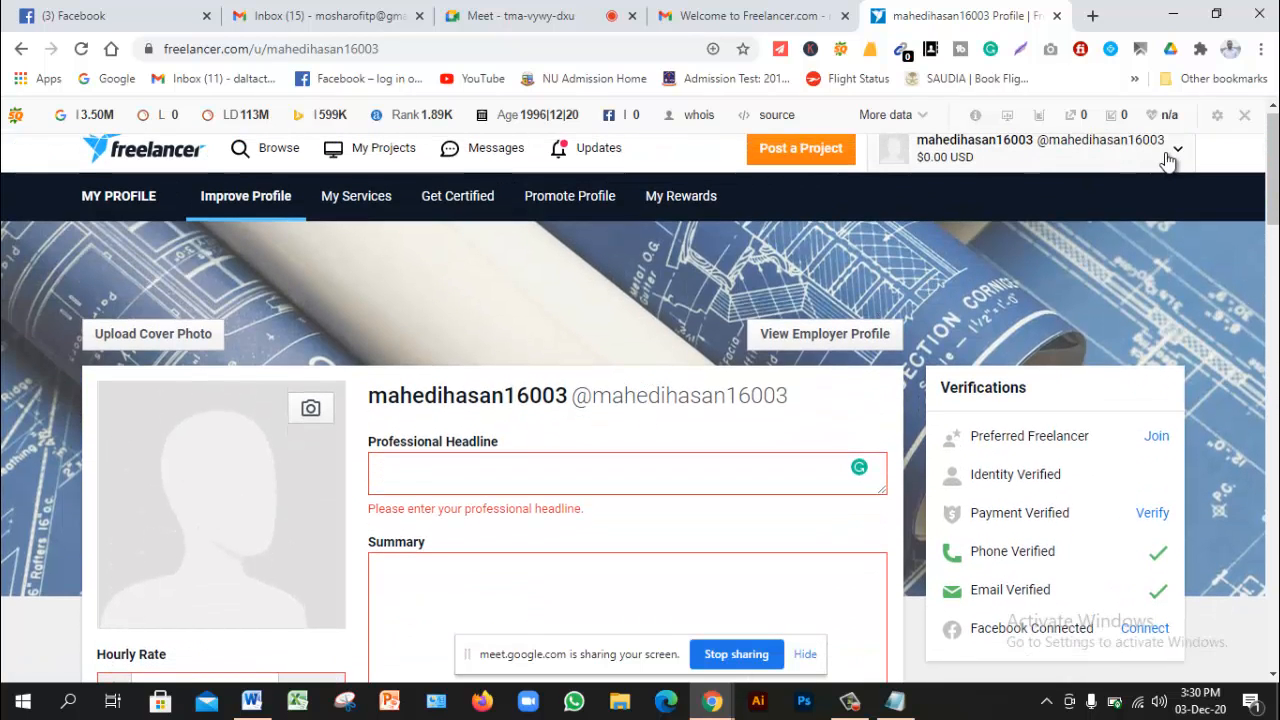
{"action": "left_click", "coordinate": [1168, 160]}
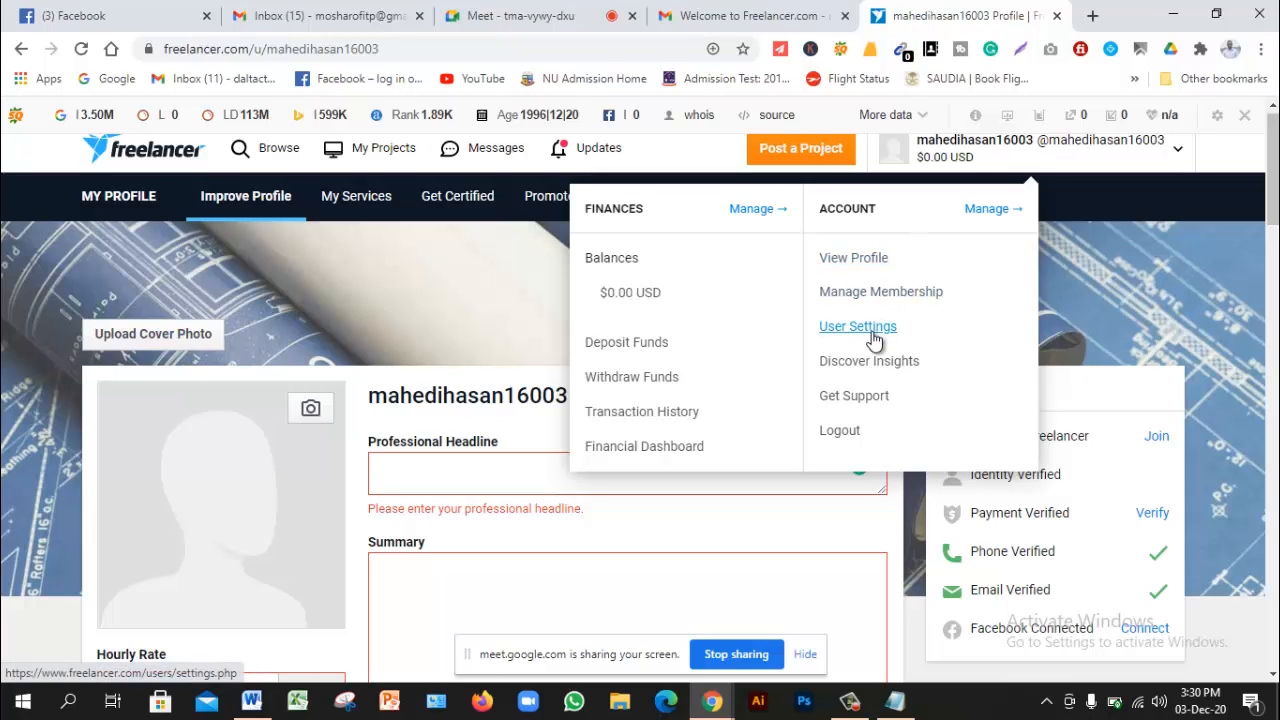
Open User Settings and look over the Profile Details page.
{"action": "left_click", "coordinate": [977, 211]}
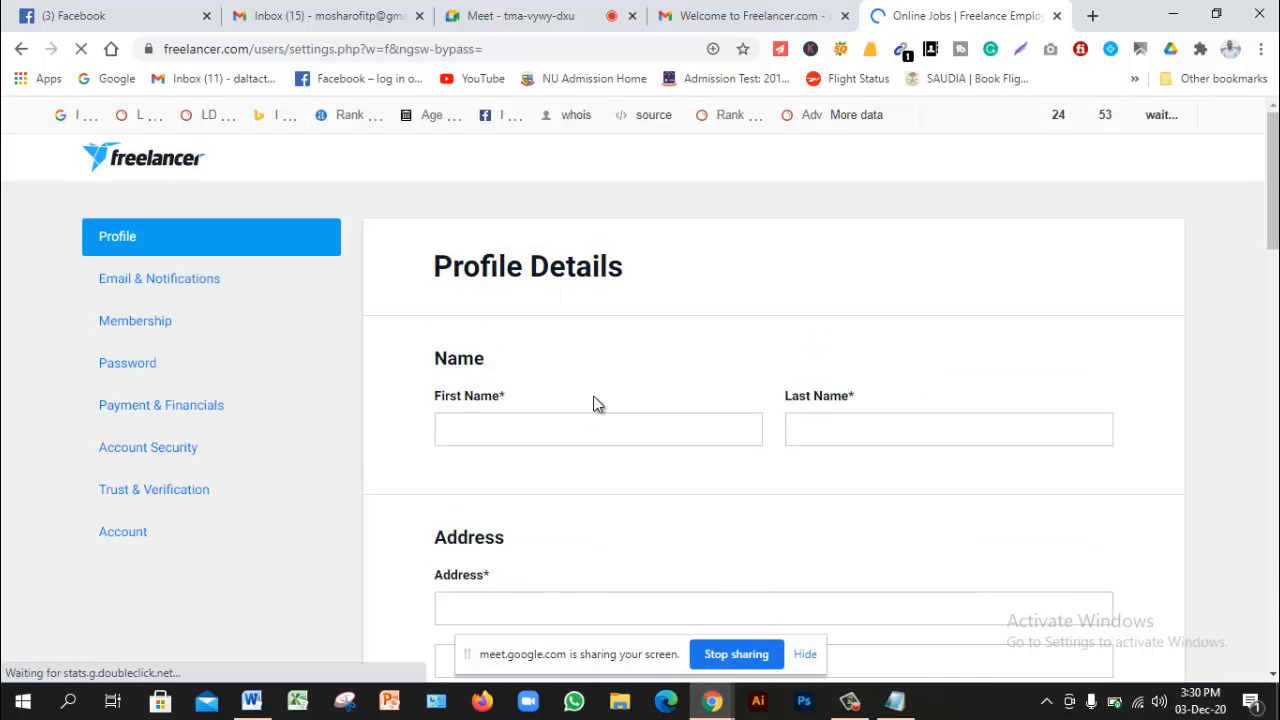
{"action": "scroll", "coordinate": [593, 403], "scroll_direction": "down", "scroll_amount": 6}
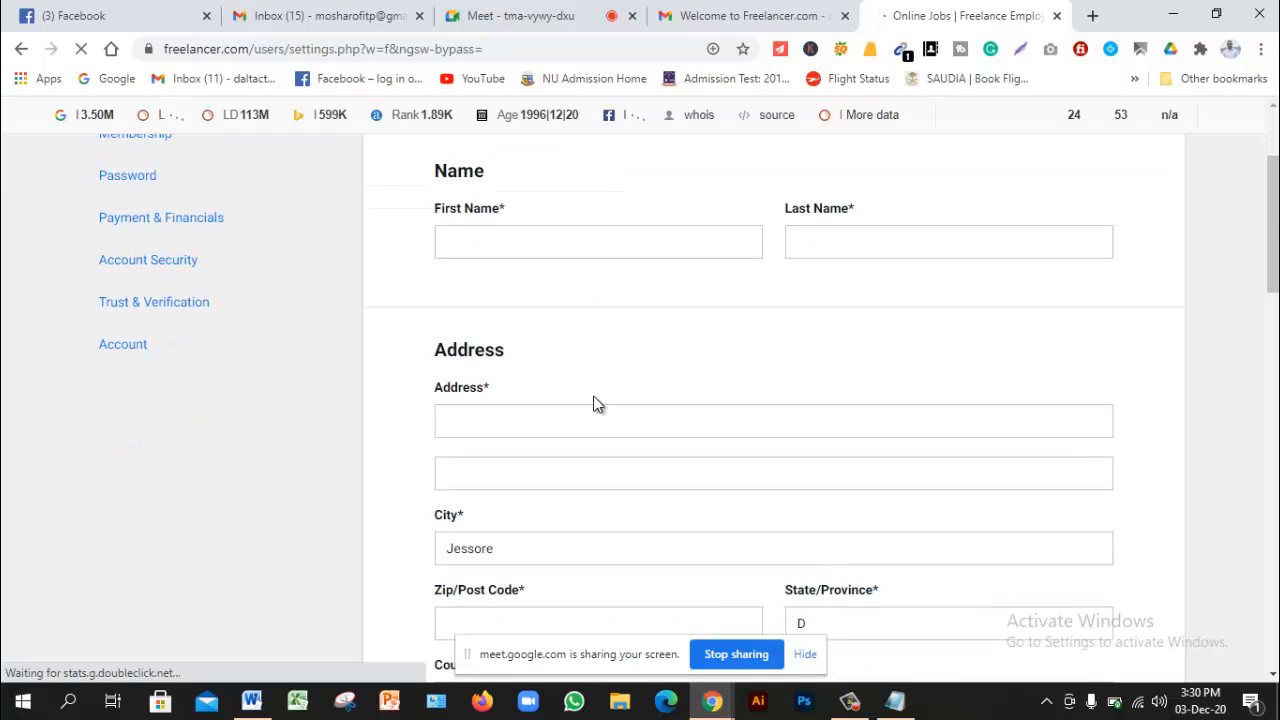
{"action": "scroll", "coordinate": [593, 403], "scroll_direction": "down", "scroll_amount": 6}
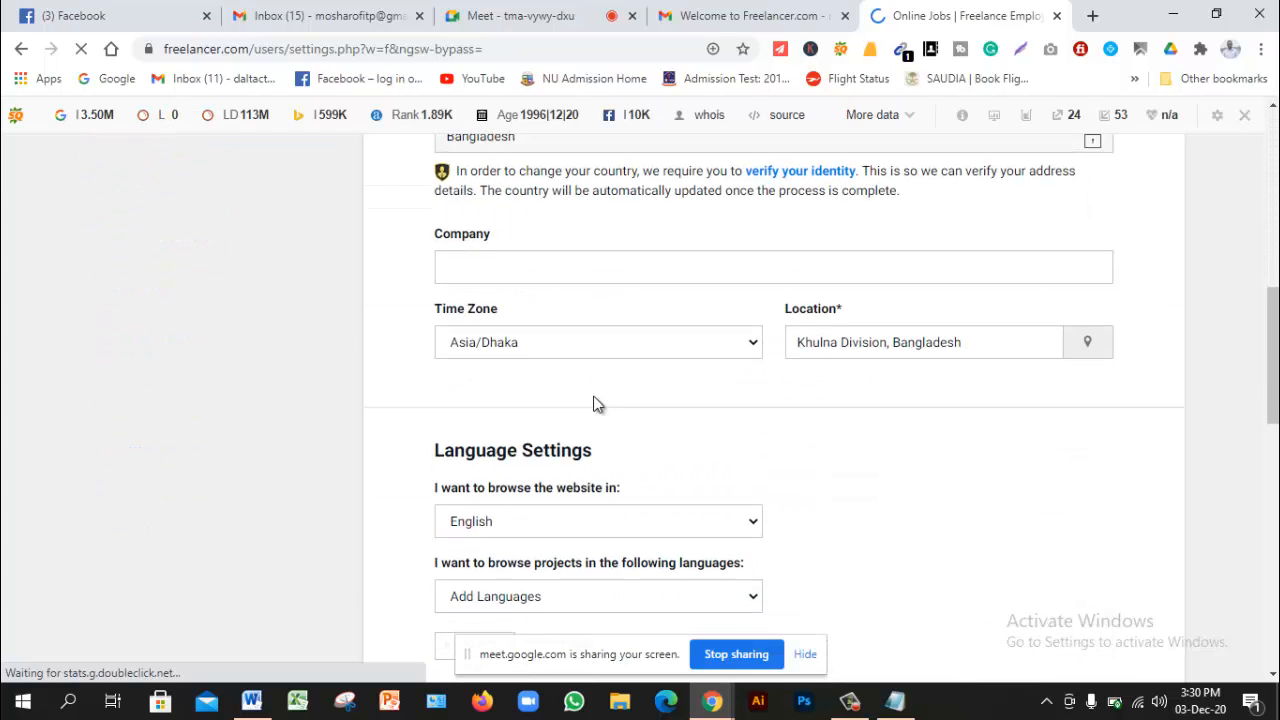
{"action": "scroll", "coordinate": [595, 400], "scroll_direction": "up", "scroll_amount": 12}
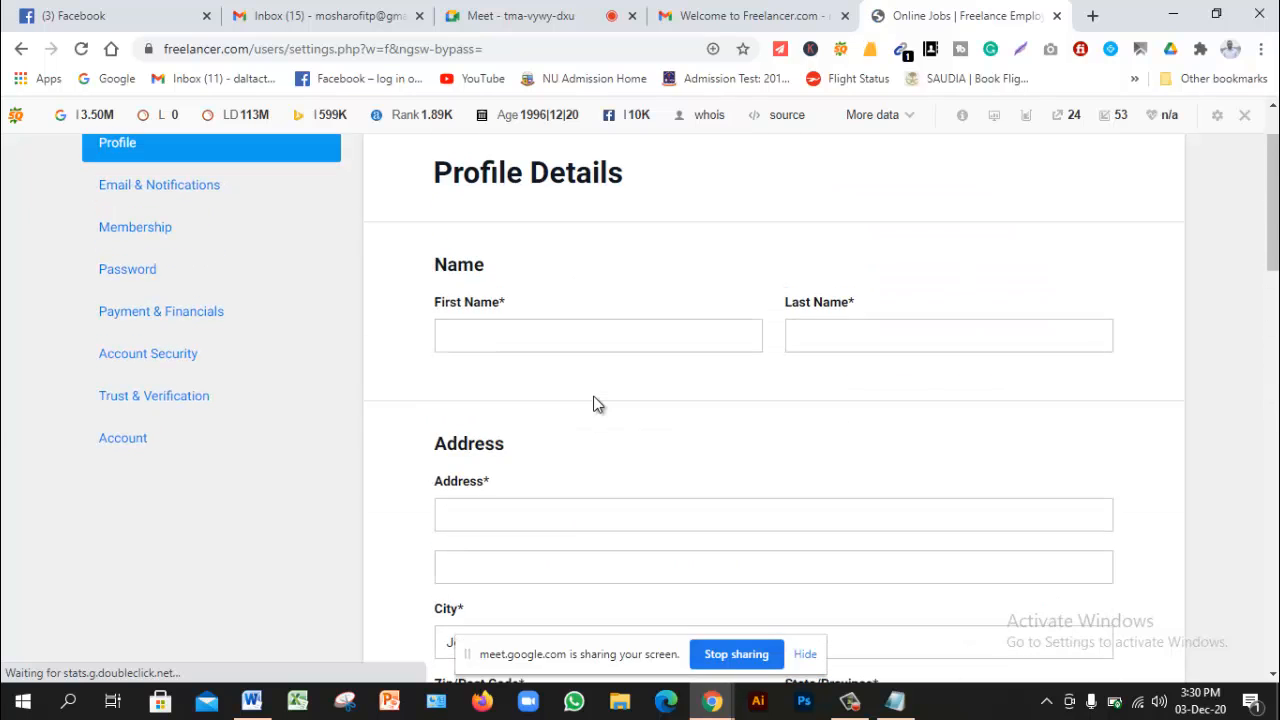
Fill the first and last name fields from the browser's saved suggestions.
{"action": "left_click", "coordinate": [589, 341]}
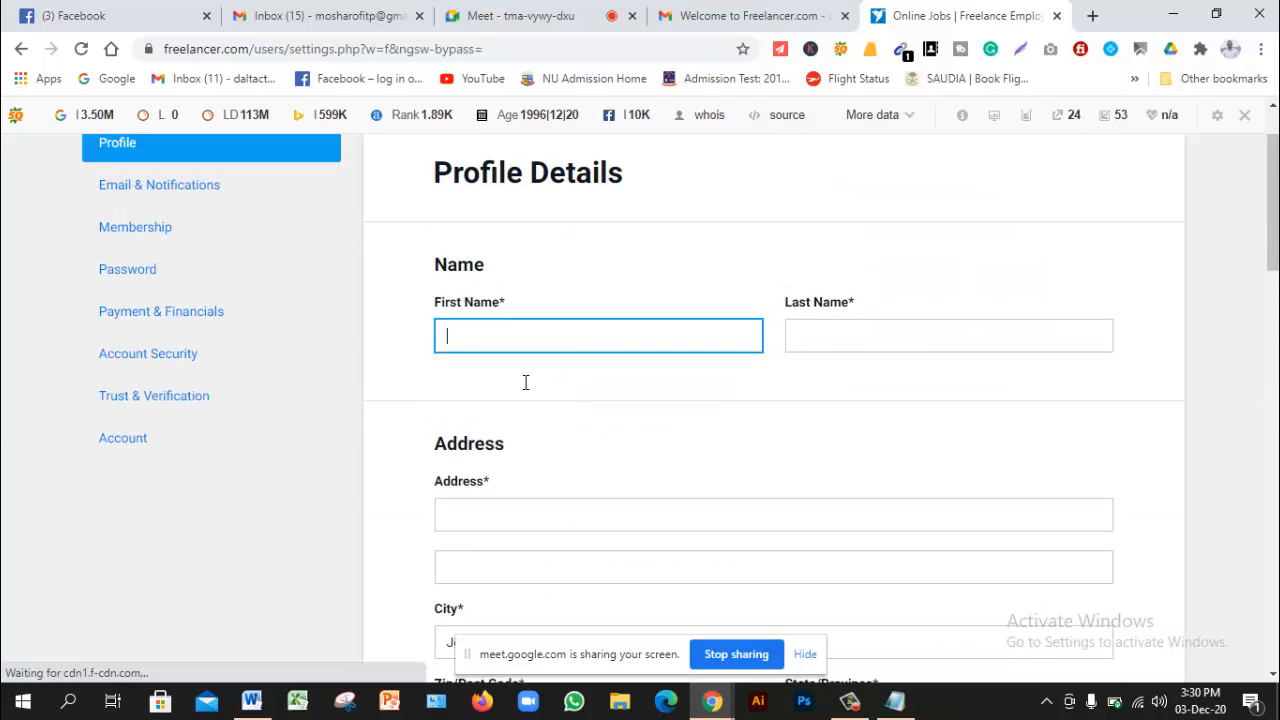
{"action": "left_click", "coordinate": [876, 343]}
{"action": "left_click", "coordinate": [849, 385]}
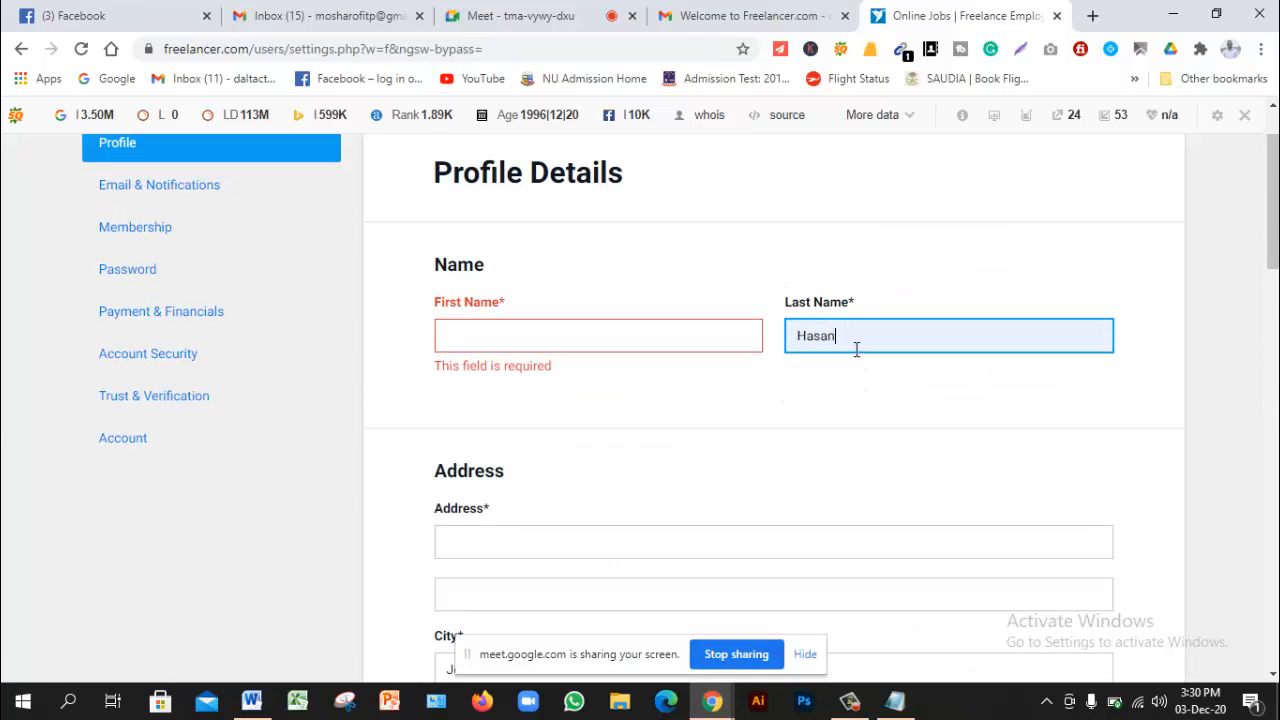
{"action": "left_click", "coordinate": [616, 352]}
{"action": "left_click", "coordinate": [578, 382]}
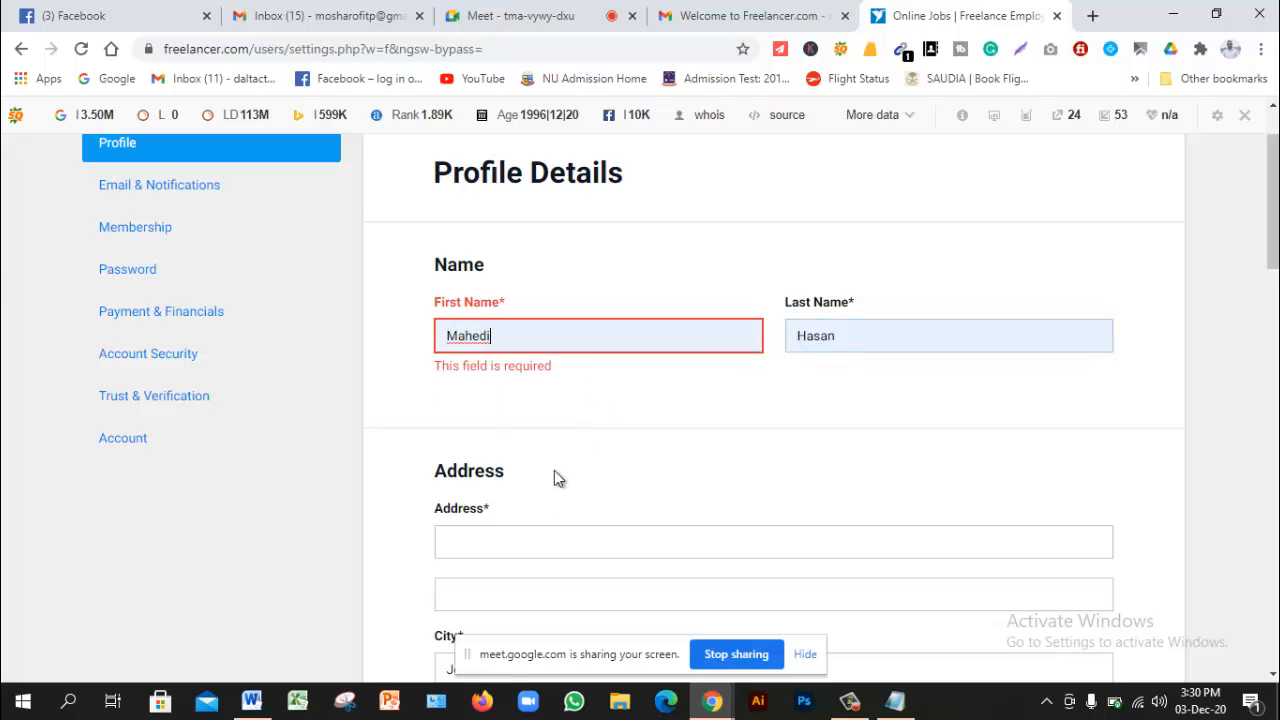
{"action": "left_click", "coordinate": [530, 544]}
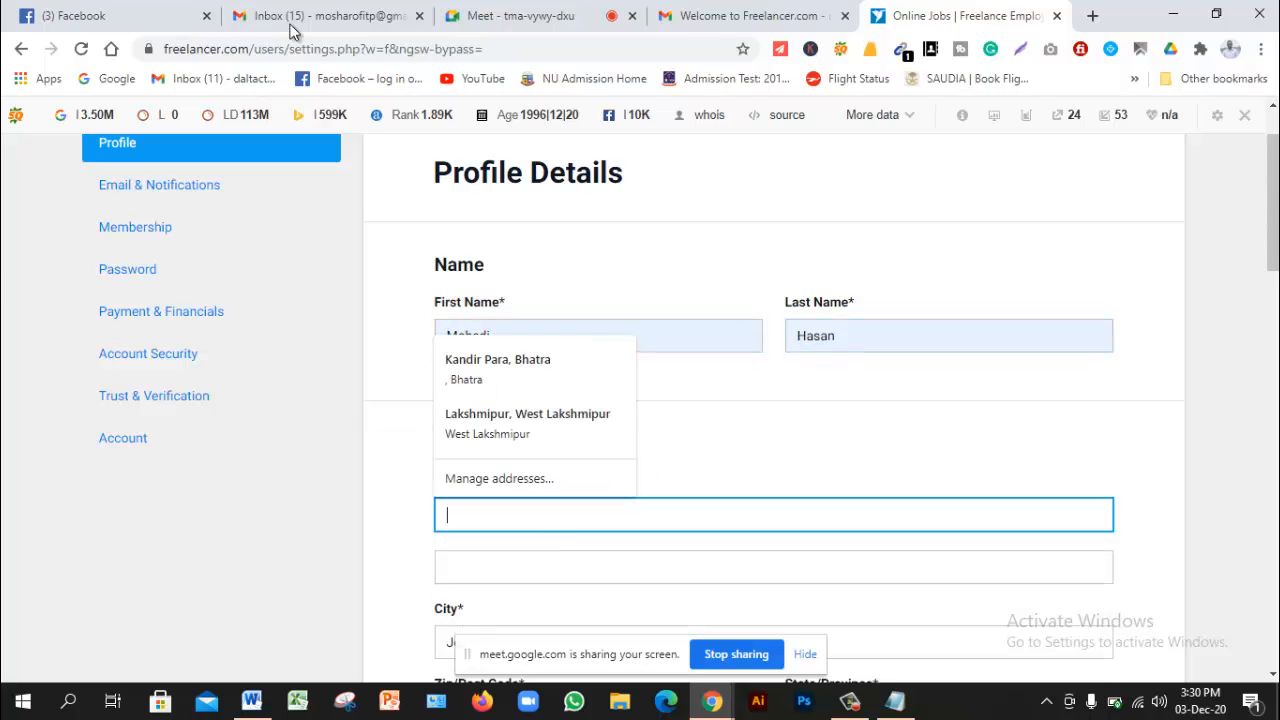
Copy the first word of the address posted in the Google Meet chat.
{"action": "left_click", "coordinate": [503, 17]}
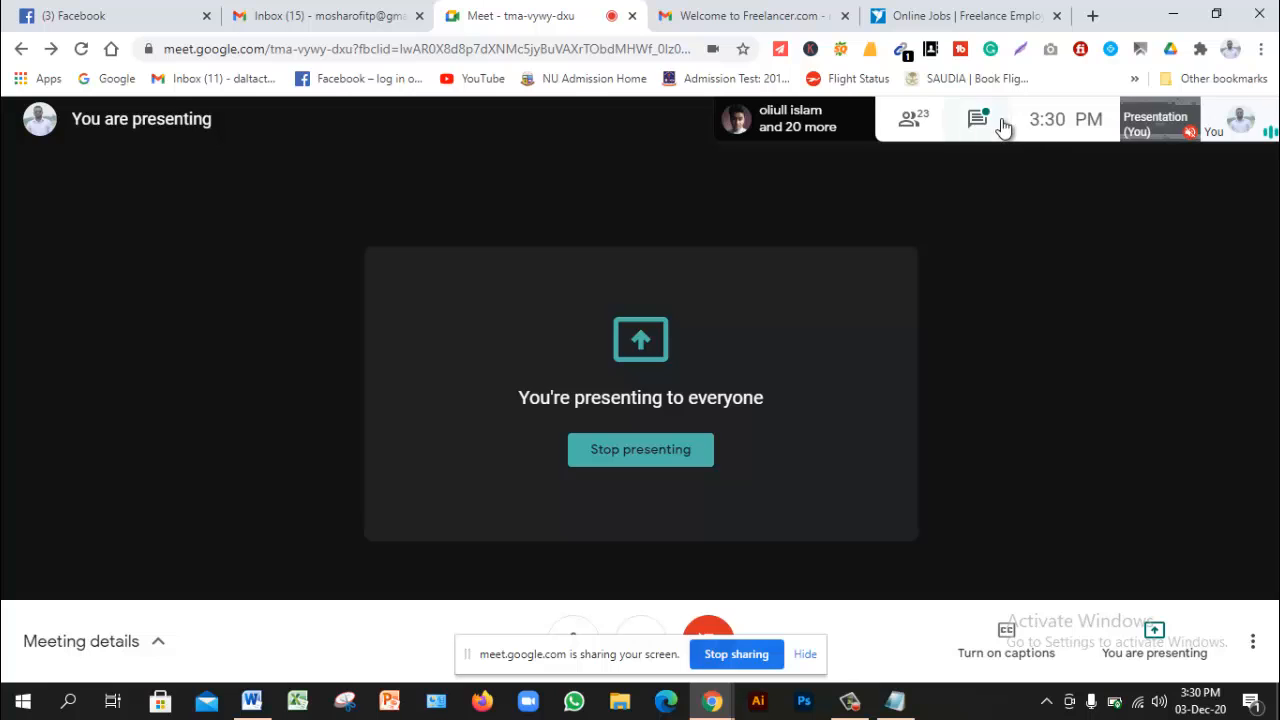
{"action": "left_click", "coordinate": [1001, 121]}
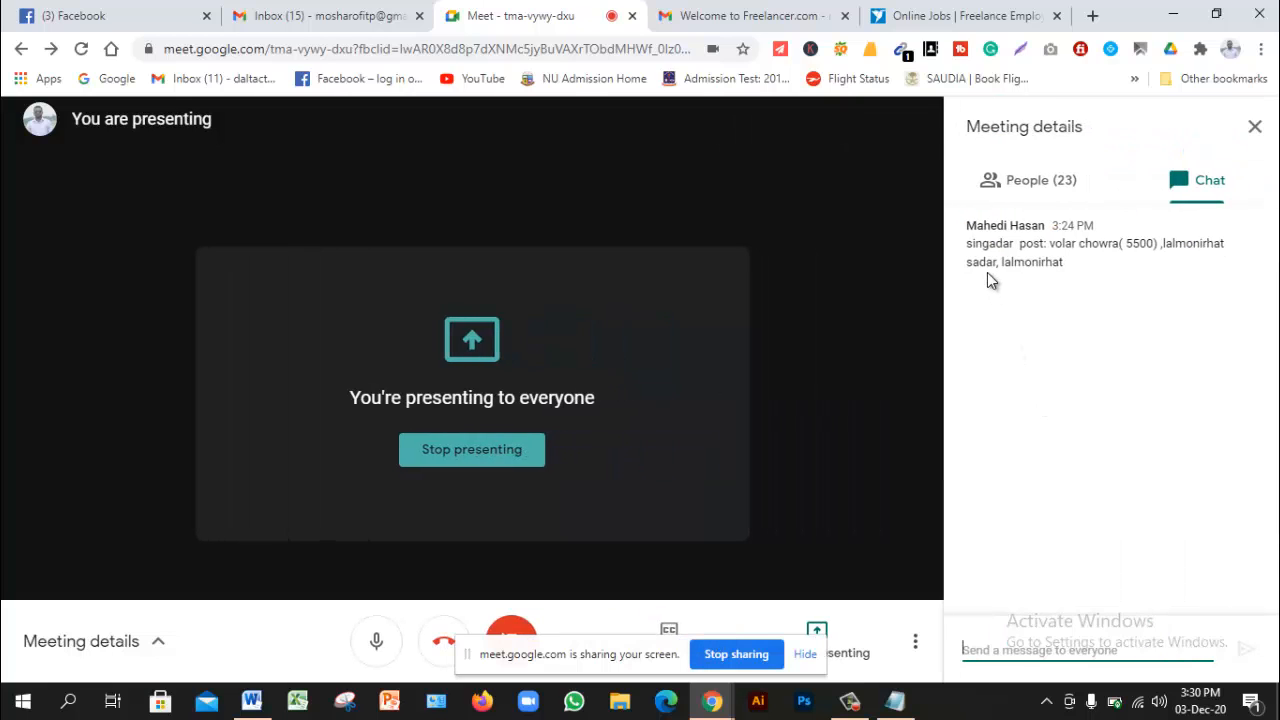
{"action": "left_click_drag", "start_coordinate": [967, 243], "coordinate": [1014, 245]}
{"action": "key", "text": "ctrl+c"}
{"action": "left_click", "coordinate": [1014, 245]}
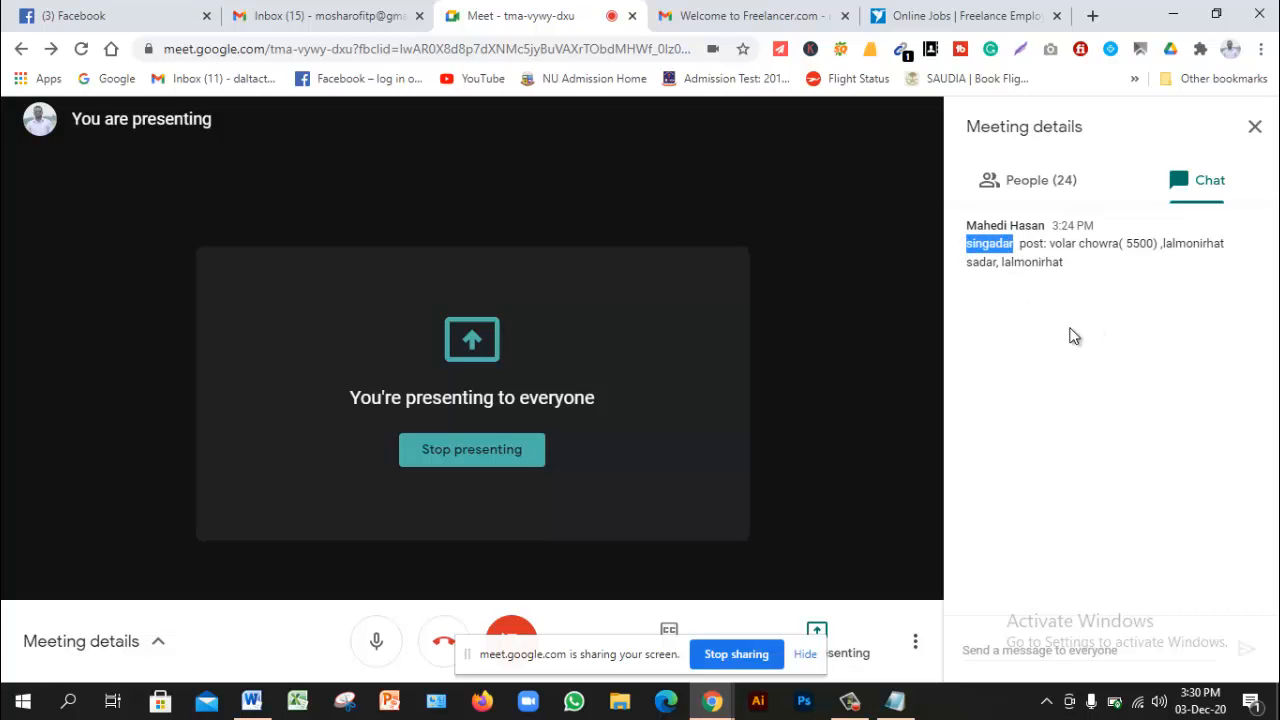
{"action": "left_click", "coordinate": [900, 14]}
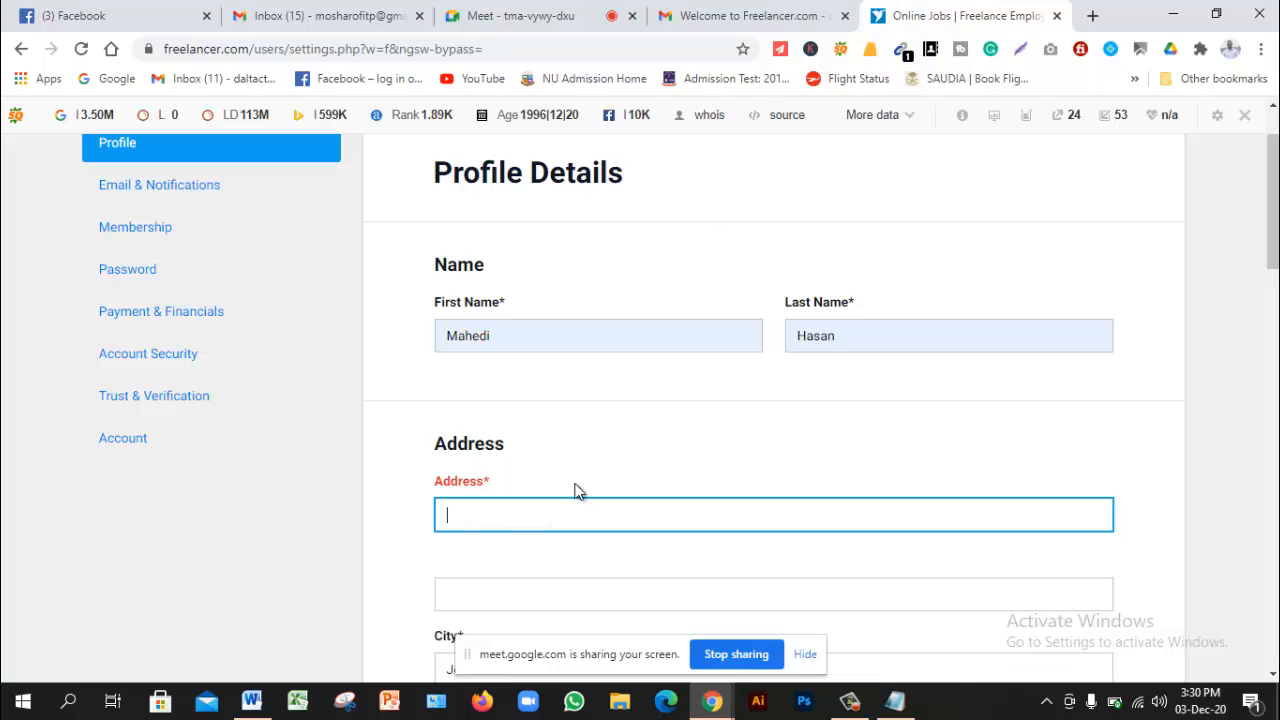
Paste the address from the Meet chat into the first and second address lines.
{"action": "key", "text": "ctrl+v"}
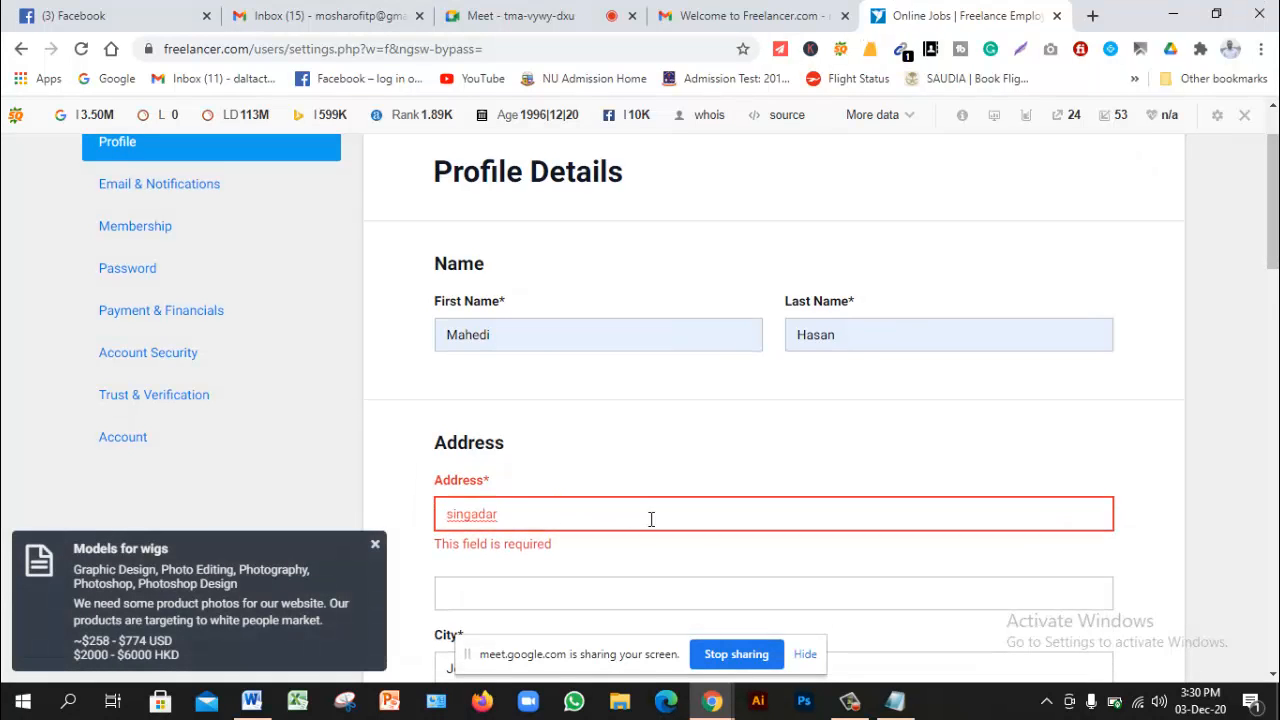
{"action": "scroll", "coordinate": [576, 443], "scroll_direction": "down", "scroll_amount": 2}
{"action": "left_click", "coordinate": [536, 406]}
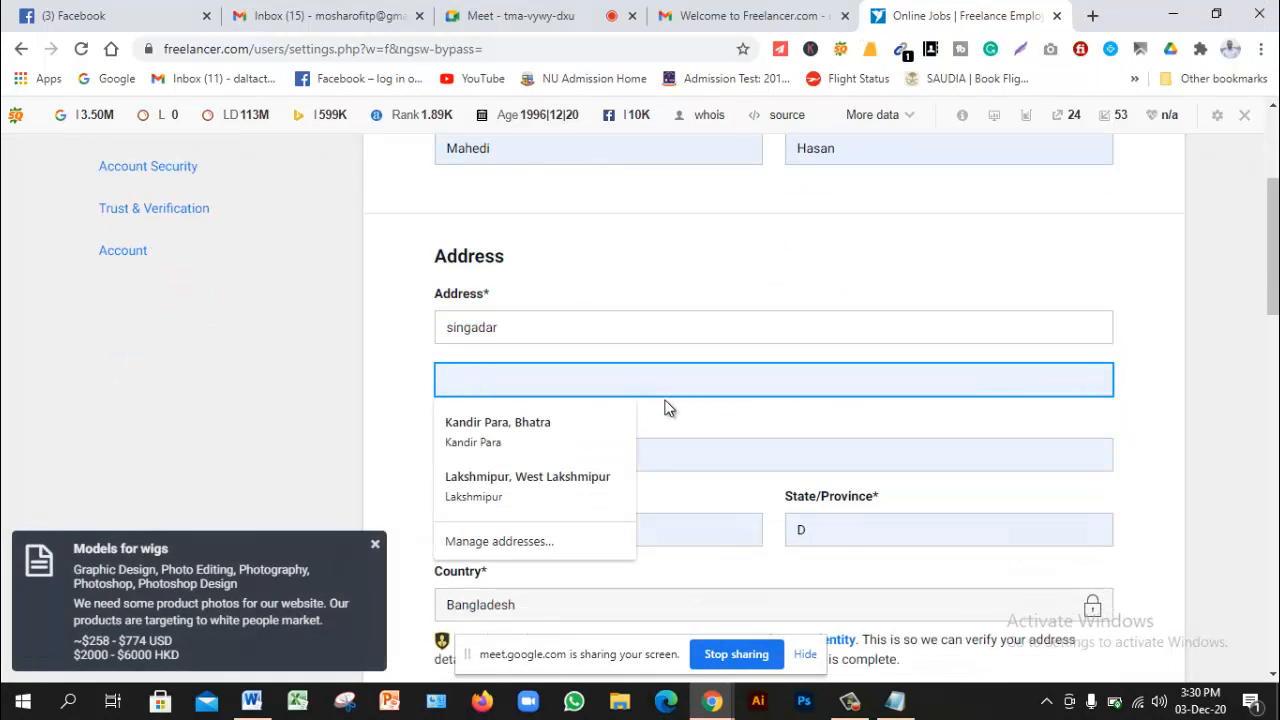
{"action": "left_click", "coordinate": [466, 17]}
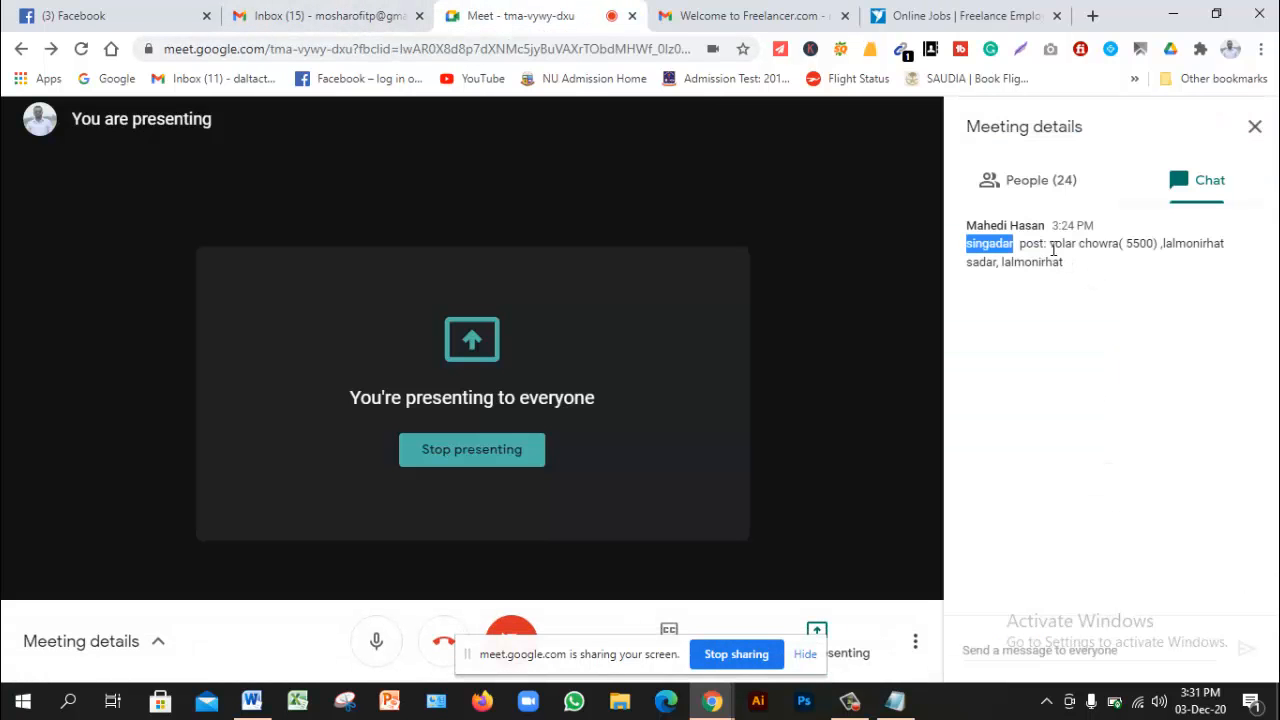
{"action": "left_click_drag", "start_coordinate": [1050, 245], "coordinate": [1136, 275]}
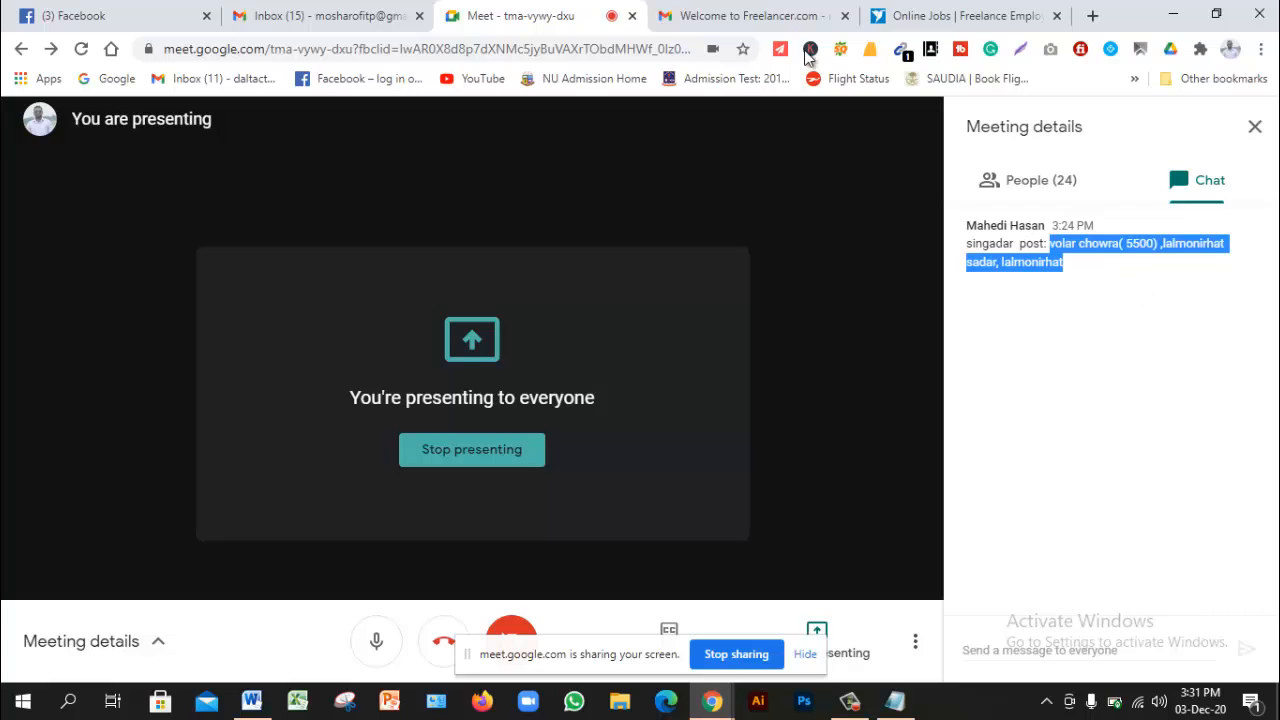
{"action": "left_click", "coordinate": [900, 16]}
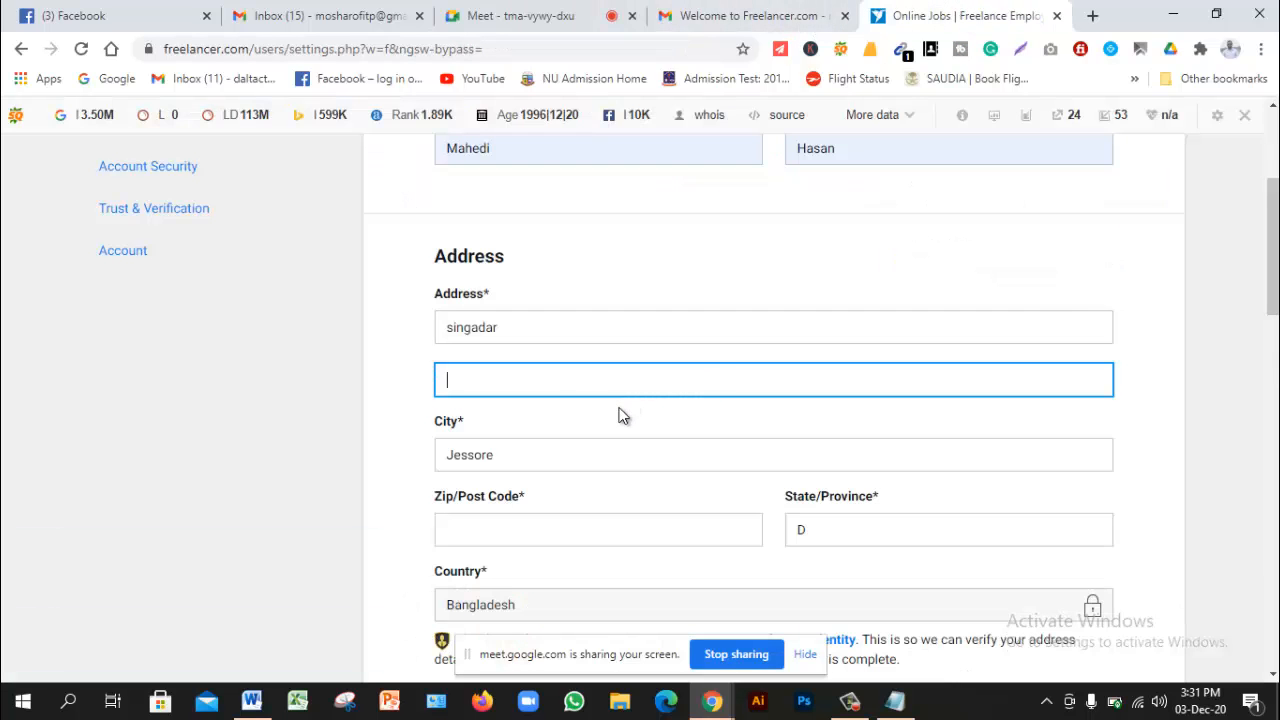
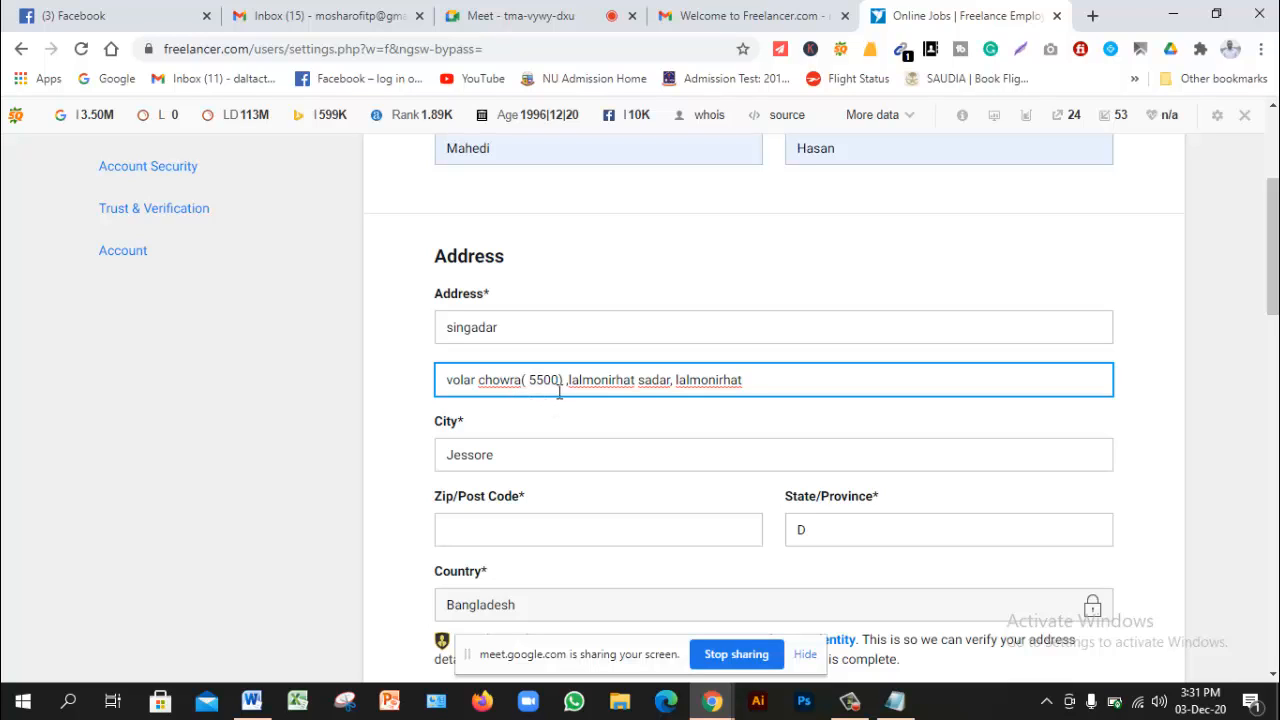
Fill in the city and zip/post code, and pick the suggested state.
{"action": "left_click", "coordinate": [597, 458]}
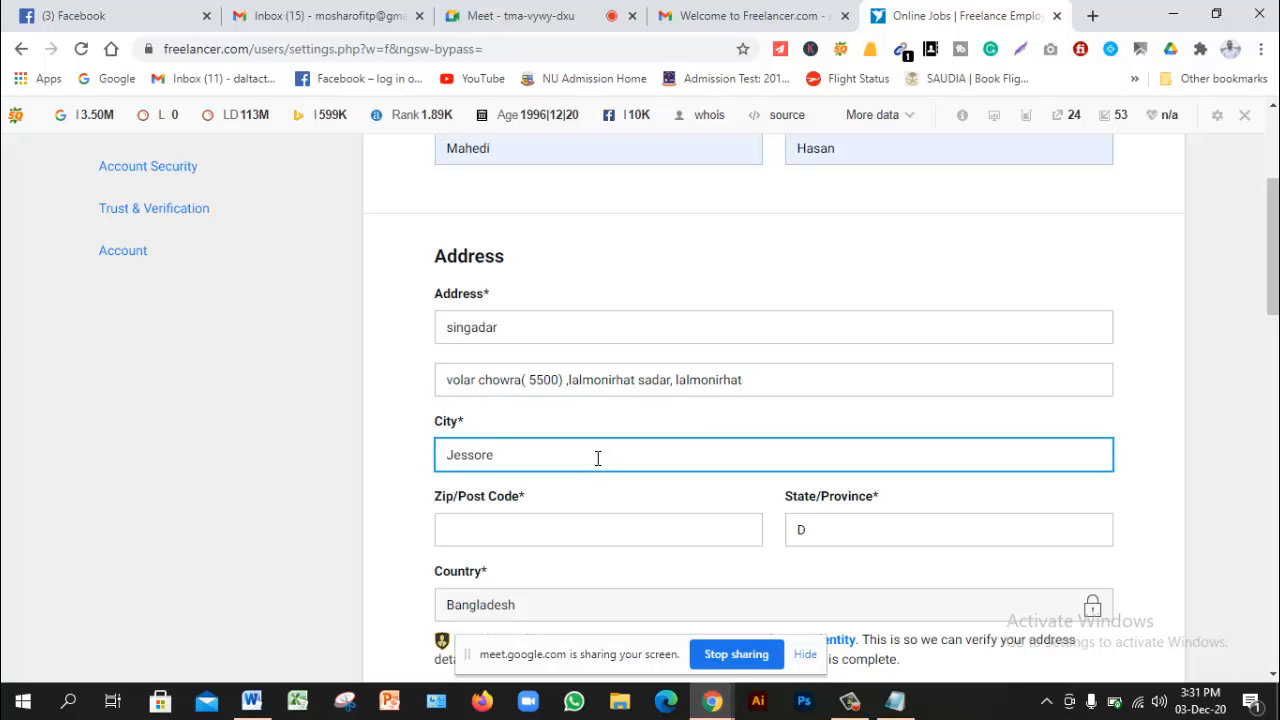
{"action": "key", "text": "BackSpace"}
{"action": "key", "text": "BackSpace"}
{"action": "key", "text": "BackSpace"}
{"action": "key", "text": "BackSpace"}
{"action": "key", "text": "BackSpace"}
{"action": "type", "text": "Las"}
{"action": "key", "text": "BackSpace"}
{"action": "type", "text": "lmonirhat"}
{"action": "left_click", "coordinate": [592, 531]}
{"action": "type", "text": "5500"}
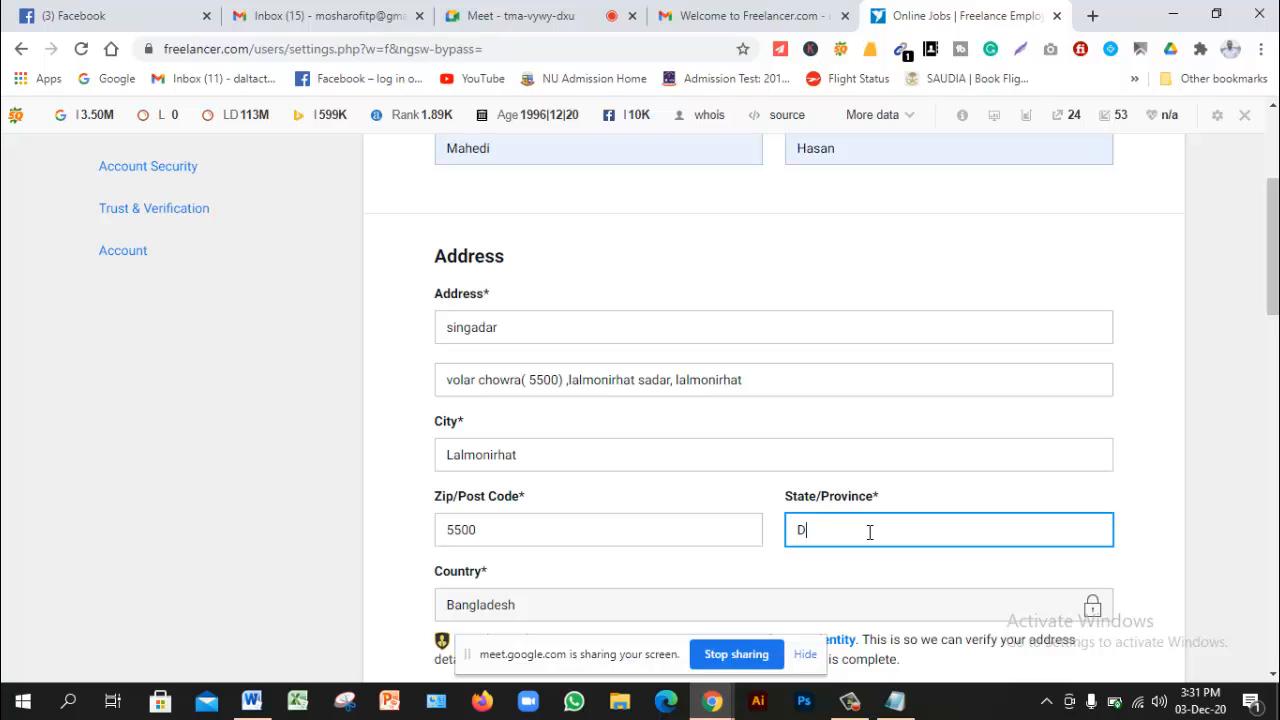
{"action": "key", "text": "BackSpace"}
{"action": "type", "text": "Chattogram"}
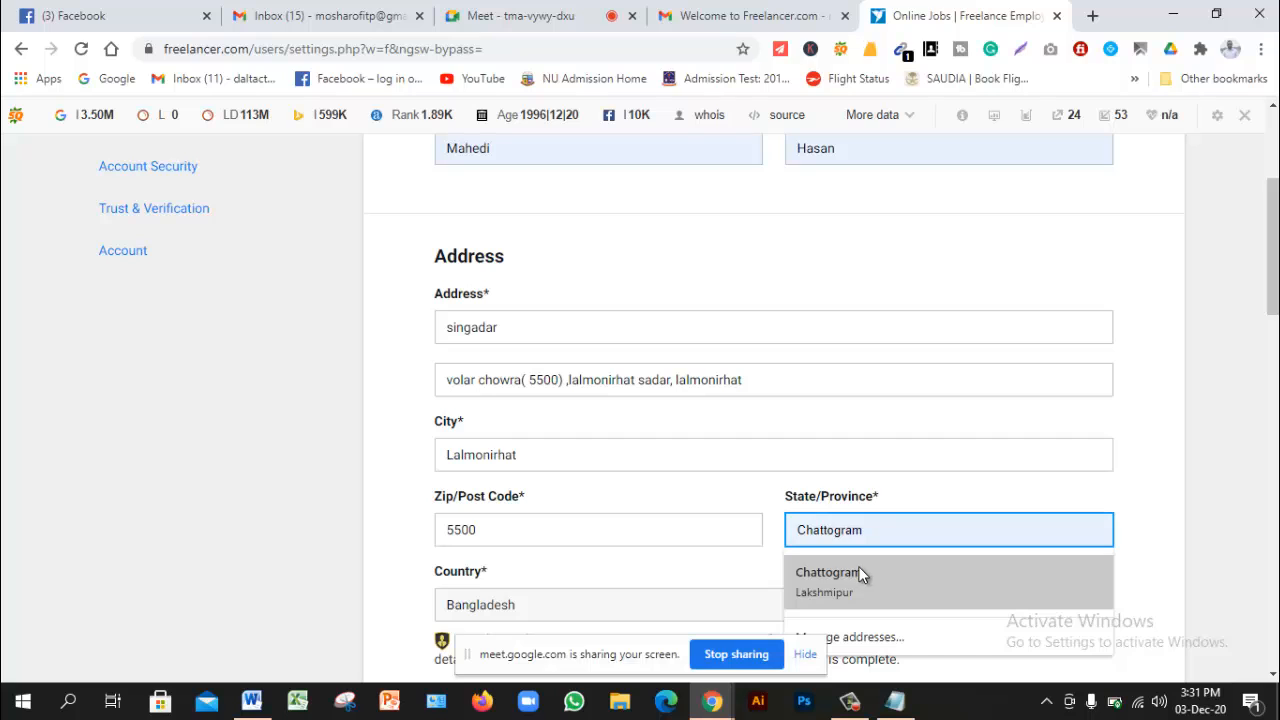
{"action": "left_click", "coordinate": [860, 571]}
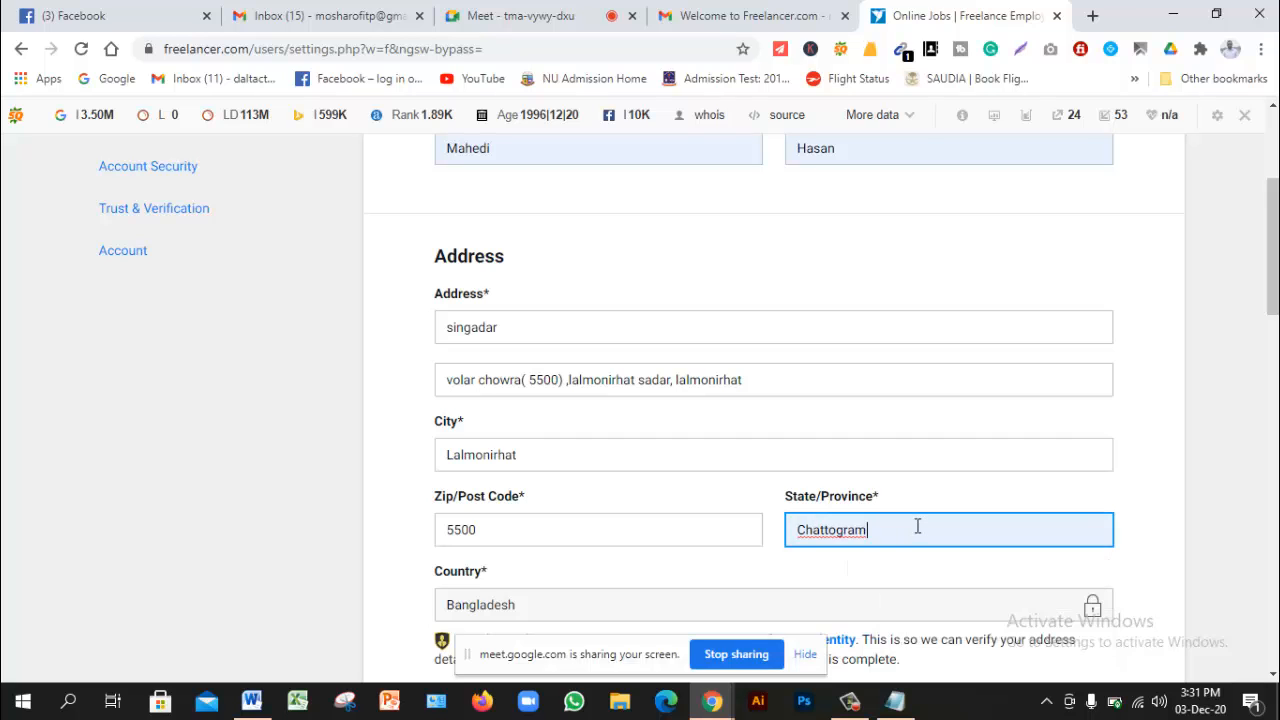
Change State/Province from Chattogram to Rangpur.
{"action": "scroll", "coordinate": [917, 527], "scroll_direction": "down", "scroll_amount": 1}
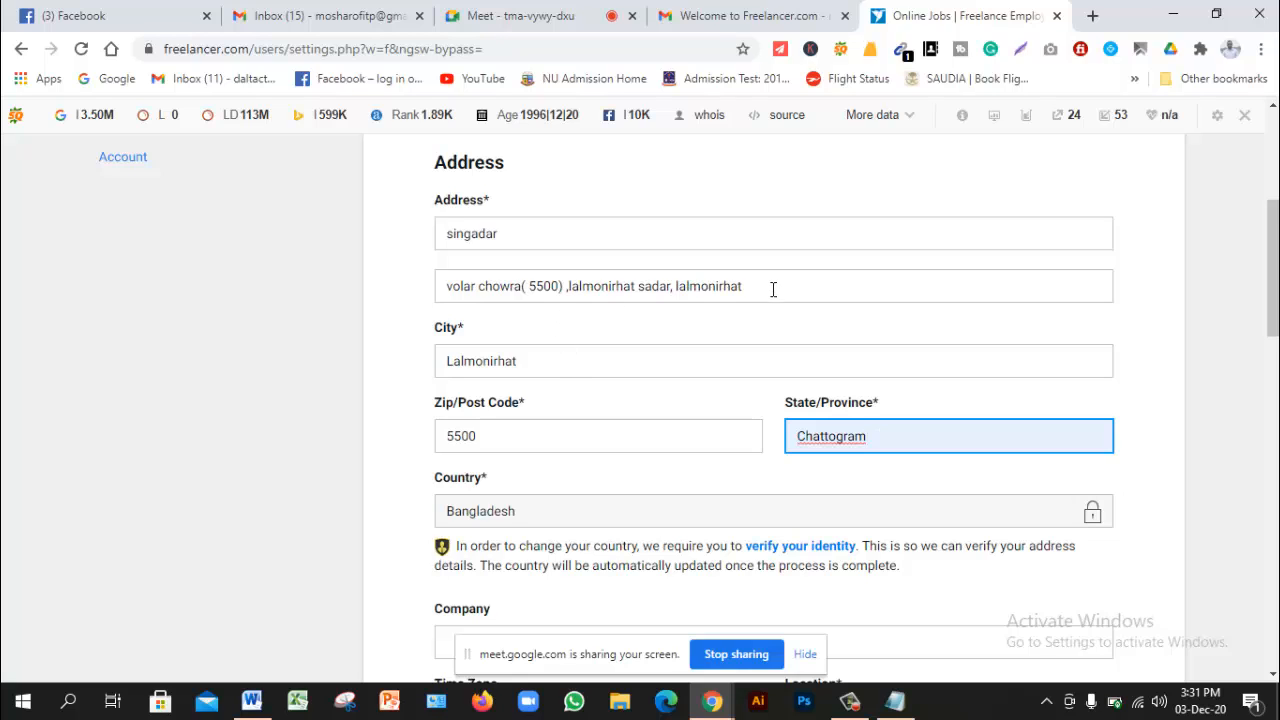
{"action": "left_click_drag", "start_coordinate": [771, 289], "coordinate": [728, 292]}
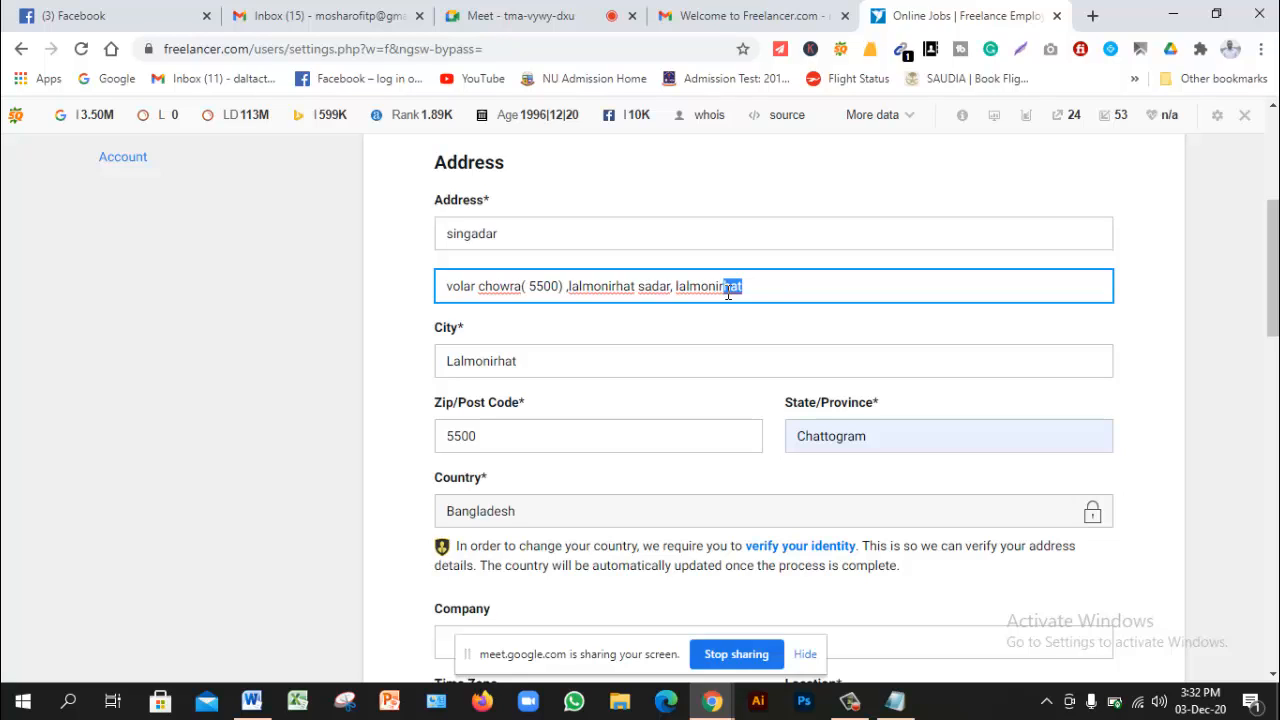
{"action": "left_click", "coordinate": [800, 292]}
{"action": "left_click", "coordinate": [924, 449]}
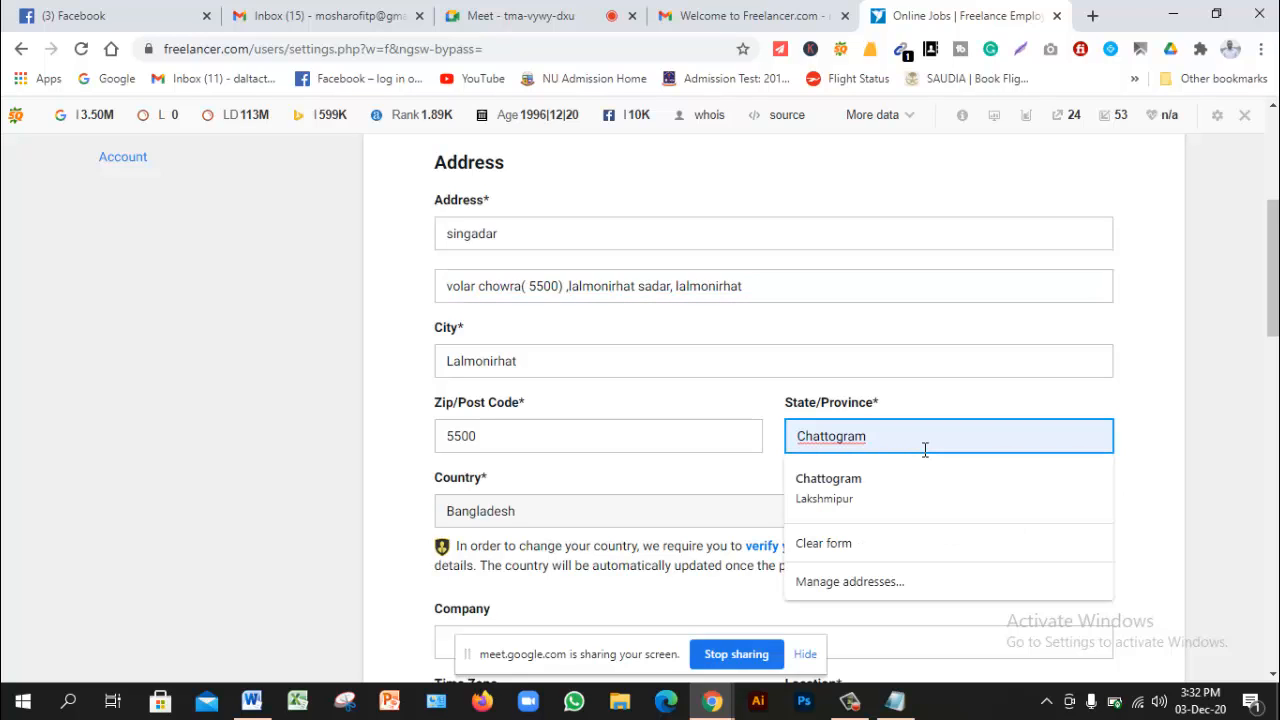
{"action": "key", "text": "BackSpace"}
{"action": "key", "text": "BackSpace"}
{"action": "key", "text": "BackSpace"}
{"action": "key", "text": "BackSpace"}
{"action": "key", "text": "BackSpace"}
{"action": "key", "text": "BackSpace"}
{"action": "key", "text": "BackSpace"}
{"action": "key", "text": "BackSpace"}
{"action": "key", "text": "BackSpace"}
{"action": "key", "text": "BackSpace"}
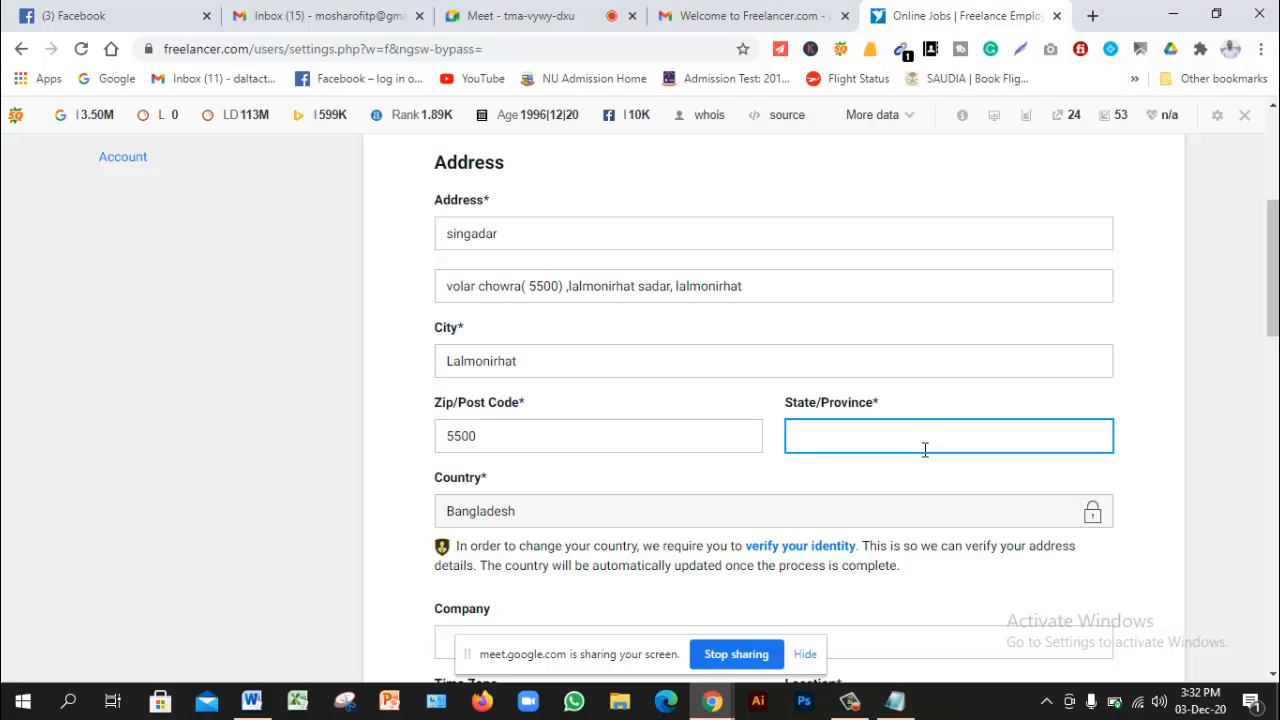
{"action": "type", "text": "Rangapur"}
Remove the repeated word and postcode fragment from the second address line.
{"action": "left_click", "coordinate": [794, 294]}
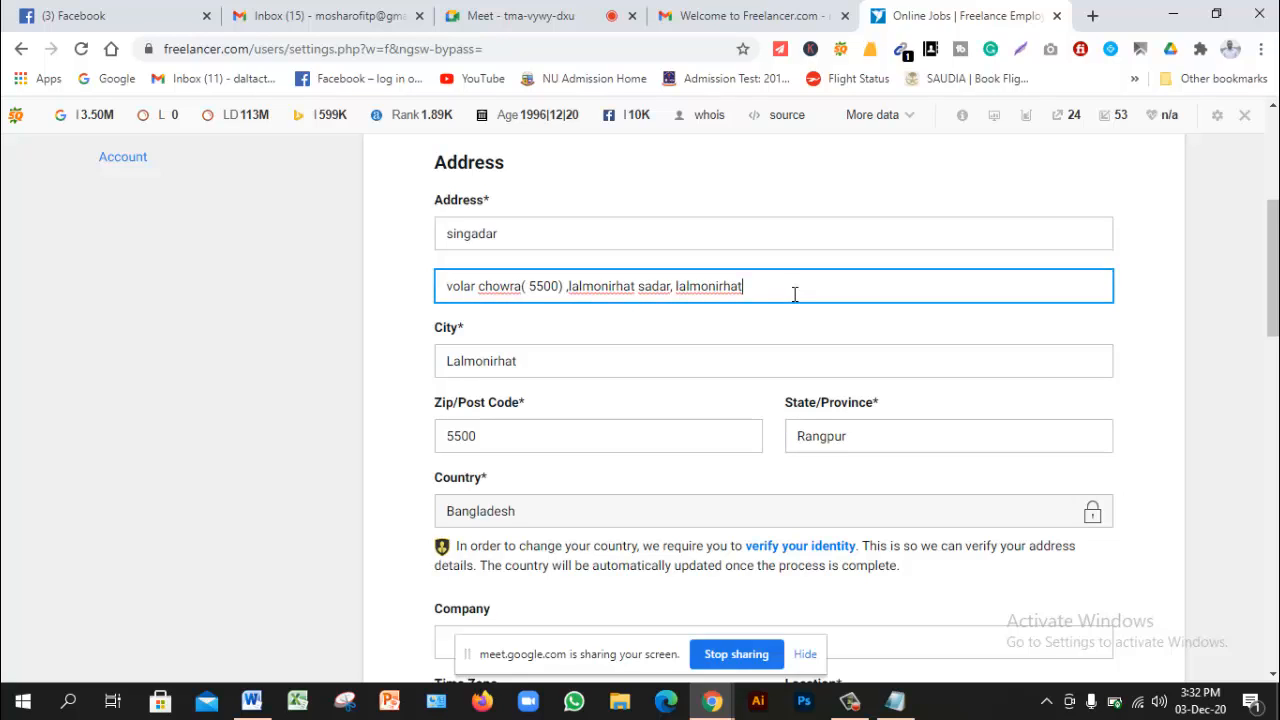
{"action": "left_click_drag", "start_coordinate": [684, 292], "coordinate": [678, 291]}
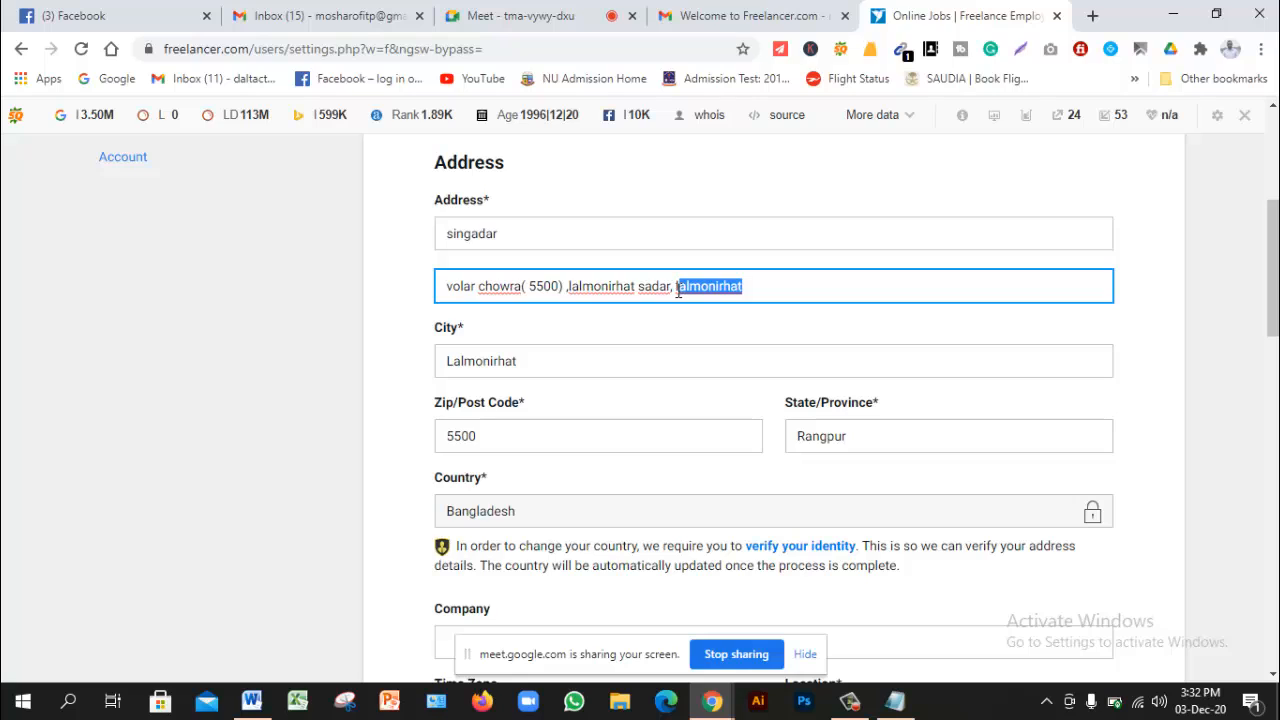
{"action": "key", "text": "BackSpace"}
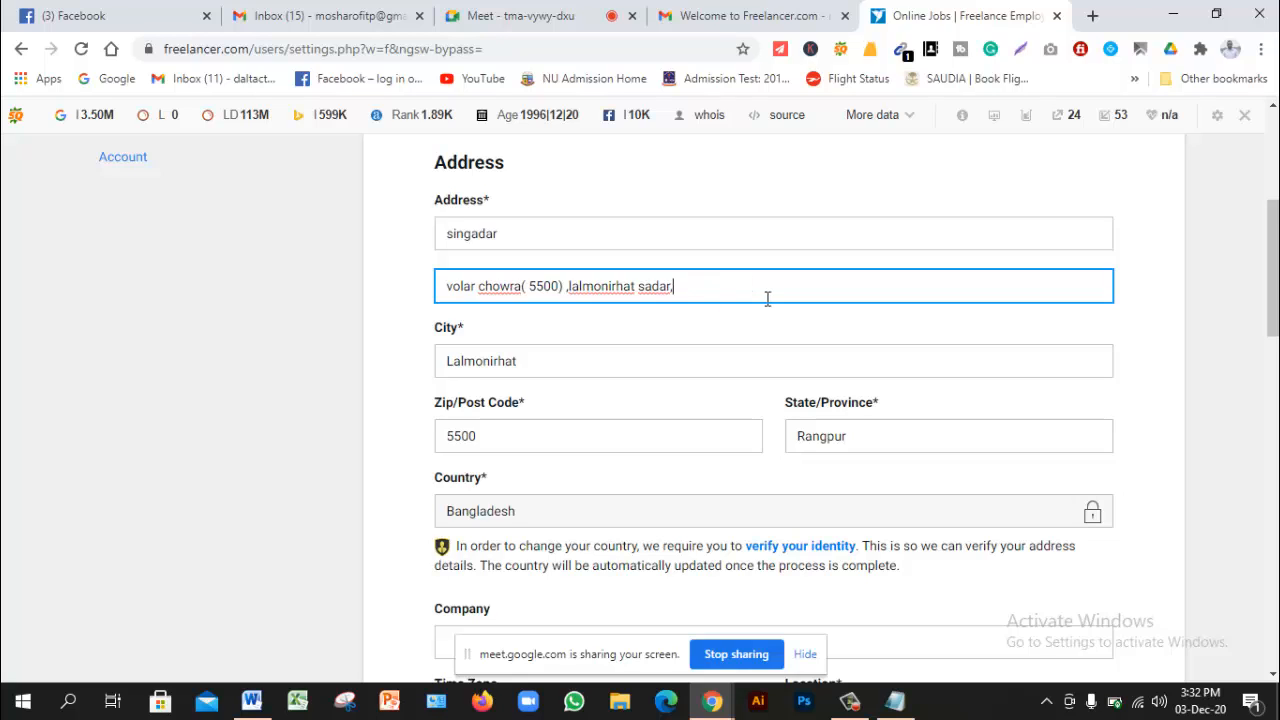
{"action": "key", "text": "BackSpace"}
{"action": "left_click", "coordinate": [567, 287]}
{"action": "key", "text": "BackSpace"}
{"action": "key", "text": "BackSpace"}
{"action": "key", "text": "BackSpace"}
{"action": "key", "text": "BackSpace"}
{"action": "key", "text": "BackSpace"}
{"action": "key", "text": "BackSpace"}
{"action": "key", "text": "BackSpace"}
{"action": "key", "text": "BackSpace"}
{"action": "key", "text": "BackSpace"}
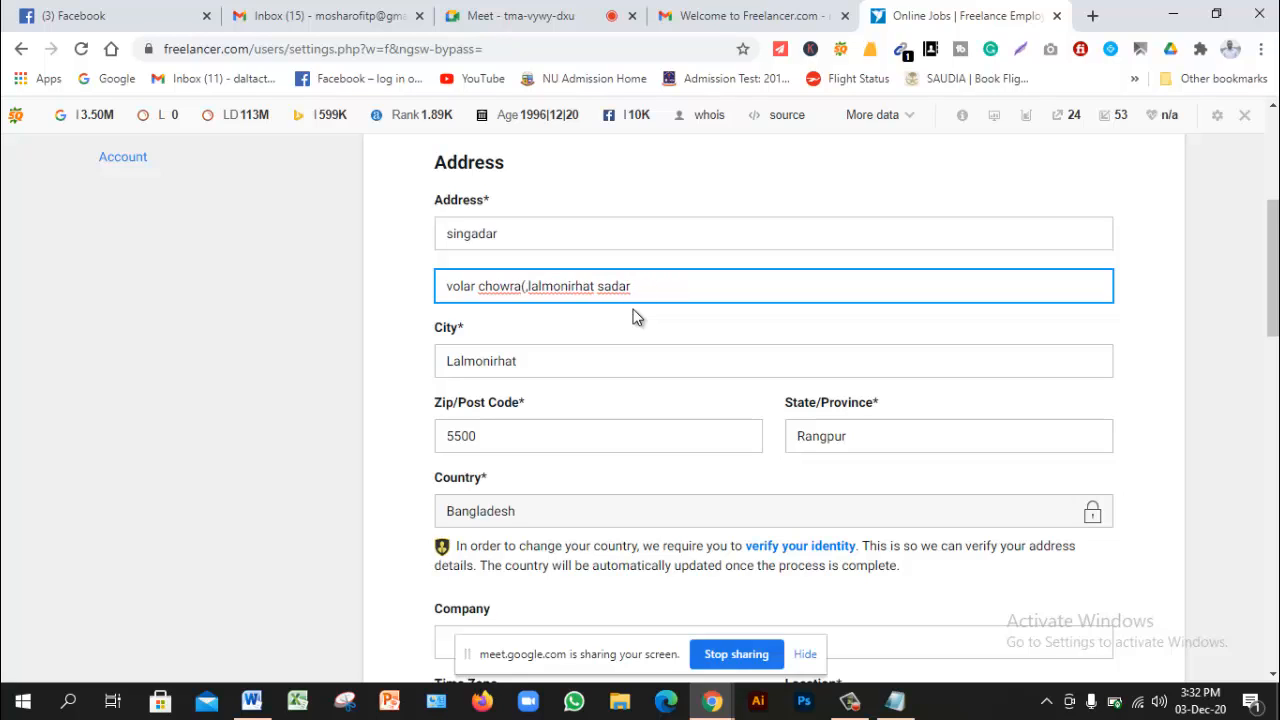
{"action": "type", "text": ","}
Replace the Khulna Division Location with the Rangpur - Badarganj Road suggestion.
{"action": "scroll", "coordinate": [732, 403], "scroll_direction": "down", "scroll_amount": 2}
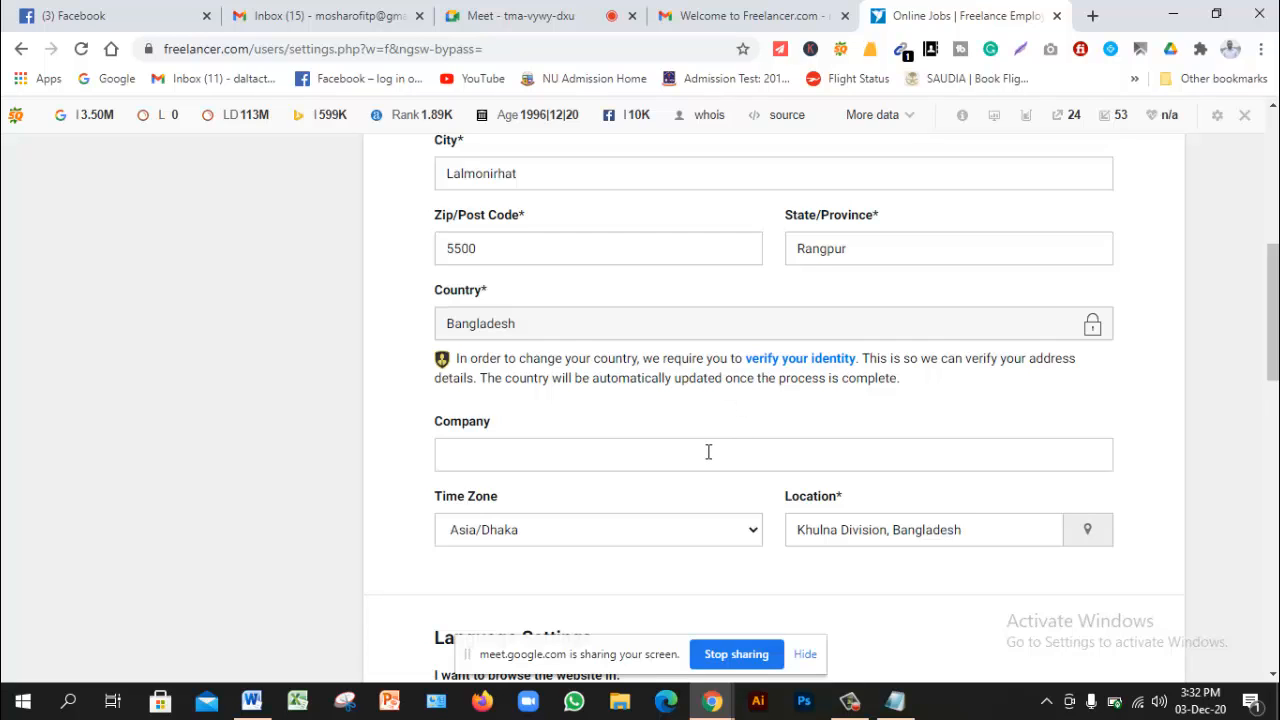
{"action": "scroll", "coordinate": [708, 452], "scroll_direction": "down", "scroll_amount": 1}
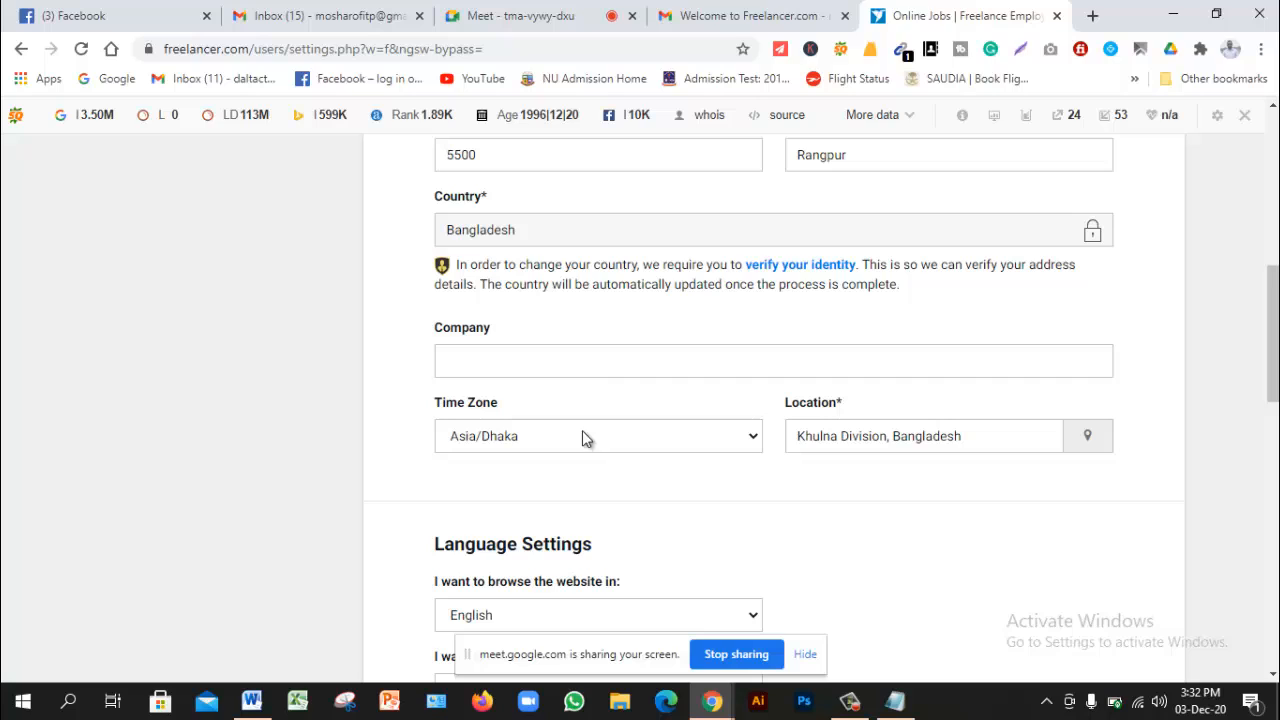
{"action": "left_click", "coordinate": [1089, 449]}
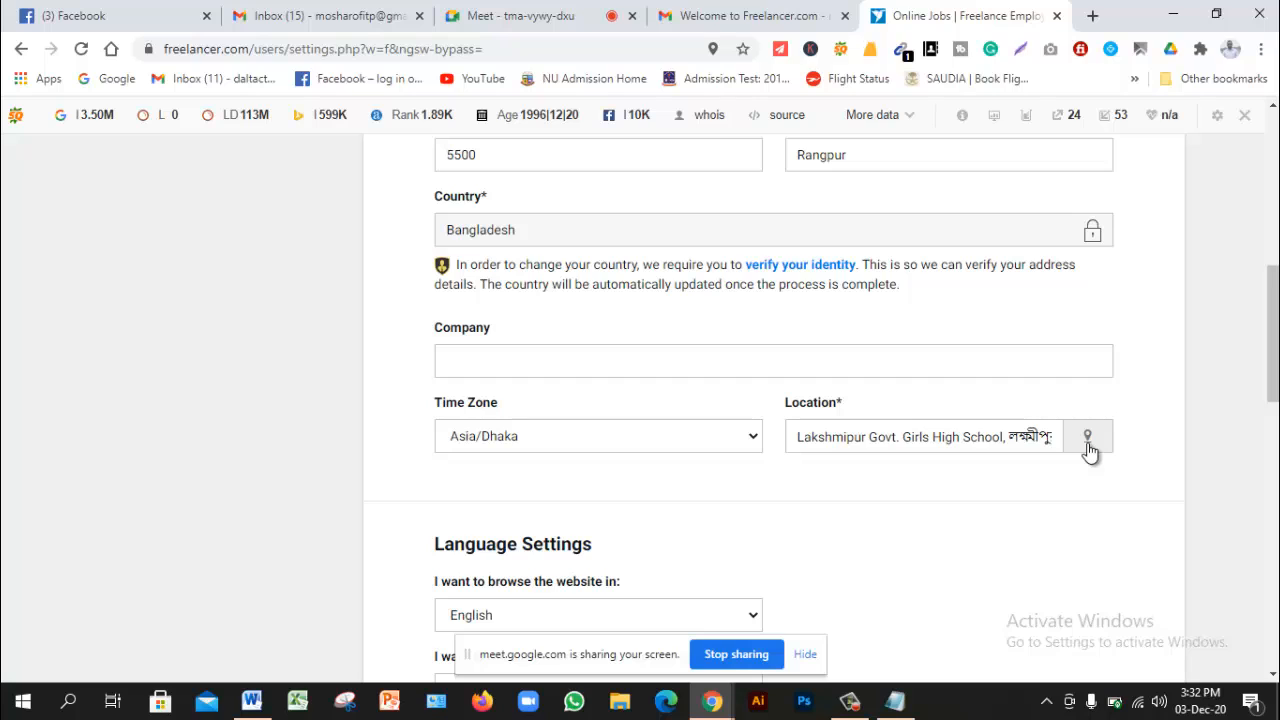
{"action": "left_click", "coordinate": [1013, 444]}
{"action": "left_click", "coordinate": [992, 437]}
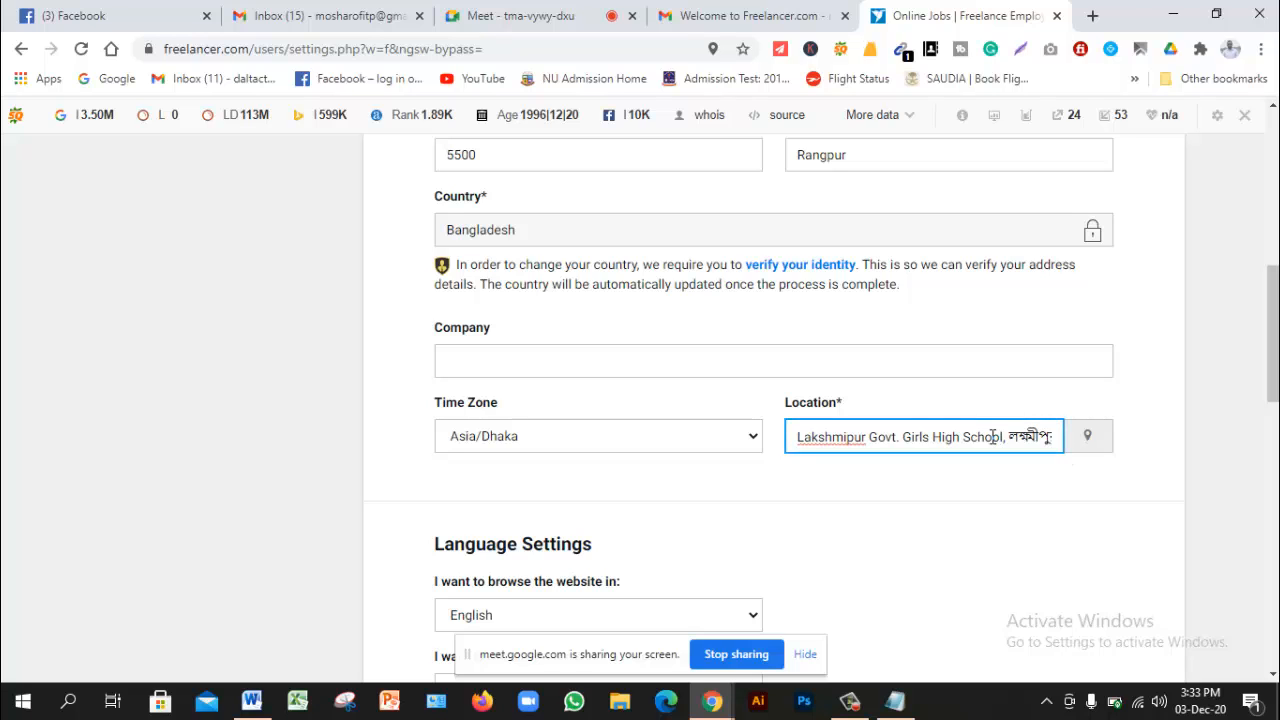
{"action": "key", "text": "ctrl+a"}
{"action": "type", "text": "R"}
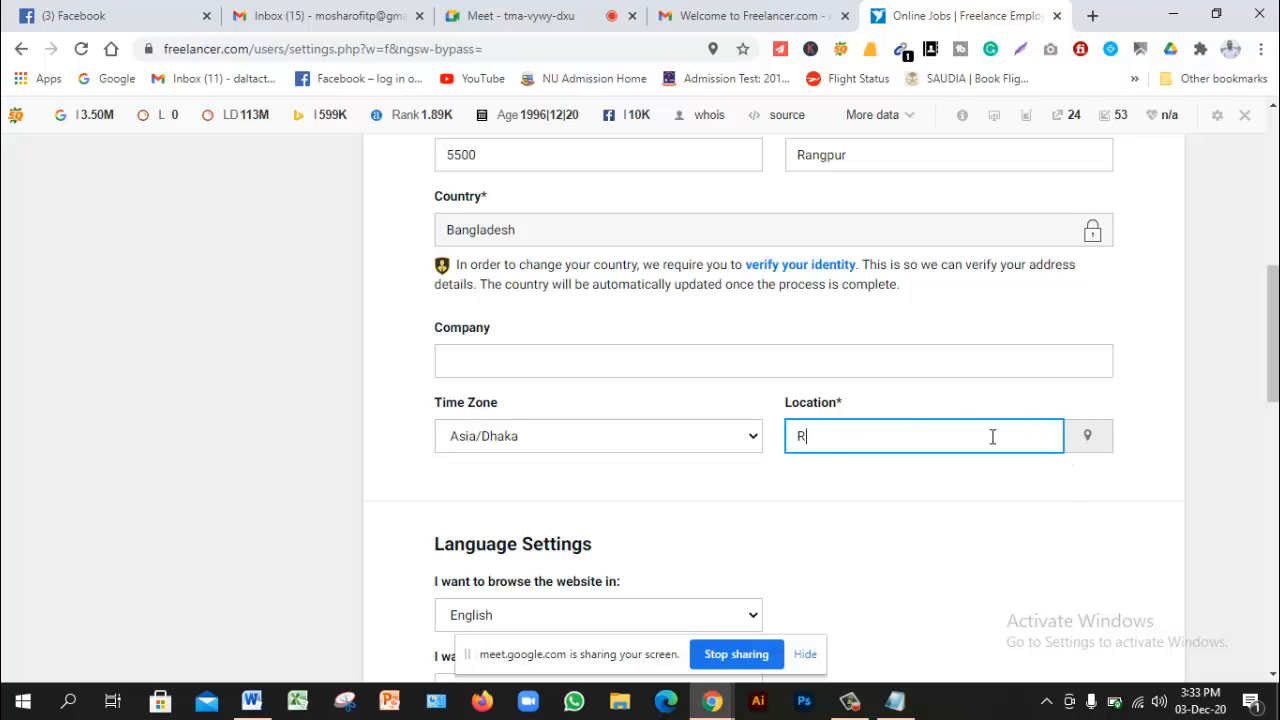
{"action": "type", "text": "angpur"}
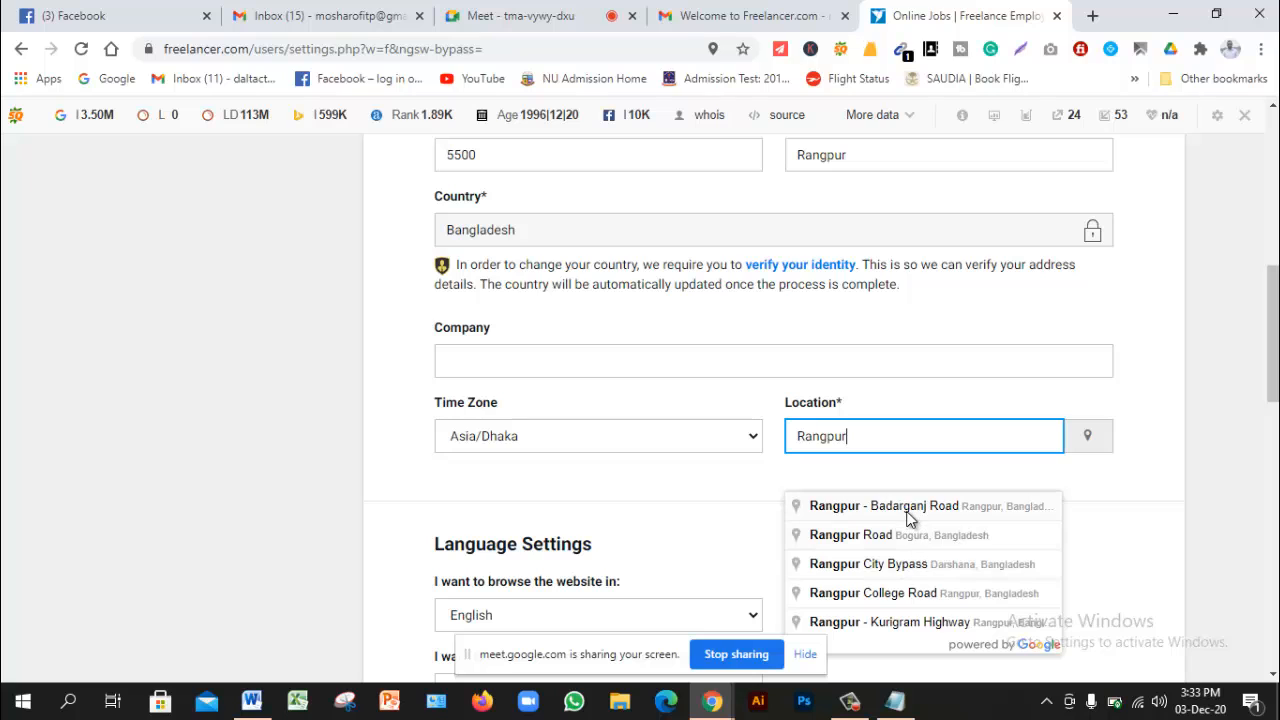
{"action": "scroll", "coordinate": [908, 518], "scroll_direction": "down", "scroll_amount": 1}
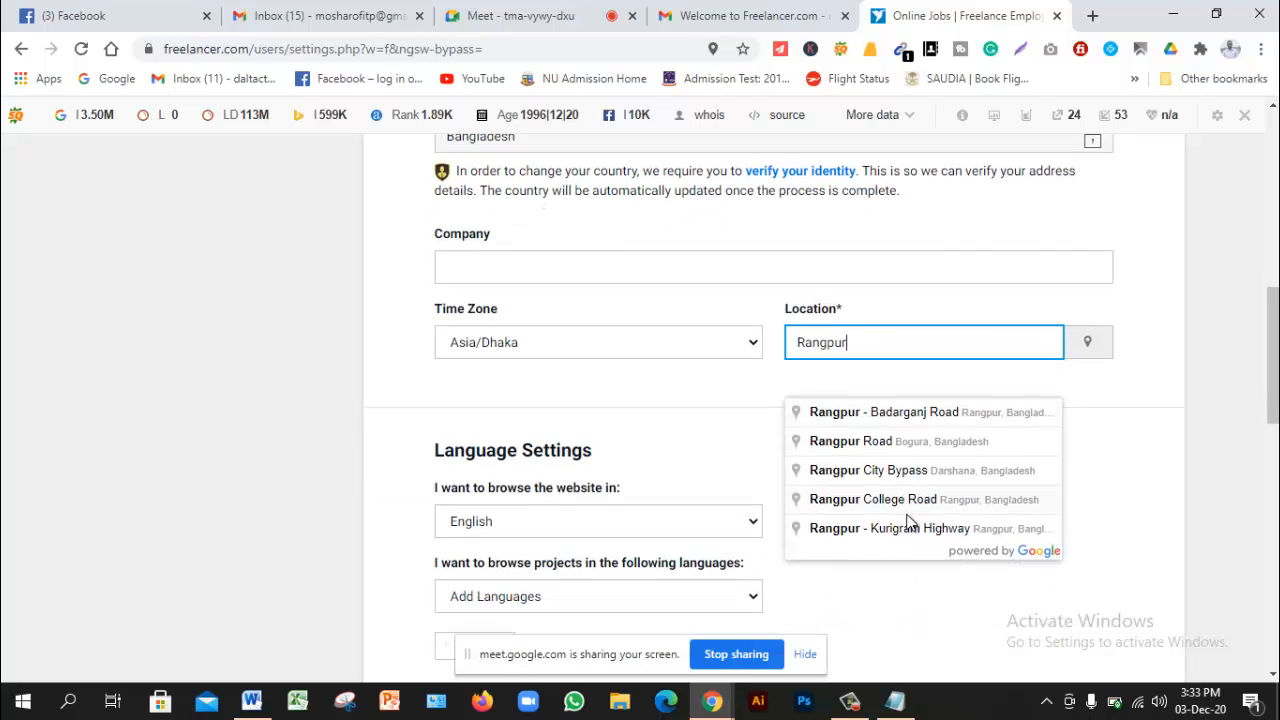
{"action": "left_click", "coordinate": [905, 423]}
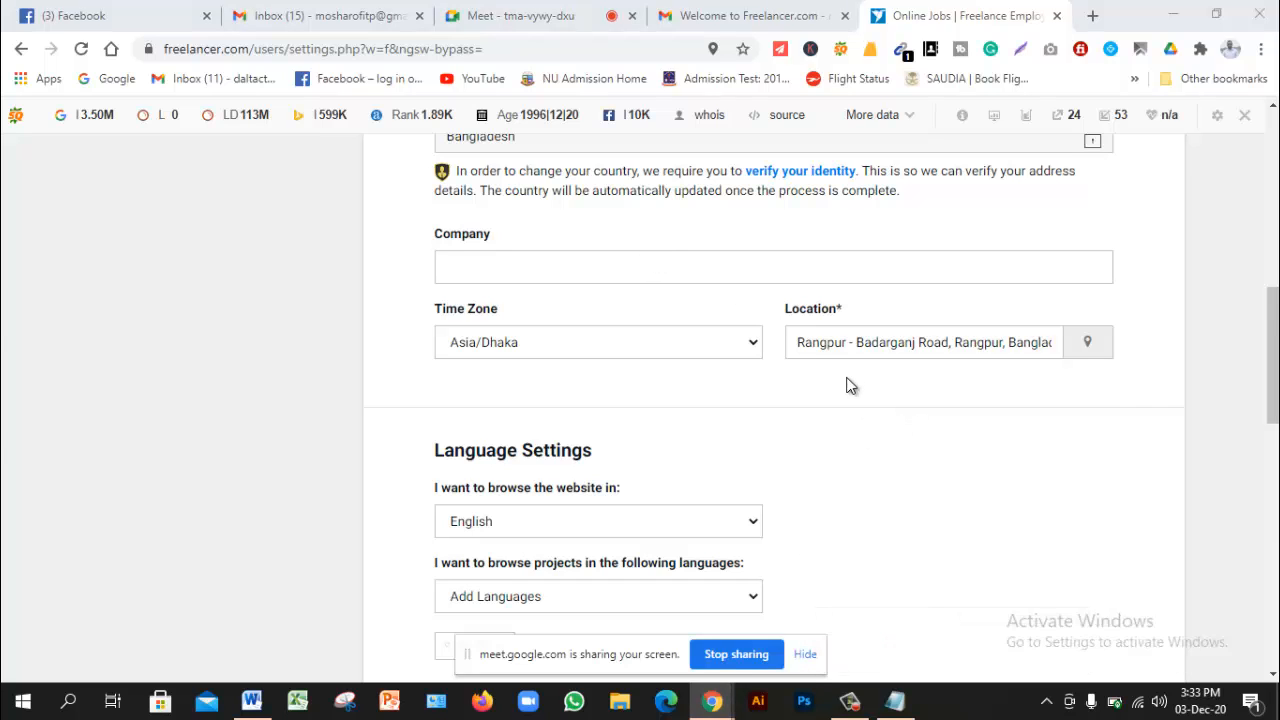
{"action": "scroll", "coordinate": [829, 429], "scroll_direction": "up", "scroll_amount": 1}
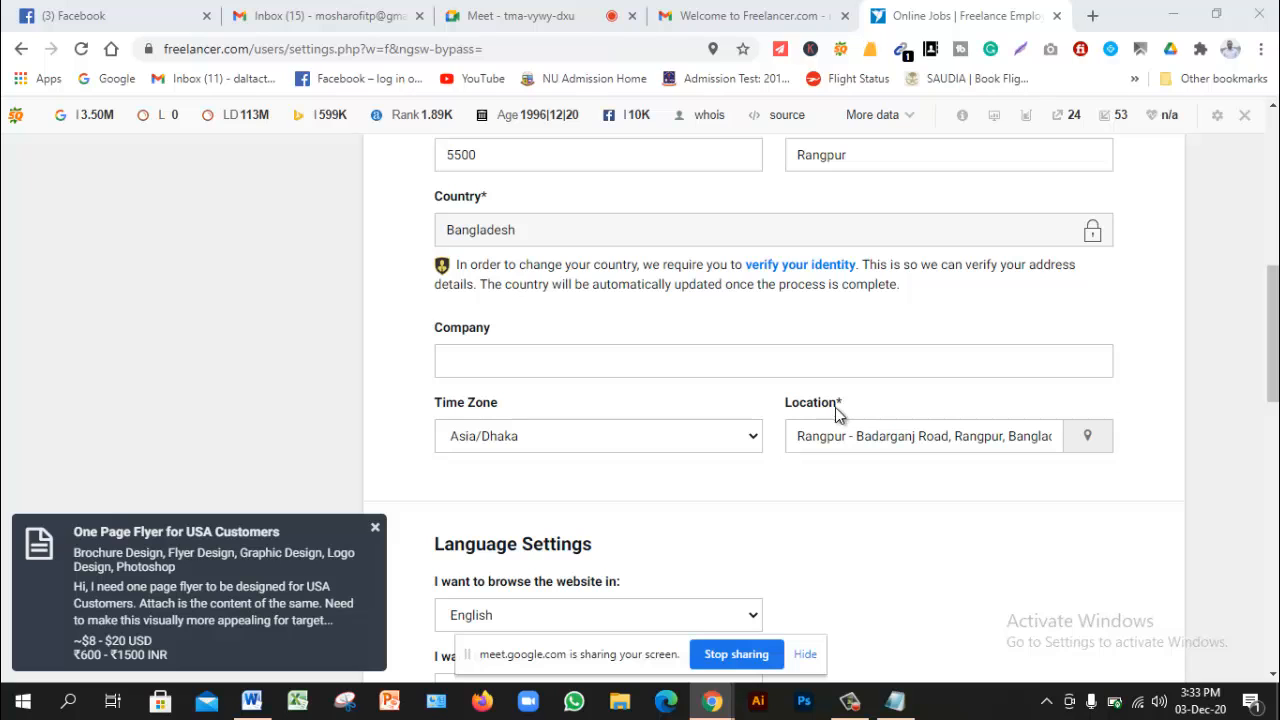
{"action": "scroll", "coordinate": [851, 429], "scroll_direction": "up", "scroll_amount": 1}
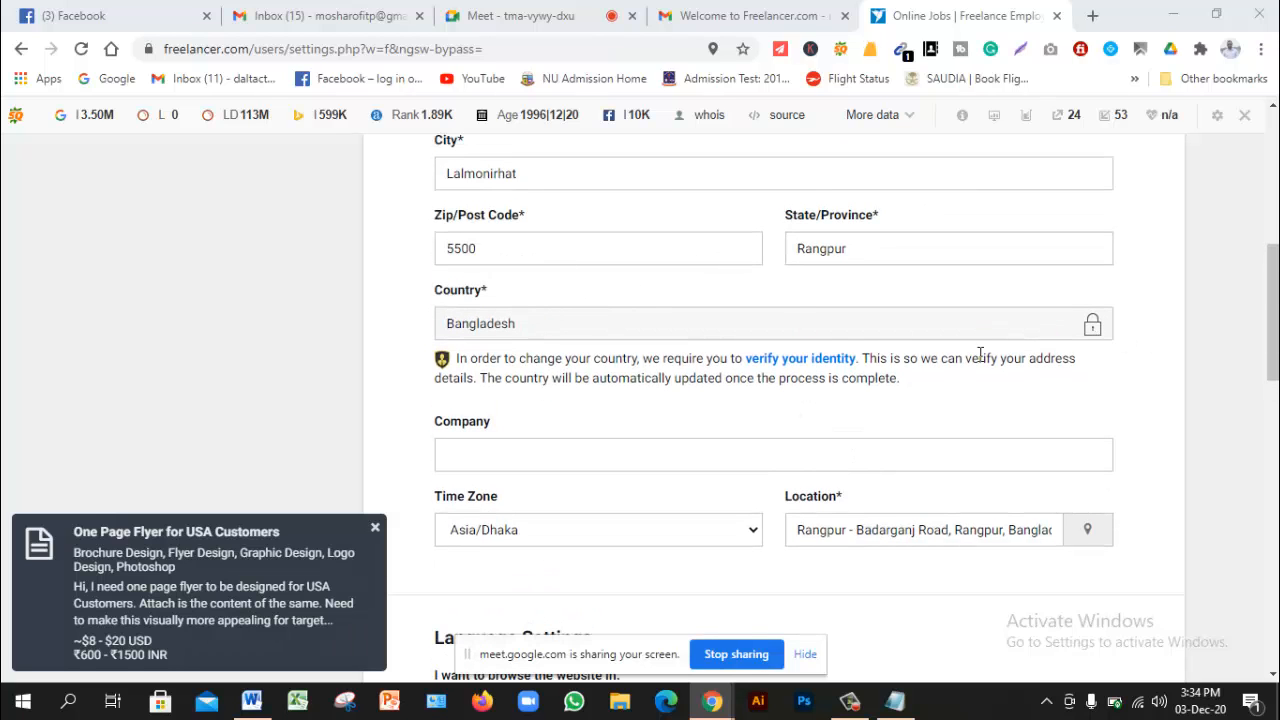
{"action": "scroll", "coordinate": [978, 356], "scroll_direction": "up", "scroll_amount": 2}
{"action": "scroll", "coordinate": [605, 428], "scroll_direction": "up", "scroll_amount": 3}
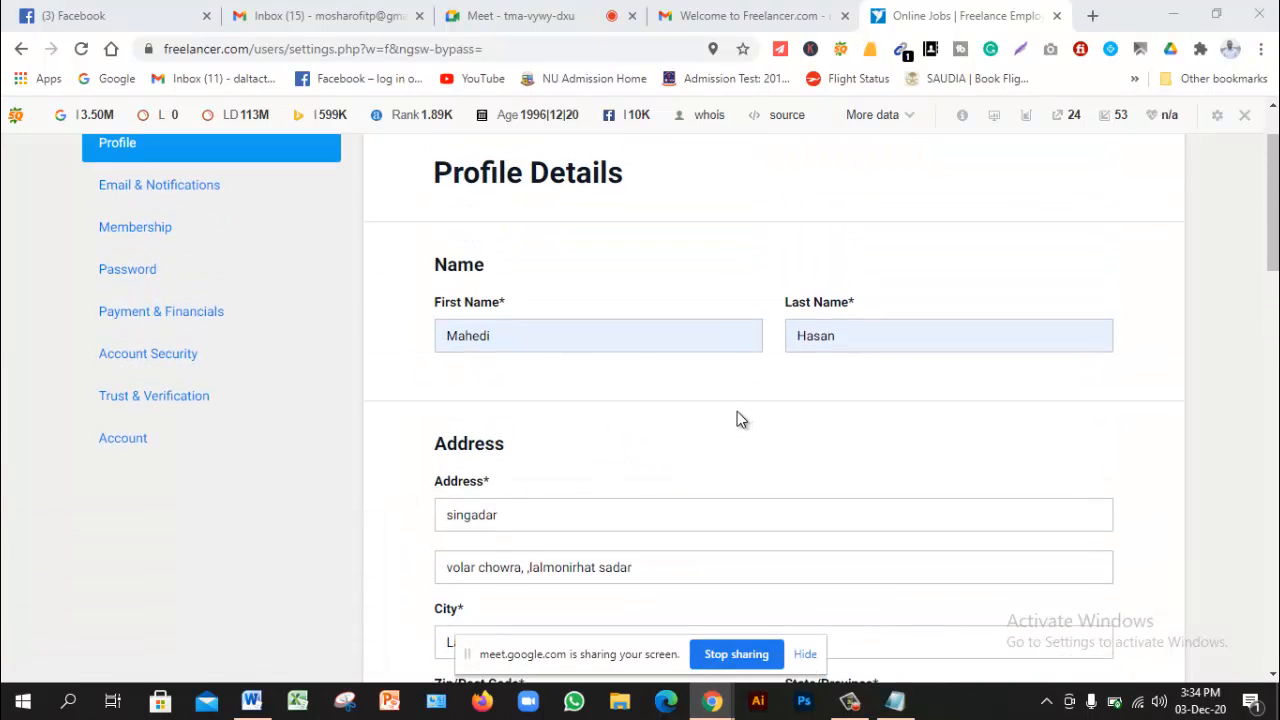
{"action": "scroll", "coordinate": [737, 415], "scroll_direction": "down", "scroll_amount": 10}
{"action": "scroll", "coordinate": [737, 412], "scroll_direction": "down", "scroll_amount": 1}
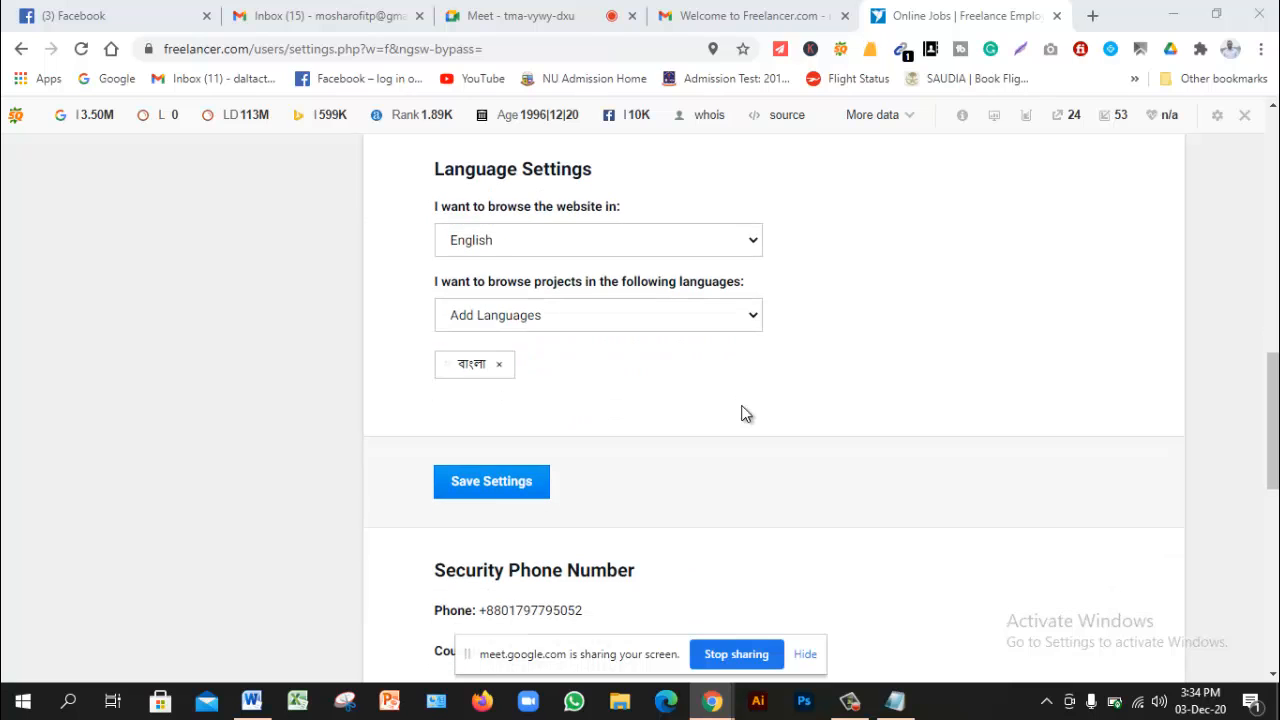
Save the updated profile settings.
{"action": "left_click", "coordinate": [488, 493]}
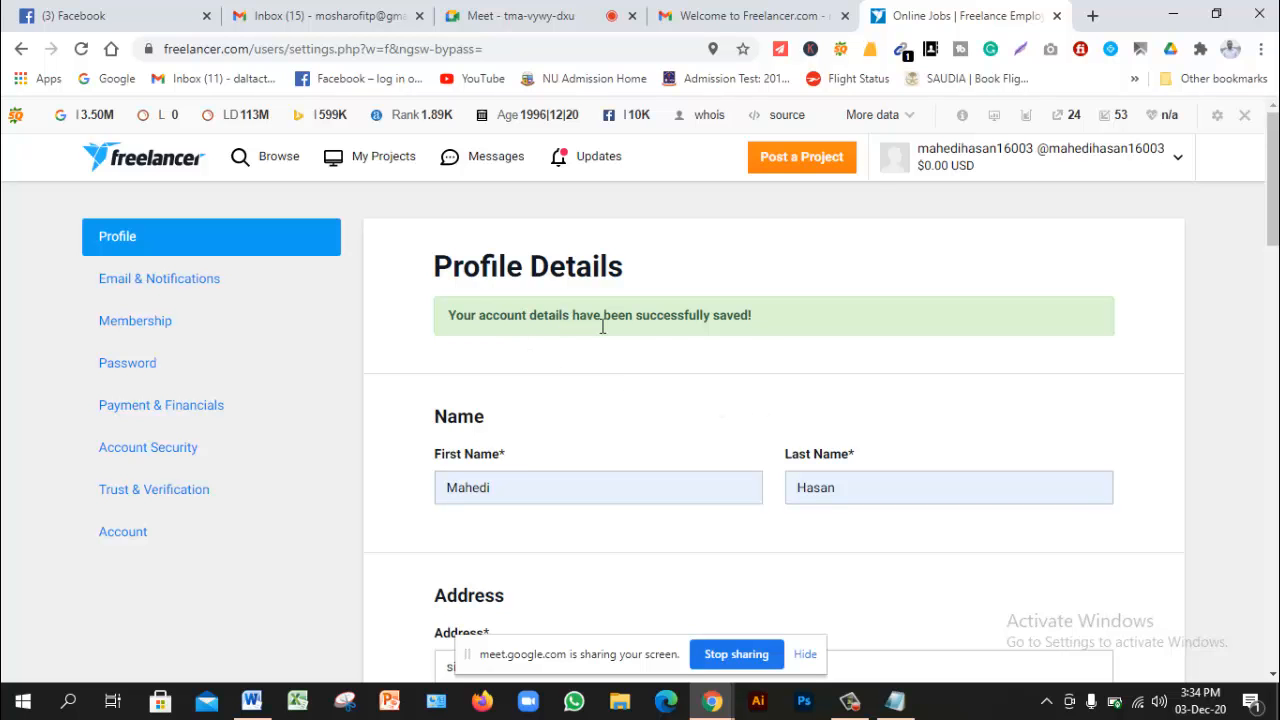
{"action": "scroll", "coordinate": [703, 379], "scroll_direction": "down", "scroll_amount": 14}
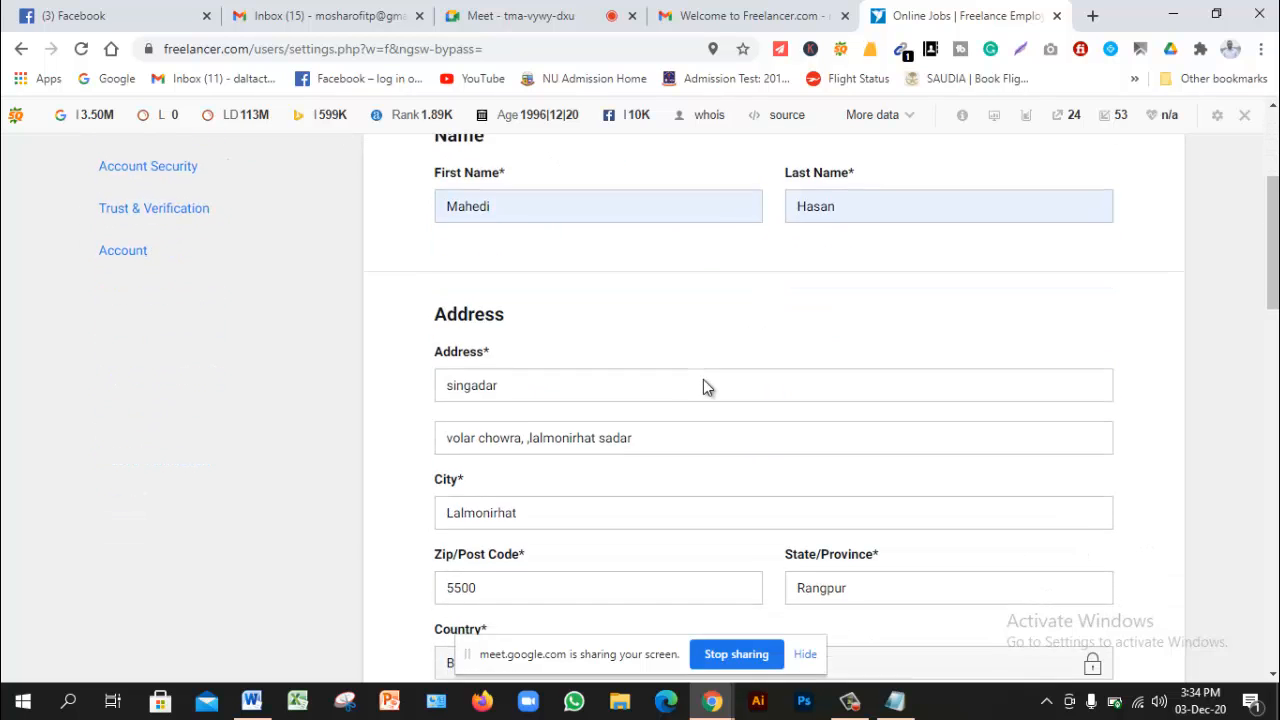
{"action": "scroll", "coordinate": [703, 379], "scroll_direction": "down", "scroll_amount": 4}
{"action": "scroll", "coordinate": [703, 379], "scroll_direction": "up", "scroll_amount": 18}
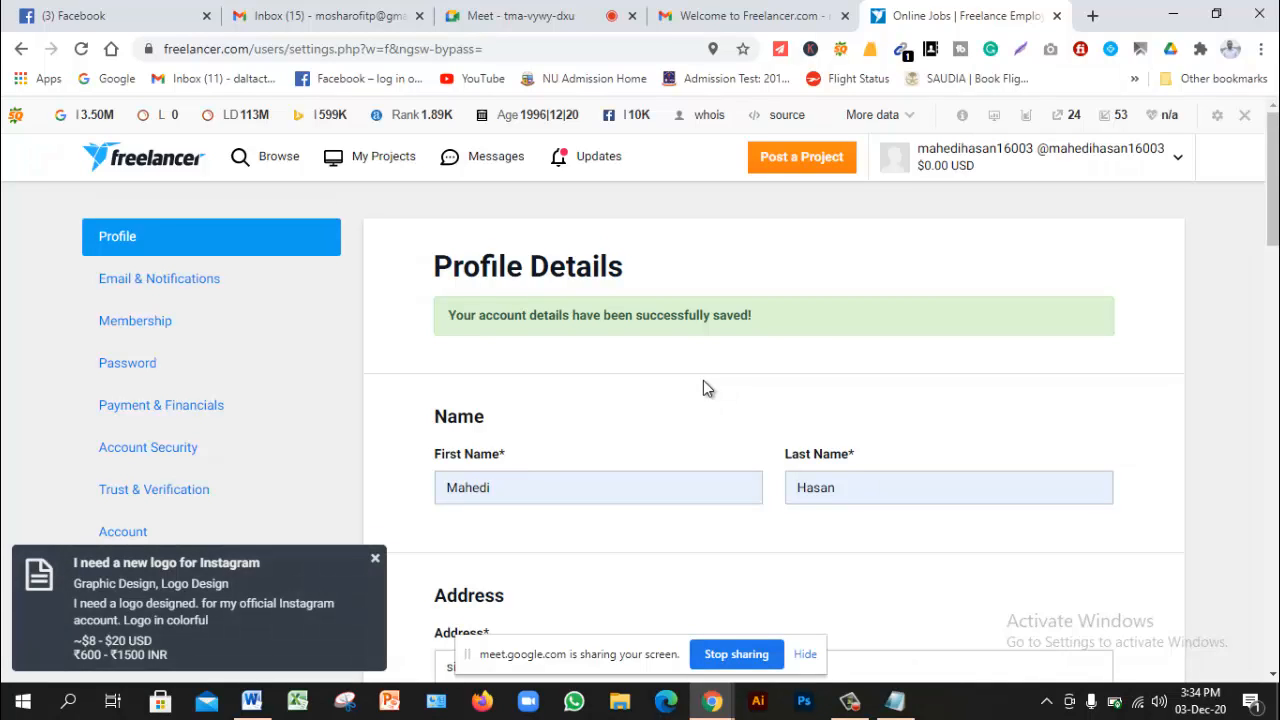
{"action": "scroll", "coordinate": [703, 380], "scroll_direction": "down", "scroll_amount": 1}
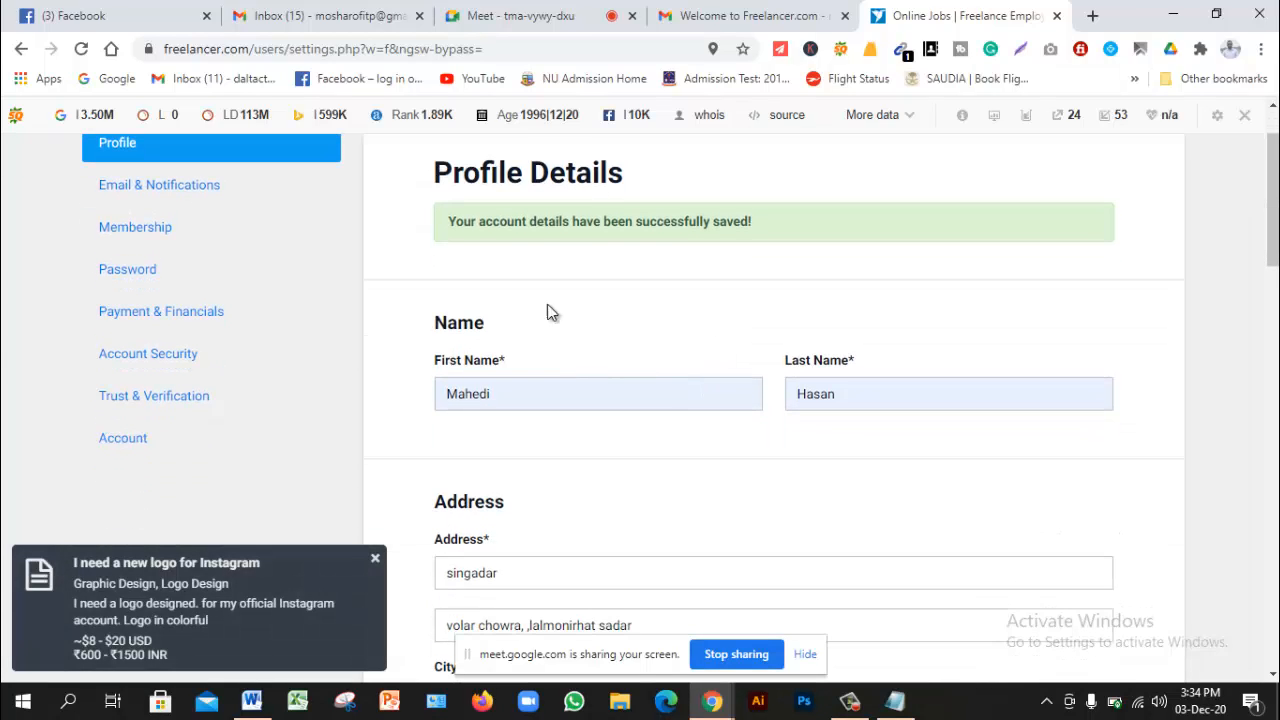
Review the trust score of 15 on Trust & Verification, then go to the dashboard.
{"action": "left_click", "coordinate": [191, 406]}
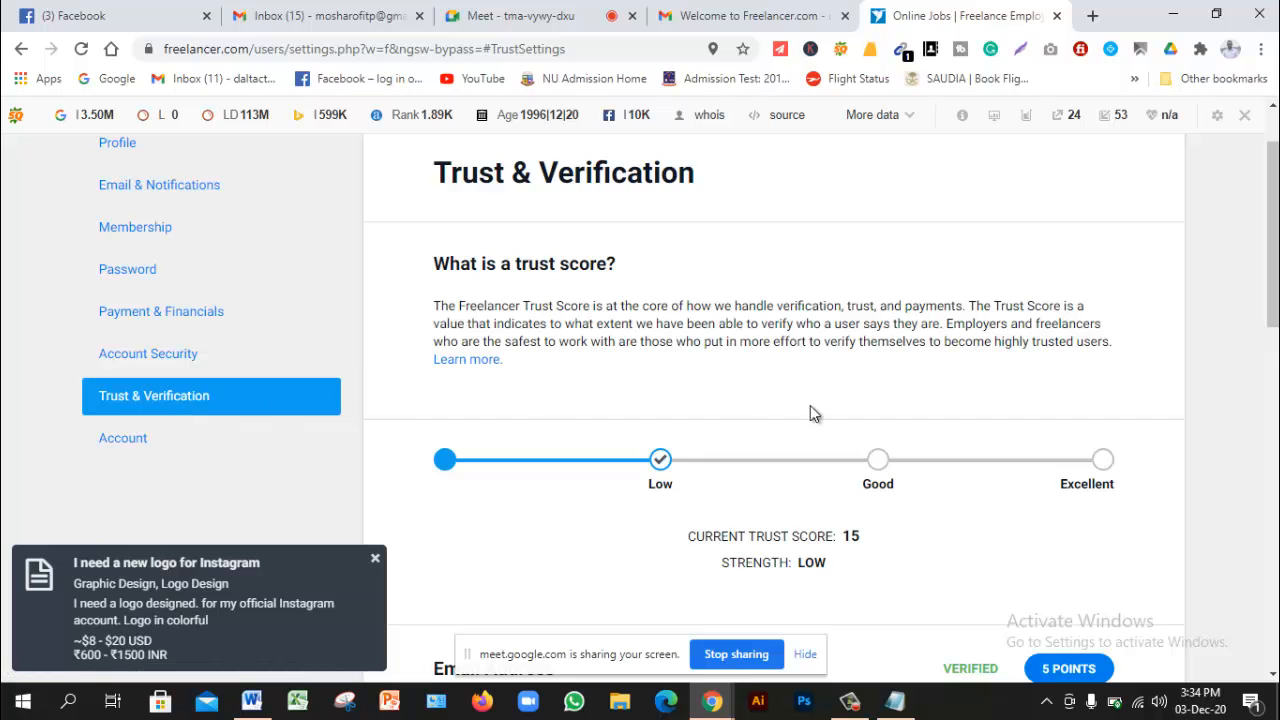
{"action": "scroll", "coordinate": [810, 408], "scroll_direction": "down", "scroll_amount": 3}
{"action": "scroll", "coordinate": [811, 413], "scroll_direction": "down", "scroll_amount": 2}
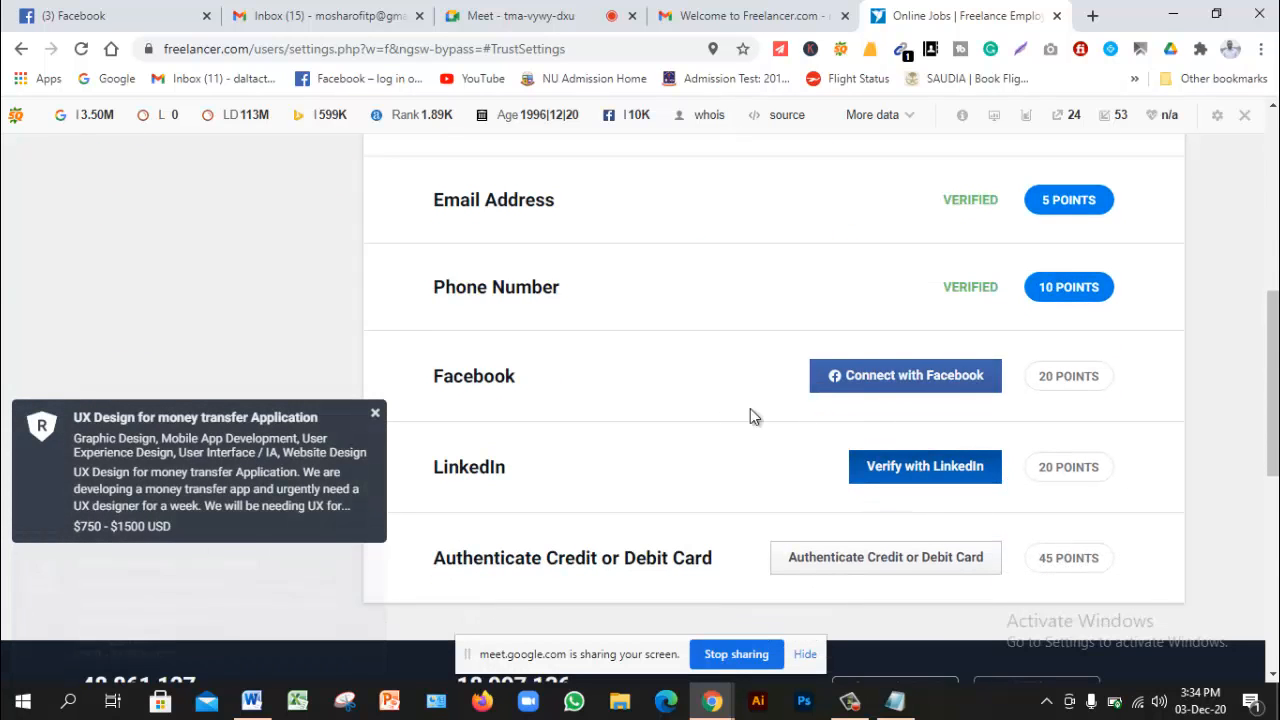
{"action": "scroll", "coordinate": [720, 425], "scroll_direction": "up", "scroll_amount": 5}
{"action": "scroll", "coordinate": [696, 442], "scroll_direction": "up", "scroll_amount": 1}
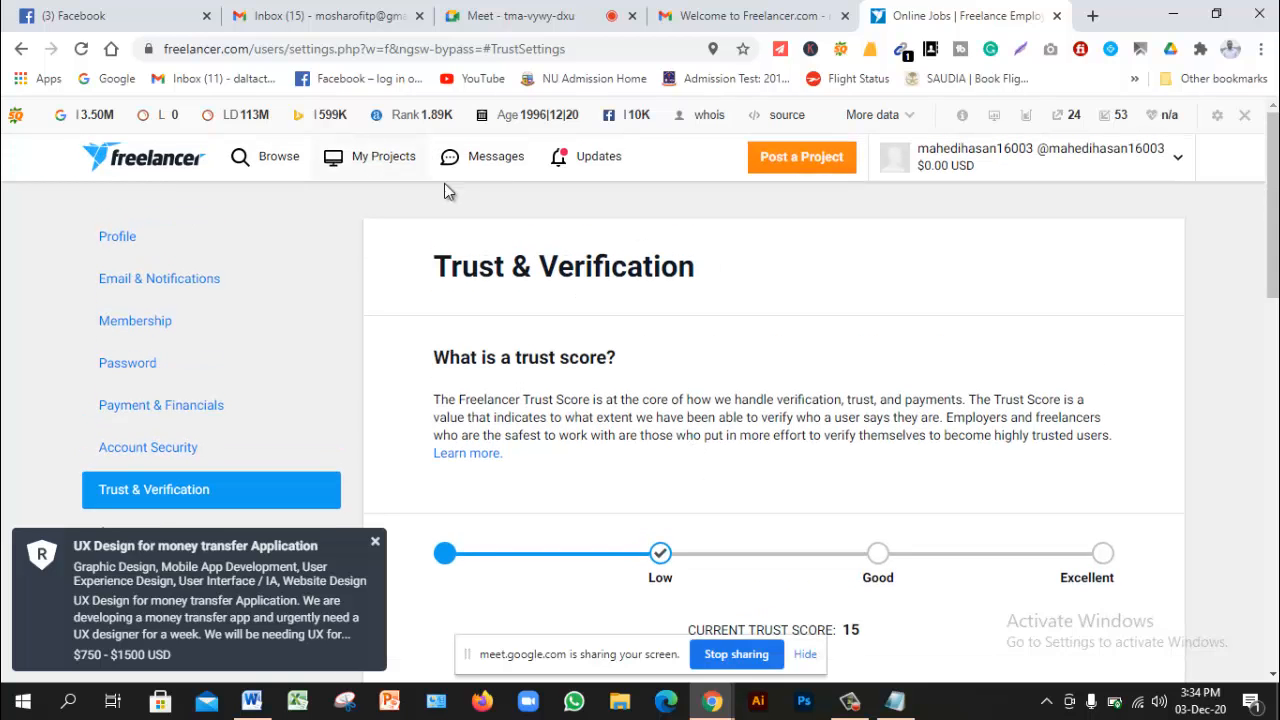
{"action": "left_click", "coordinate": [124, 166]}
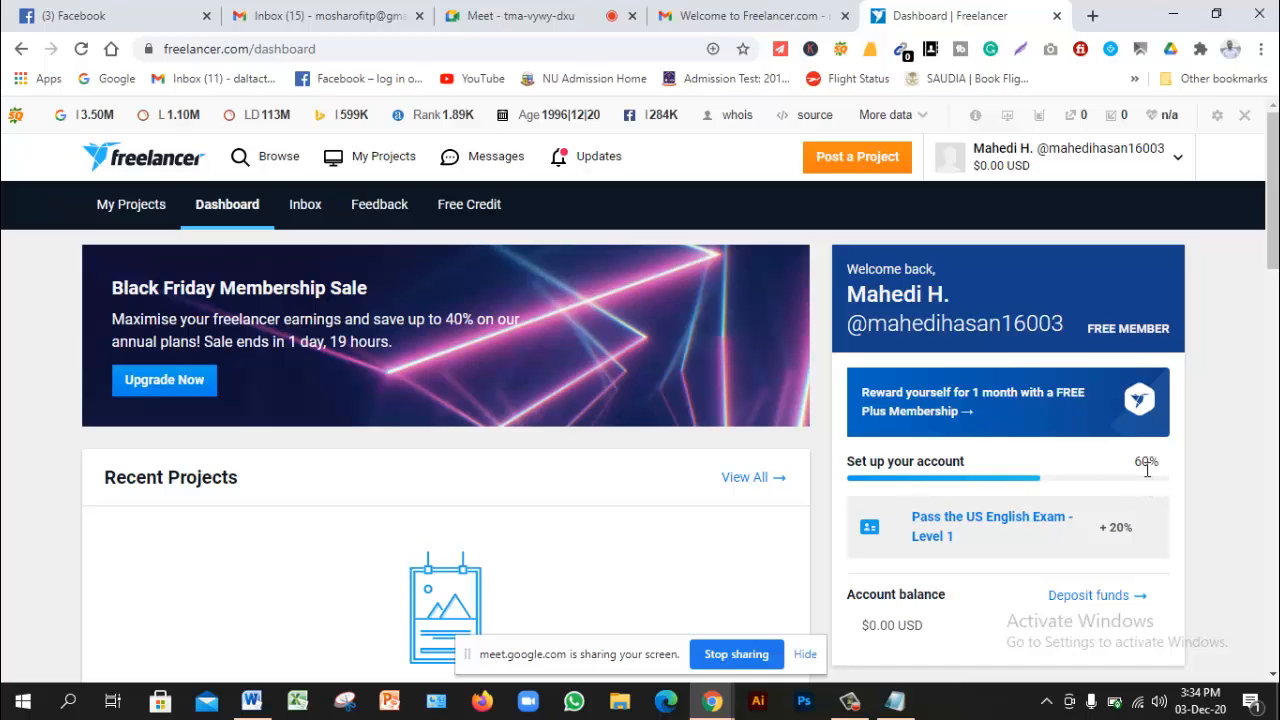
{"action": "scroll", "coordinate": [1061, 463], "scroll_direction": "down", "scroll_amount": 1}
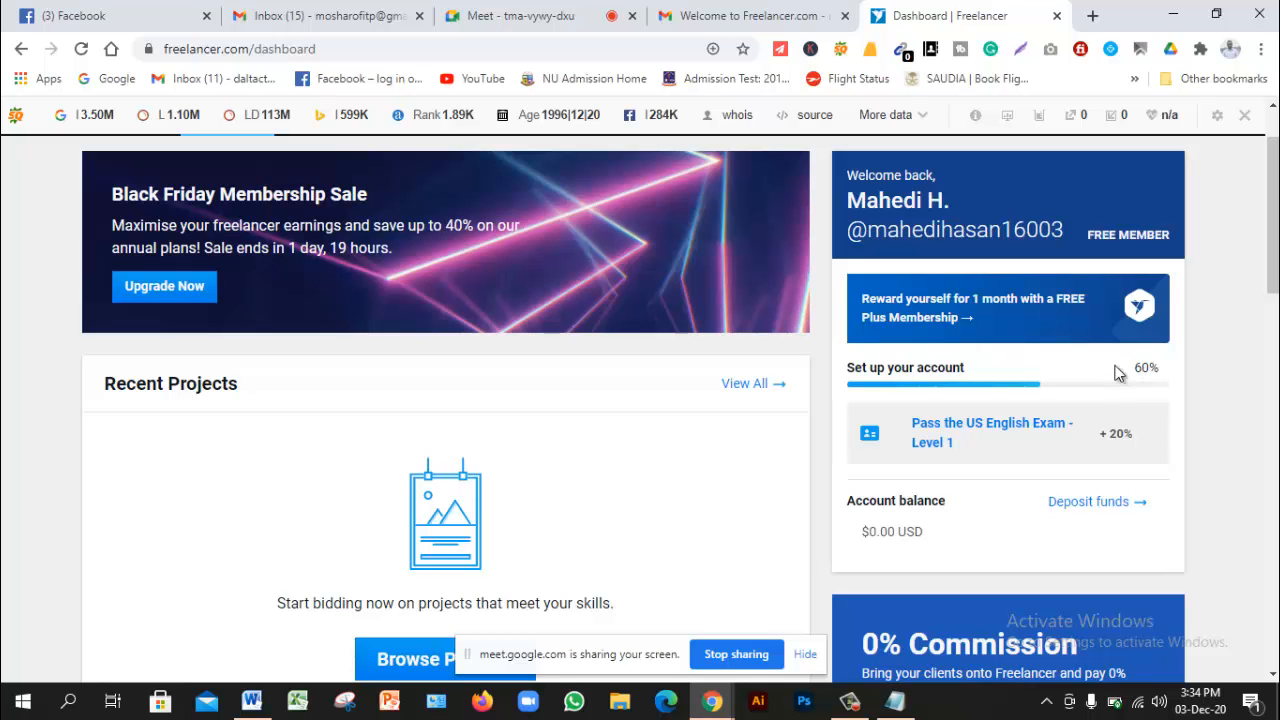
{"action": "scroll", "coordinate": [677, 470], "scroll_direction": "down", "scroll_amount": 3}
{"action": "scroll", "coordinate": [676, 470], "scroll_direction": "down", "scroll_amount": 5}
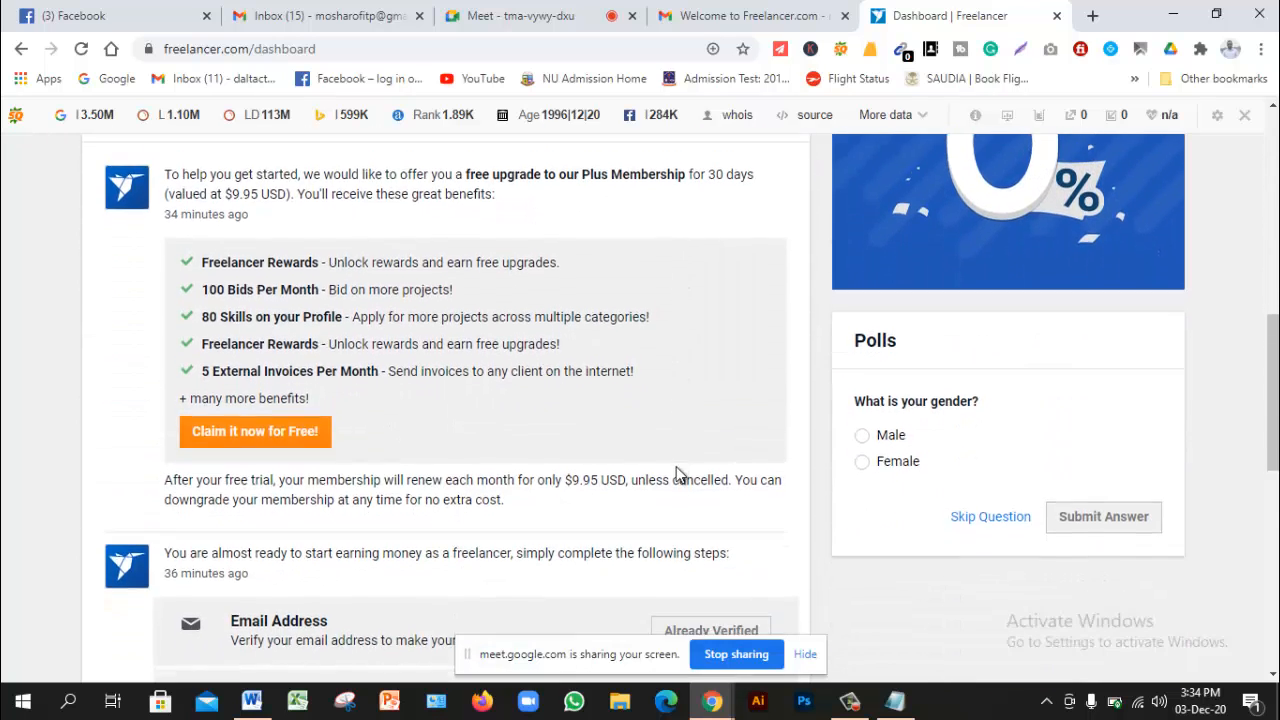
{"action": "scroll", "coordinate": [676, 466], "scroll_direction": "down", "scroll_amount": 2}
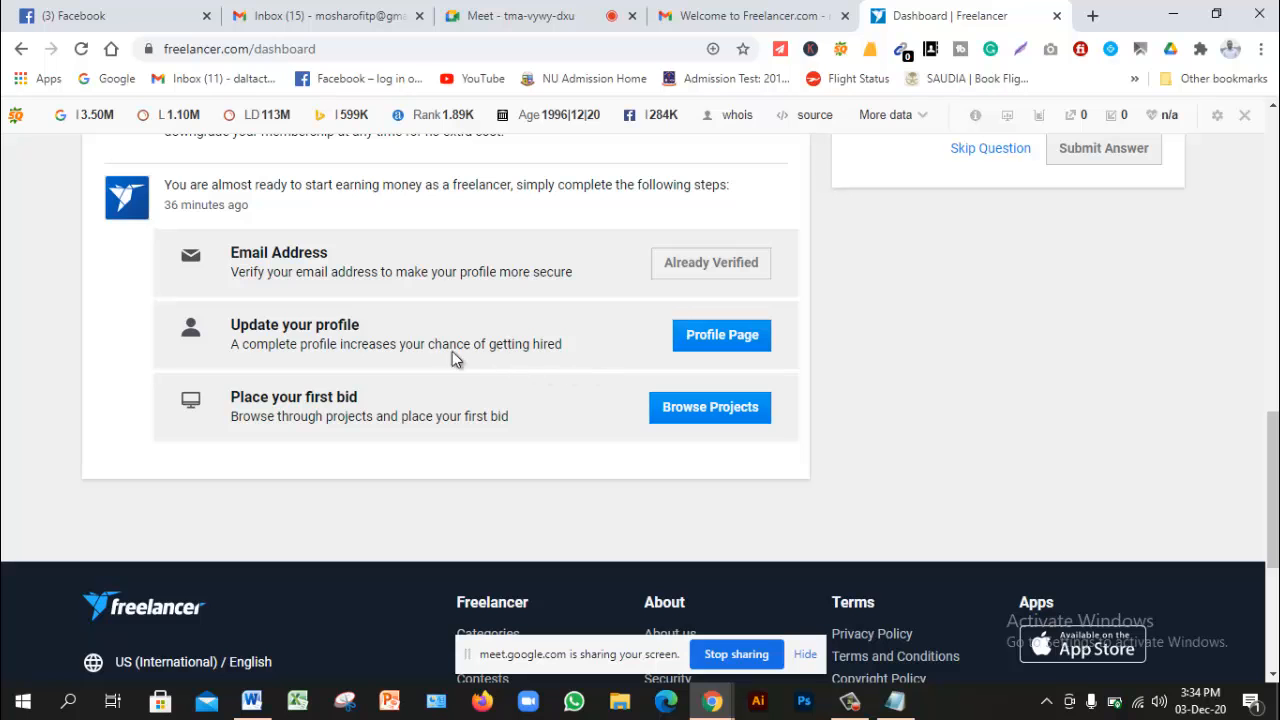
{"action": "scroll", "coordinate": [512, 460], "scroll_direction": "up", "scroll_amount": 10}
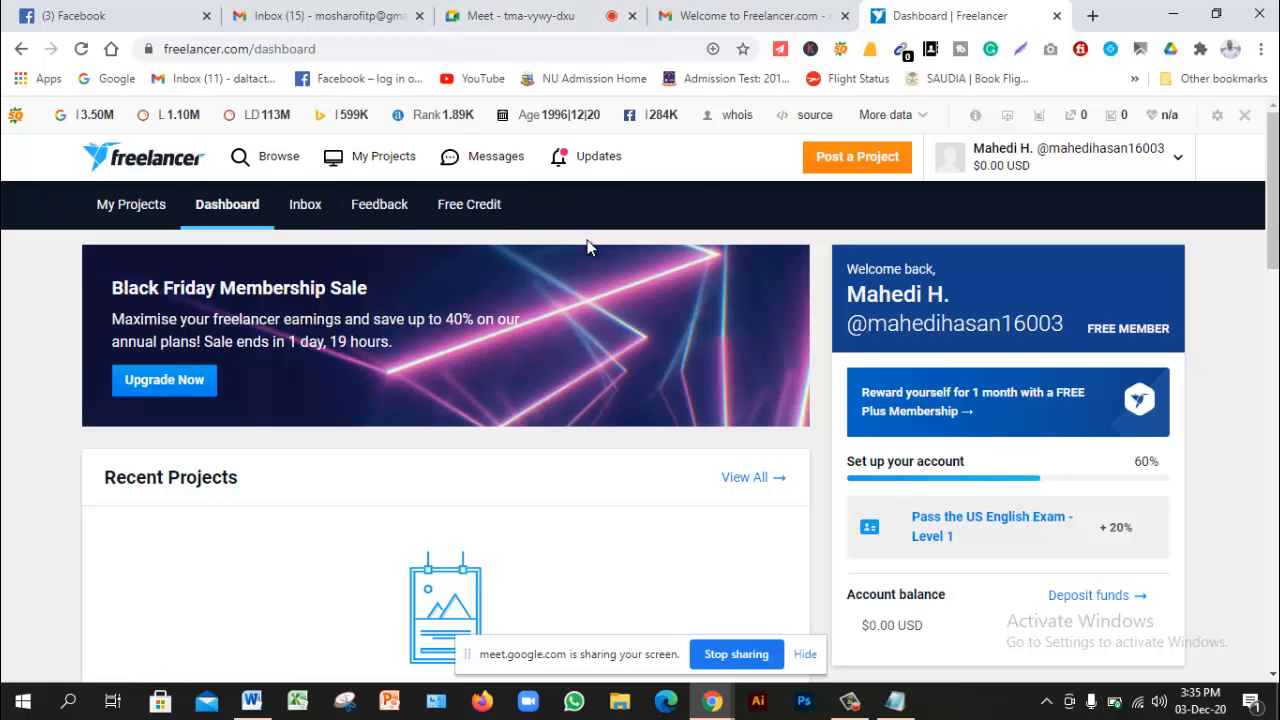
Browse contests for the profile's design skills, check Updates, then return home.
{"action": "left_click", "coordinate": [285, 172]}
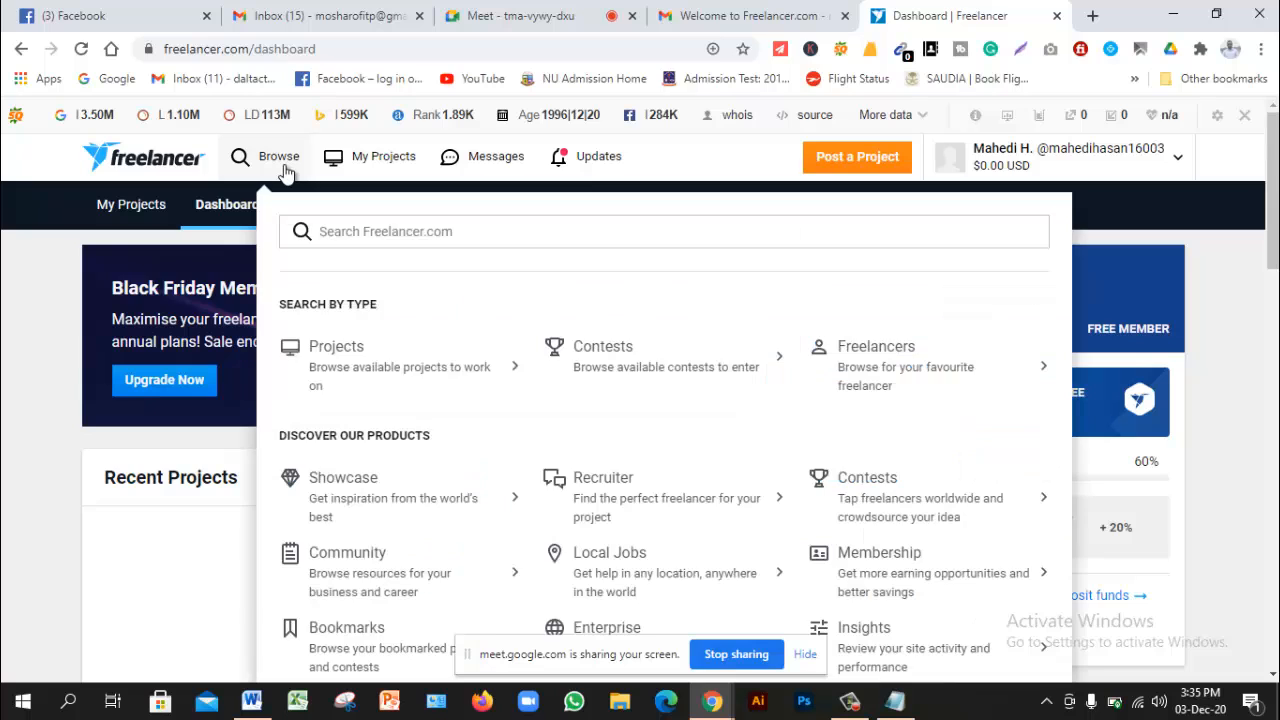
{"action": "left_click", "coordinate": [603, 350]}
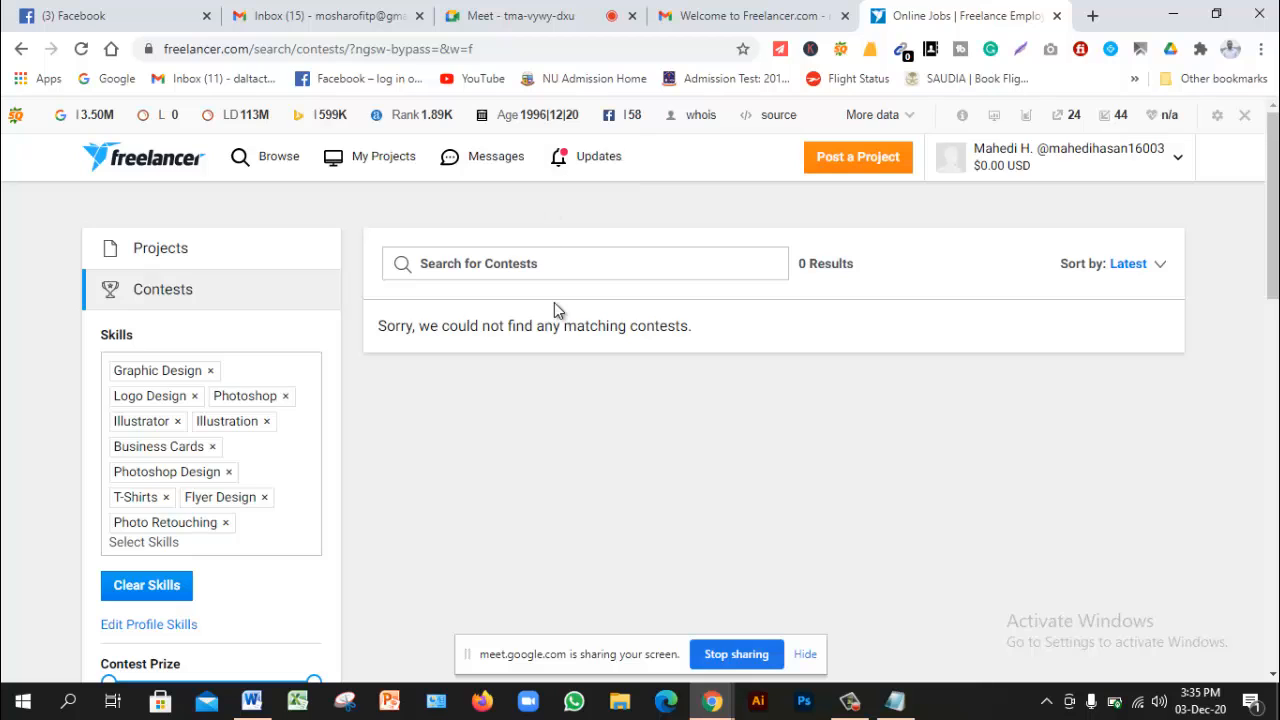
{"action": "left_click", "coordinate": [586, 161]}
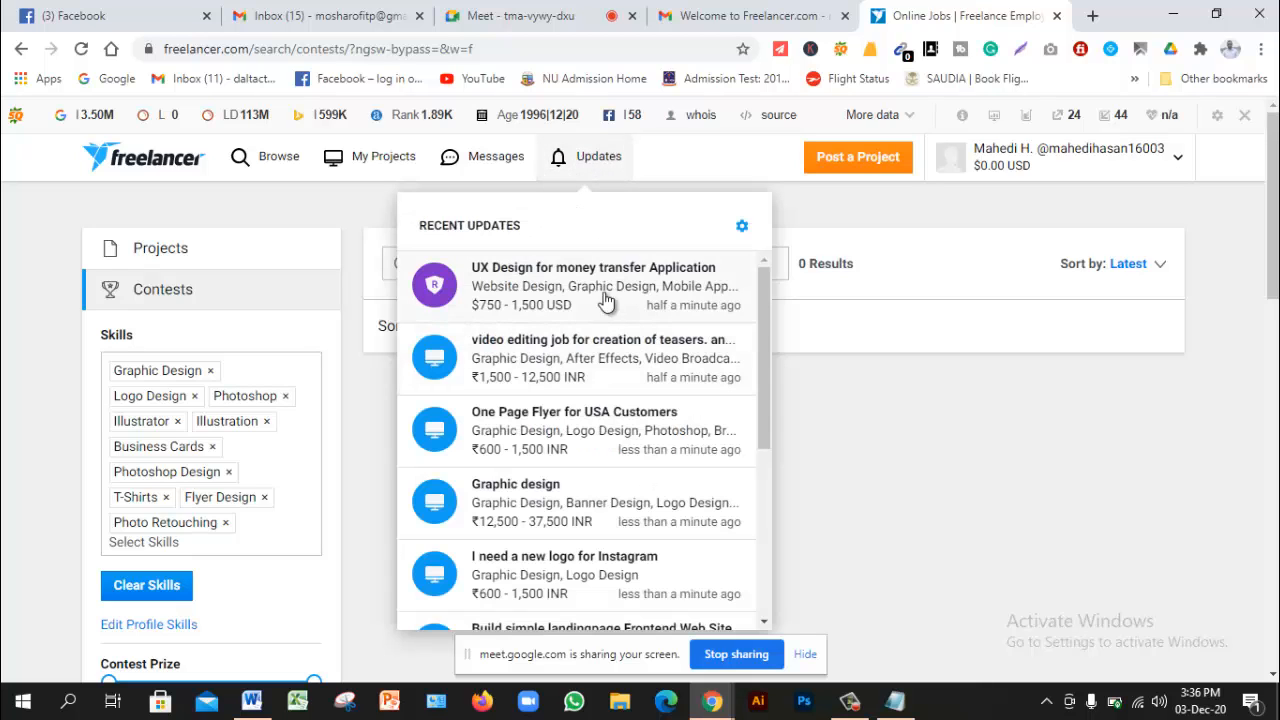
{"action": "scroll", "coordinate": [622, 408], "scroll_direction": "down", "scroll_amount": 3}
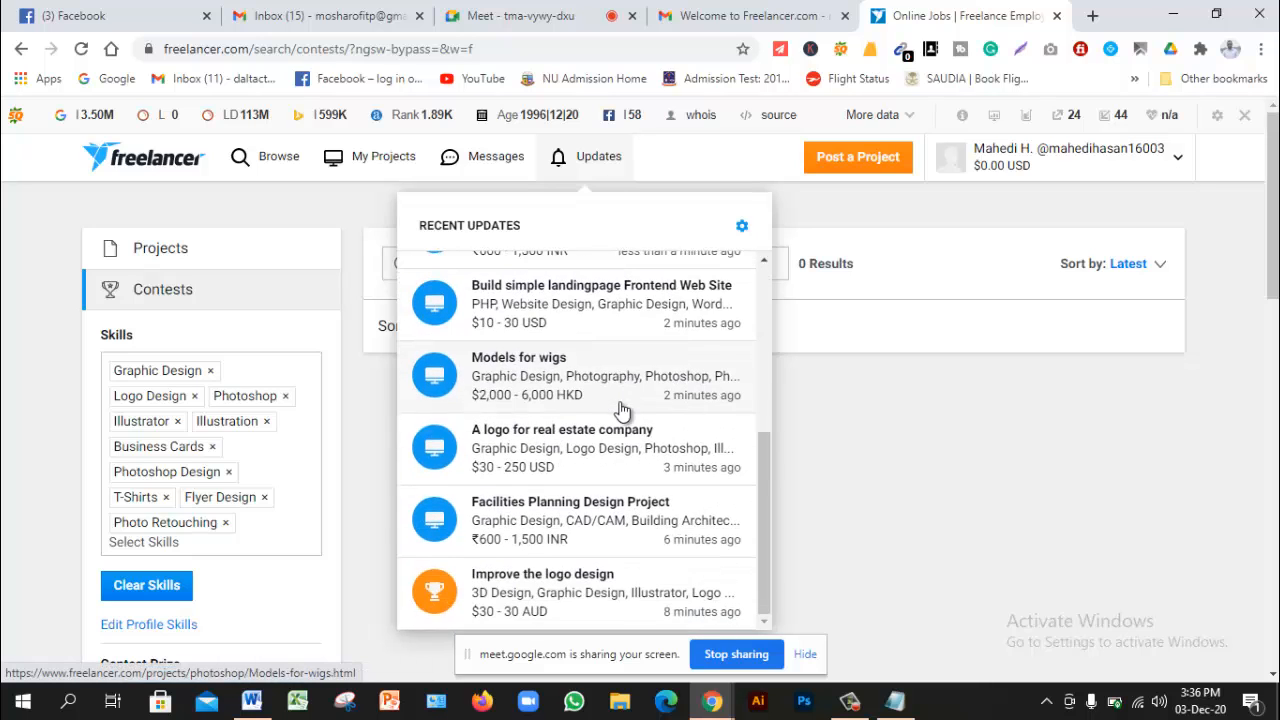
{"action": "scroll", "coordinate": [622, 415], "scroll_direction": "up", "scroll_amount": 2}
{"action": "scroll", "coordinate": [622, 415], "scroll_direction": "up", "scroll_amount": 2}
{"action": "left_click", "coordinate": [910, 440]}
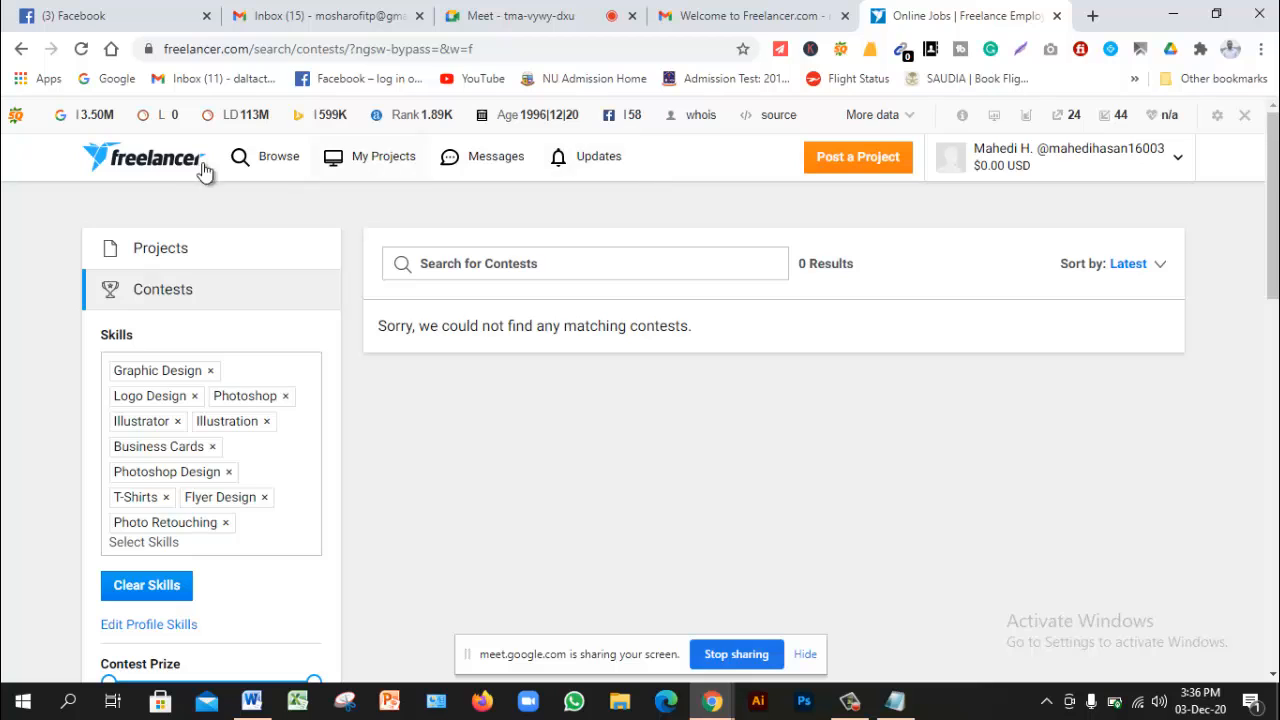
{"action": "left_click", "coordinate": [168, 172]}
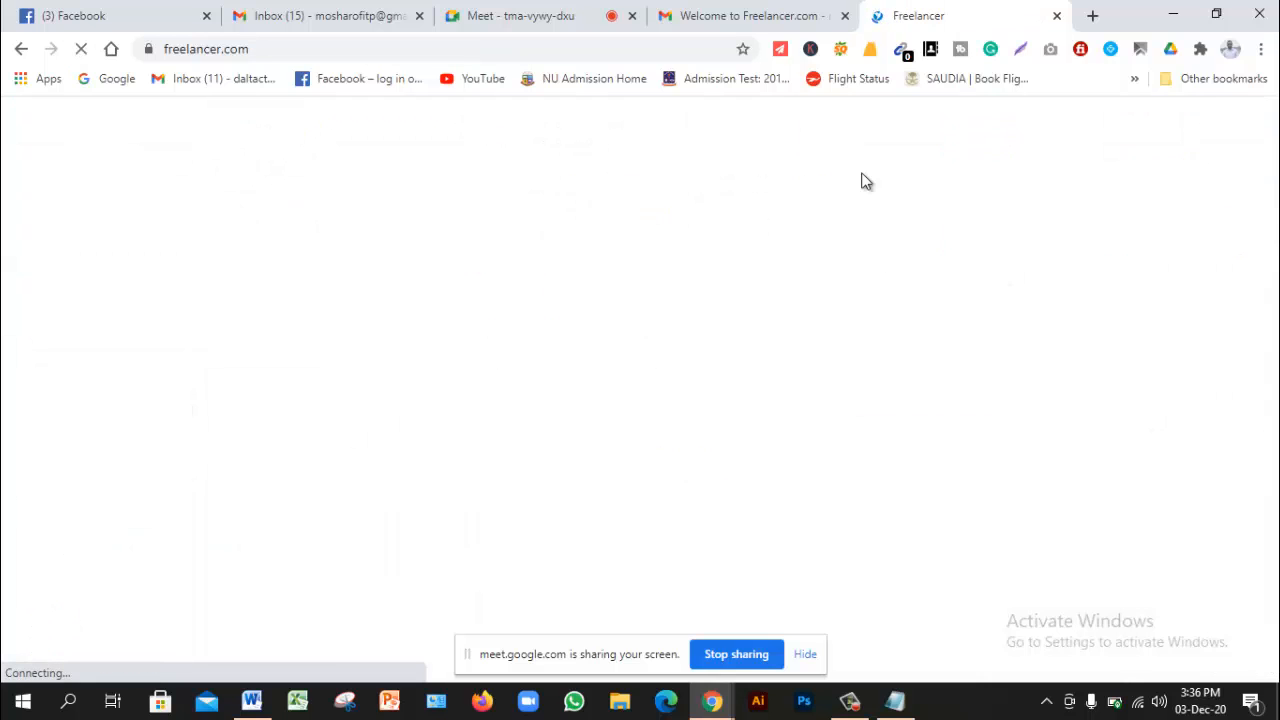
View the Gmail inbox's Social, Promotions and Primary categories.
{"action": "left_click", "coordinate": [730, 14]}
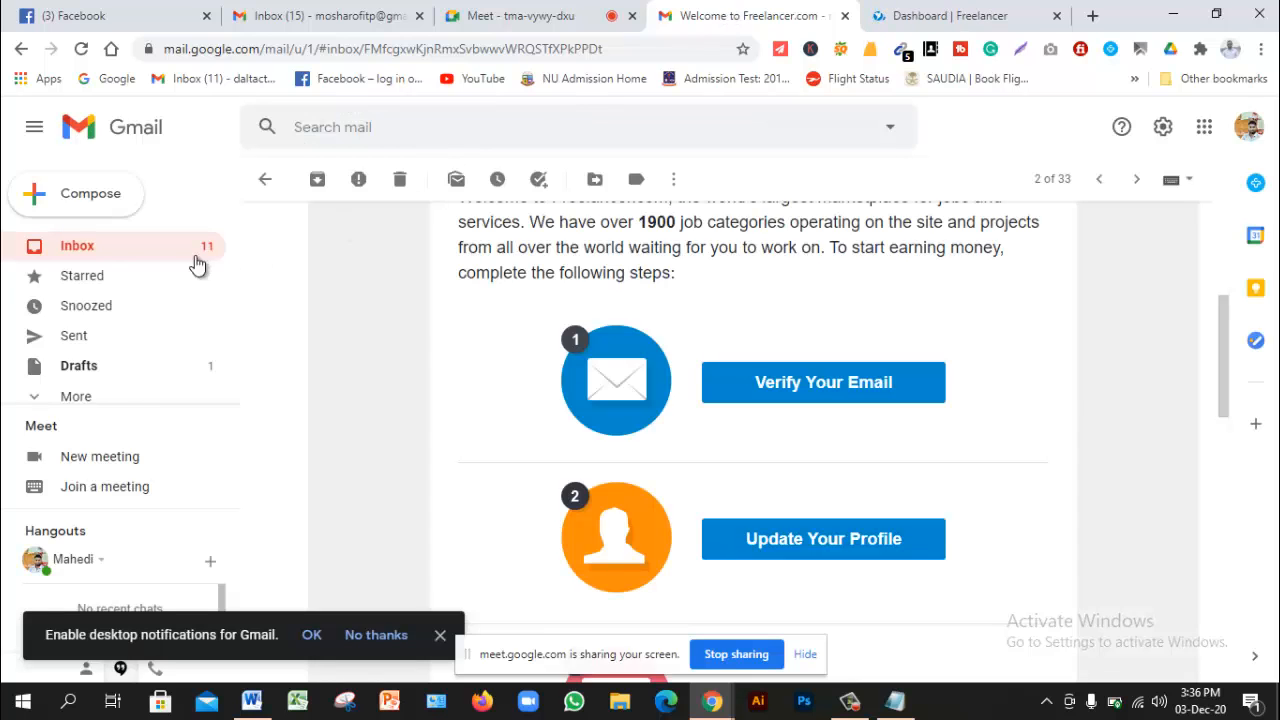
{"action": "left_click", "coordinate": [113, 258]}
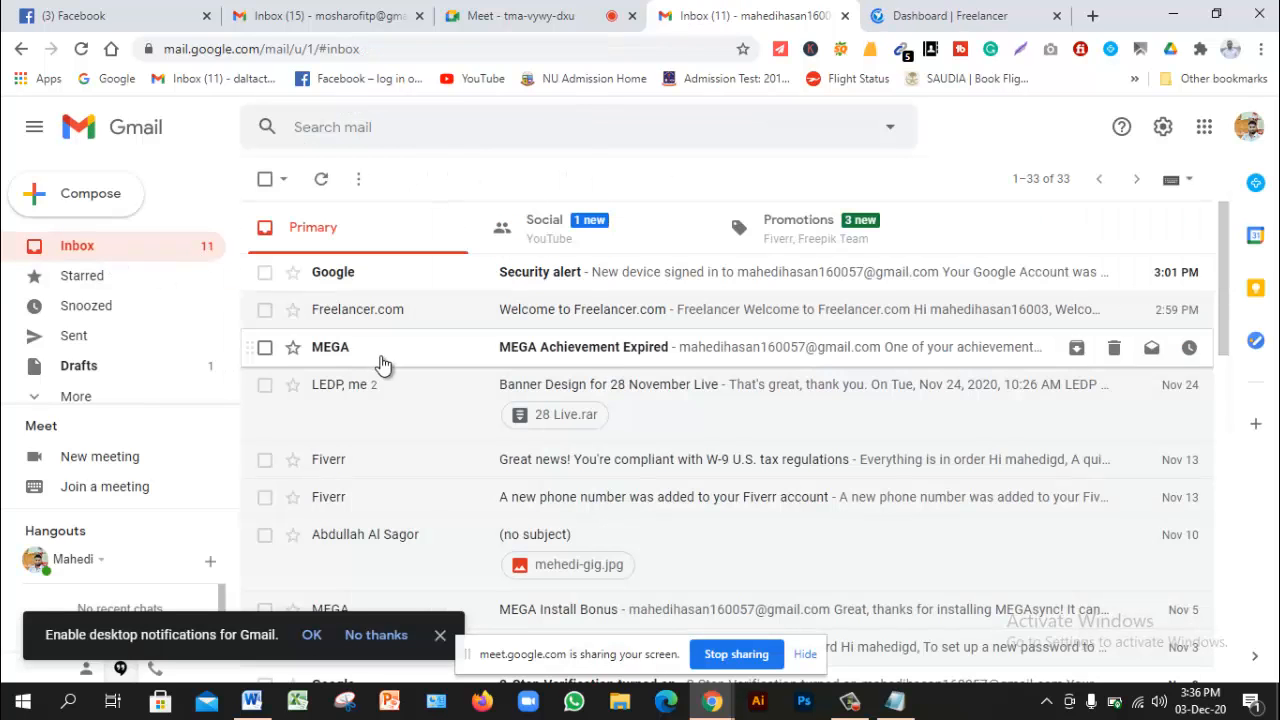
{"action": "left_click", "coordinate": [594, 238]}
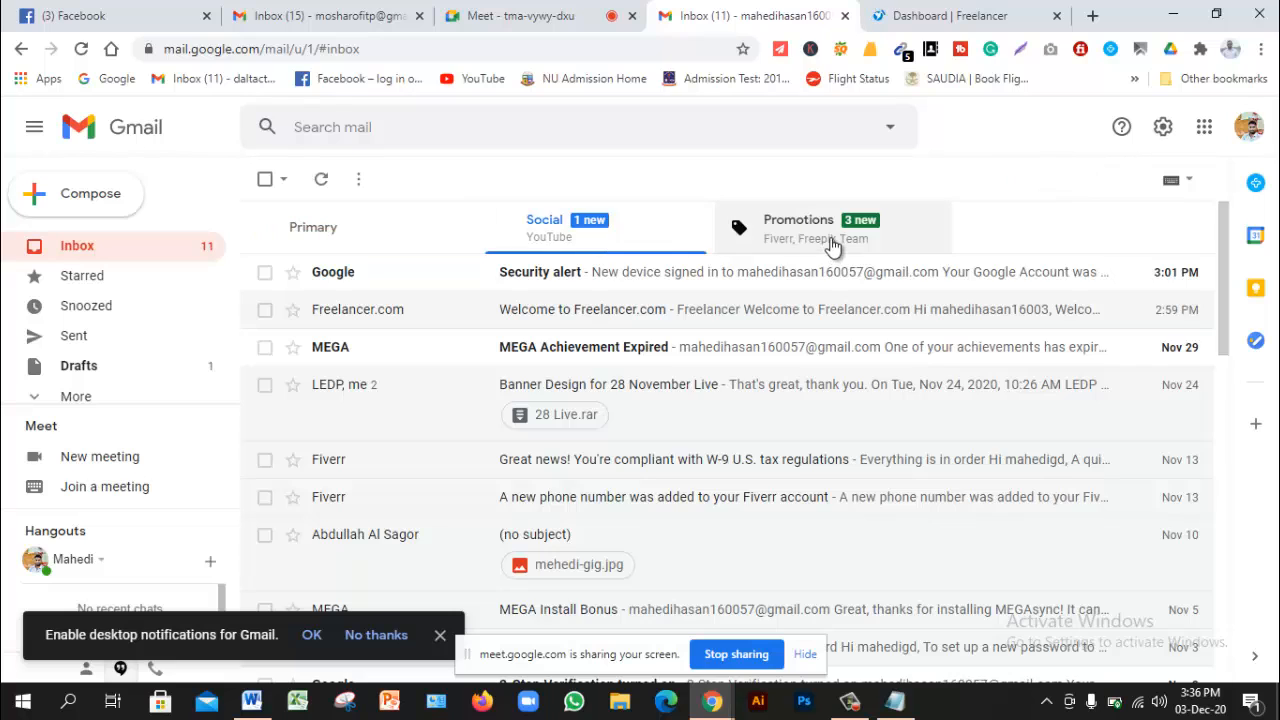
{"action": "left_click", "coordinate": [828, 244]}
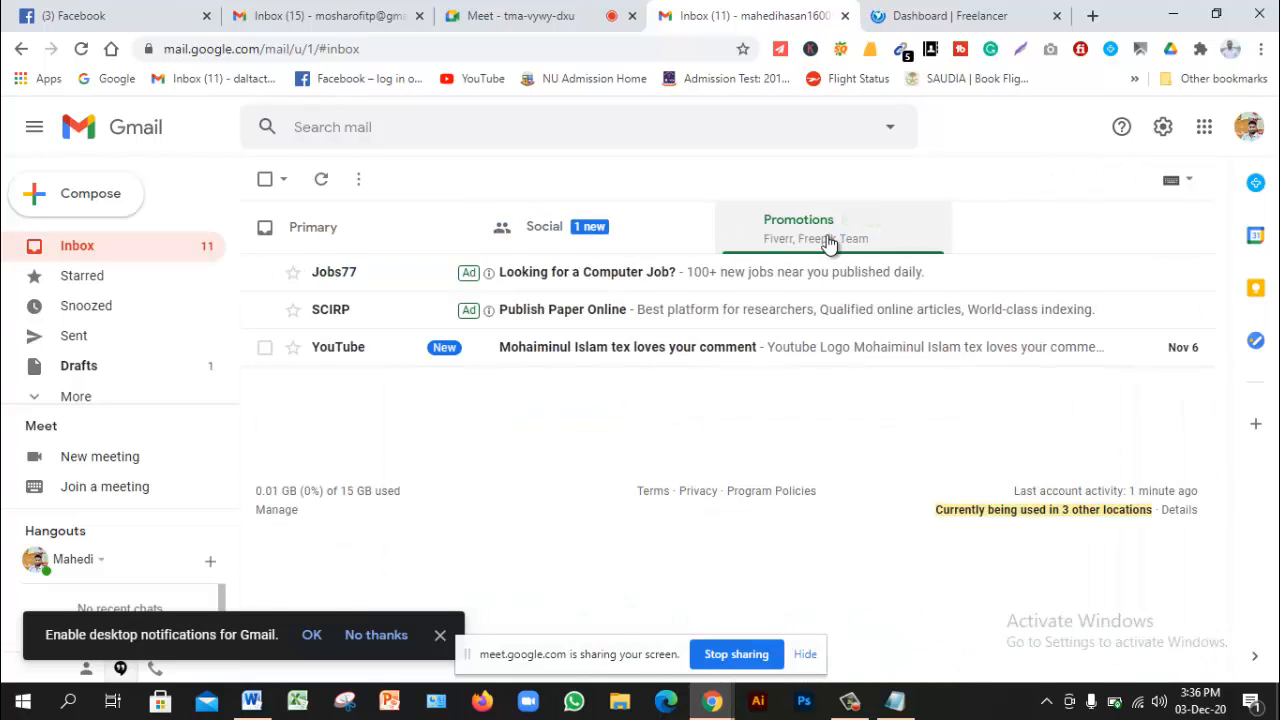
{"action": "left_click", "coordinate": [358, 240]}
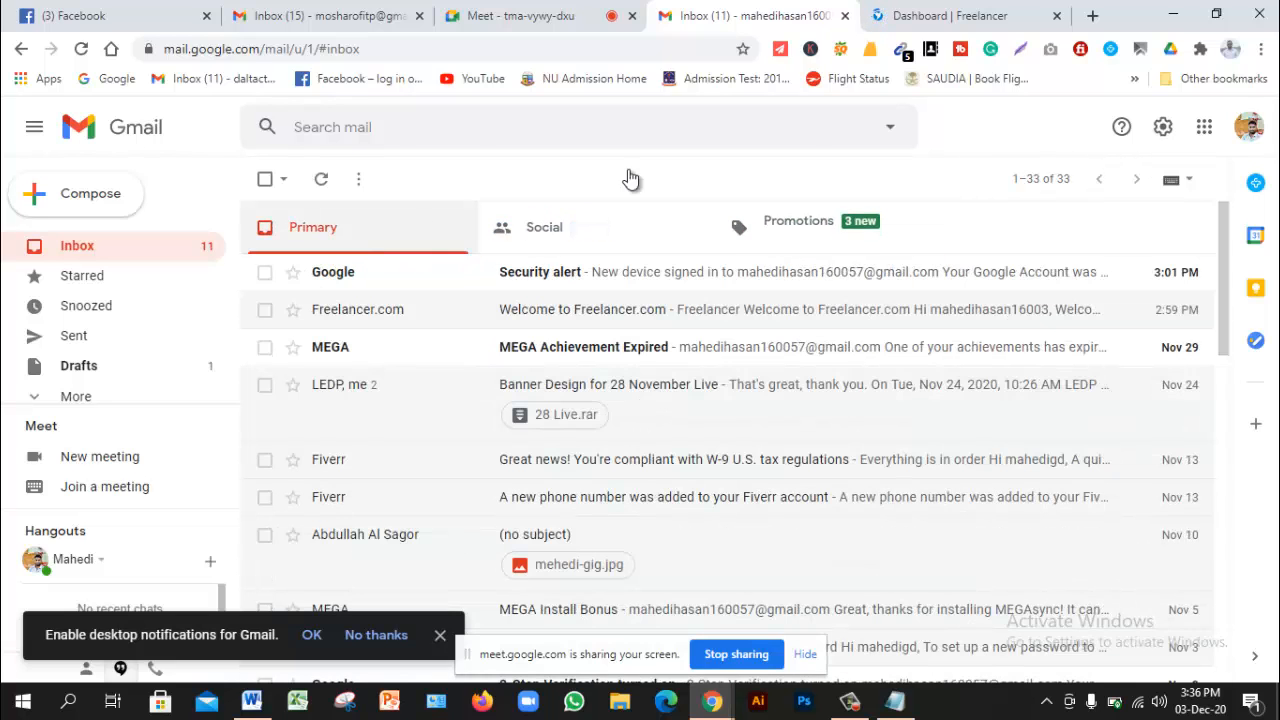
Return to the Freelancer dashboard and open the account and finances menu.
{"action": "left_click", "coordinate": [914, 15]}
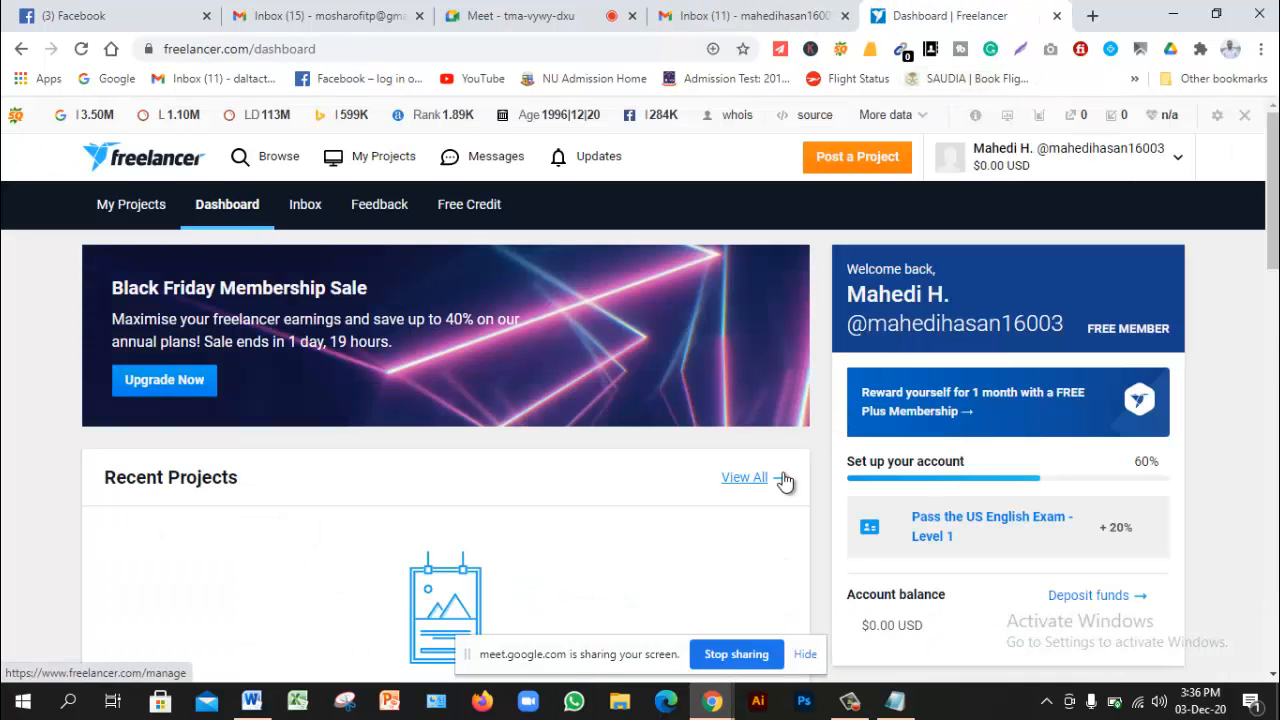
{"action": "scroll", "coordinate": [780, 476], "scroll_direction": "down", "scroll_amount": 5}
{"action": "scroll", "coordinate": [716, 464], "scroll_direction": "down", "scroll_amount": 2}
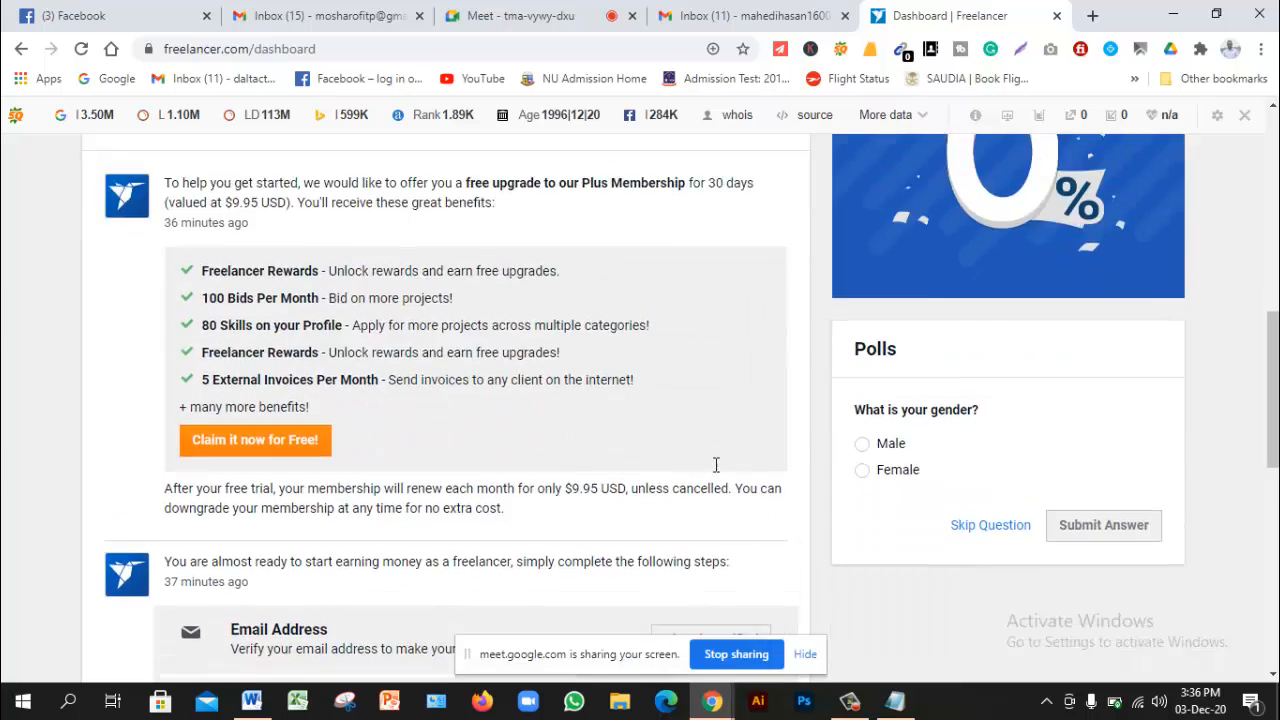
{"action": "scroll", "coordinate": [714, 464], "scroll_direction": "up", "scroll_amount": 8}
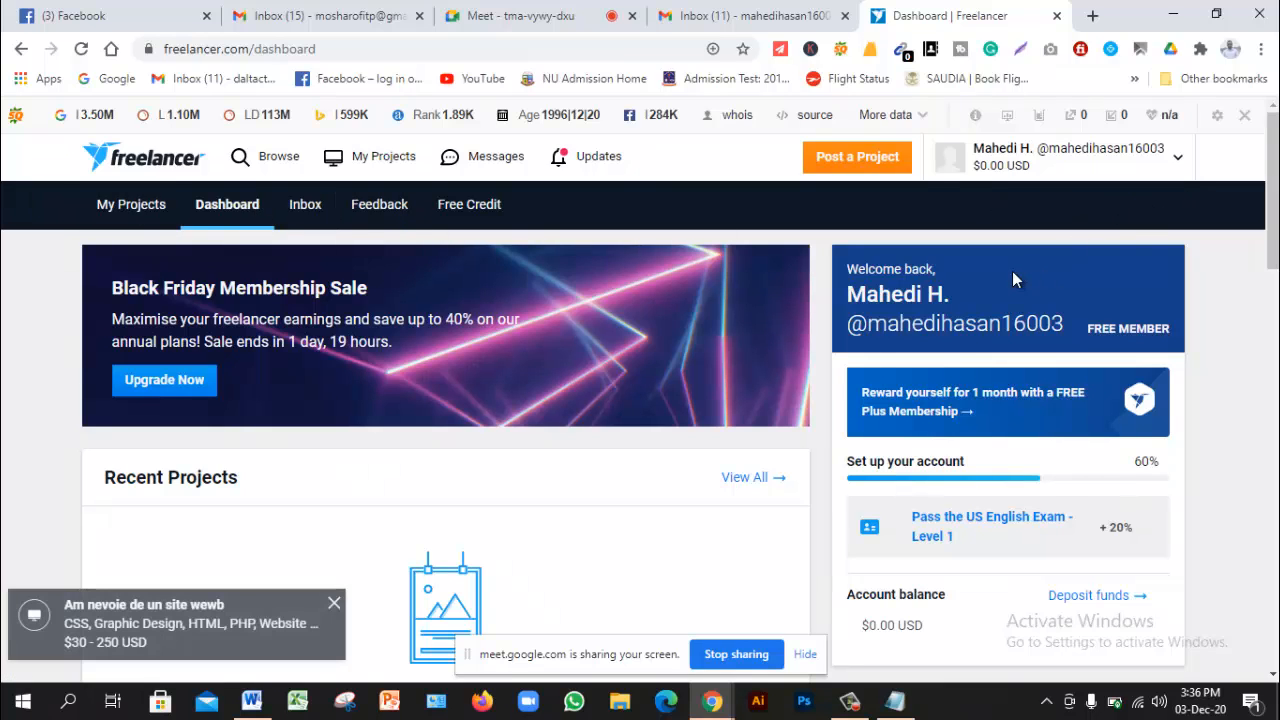
{"action": "left_click", "coordinate": [1155, 170]}
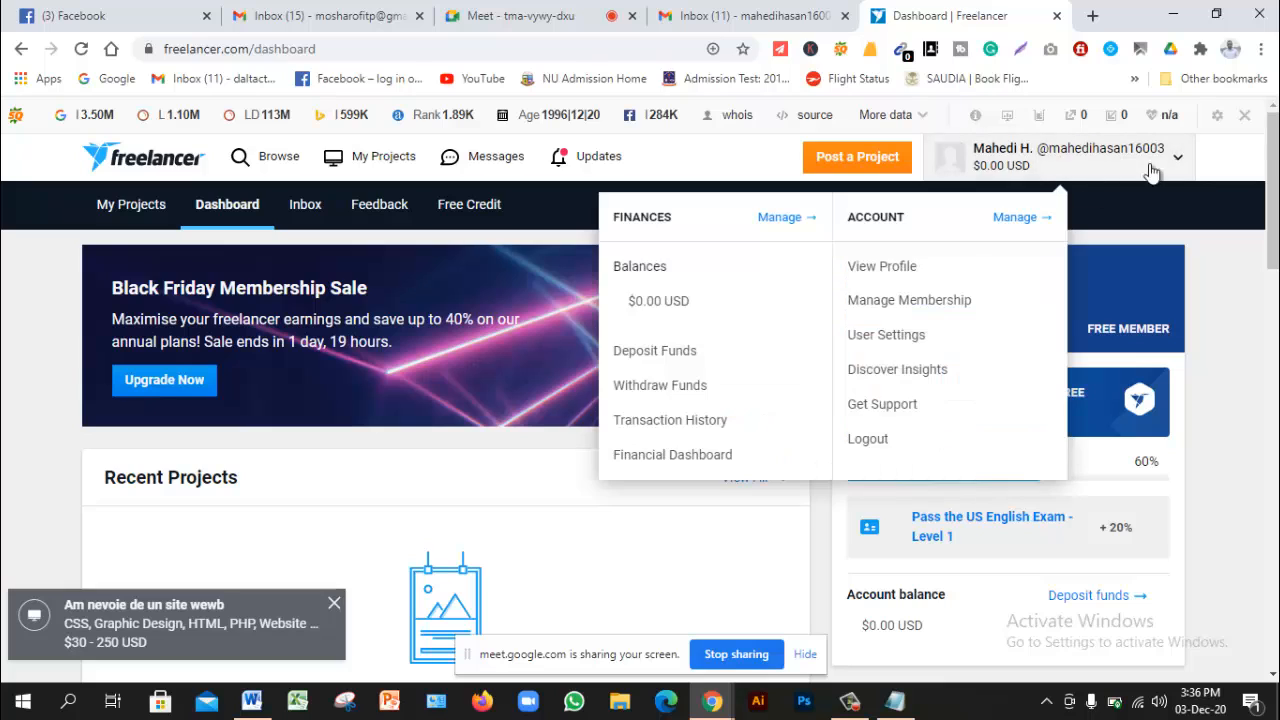
Open the public profile's edit form and try the Headline and Summary fields.
{"action": "left_click", "coordinate": [882, 267]}
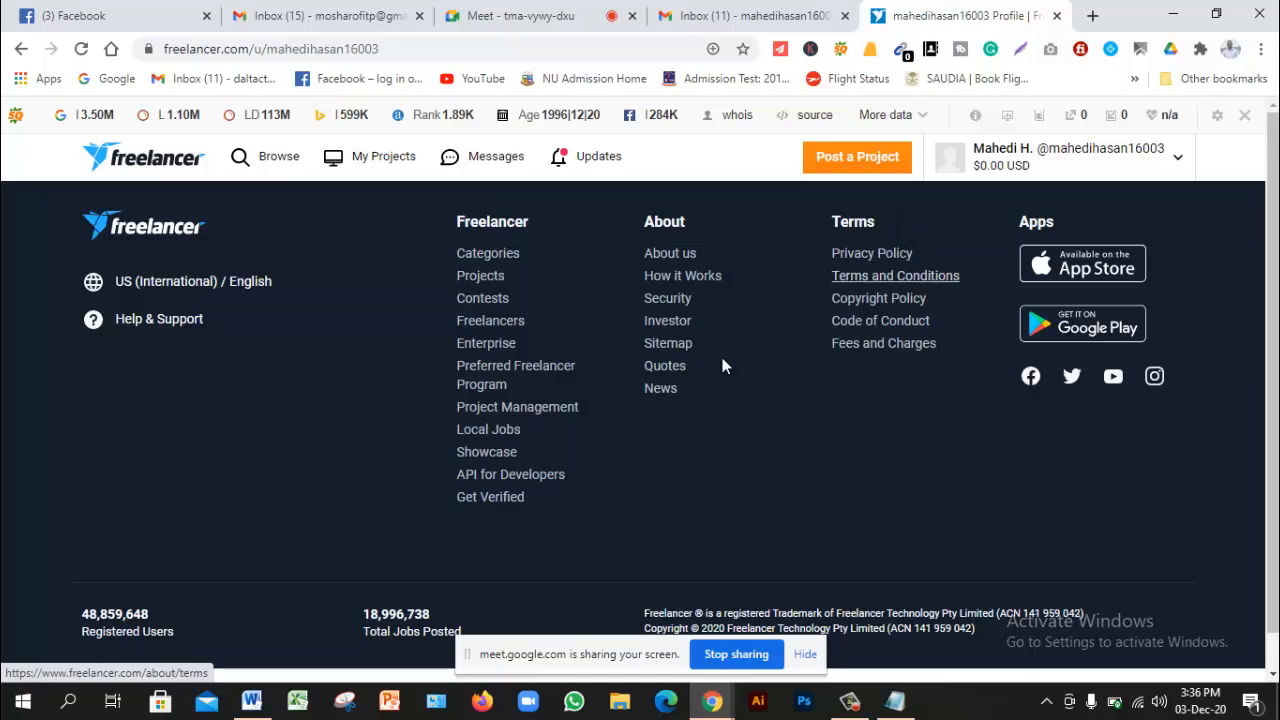
{"action": "scroll", "coordinate": [725, 436], "scroll_direction": "down", "scroll_amount": 1}
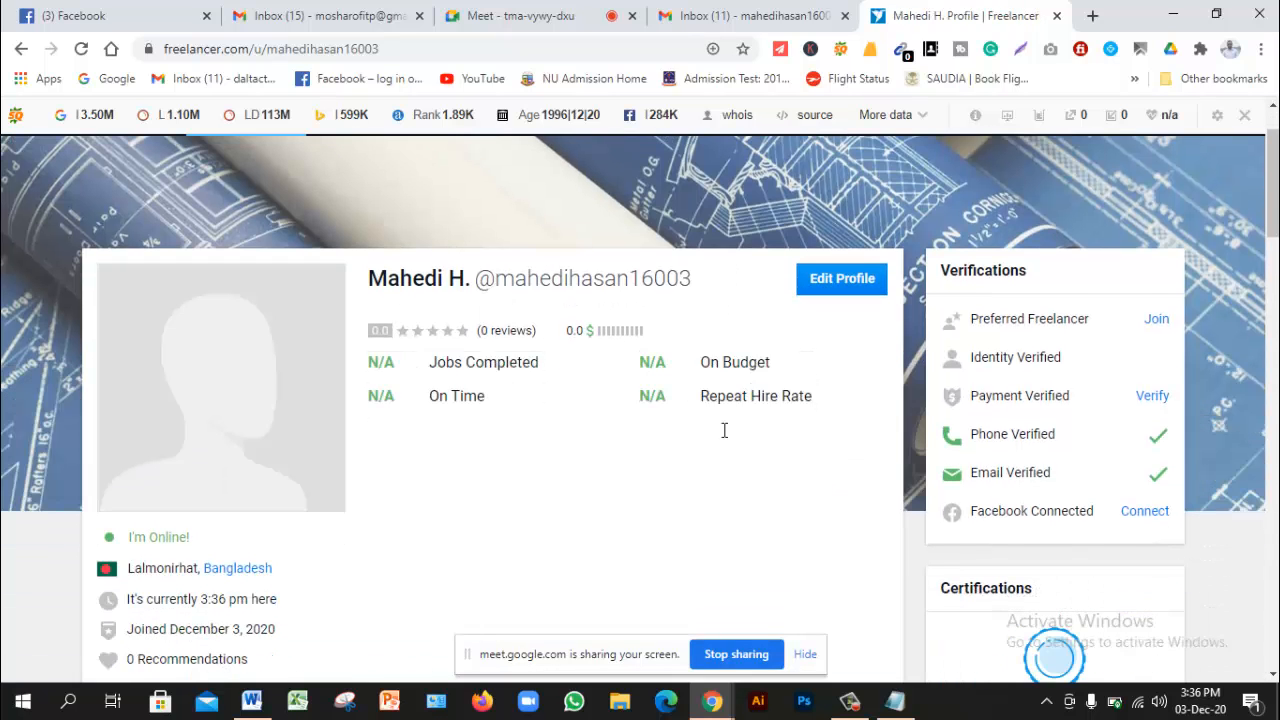
{"action": "scroll", "coordinate": [276, 401], "scroll_direction": "down", "scroll_amount": 1}
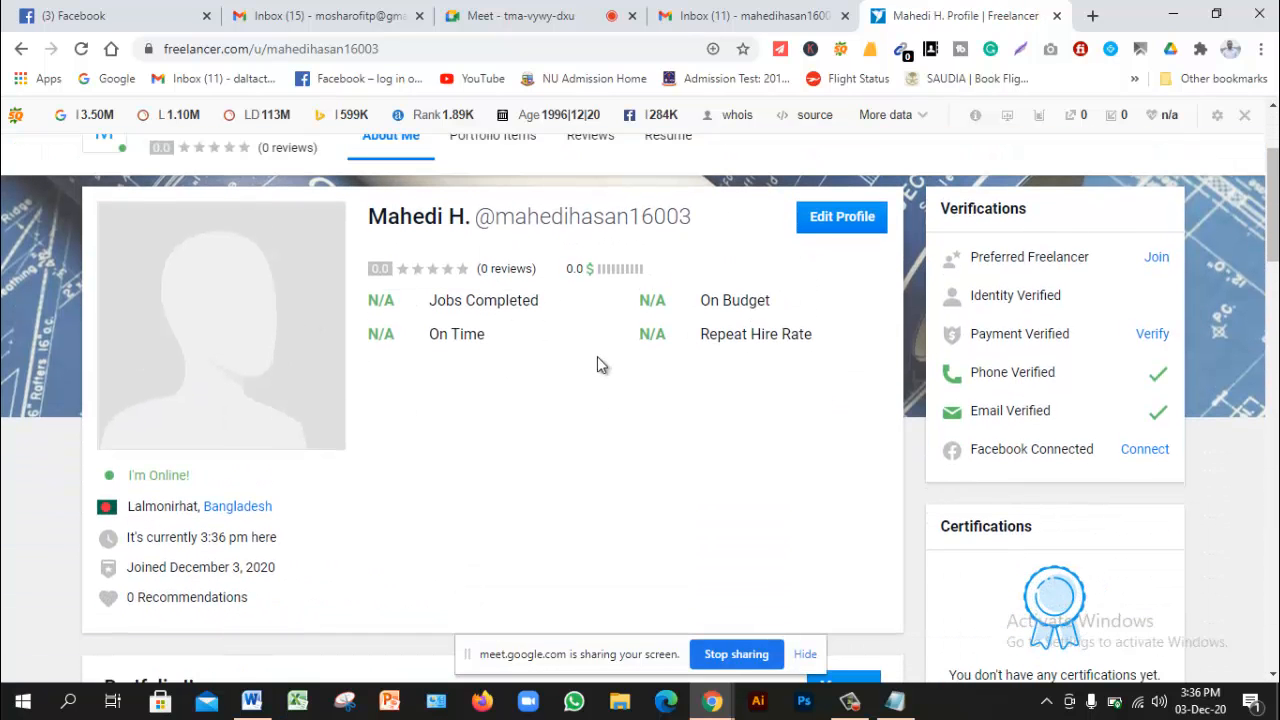
{"action": "left_click", "coordinate": [843, 218]}
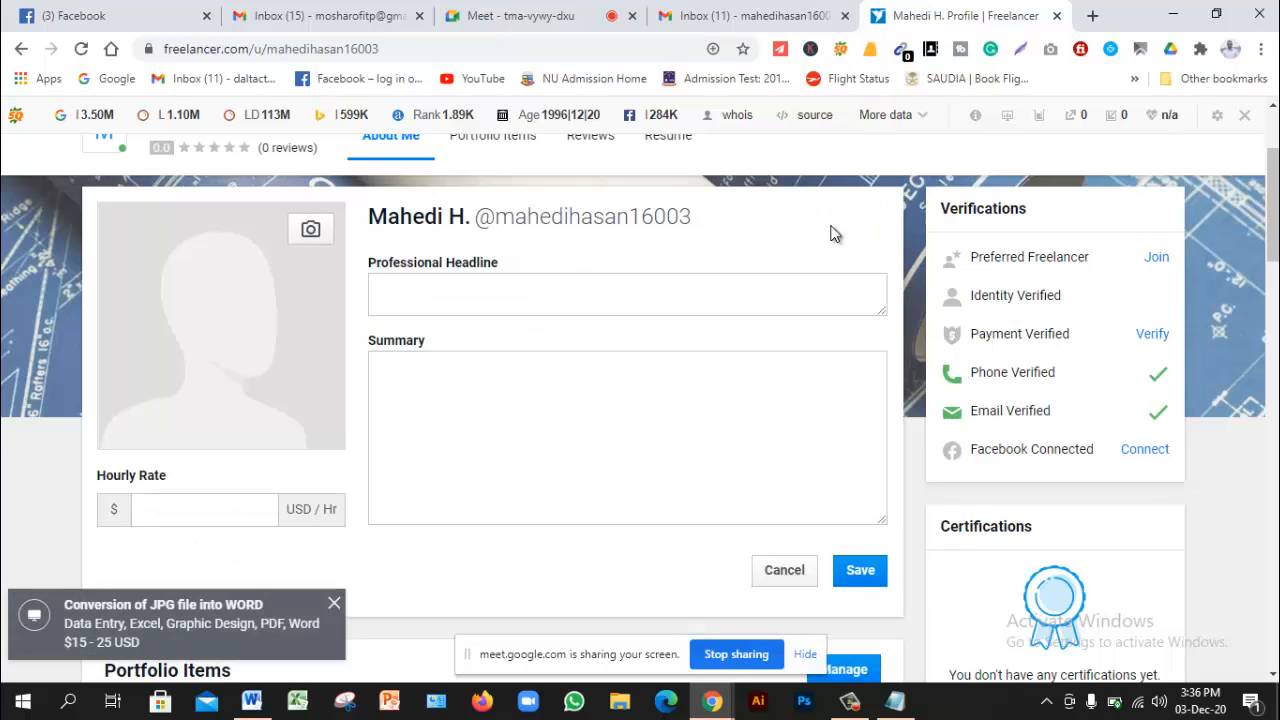
{"action": "left_click", "coordinate": [525, 295]}
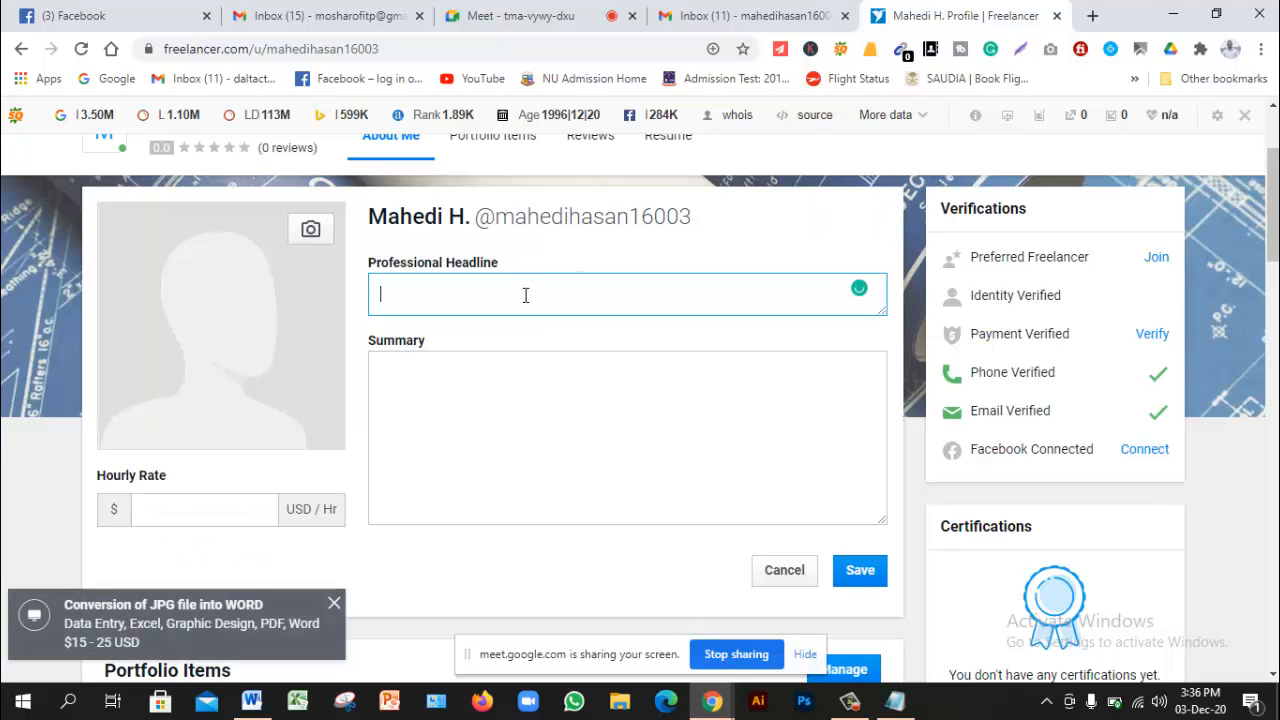
{"action": "left_click", "coordinate": [432, 368]}
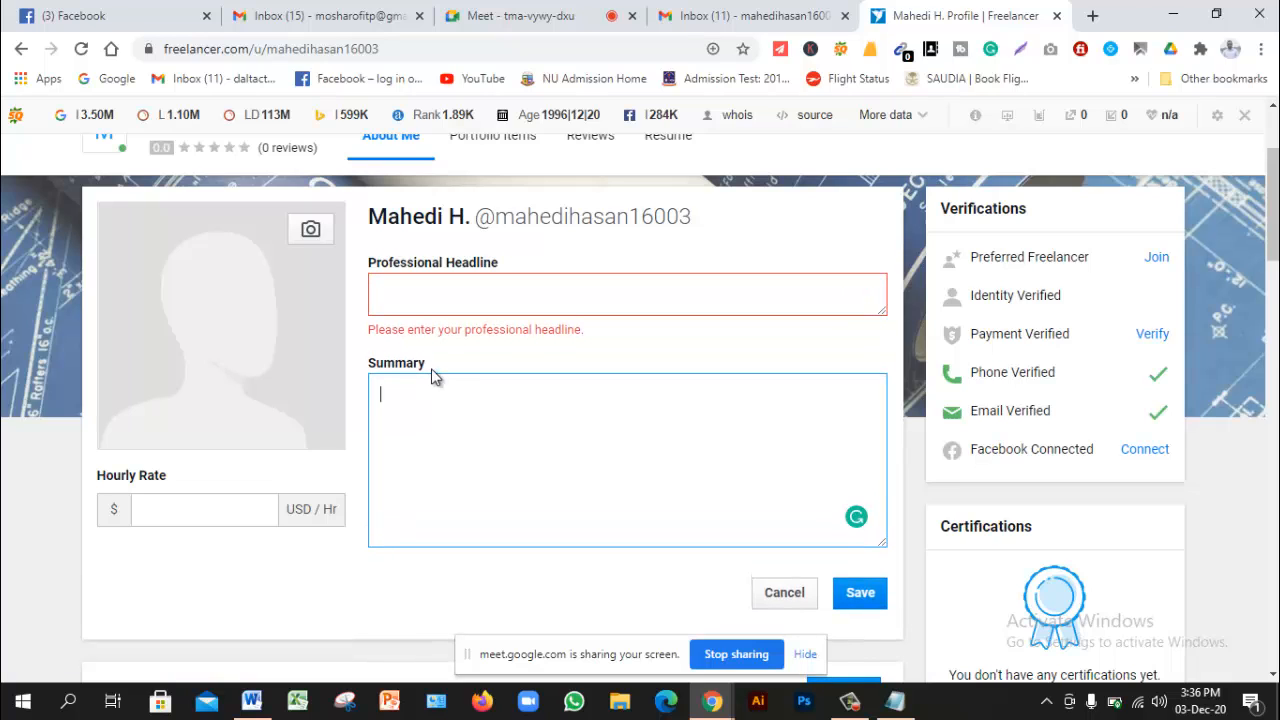
Look over portfolio, reviews, education and qualifications, then focus the Hourly Rate field.
{"action": "scroll", "coordinate": [454, 443], "scroll_direction": "down", "scroll_amount": 4}
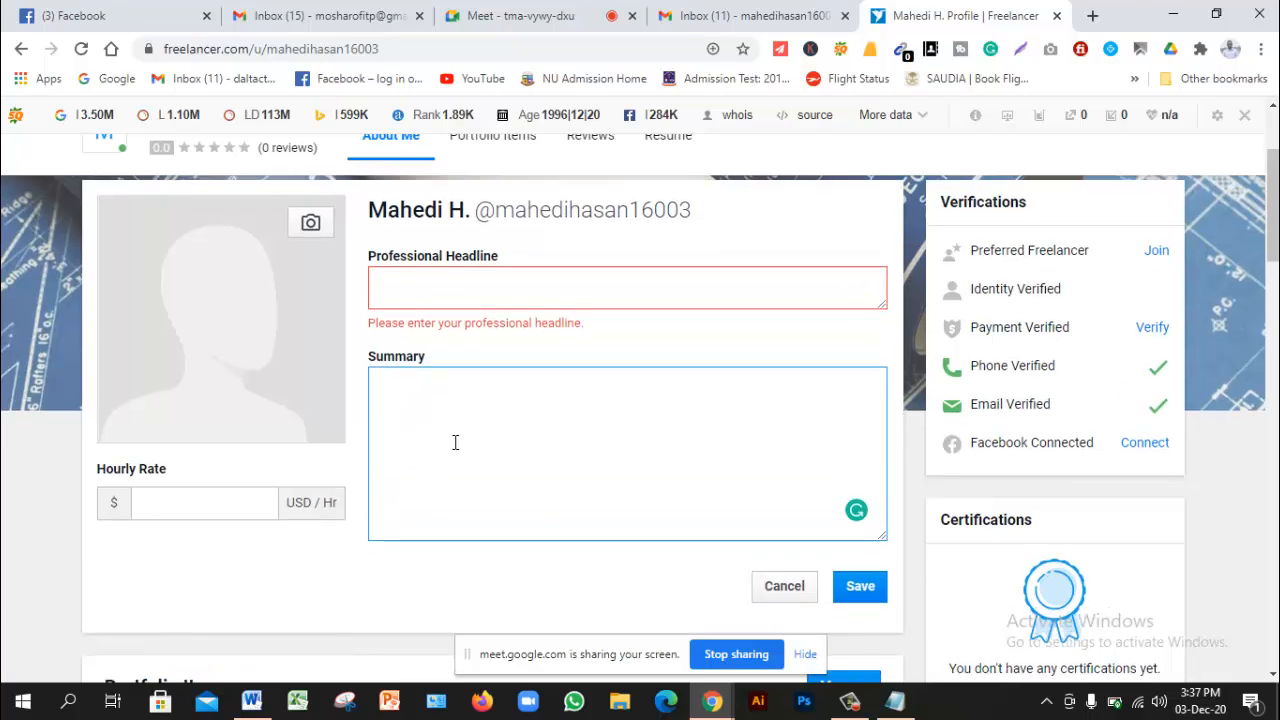
{"action": "scroll", "coordinate": [454, 450], "scroll_direction": "up", "scroll_amount": 2}
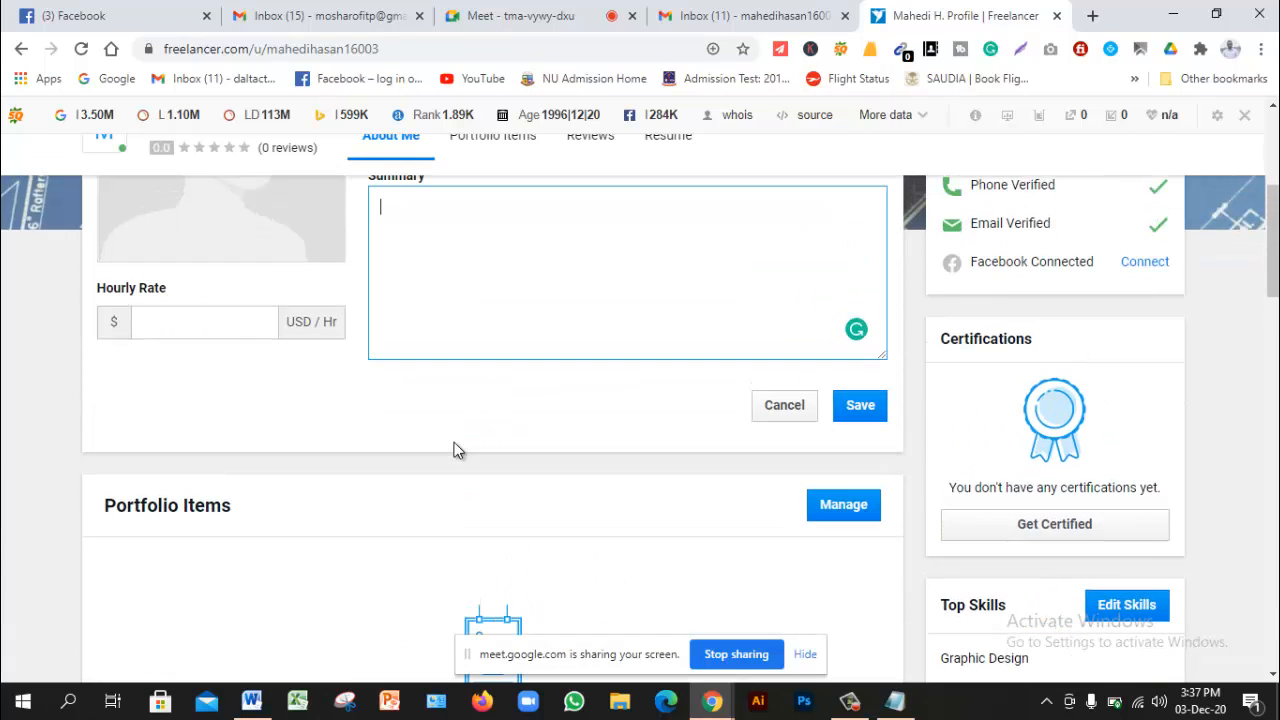
{"action": "scroll", "coordinate": [454, 448], "scroll_direction": "up", "scroll_amount": 2}
{"action": "scroll", "coordinate": [456, 460], "scroll_direction": "down", "scroll_amount": 2}
{"action": "scroll", "coordinate": [421, 484], "scroll_direction": "down", "scroll_amount": 2}
{"action": "scroll", "coordinate": [360, 409], "scroll_direction": "down", "scroll_amount": 1}
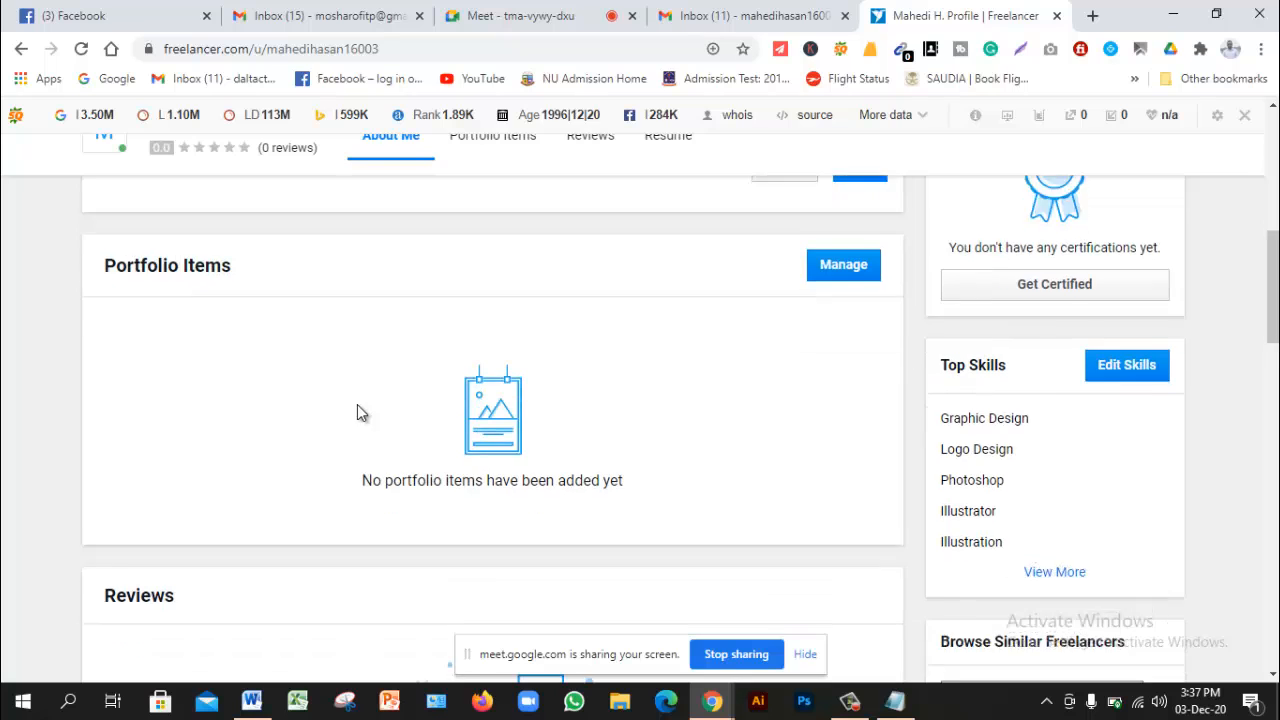
{"action": "scroll", "coordinate": [579, 400], "scroll_direction": "down", "scroll_amount": 4}
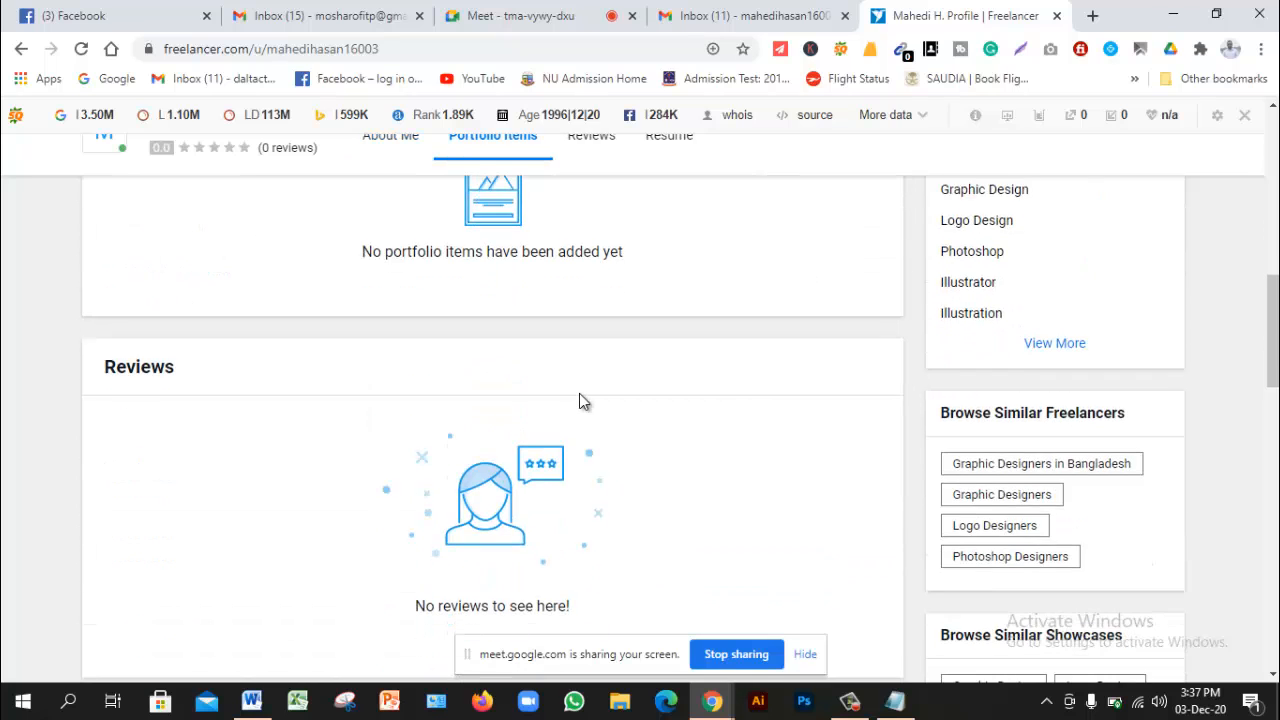
{"action": "scroll", "coordinate": [580, 405], "scroll_direction": "down", "scroll_amount": 3}
{"action": "scroll", "coordinate": [451, 410], "scroll_direction": "down", "scroll_amount": 3}
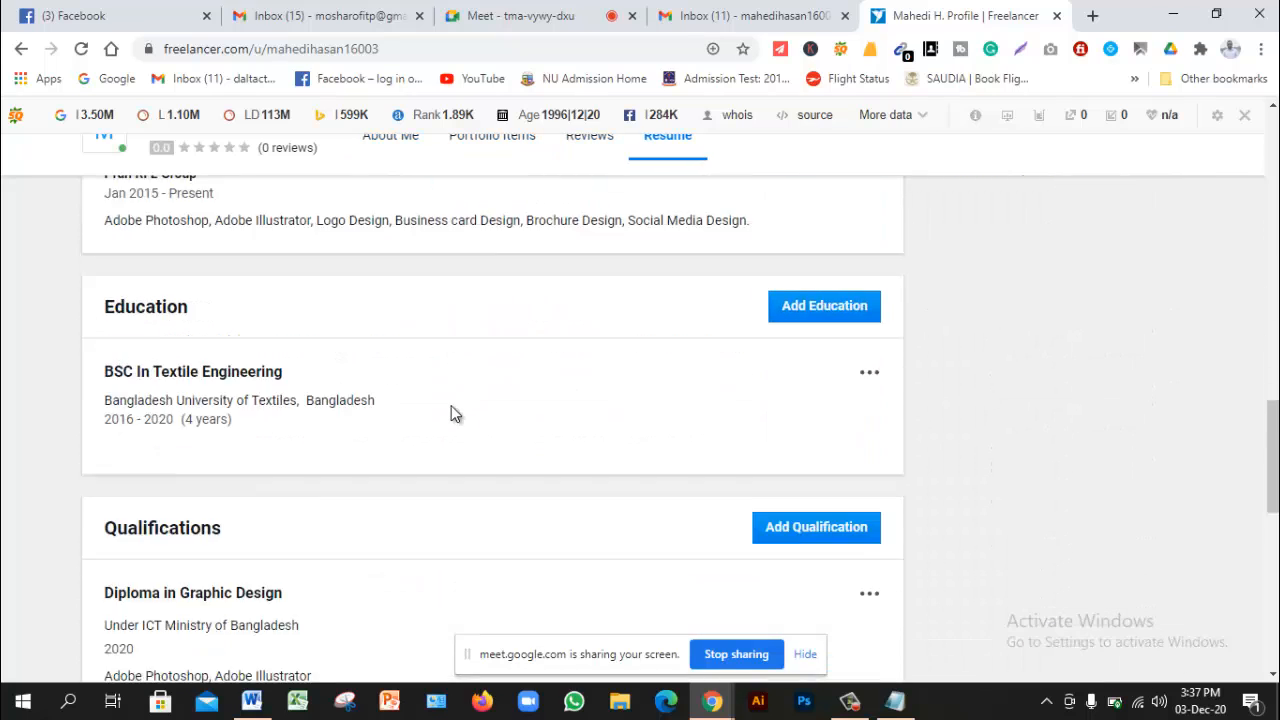
{"action": "scroll", "coordinate": [365, 424], "scroll_direction": "down", "scroll_amount": 4}
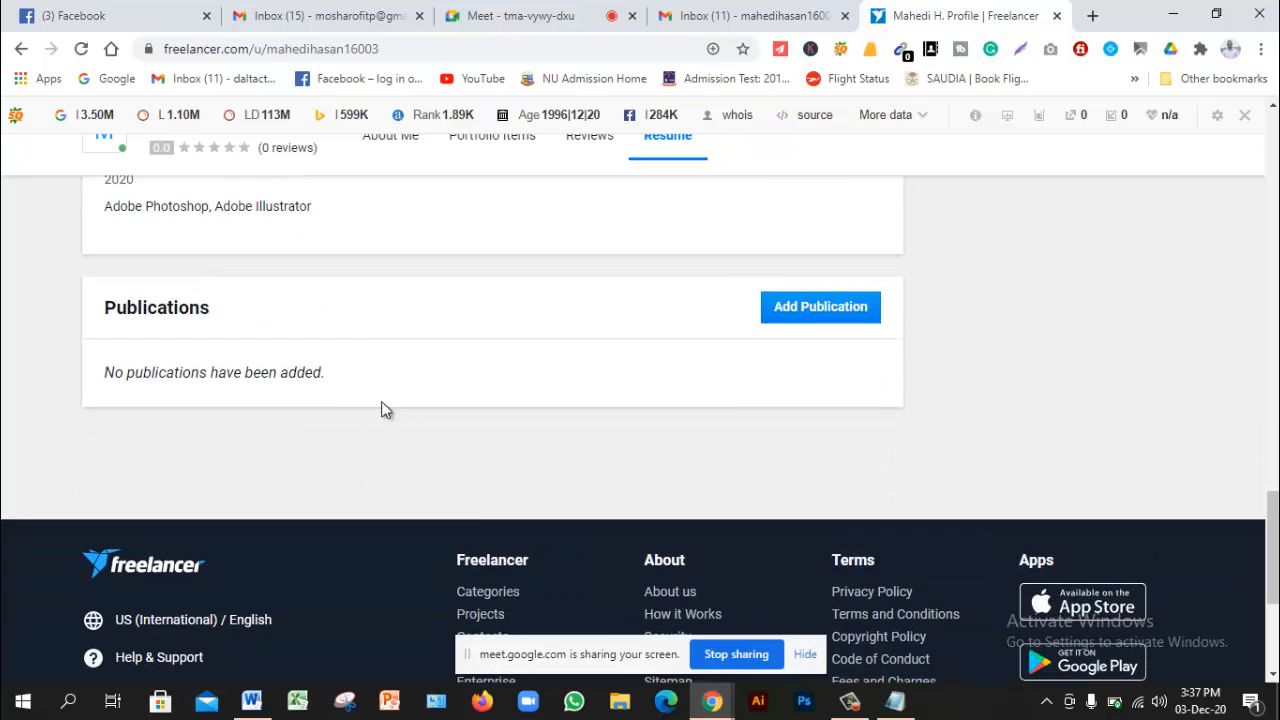
{"action": "scroll", "coordinate": [477, 491], "scroll_direction": "up", "scroll_amount": 12}
{"action": "scroll", "coordinate": [476, 491], "scroll_direction": "up", "scroll_amount": 3}
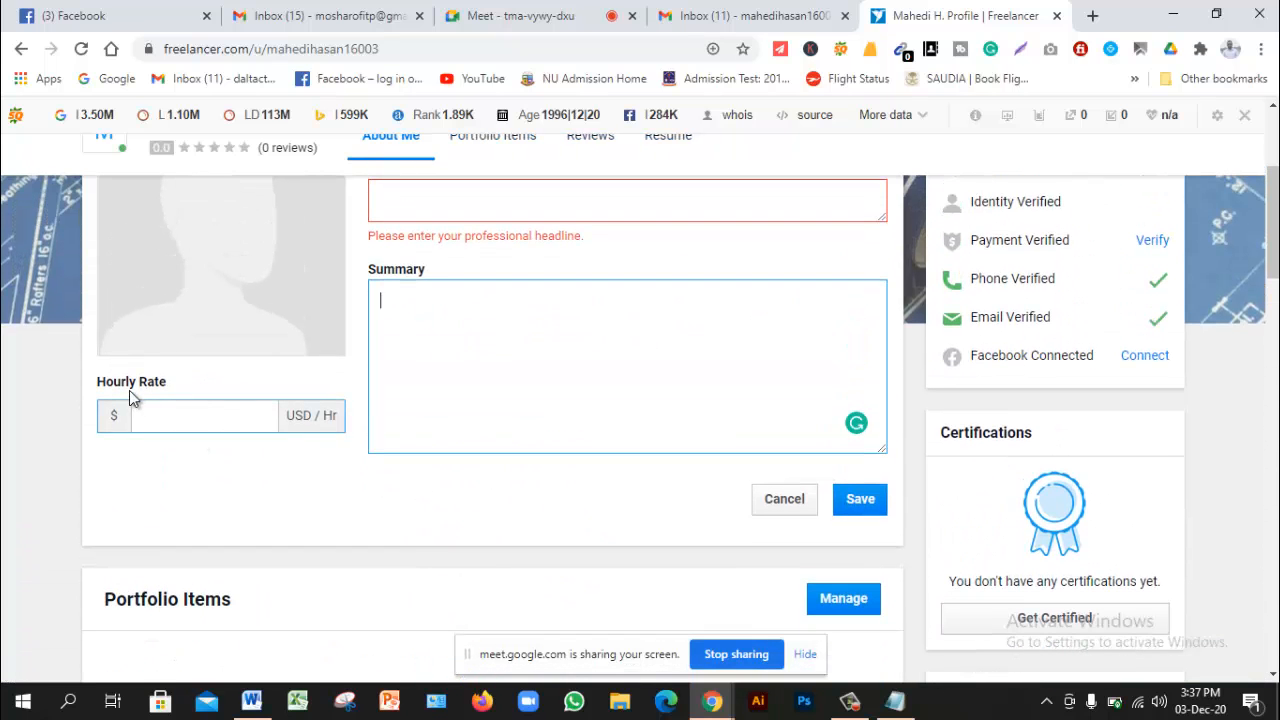
{"action": "left_click", "coordinate": [189, 416]}
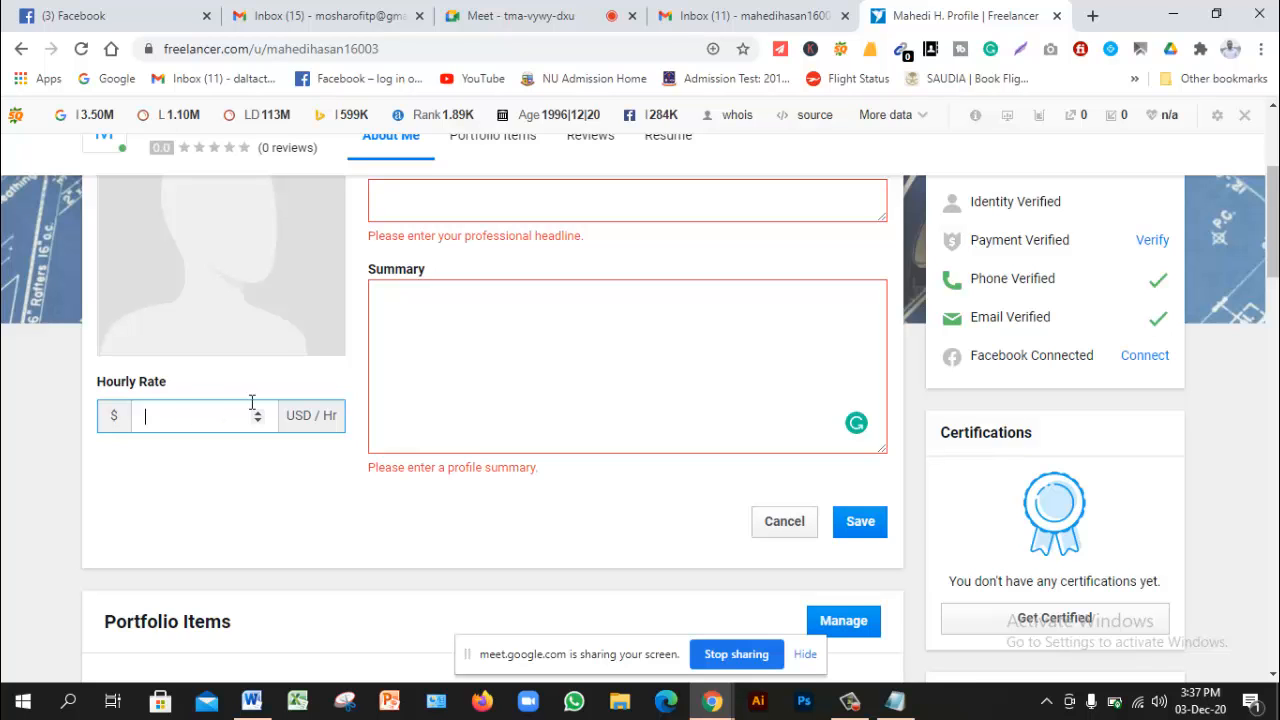
{"action": "scroll", "coordinate": [240, 412], "scroll_direction": "up", "scroll_amount": 3}
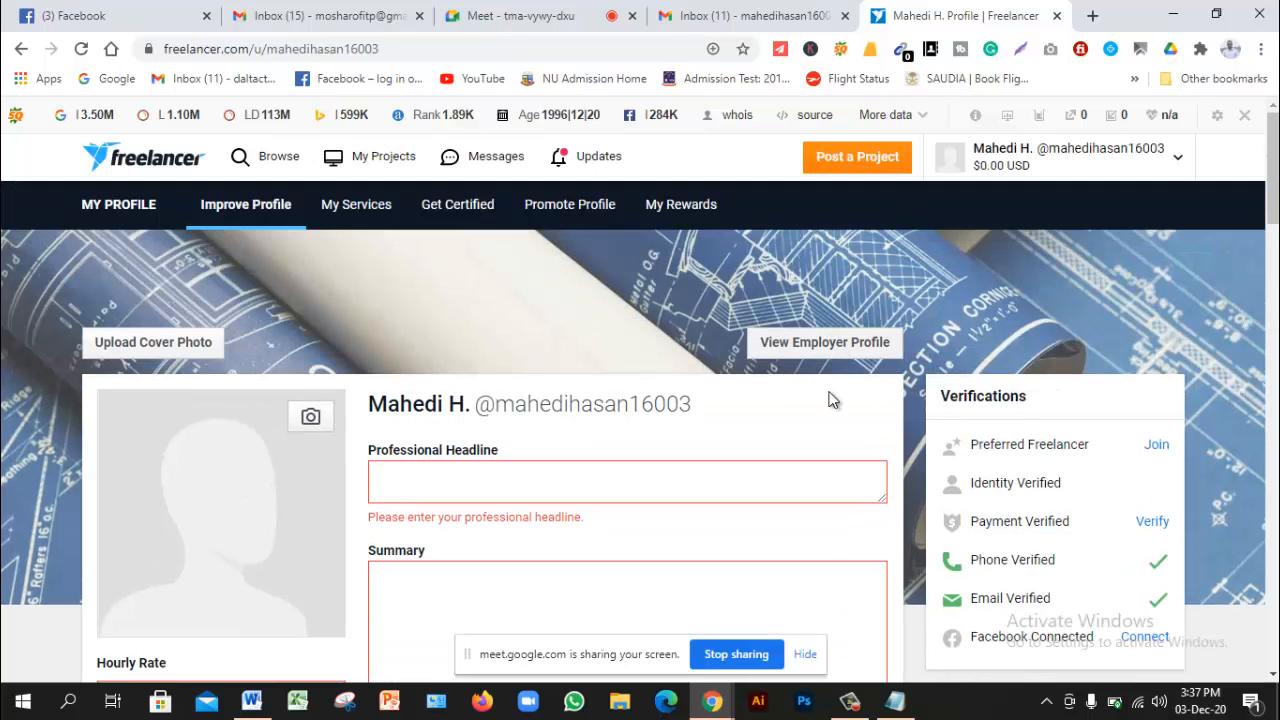
Open Account settings from the account menu and review Profile Details and the address.
{"action": "left_click", "coordinate": [1162, 163]}
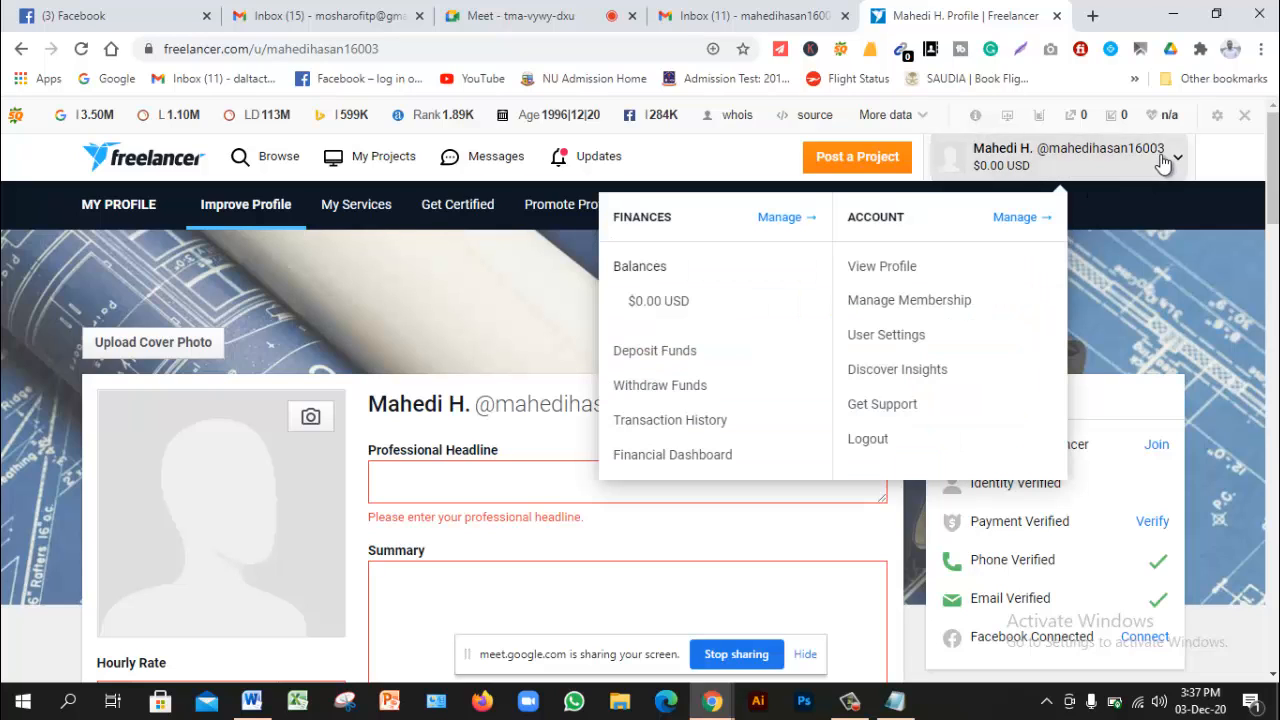
{"action": "left_click", "coordinate": [1022, 215]}
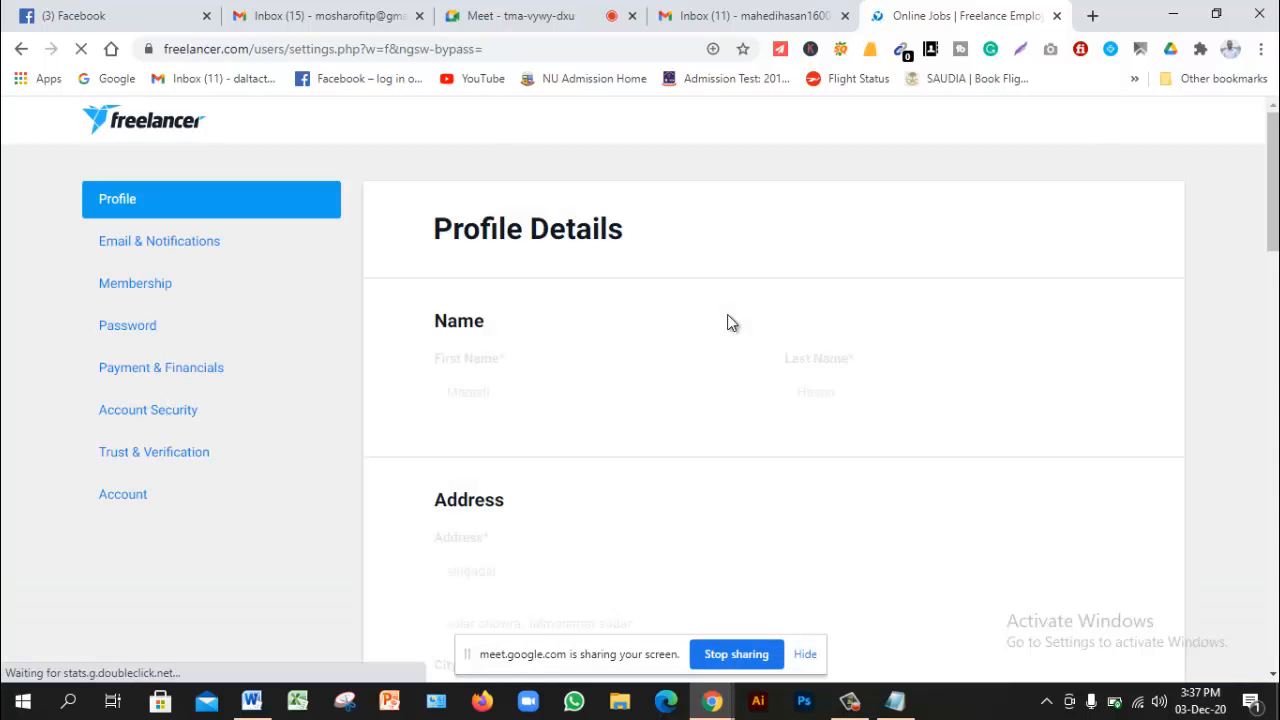
{"action": "scroll", "coordinate": [646, 362], "scroll_direction": "down", "scroll_amount": 5}
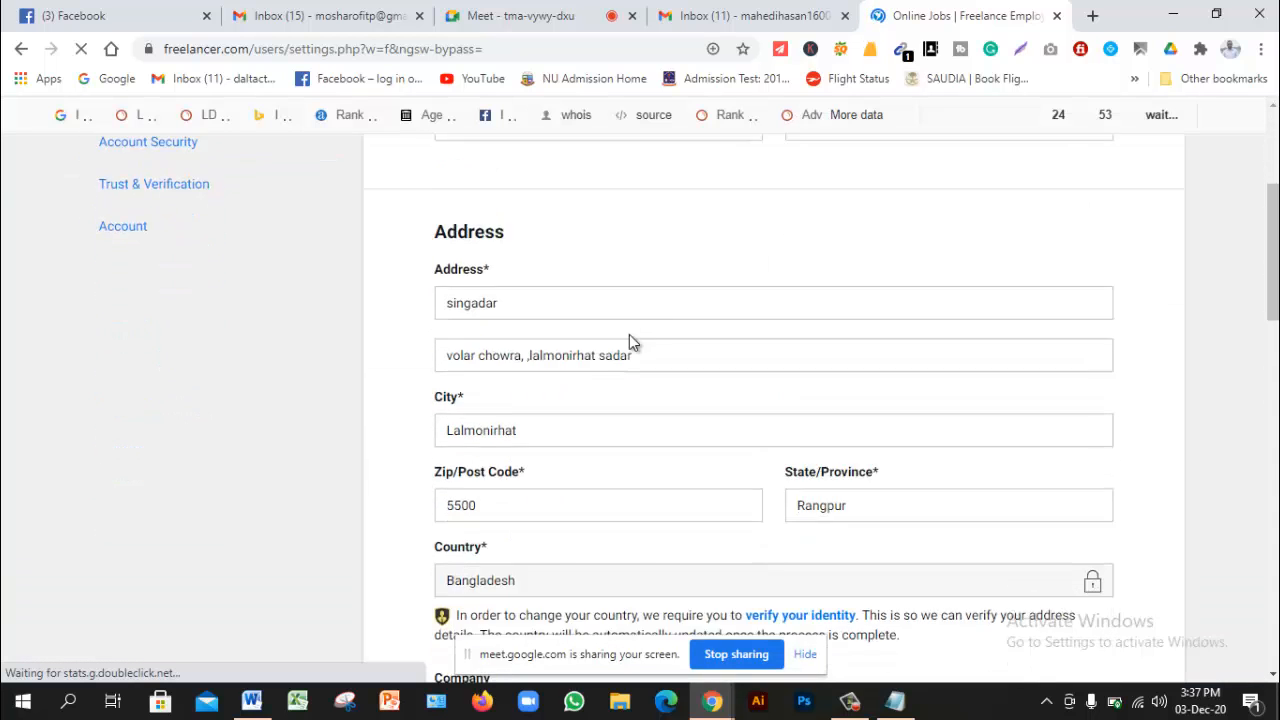
{"action": "scroll", "coordinate": [569, 354], "scroll_direction": "up", "scroll_amount": 2}
{"action": "scroll", "coordinate": [545, 285], "scroll_direction": "up", "scroll_amount": 1}
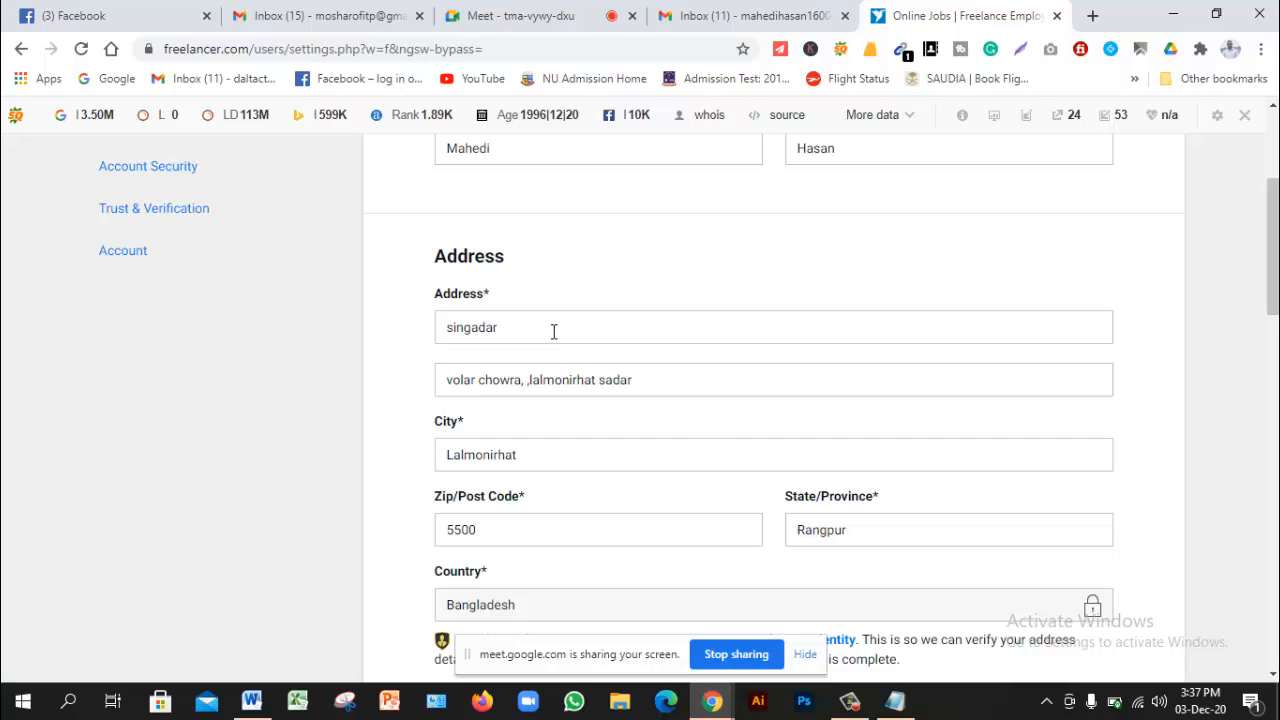
{"action": "left_click", "coordinate": [553, 331]}
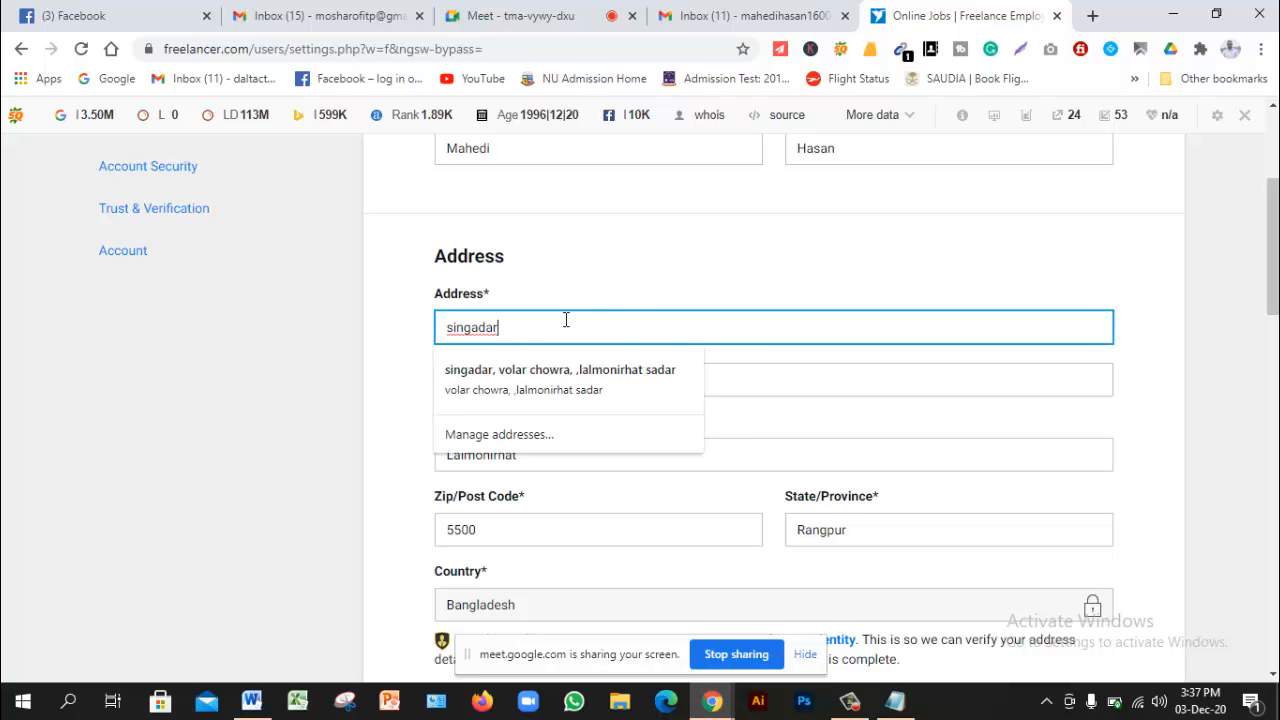
{"action": "scroll", "coordinate": [646, 471], "scroll_direction": "down", "scroll_amount": 5}
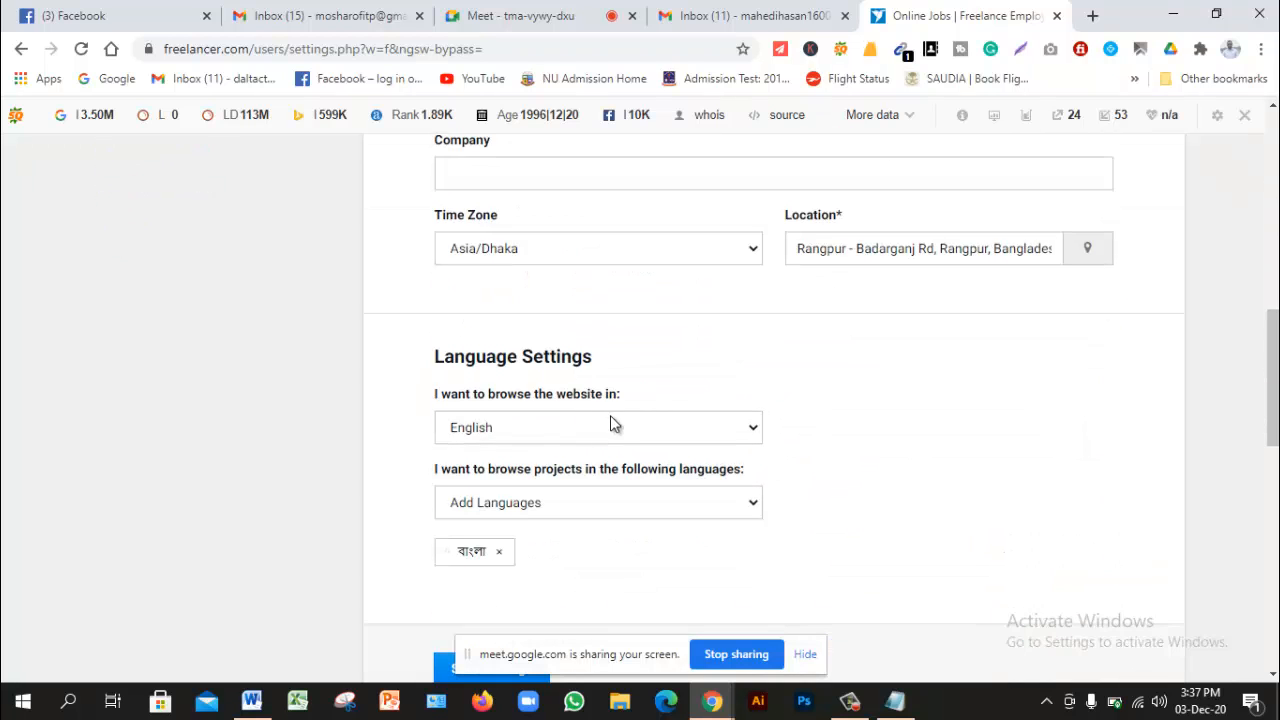
{"action": "scroll", "coordinate": [620, 450], "scroll_direction": "down", "scroll_amount": 5}
{"action": "scroll", "coordinate": [620, 452], "scroll_direction": "up", "scroll_amount": 10}
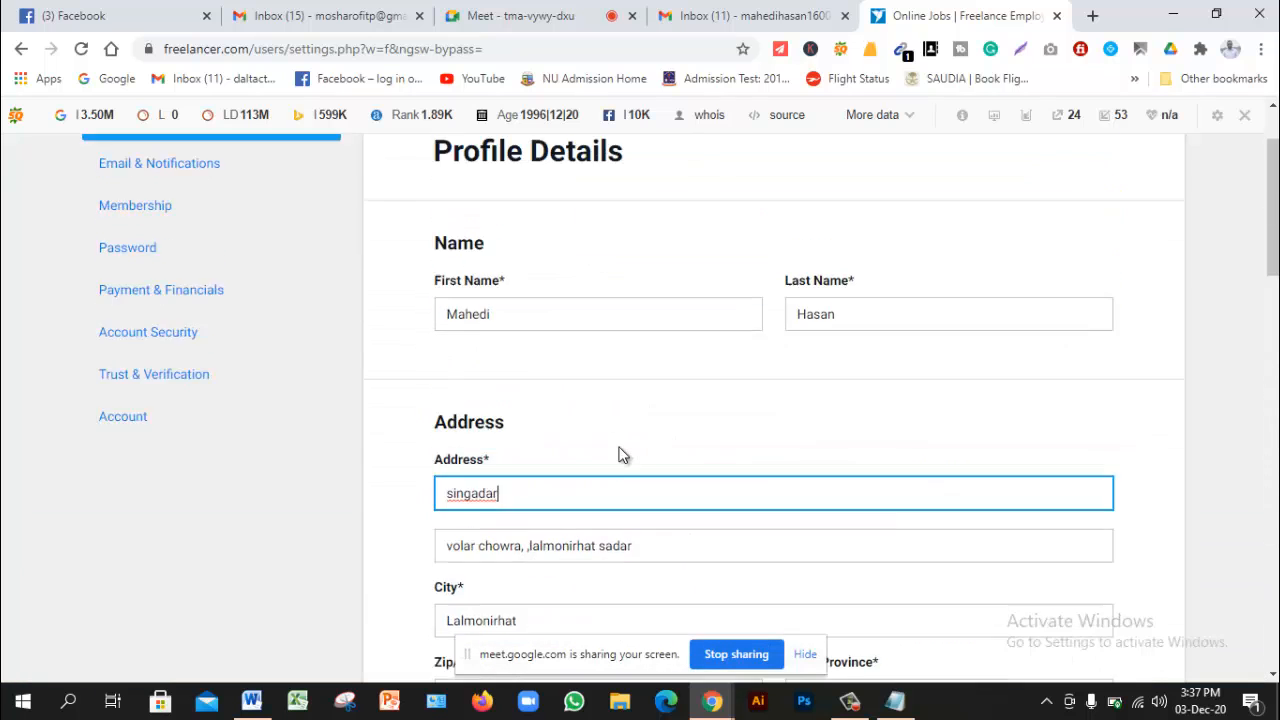
{"action": "scroll", "coordinate": [620, 455], "scroll_direction": "up", "scroll_amount": 1}
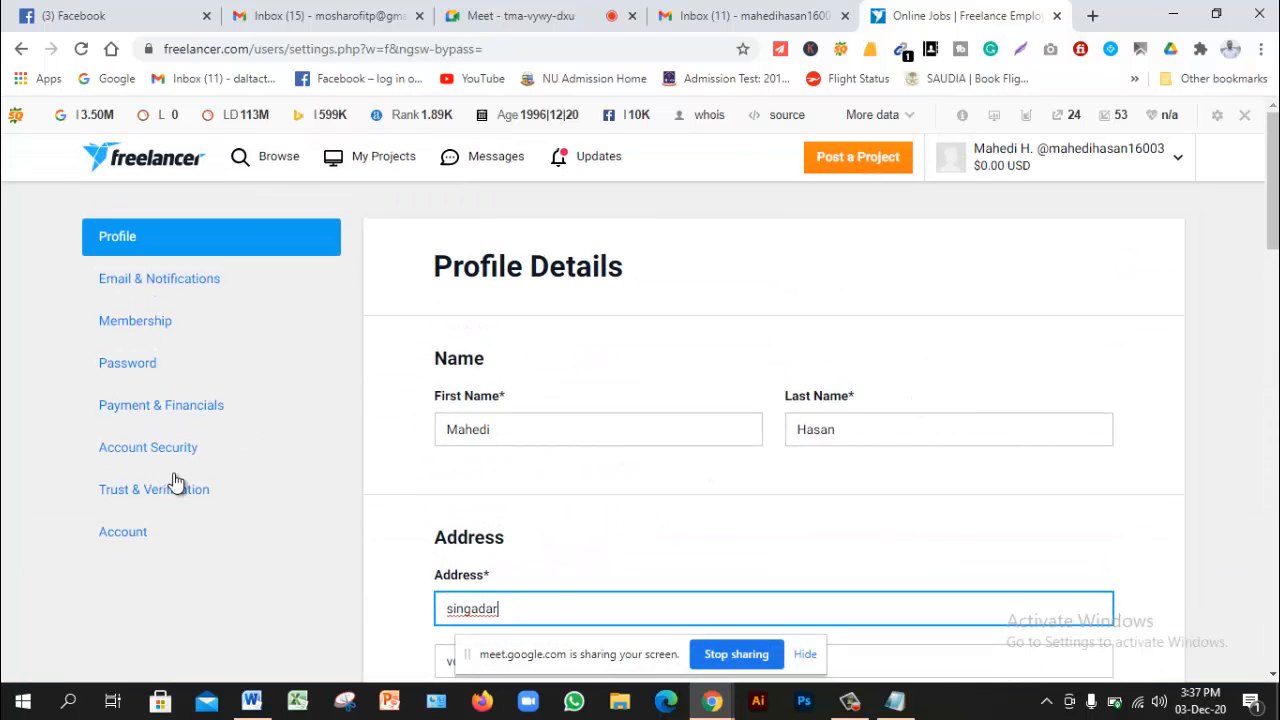
Review Trust & Verification, glance at Updates, then open the Contests search.
{"action": "left_click", "coordinate": [150, 492]}
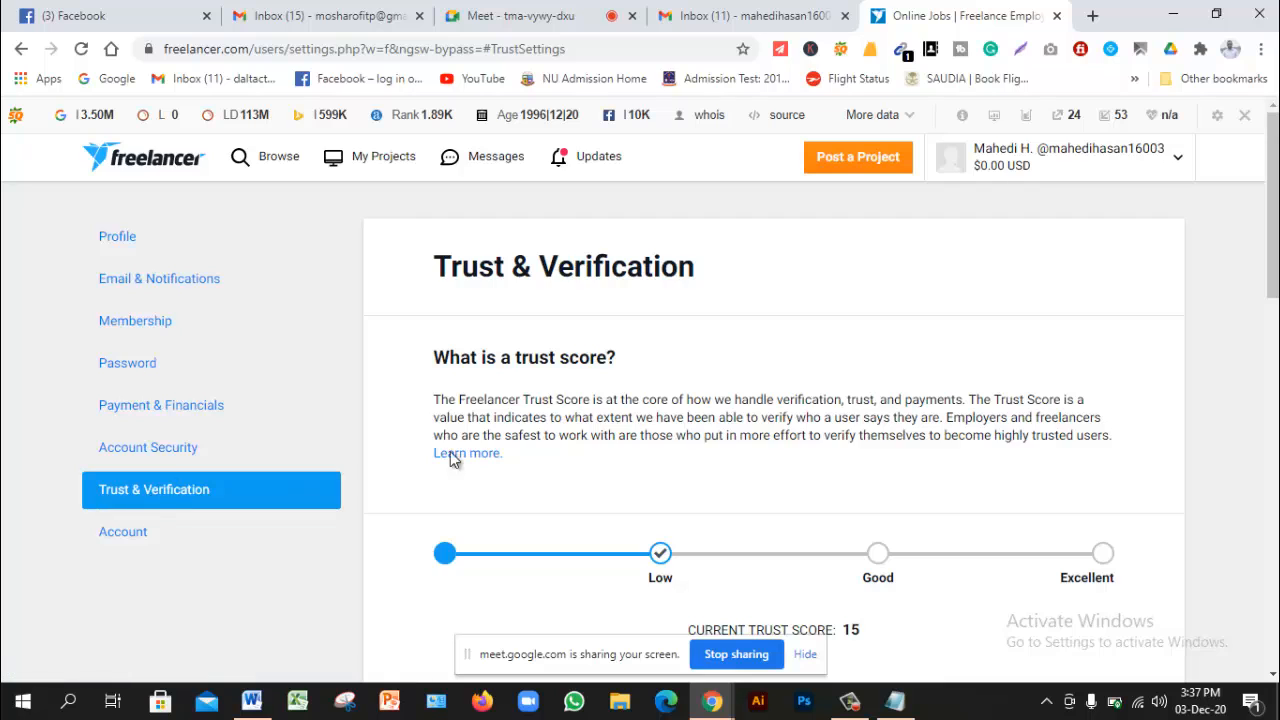
{"action": "scroll", "coordinate": [615, 455], "scroll_direction": "down", "scroll_amount": 5}
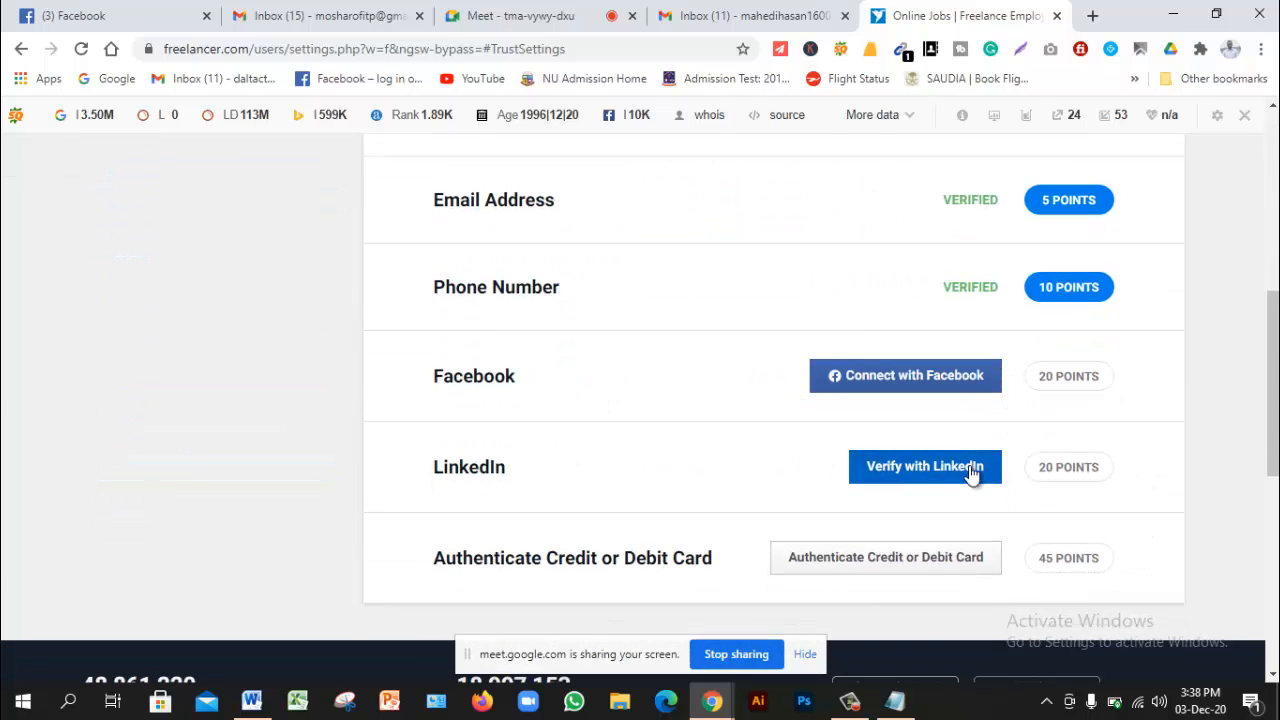
{"action": "scroll", "coordinate": [793, 429], "scroll_direction": "up", "scroll_amount": 6}
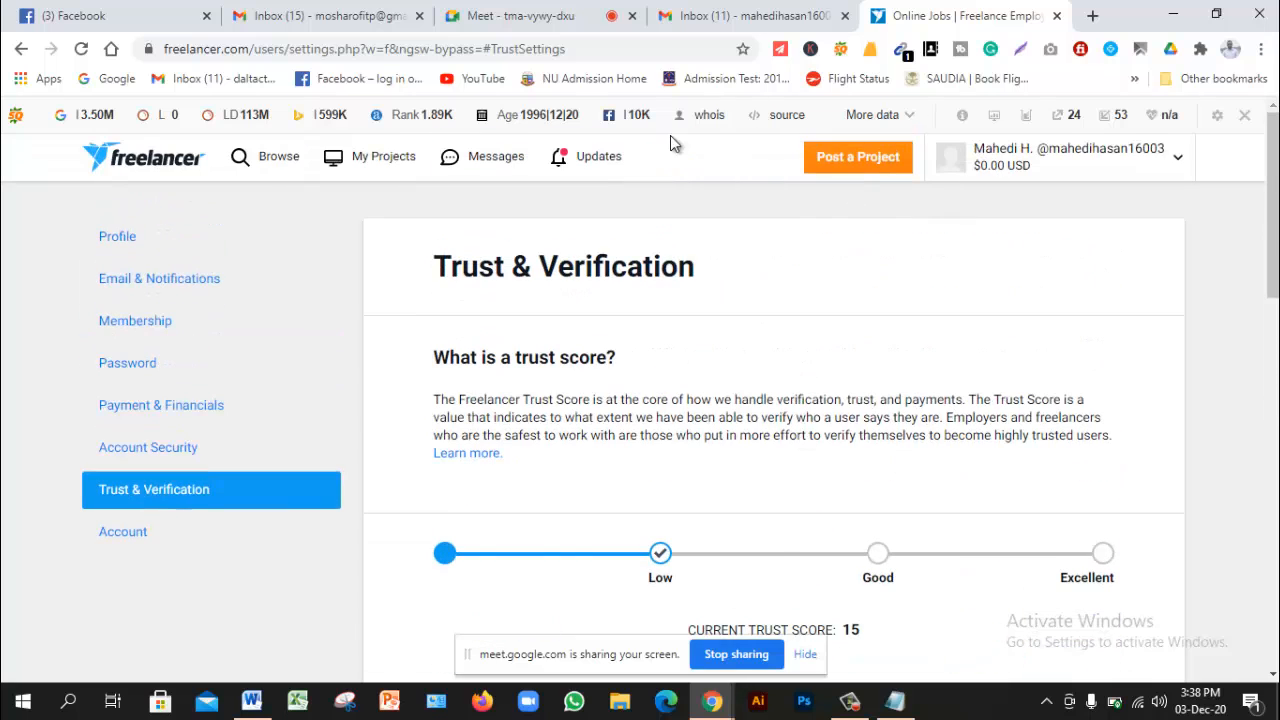
{"action": "left_click", "coordinate": [594, 158]}
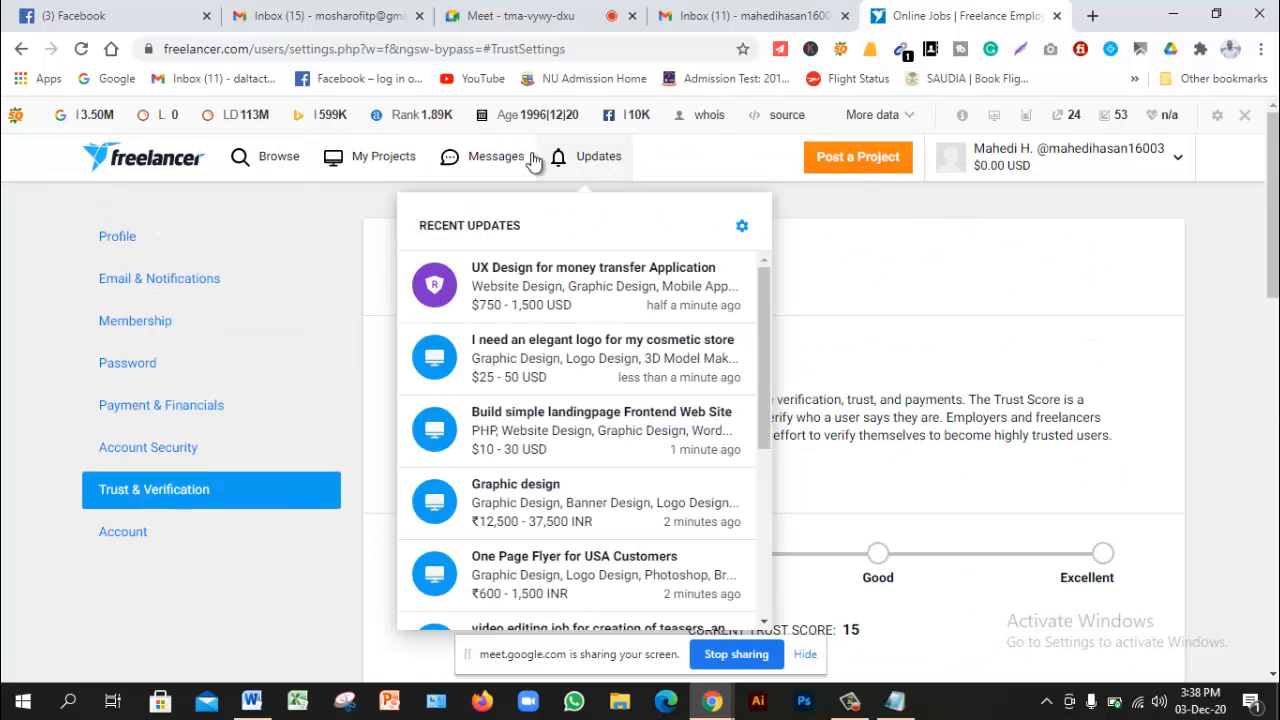
{"action": "left_click", "coordinate": [282, 160]}
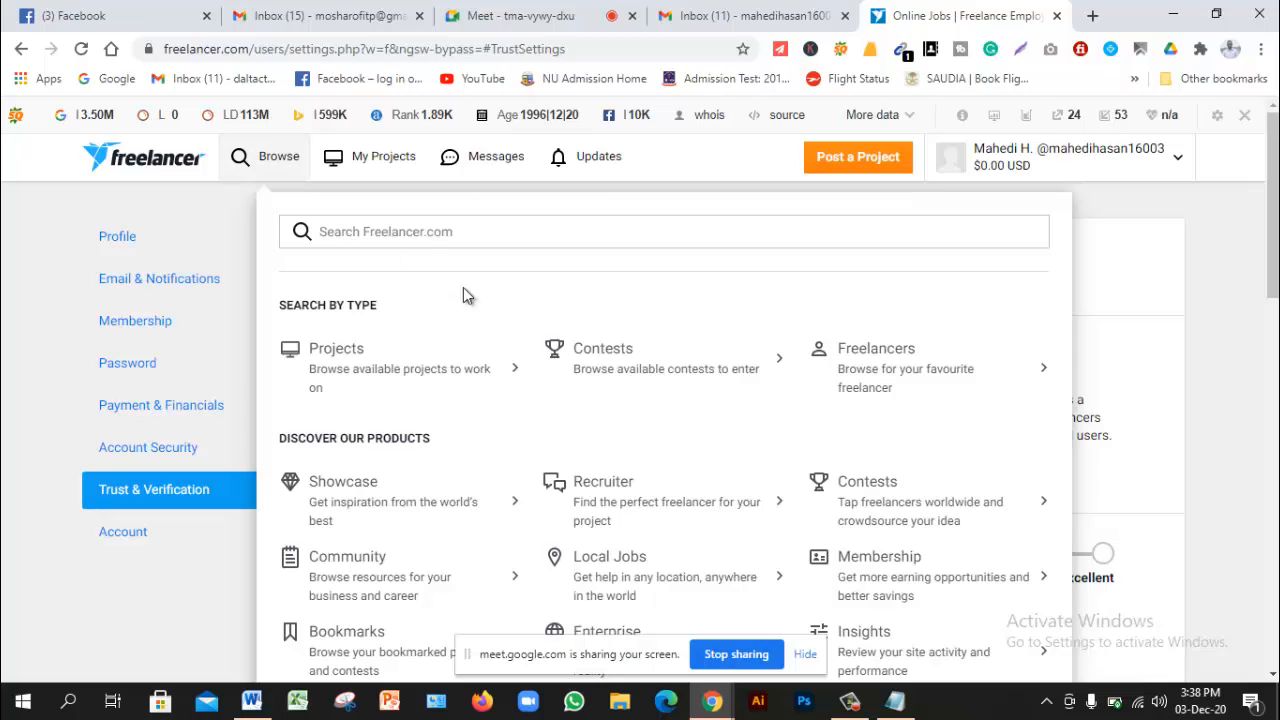
{"action": "left_click", "coordinate": [606, 356]}
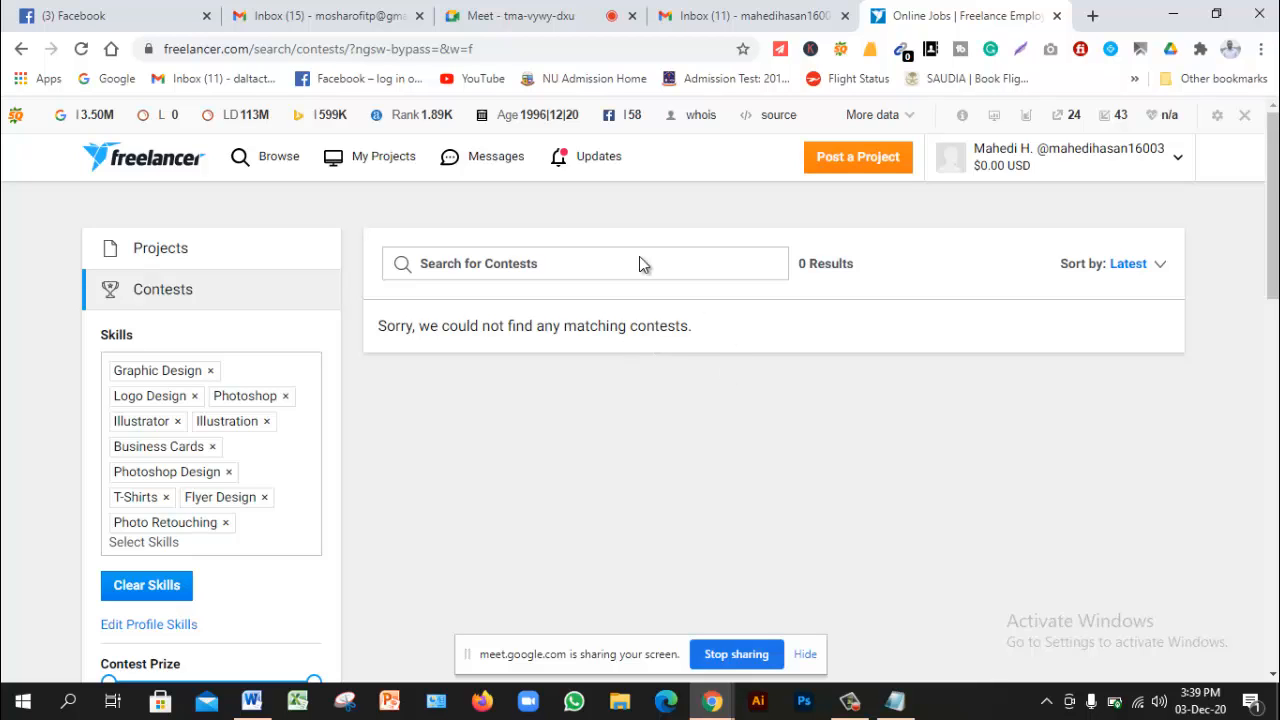
Reload the contests search, then log out through the account menu.
{"action": "left_click", "coordinate": [283, 158]}
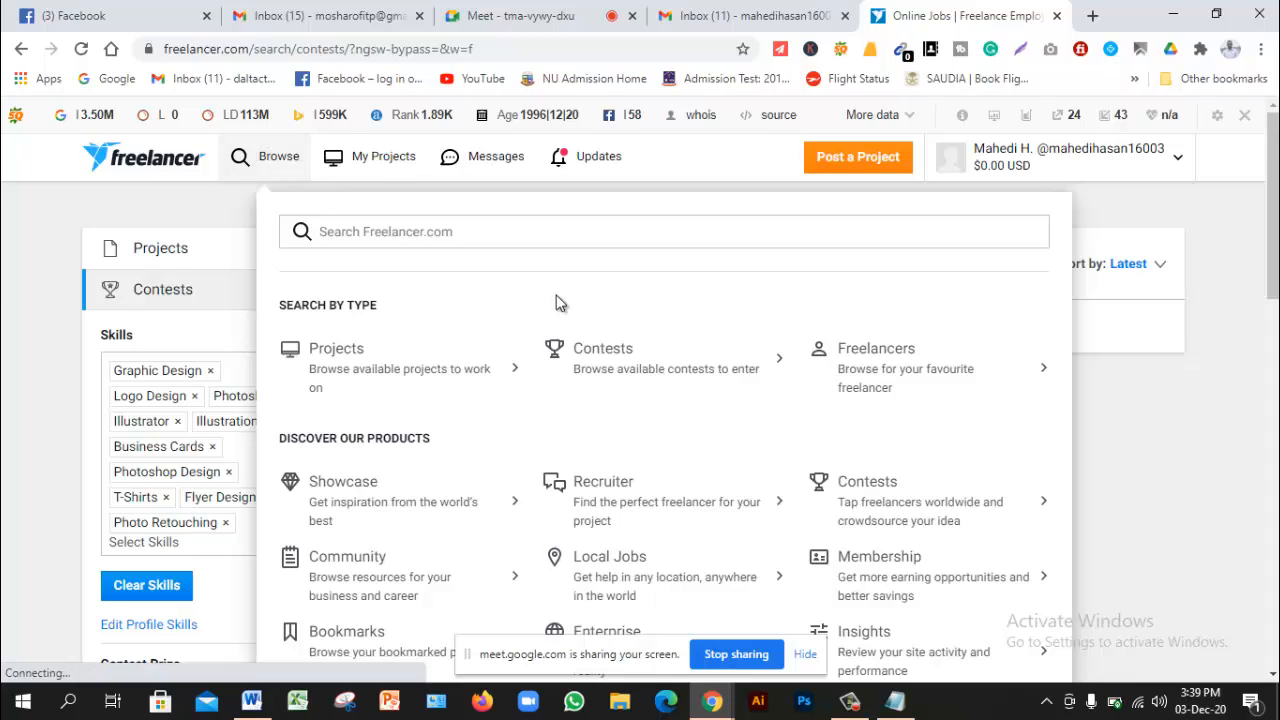
{"action": "left_click", "coordinate": [622, 346]}
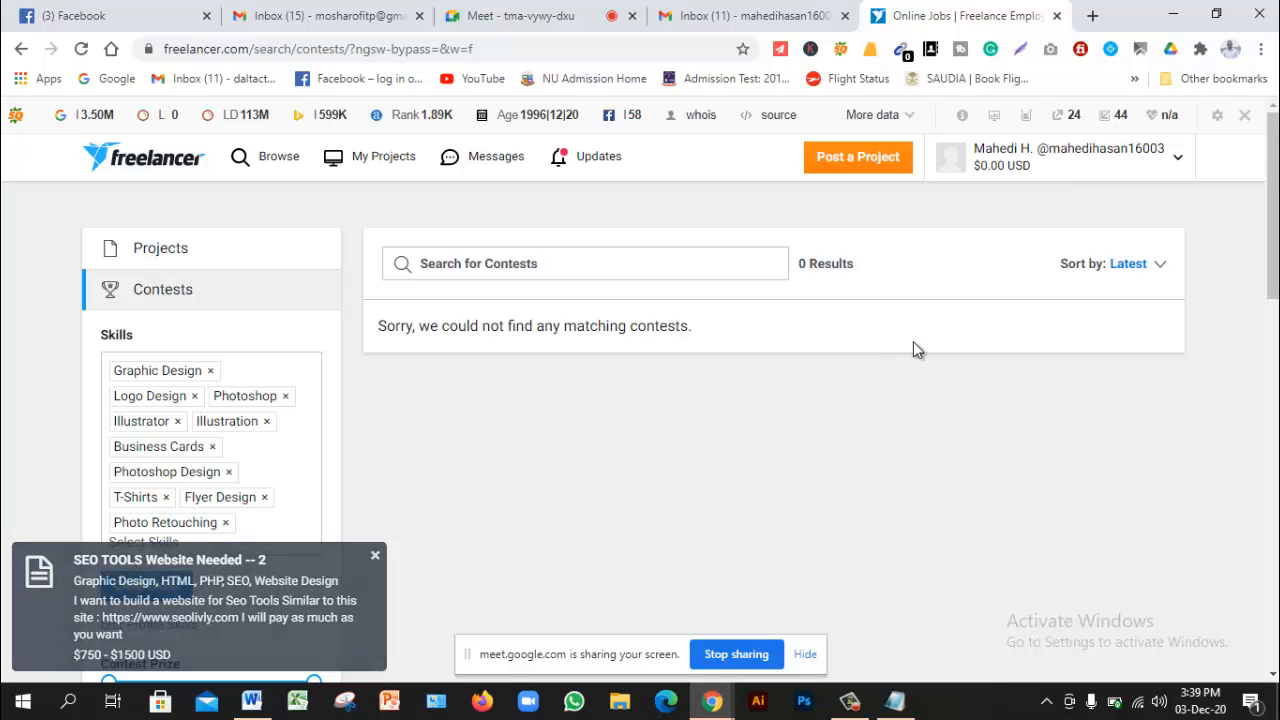
{"action": "left_click", "coordinate": [1178, 157]}
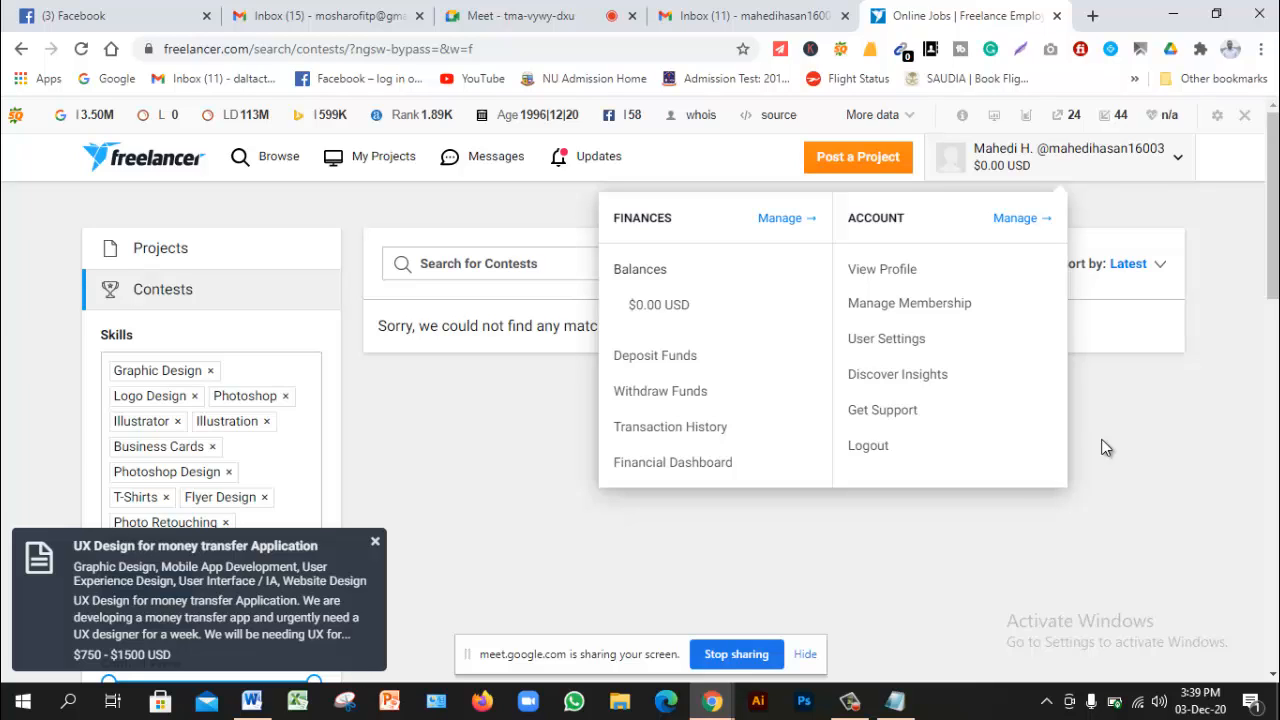
{"action": "left_click", "coordinate": [476, 430]}
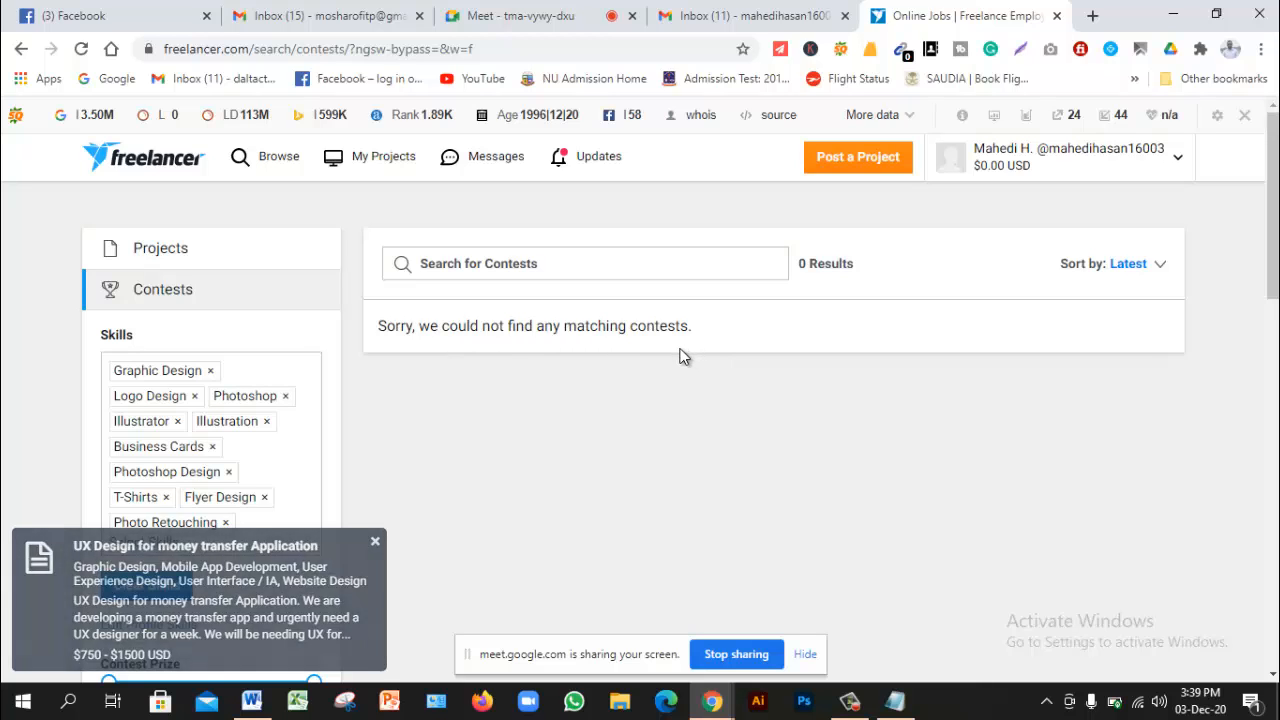
{"action": "left_click", "coordinate": [1178, 162]}
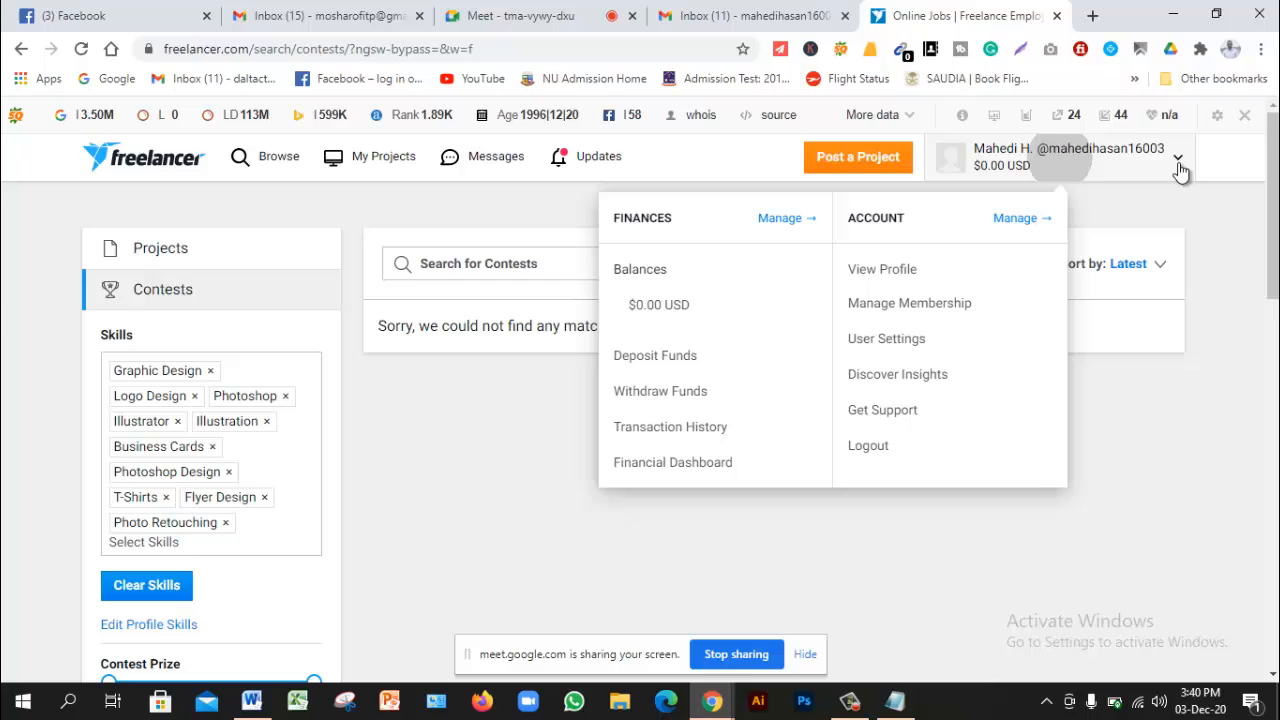
{"action": "left_click", "coordinate": [868, 446]}
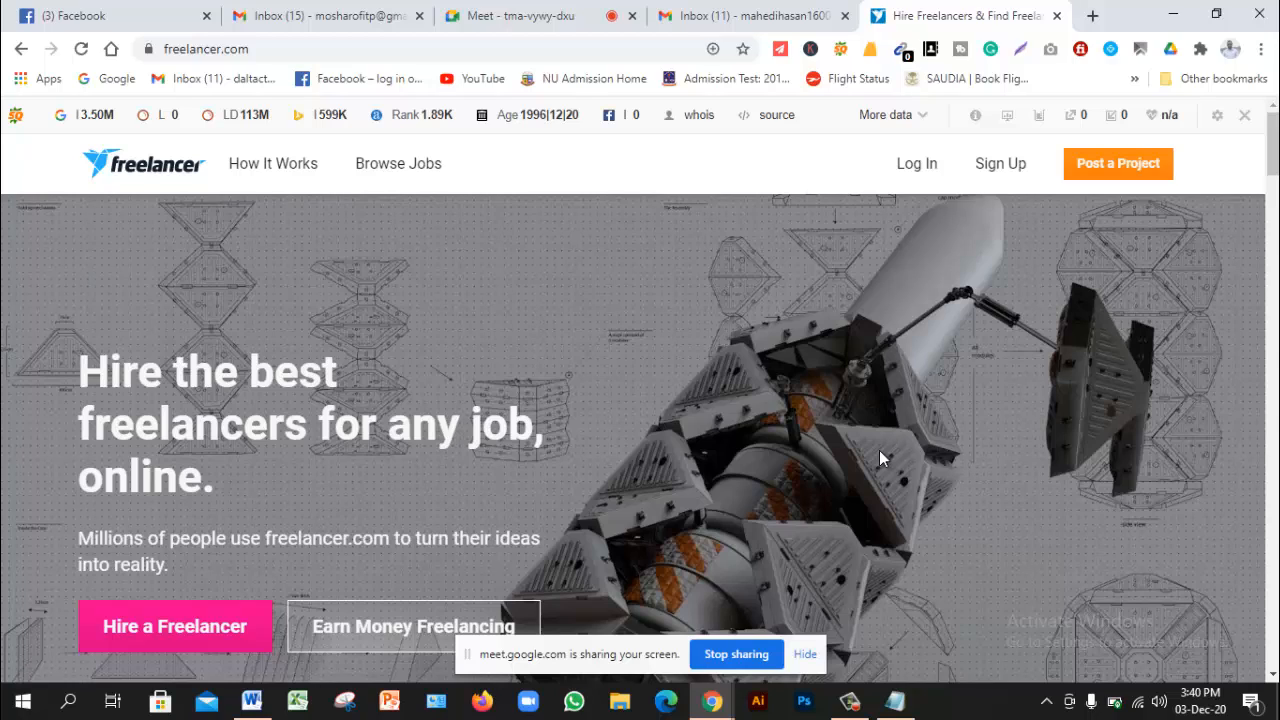
Close the Freelancer tab, stop presenting in Meet, close the chat, then select the four account-note lines in Word.
{"action": "left_click", "coordinate": [1057, 16]}
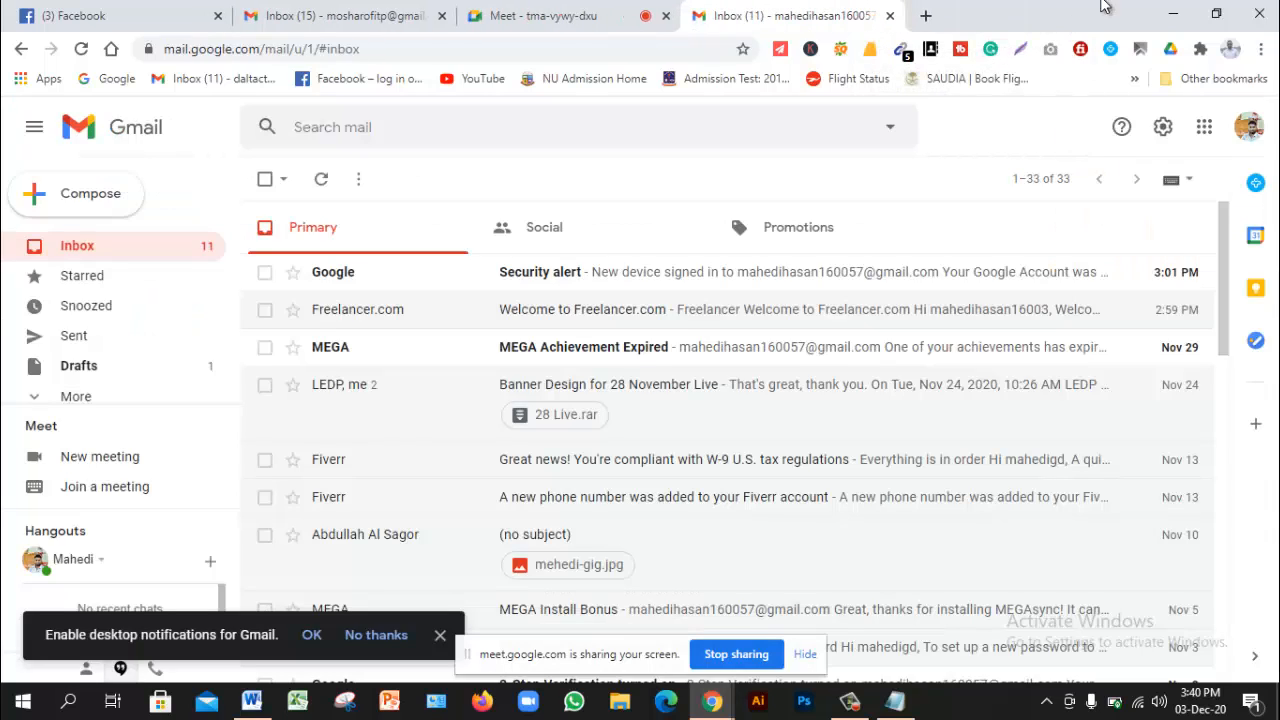
{"action": "left_click", "coordinate": [590, 20]}
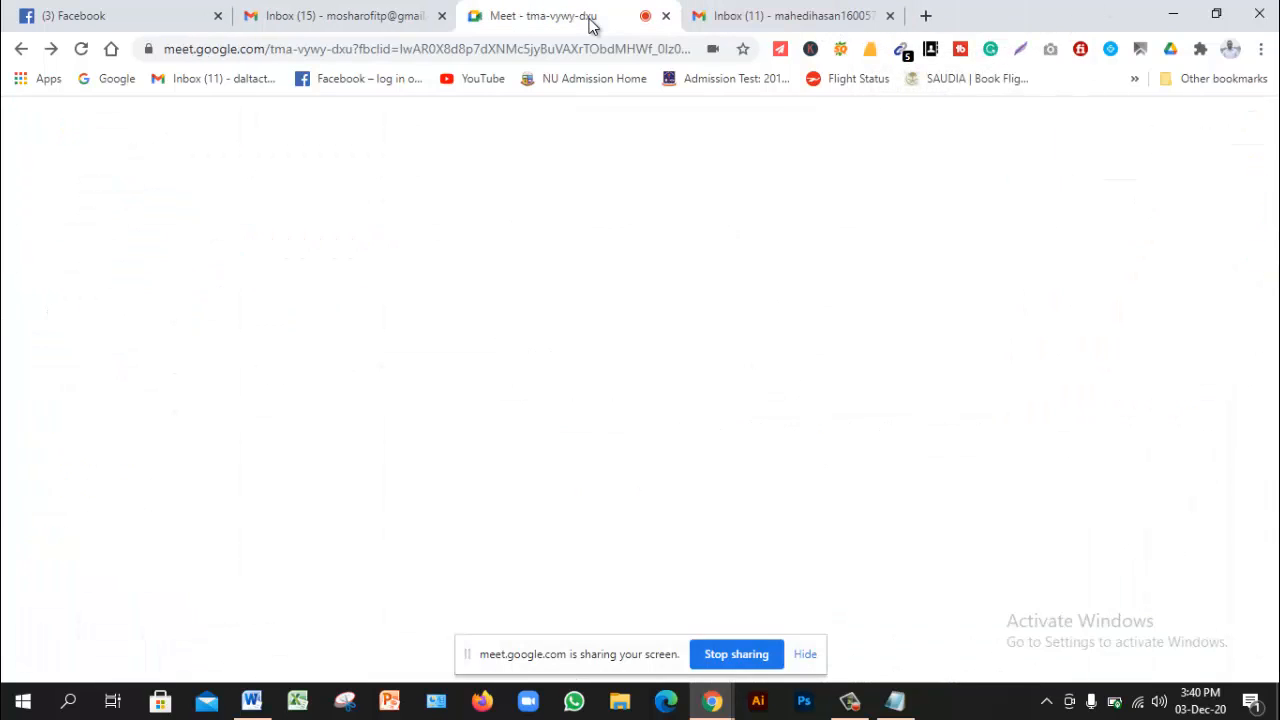
{"action": "left_click", "coordinate": [503, 452]}
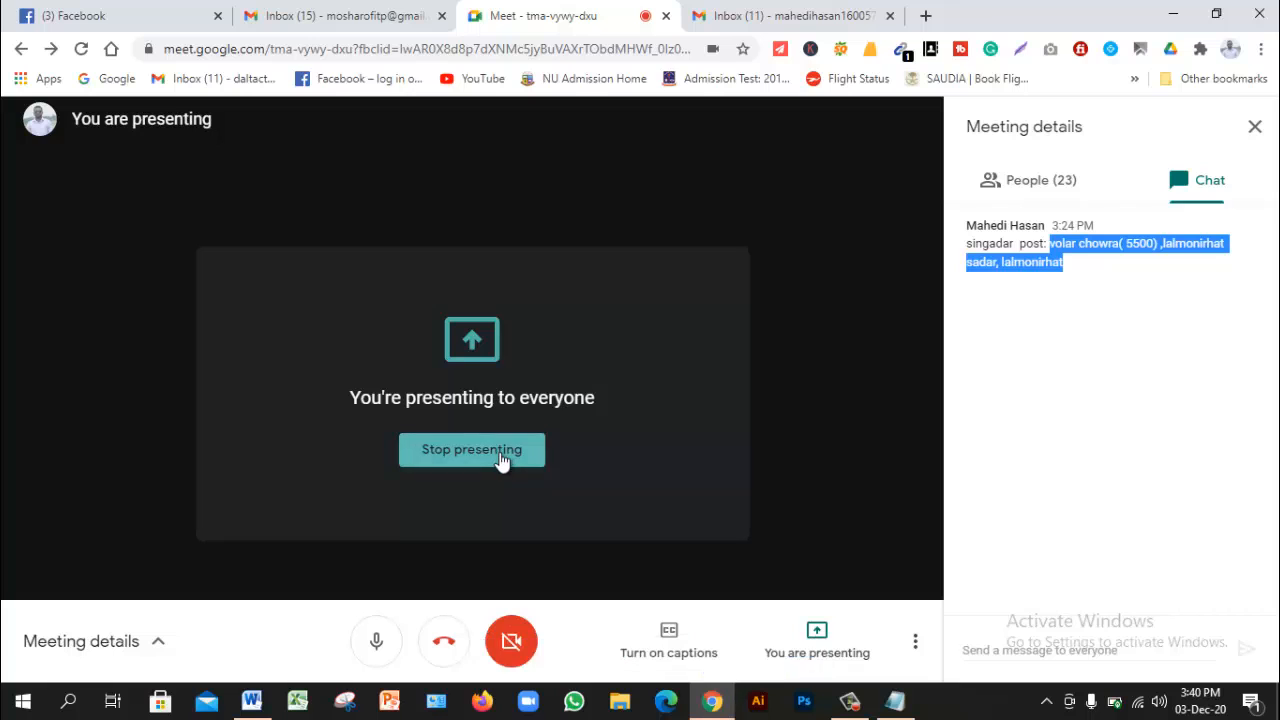
{"action": "left_click", "coordinate": [1255, 127]}
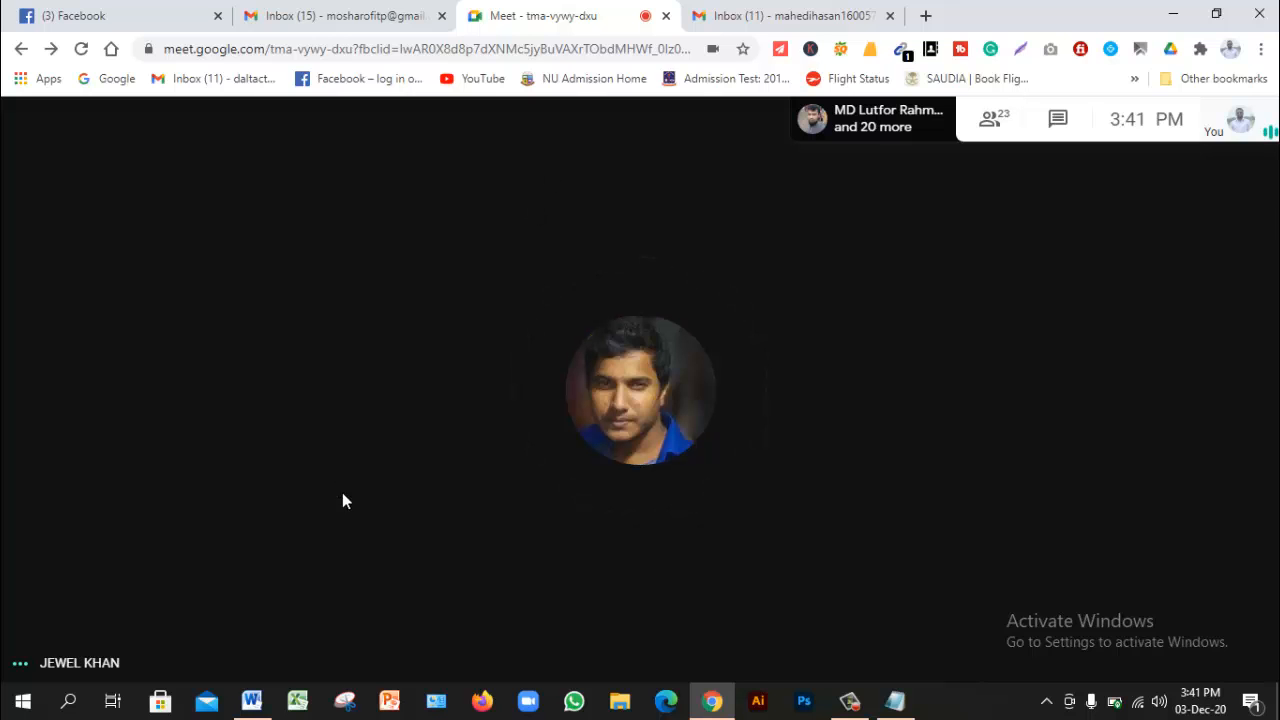
{"action": "left_click", "coordinate": [251, 700]}
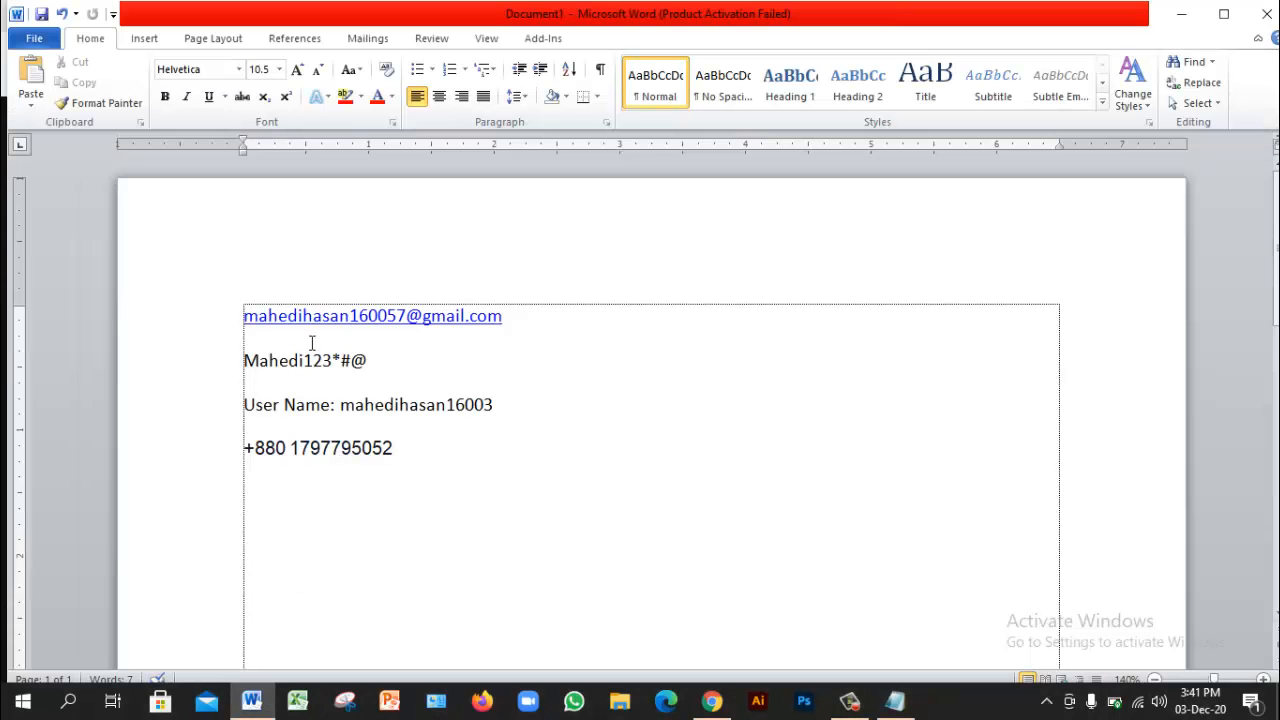
{"action": "left_click_drag", "start_coordinate": [247, 319], "coordinate": [457, 460]}
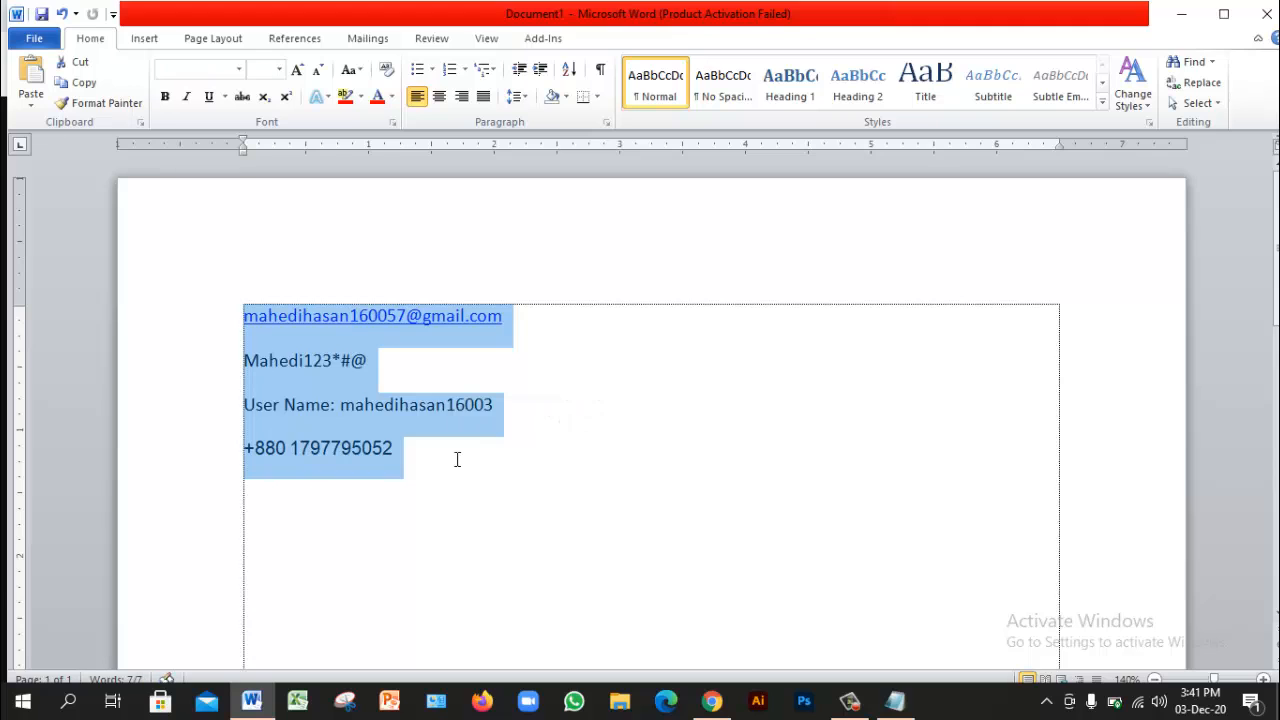